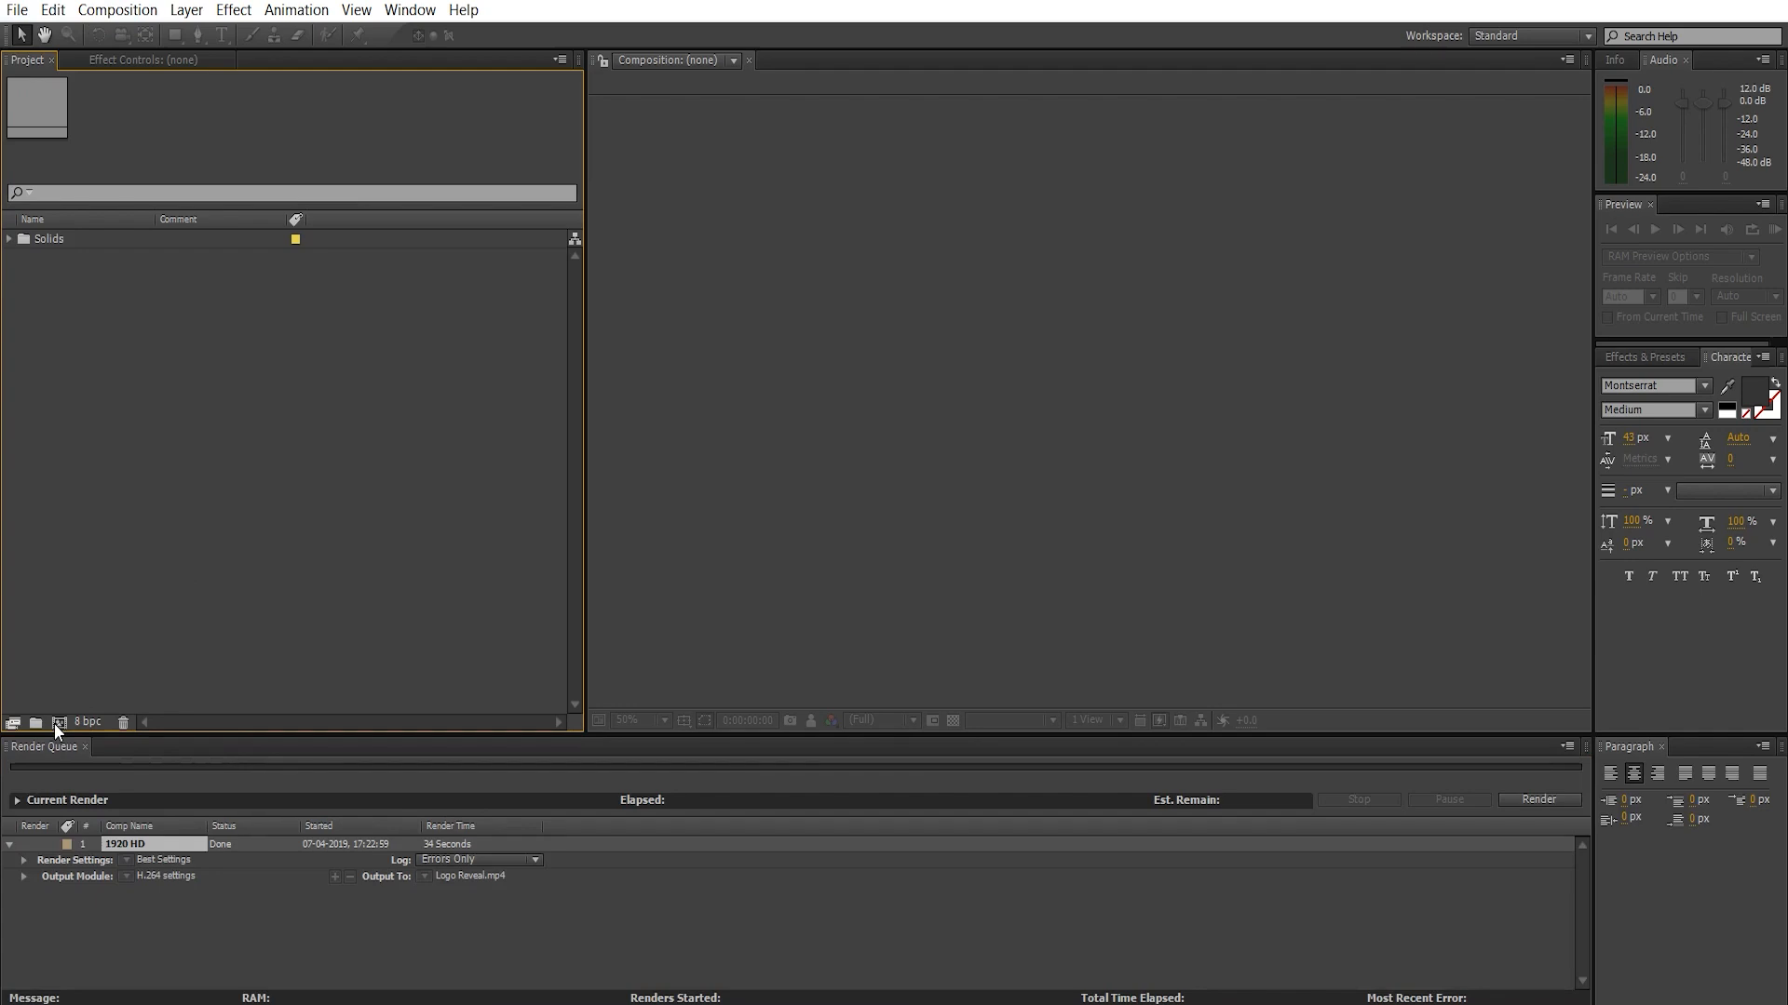
- Create a composition named 1920 HD using the HDTV 1080 29.97 preset
left_click(58, 723)
left_click(369, 382)
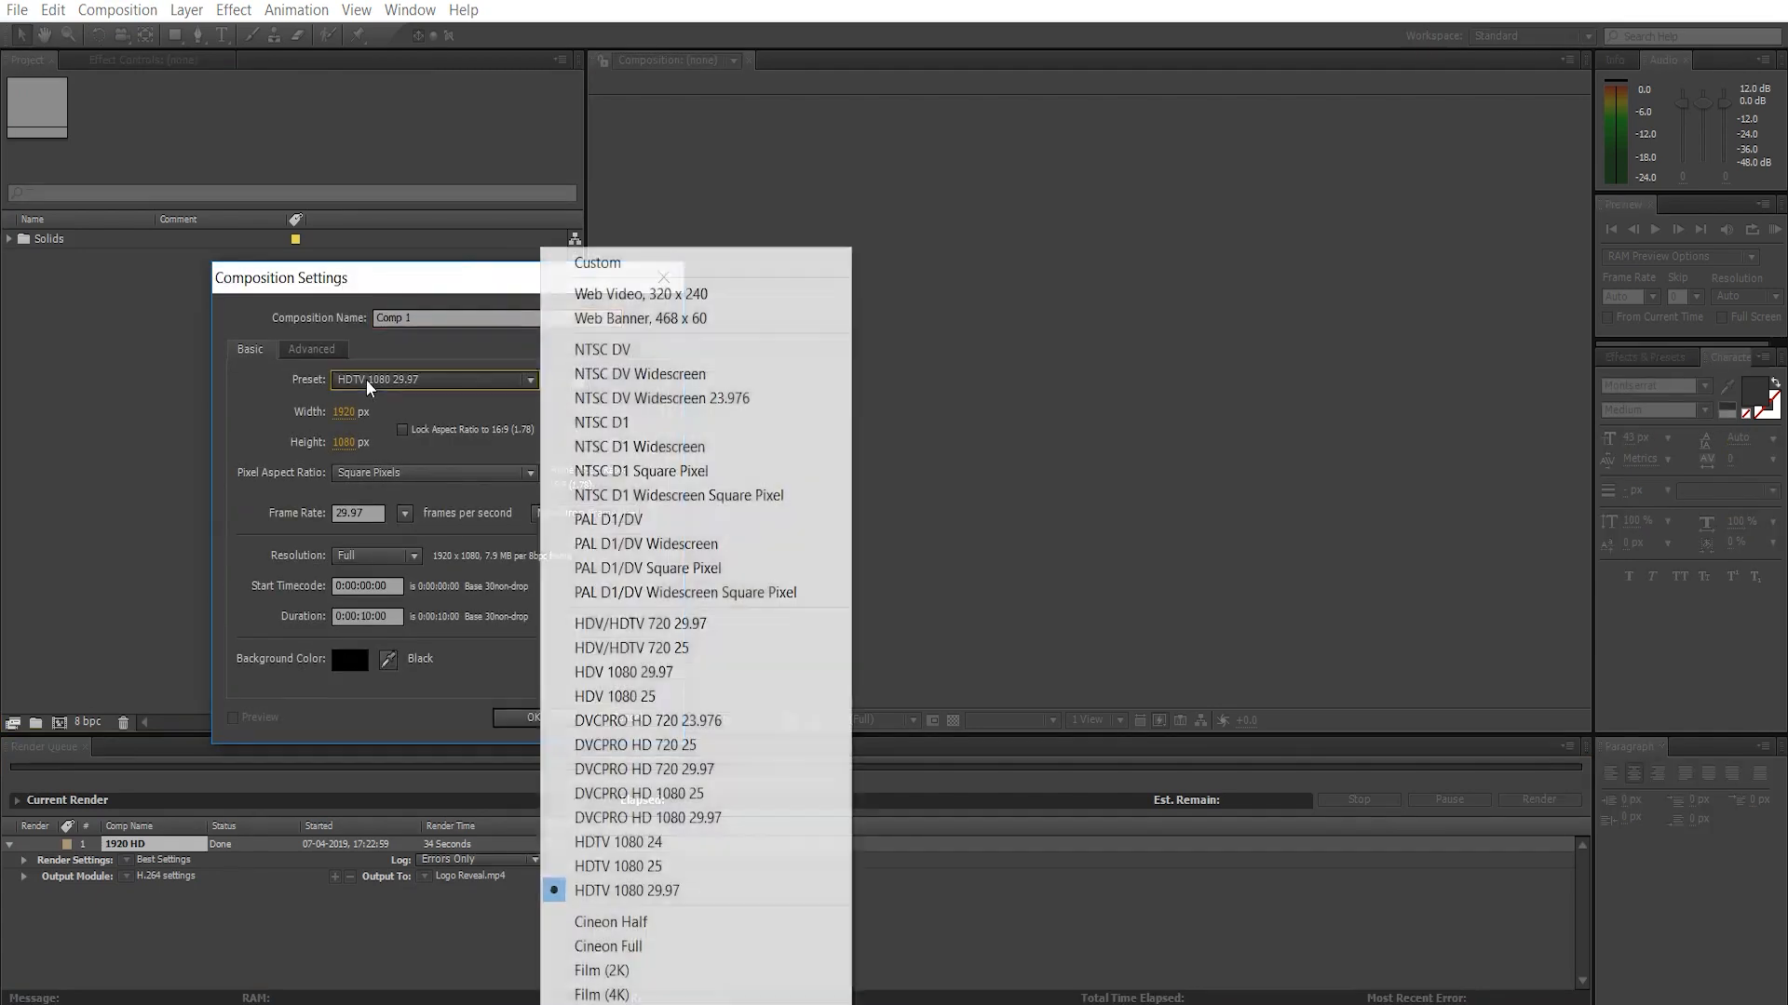
left_click(663, 893)
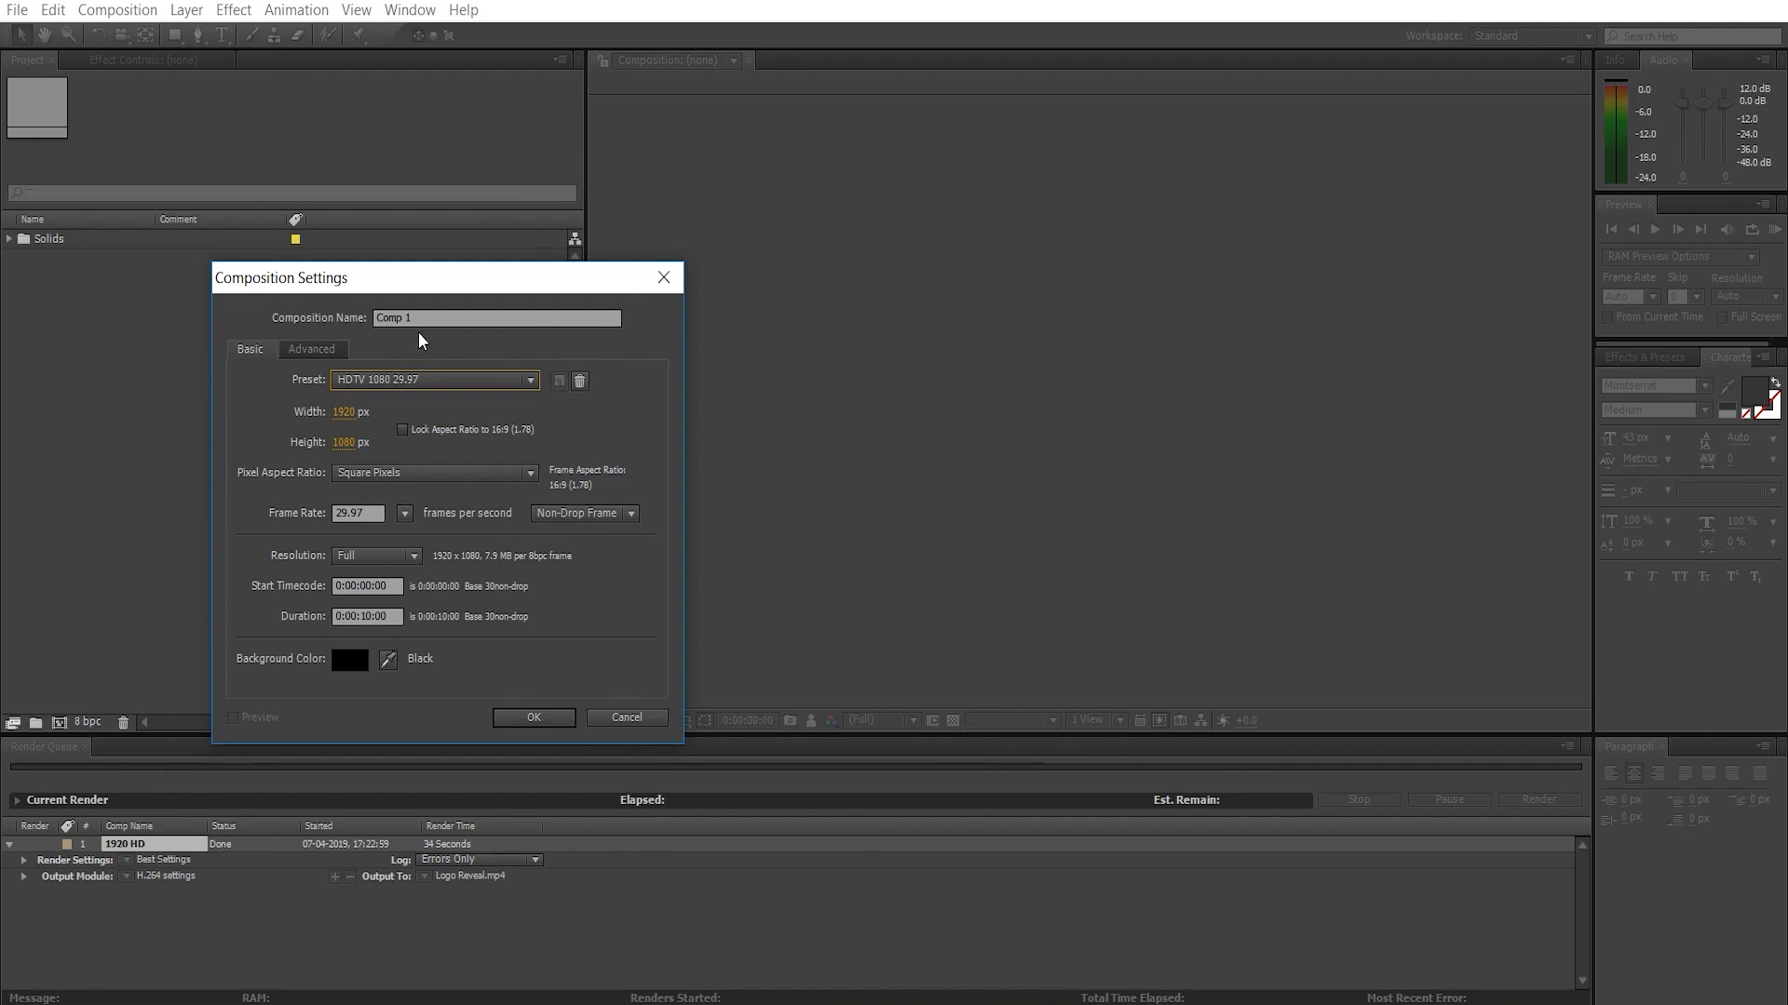
type("192")
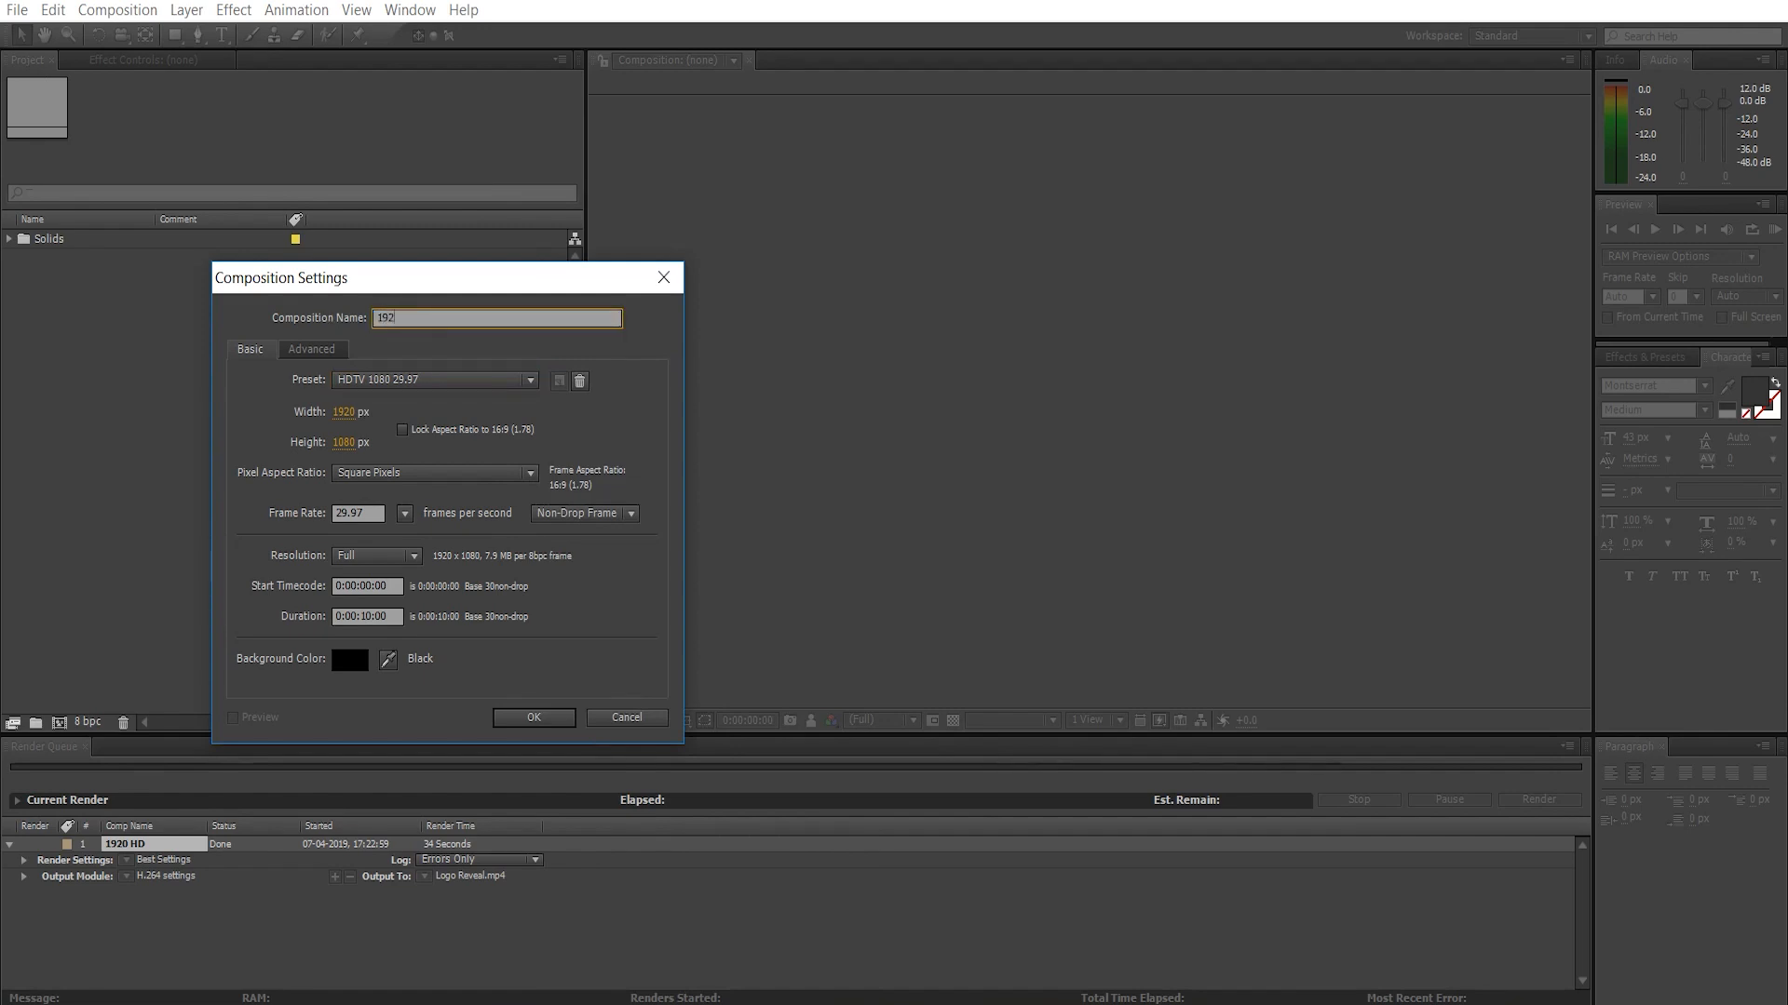
type("0 HD")
left_click(540, 715)
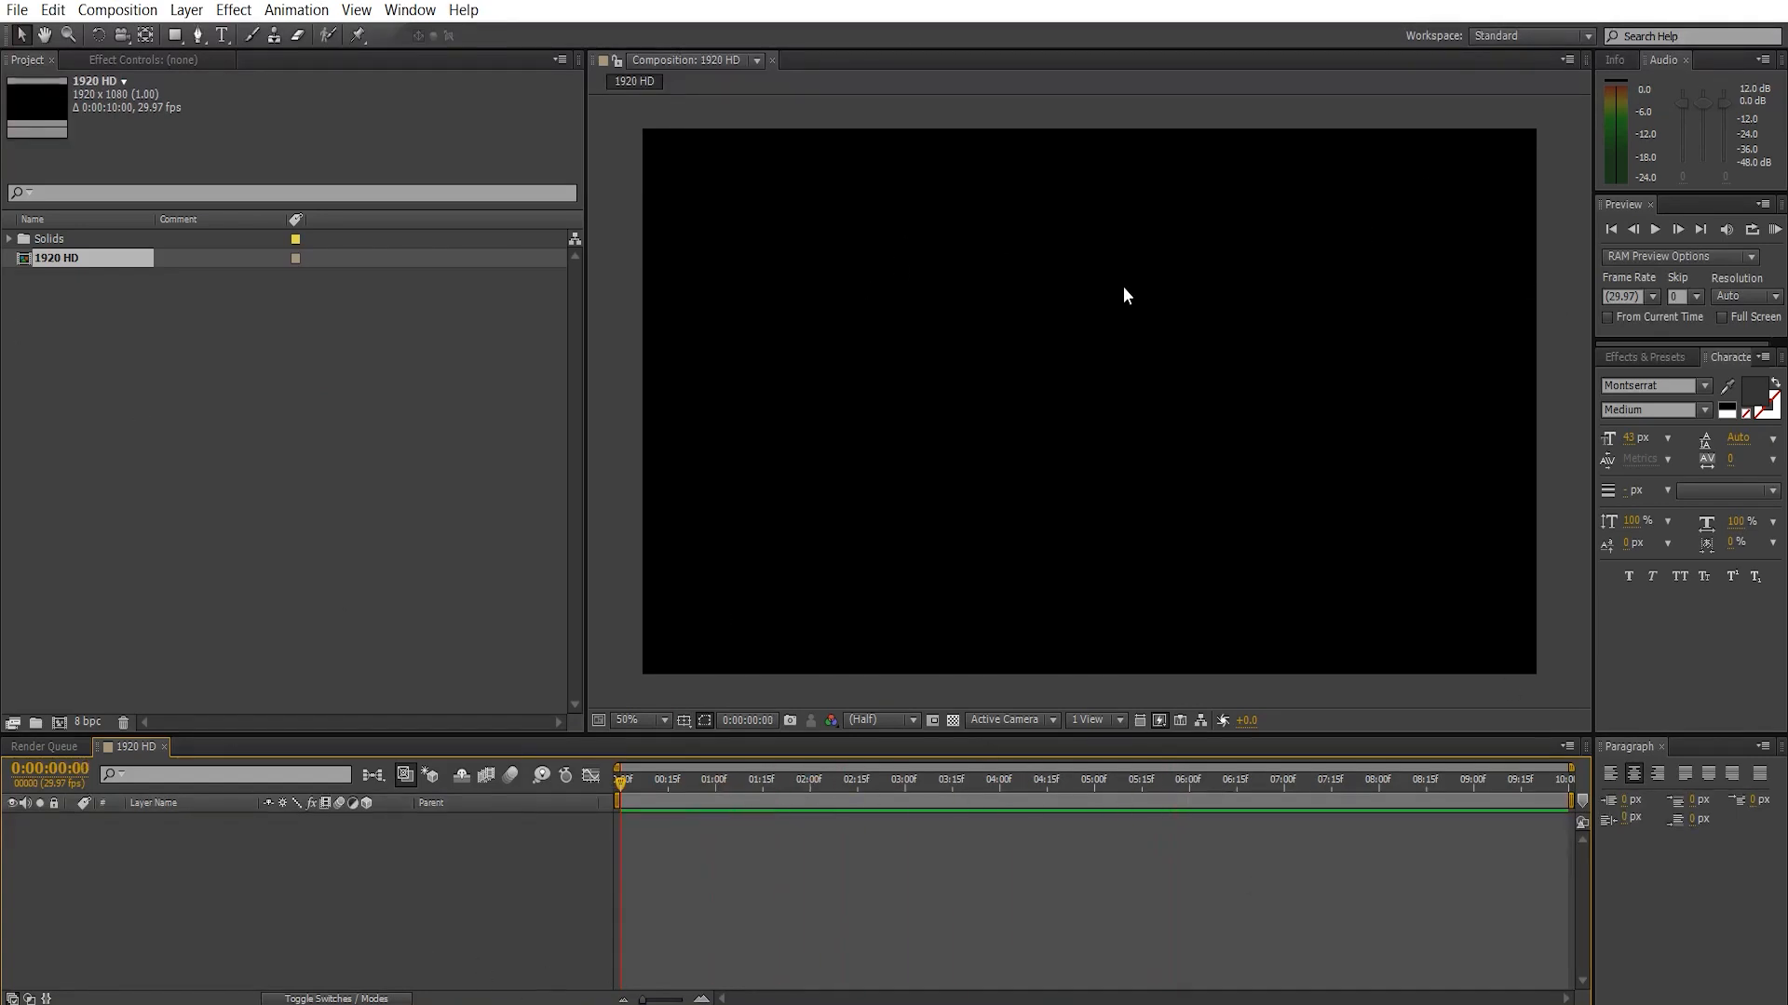
- Add a white 1920 x 1080 px solid layer named BG to the composition
right_click(143, 913)
mouse_move(241, 684)
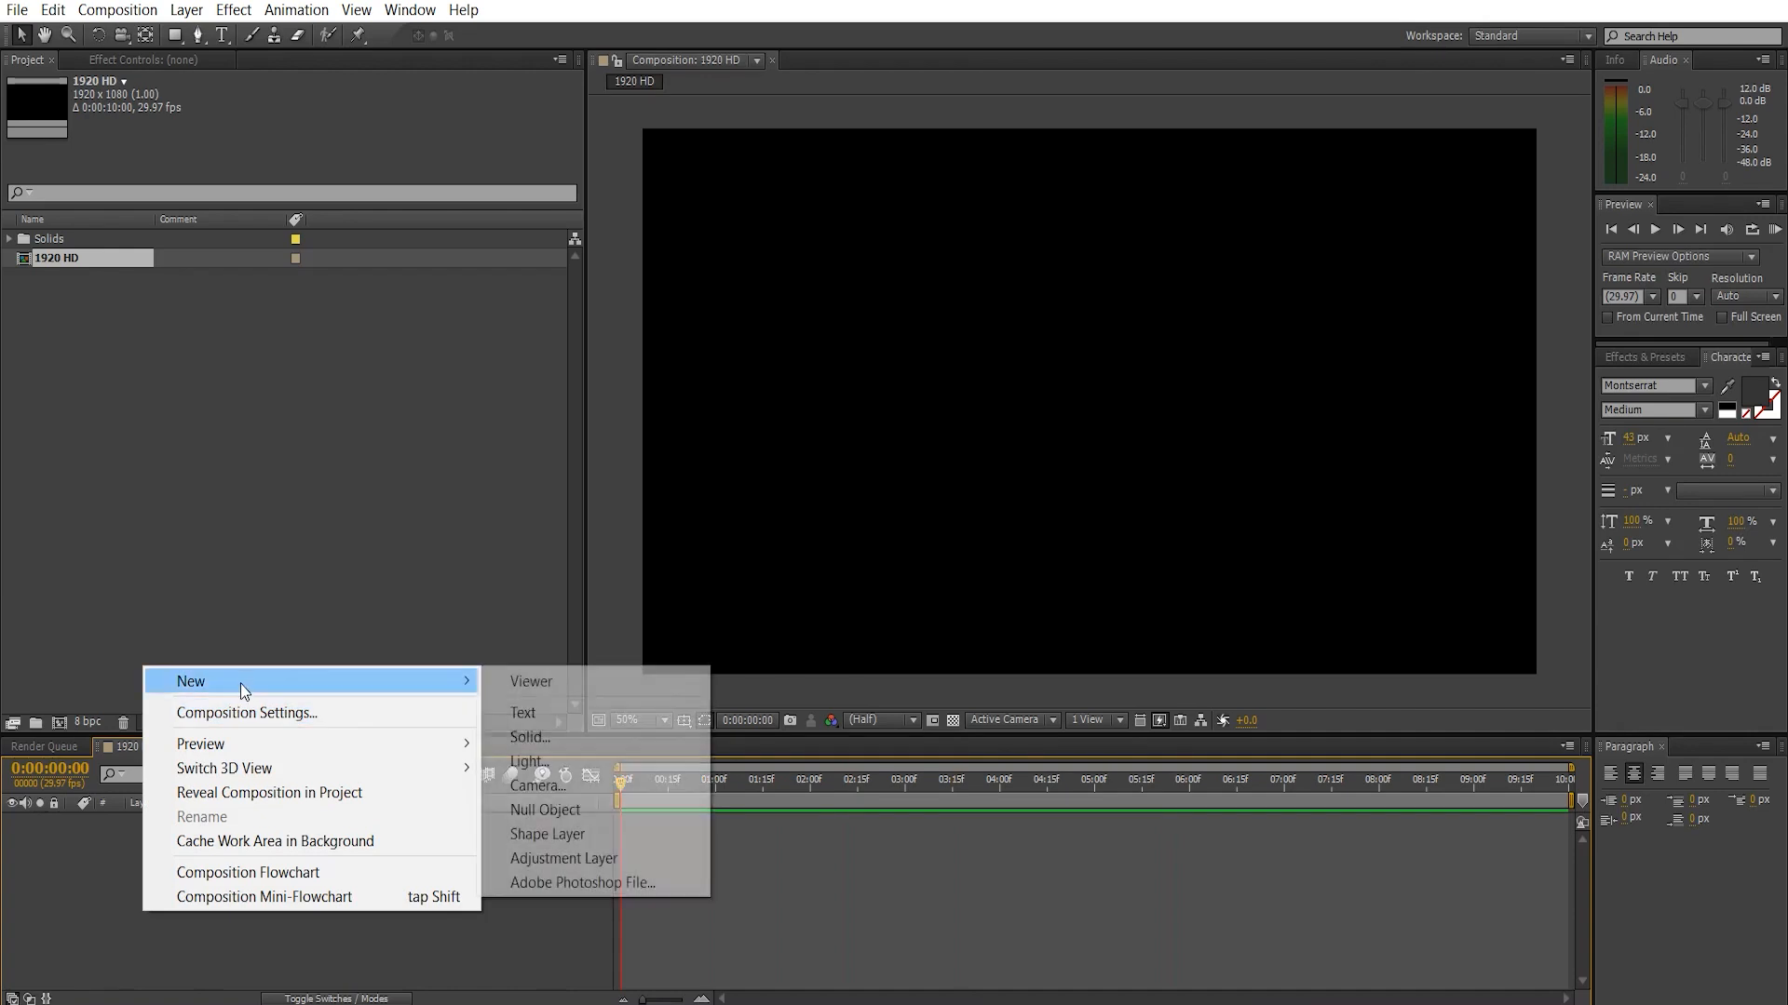
left_click(616, 740)
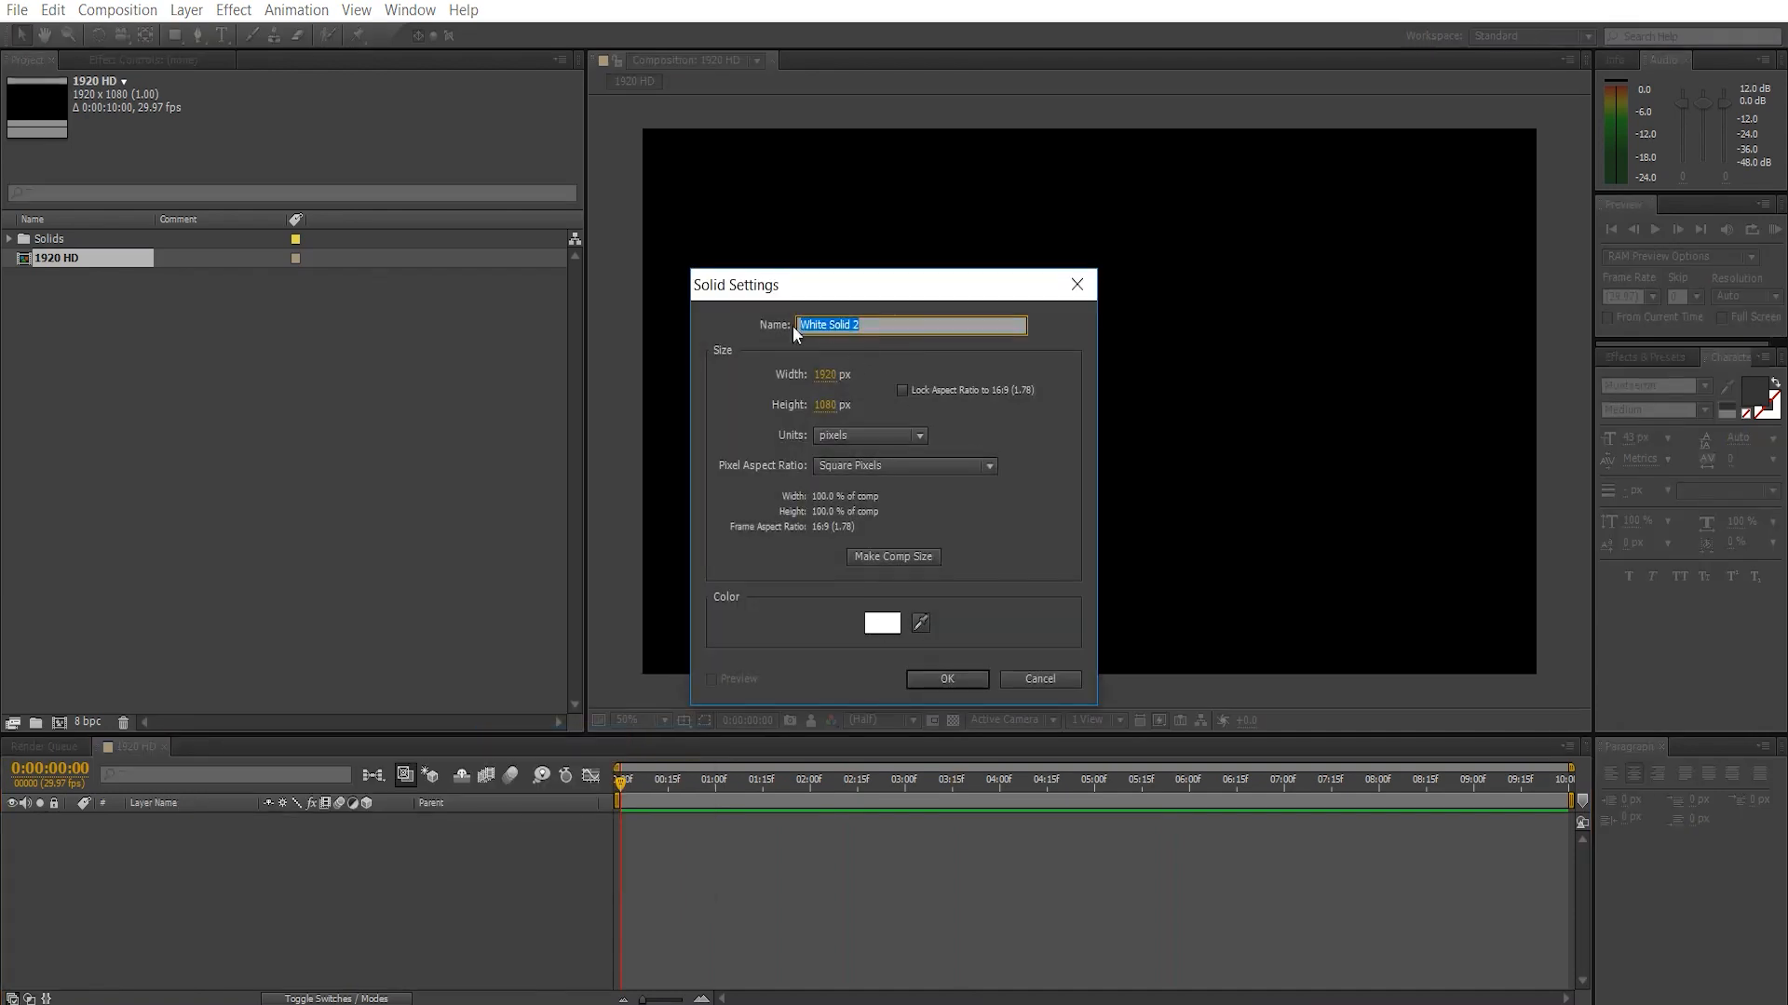
type("Bg")
key("BackSpace")
type("G")
left_click(882, 623)
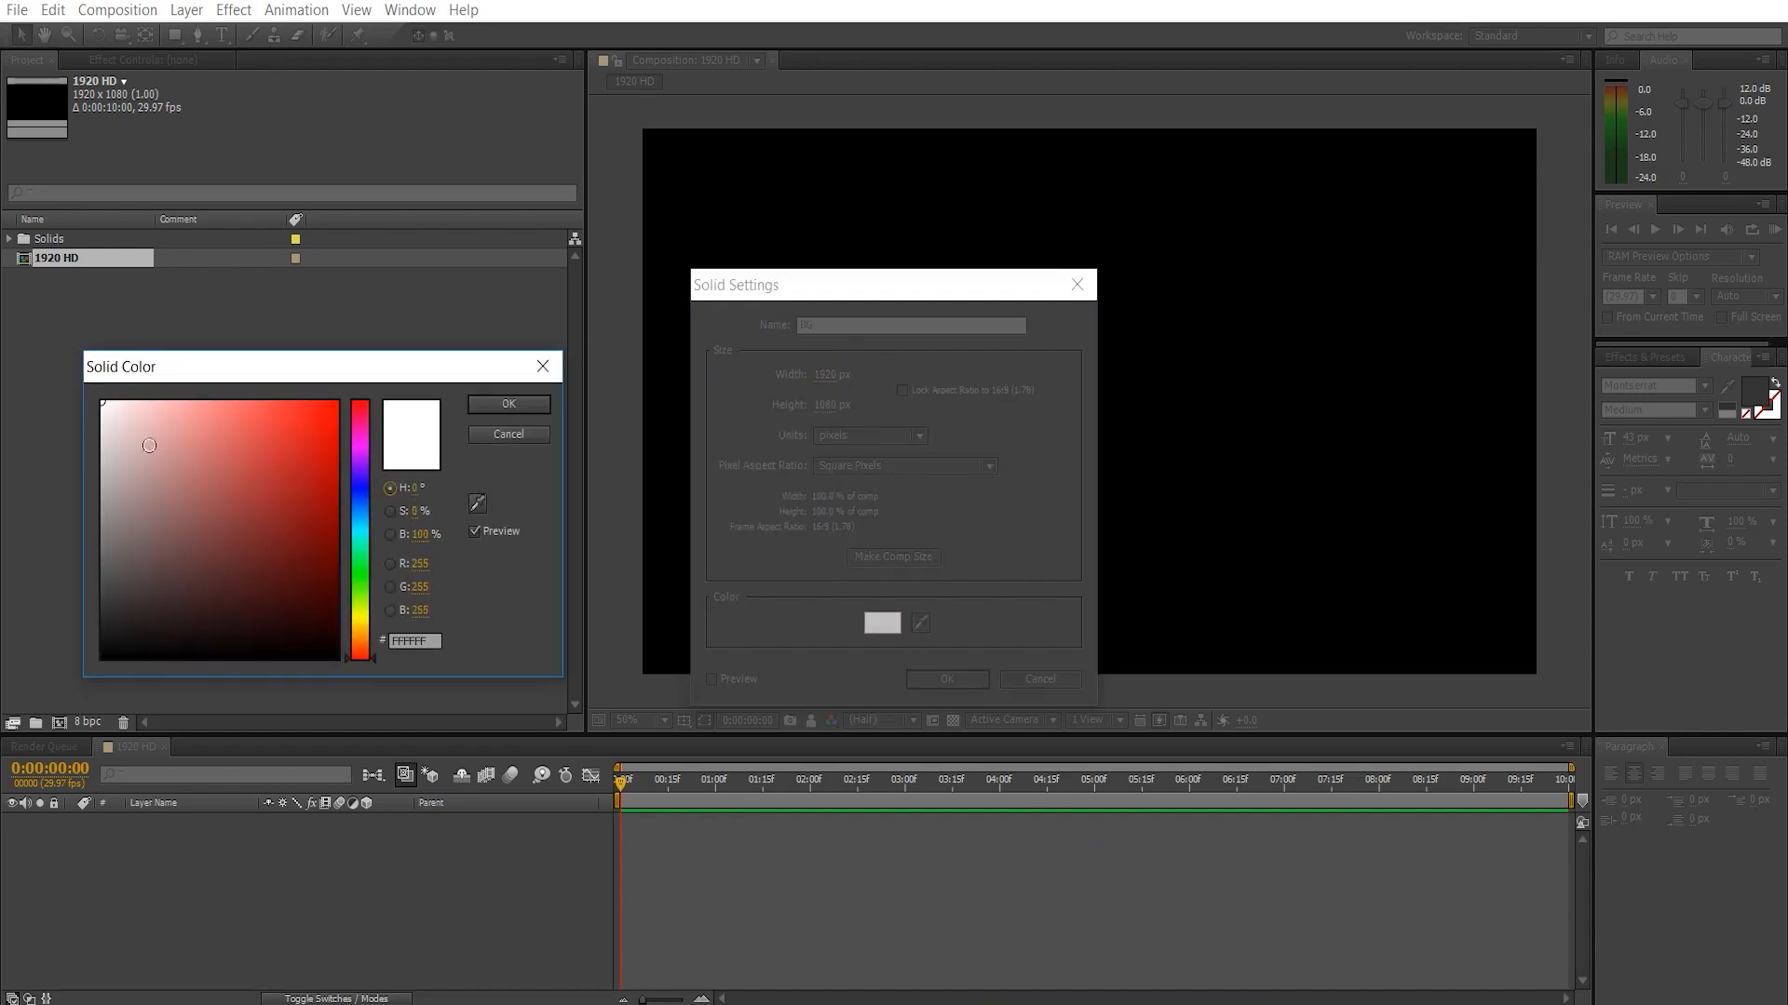
left_click(531, 406)
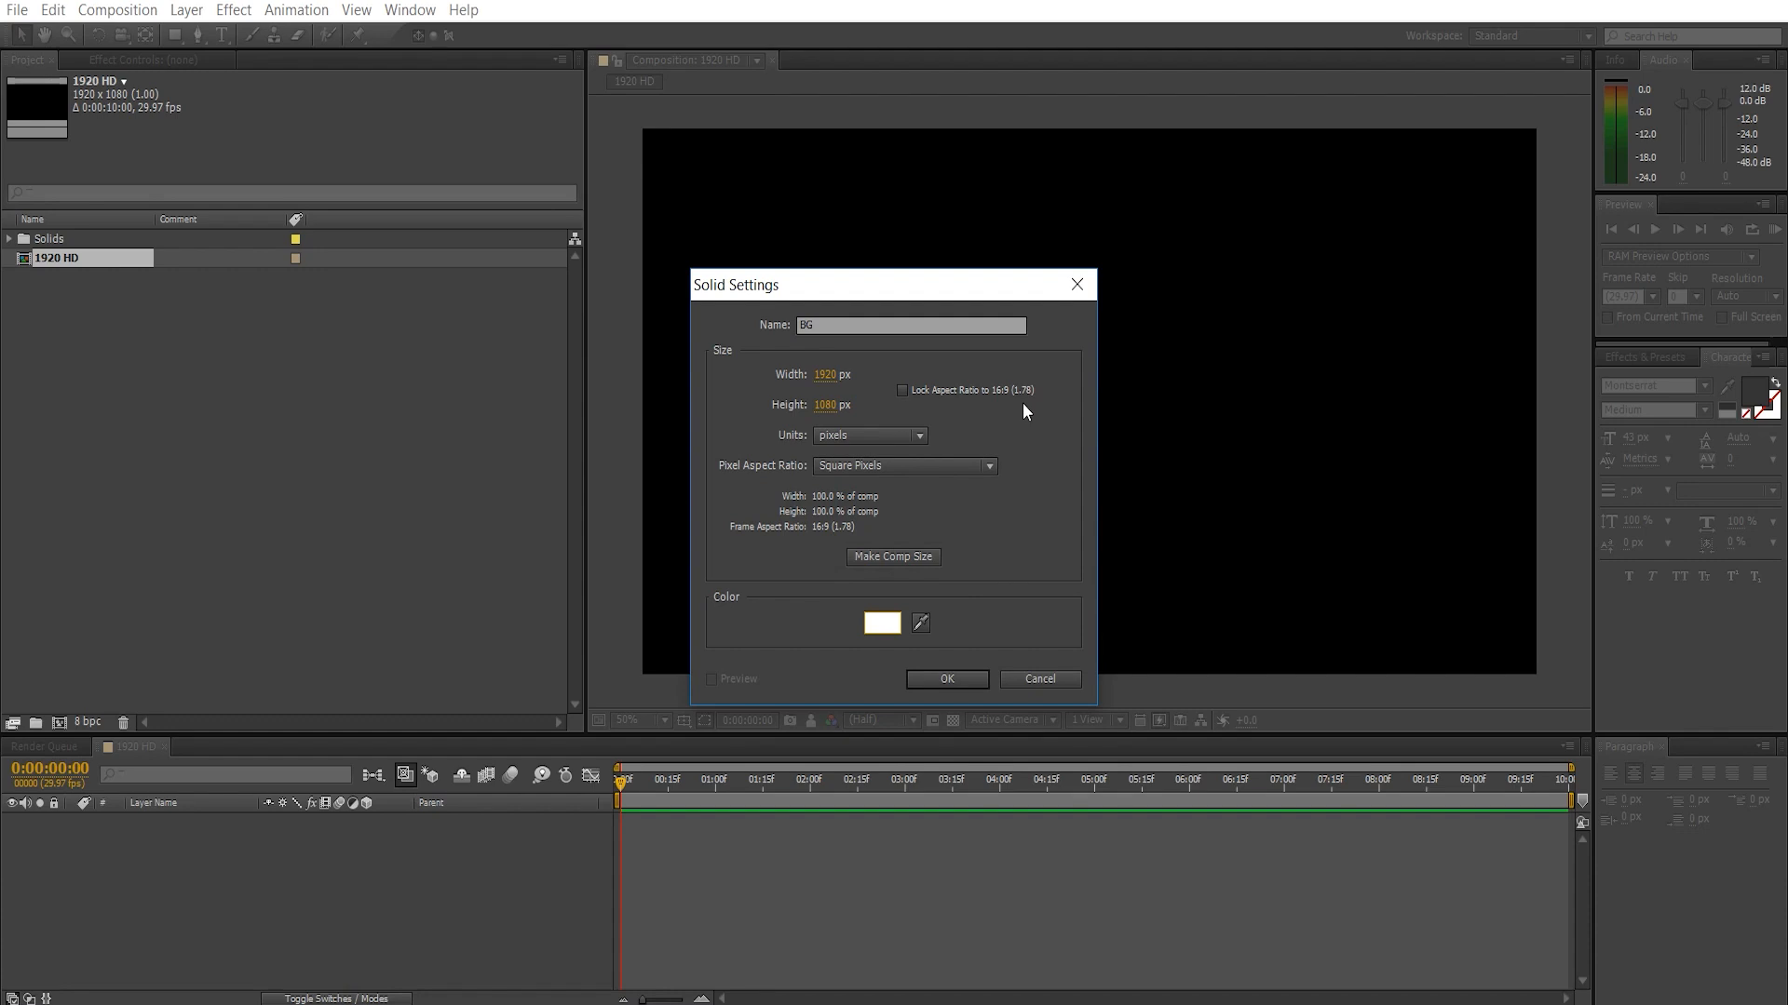
left_click(945, 679)
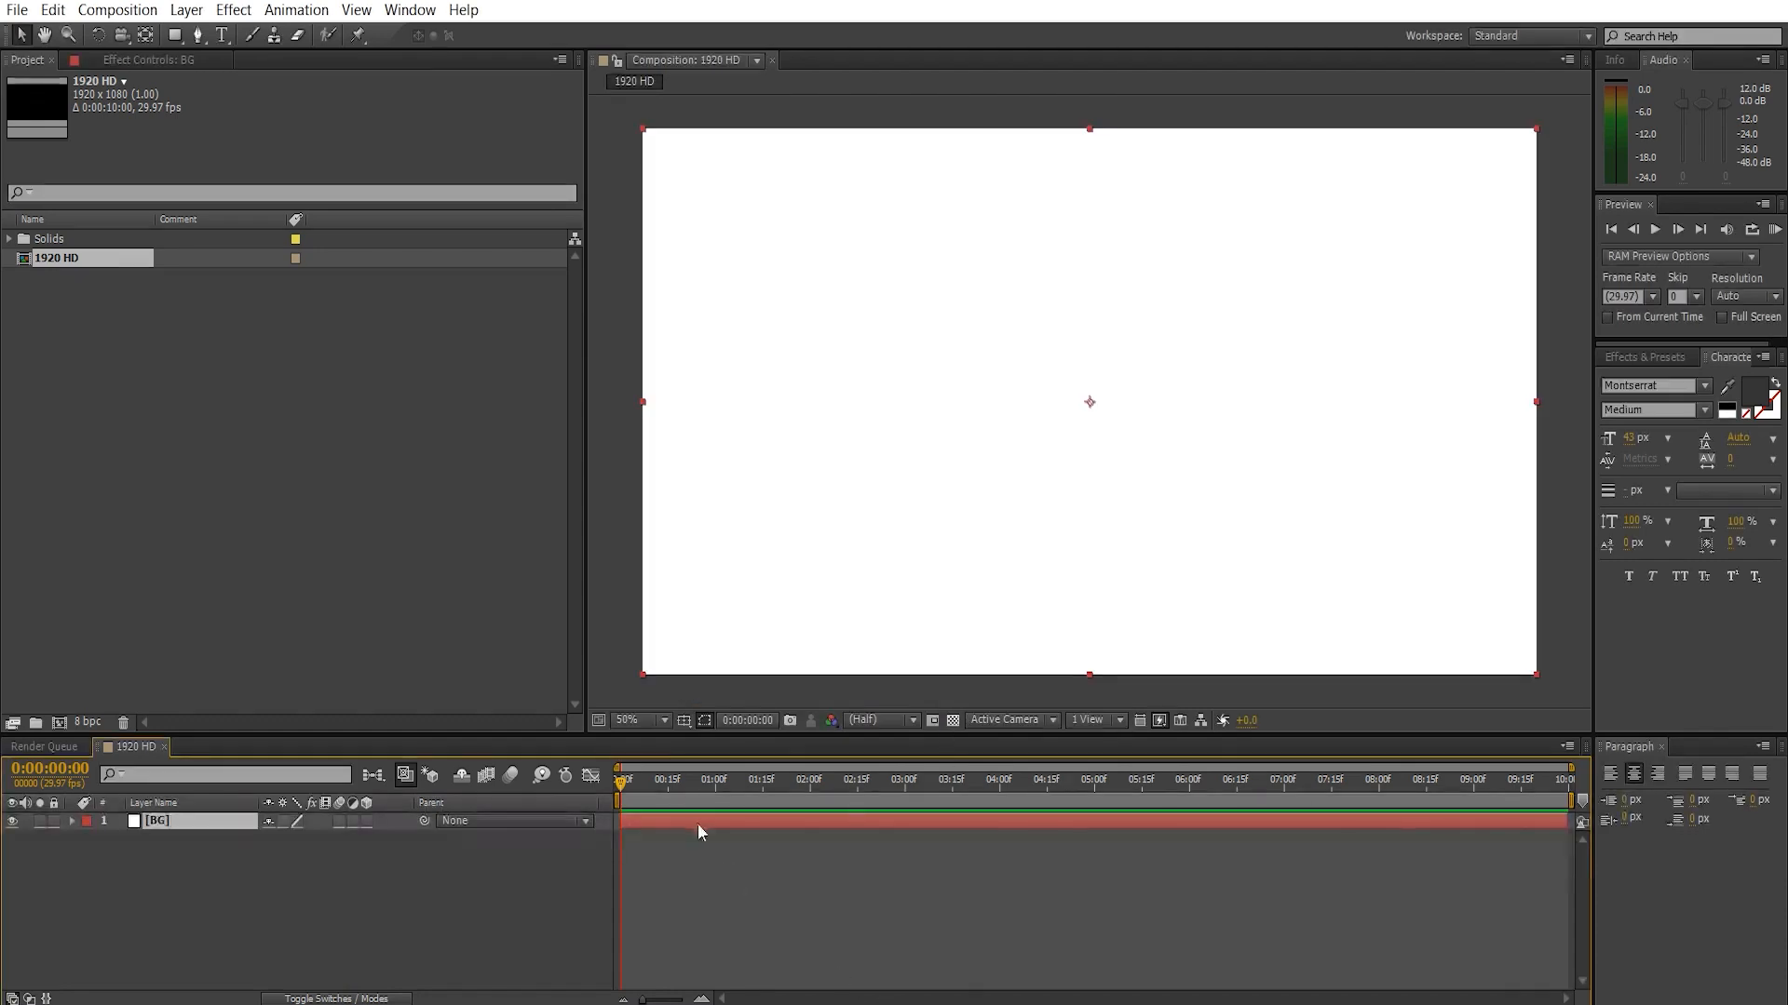
mouse_move(683, 791)
left_mouse_down()
mouse_move(1453, 791)
mouse_move(655, 793)
left_mouse_up()
left_click_drag(787, 798, 410, 773)
left_click(163, 61)
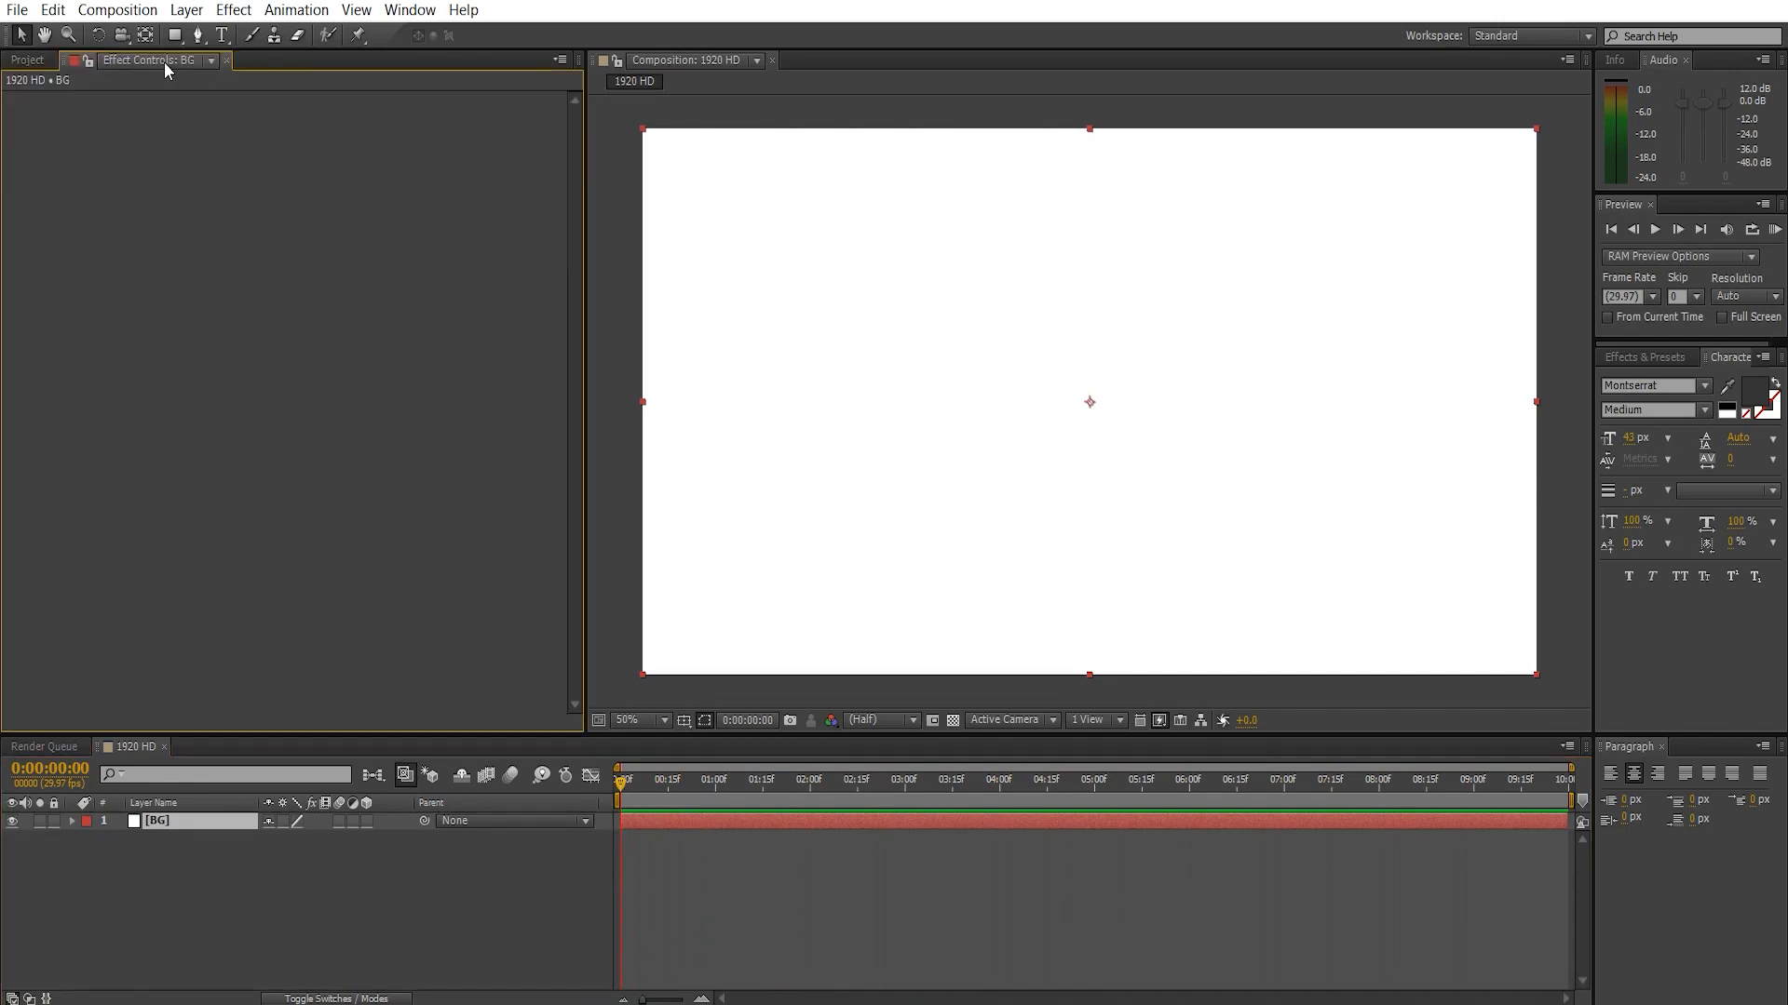
left_click(28, 63)
left_click(266, 552)
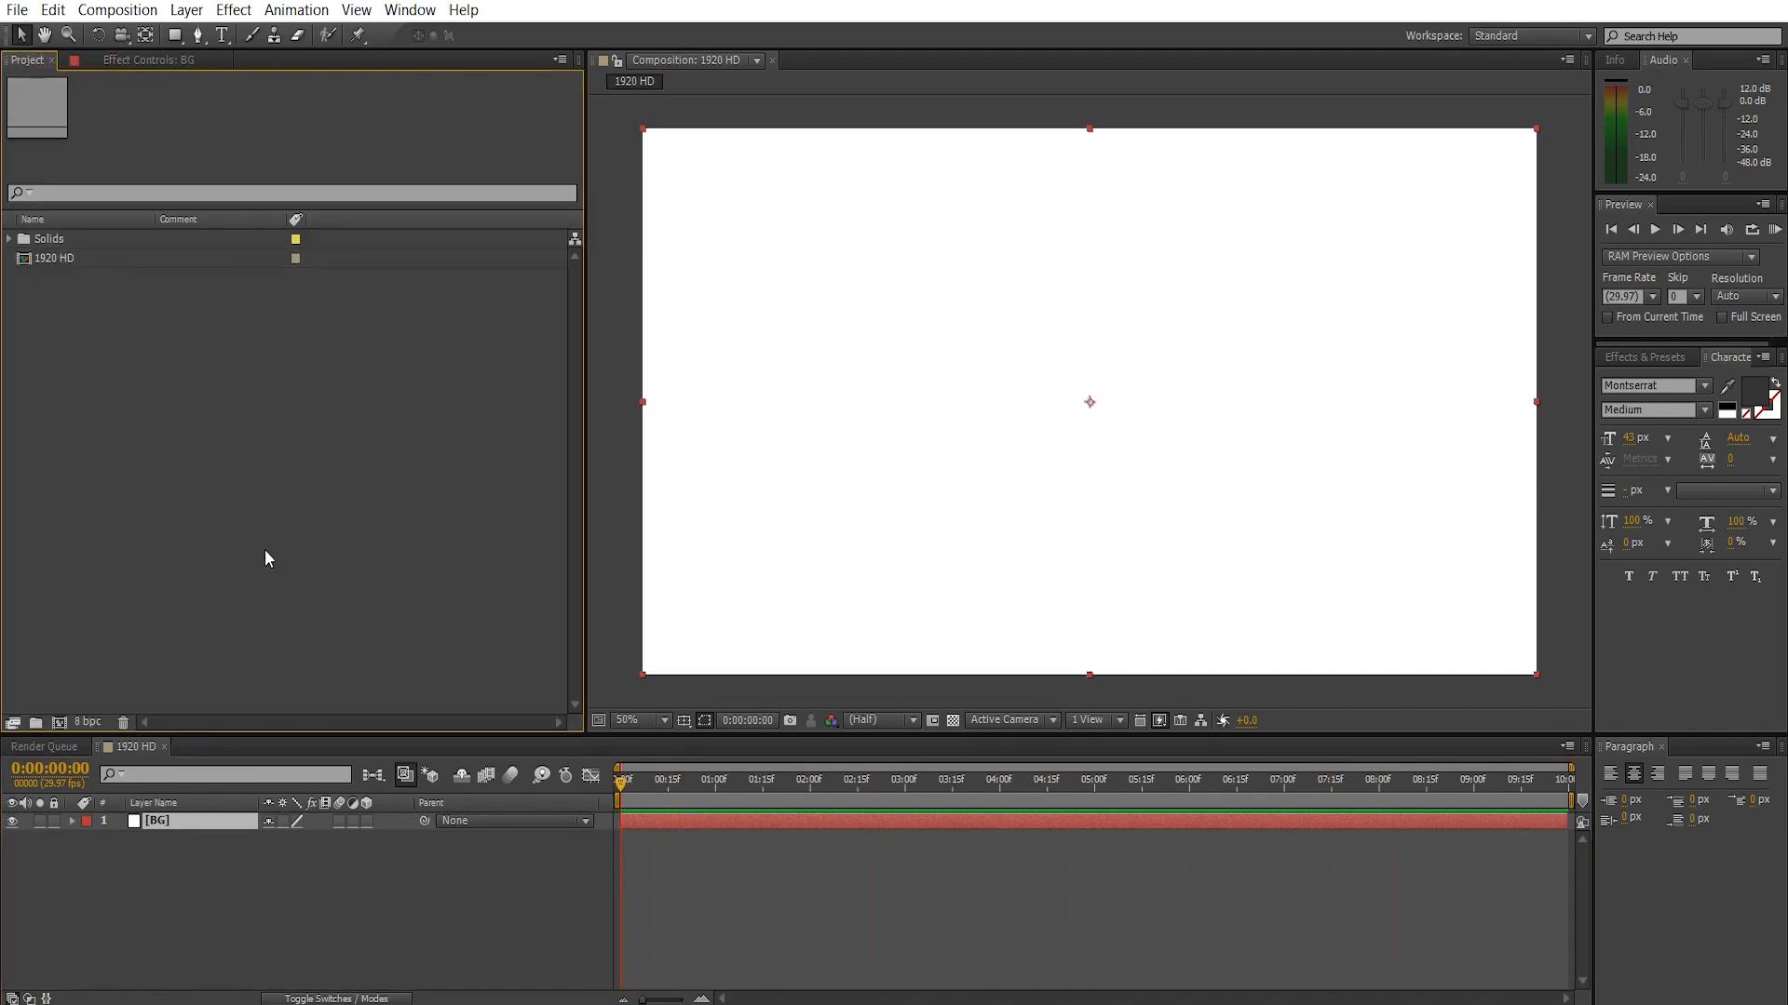
left_click(870, 781)
left_click_drag(780, 802, 574, 746)
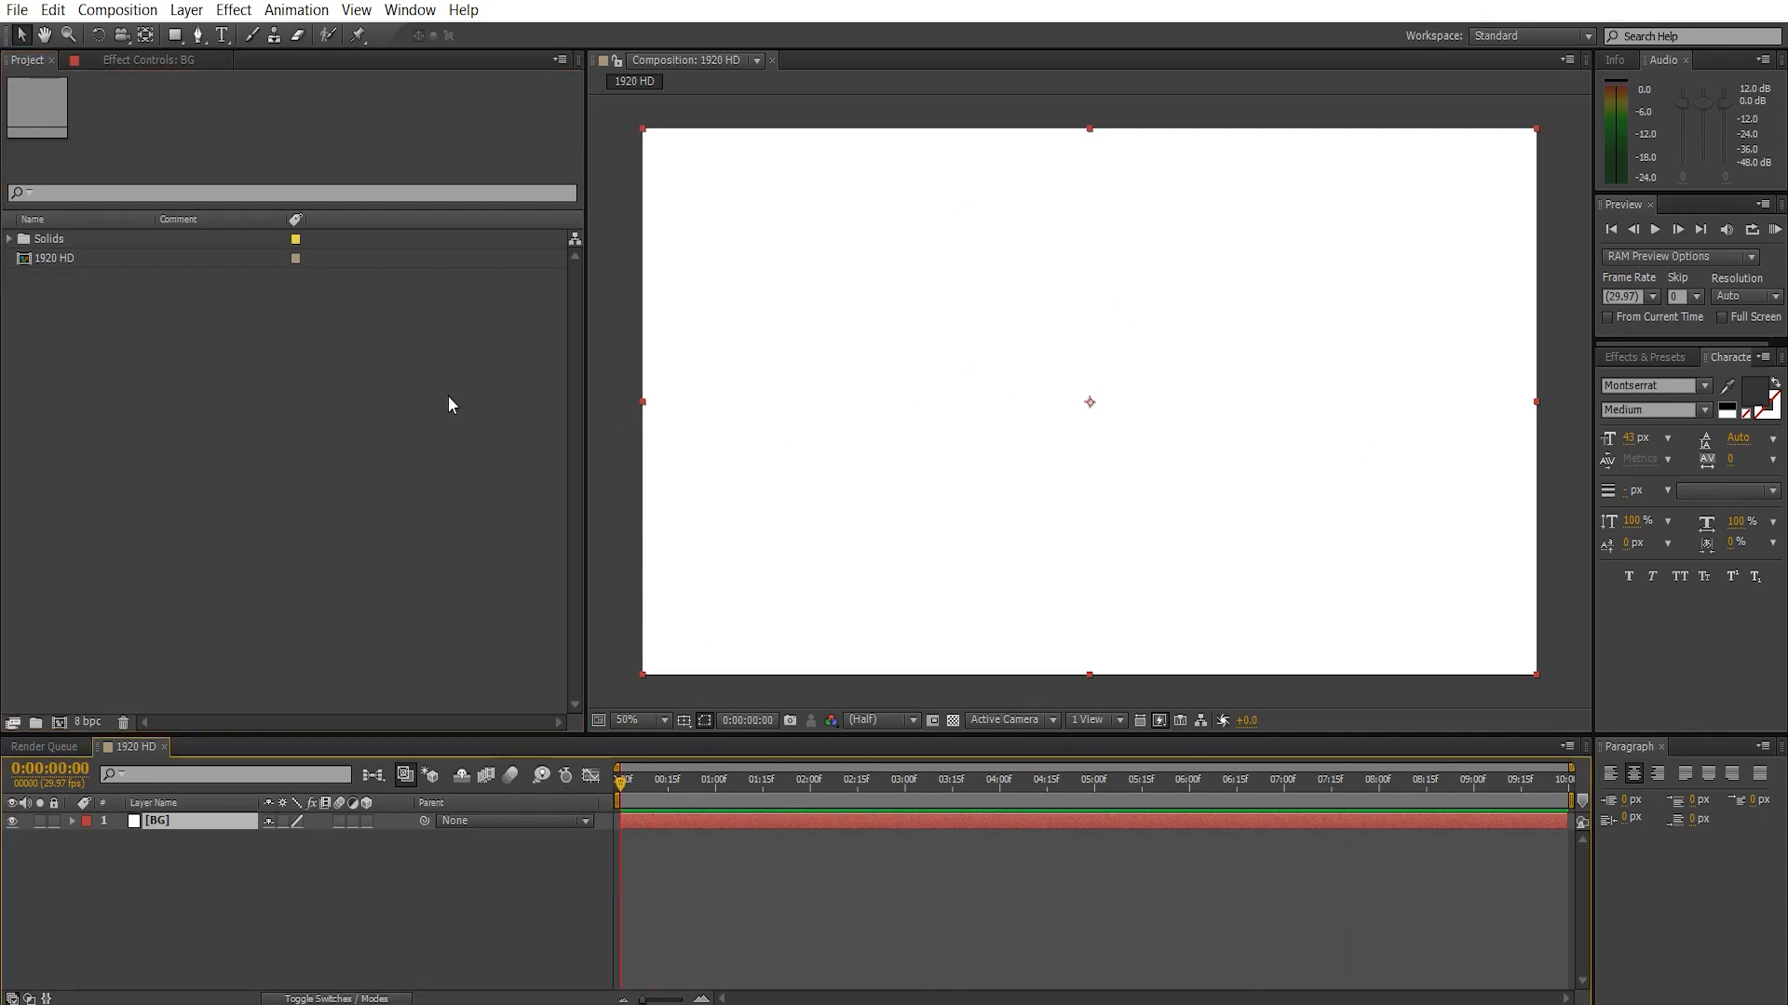
- With no layer selected, set the Rectangle tool's stroke width to 0 px and its fill color to blue 005AFF
left_click(933, 849)
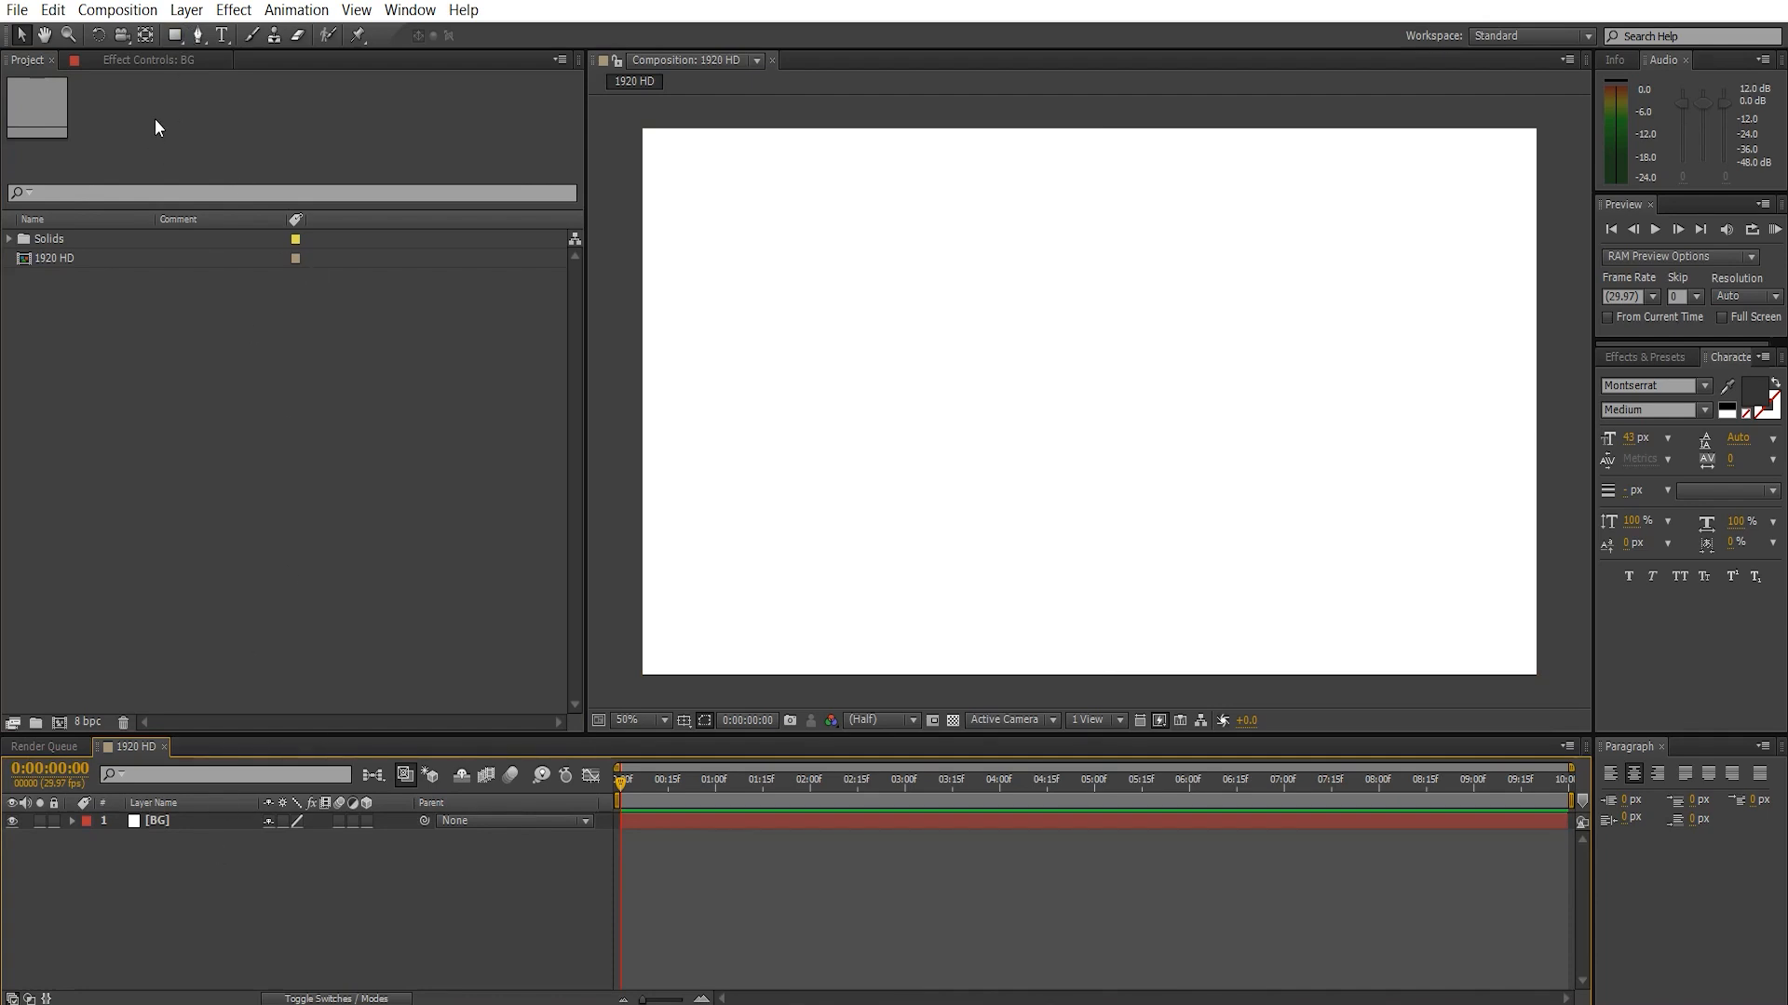
left_click(172, 40)
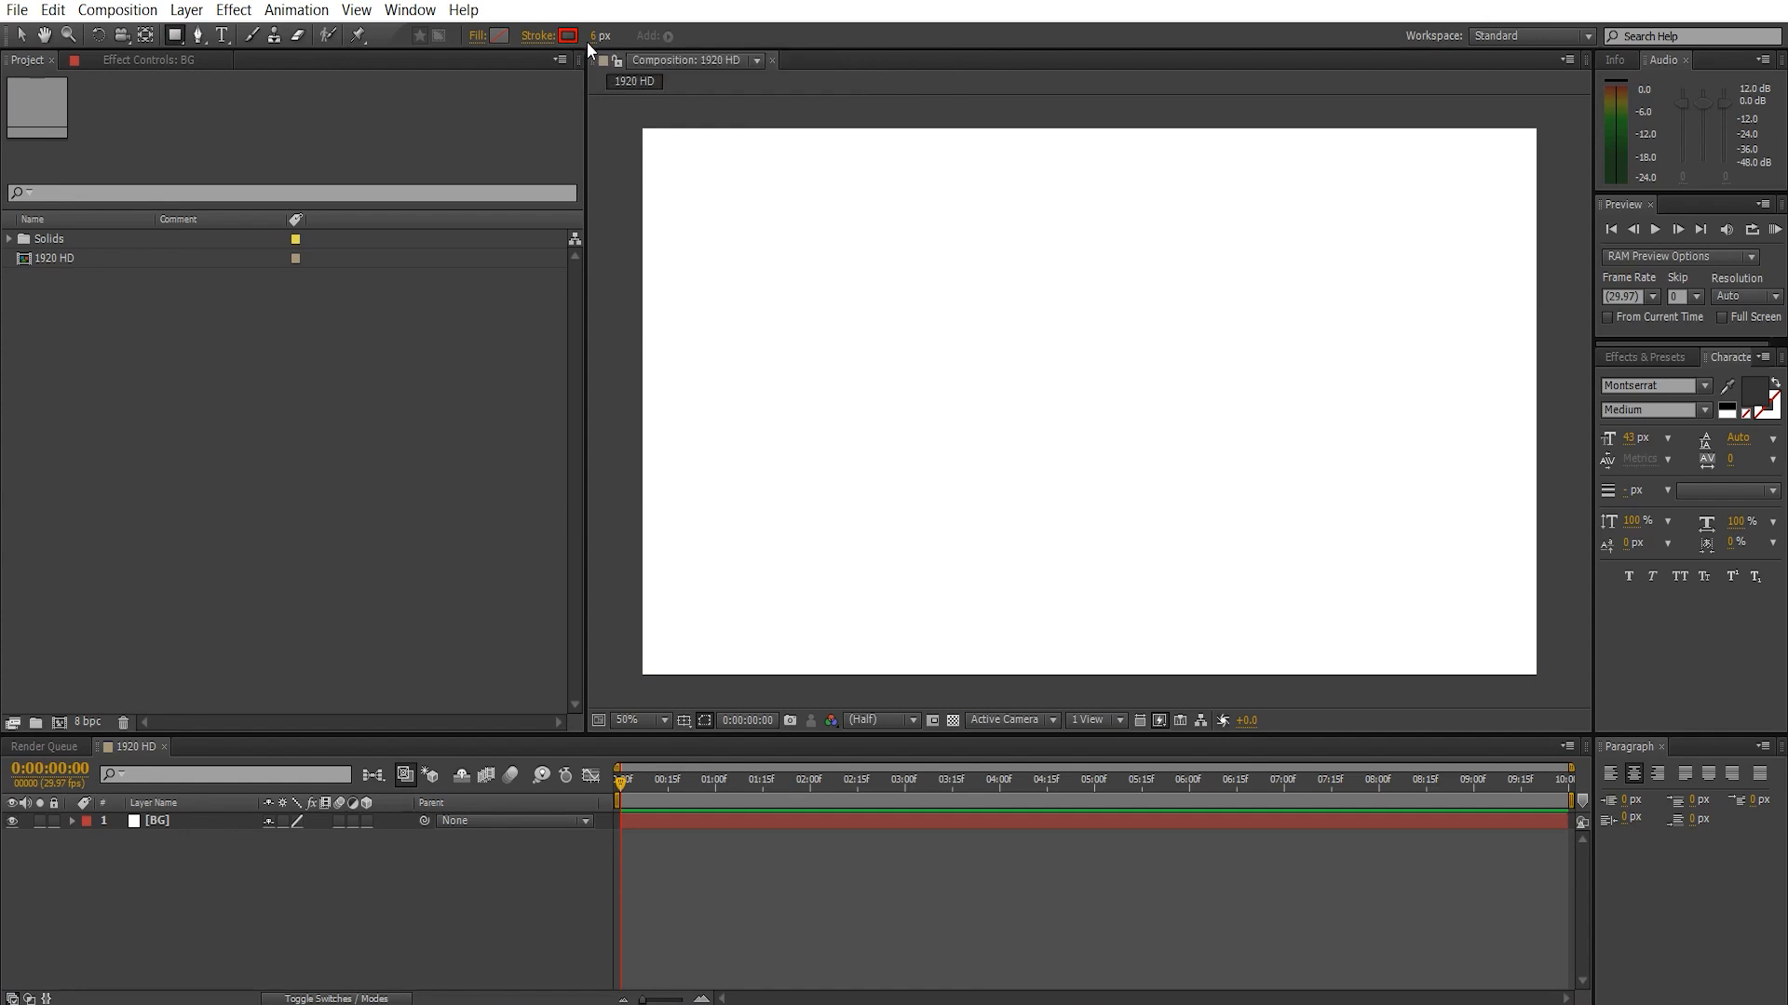
left_click_drag(594, 43, 477, 55)
left_click(497, 36)
left_click_drag(168, 450, 67, 326)
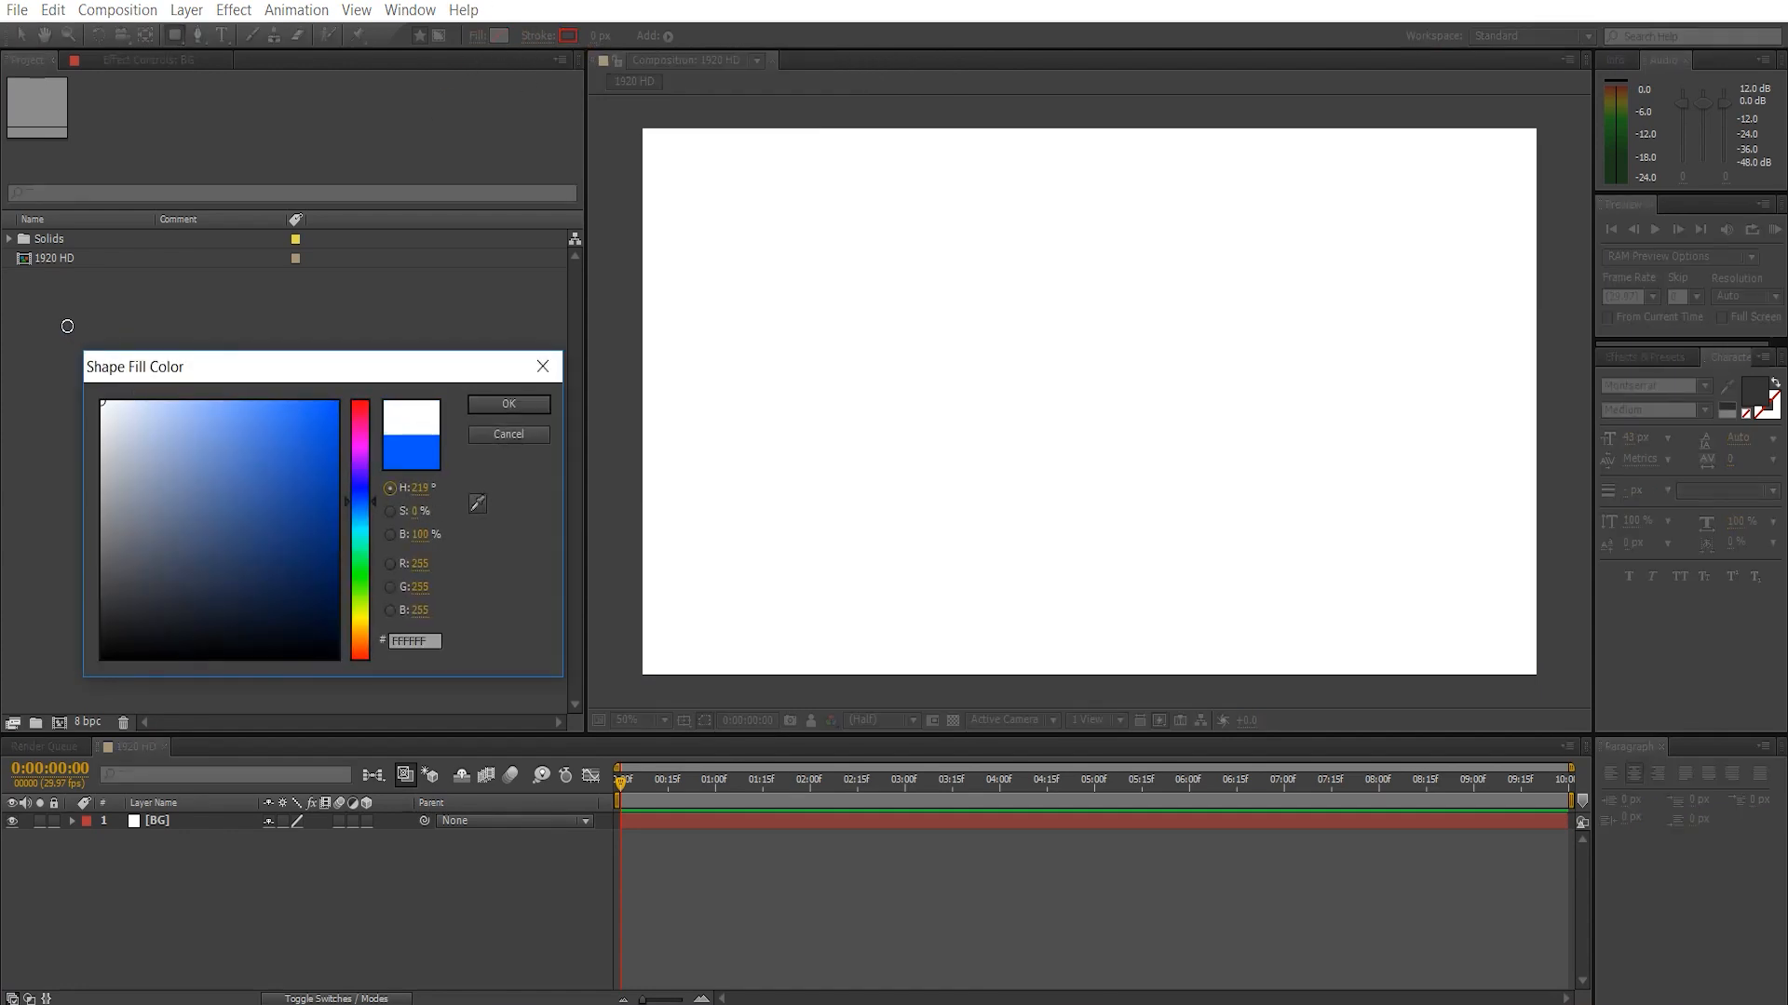
left_click_drag(327, 478, 434, 332)
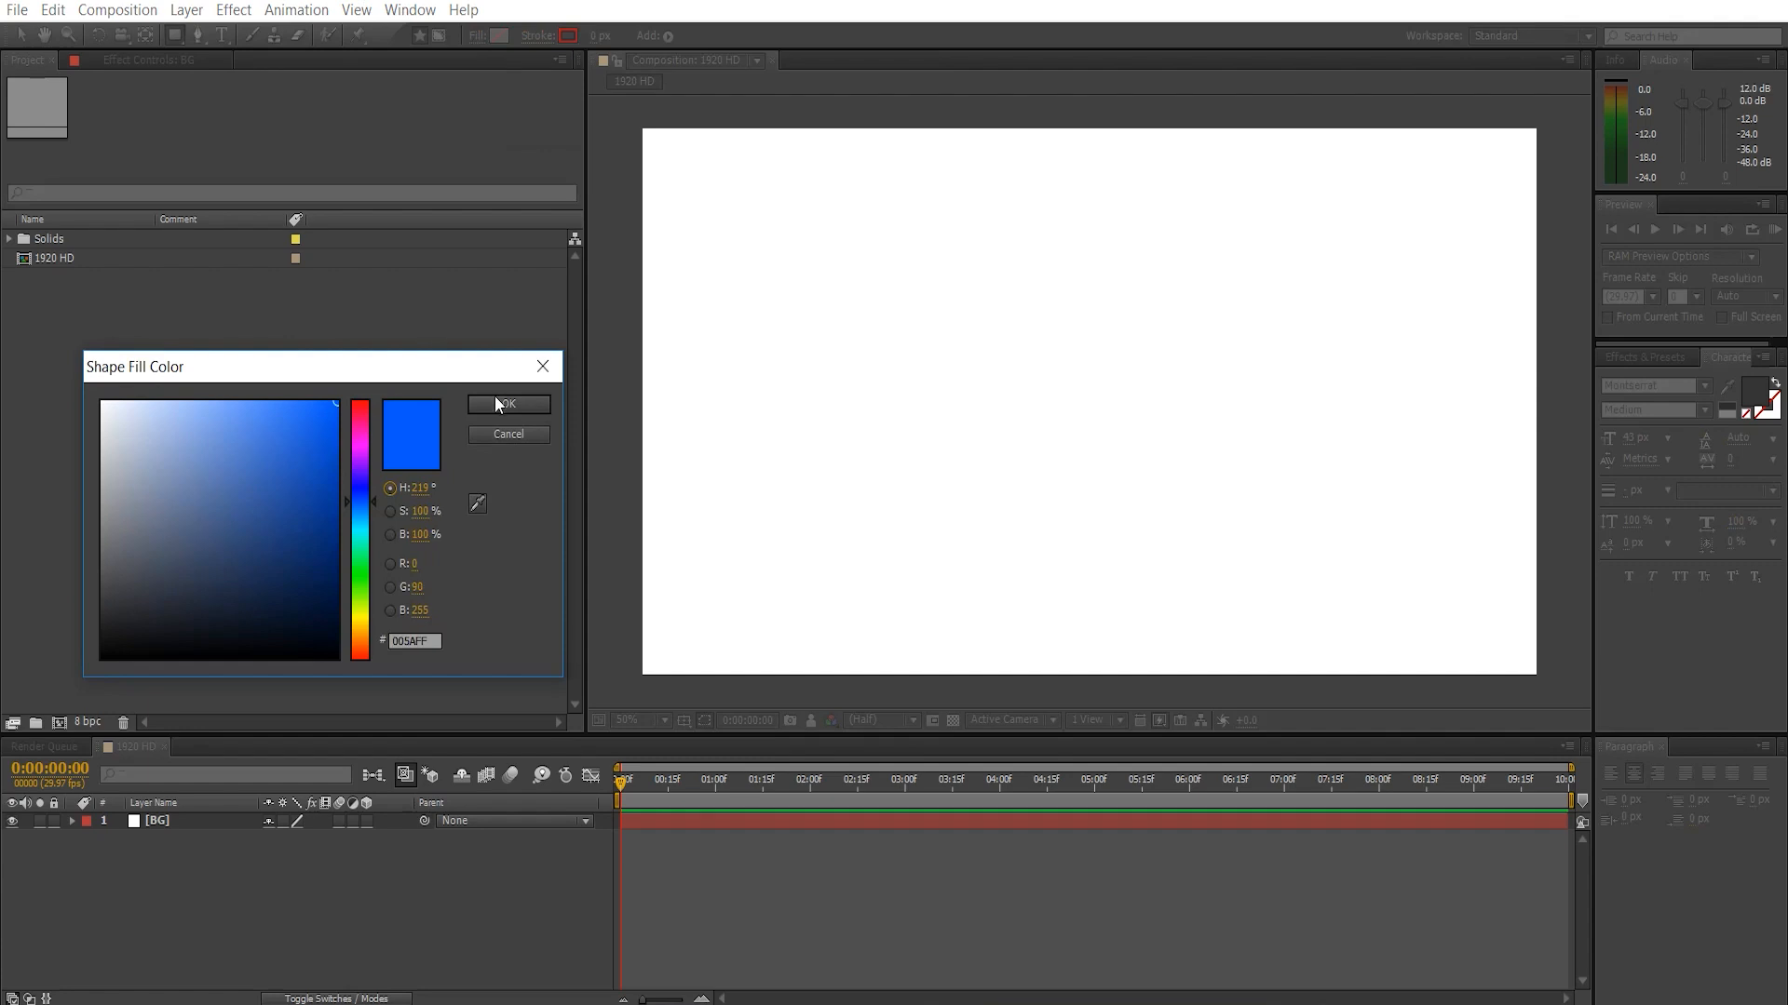
left_click(494, 403)
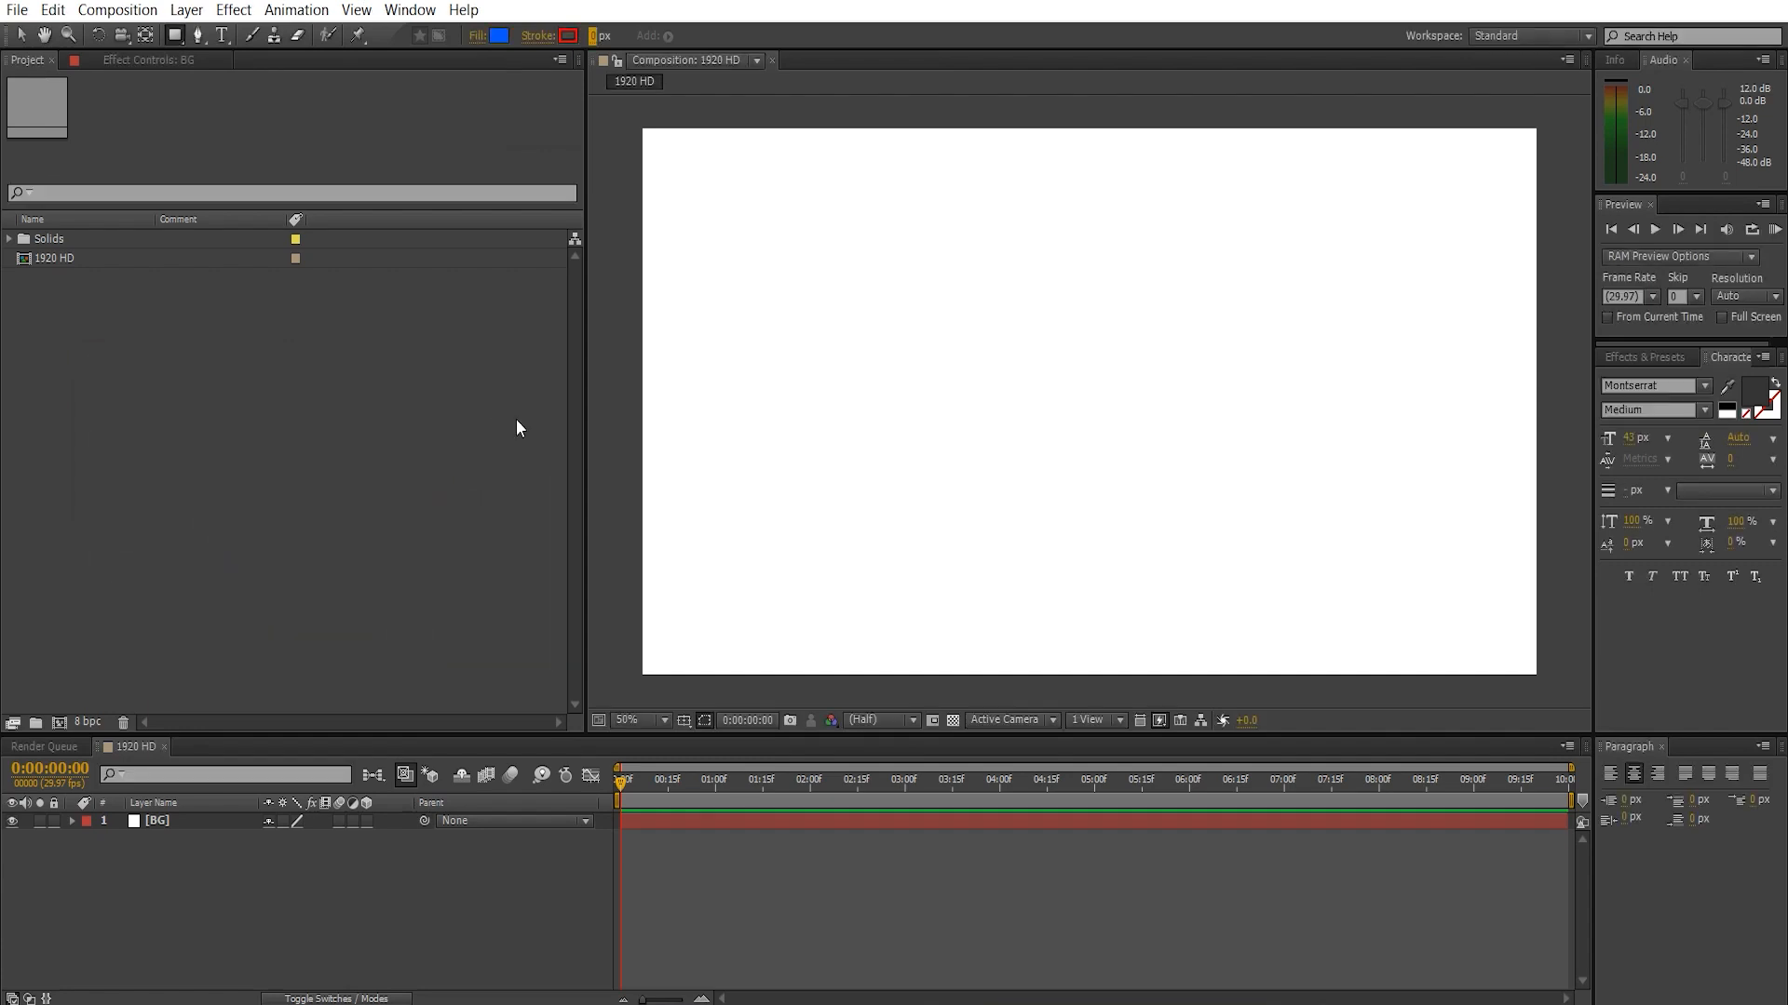
- Show the Title/Action Safe guides in the composition view
left_click(684, 720)
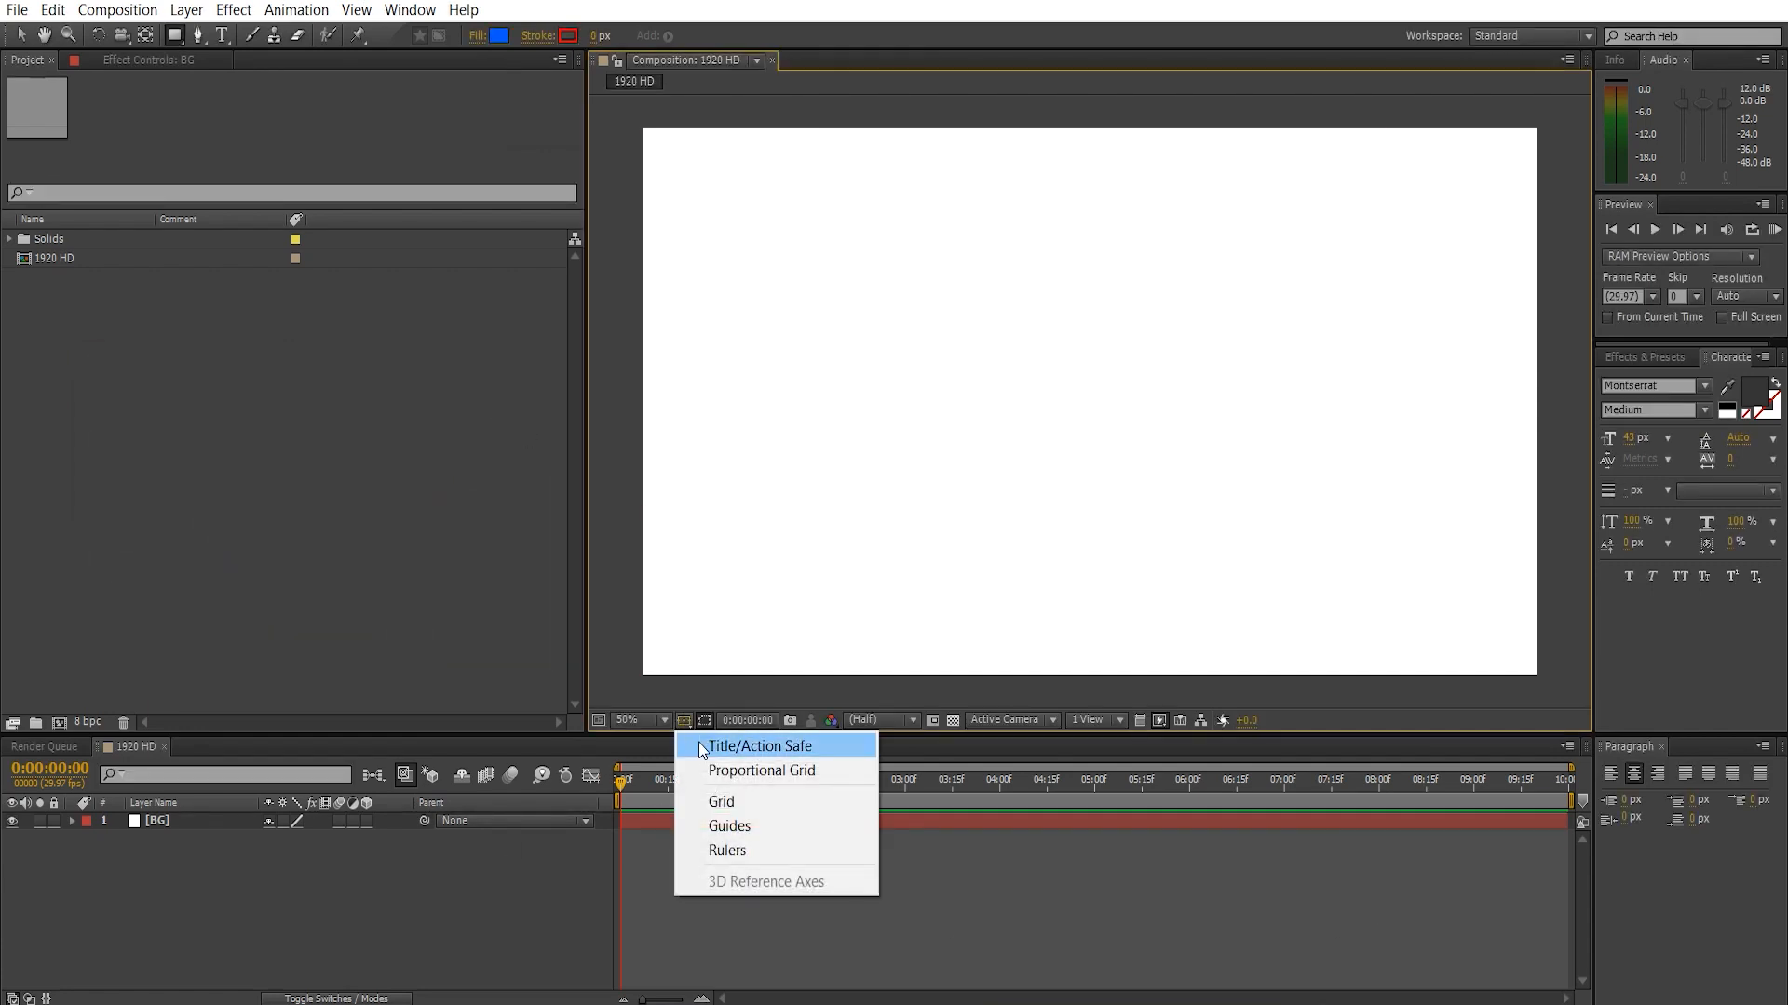
left_click(702, 748)
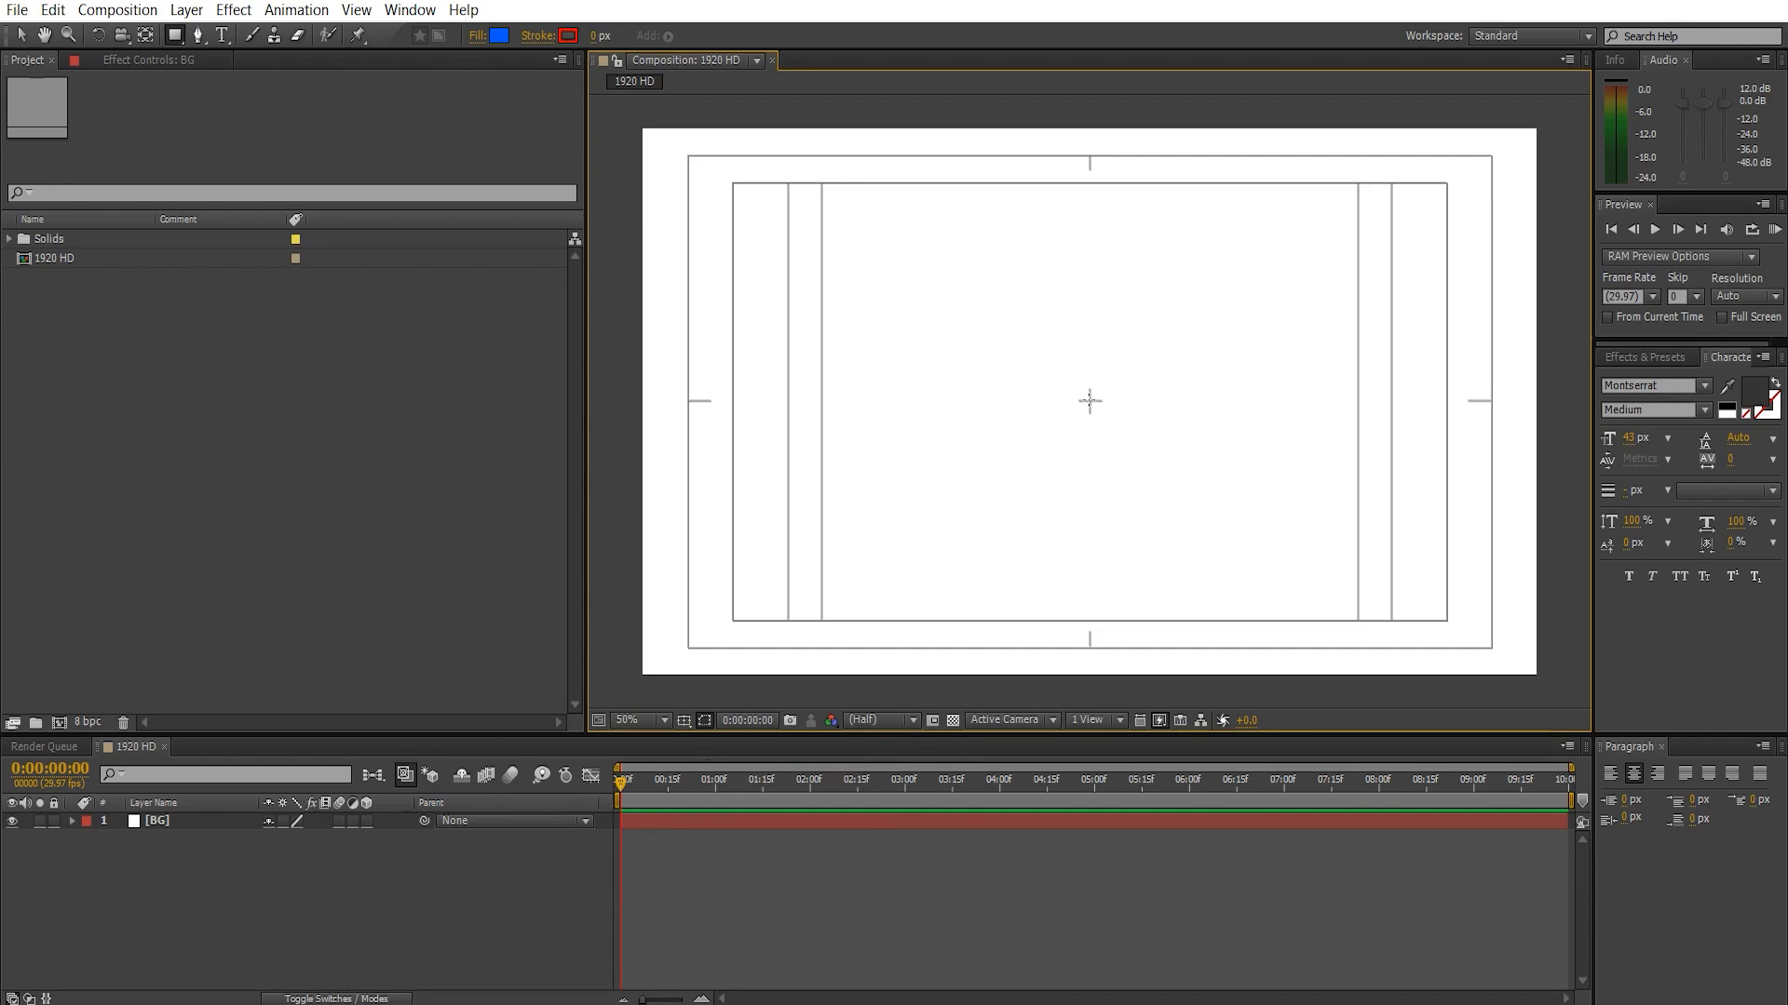
mouse_move(1089, 400)
left_mouse_down()
mouse_move(1136, 447)
mouse_move(1123, 435)
left_mouse_up()
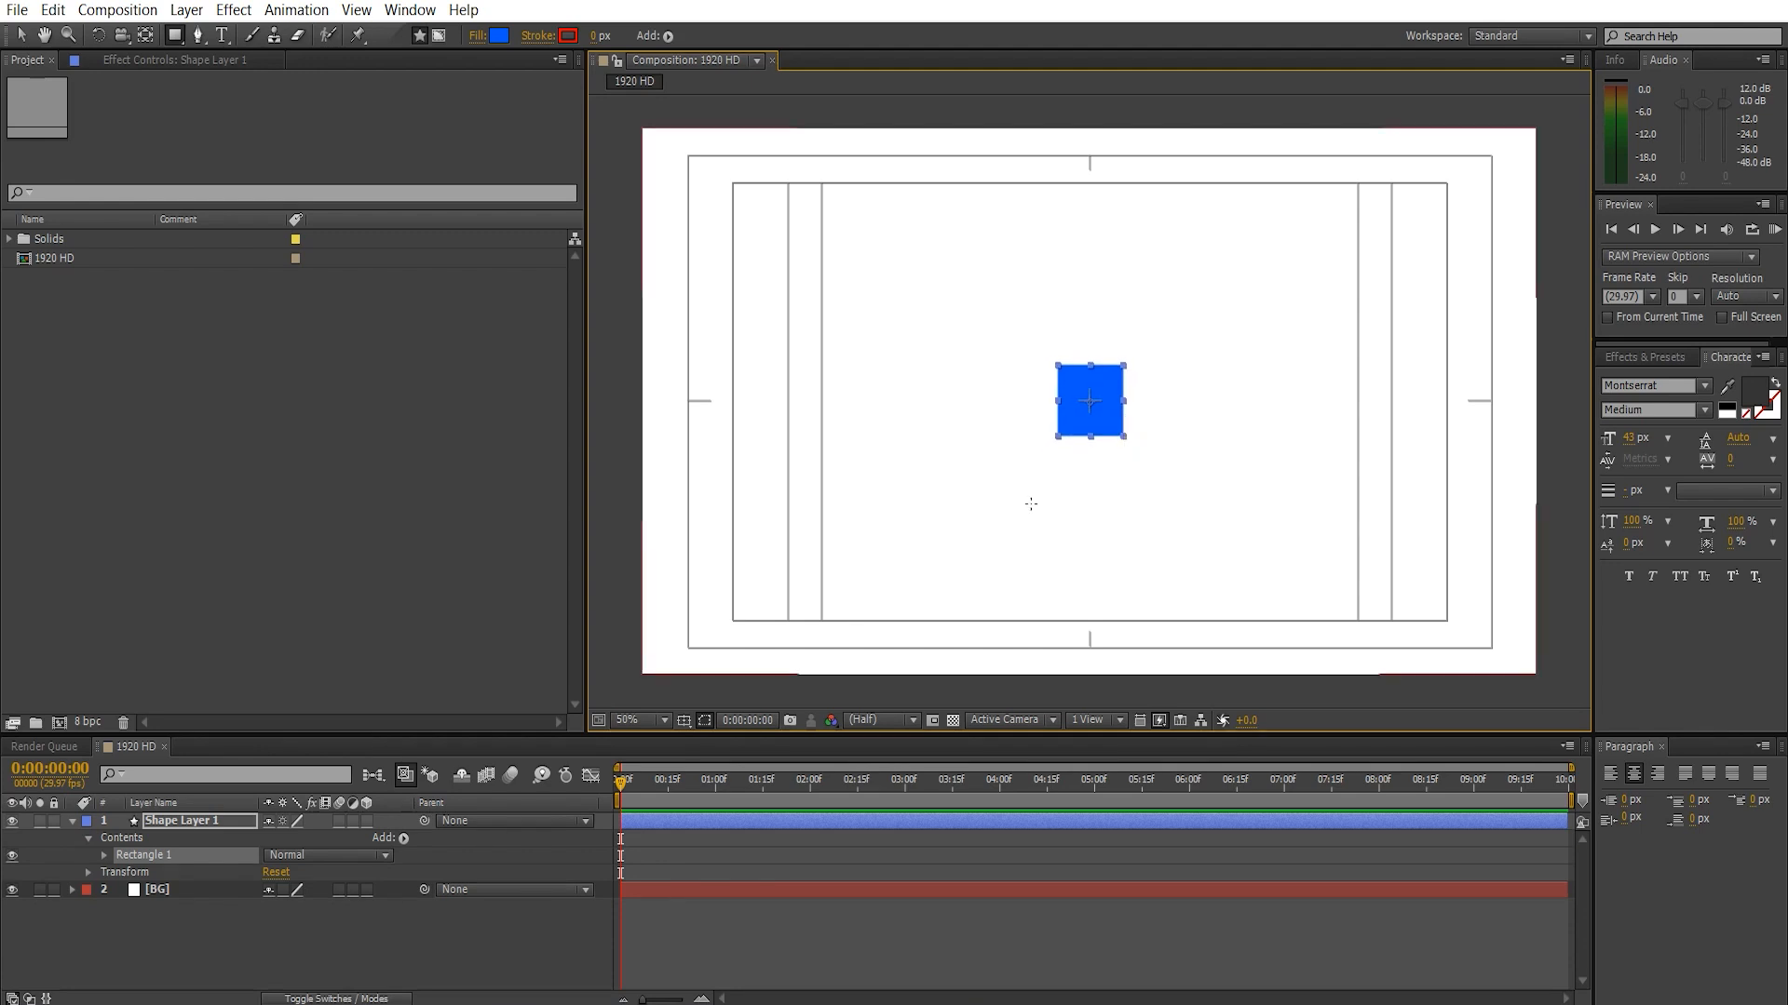
left_click(684, 722)
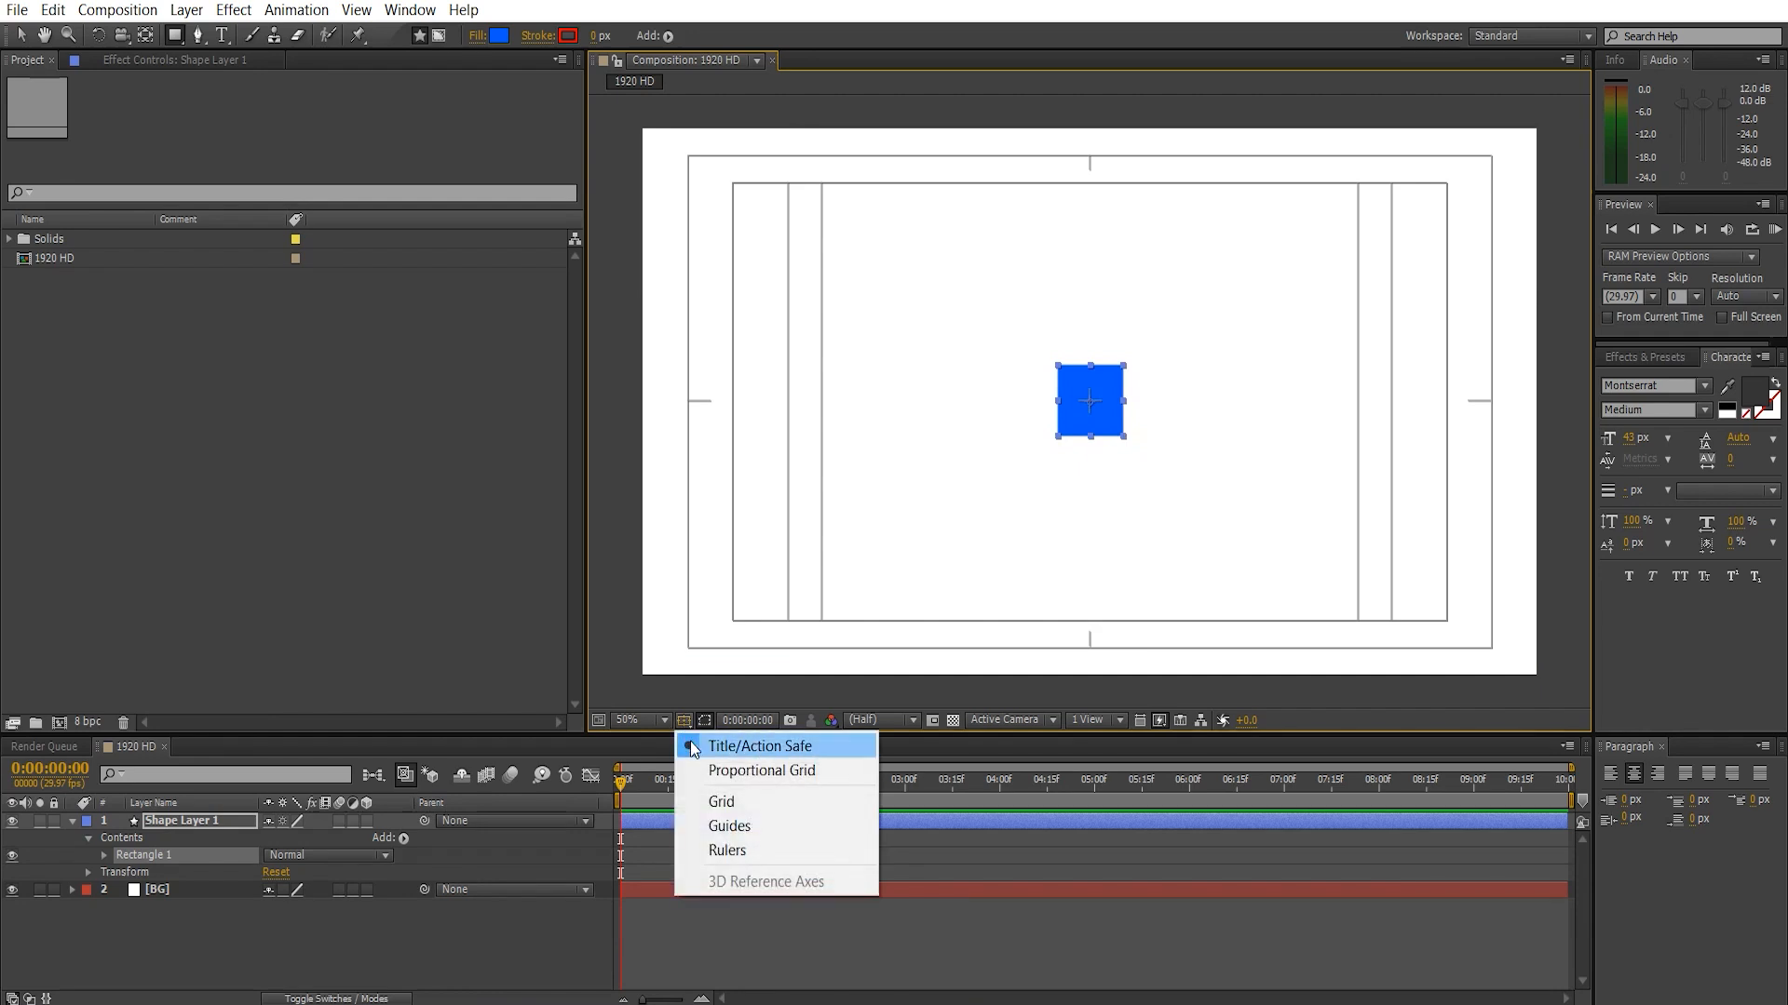
left_click(876, 912)
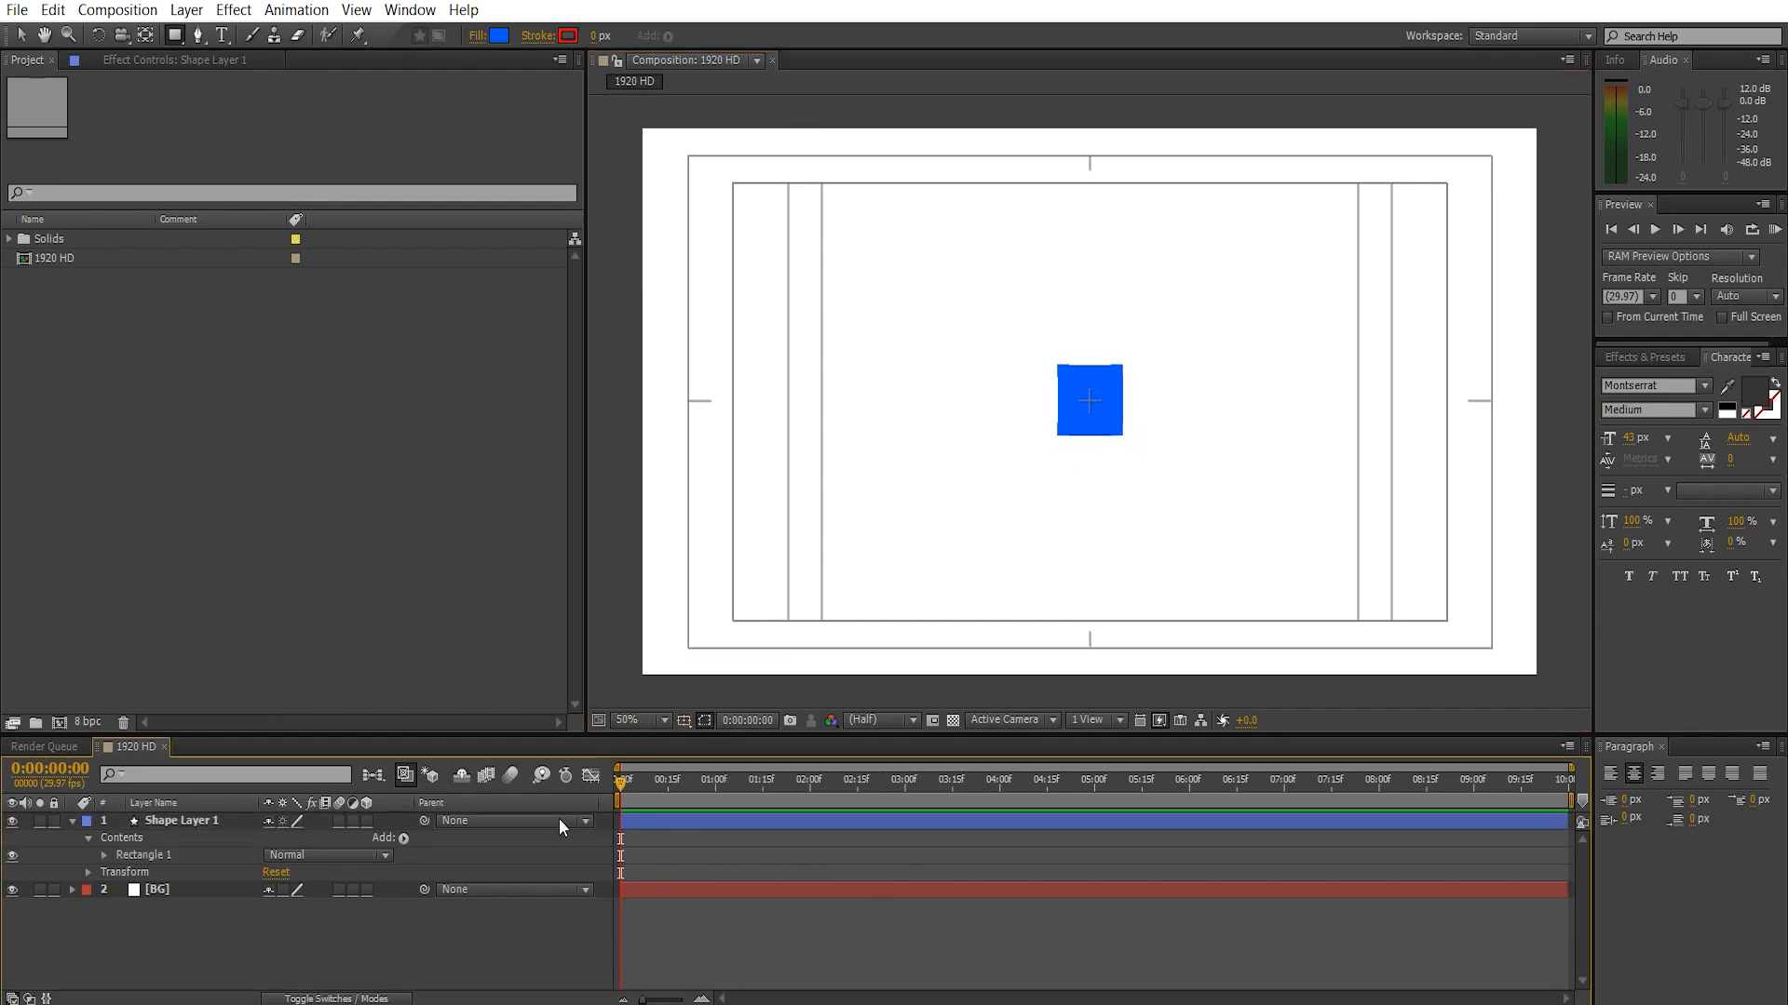
left_click(1087, 389)
key("Delete")
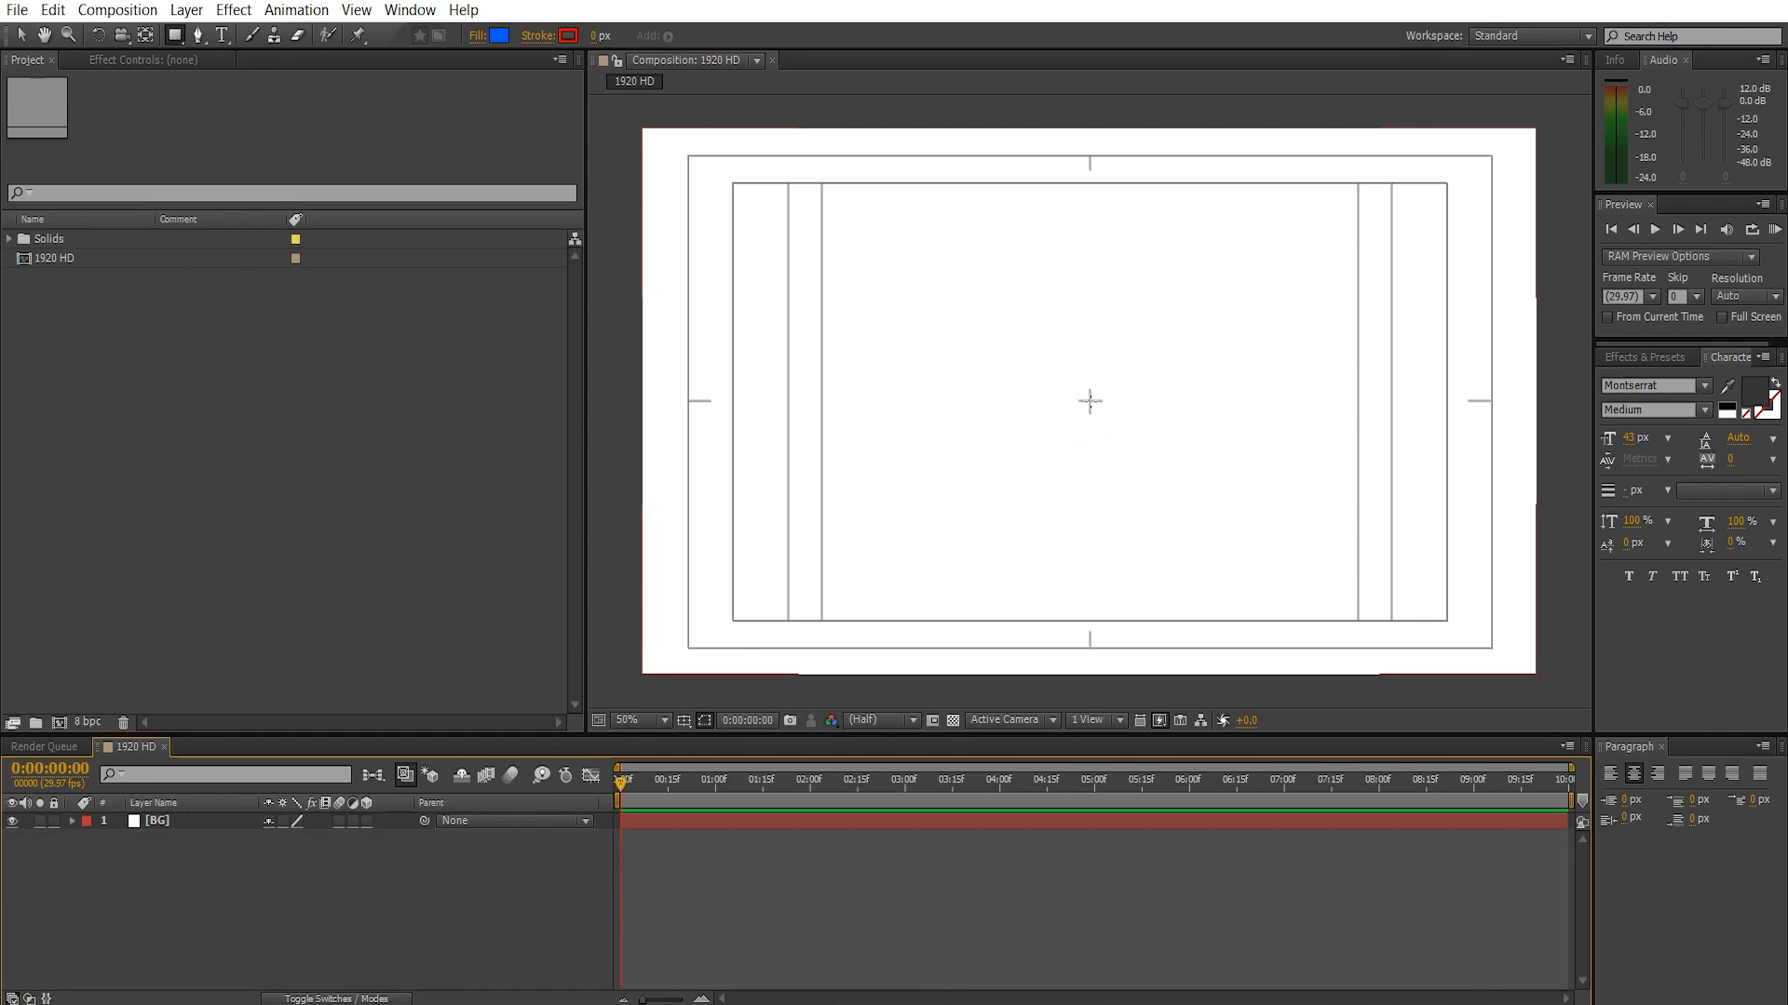
- Draw a small, nearly square blue rectangle centered on the composition's midpoint, and hide the Title/Action Safe guides
mouse_move(1089, 401)
left_mouse_down()
mouse_move(1184, 514)
mouse_move(1180, 455)
mouse_move(1198, 466)
mouse_move(1200, 521)
mouse_move(1111, 424)
mouse_move(1137, 447)
mouse_move(1124, 434)
left_mouse_up()
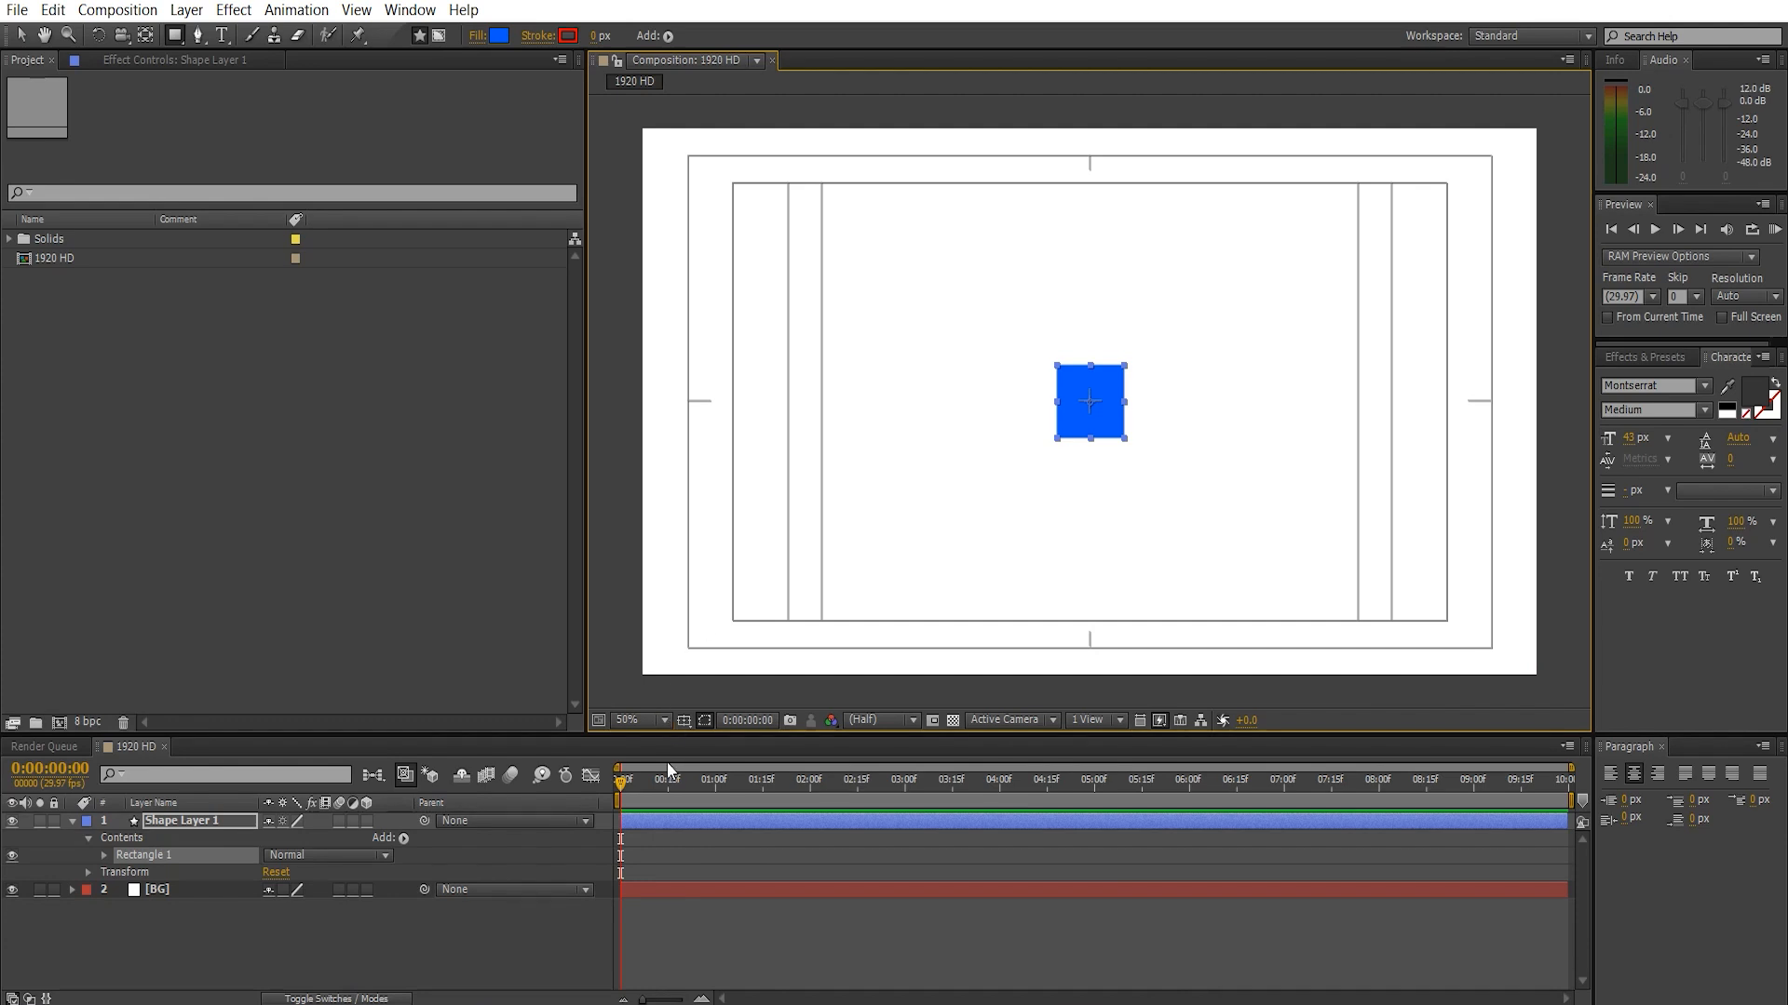
left_click(683, 724)
left_click(735, 742)
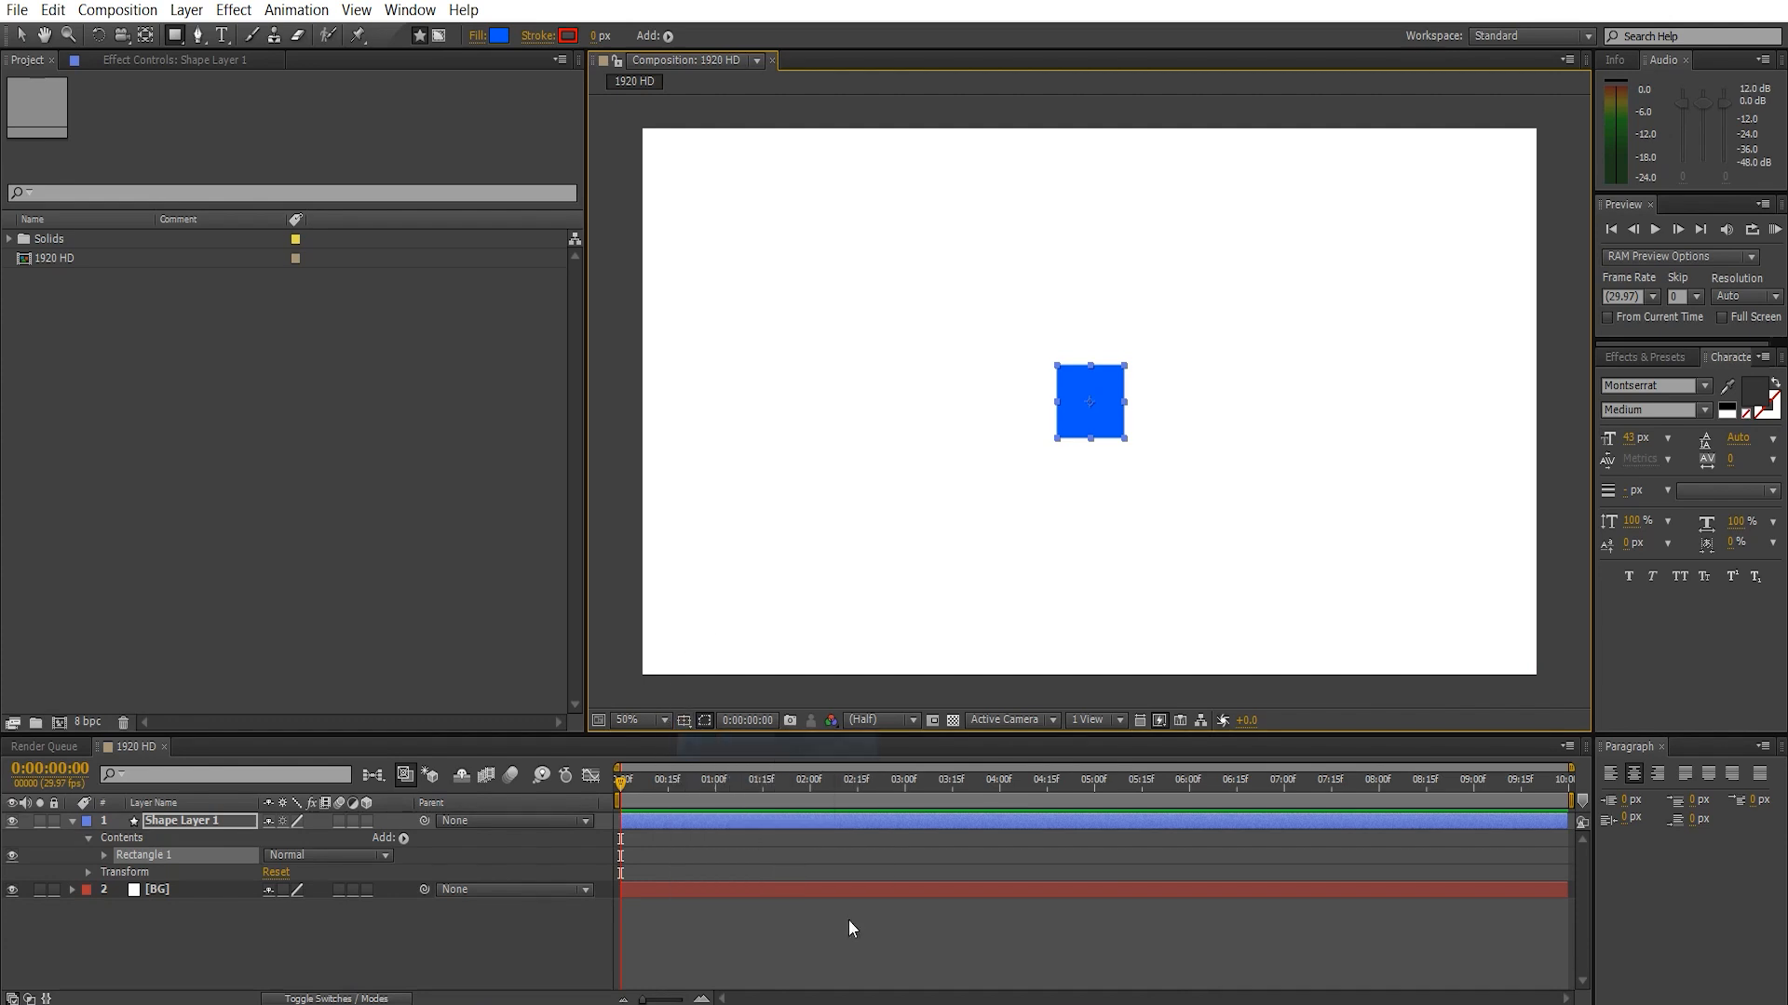
left_click(796, 942)
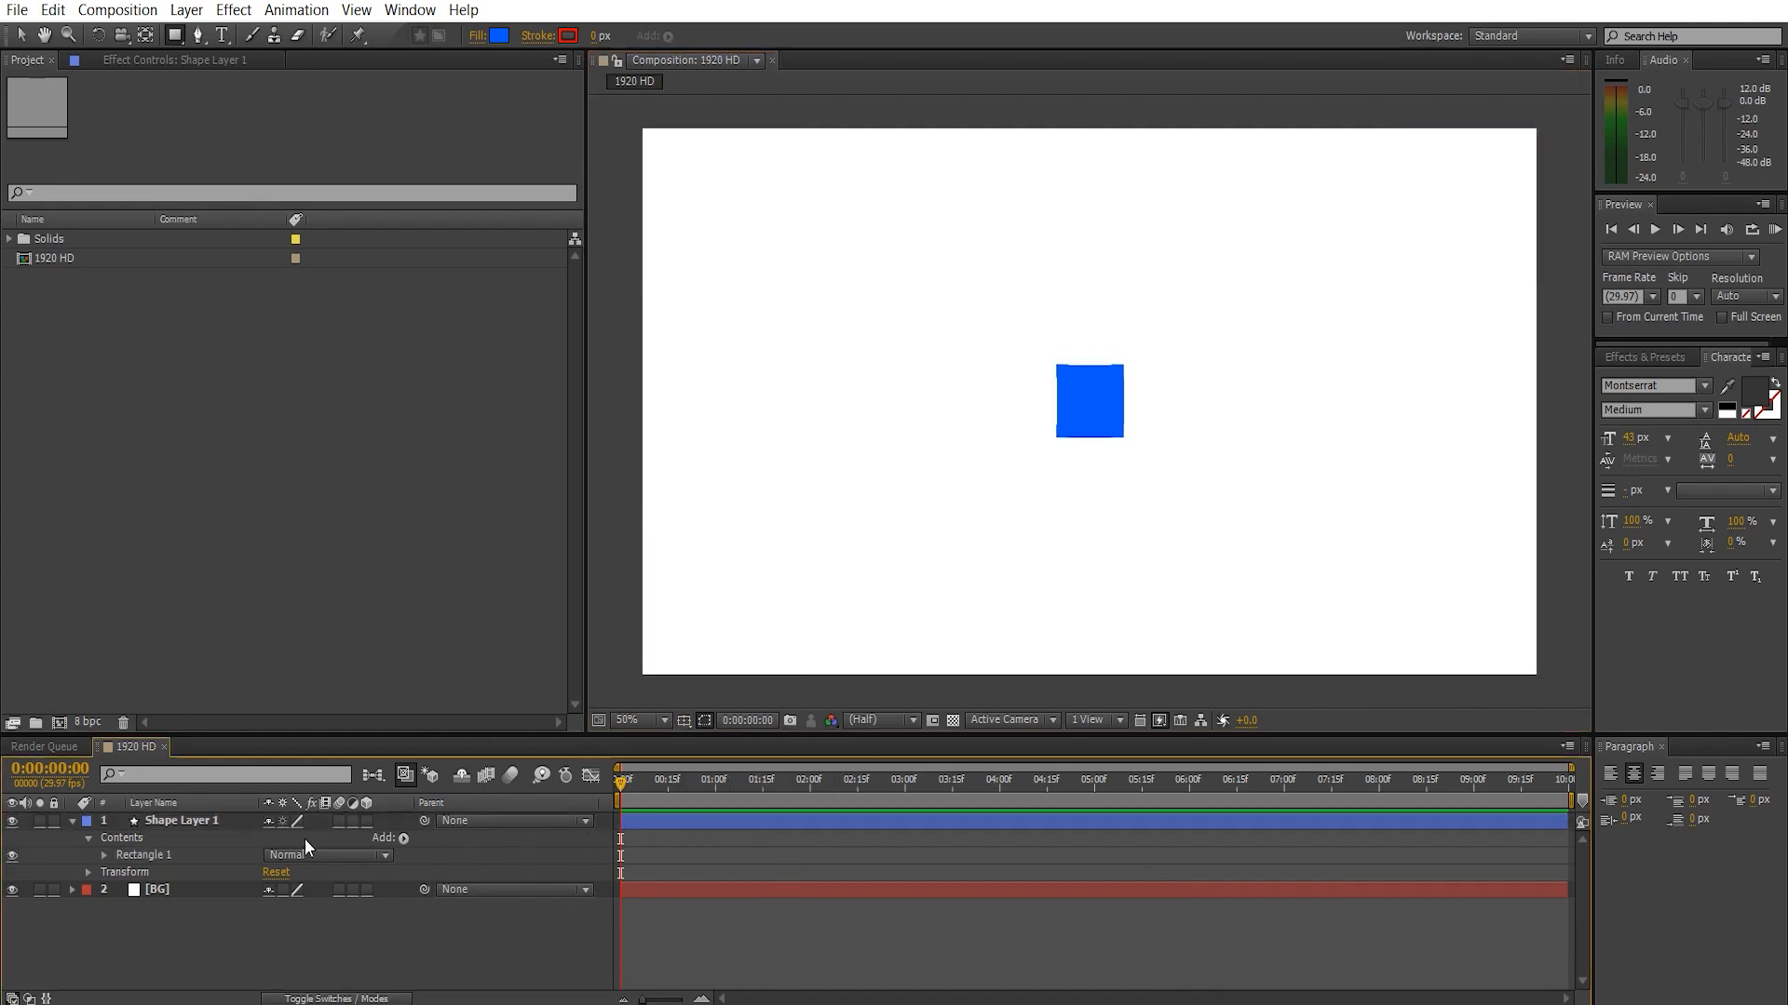
- Duplicate Shape Layer 1 and move the copy horizontally so it sits flush against the original's right edge
left_click(212, 820)
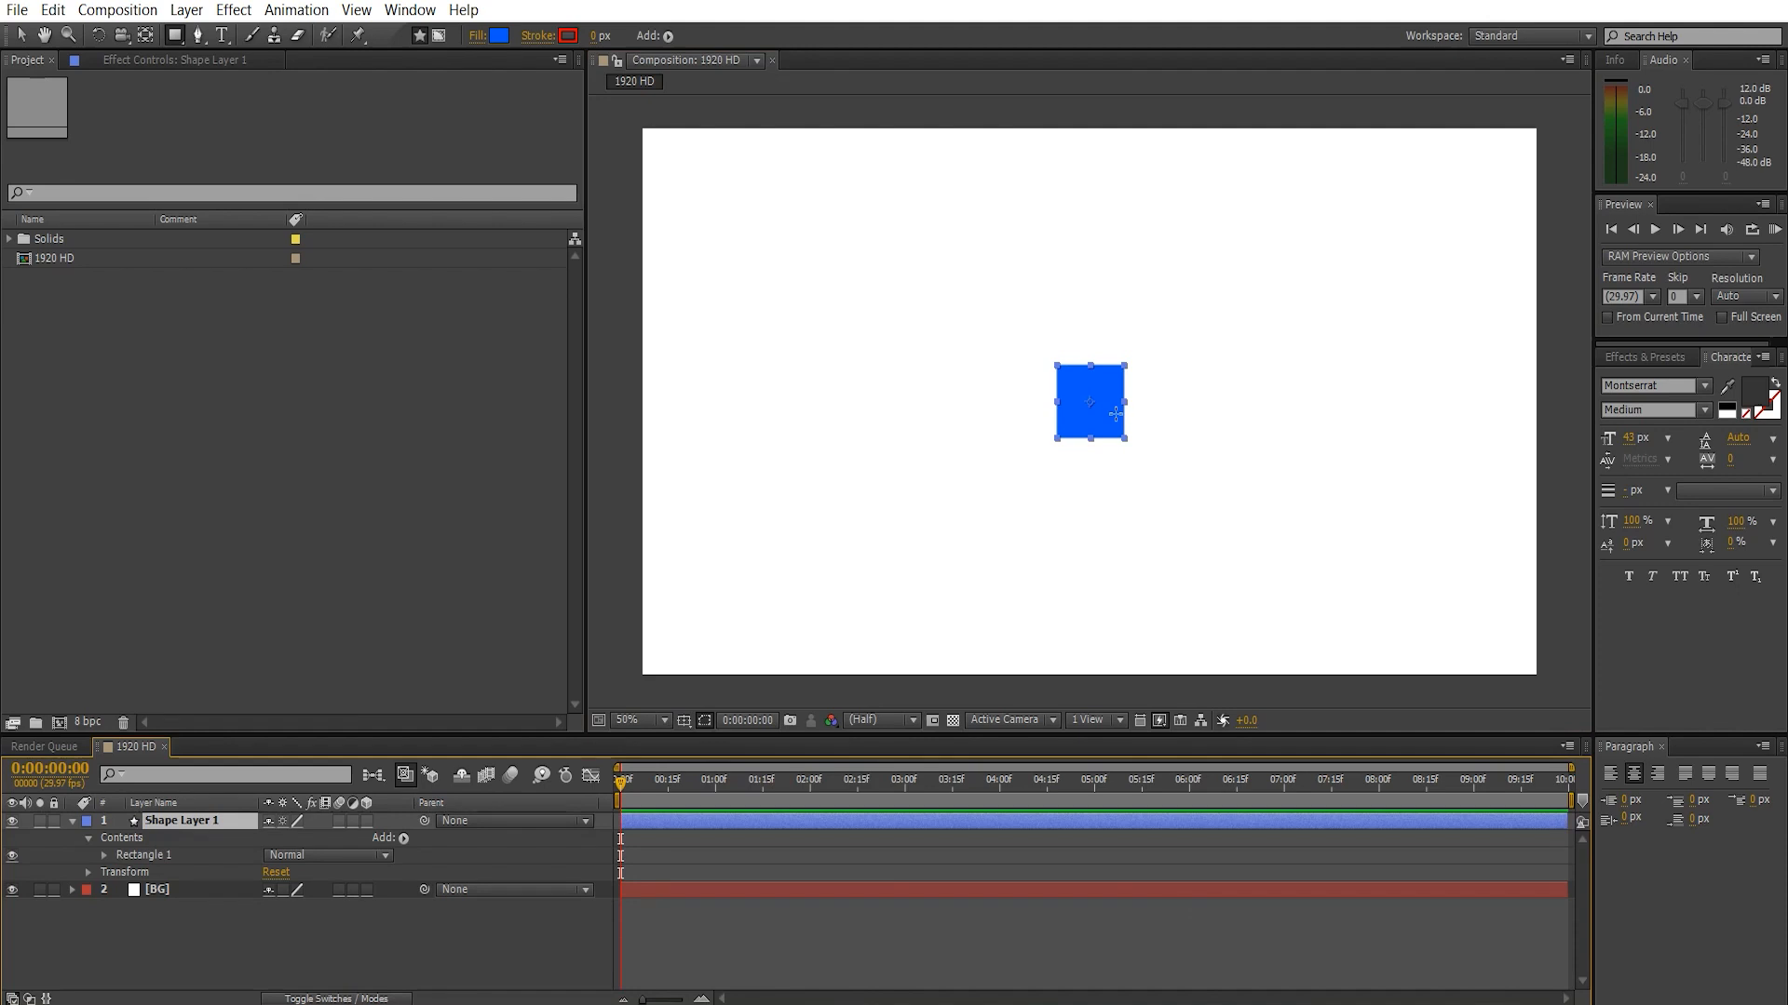
key("ctrl+d")
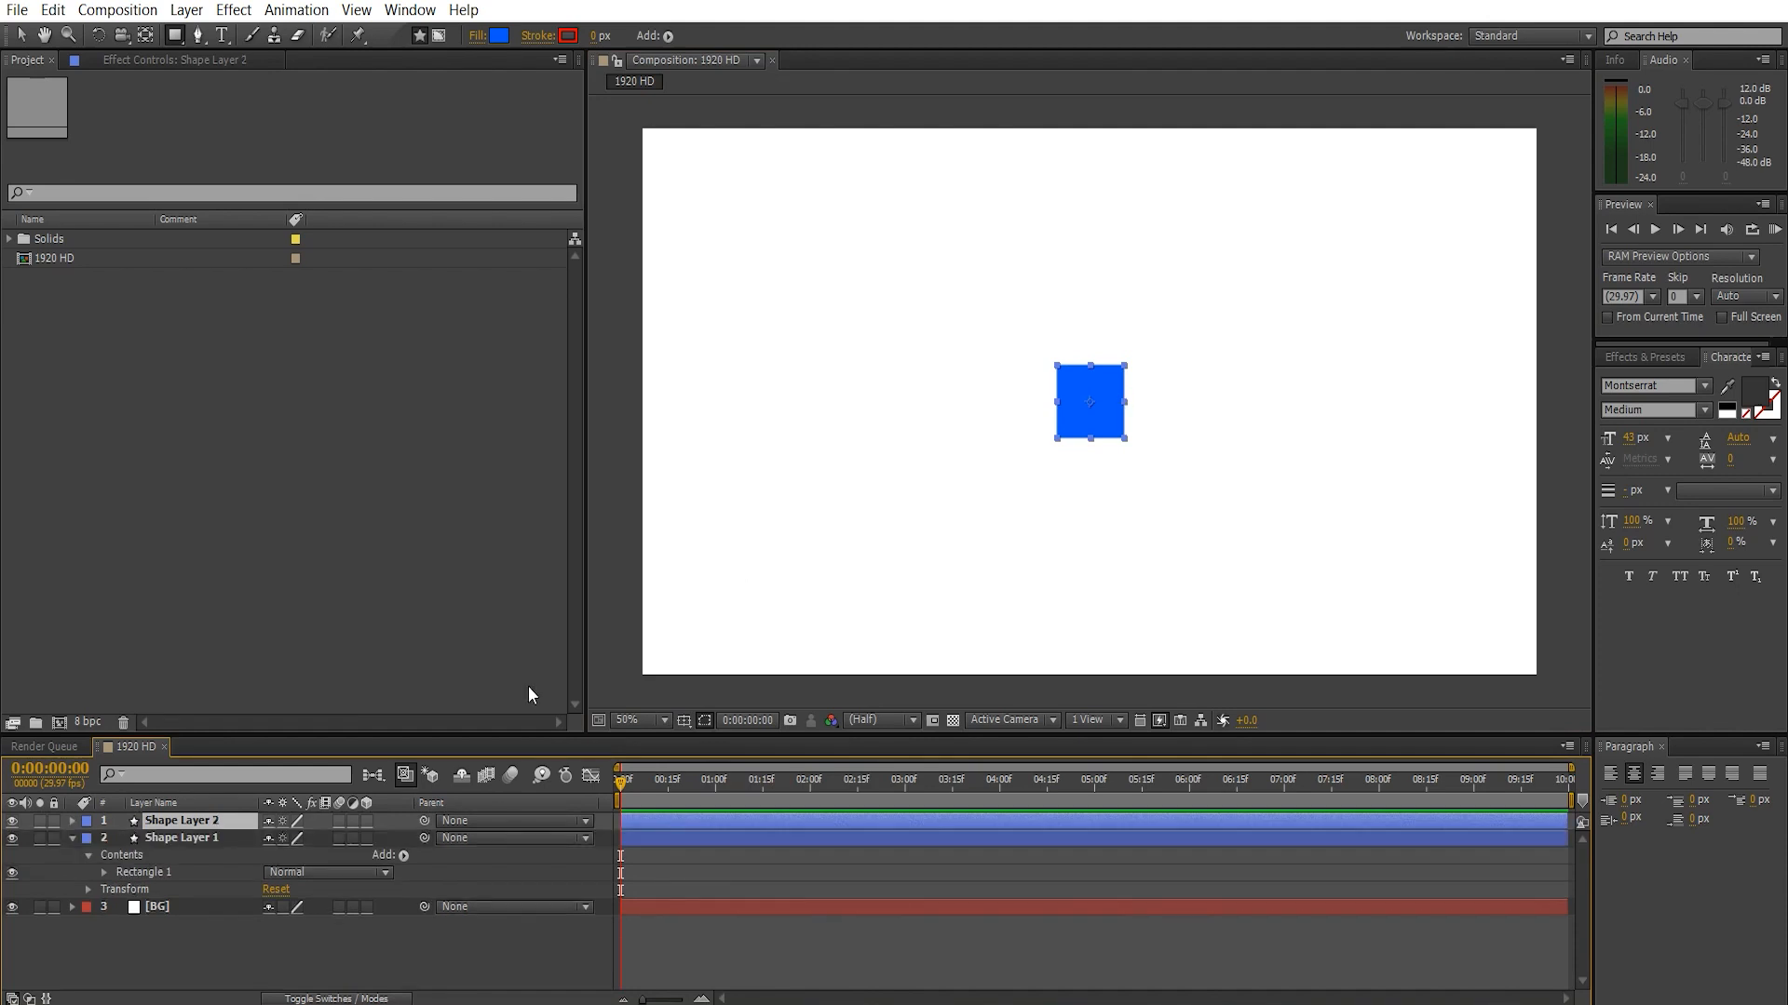
left_click(20, 35)
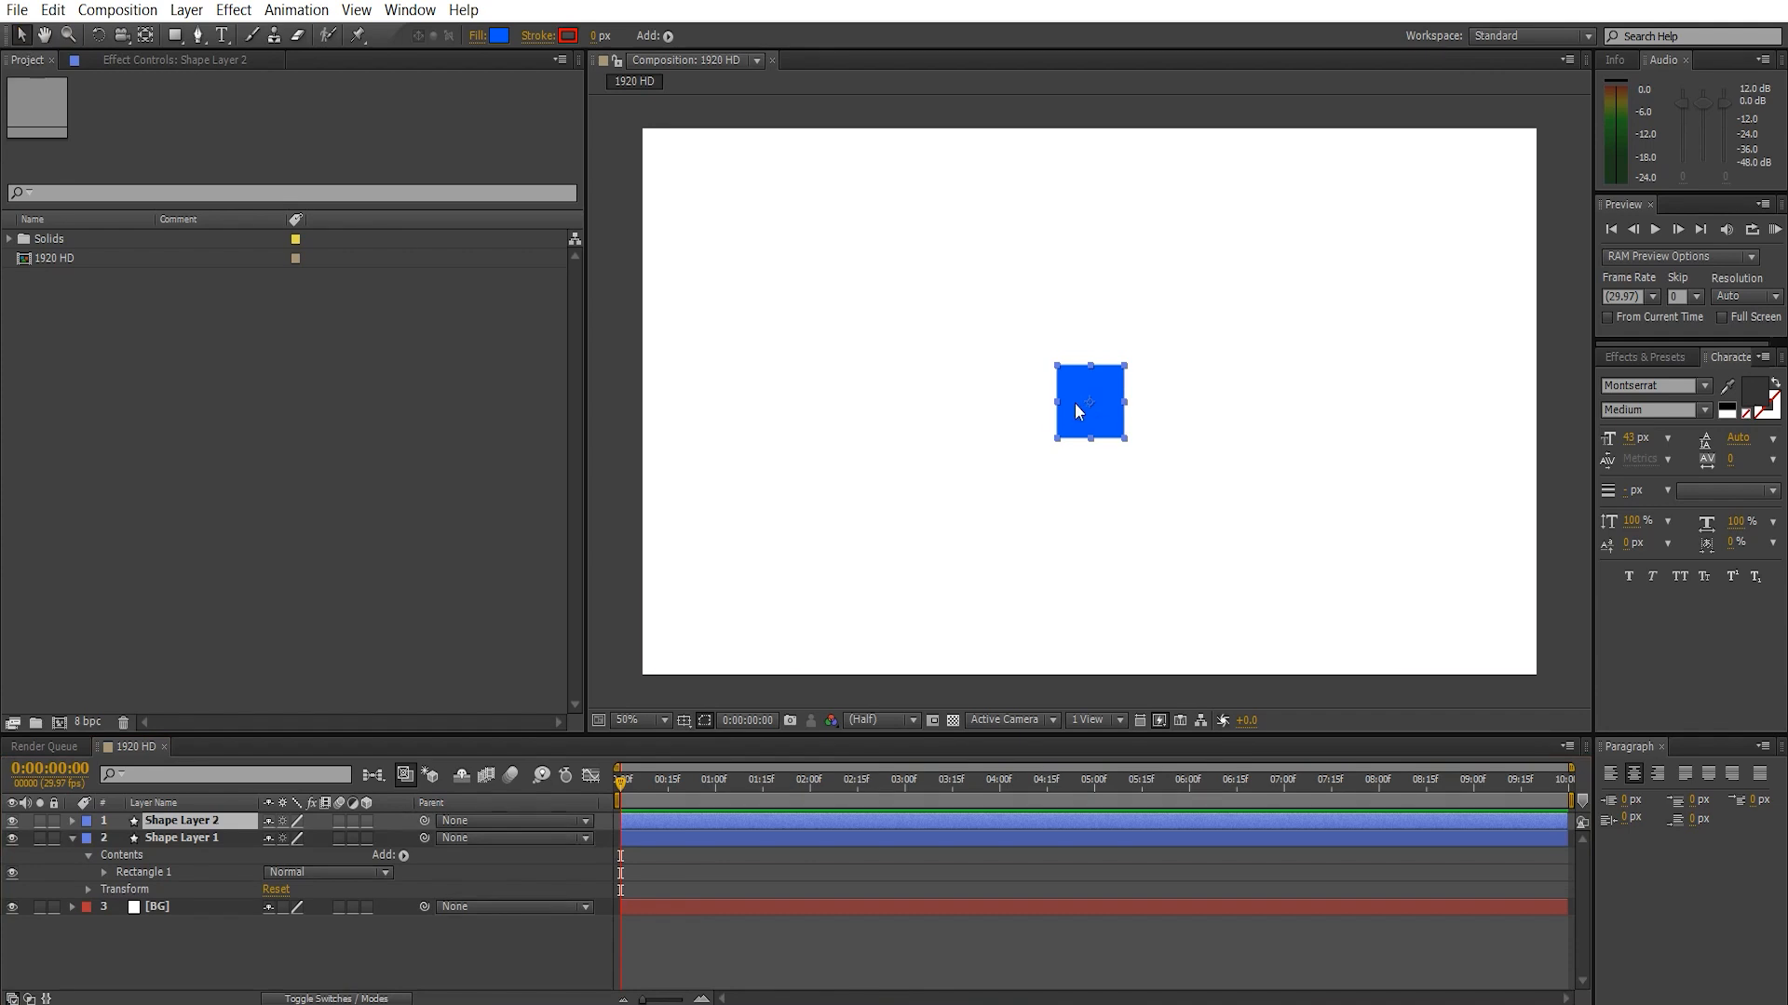
left_click_drag(1107, 426, 1171, 429)
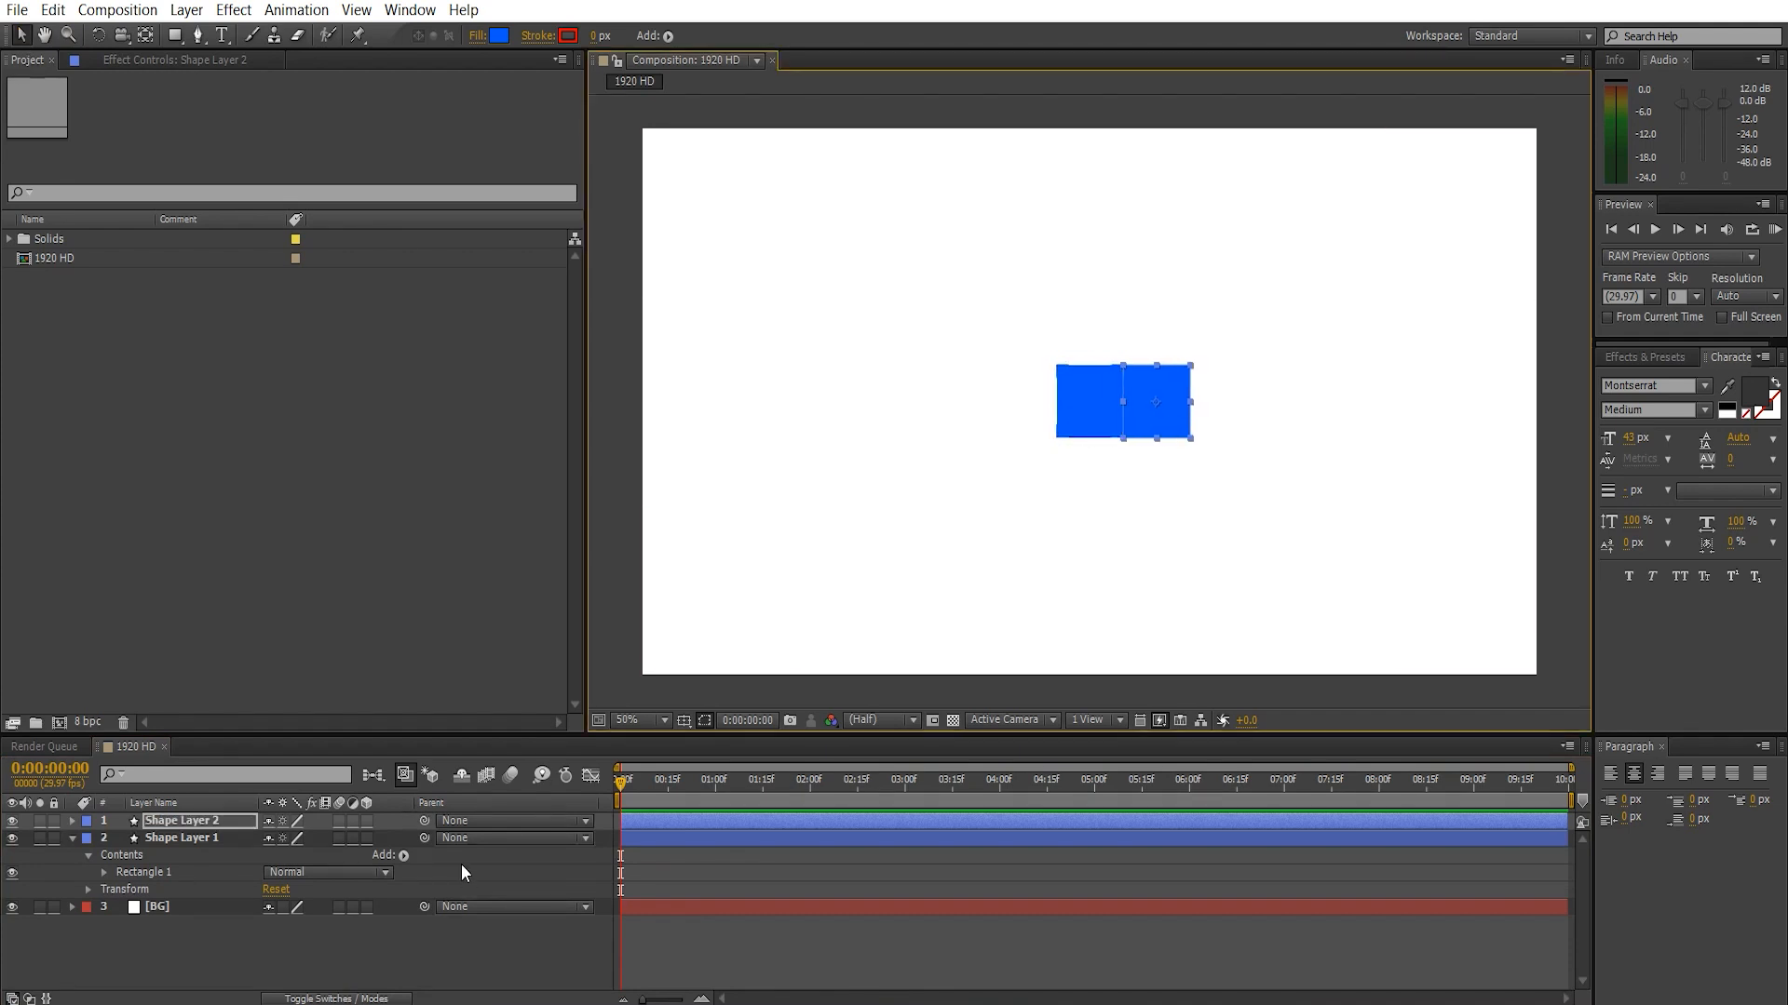
- Apply the Fill effect to both Shape Layer 1 and Shape Layer 2
left_click(169, 839)
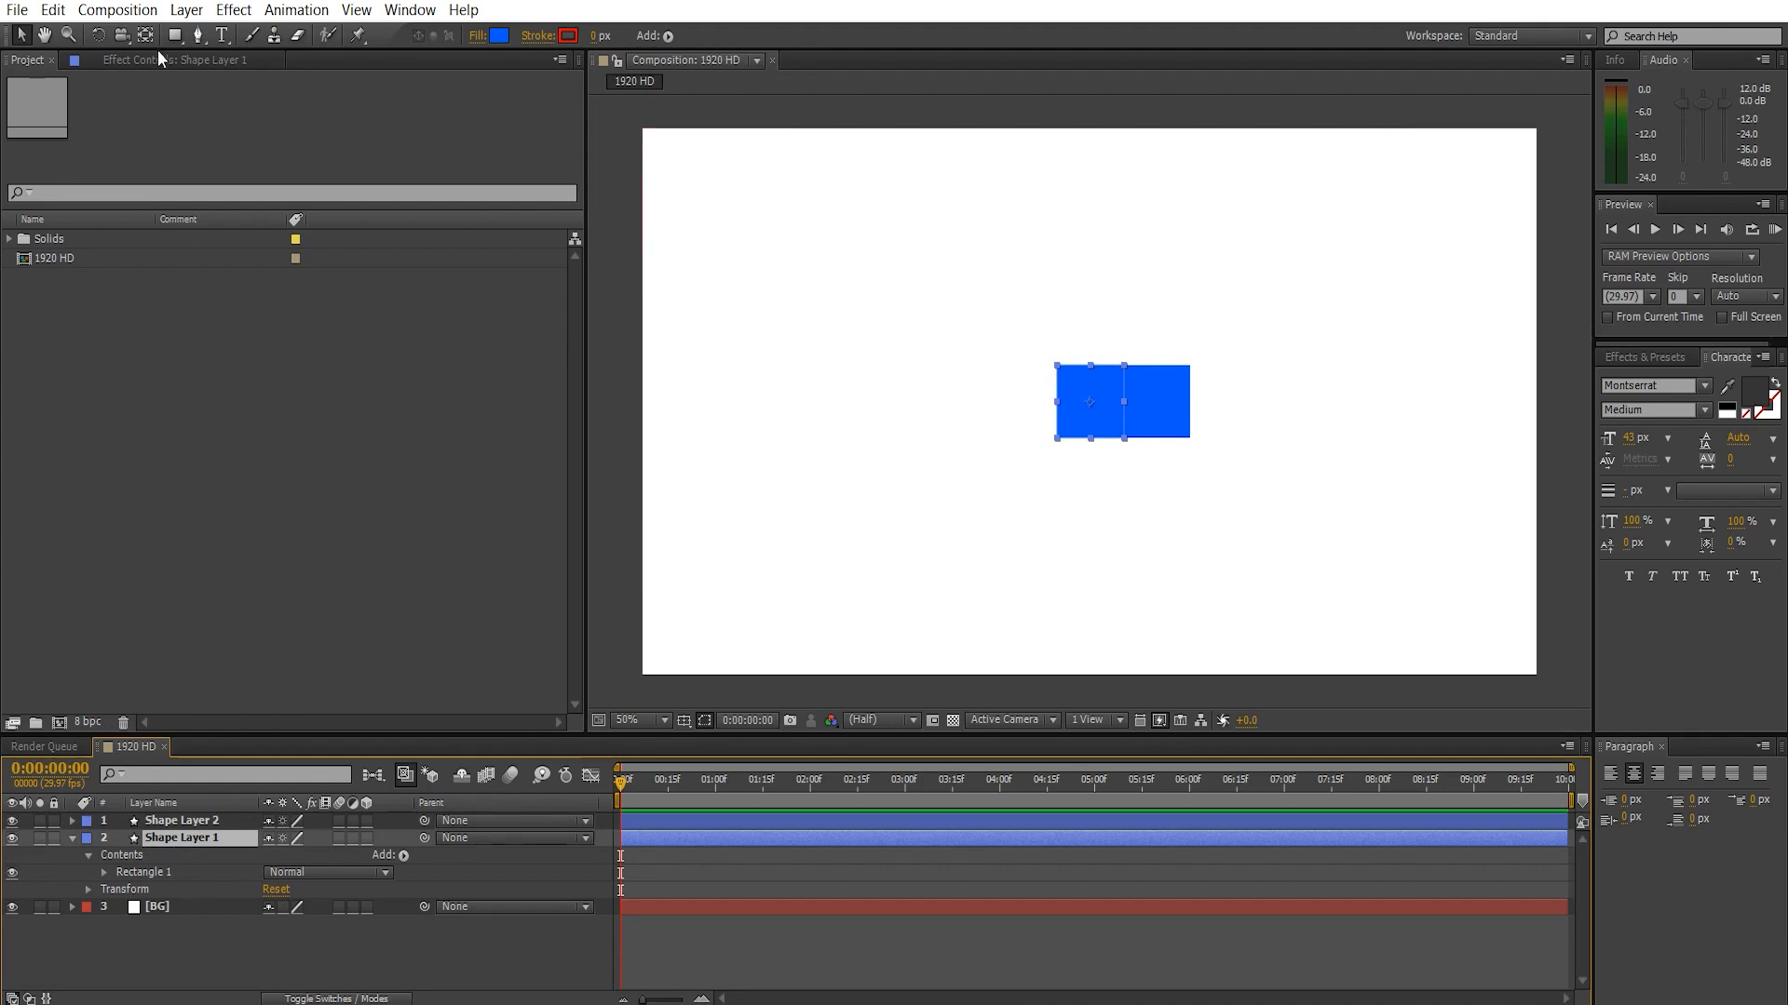
left_click(233, 10)
mouse_move(294, 287)
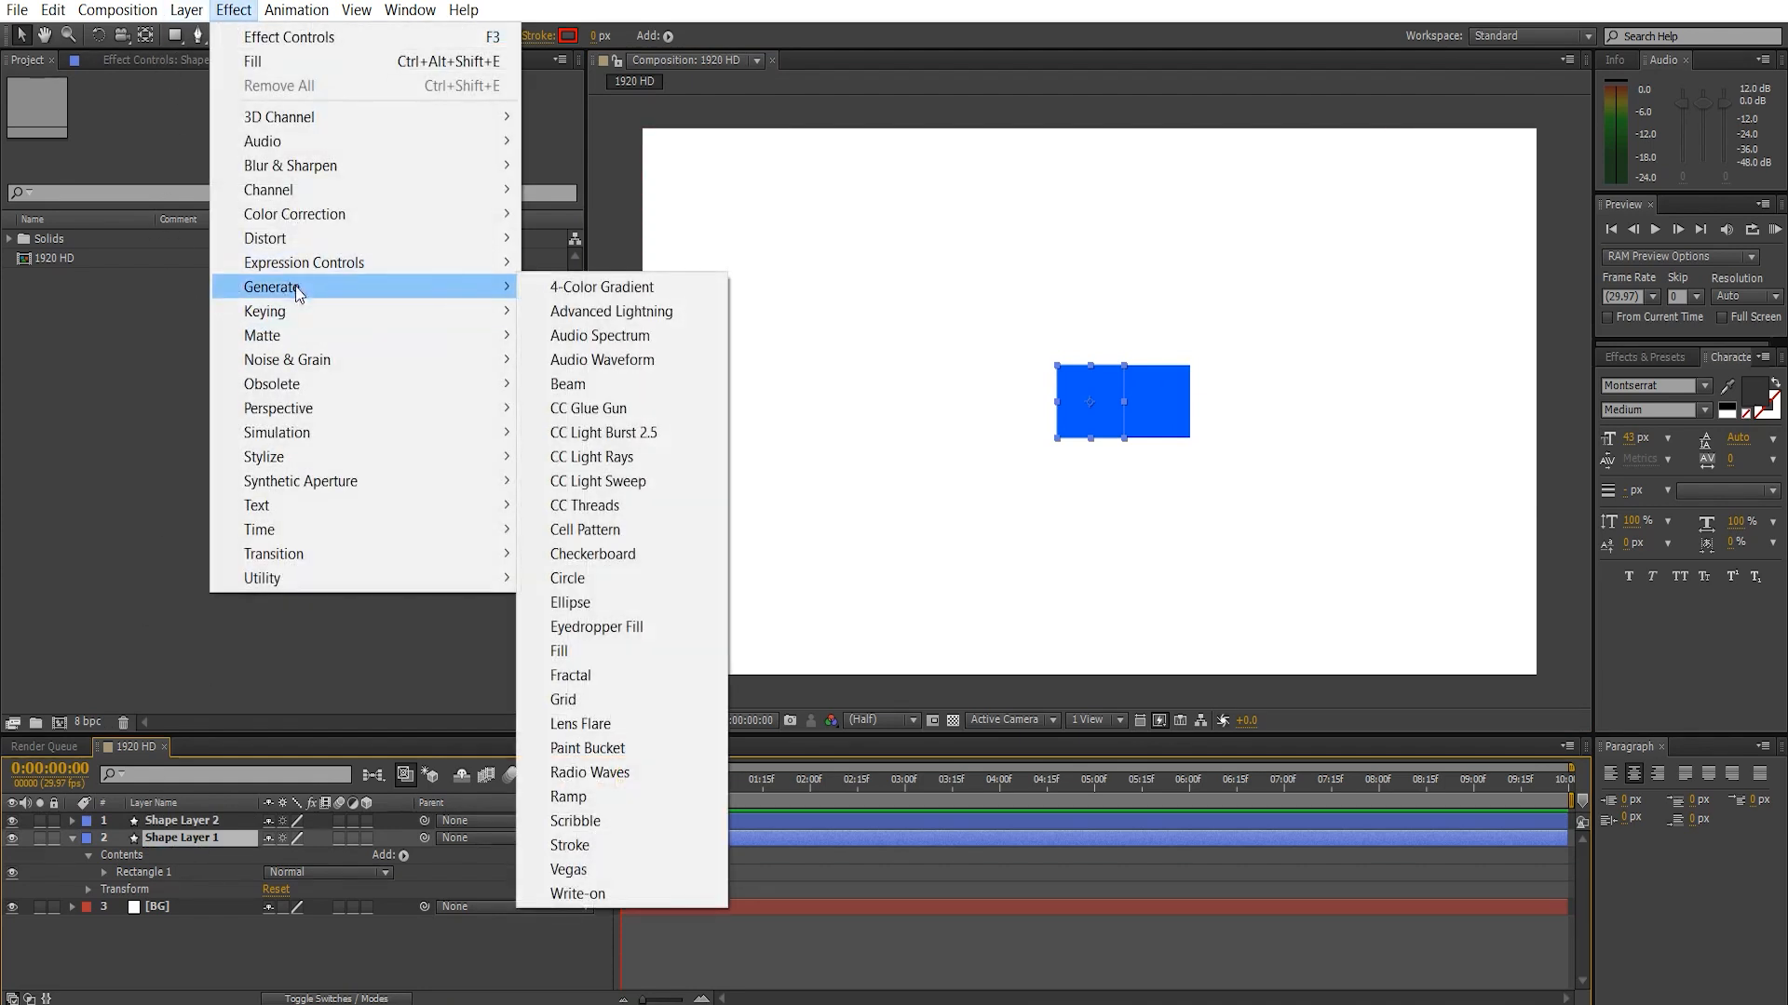
left_click(588, 650)
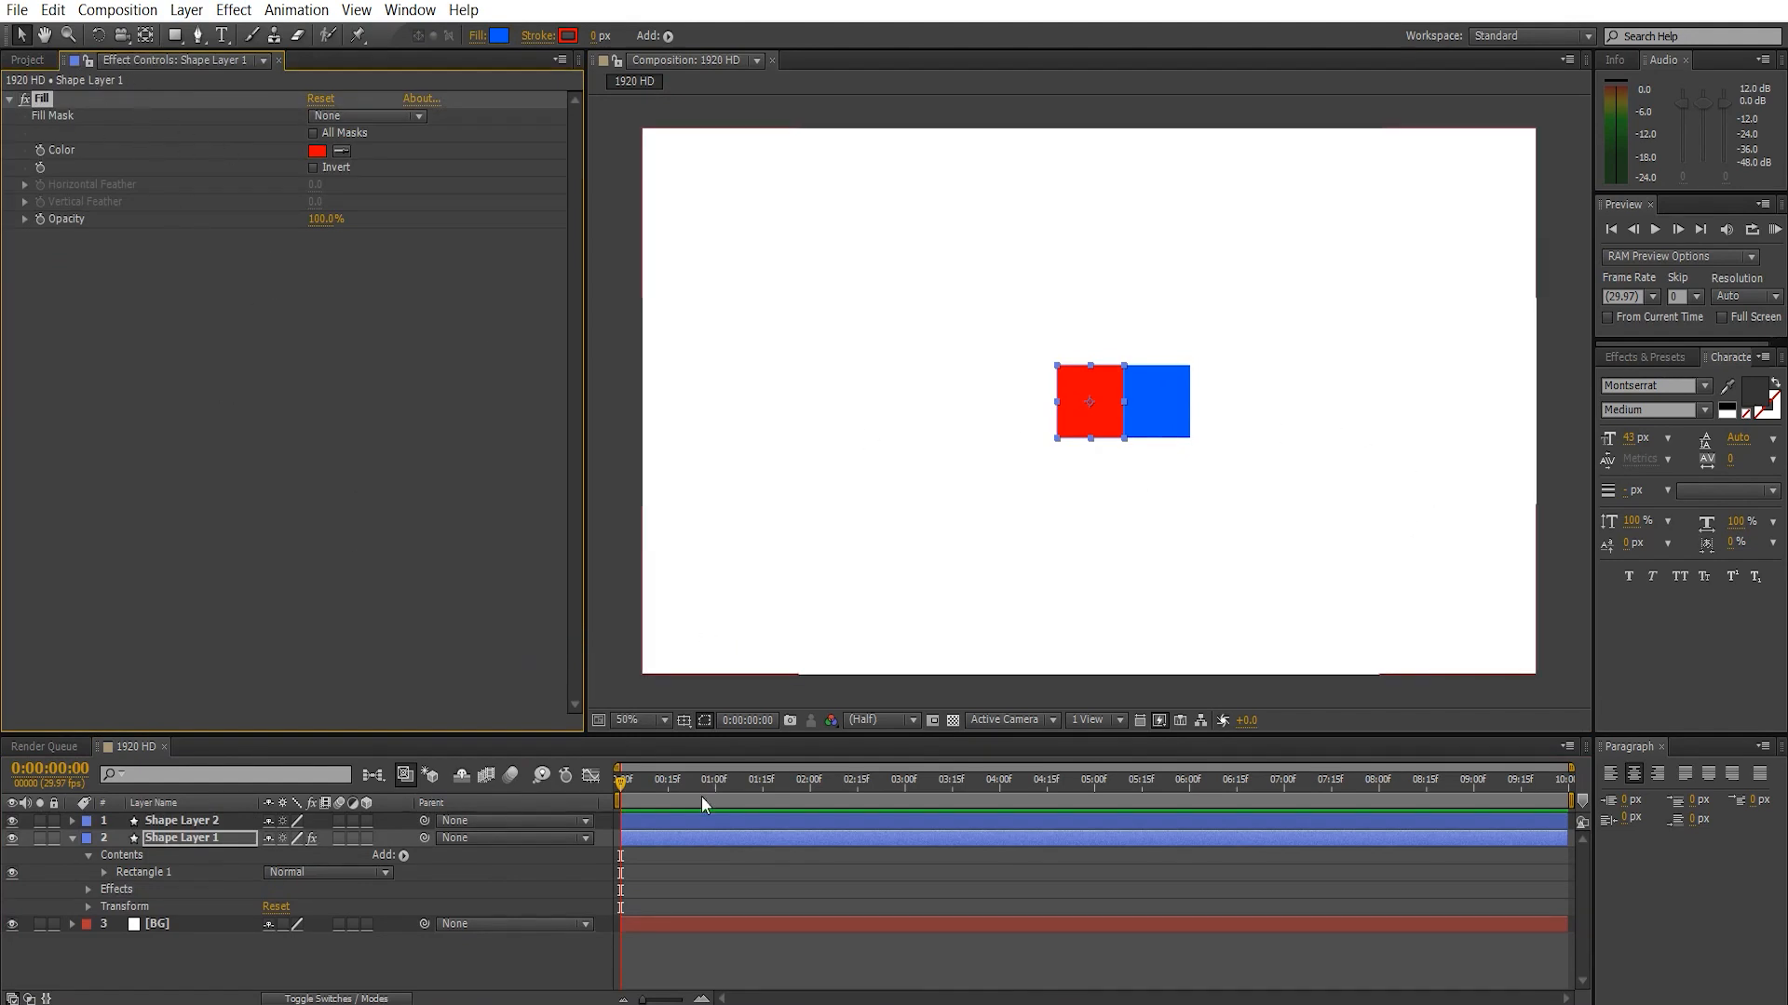
left_click(175, 820)
right_click(170, 227)
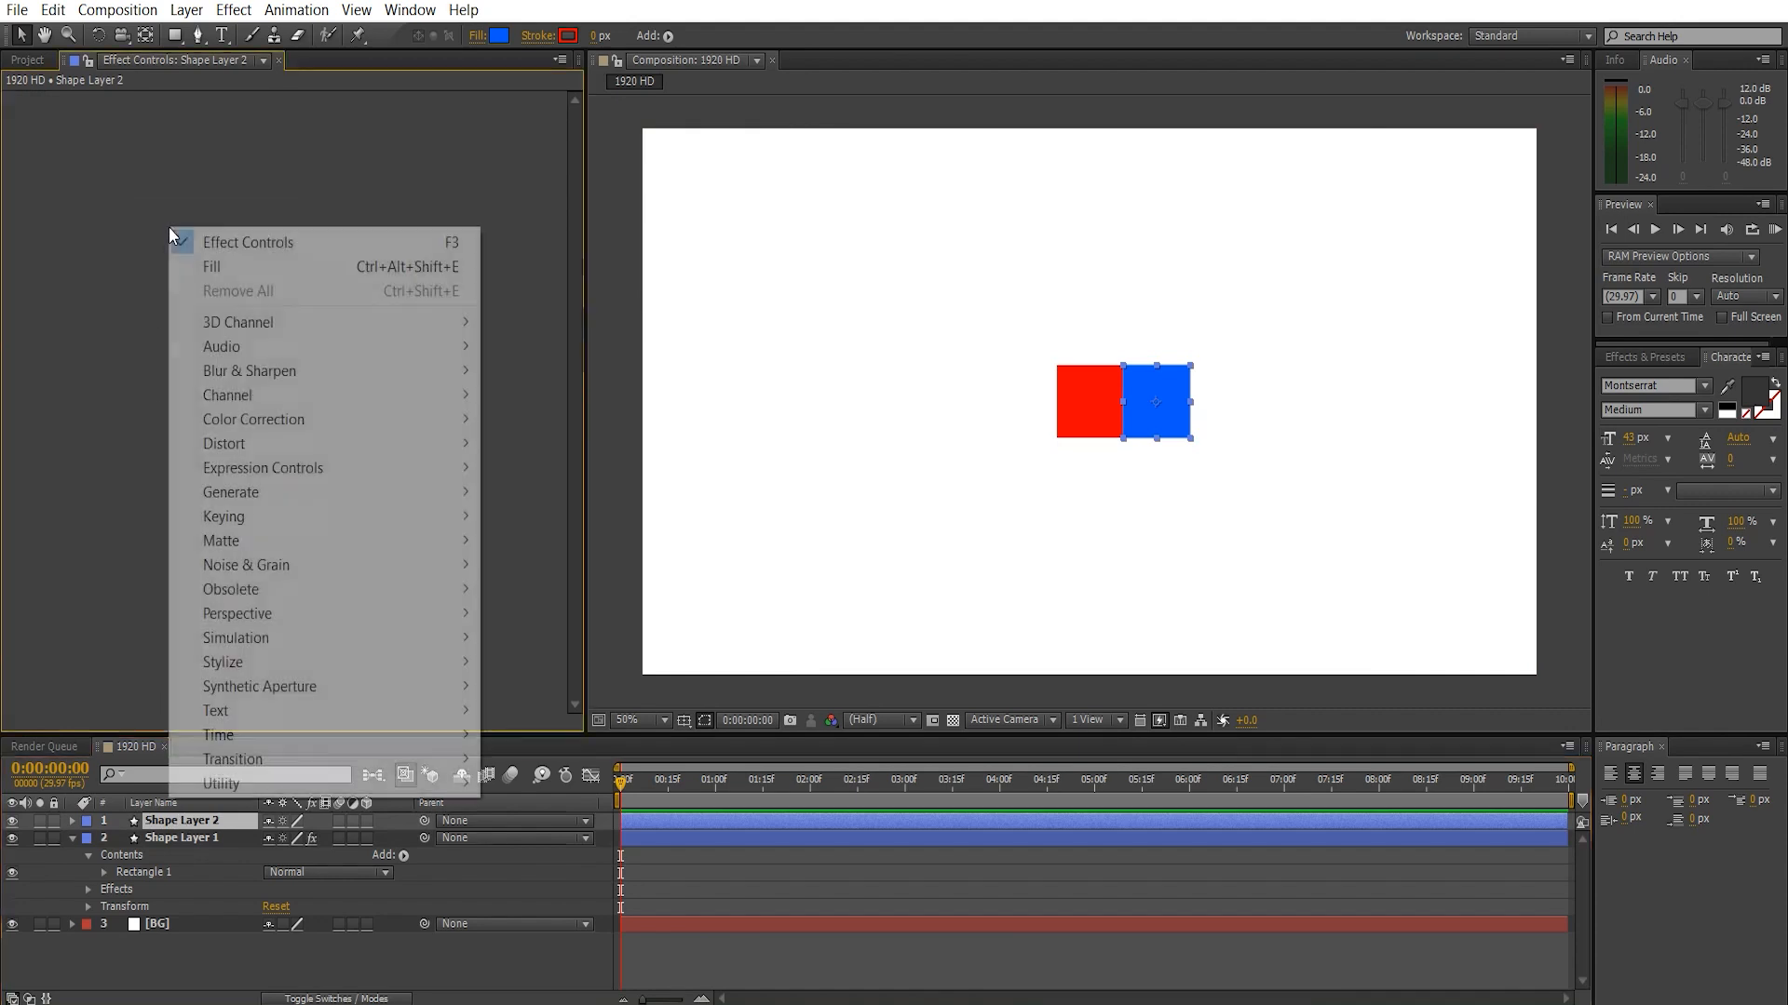
left_click(211, 275)
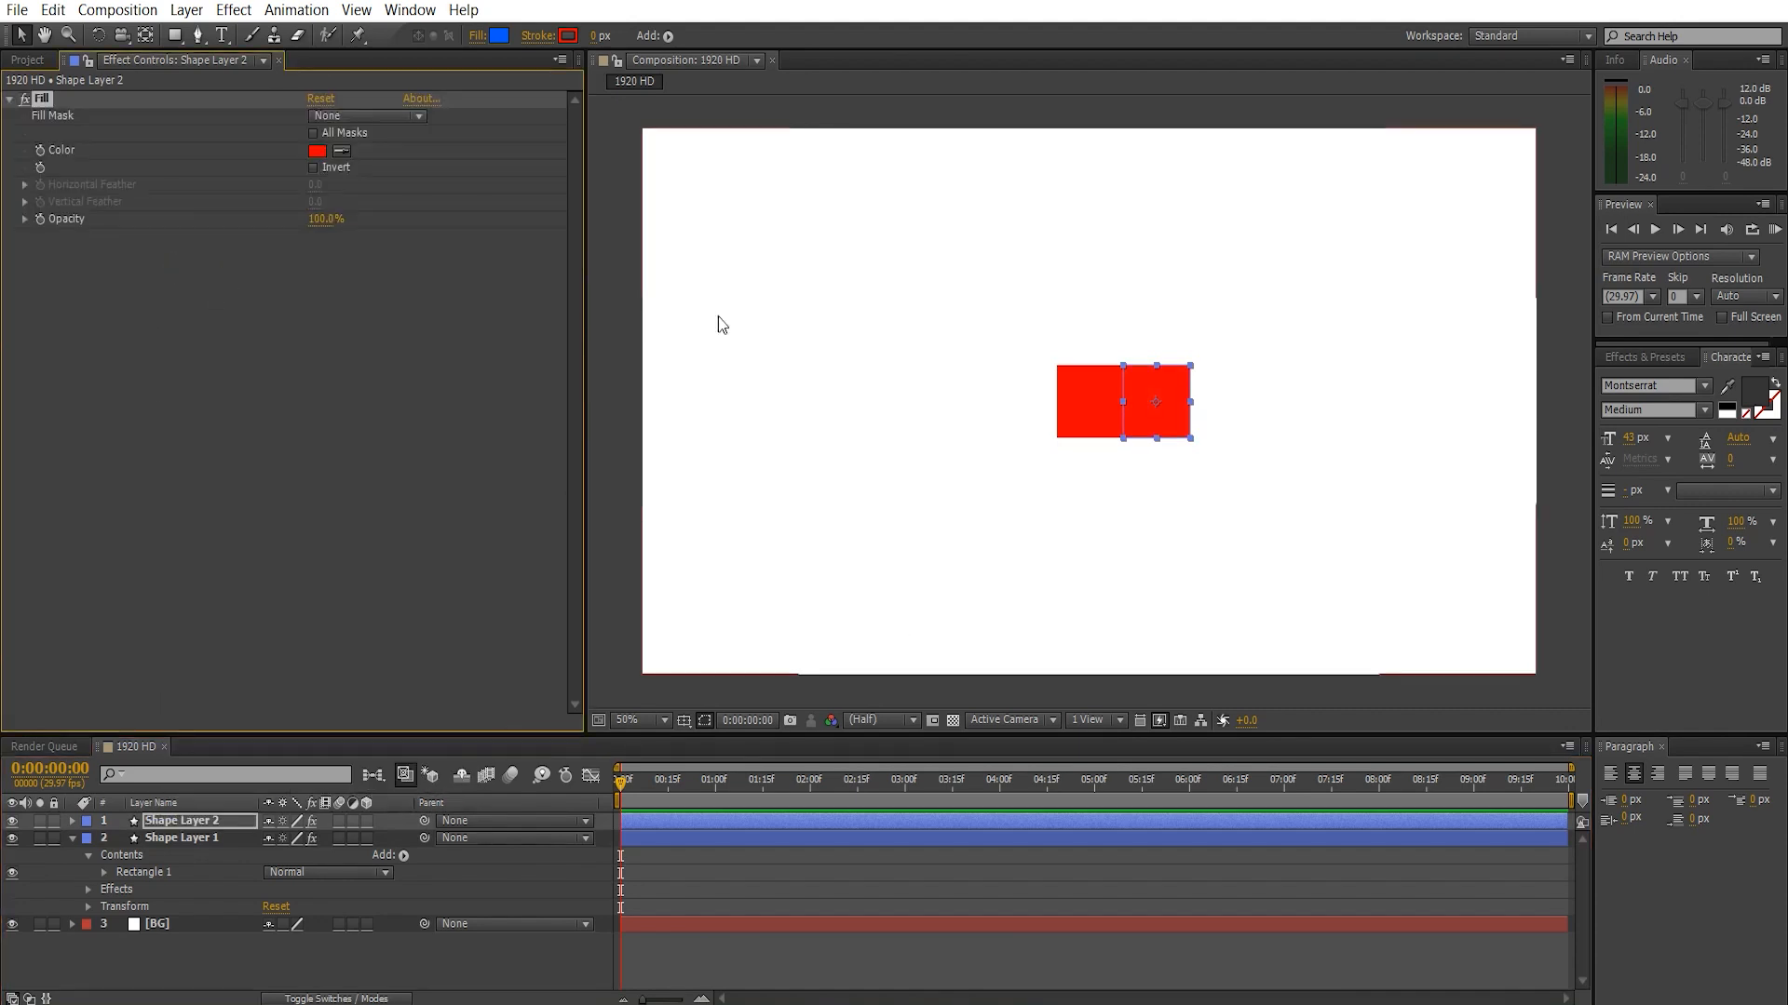
- Set Shape Layer 2's Fill effect color to the blue sampled from the shape fill swatch, and collapse Shape Layer 1's properties
left_click(342, 152)
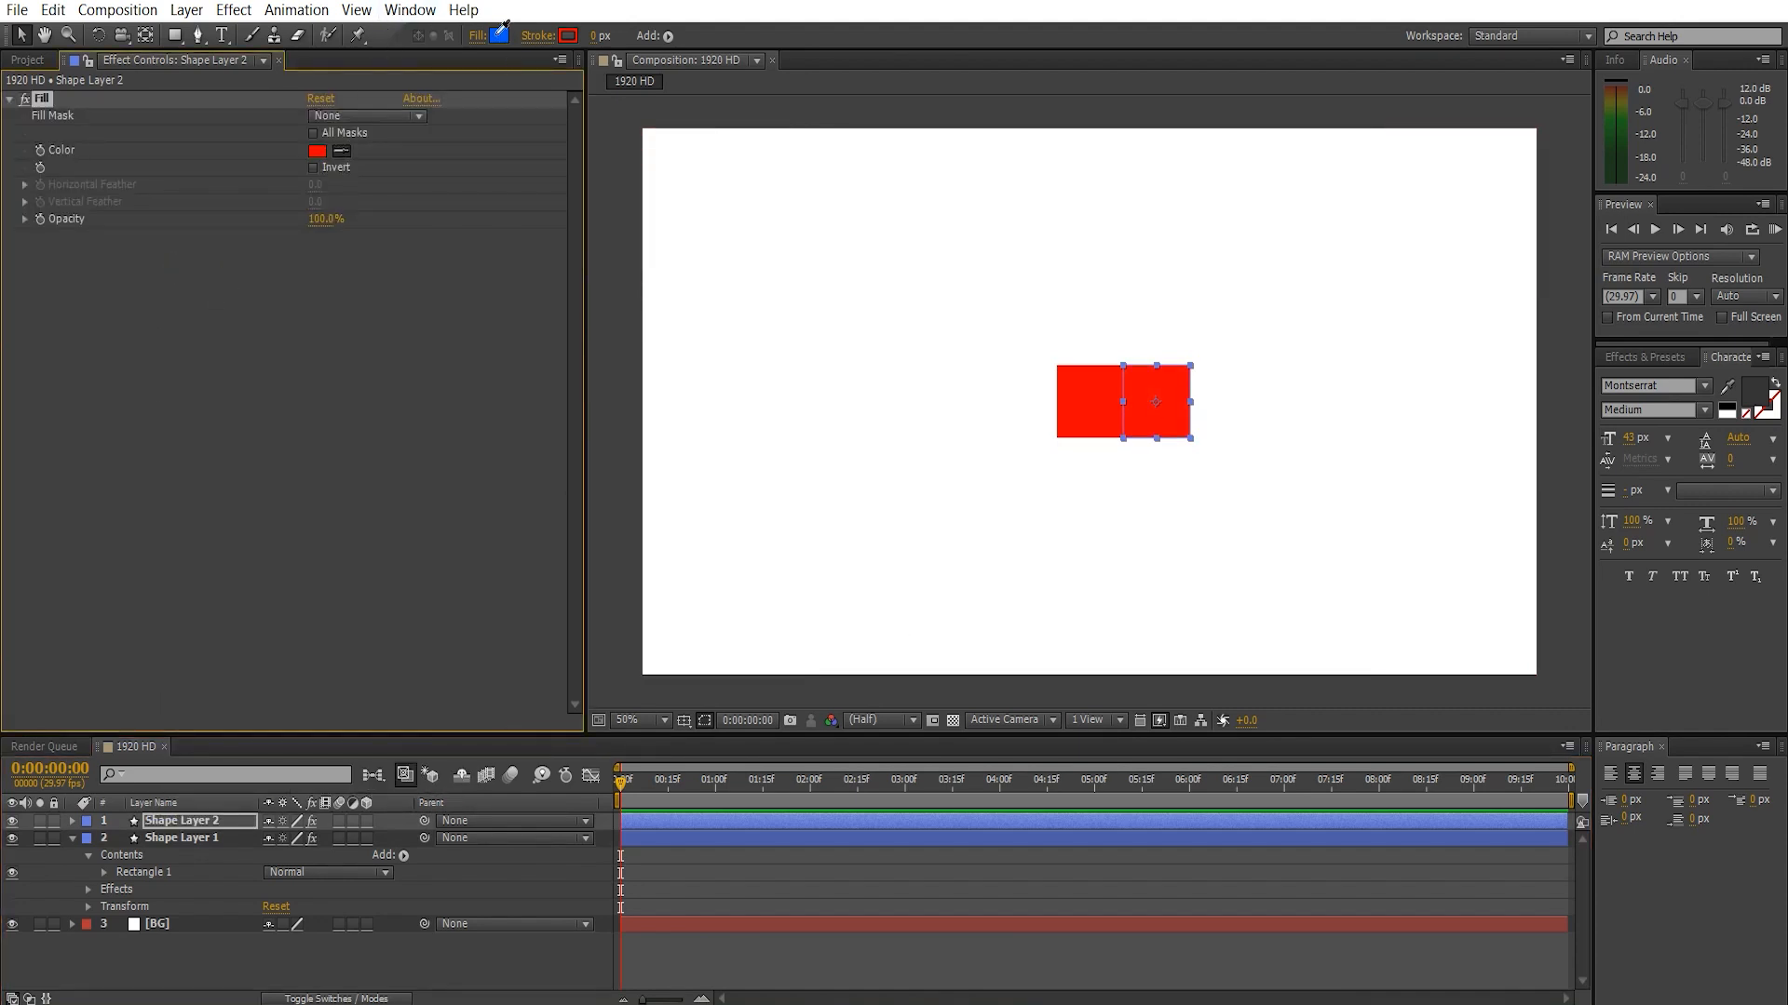
left_click(500, 36)
left_click(776, 885)
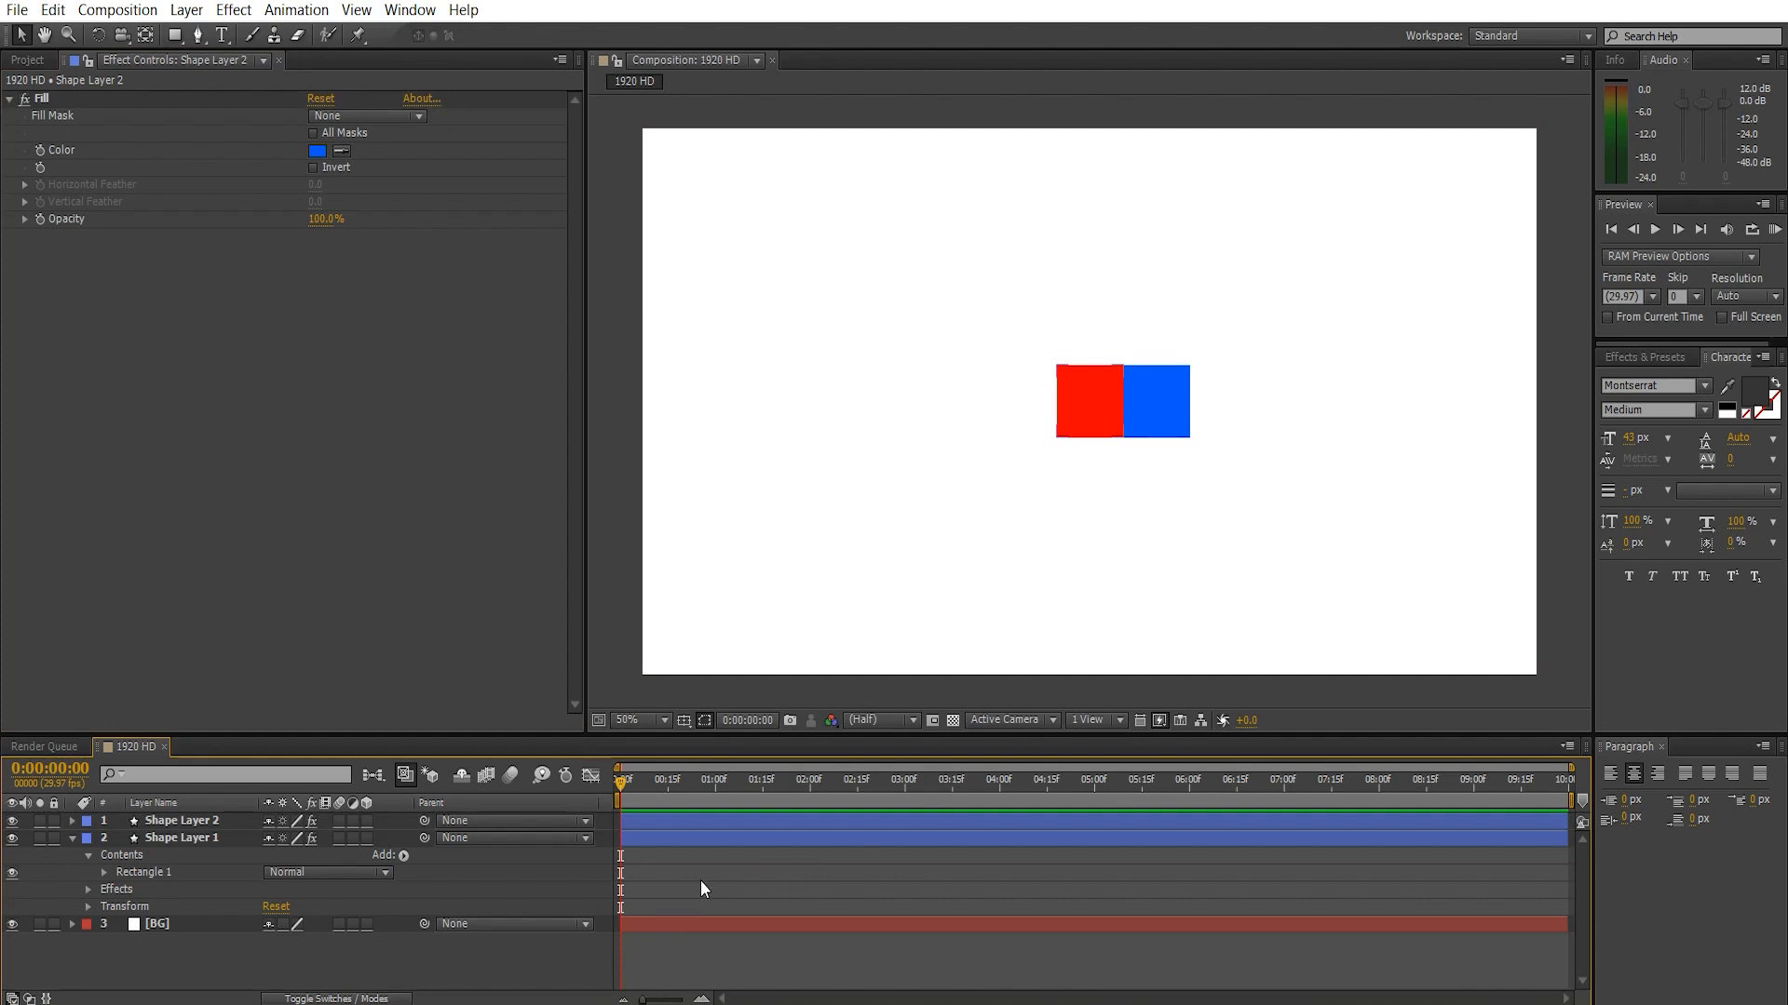
left_click(74, 840)
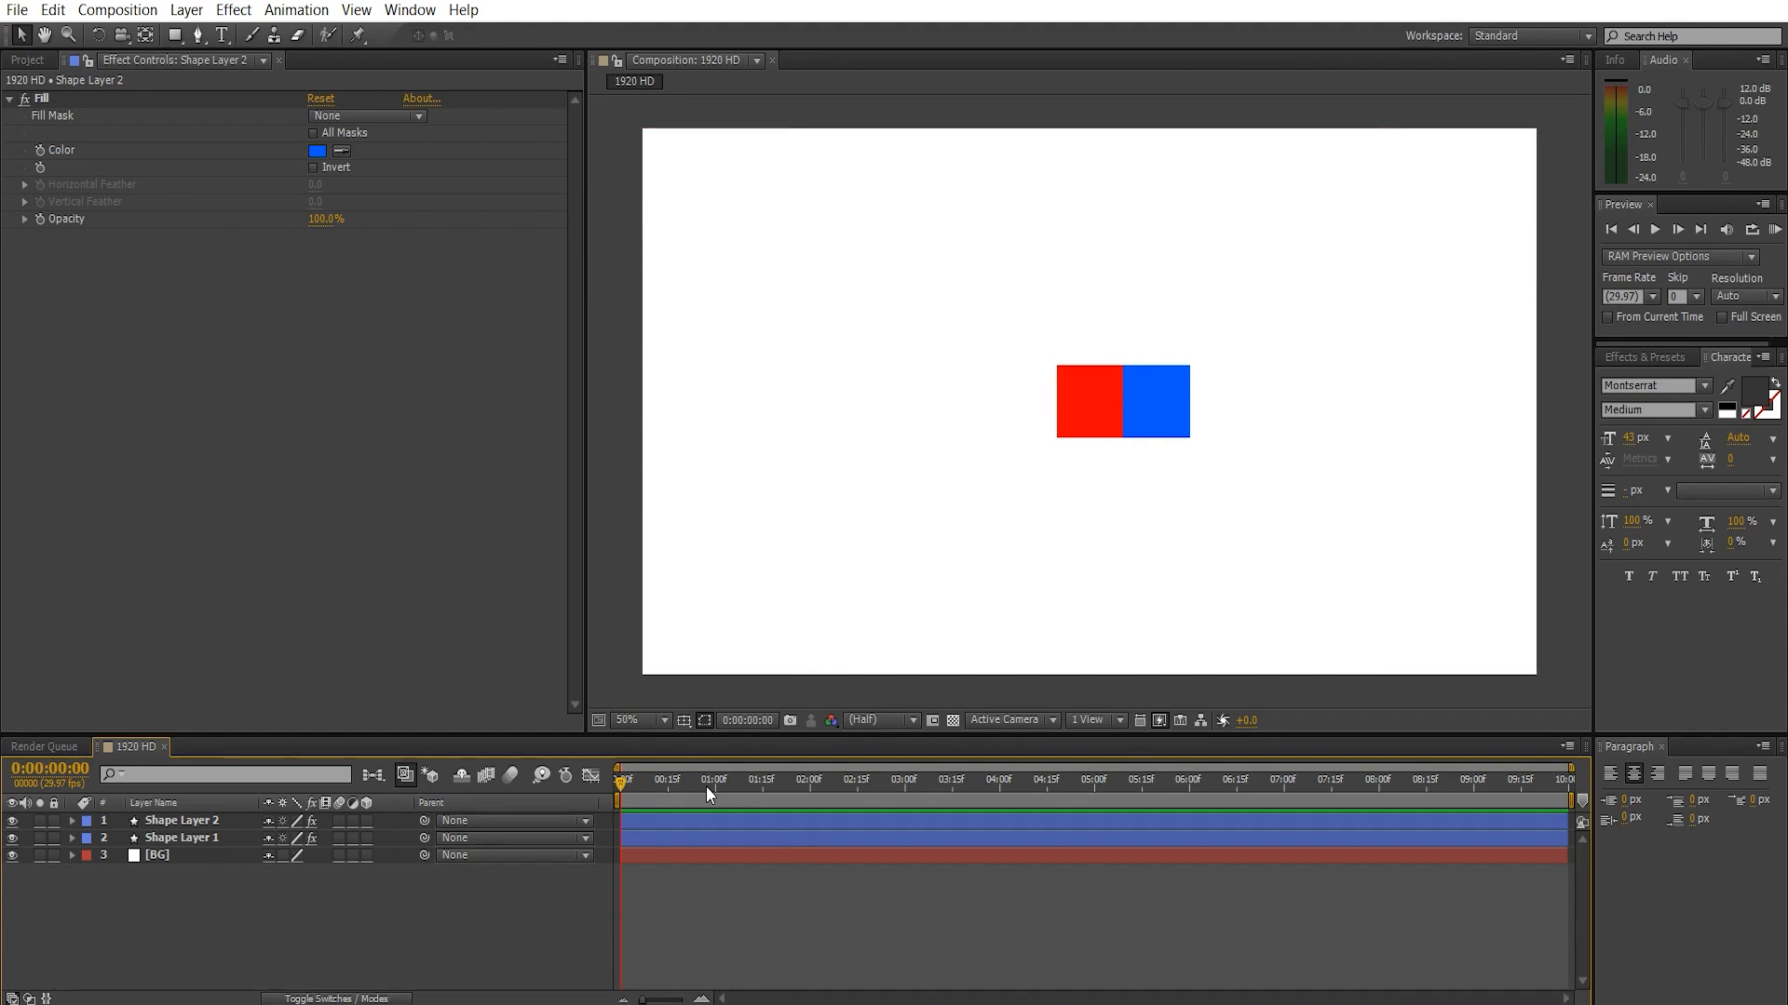
- Set the current time to 0:00:01:00 and show the project's item list
left_click_drag(707, 785, 551, 812)
left_click_drag(728, 781, 715, 719)
left_click(28, 60)
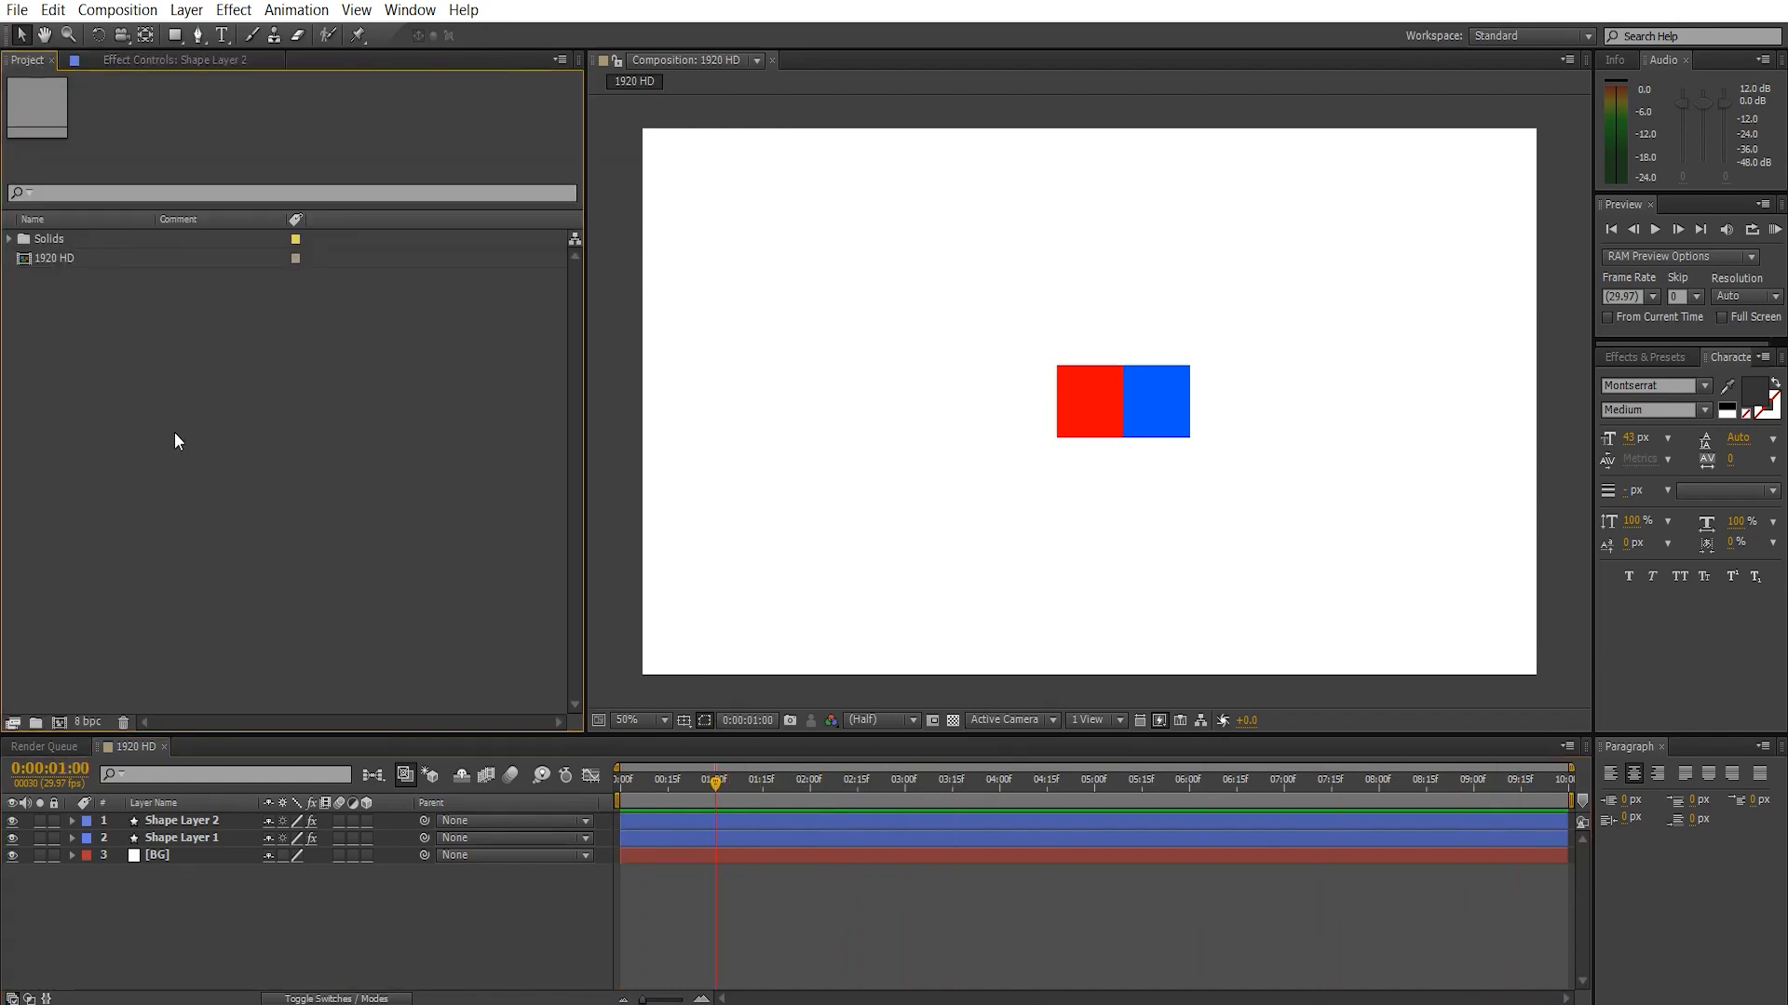
- Duplicate Shape Layer 2, place the copy to the left of the red square, and move the original right to leave a similar gap
left_click(182, 826)
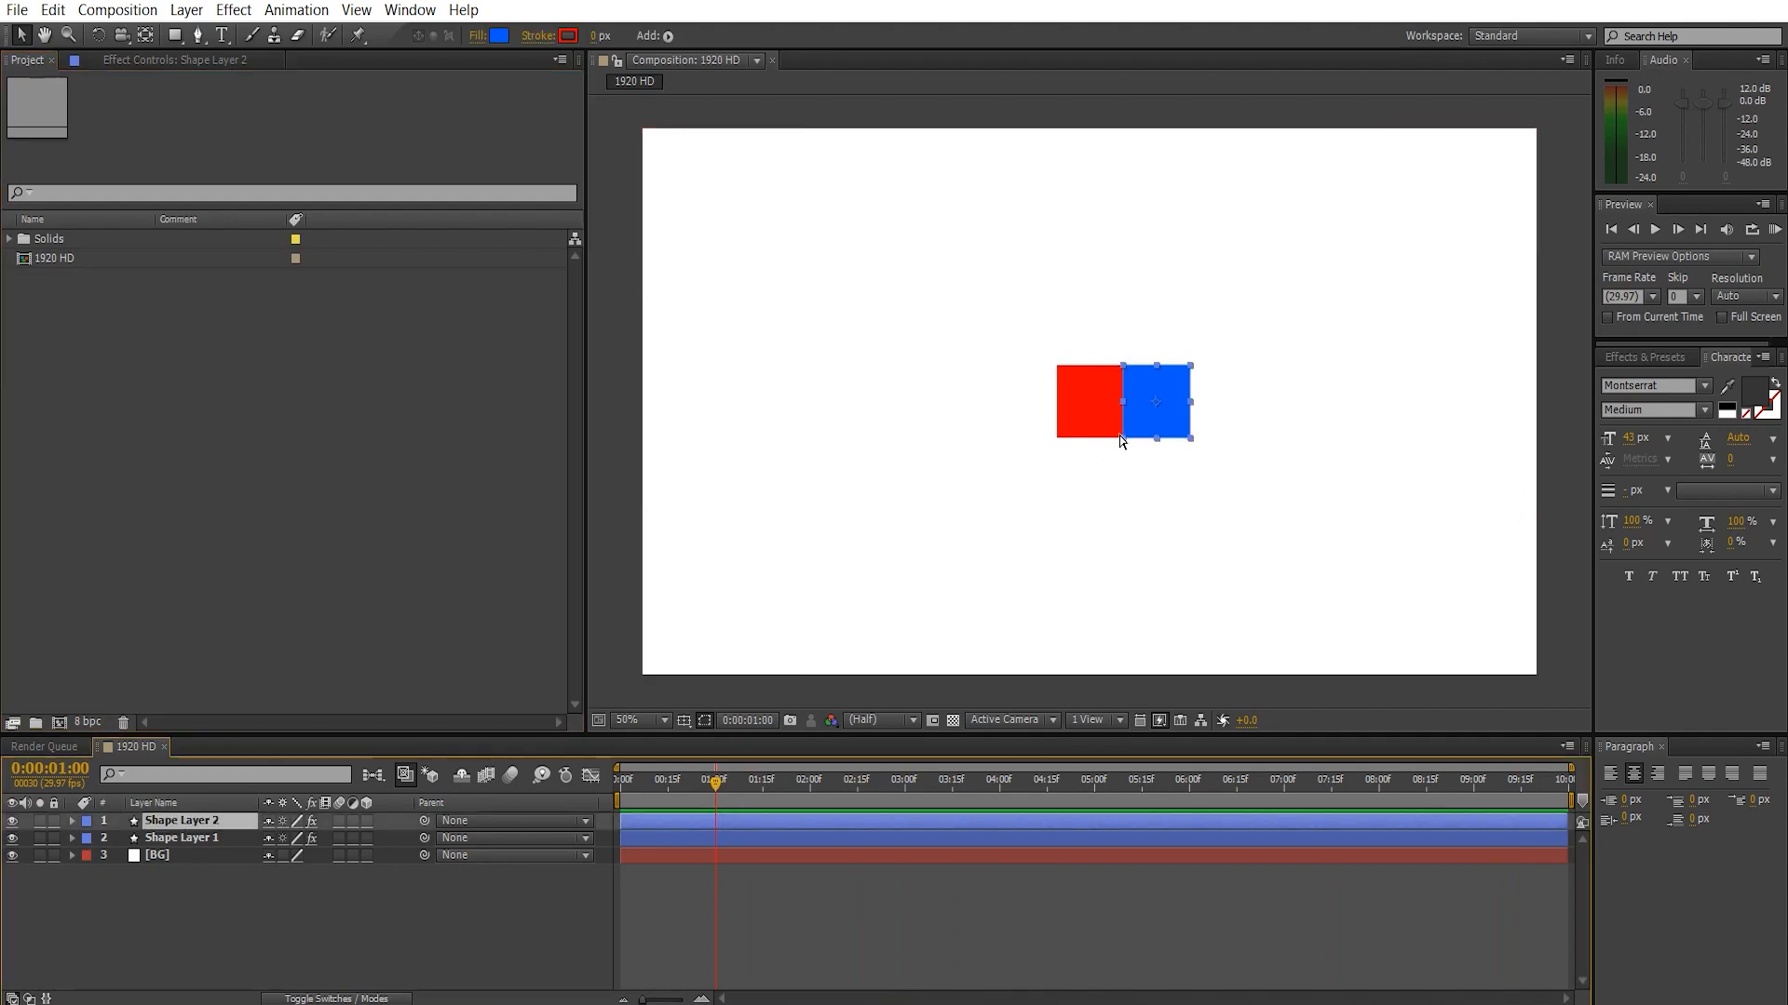
key("ctrl+d")
left_click_drag(1160, 421, 1016, 446)
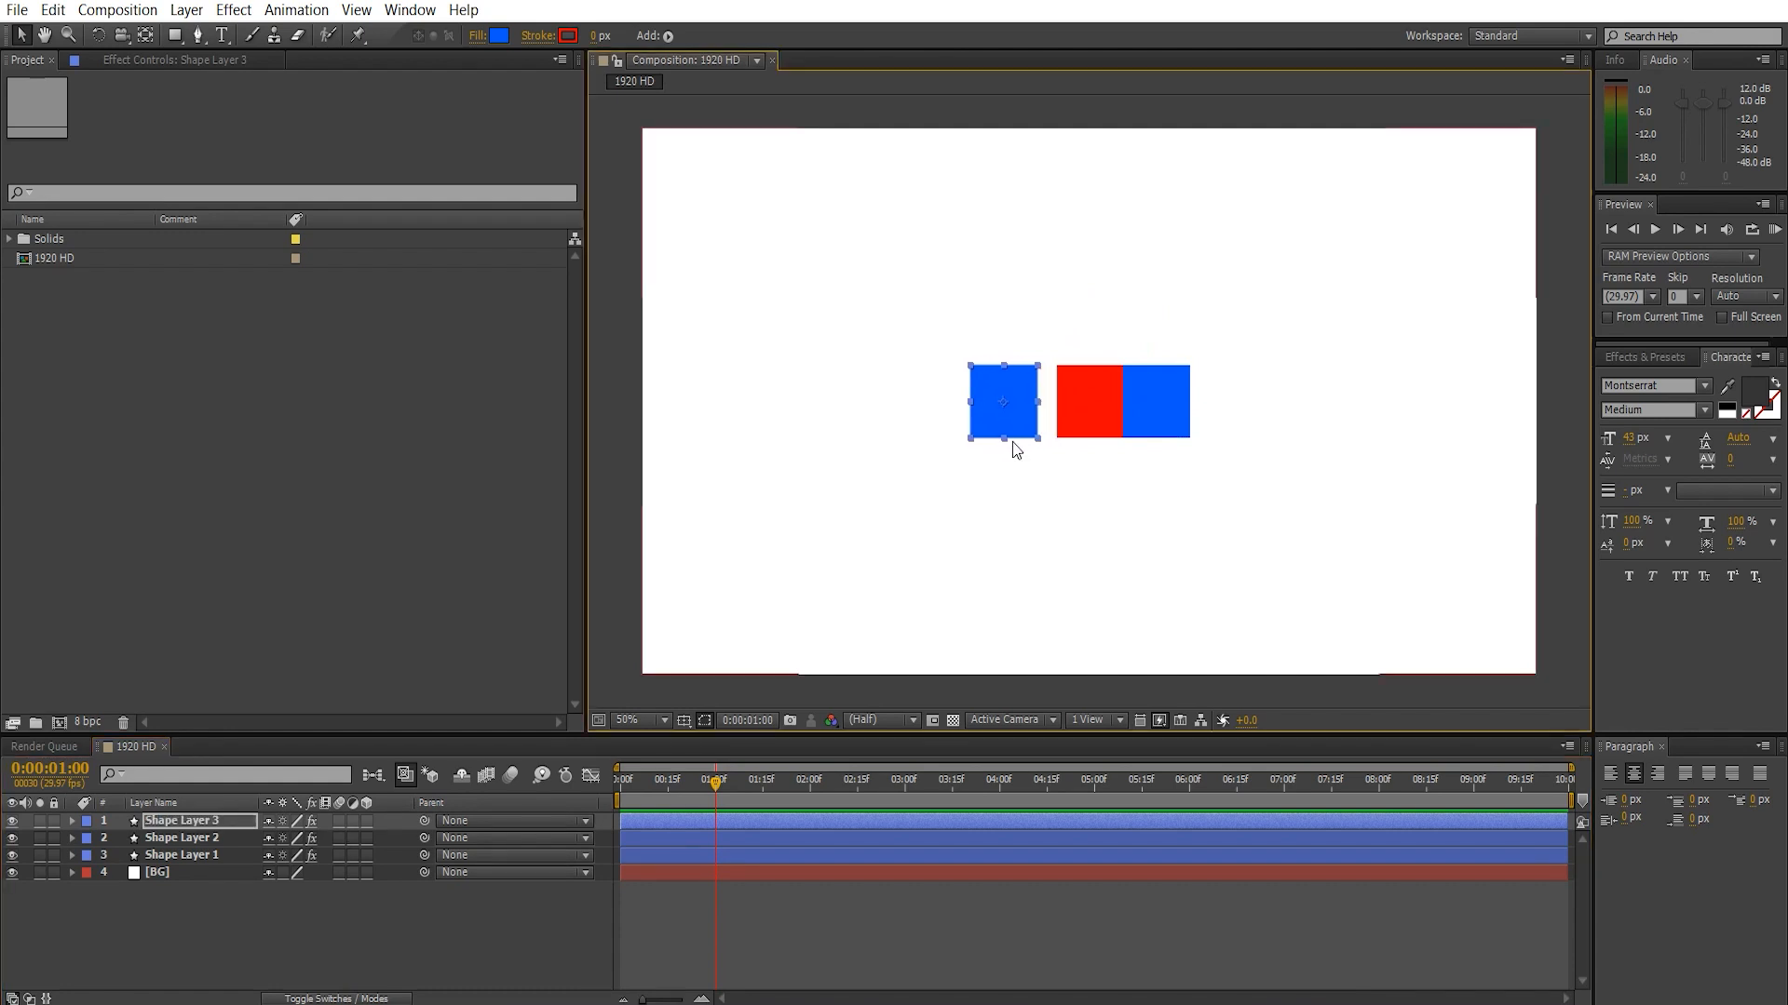
left_click(1166, 400)
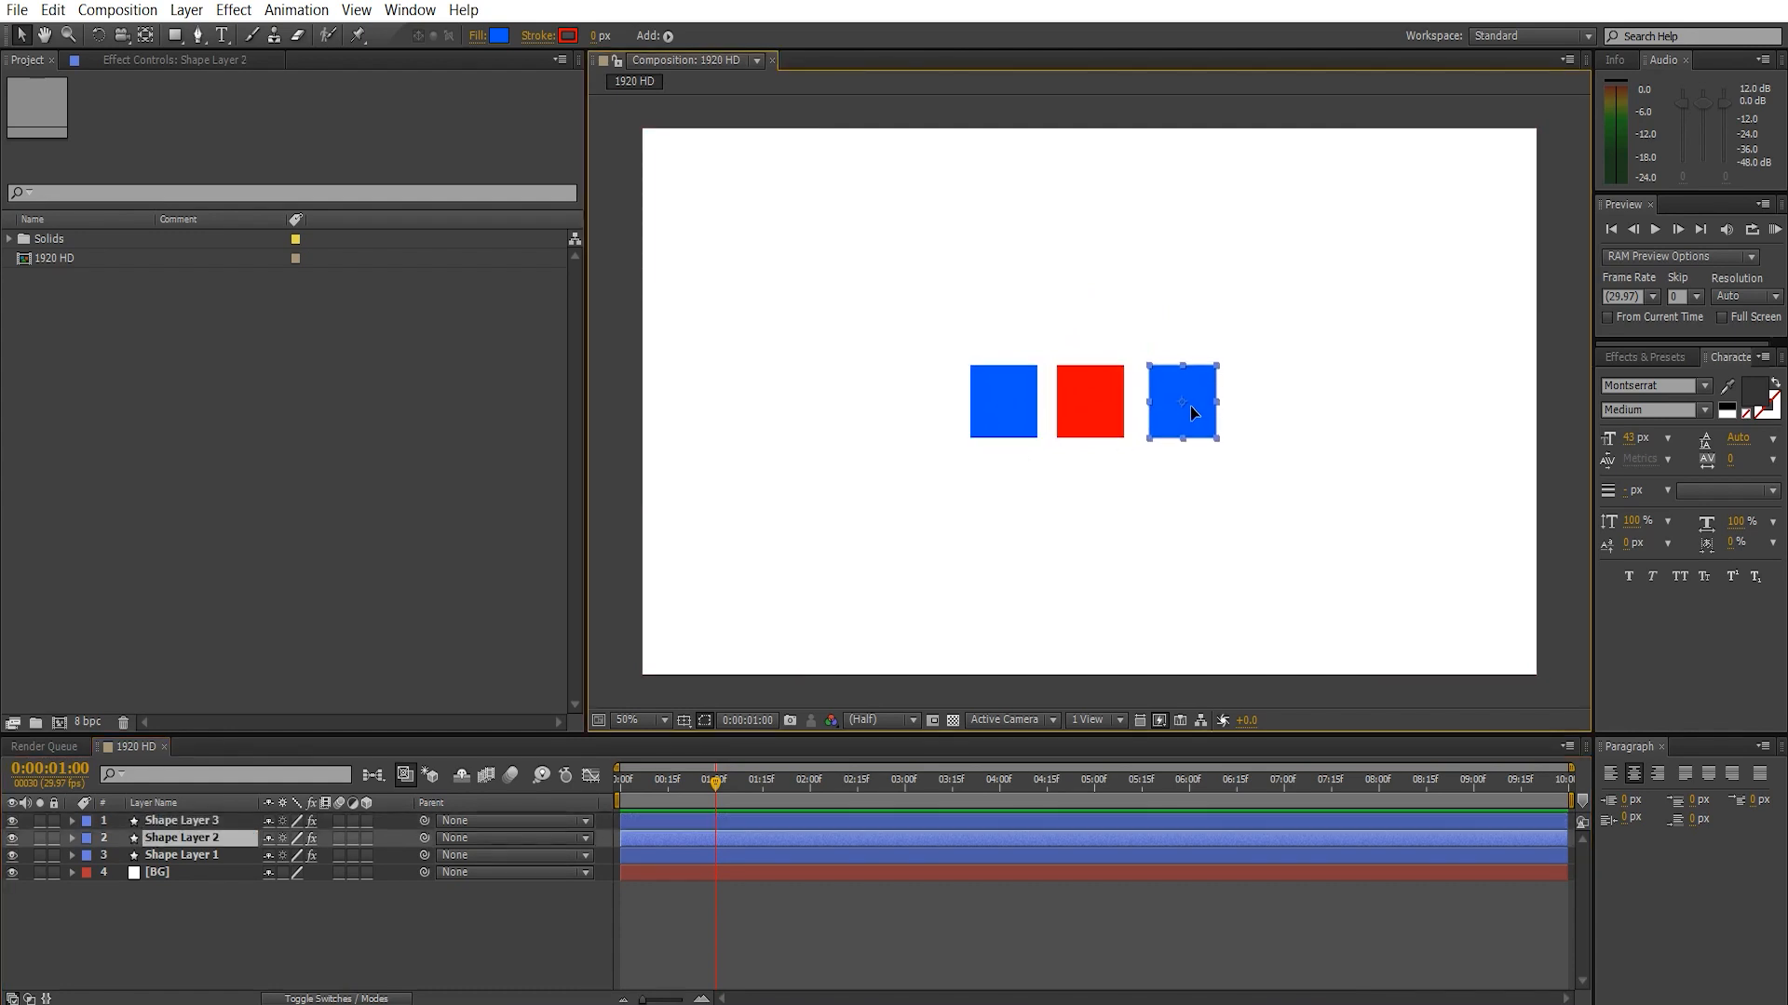
left_click_drag(1191, 409, 1189, 406)
key("Return")
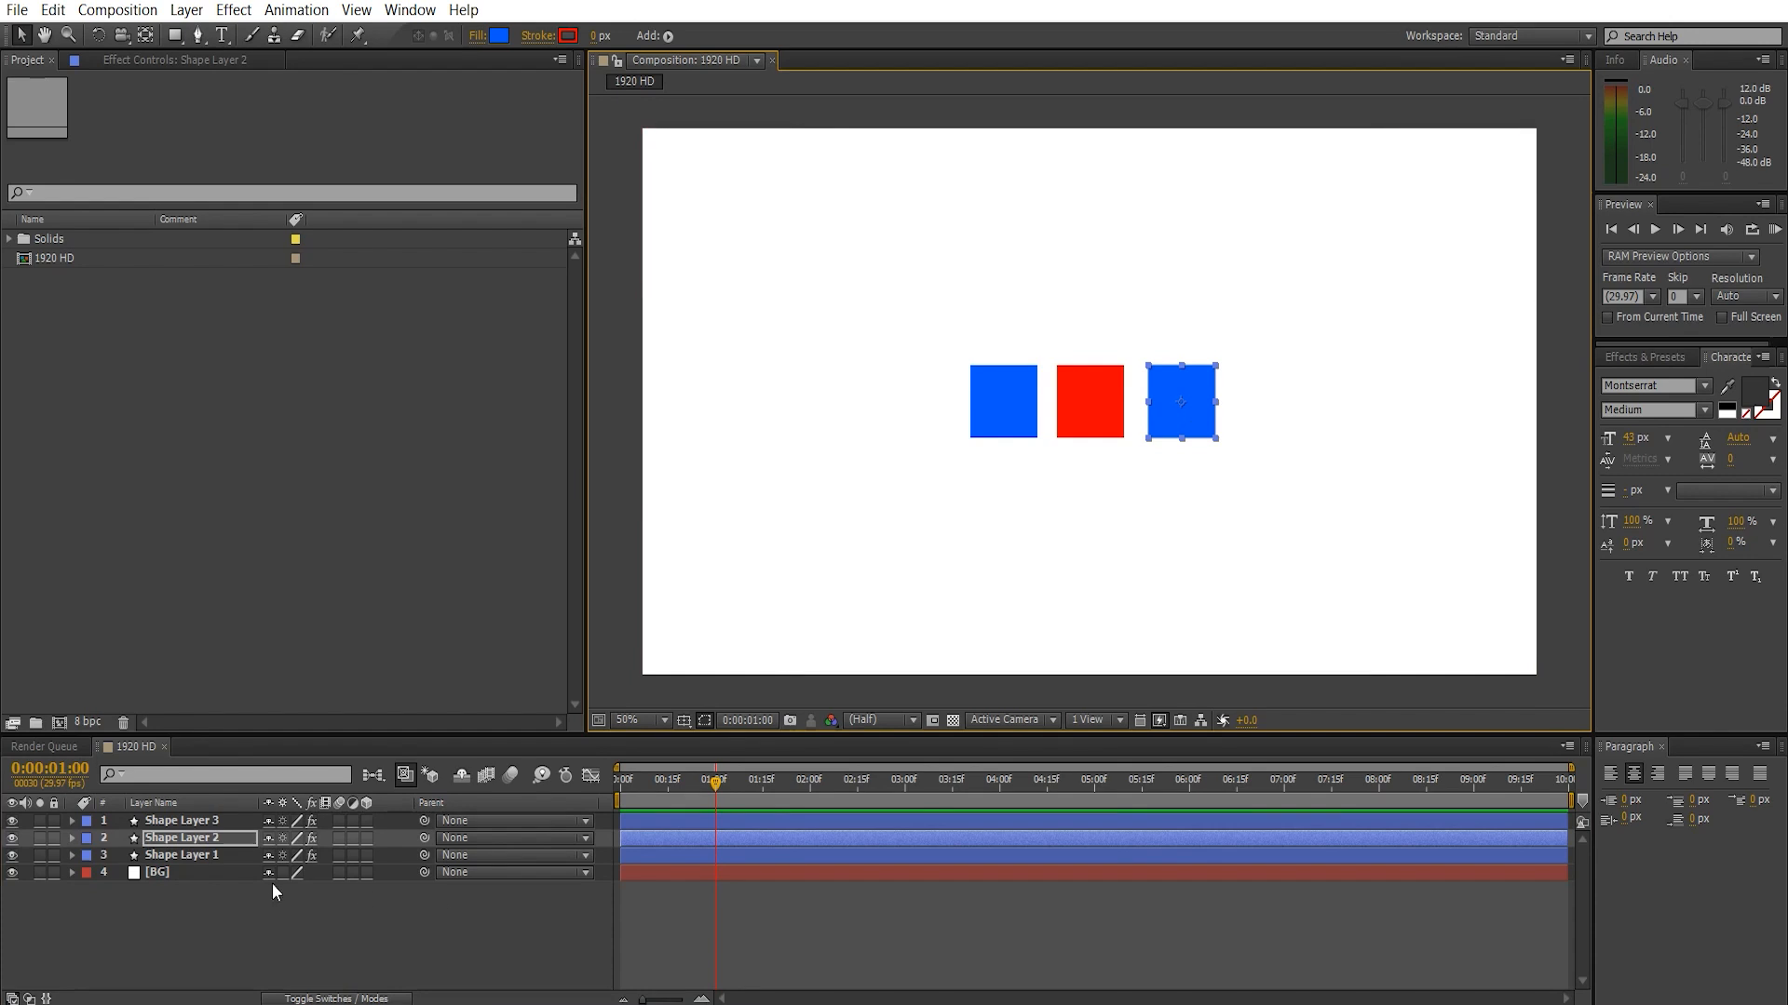
- Distribute Shape Layers 1, 2 and 3 evenly by their horizontal centers
left_click(219, 853)
left_click(222, 823, "shift")
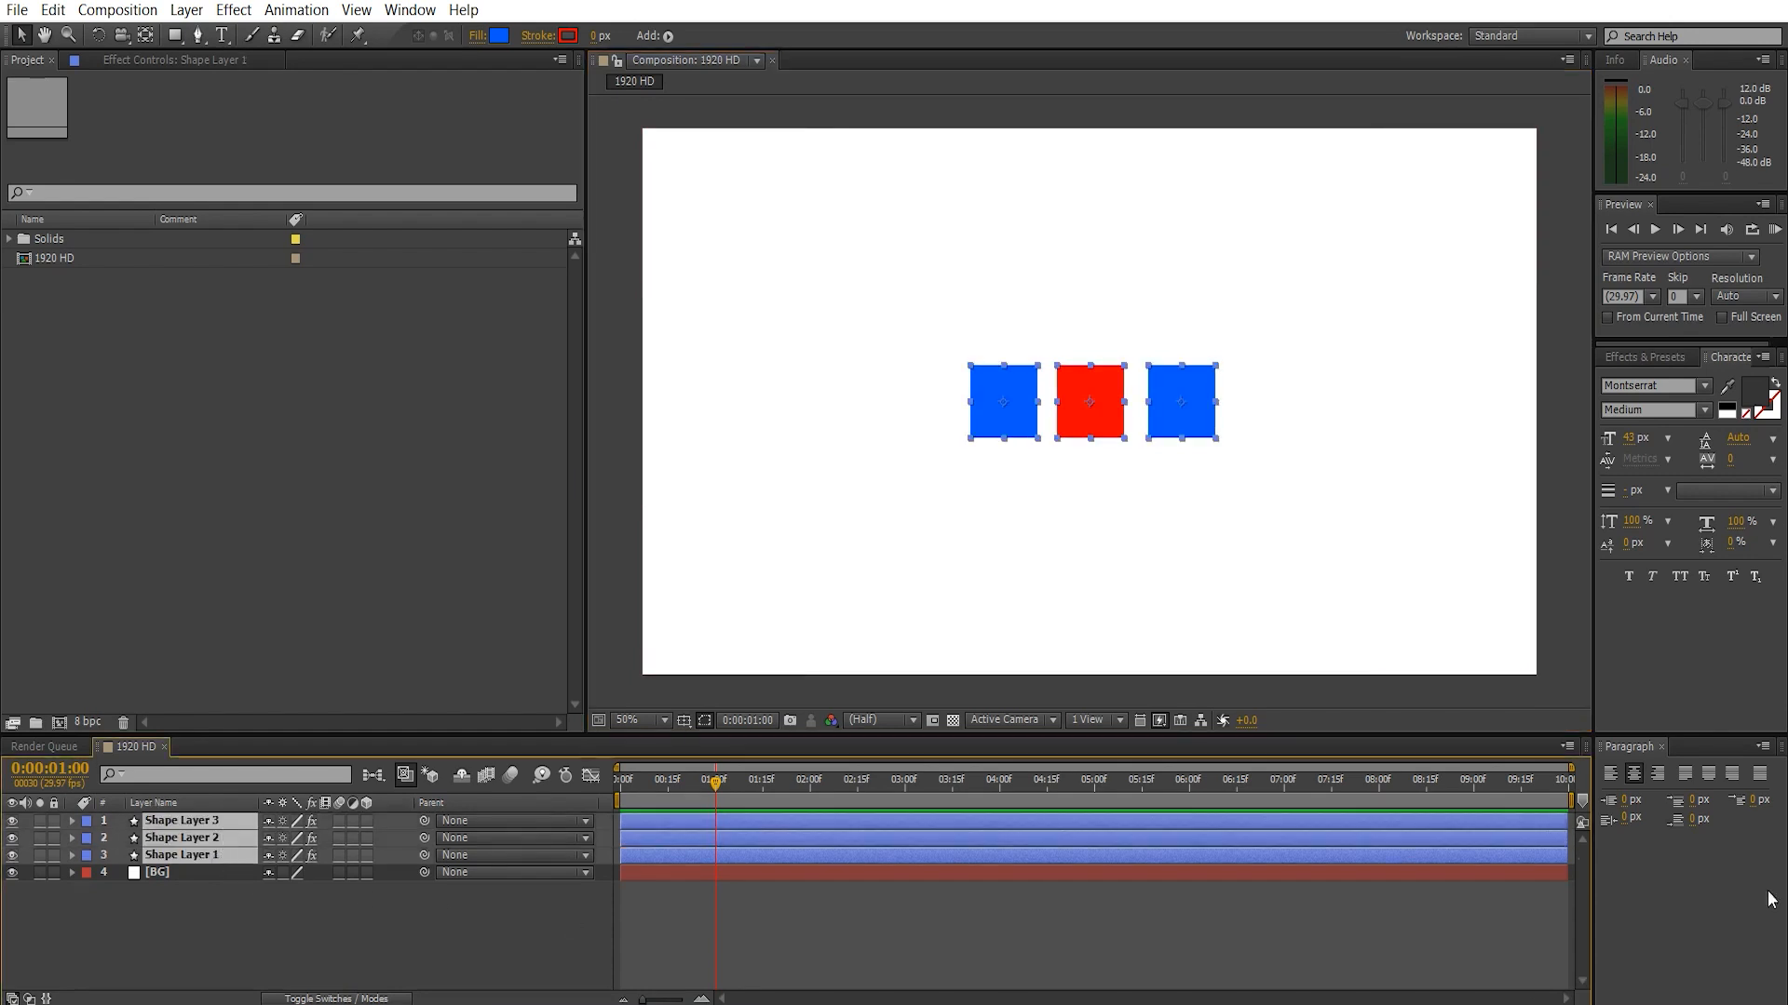
left_click(410, 11)
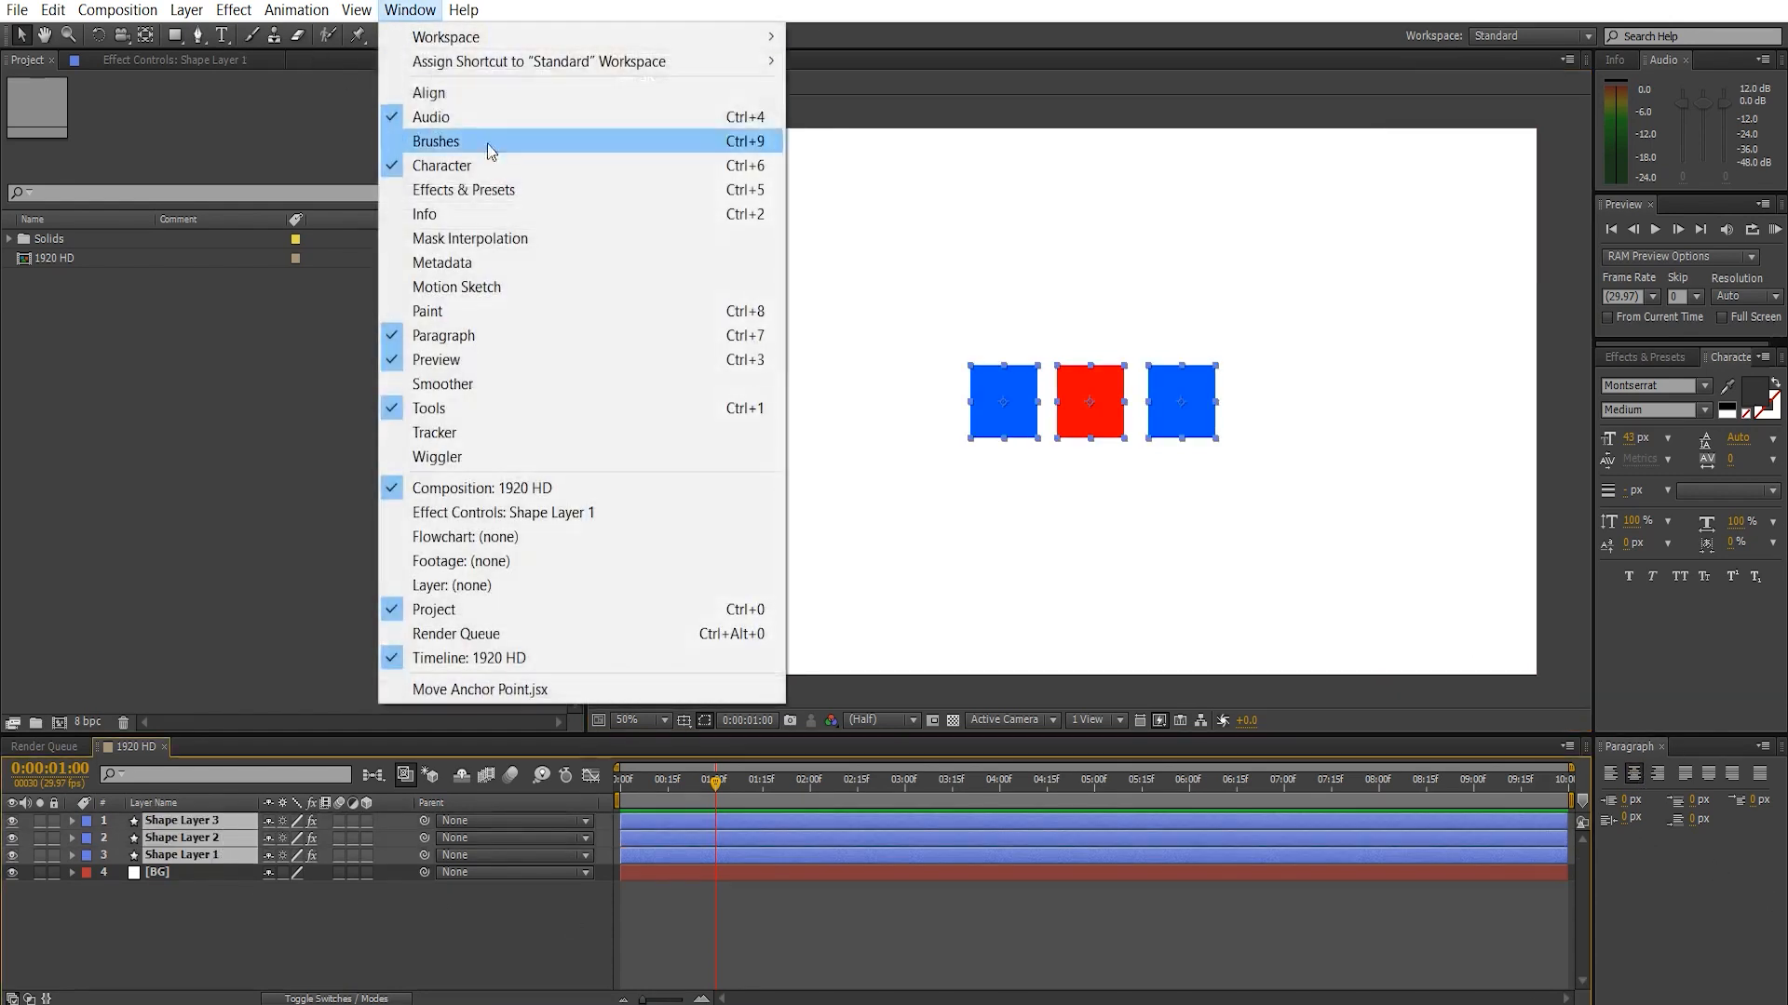
left_click(479, 94)
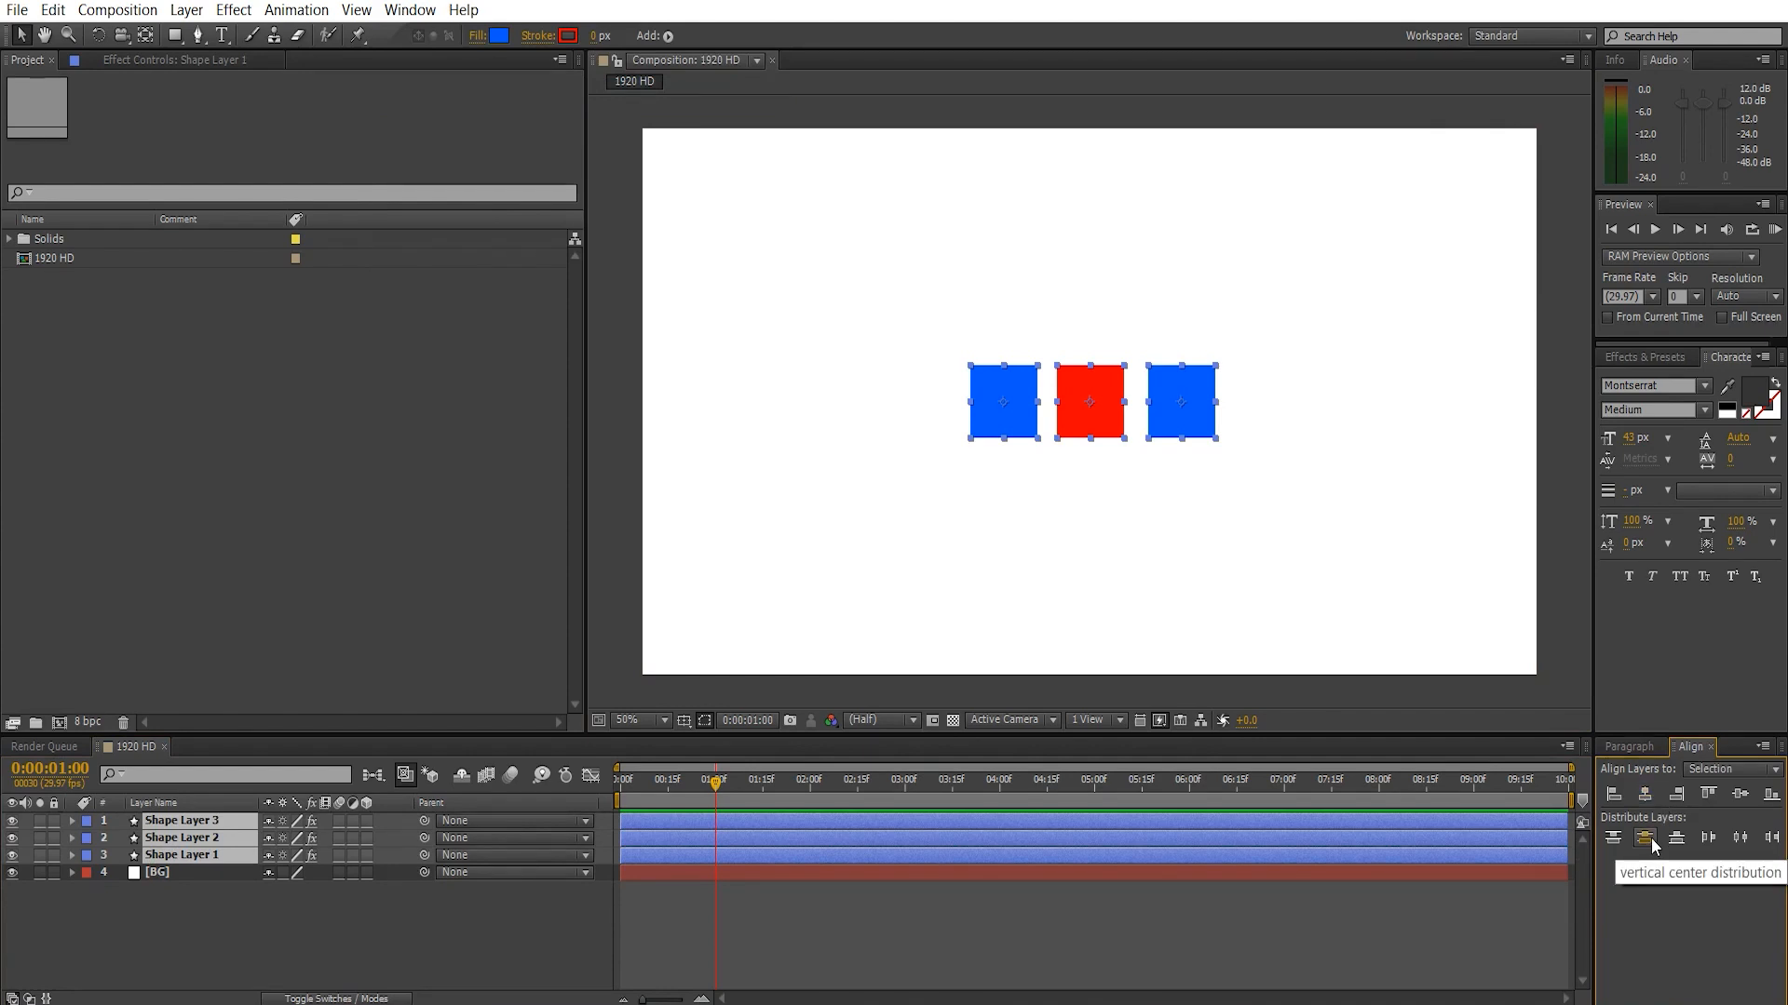
left_click(1737, 837)
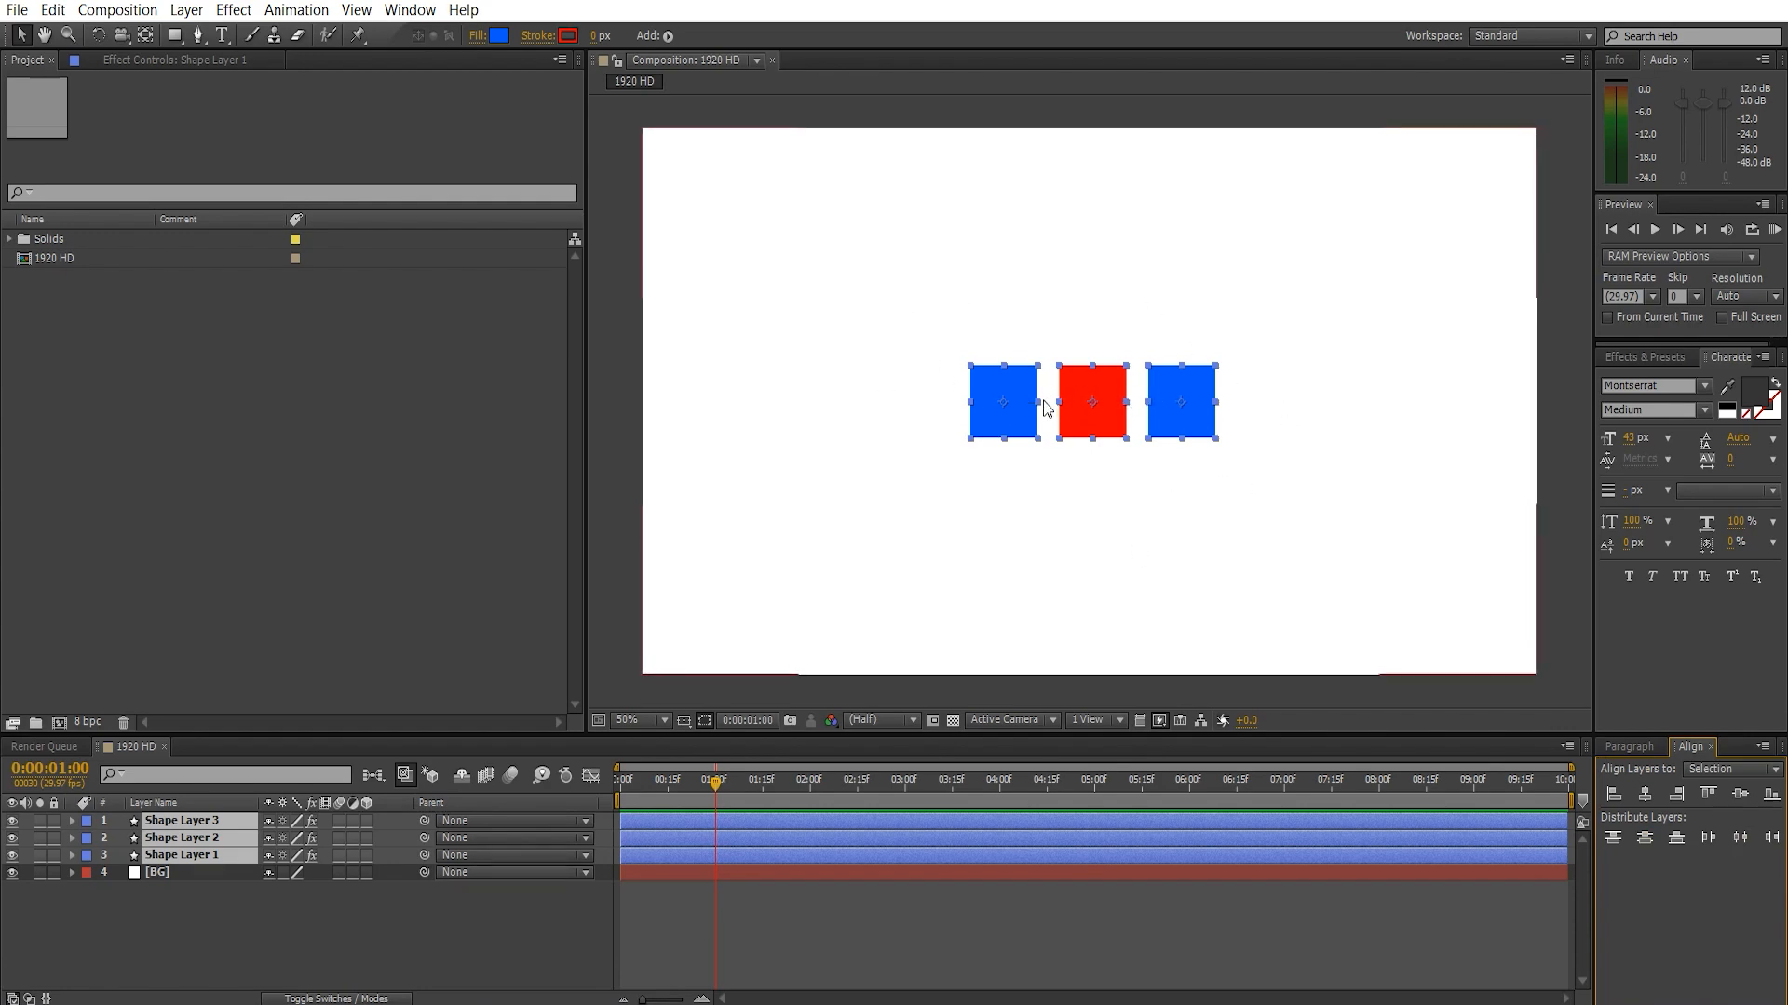
- Center the row of three squares horizontally using the Title/Action Safe guides, and raise it just above the composition's midpoint
left_click(687, 725)
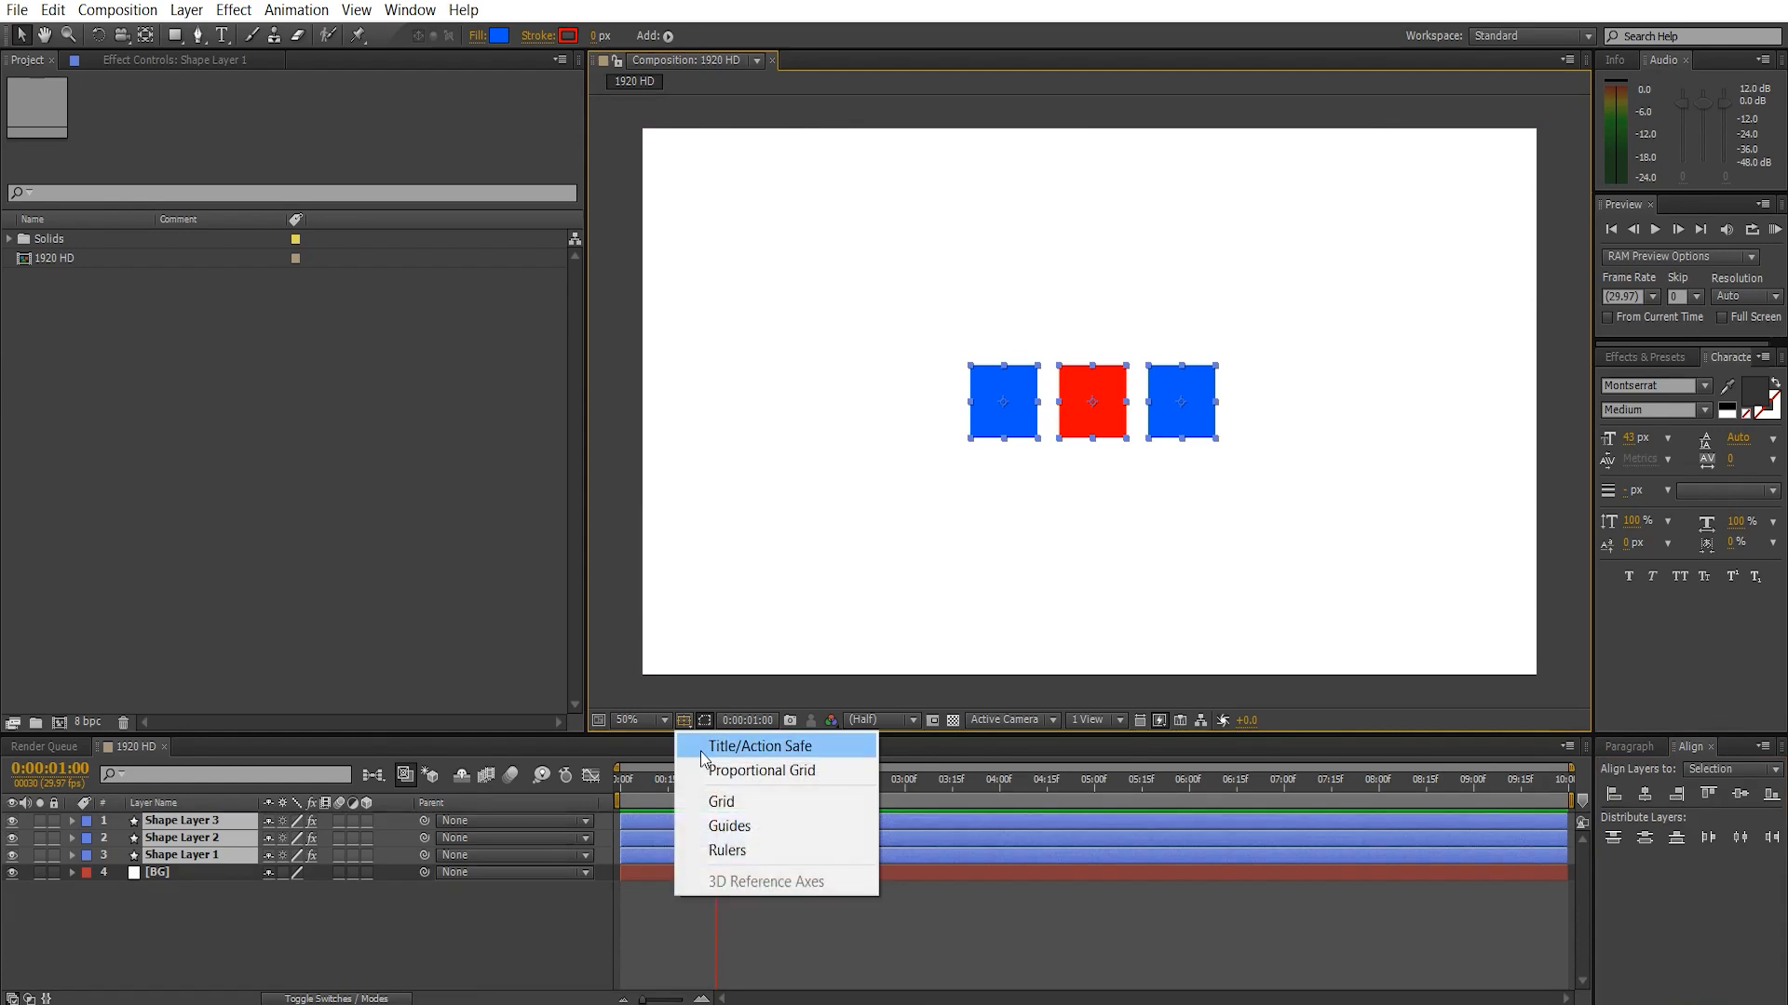
left_click(707, 746)
left_click_drag(1114, 416, 1099, 427)
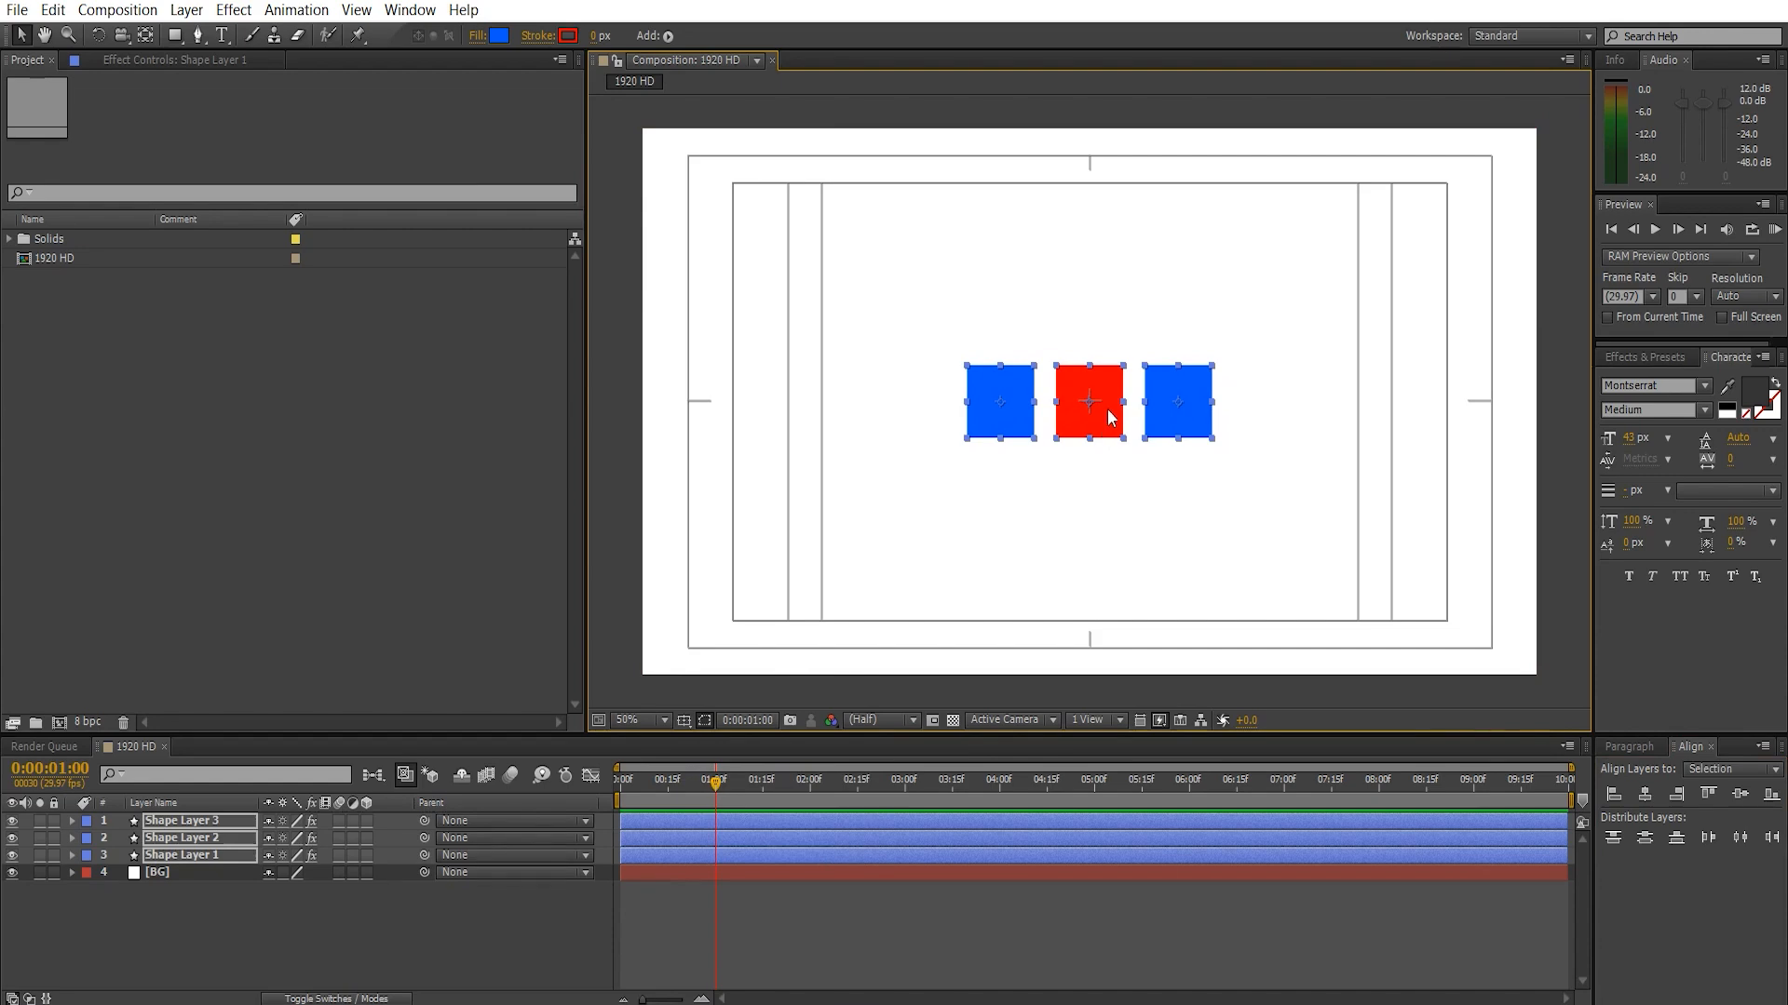
left_click_drag(1102, 416, 1104, 370)
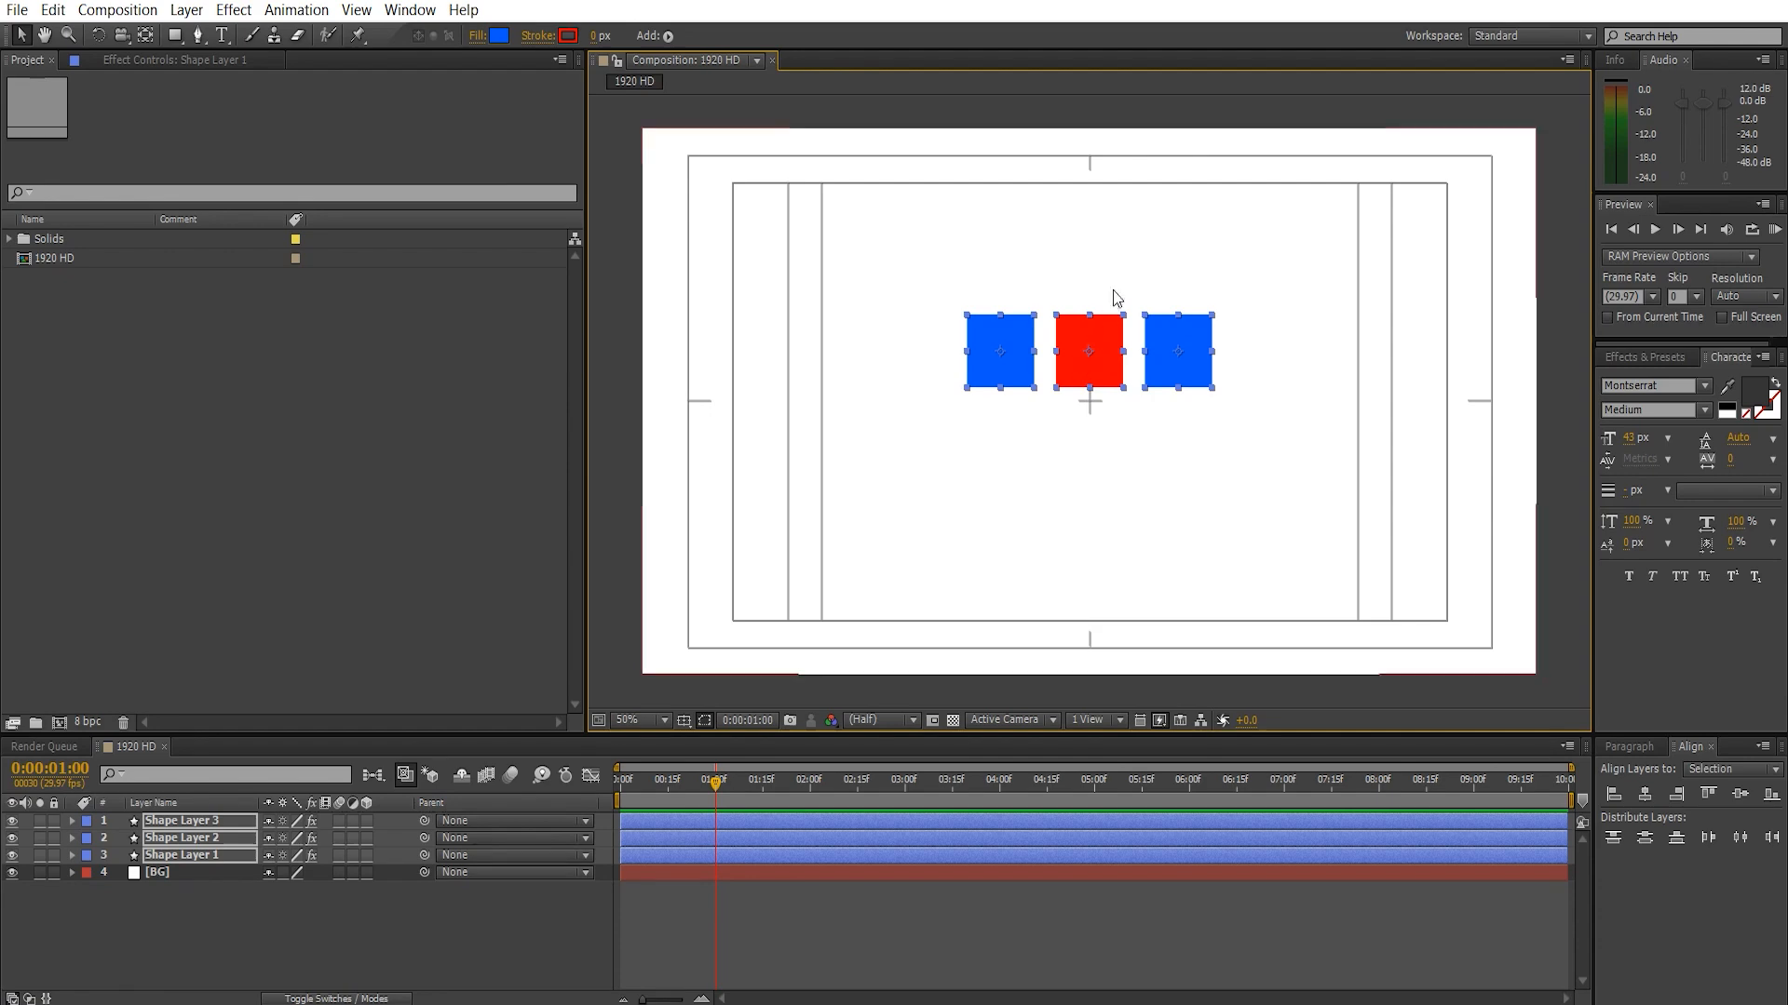
- Duplicate the row of three squares, place the copies directly below the midpoint as a second row, and hide the Title/Action Safe guides
key("ctrl+d")
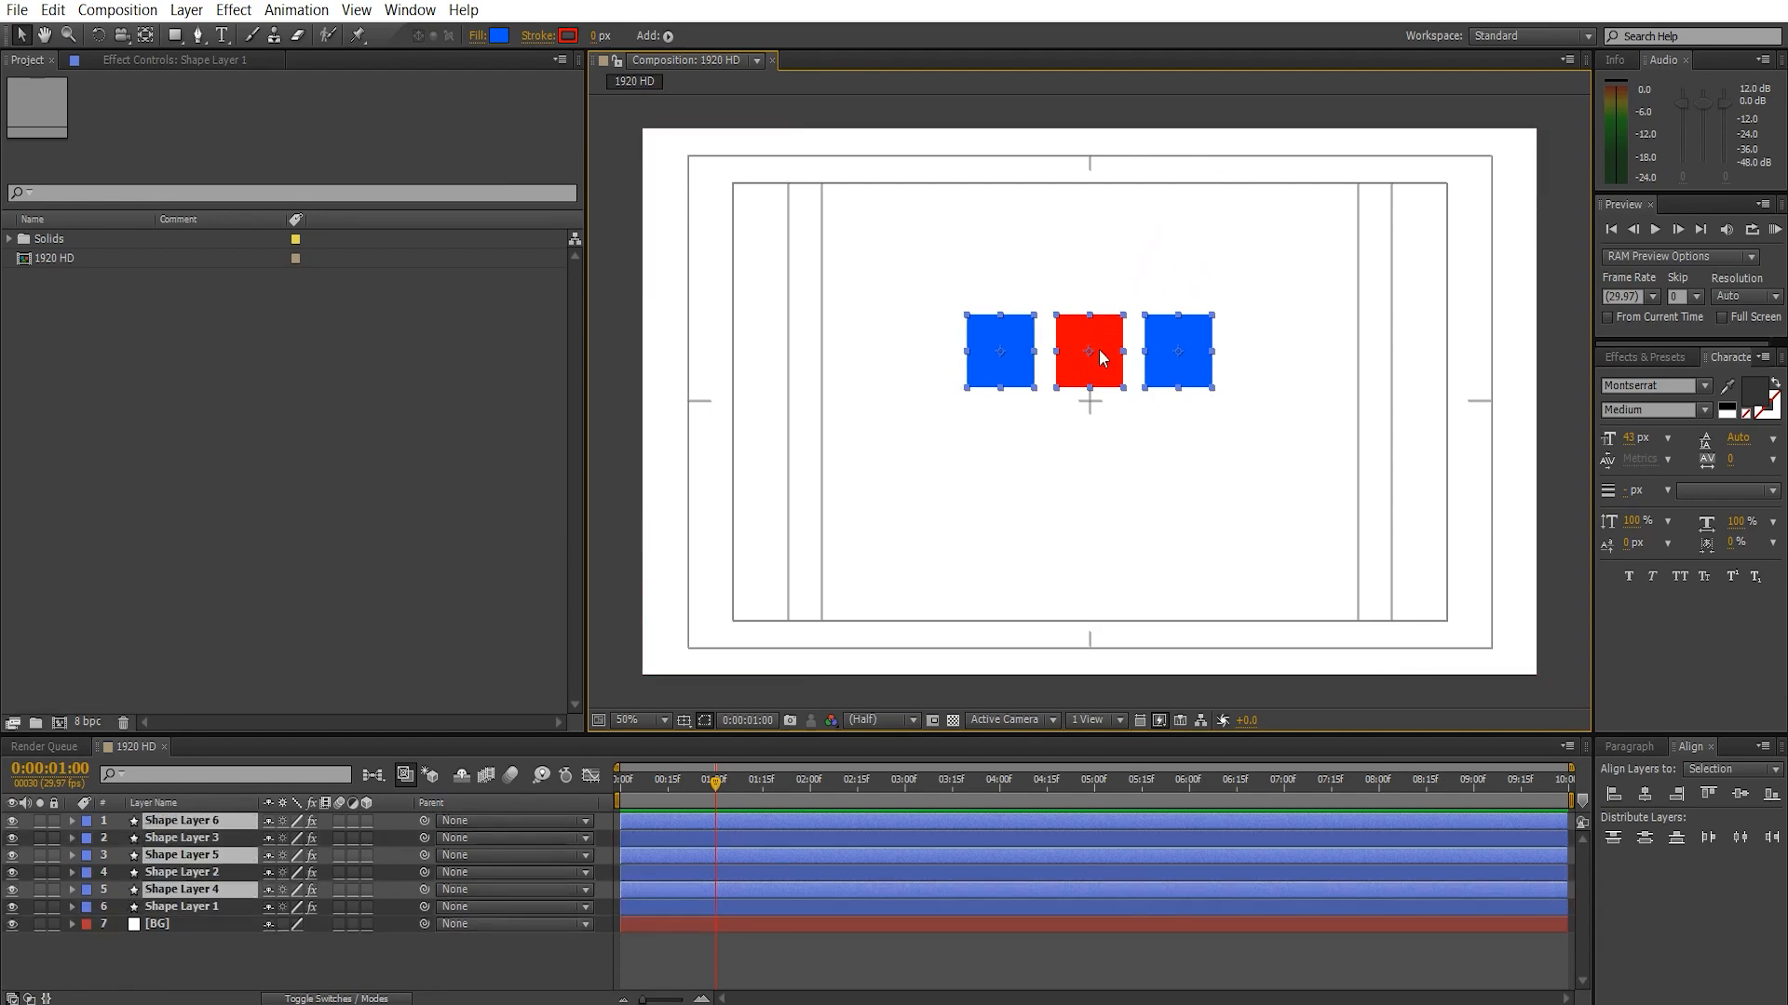
left_click_drag(1098, 354, 1103, 459)
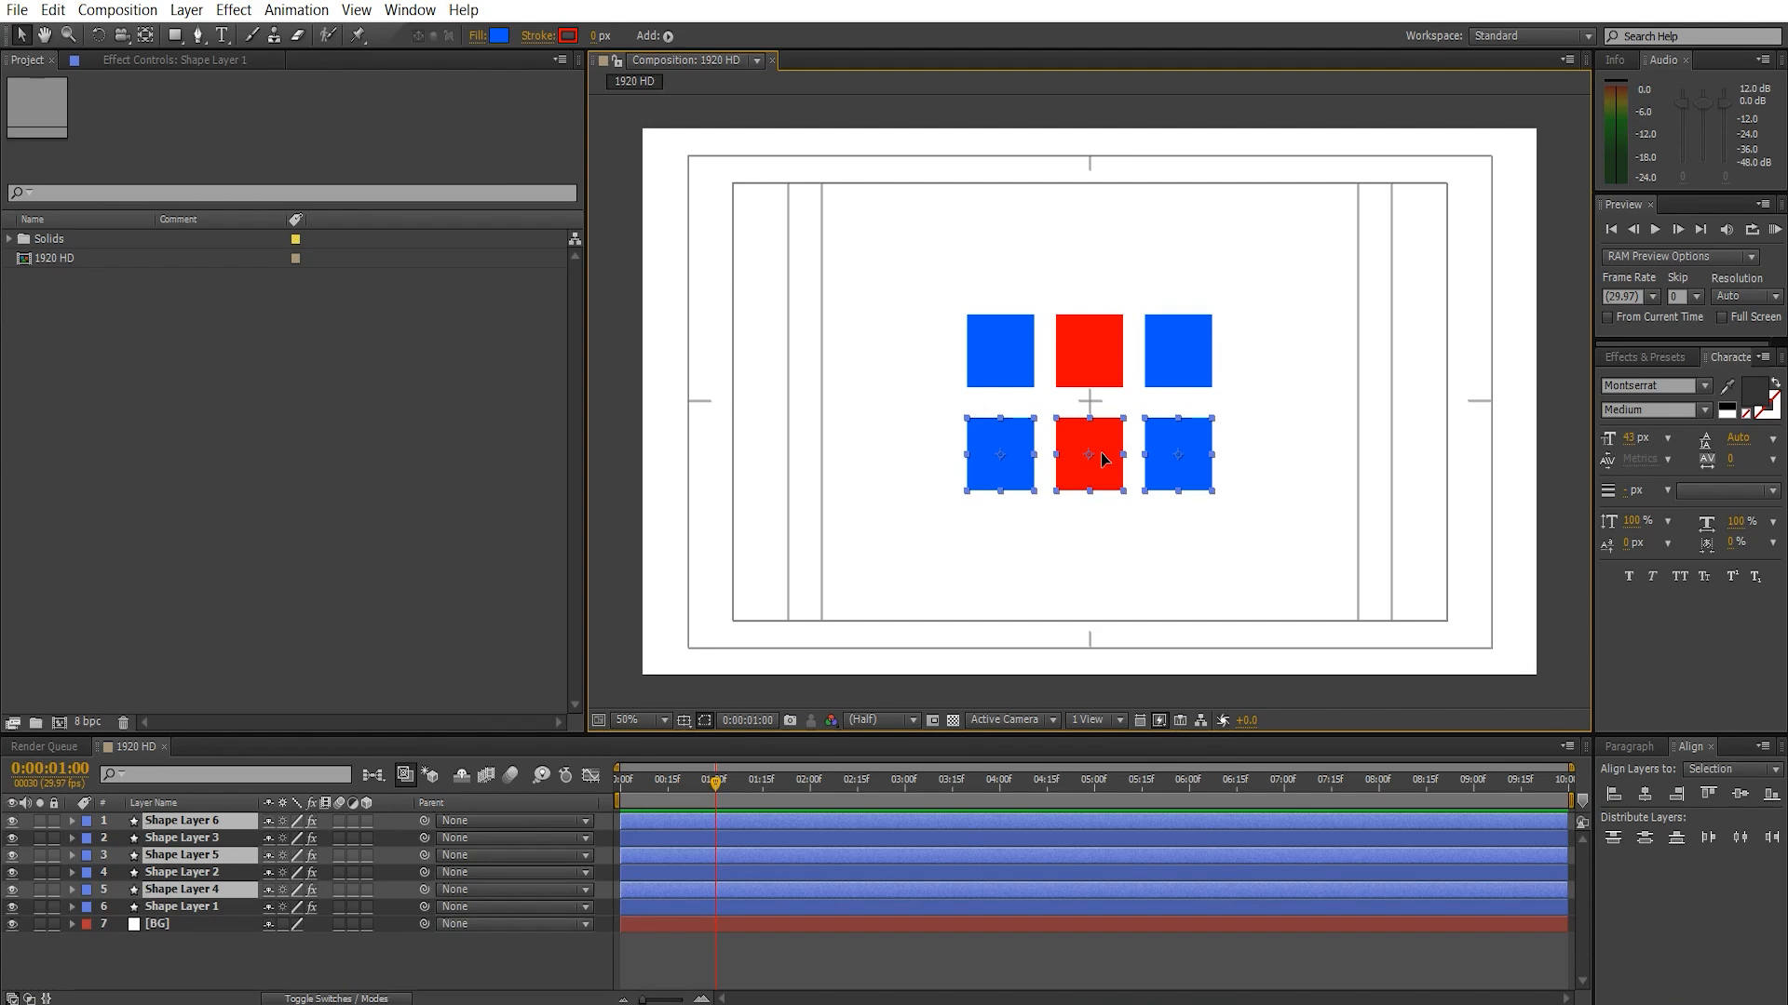
left_click_drag(1102, 453, 1096, 458)
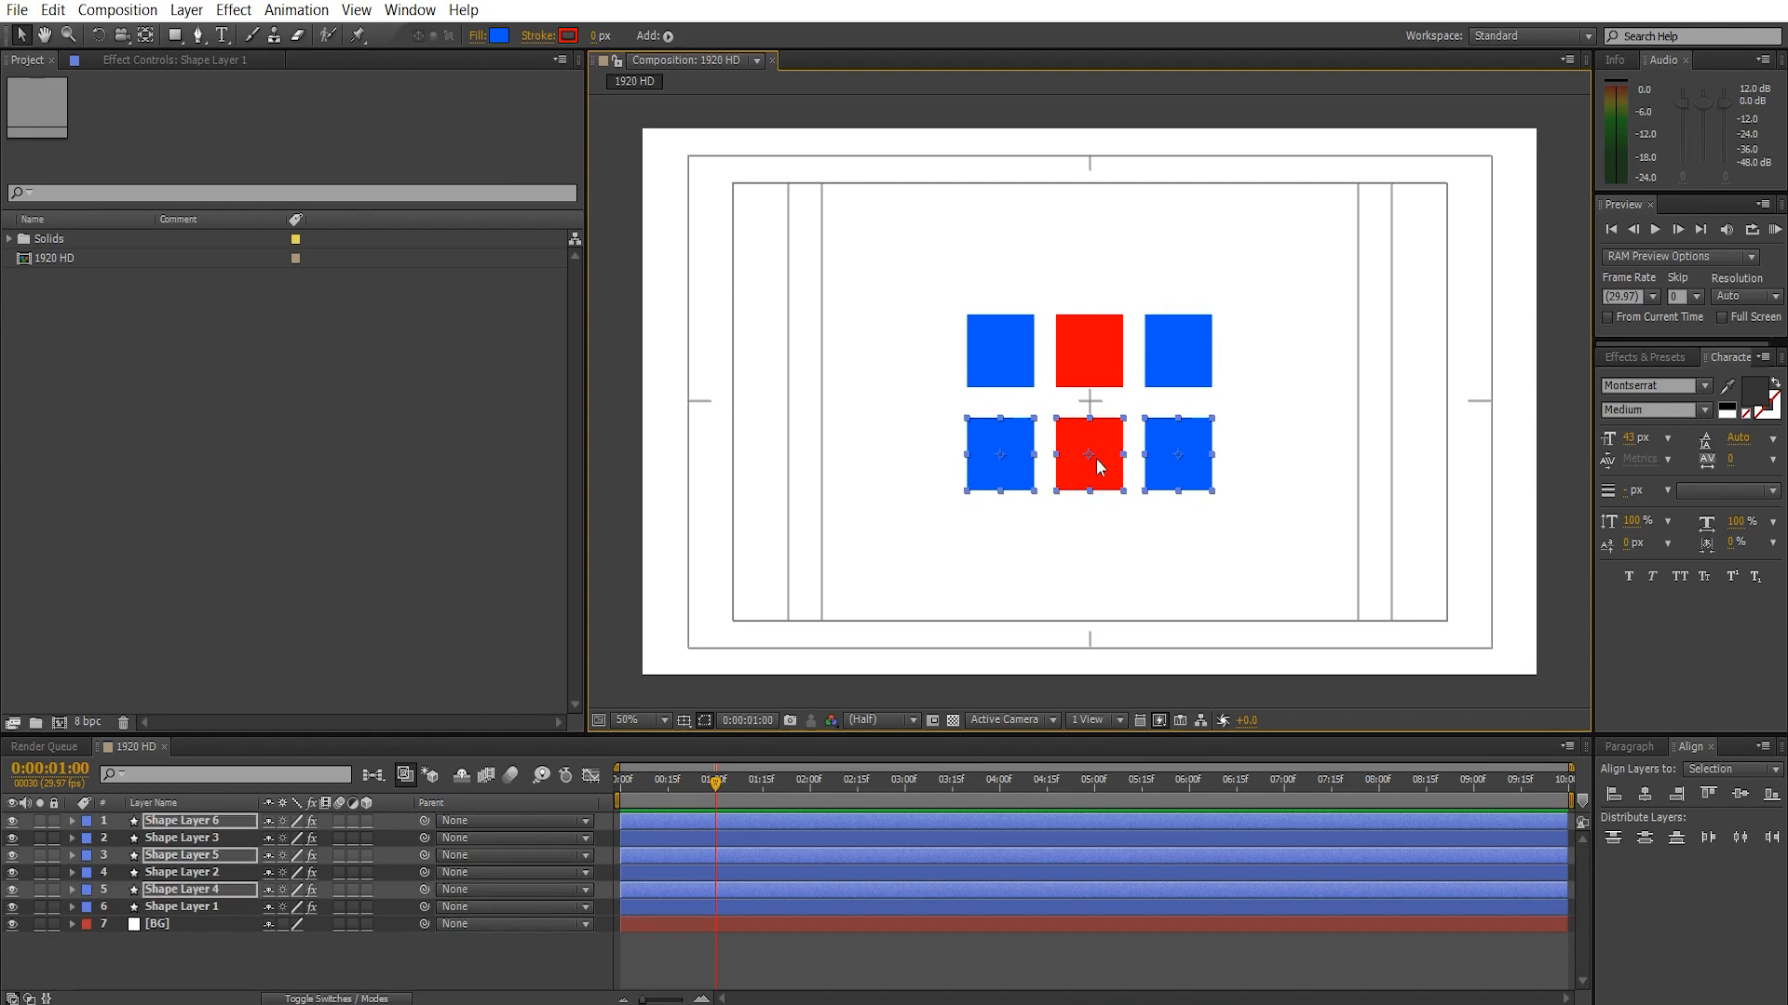
left_click(684, 721)
left_click(763, 745)
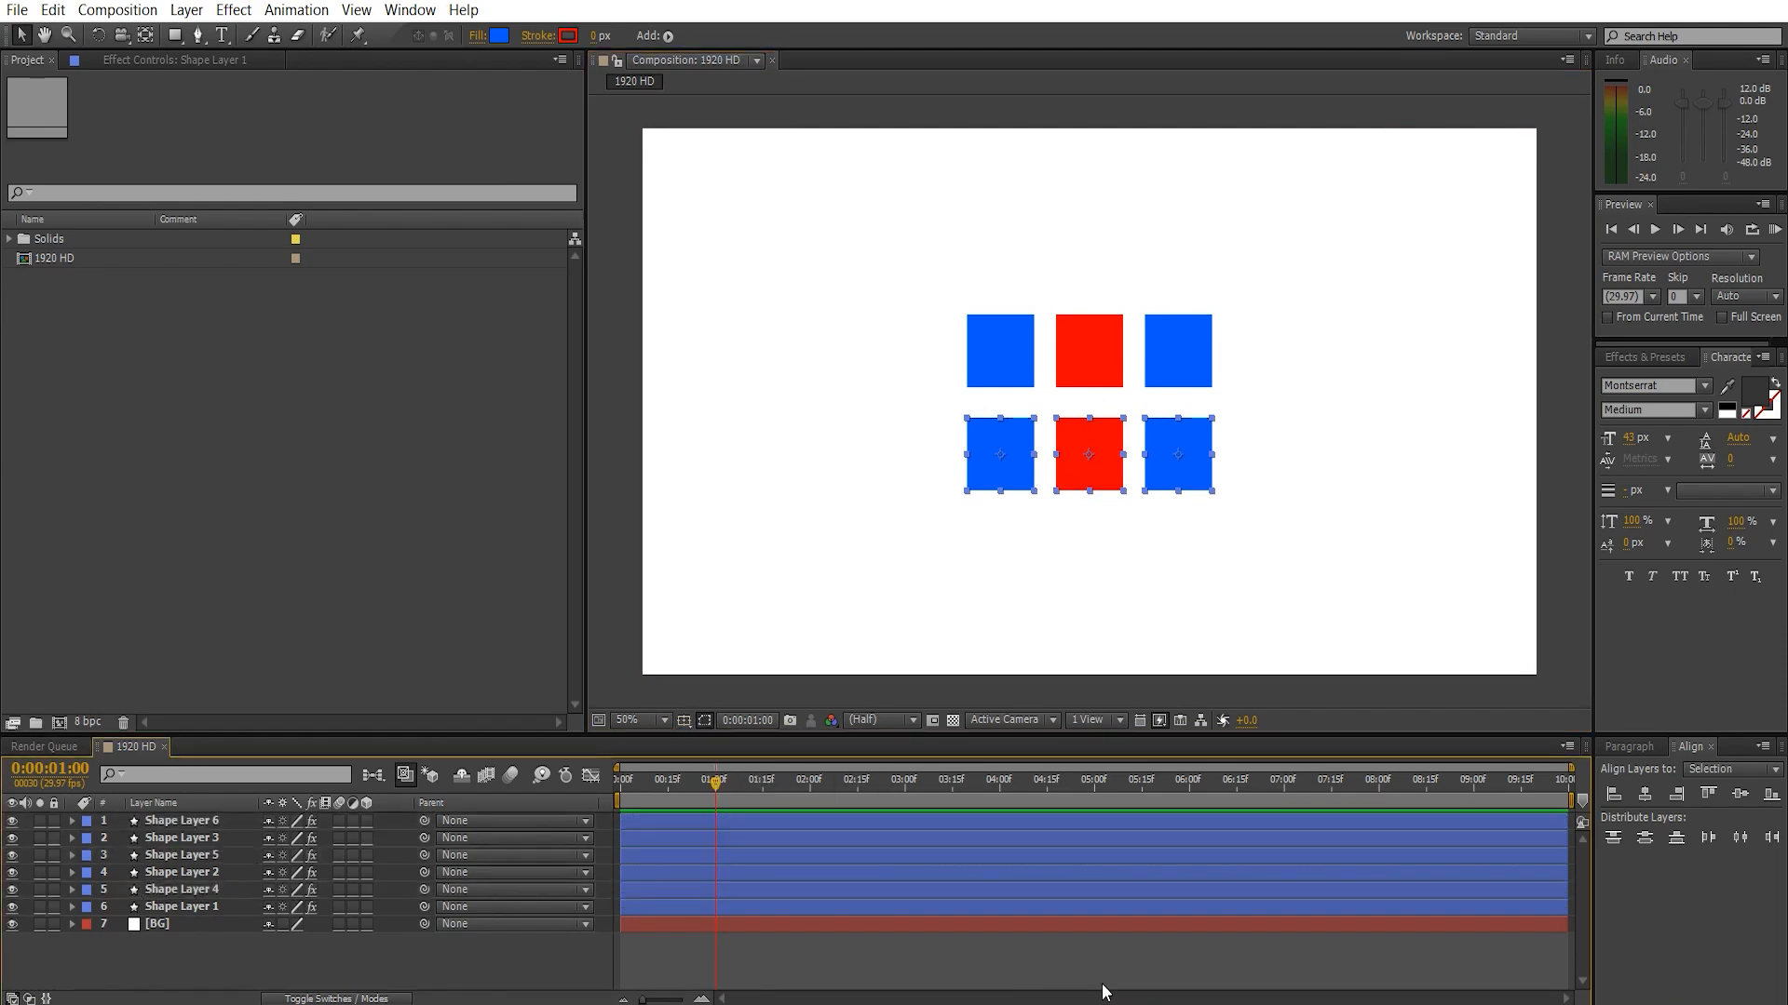
left_click(1076, 951)
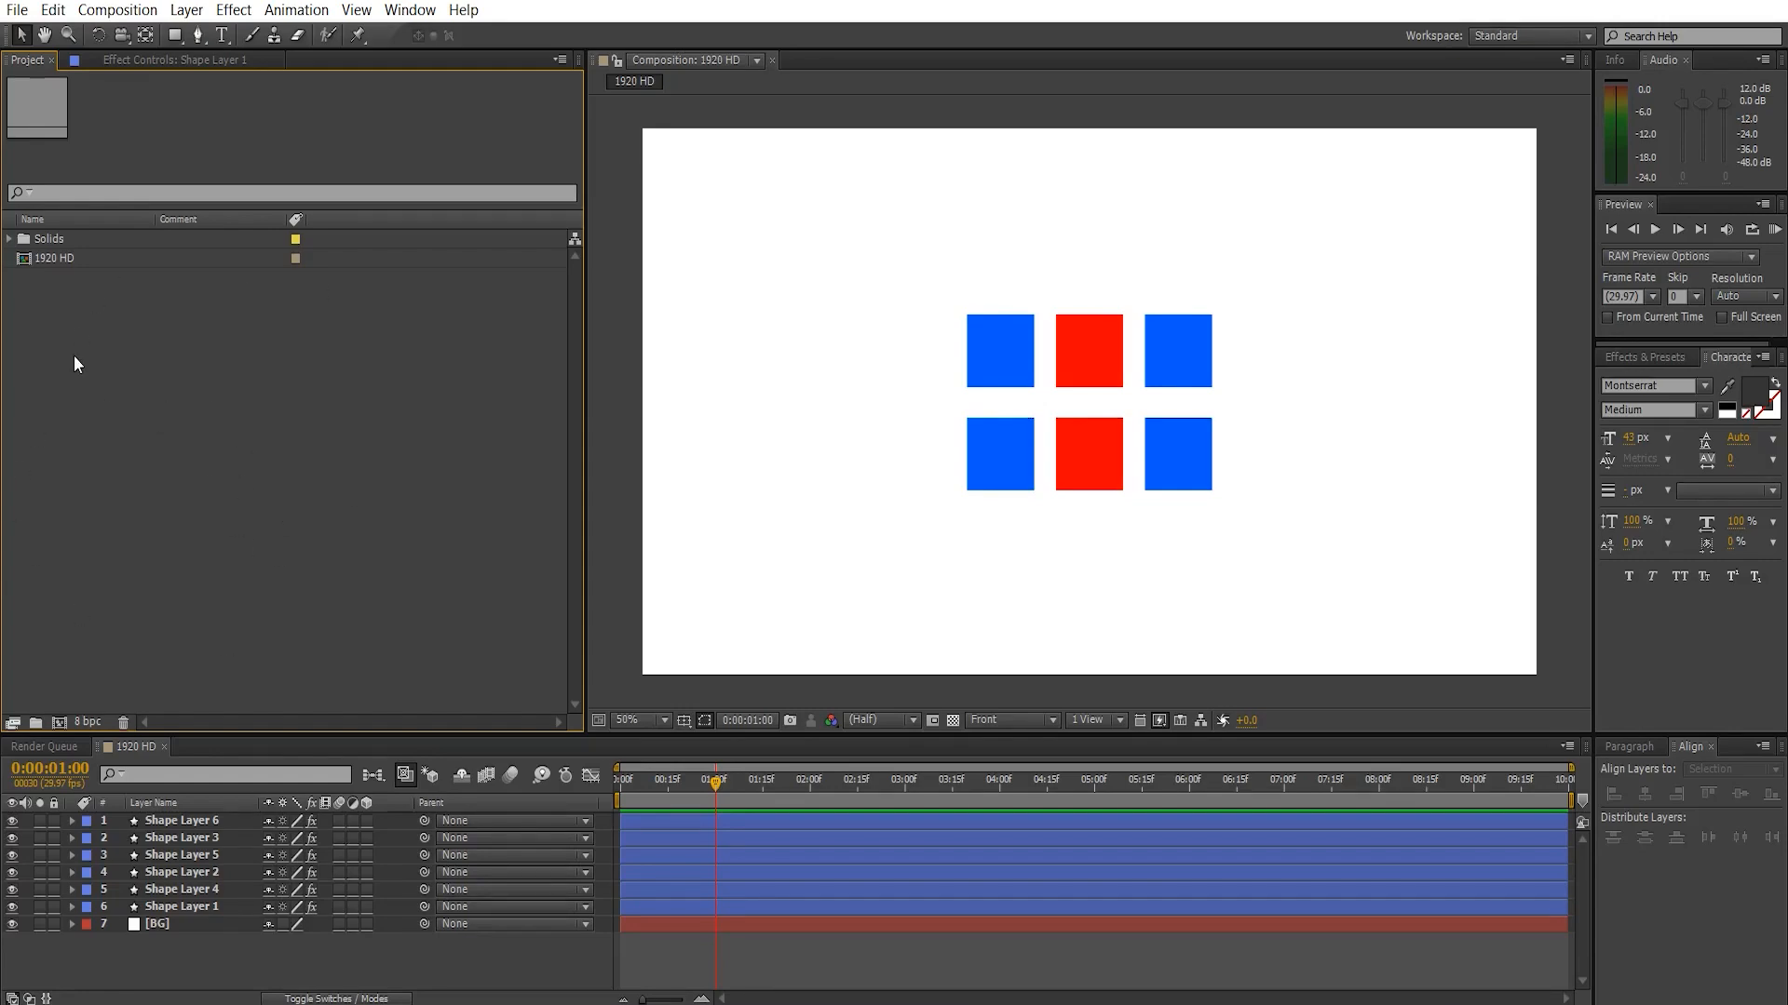
- Import Logo Reveal.mp4 as footage and add it to the 1920 HD composition above all the shape layers
left_click(17, 11)
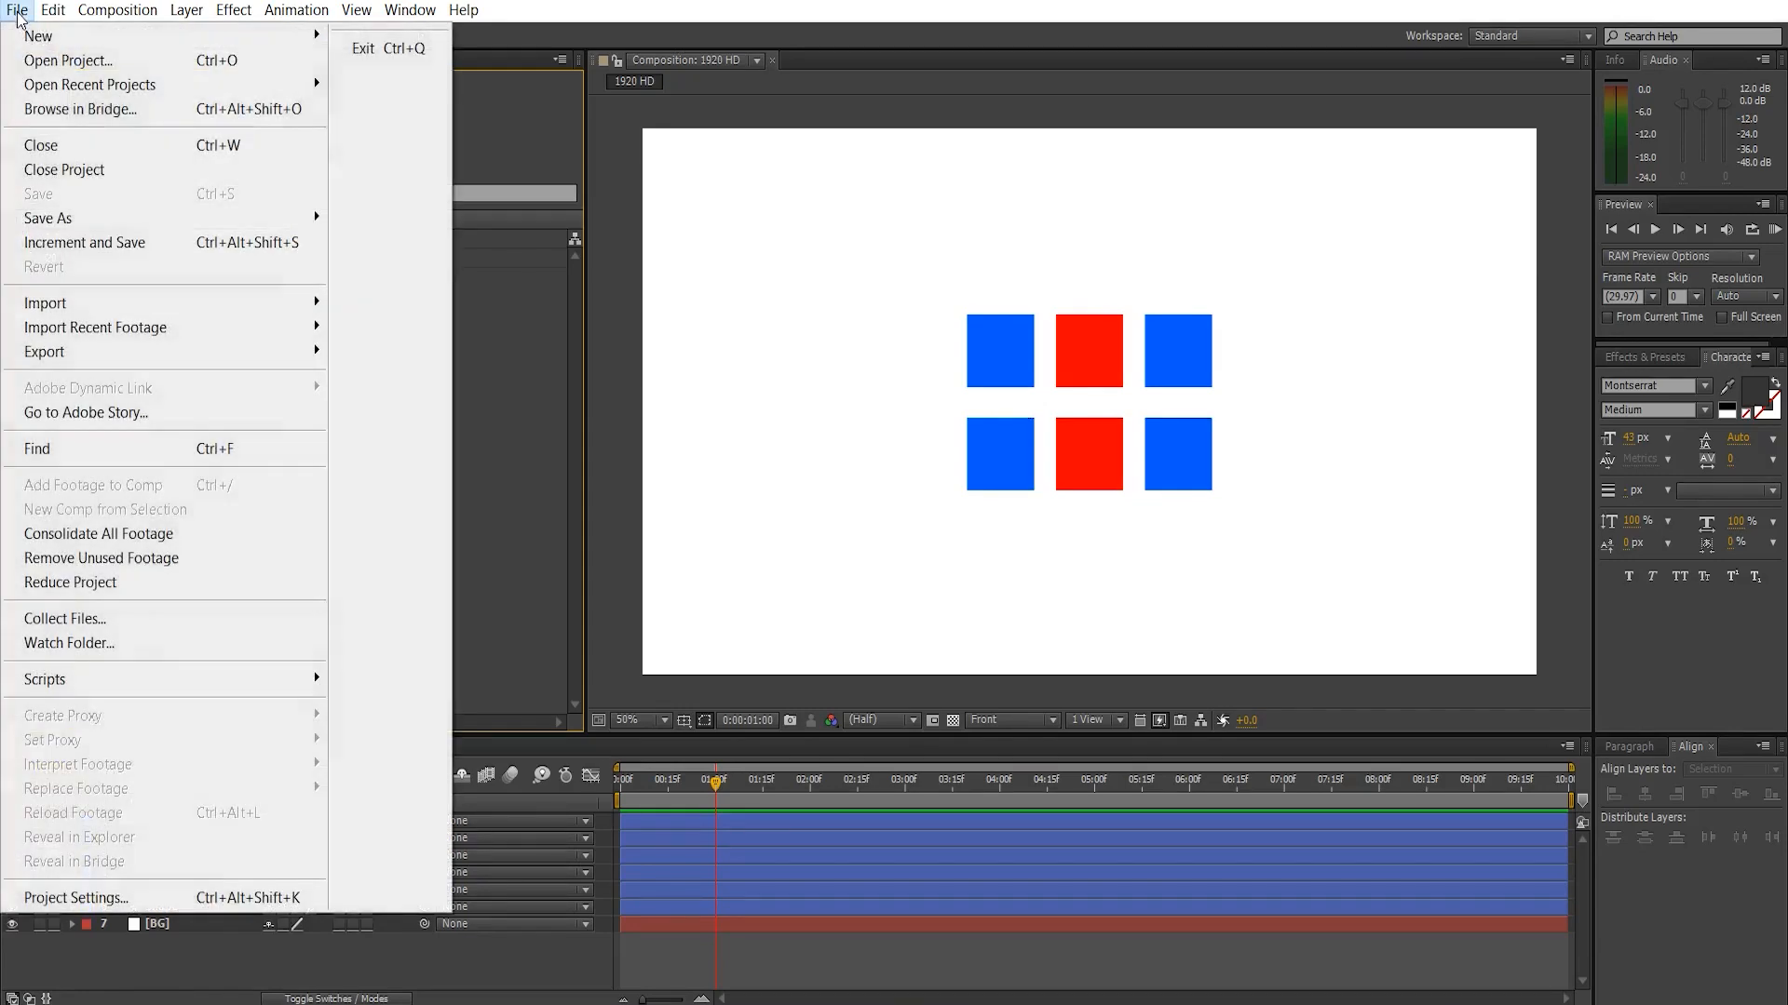
mouse_move(66, 312)
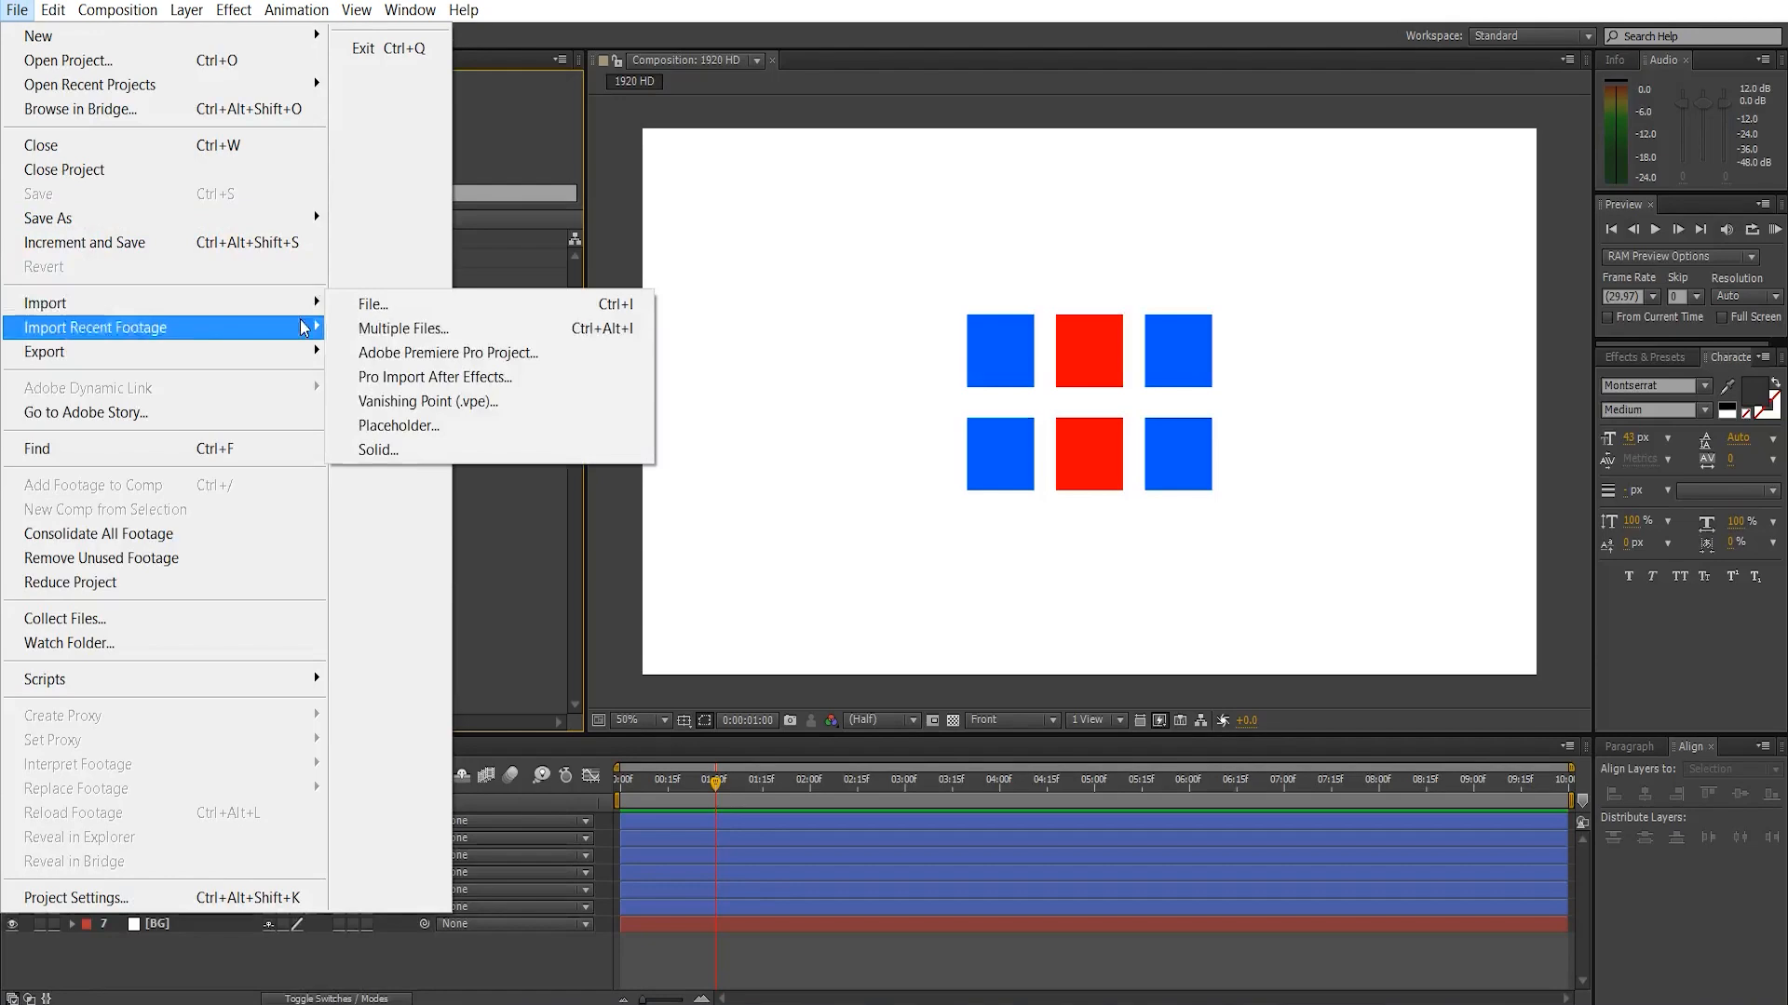
left_click(373, 301)
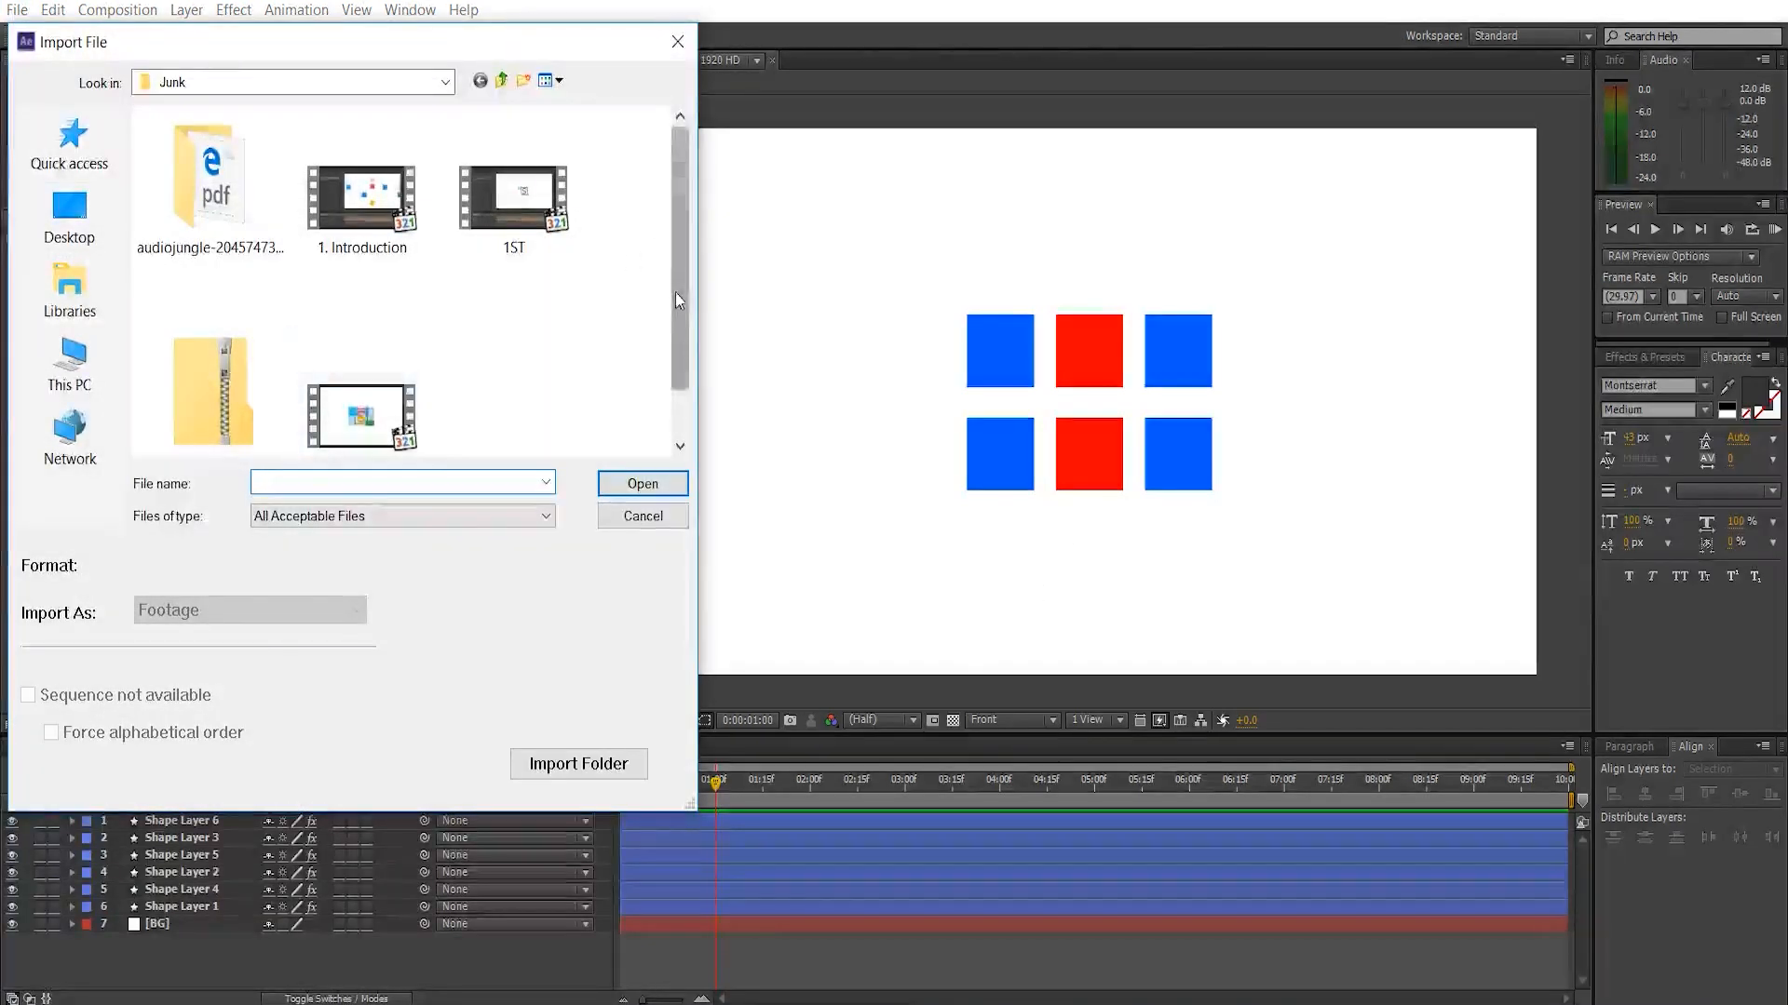
scroll(674, 293, "down", 2)
left_click(359, 364)
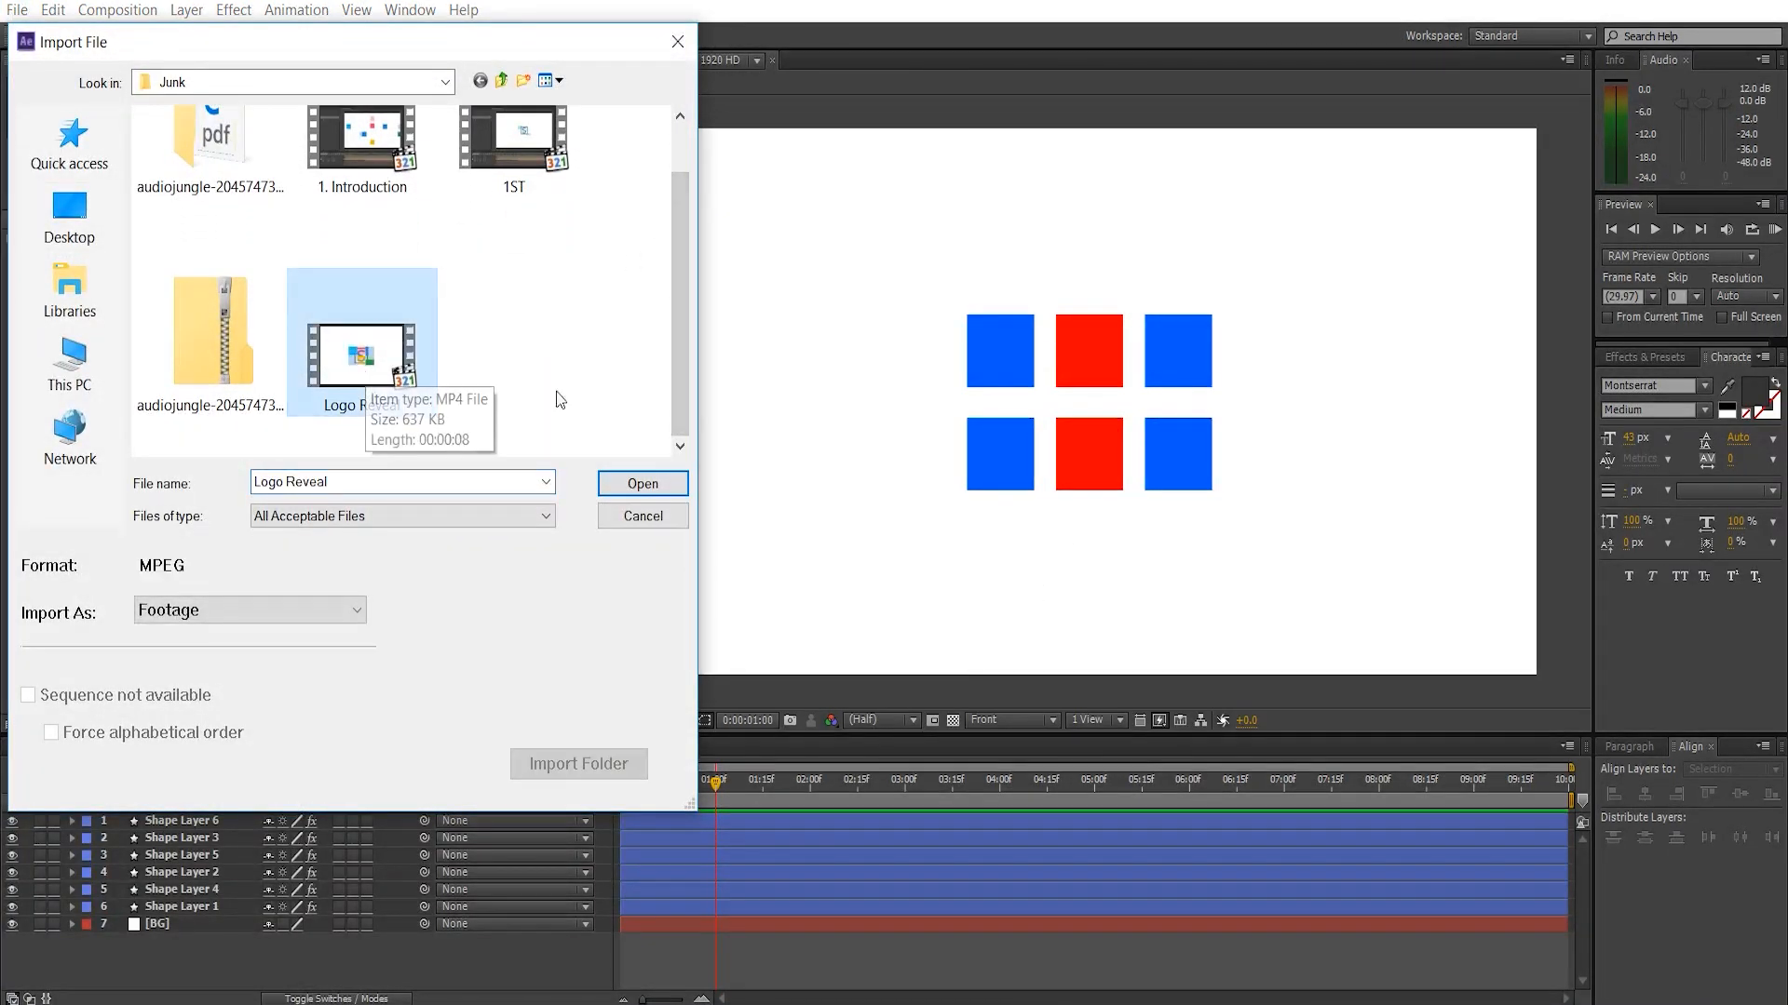
left_click(633, 486)
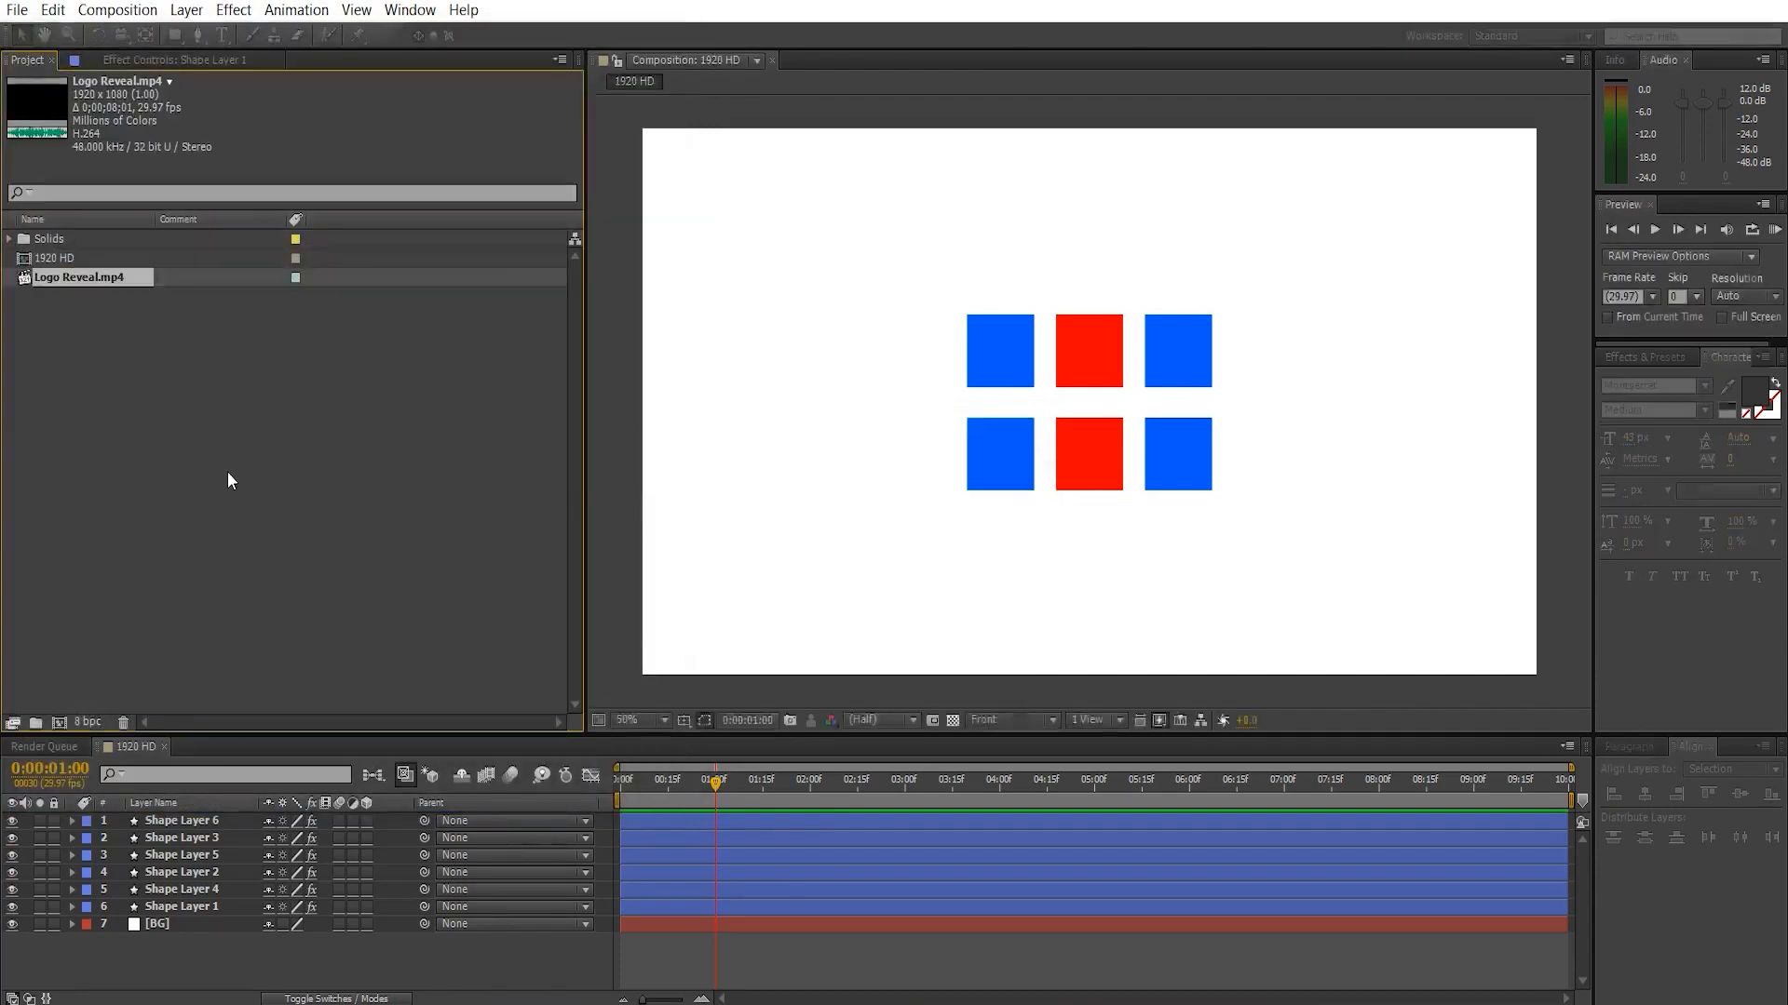
left_click_drag(103, 259, 233, 819)
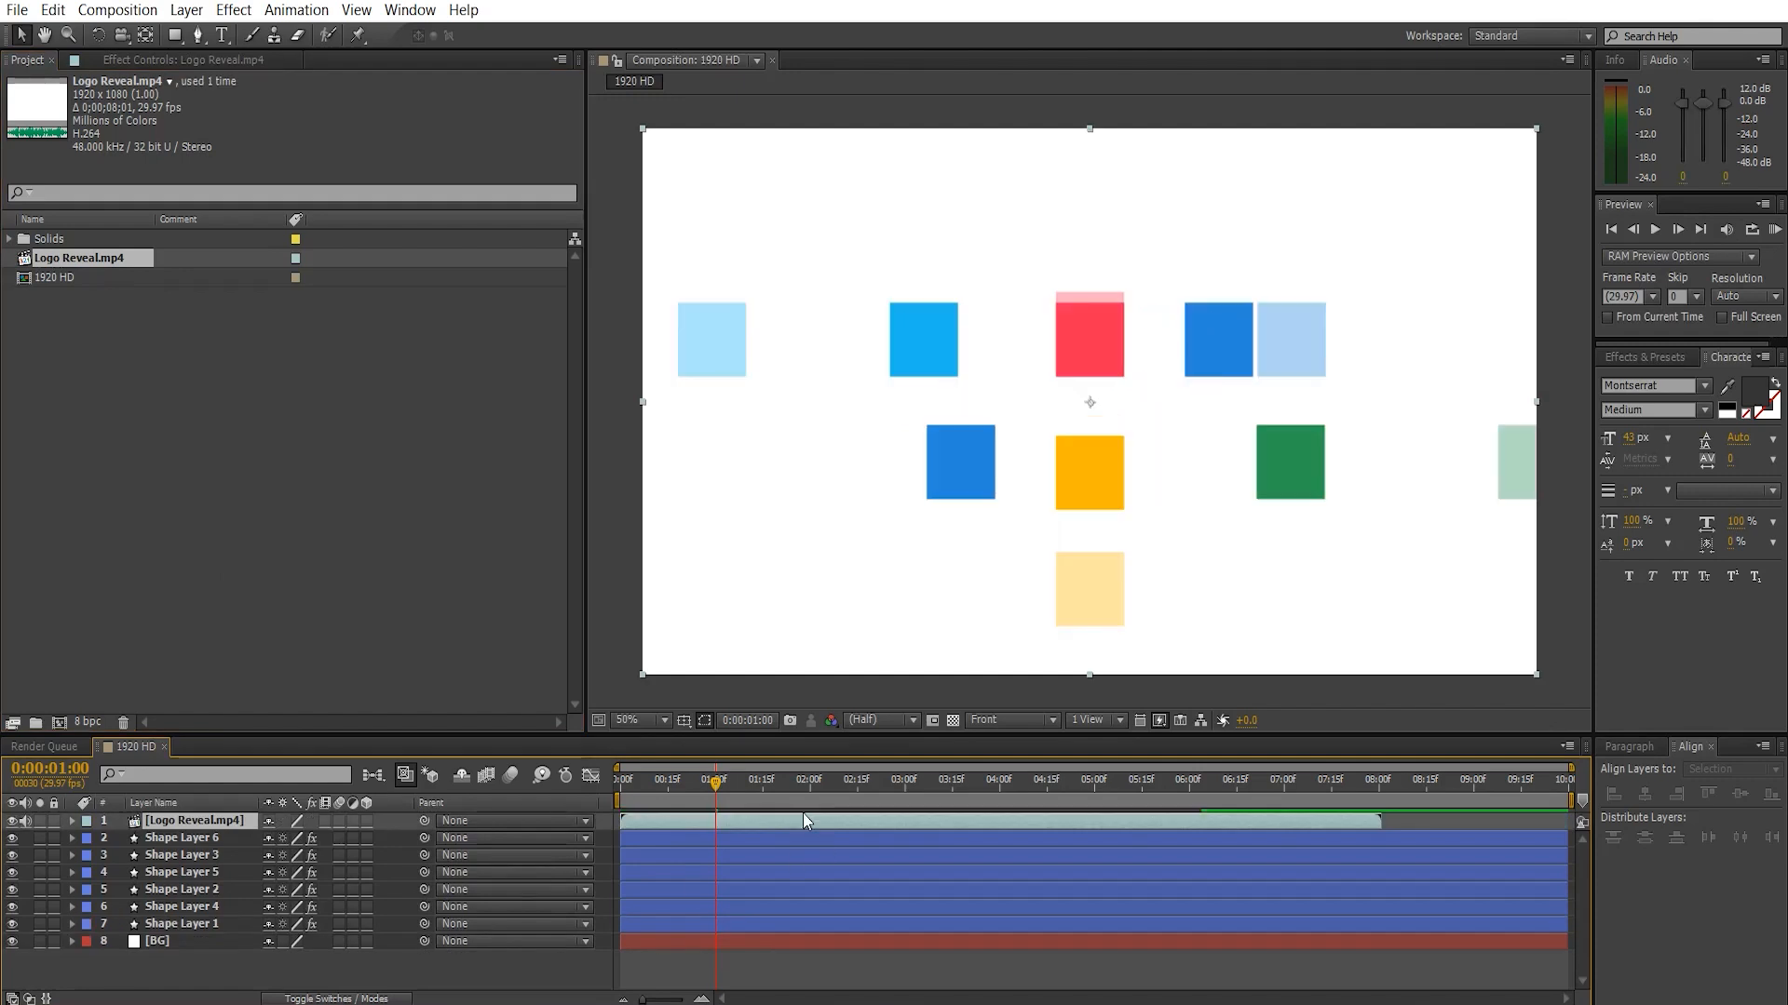
- At 0:00:01:09, set Shape Layer 1's Fill color to the pinkish red sampled from the upper middle square of the Logo Reveal footage
left_click_drag(692, 782, 737, 784)
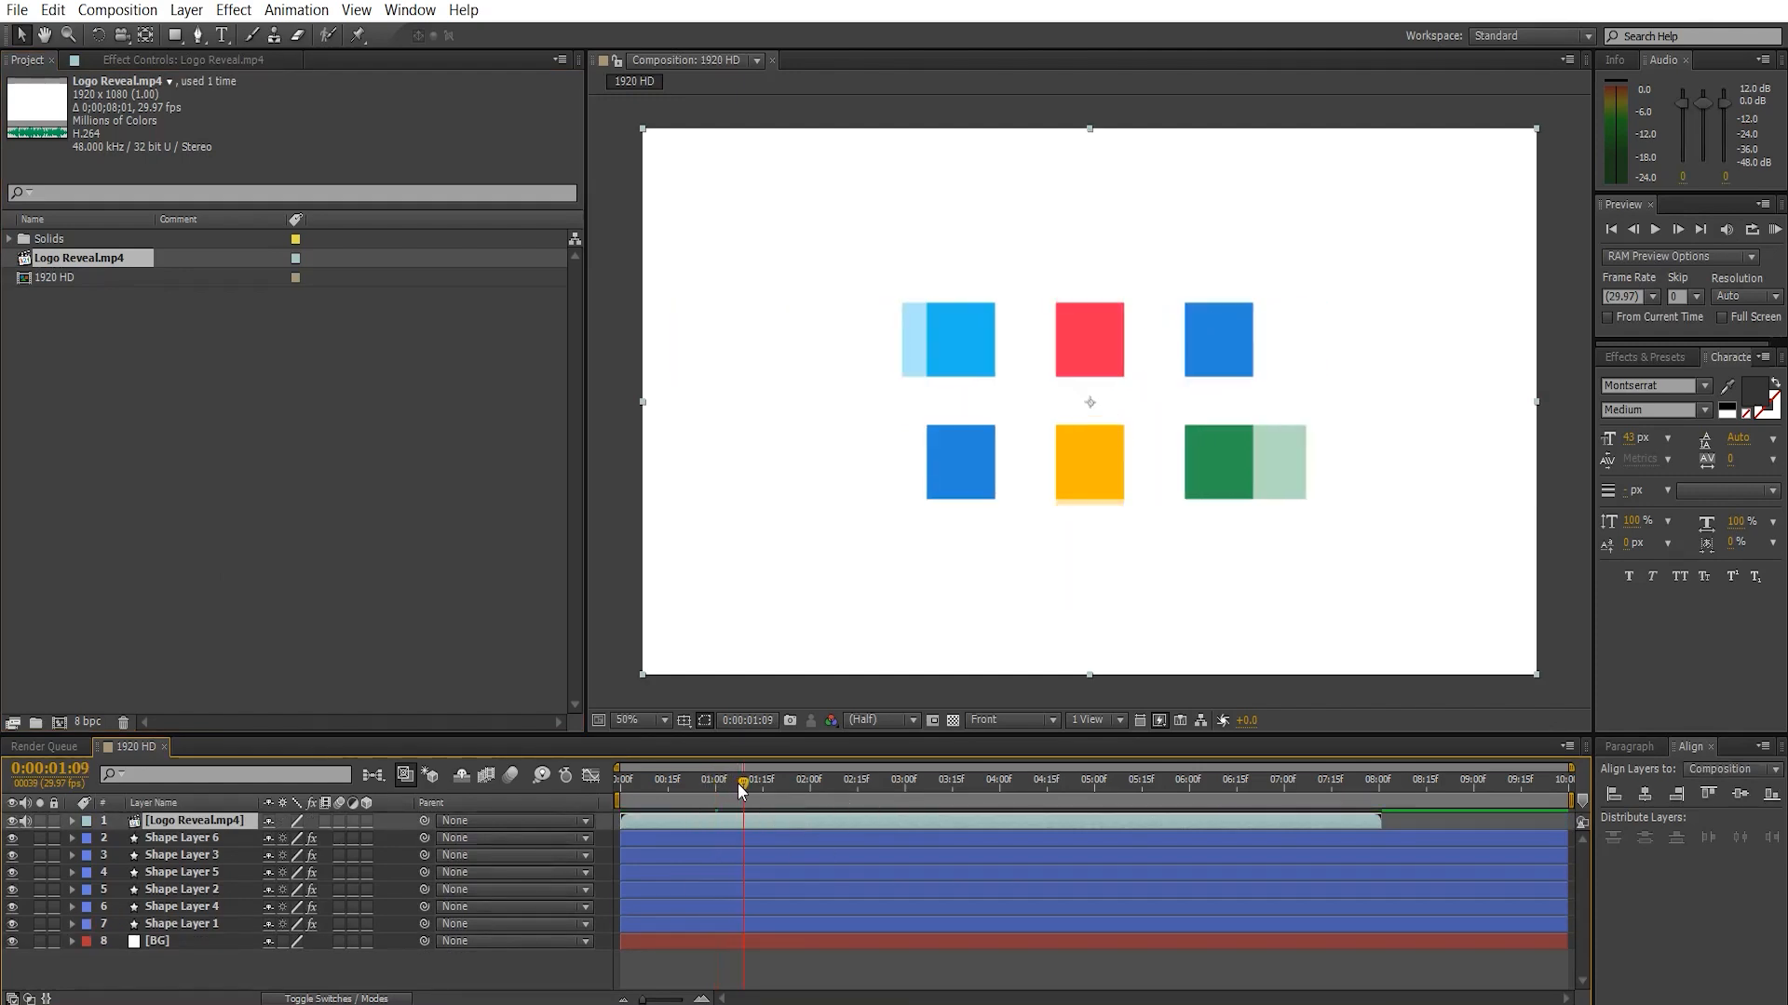
left_click(190, 925)
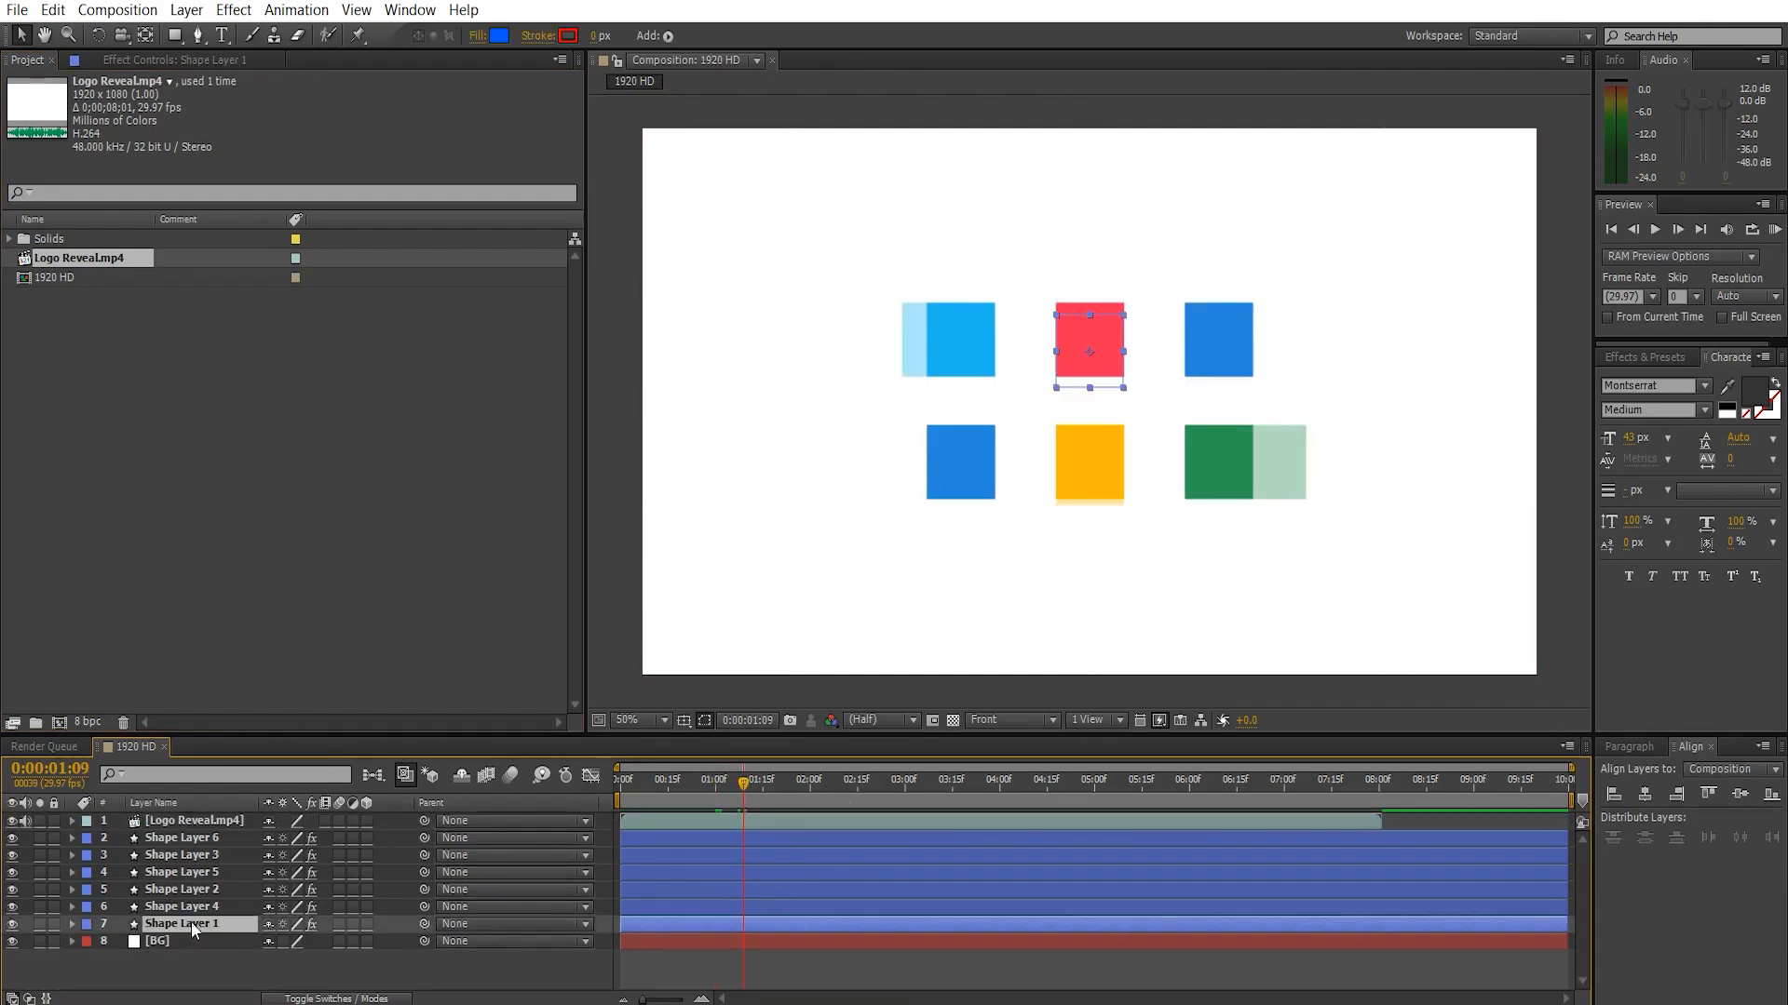
left_click(164, 62)
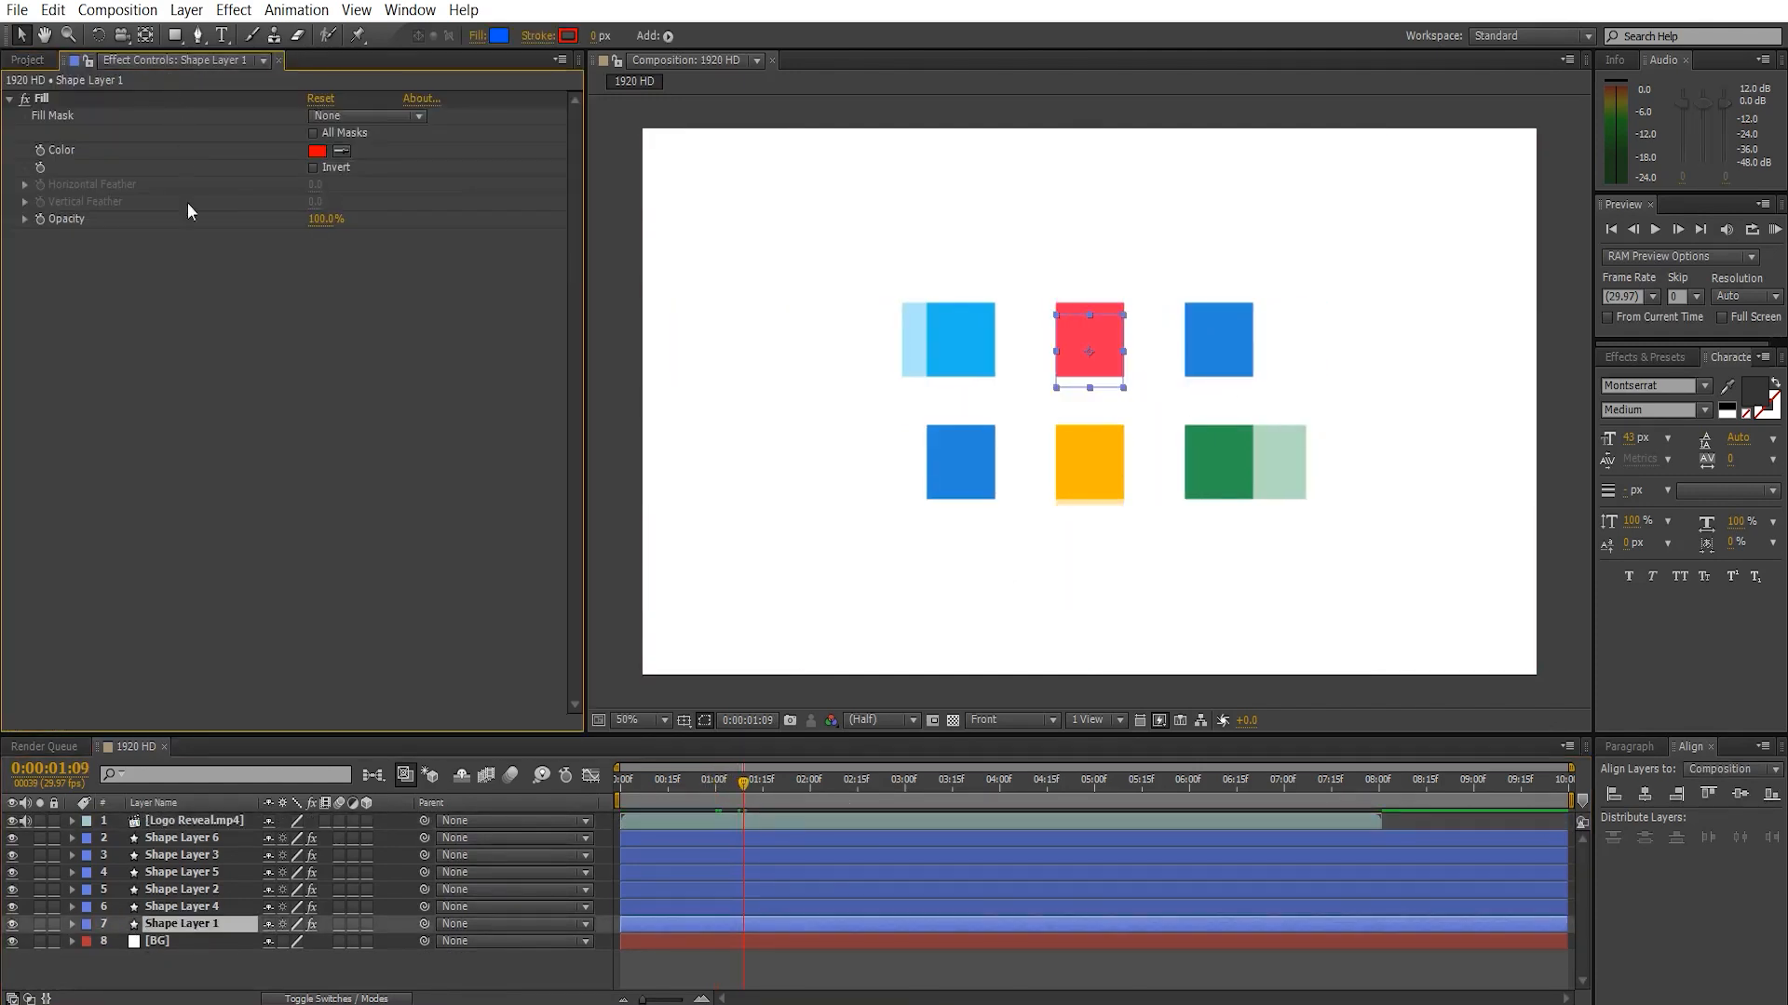
left_click(1070, 302)
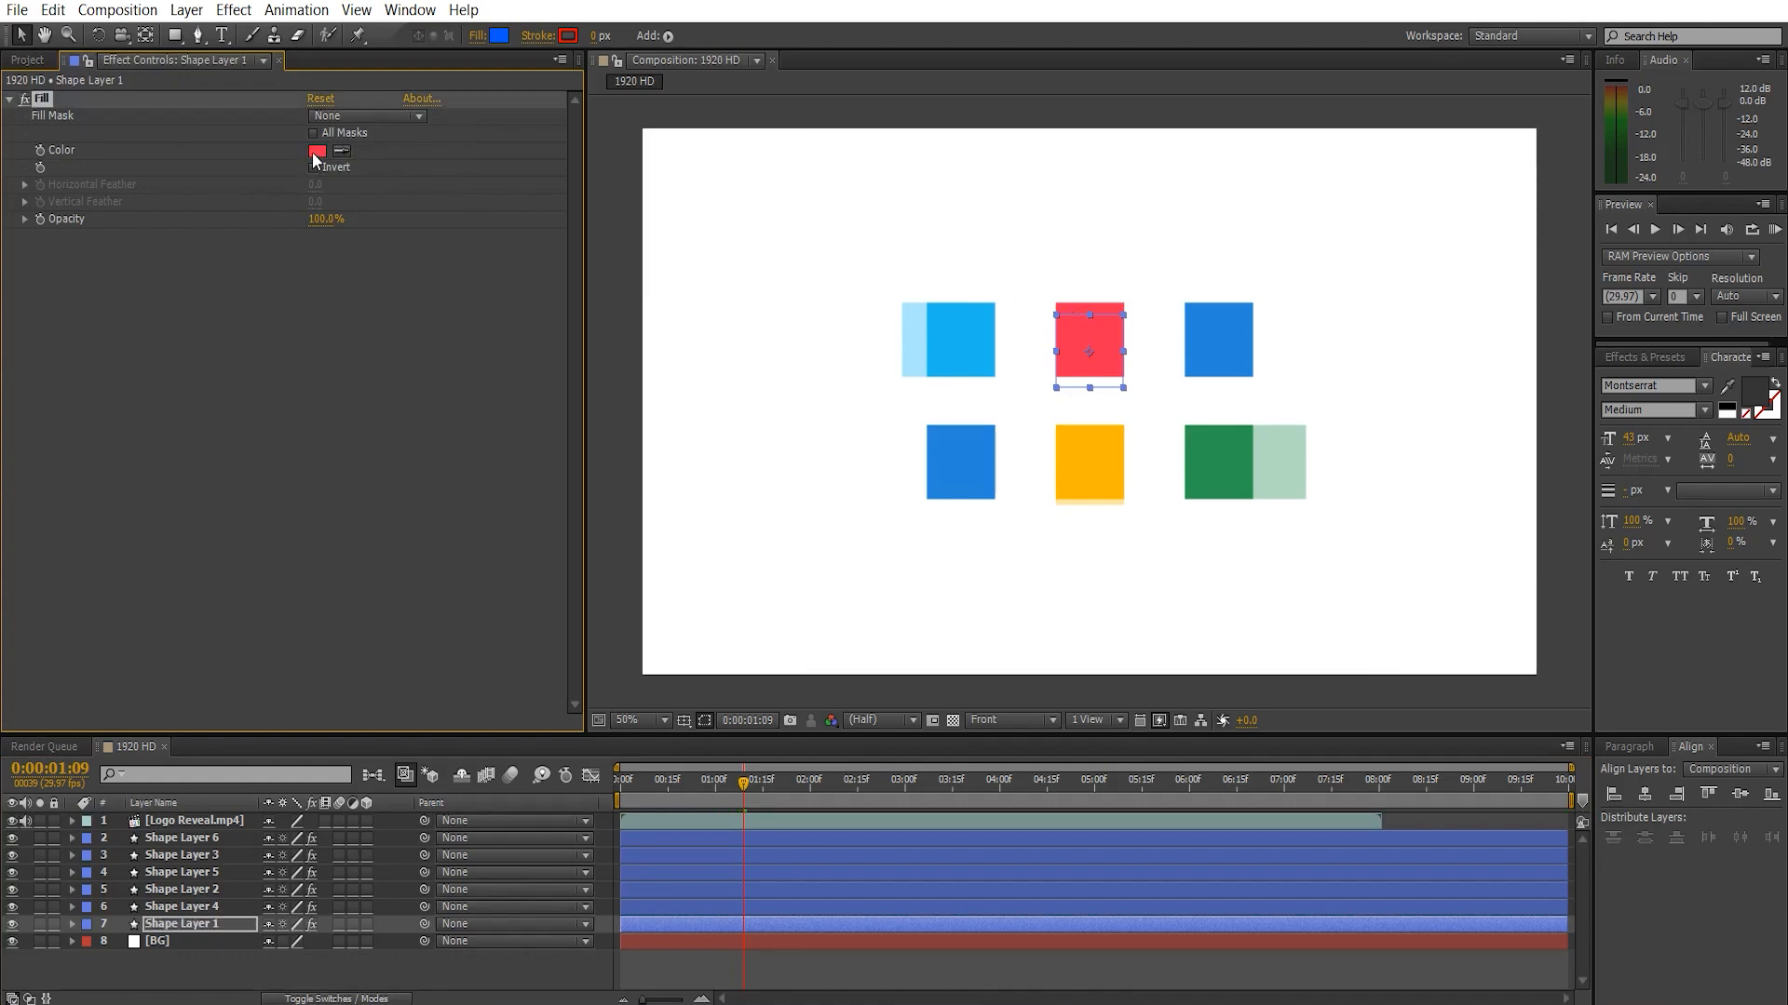
left_click(316, 152)
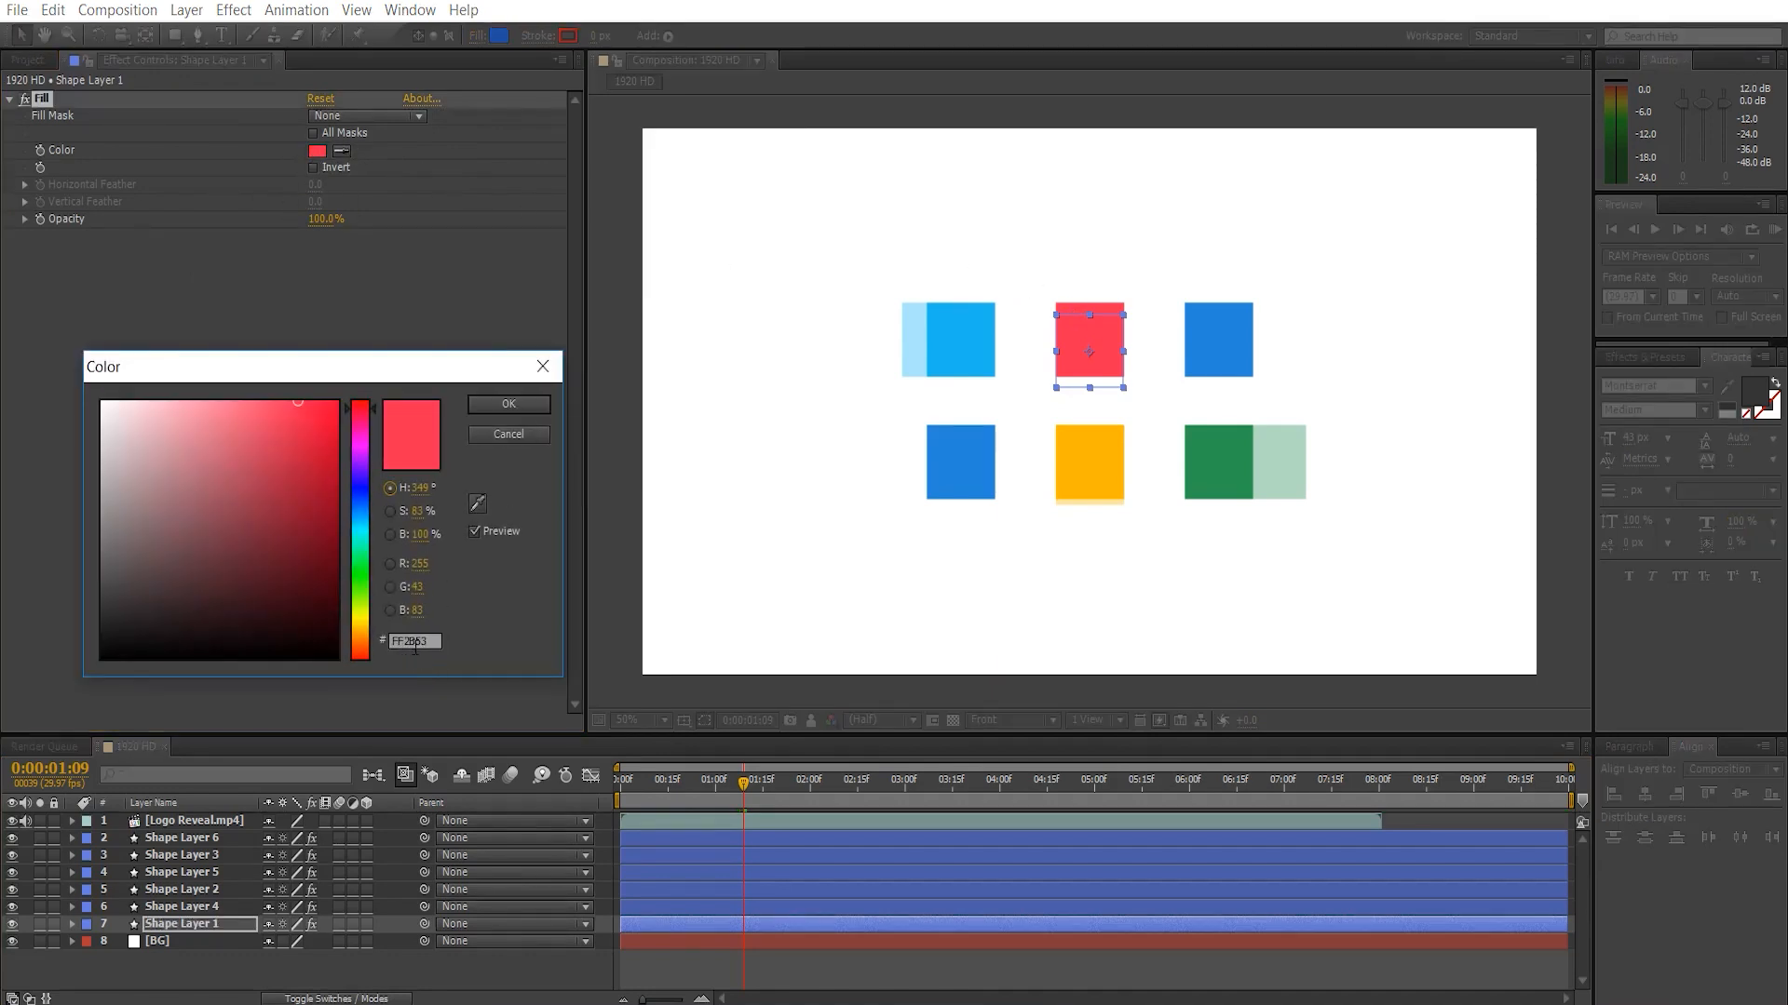
left_click(504, 409)
- Set Shape Layer 4's Fill color to the orange-yellow sampled from the lower middle square of the Logo Reveal footage
left_click(196, 906)
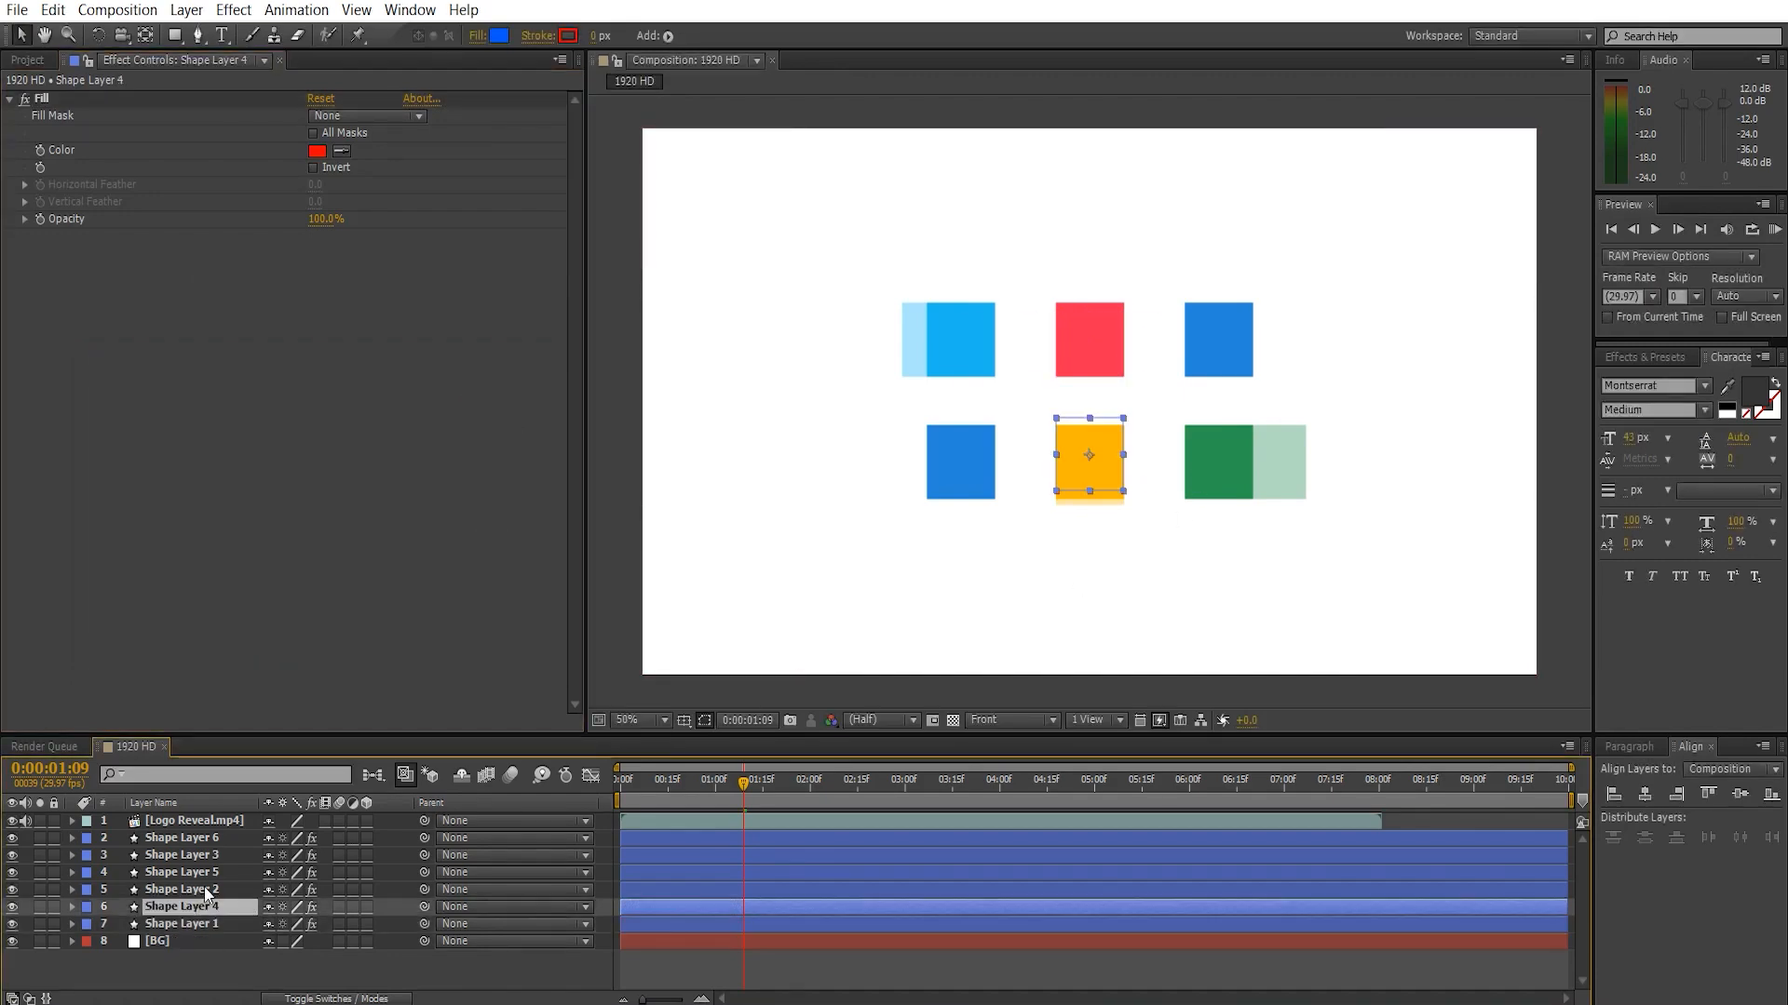
left_click(341, 150)
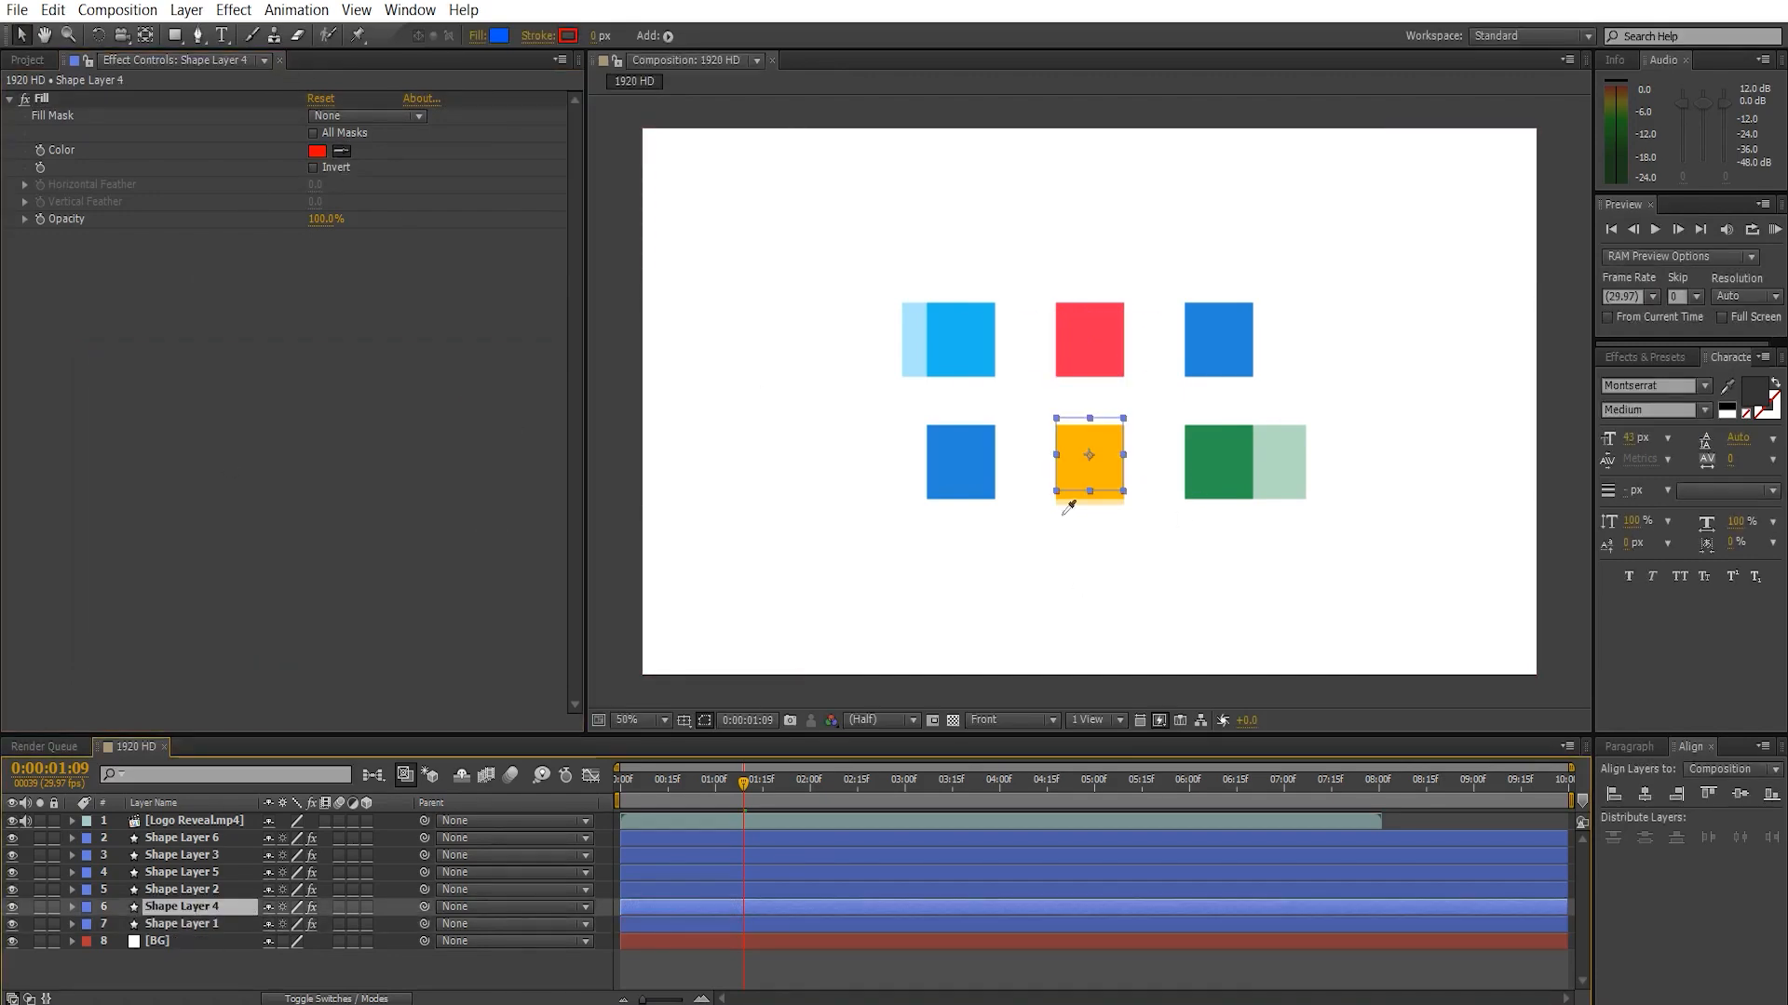
left_click(1117, 445)
left_click(321, 152)
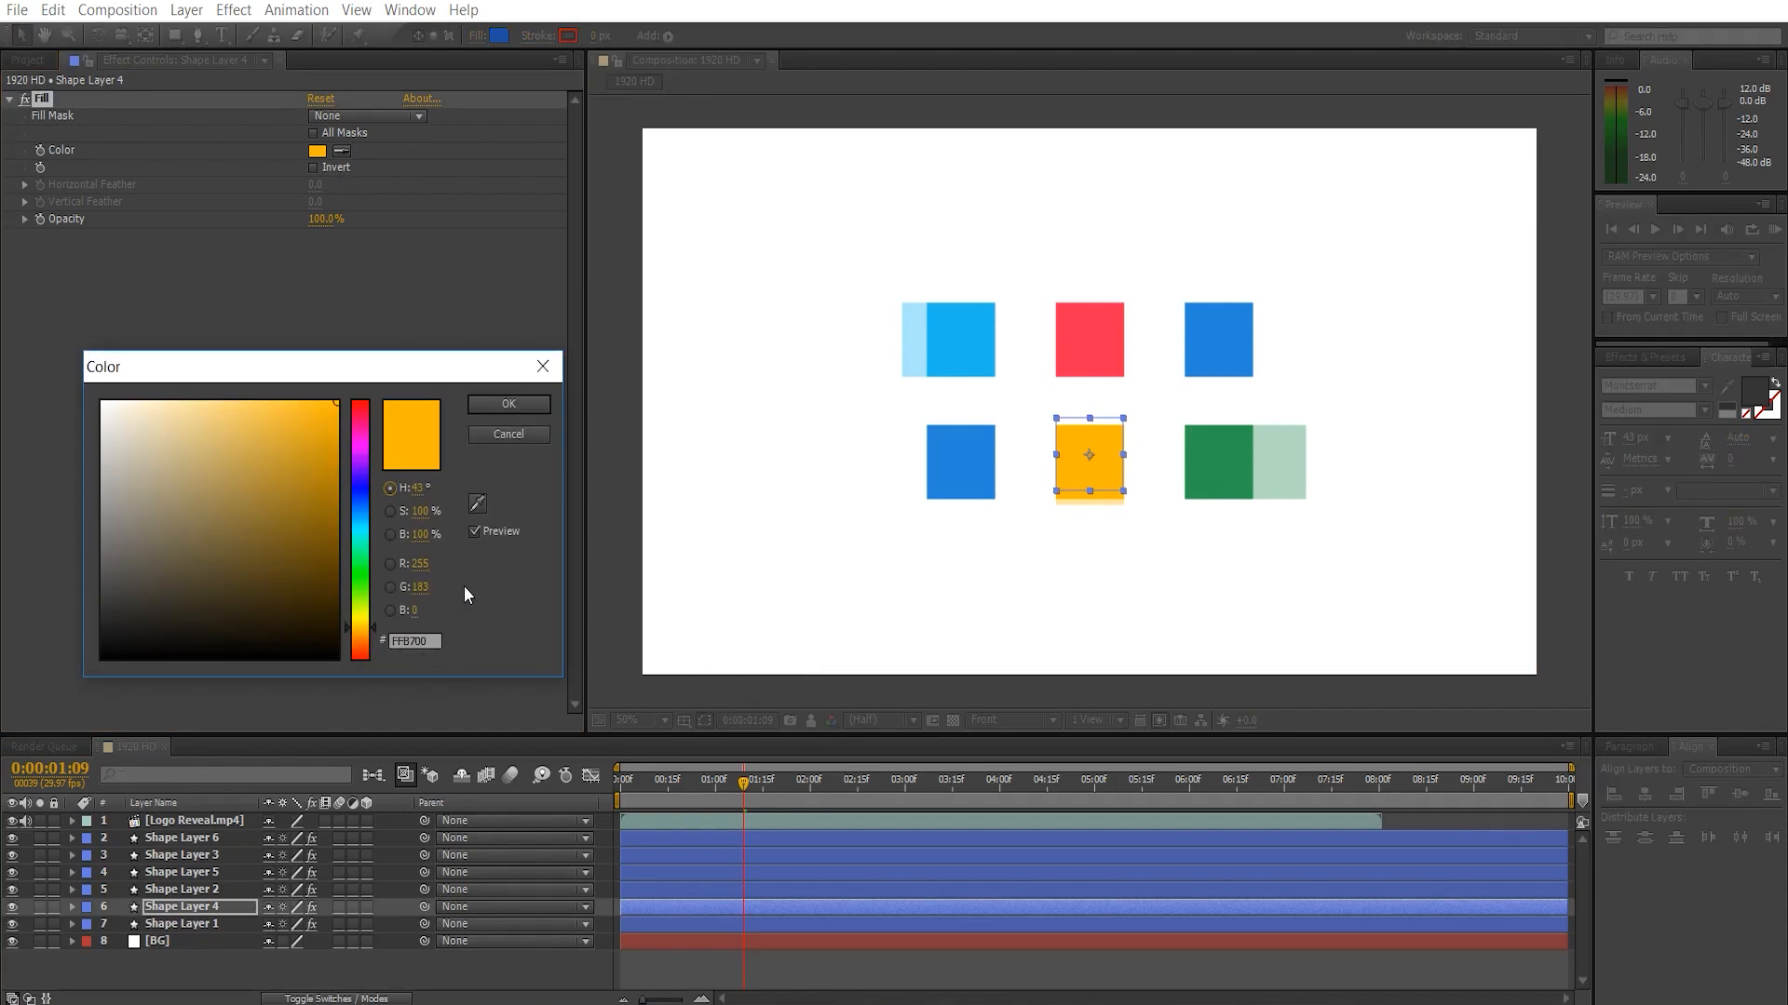
left_click(510, 404)
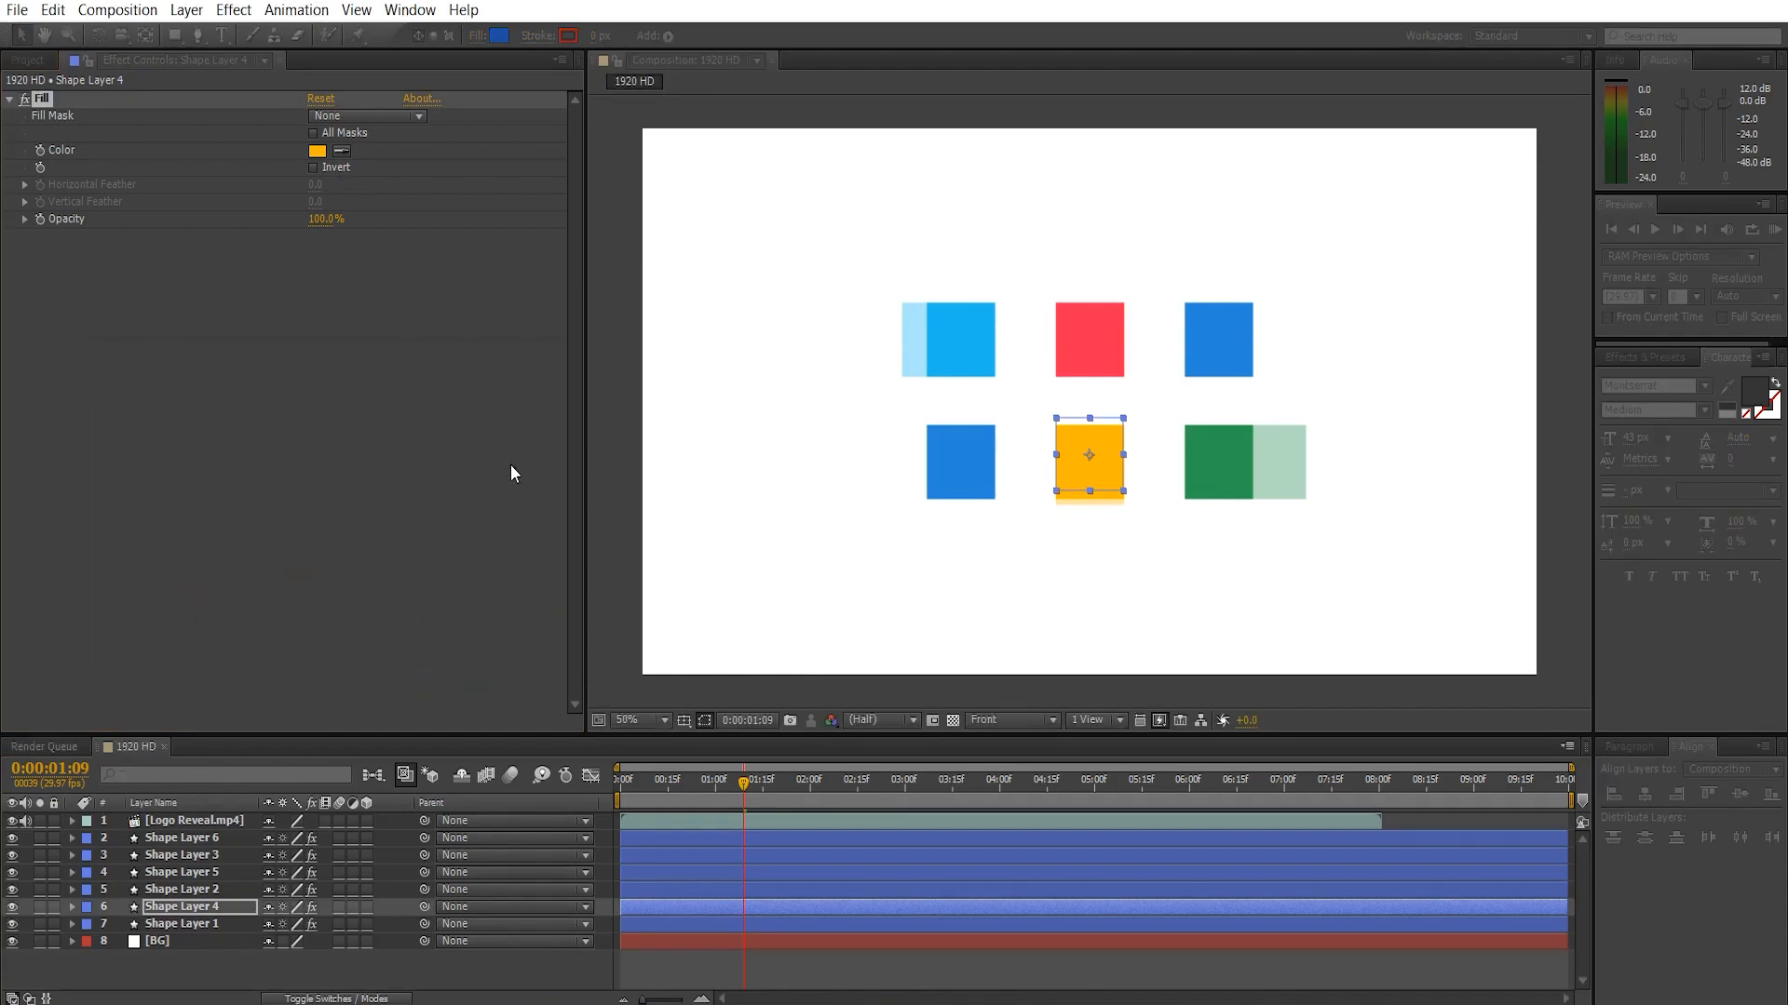
- Set Shape Layer 2's Fill color to the blue #2685DA sampled from the upper right square of the Logo Reveal footage
left_click(196, 890)
left_click(344, 151)
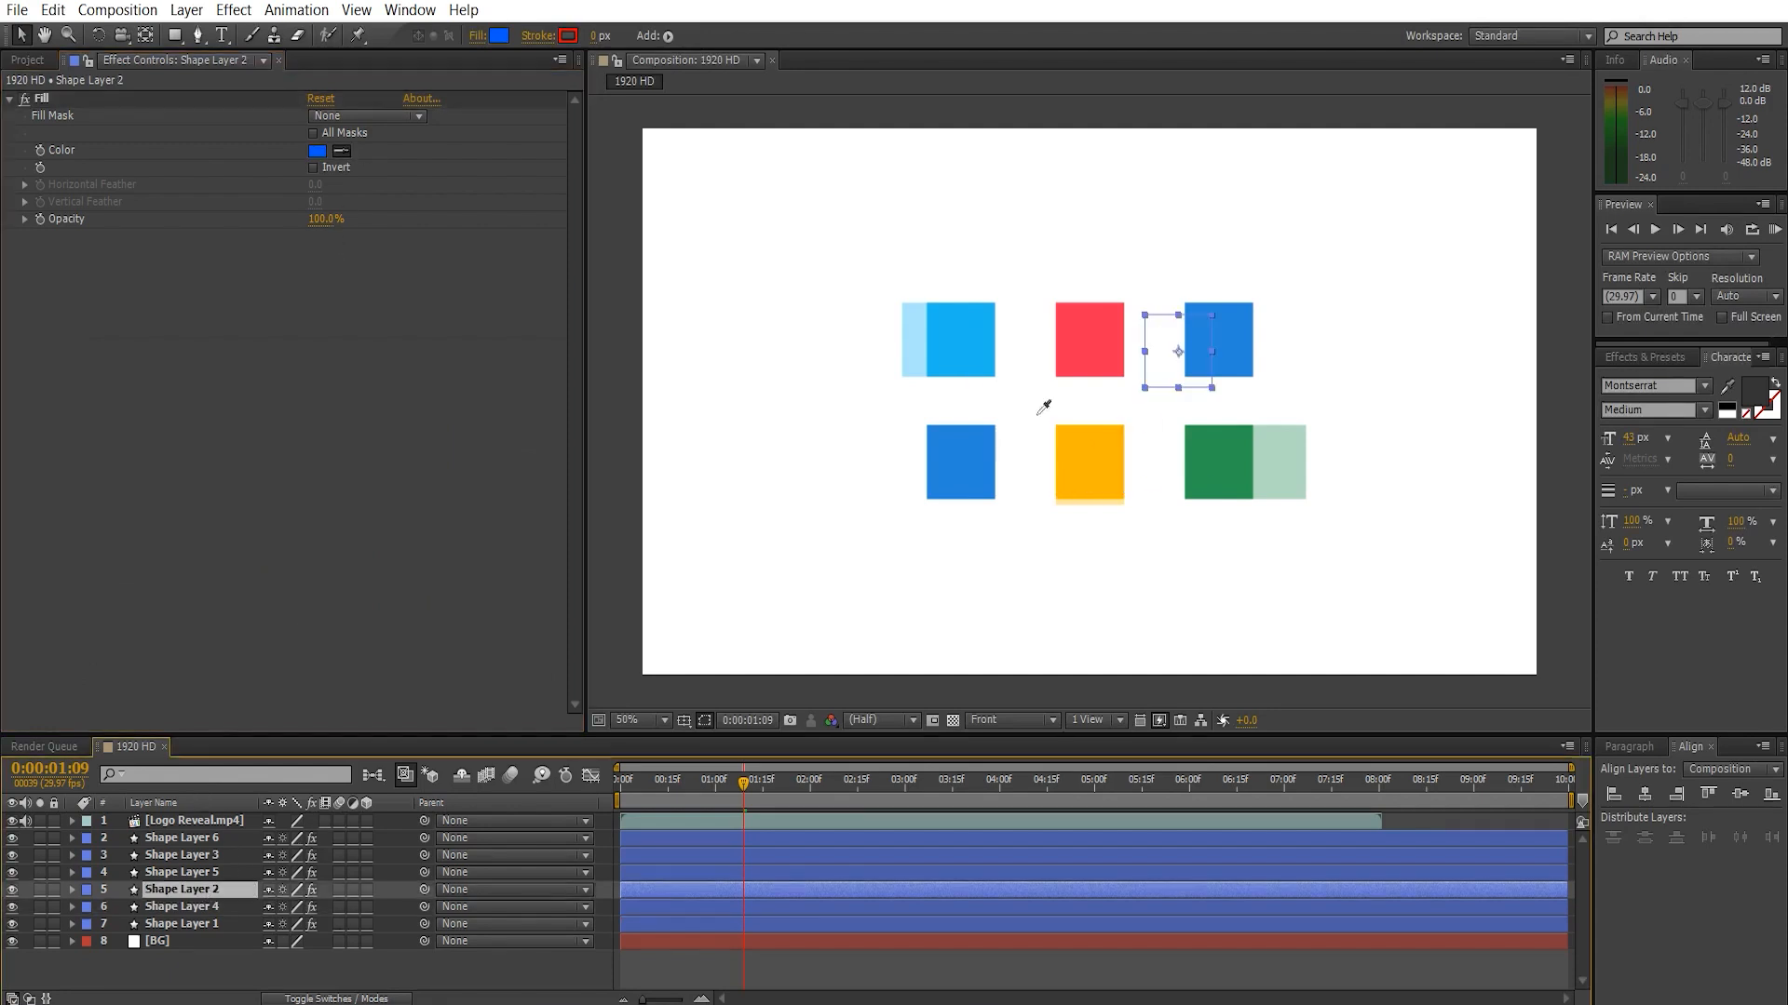
left_click(1244, 351)
left_click(317, 151)
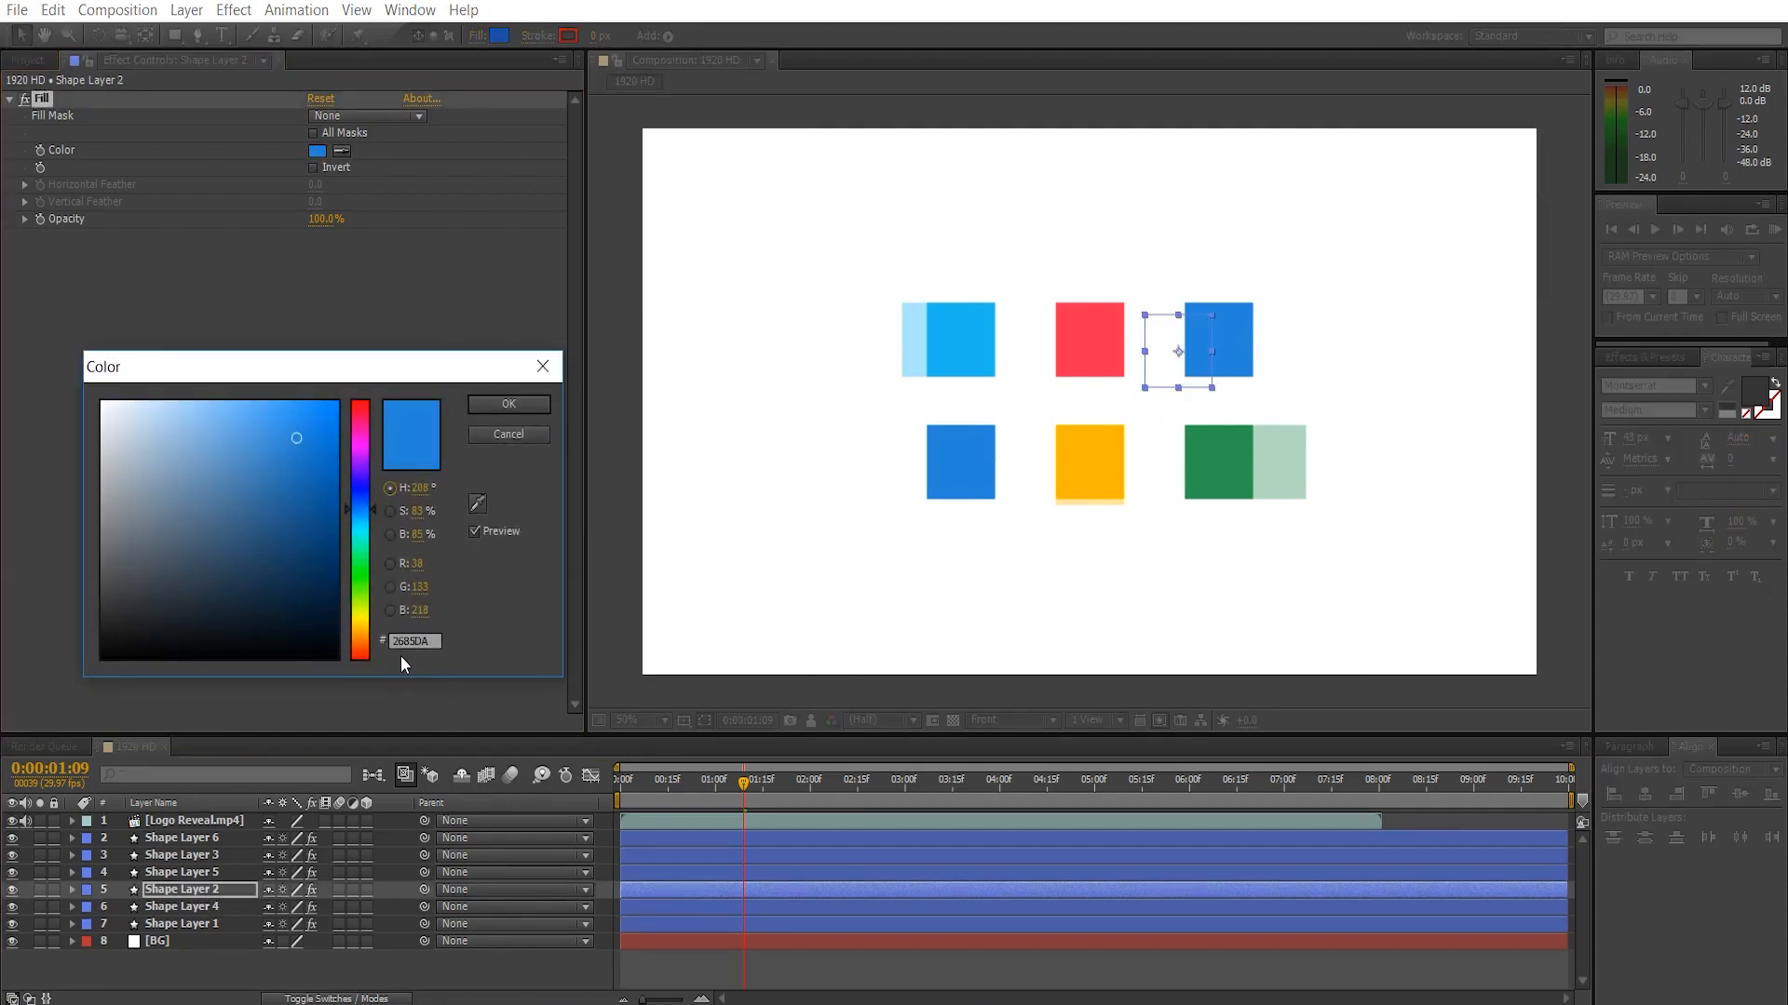
left_click(509, 404)
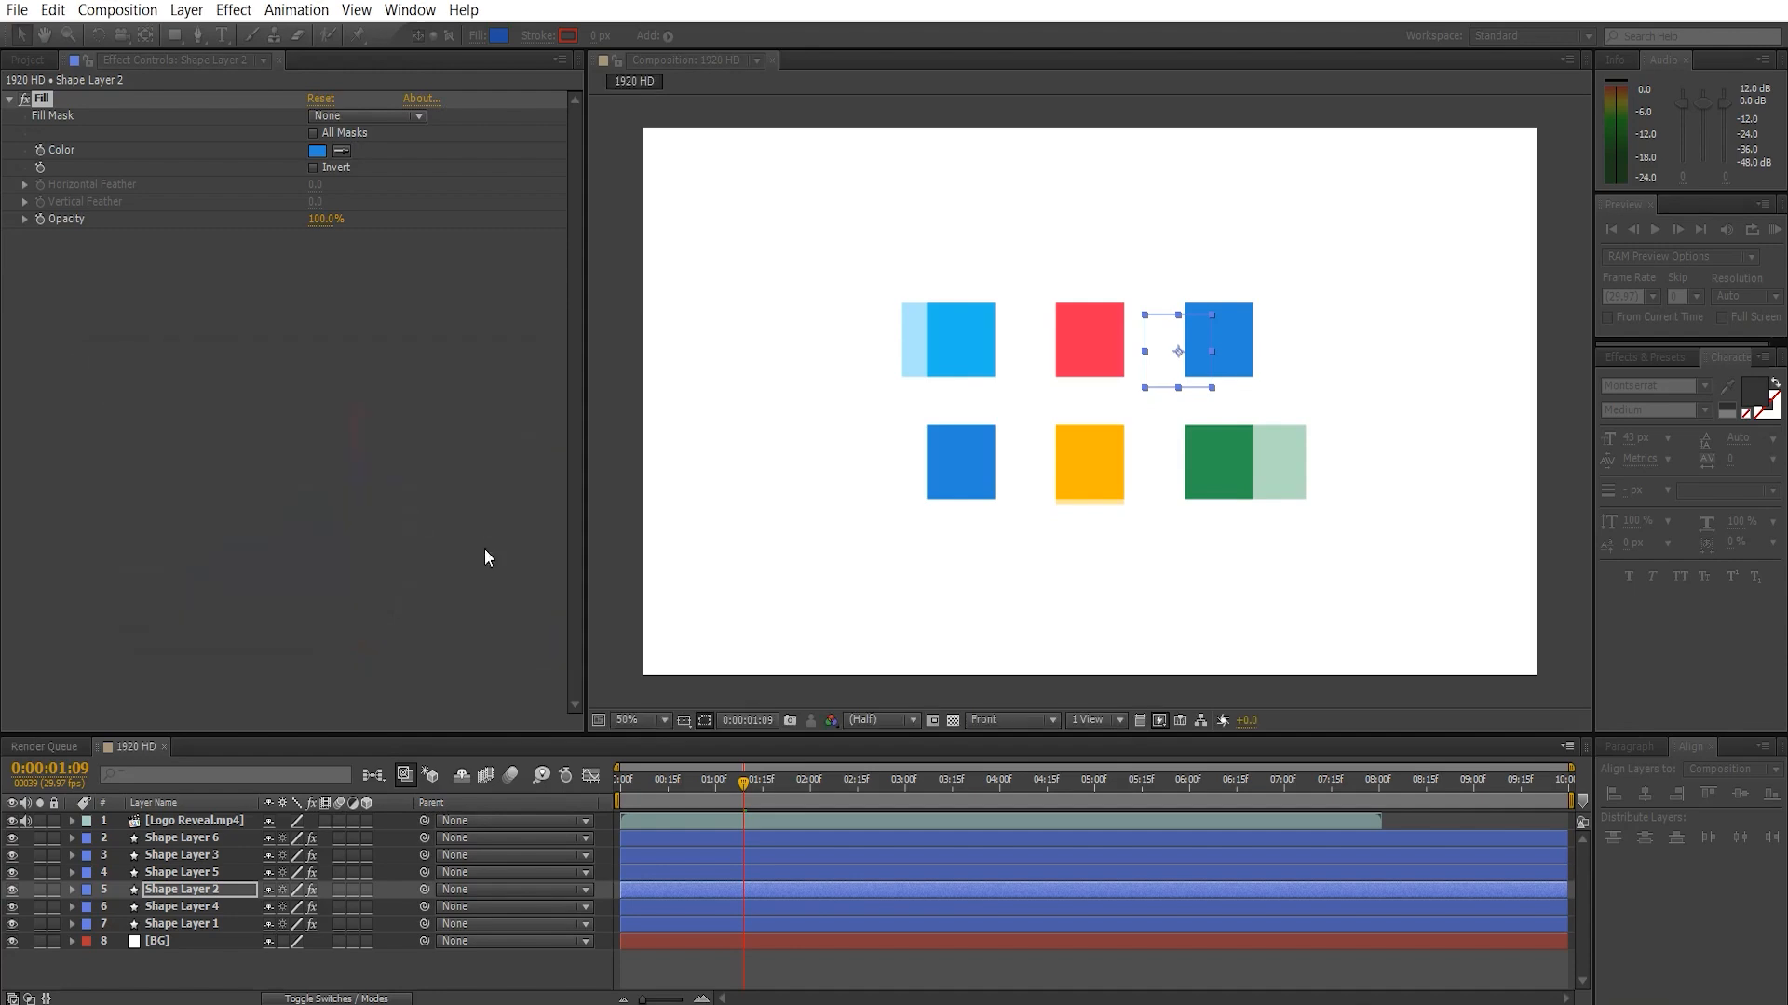
- Set Shape Layer 5's Fill color to the green #2B9851 sampled from the lower right square of the Logo Reveal footage
left_click(255, 873)
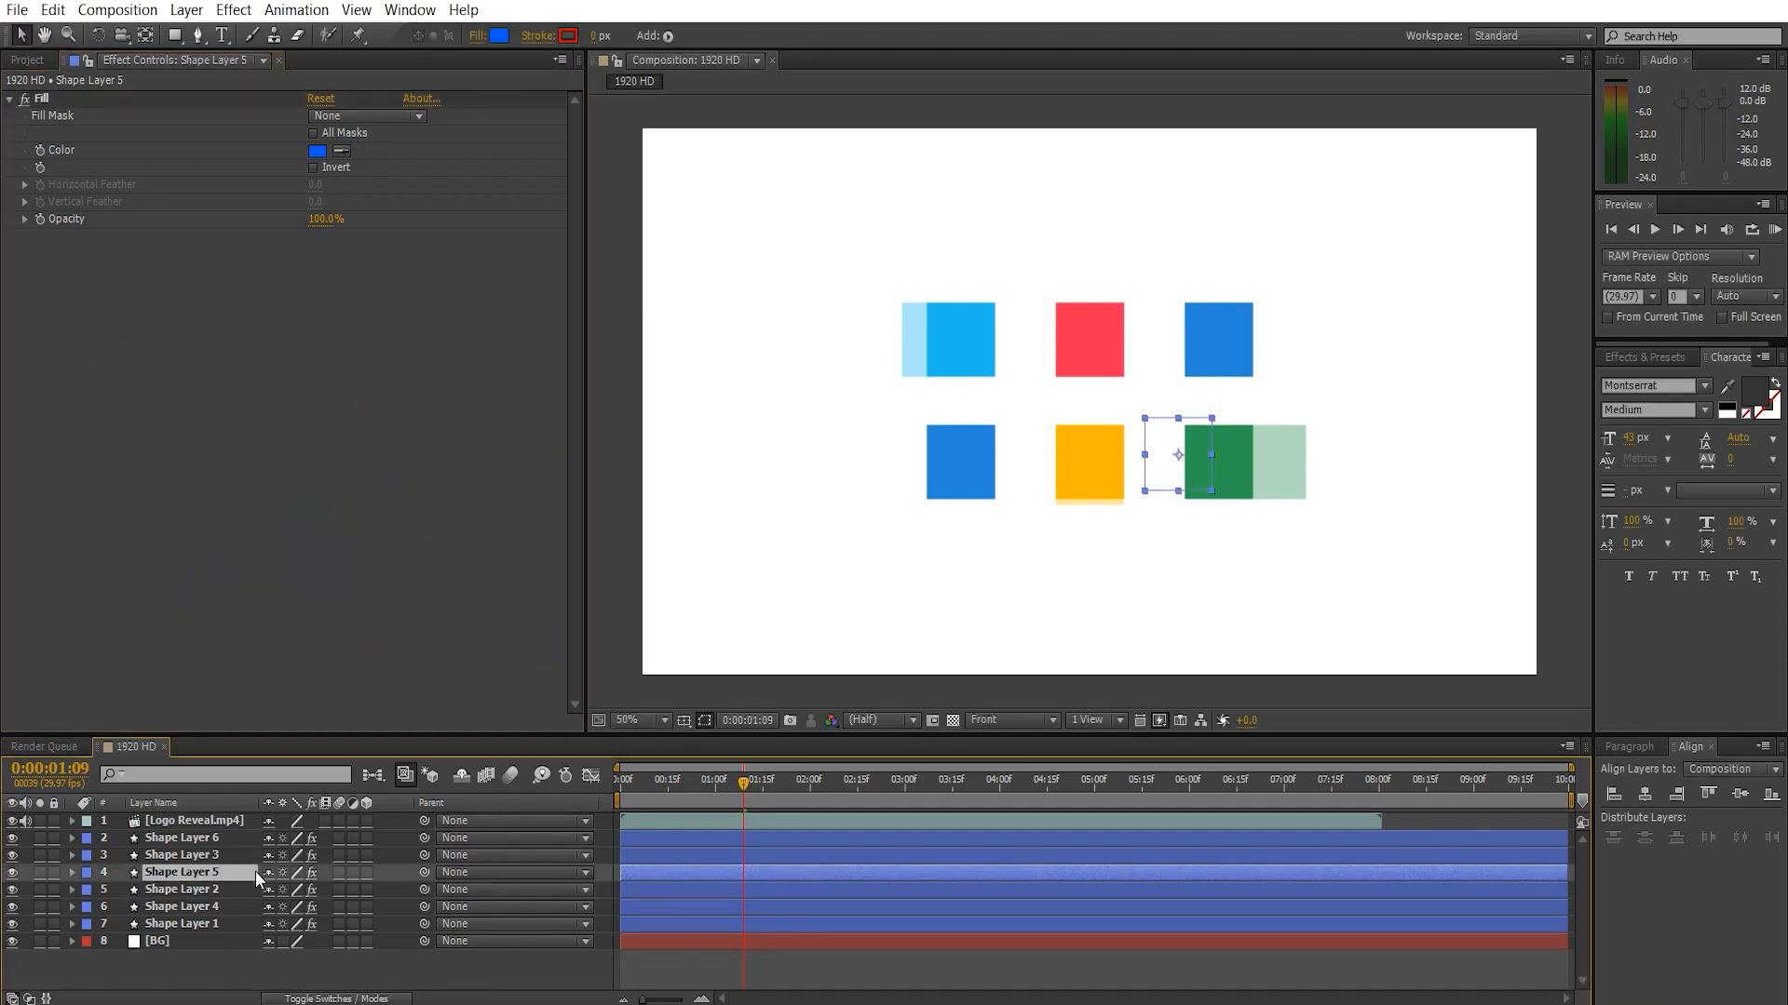
left_click(345, 151)
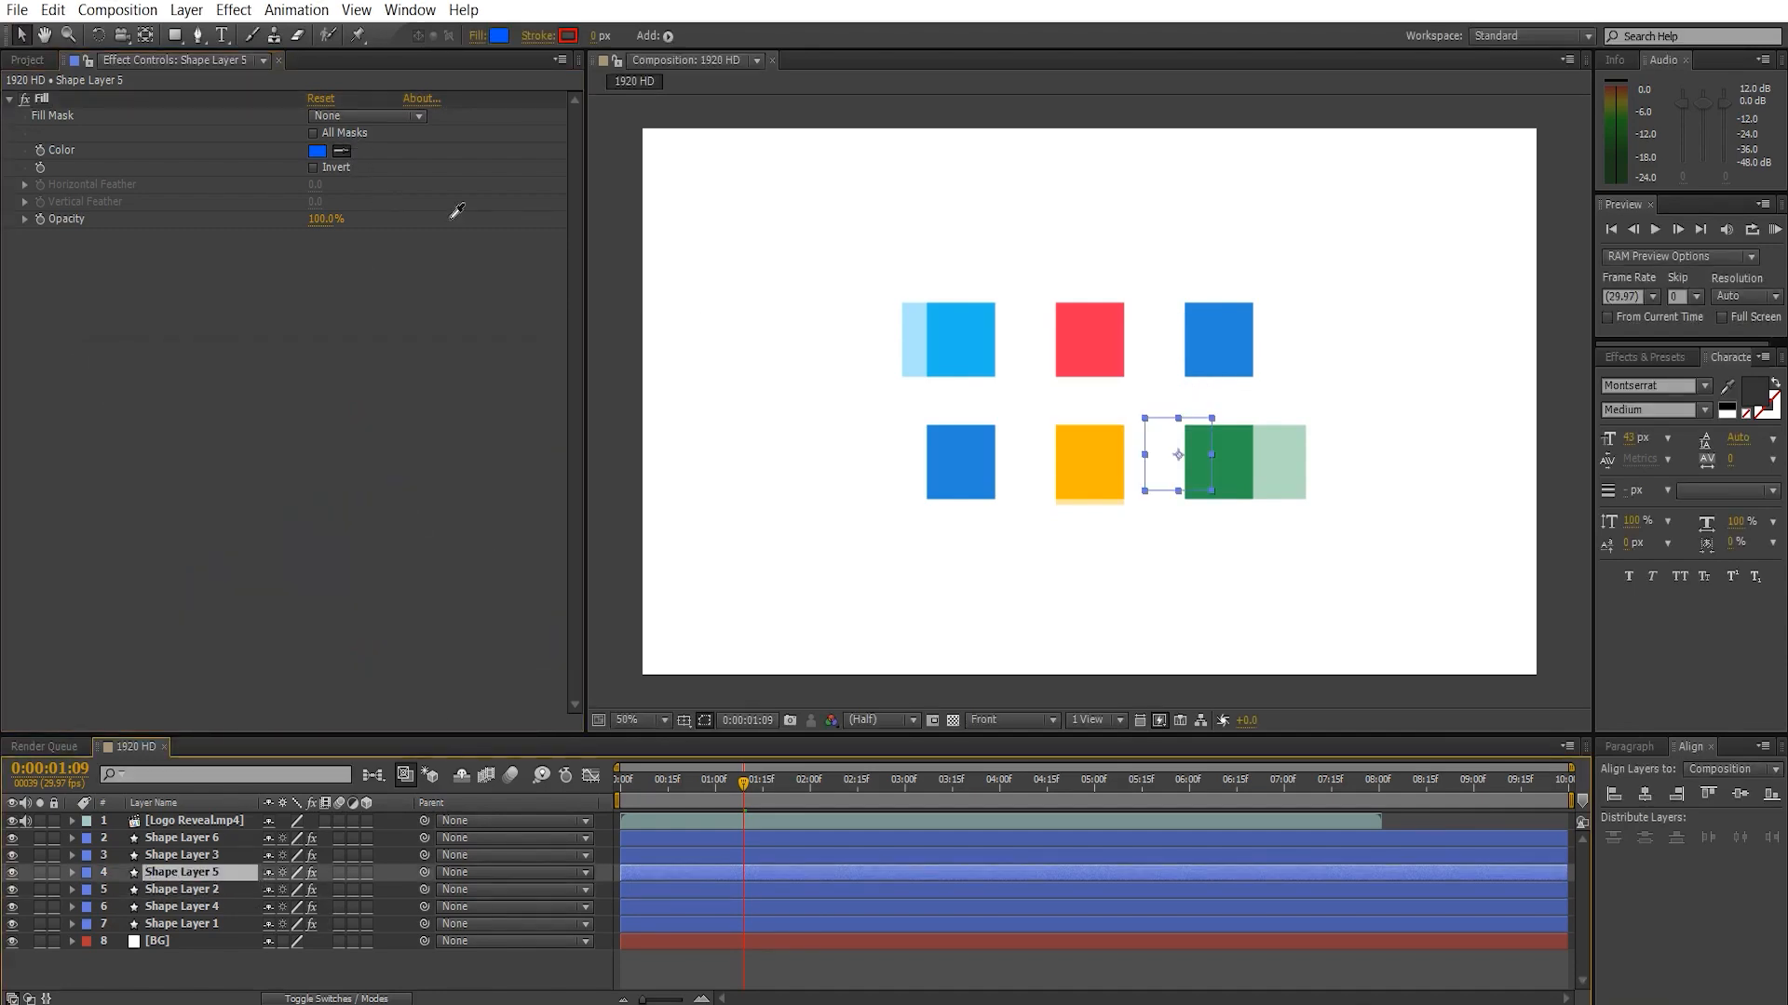
left_click(1221, 454)
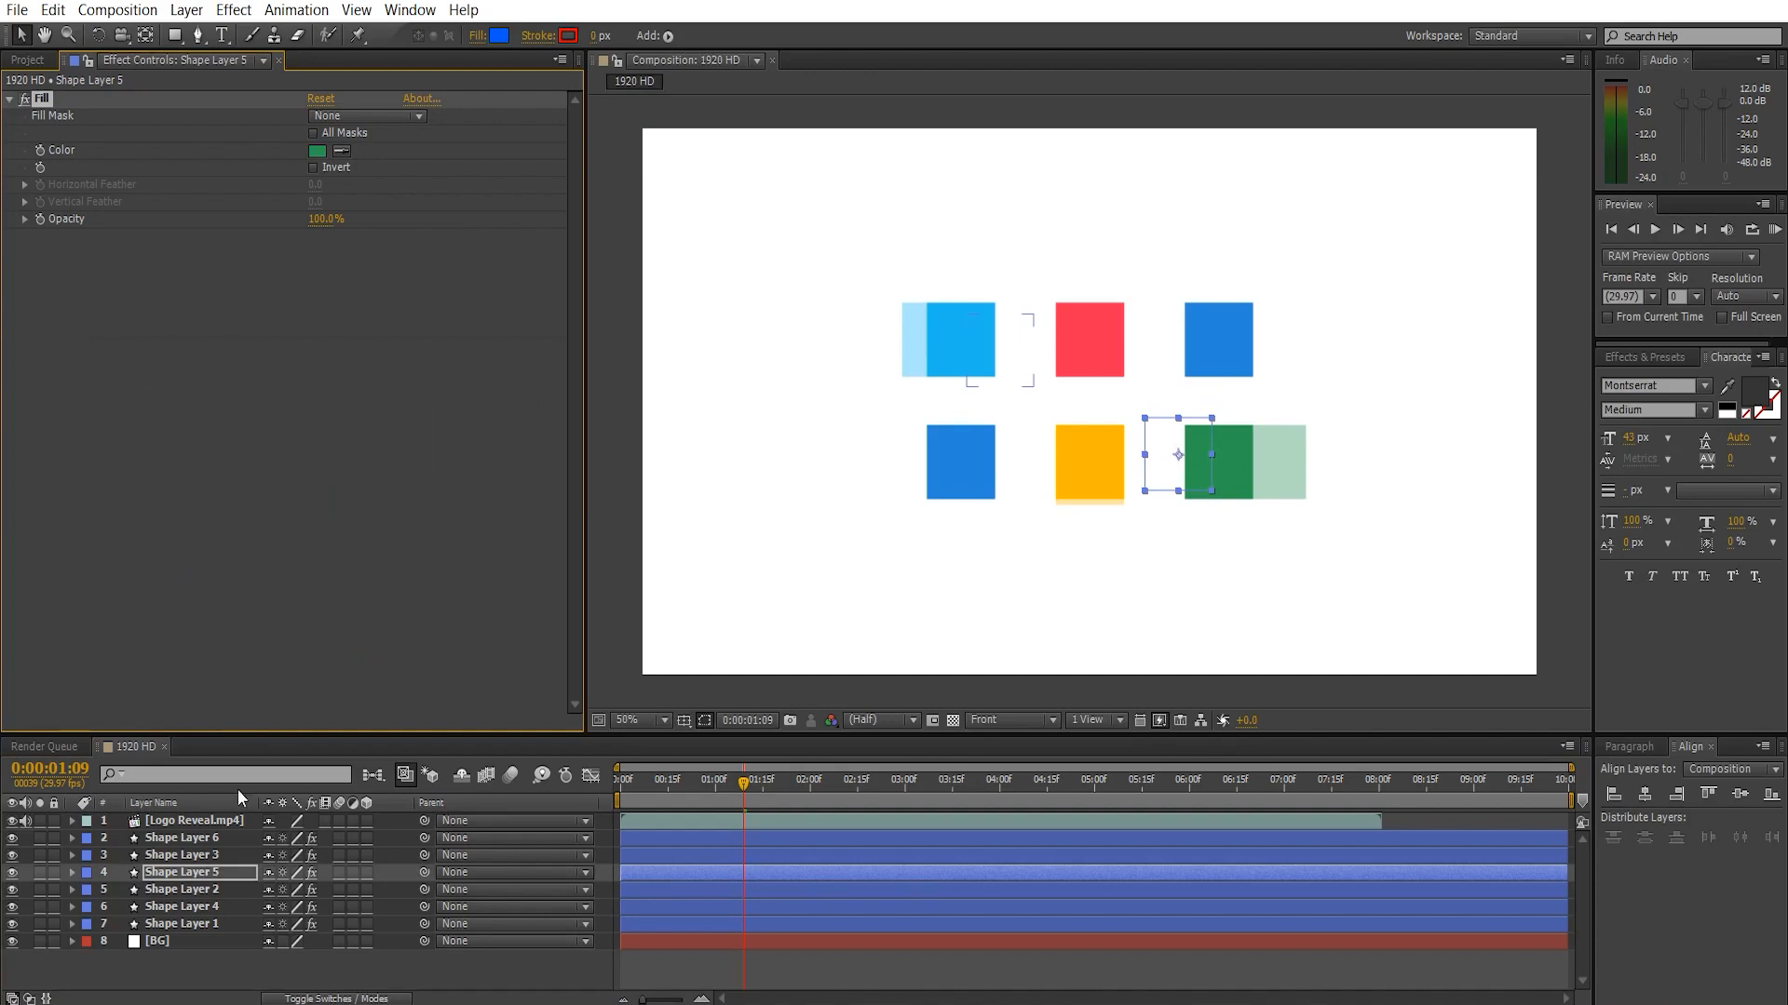
left_click(319, 150)
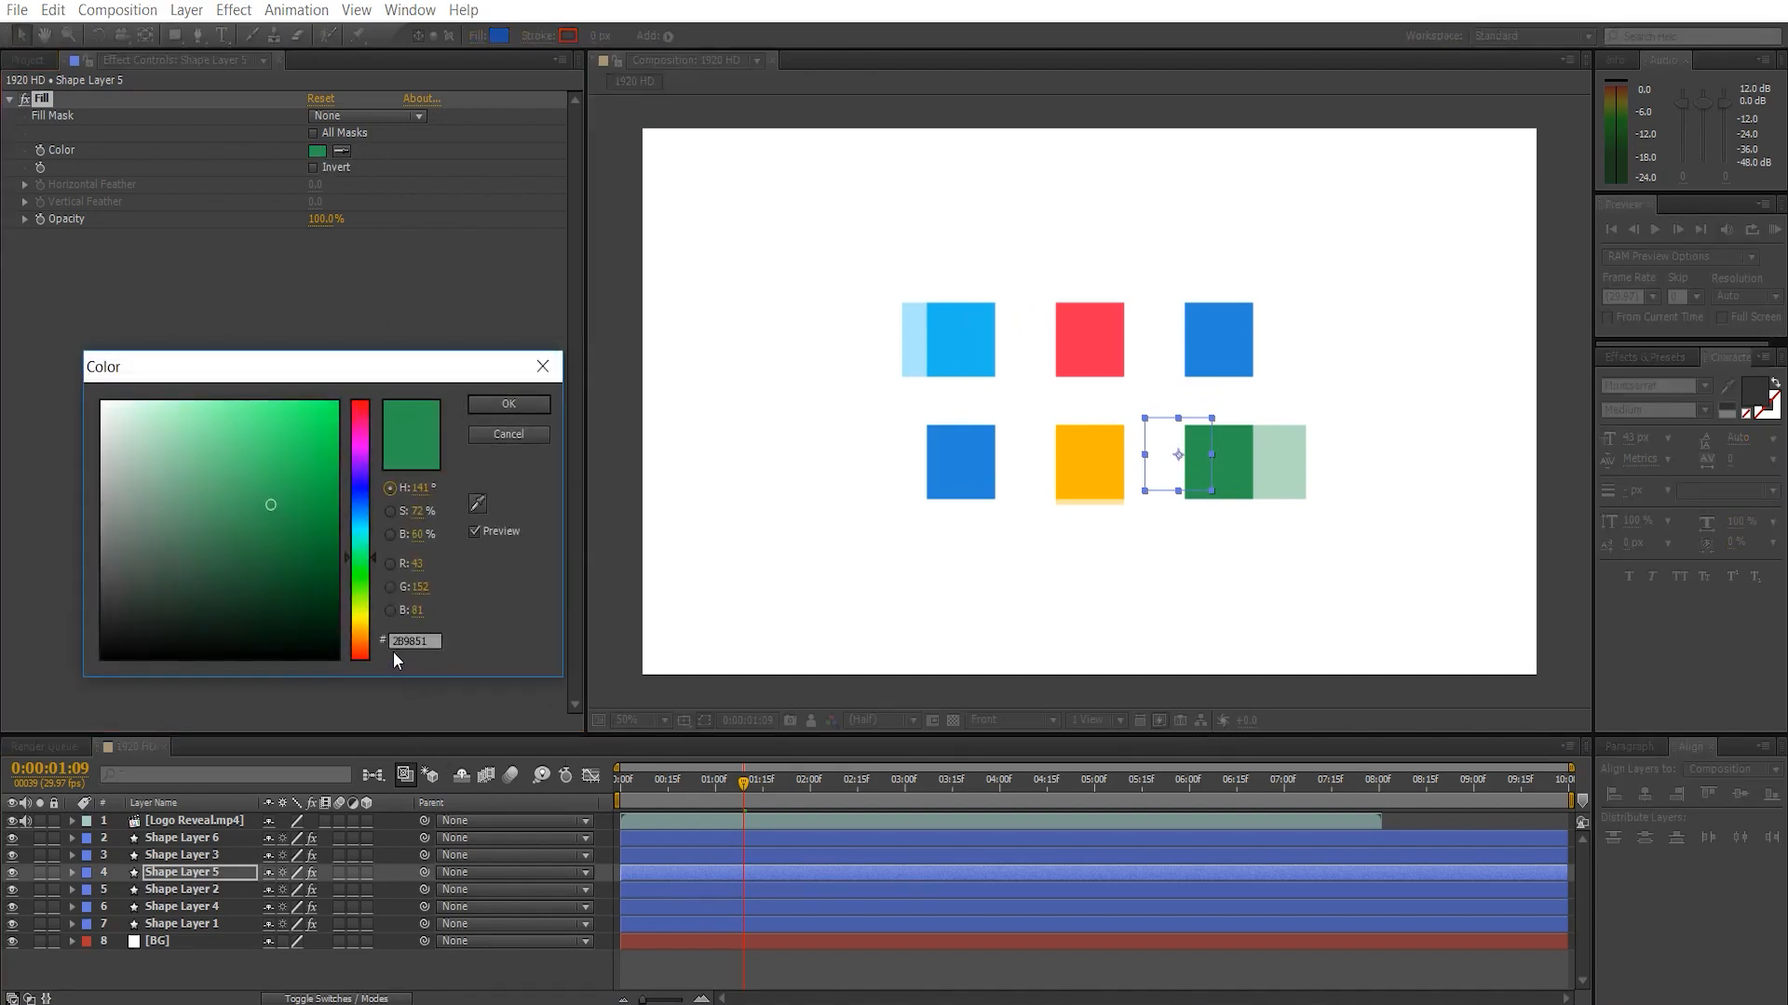
left_click(495, 406)
- Set Shape Layer 3's Fill color to the light blue #1DB8EF sampled from the upper left square of the Logo Reveal footage
left_click(210, 861)
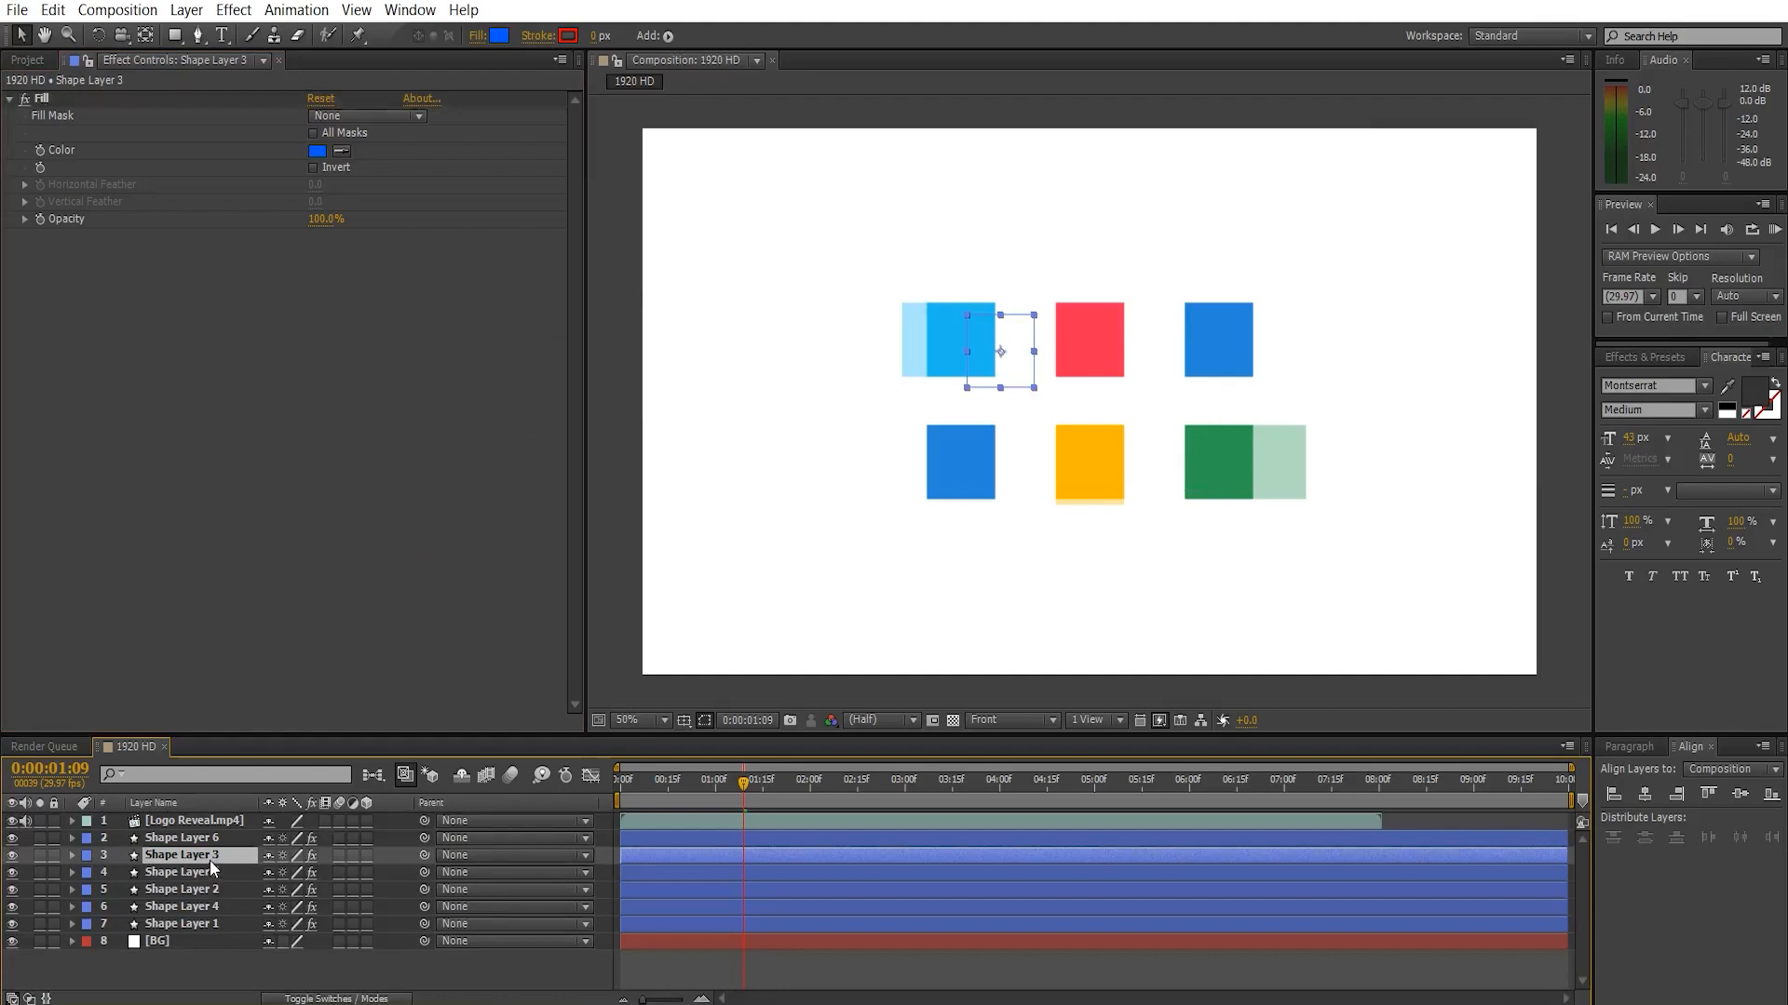
left_click(341, 151)
left_click(955, 326)
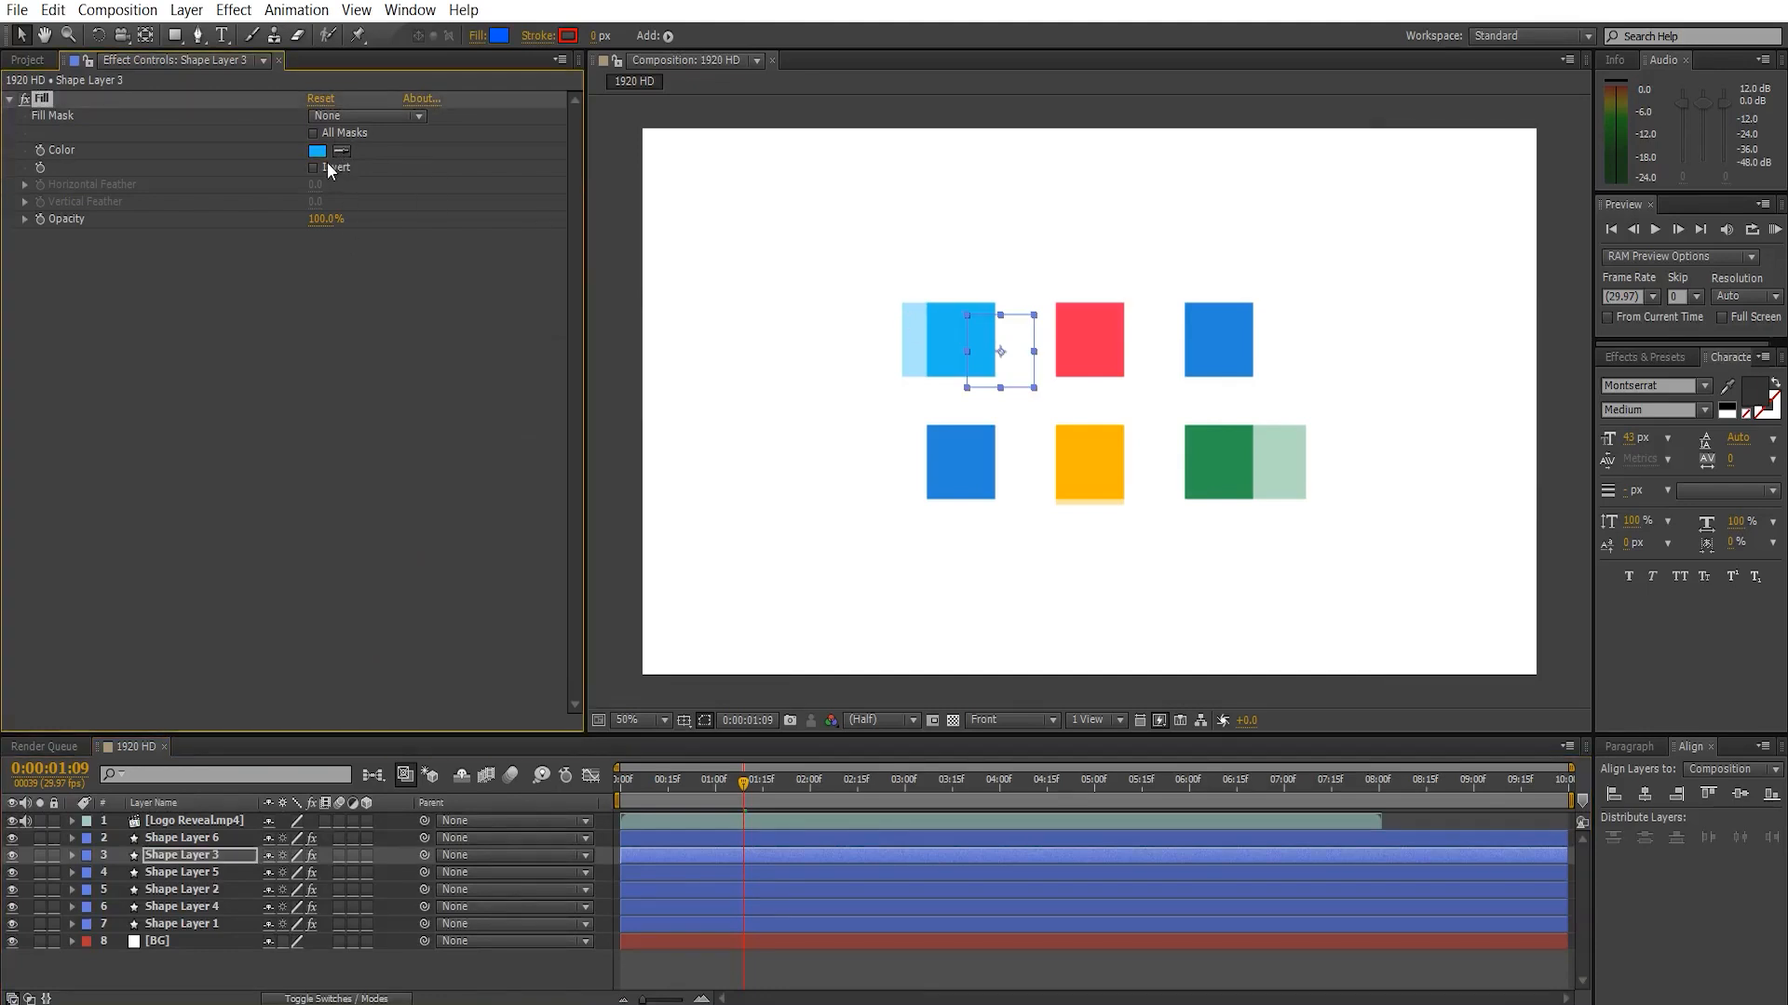
left_click(319, 152)
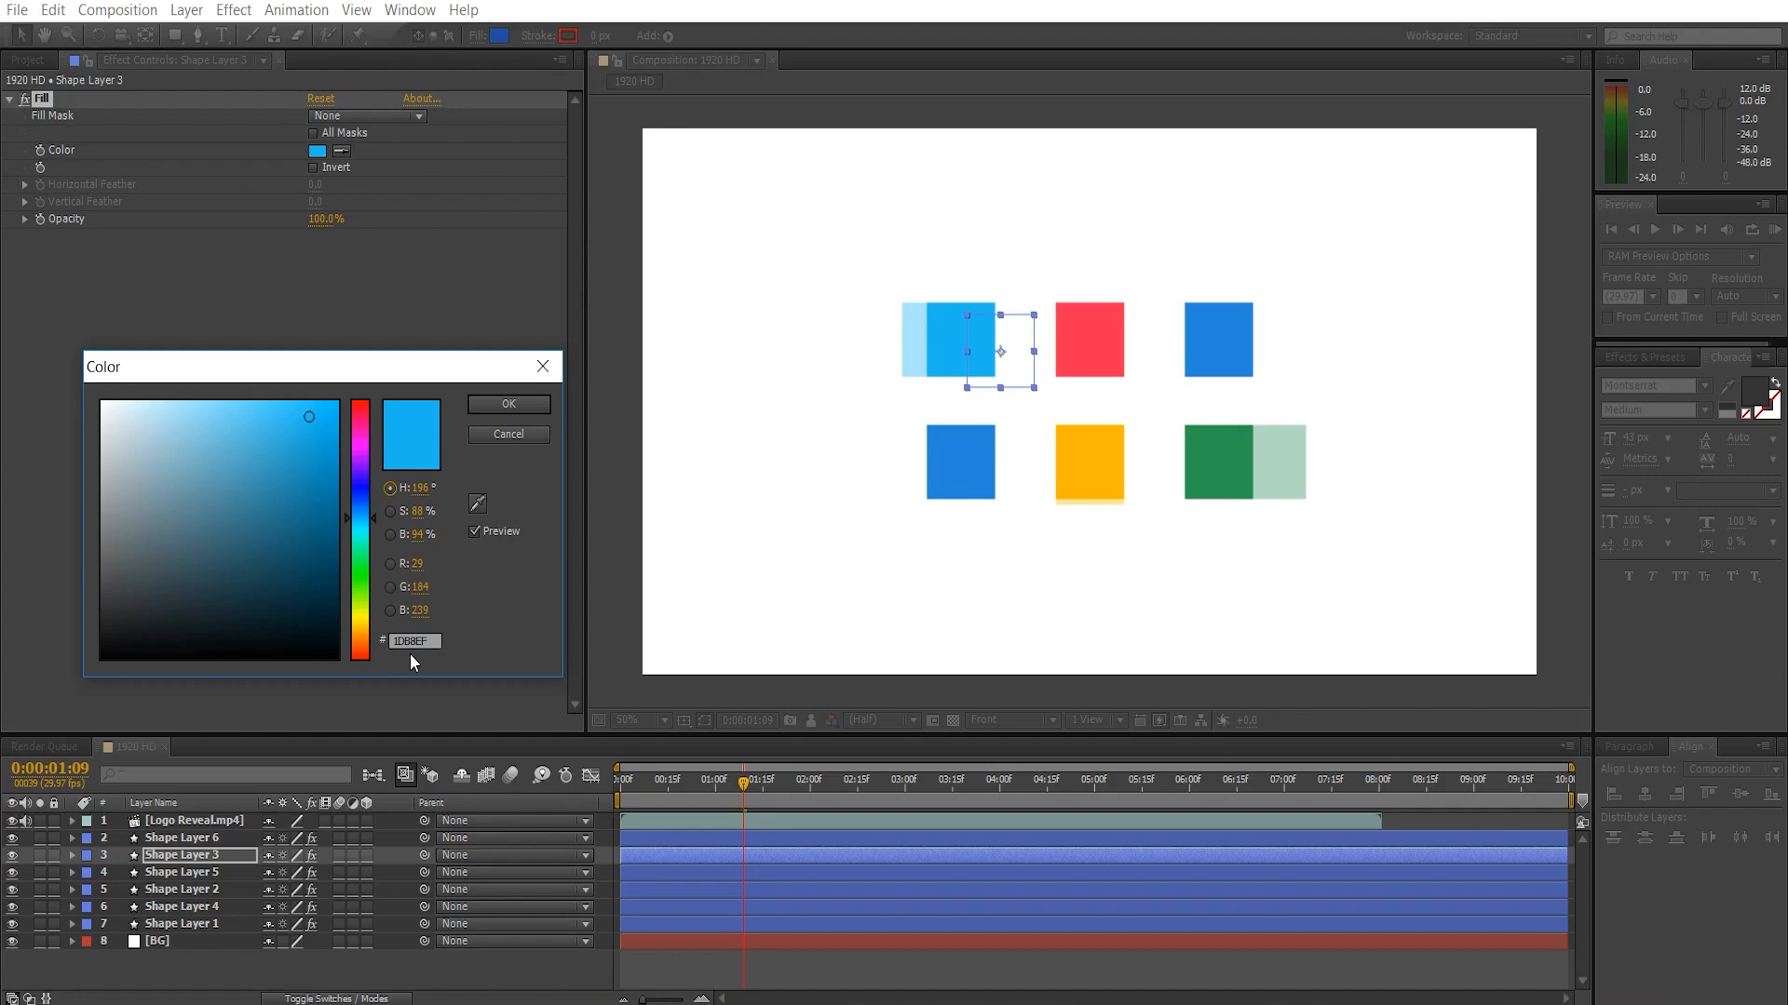
left_click(531, 402)
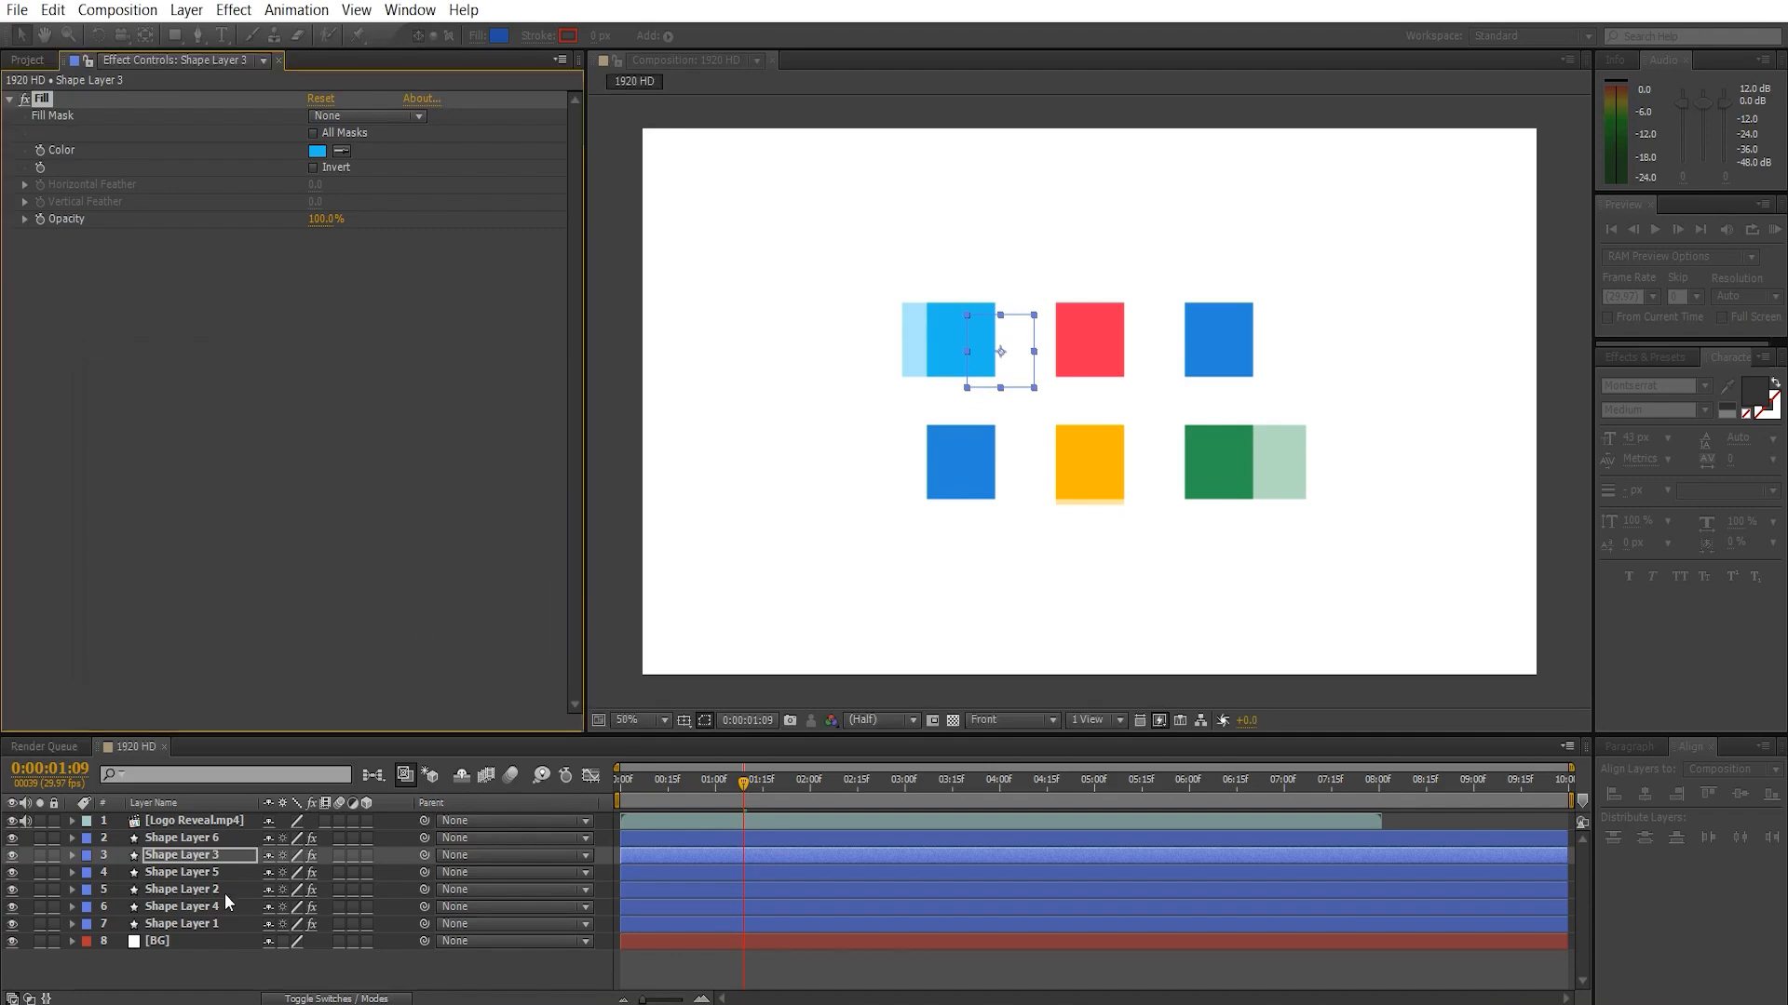
- Set Shape Layer 6's Fill color to the blue #2685DA sampled from the lower left square of the Logo Reveal footage
left_click(182, 840)
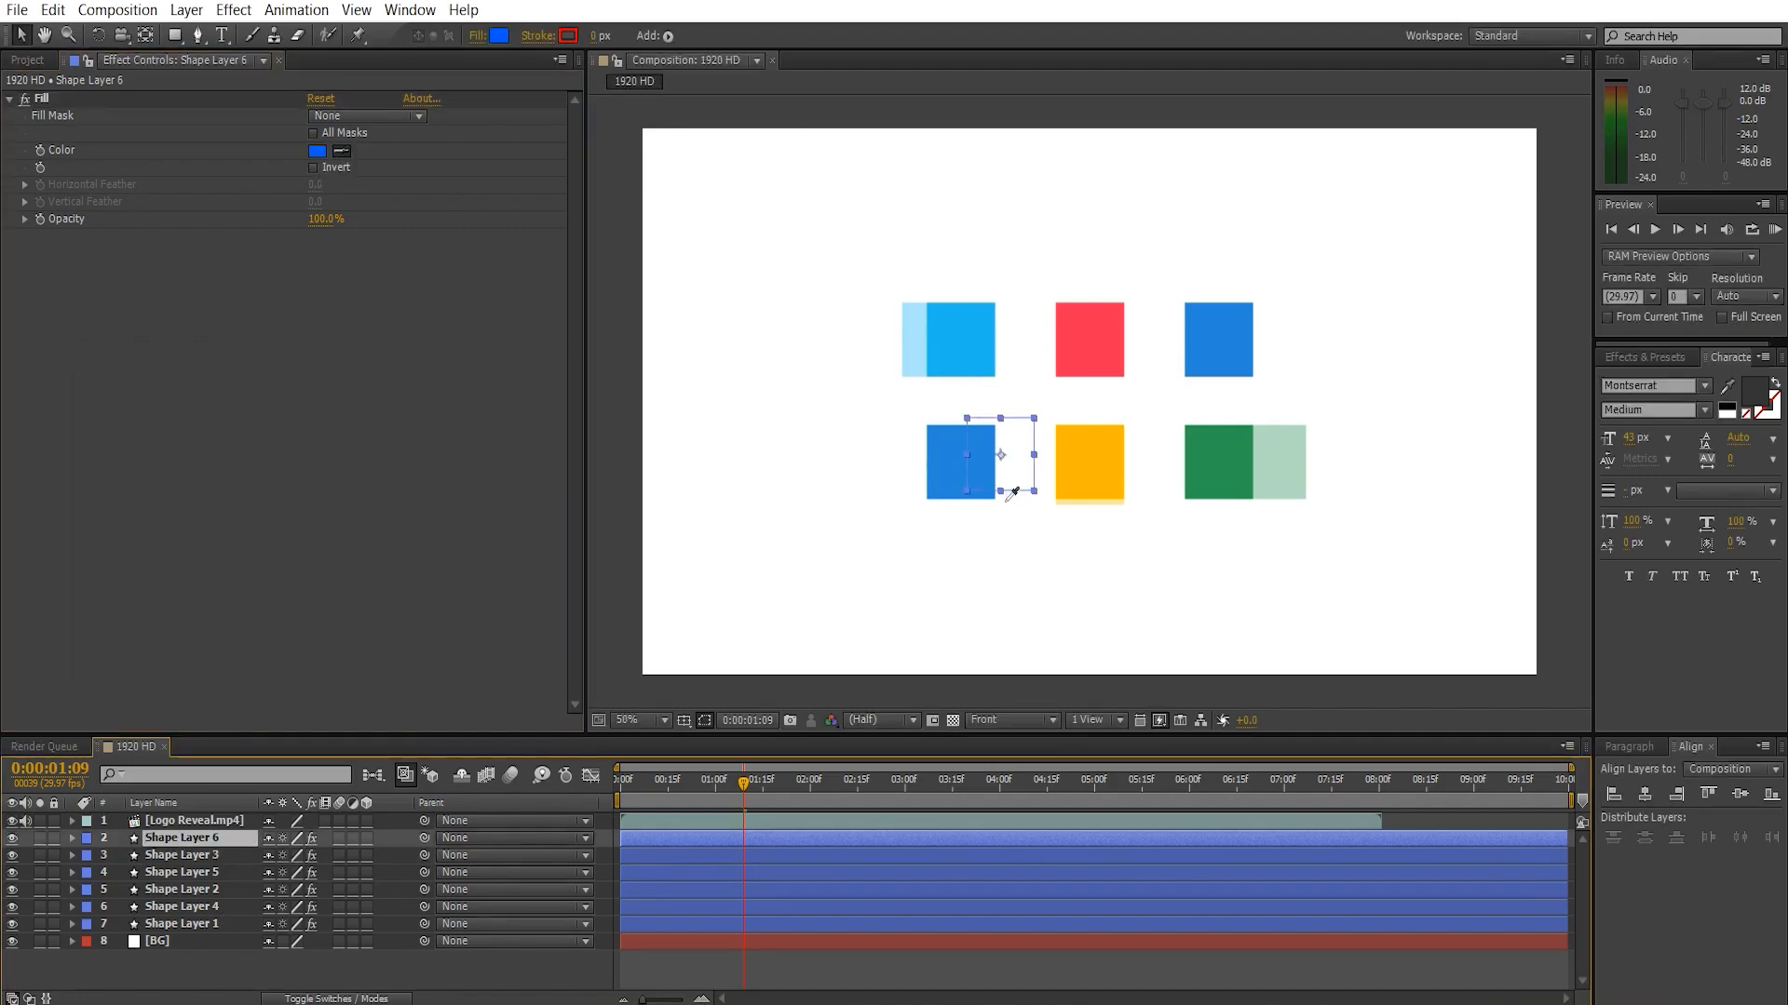
left_click(313, 308)
left_click(320, 151)
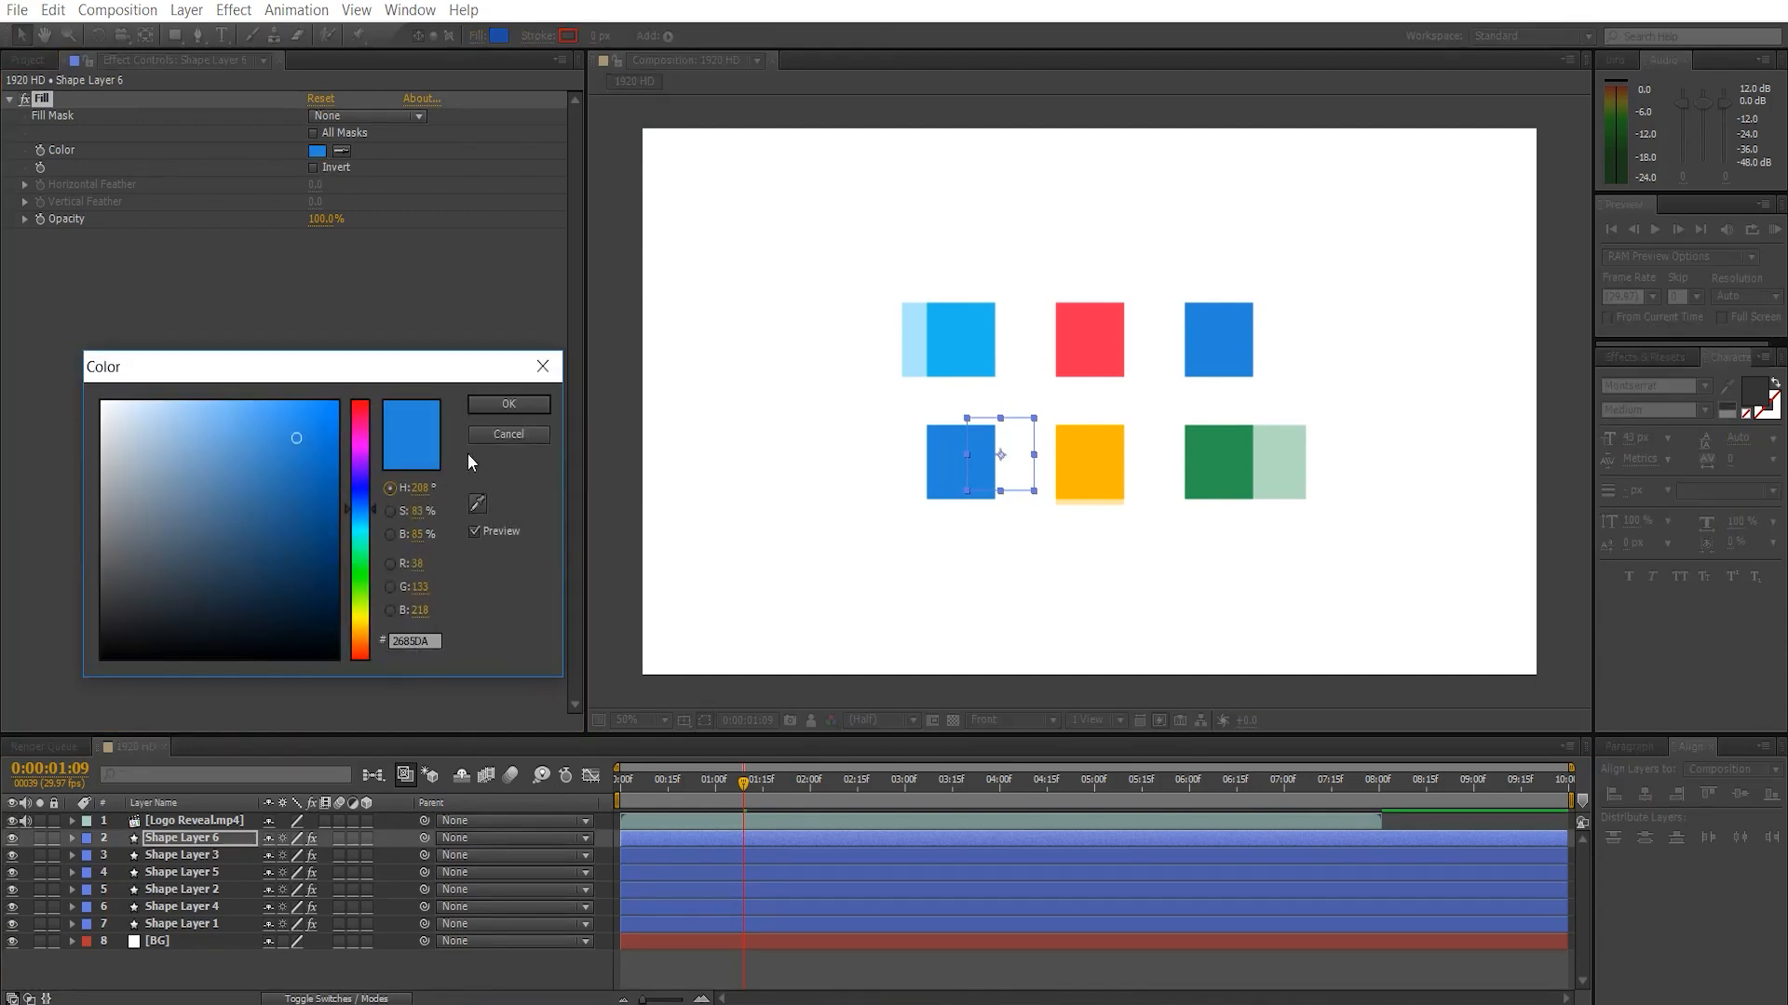
left_click(494, 408)
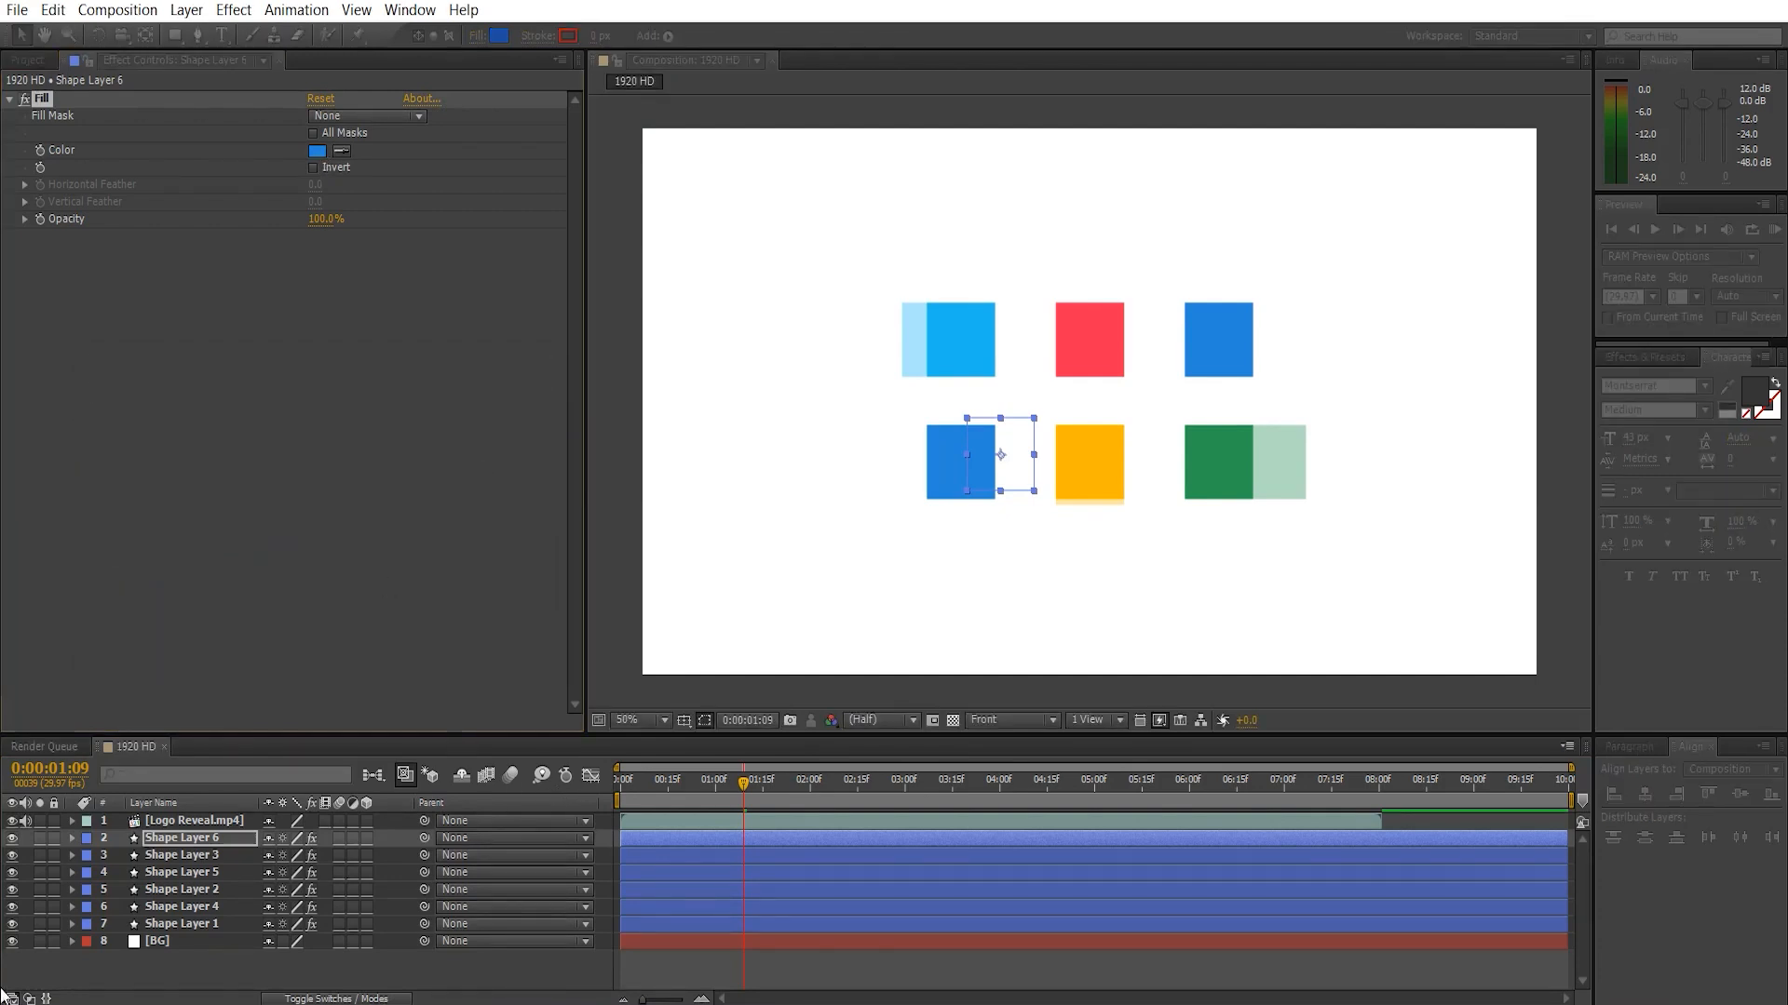
- Show the Title/Action Safe guides, compare the squares' spacing with the Logo Reveal footage, and leave the footage layer hidden
left_click(17, 821)
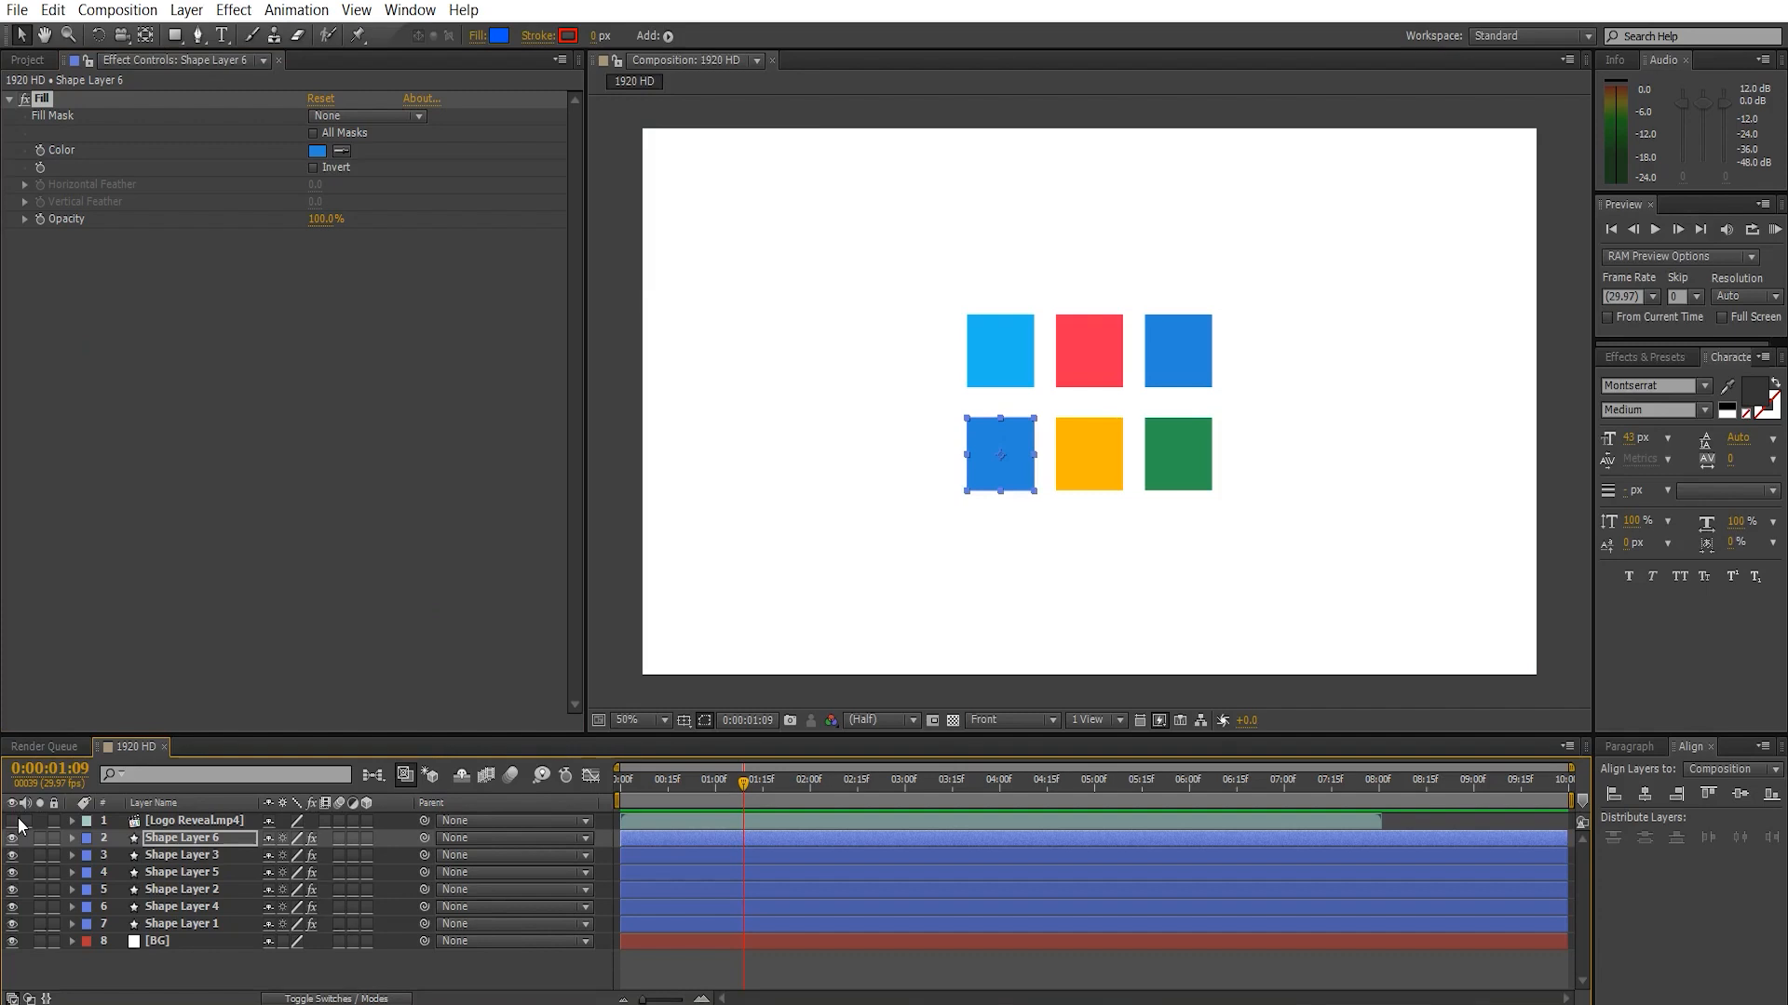
left_click(354, 977)
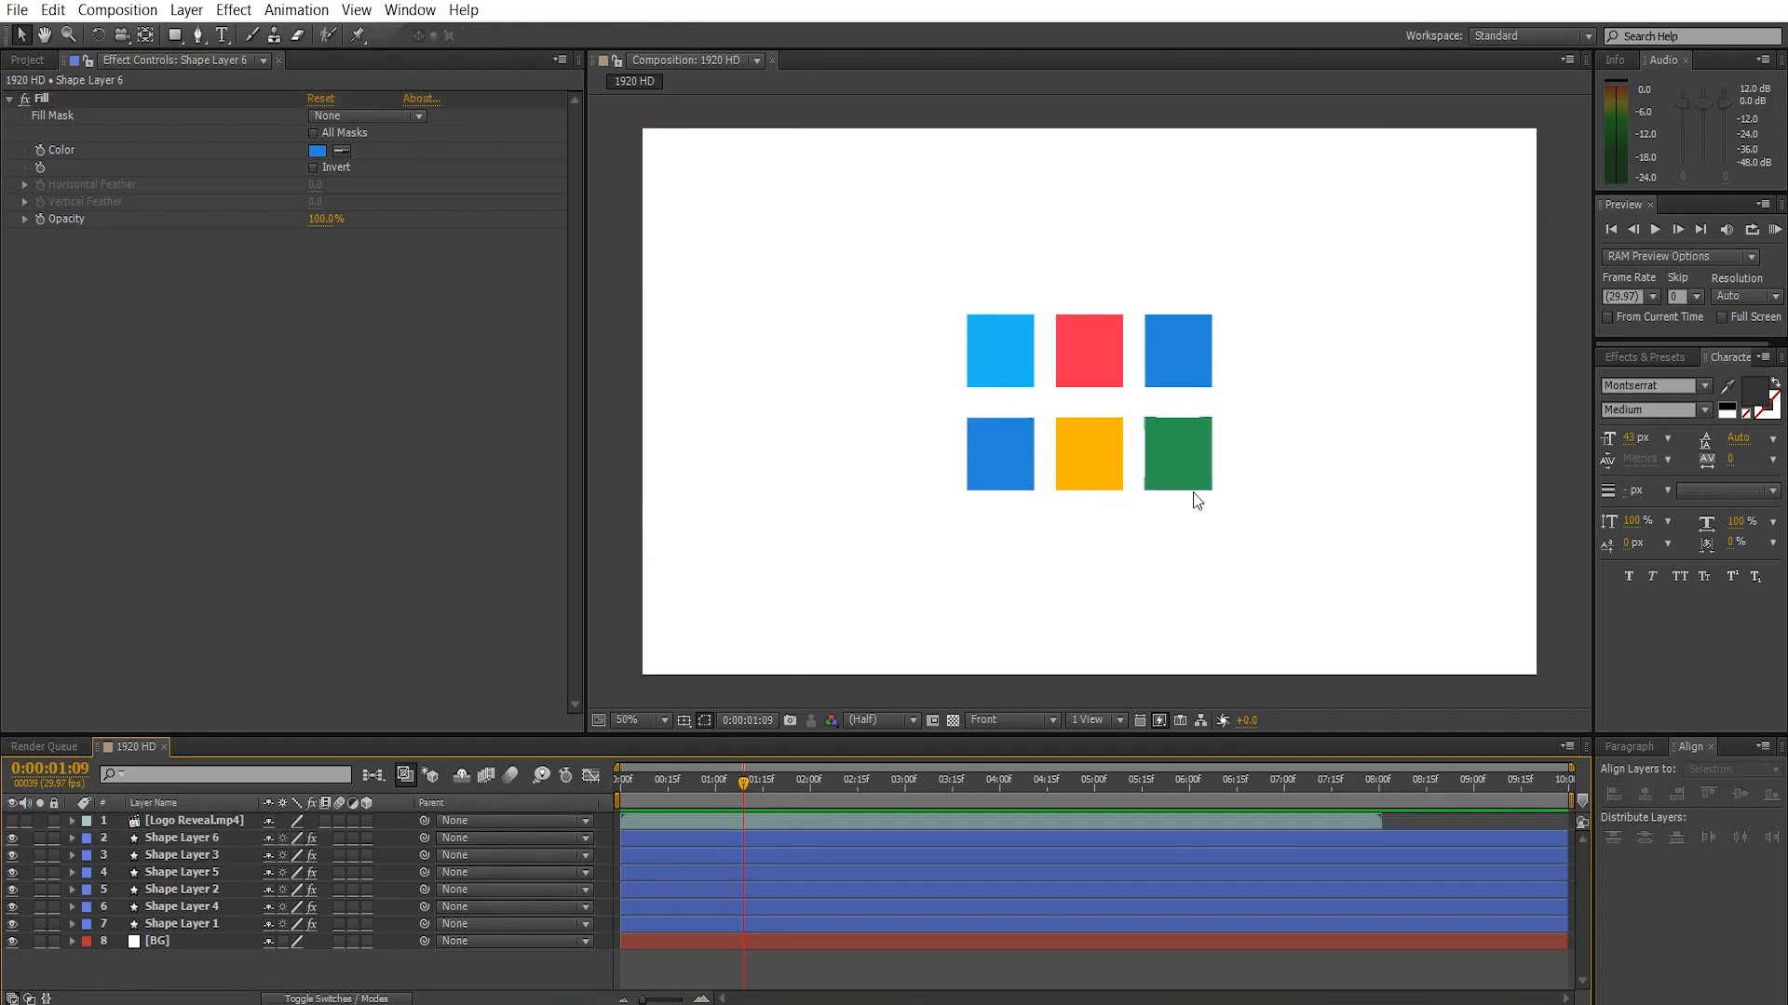
left_click(703, 723)
left_click(693, 733)
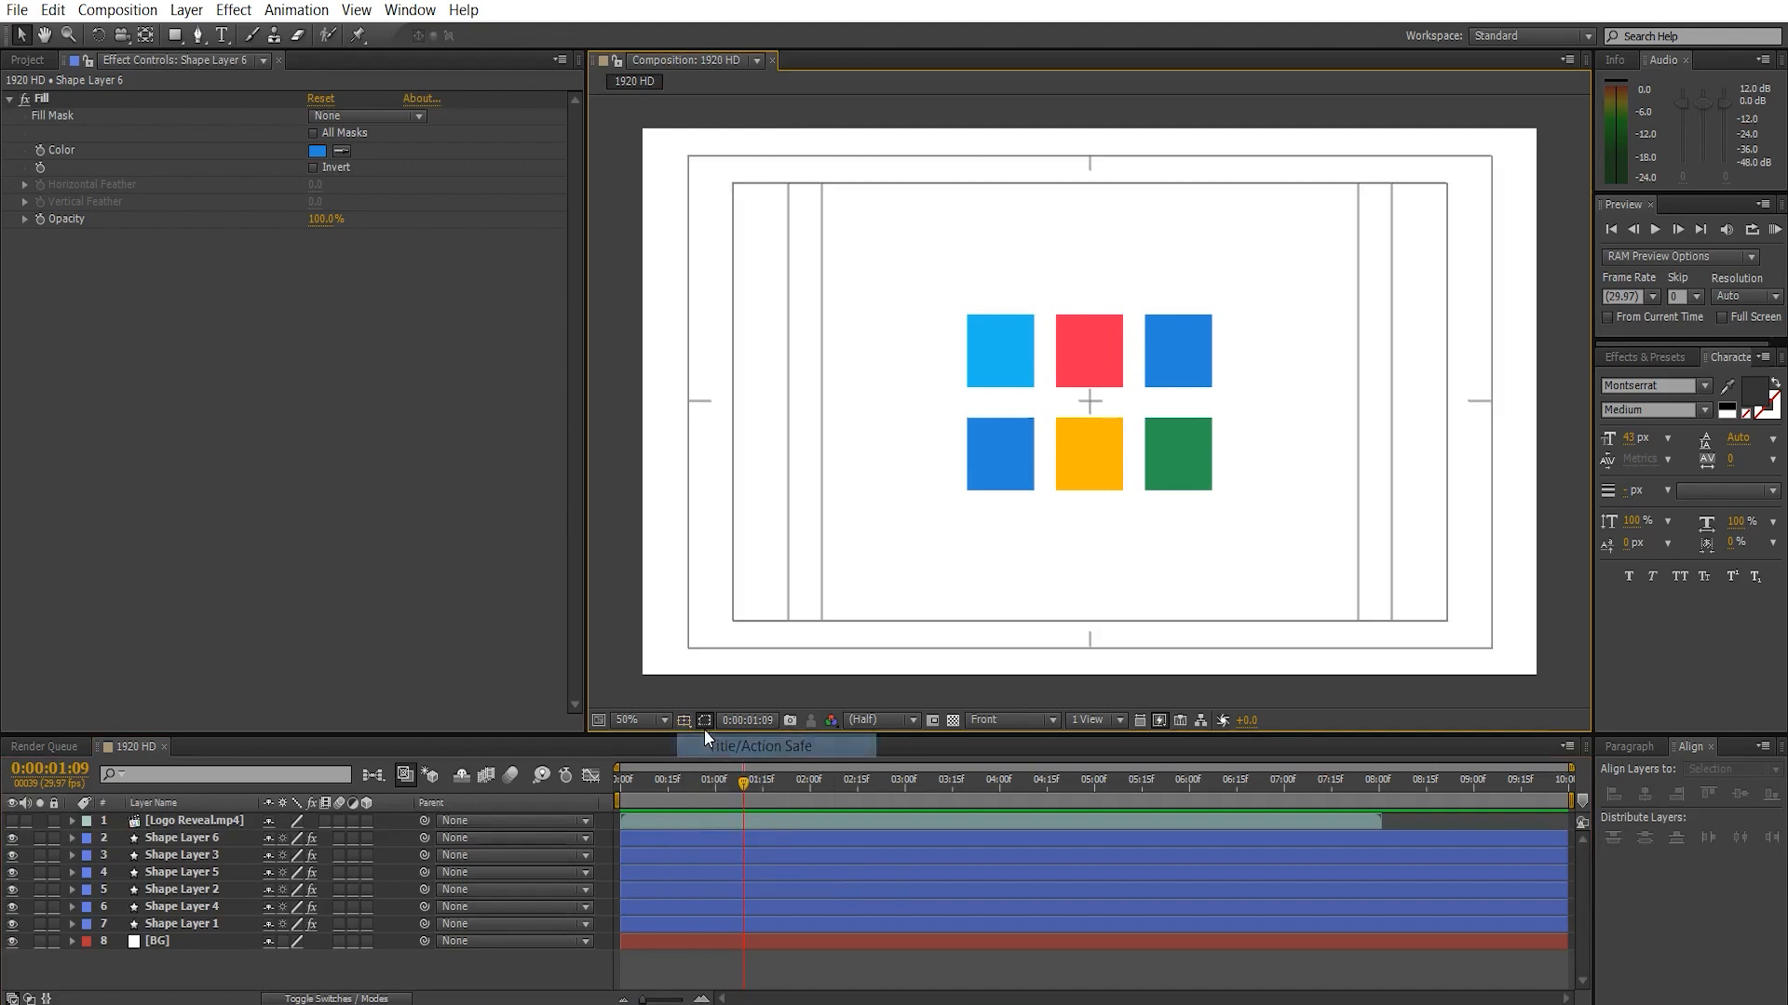
left_click(13, 821)
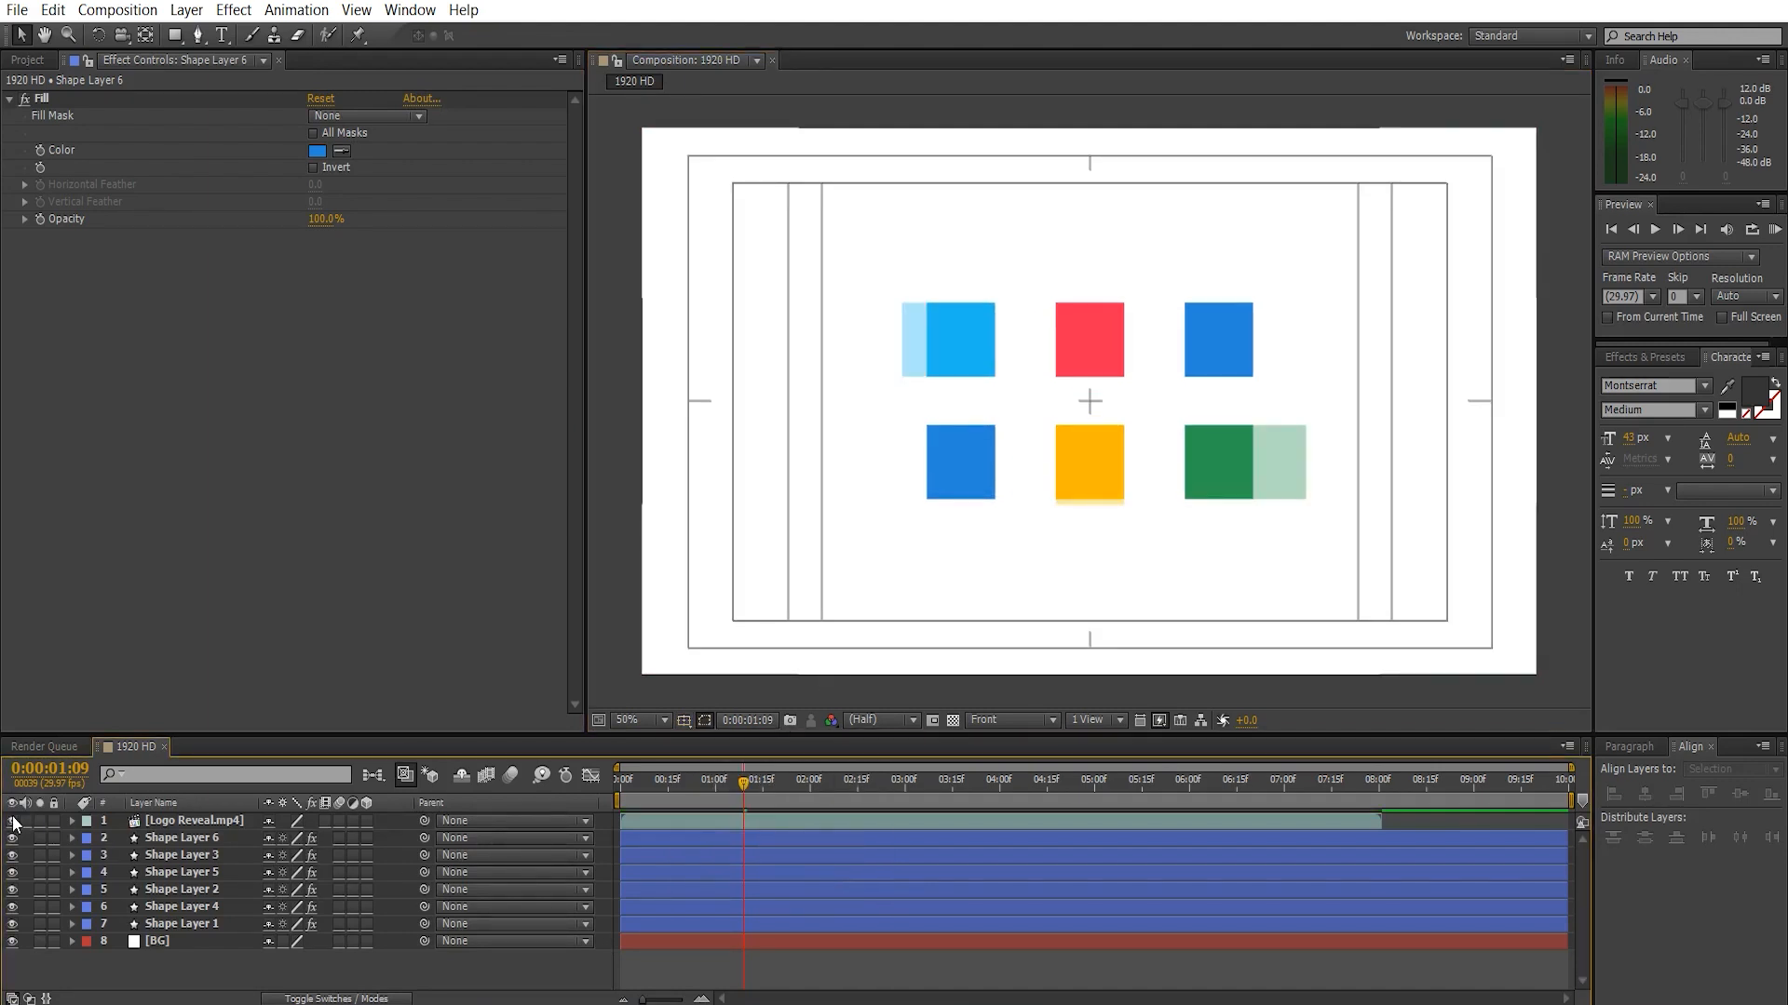
left_click(12, 822)
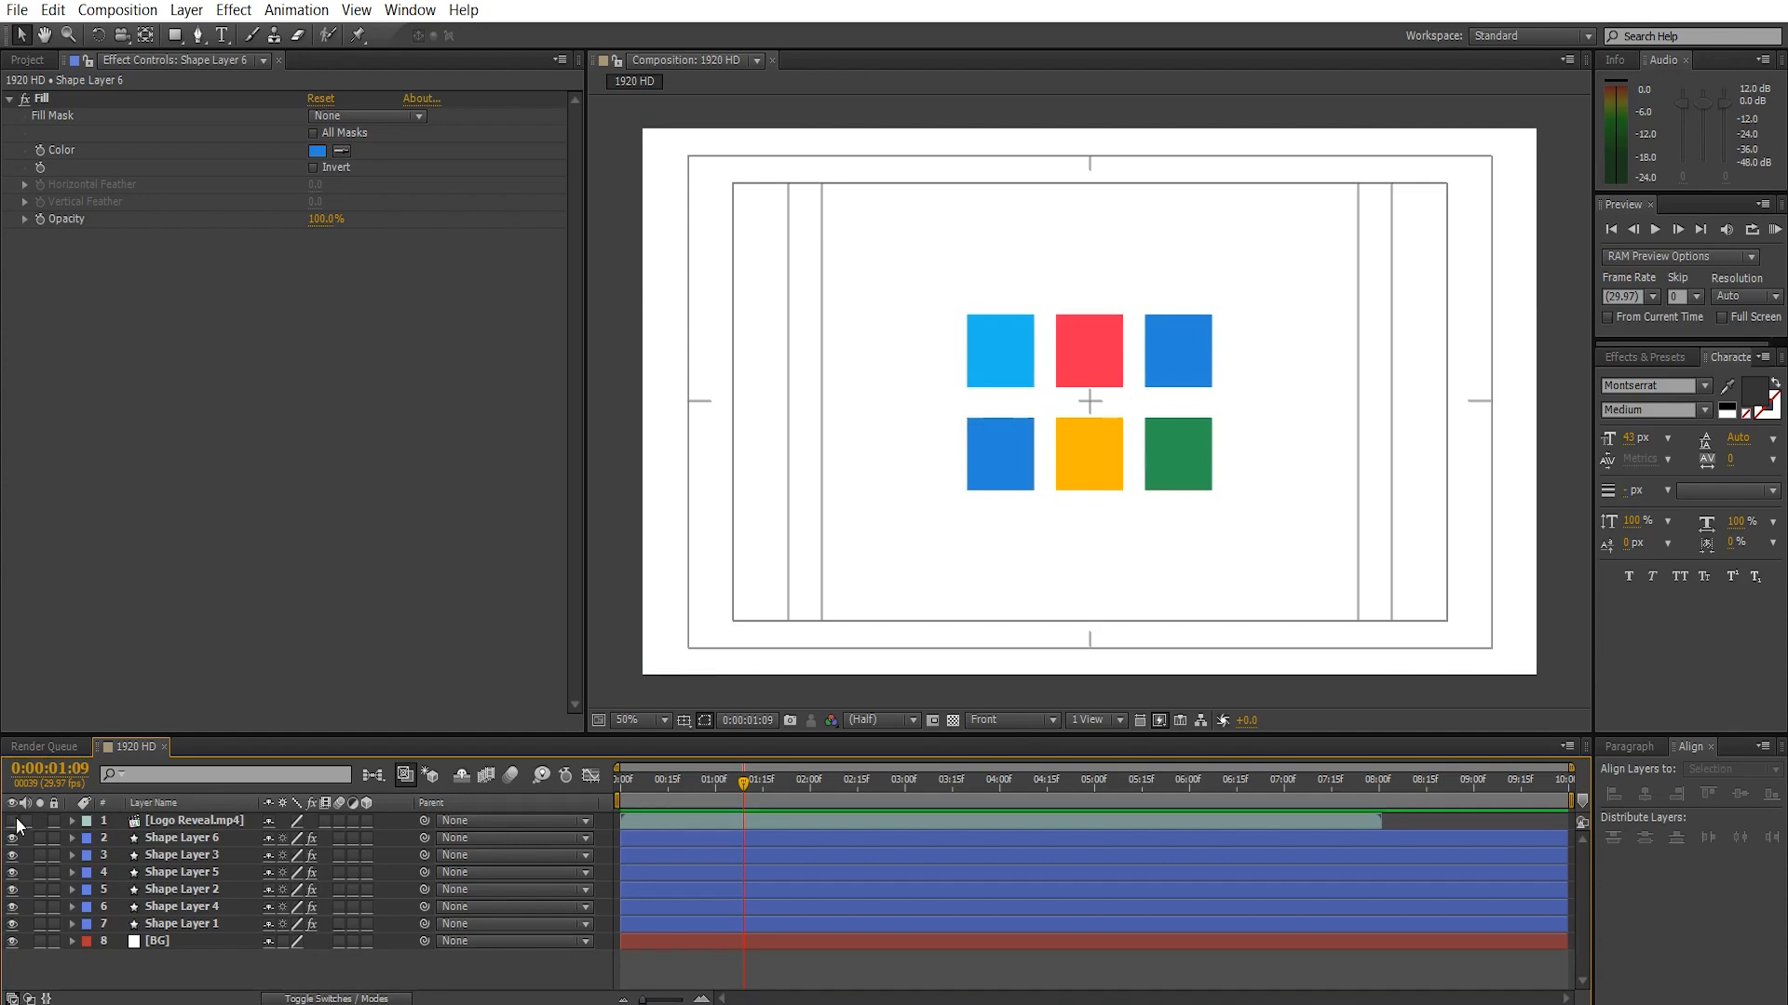
- Move the light blue upper square (Shape Layer 3) about 80 px outward to the left
left_click(1017, 356)
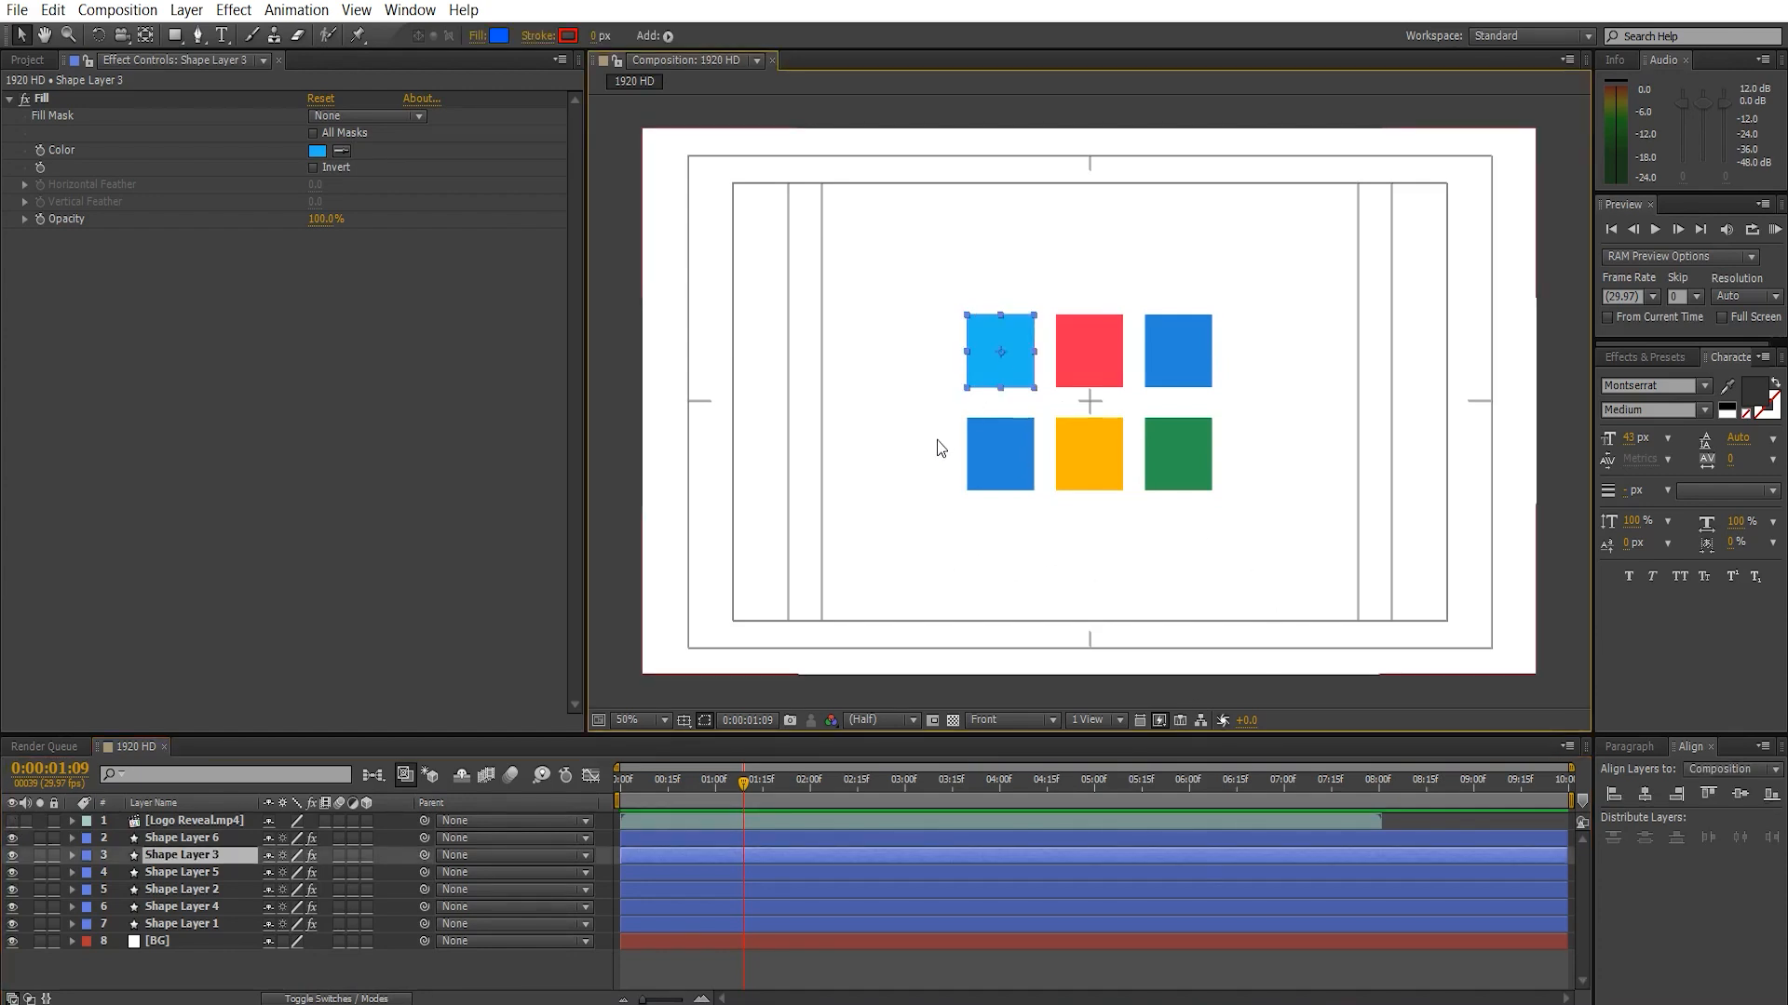
key("shift+Left")
key("shift+Left")
key("shift+Left")
key("shift+Left")
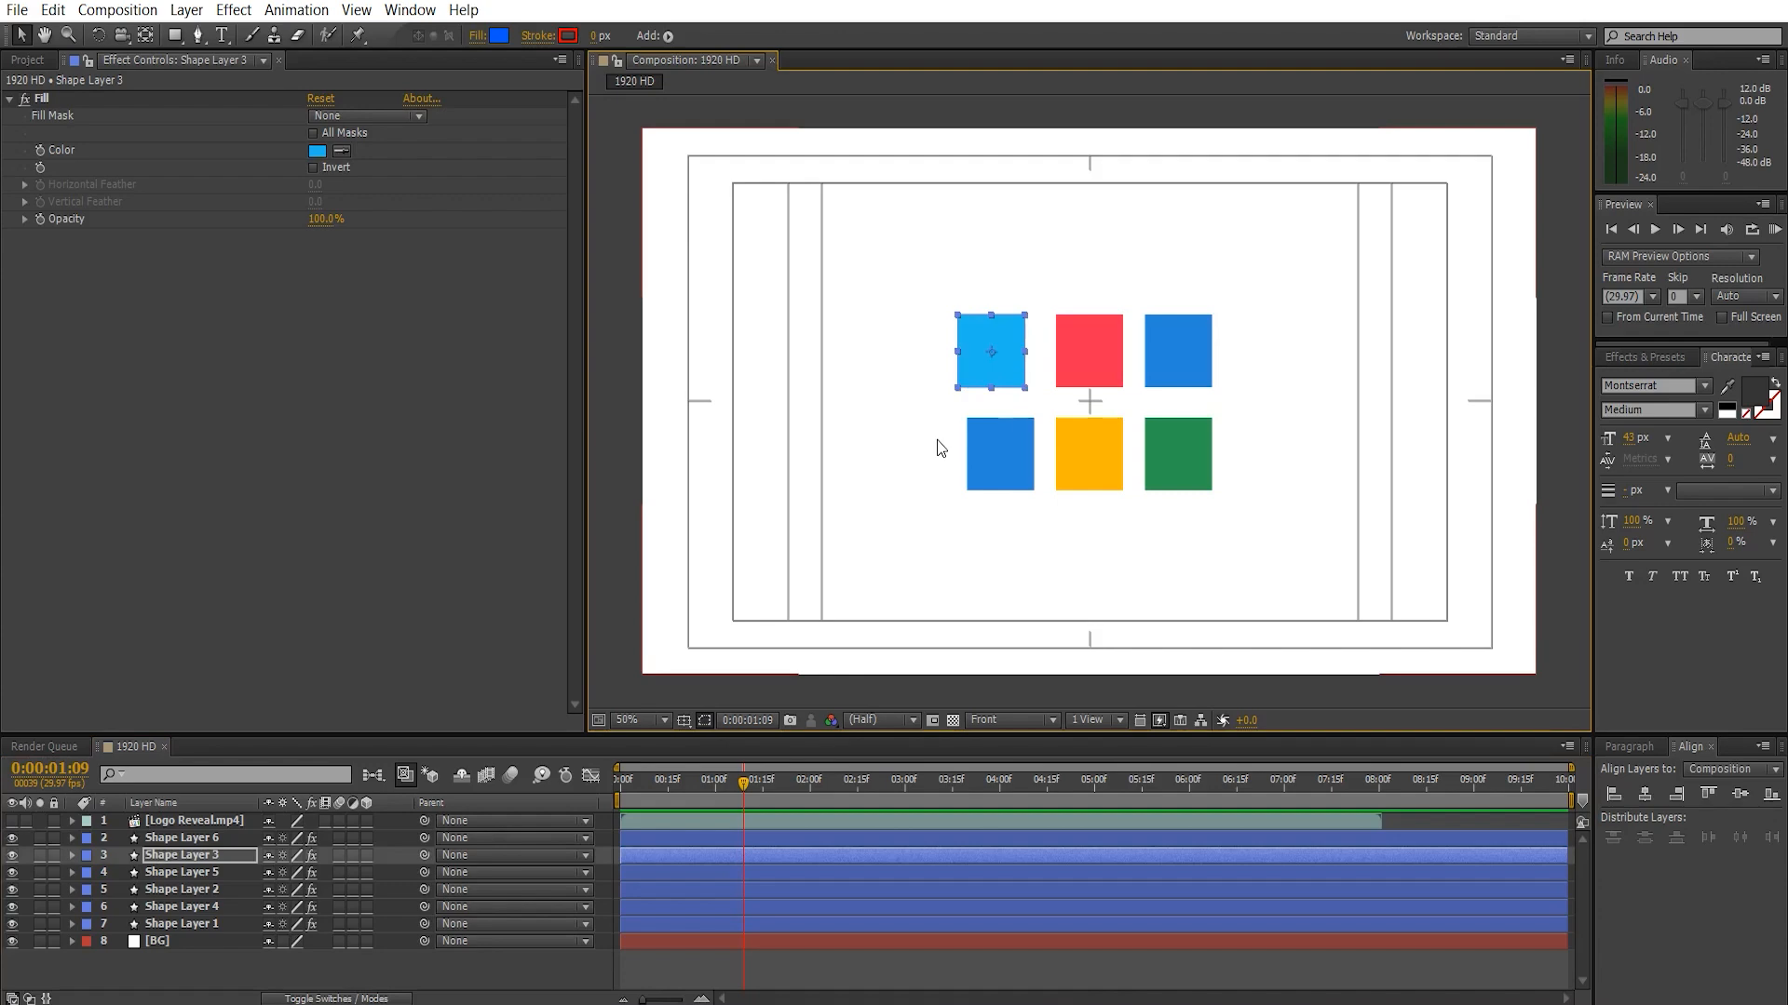
key("shift+Left")
key("shift+Left")
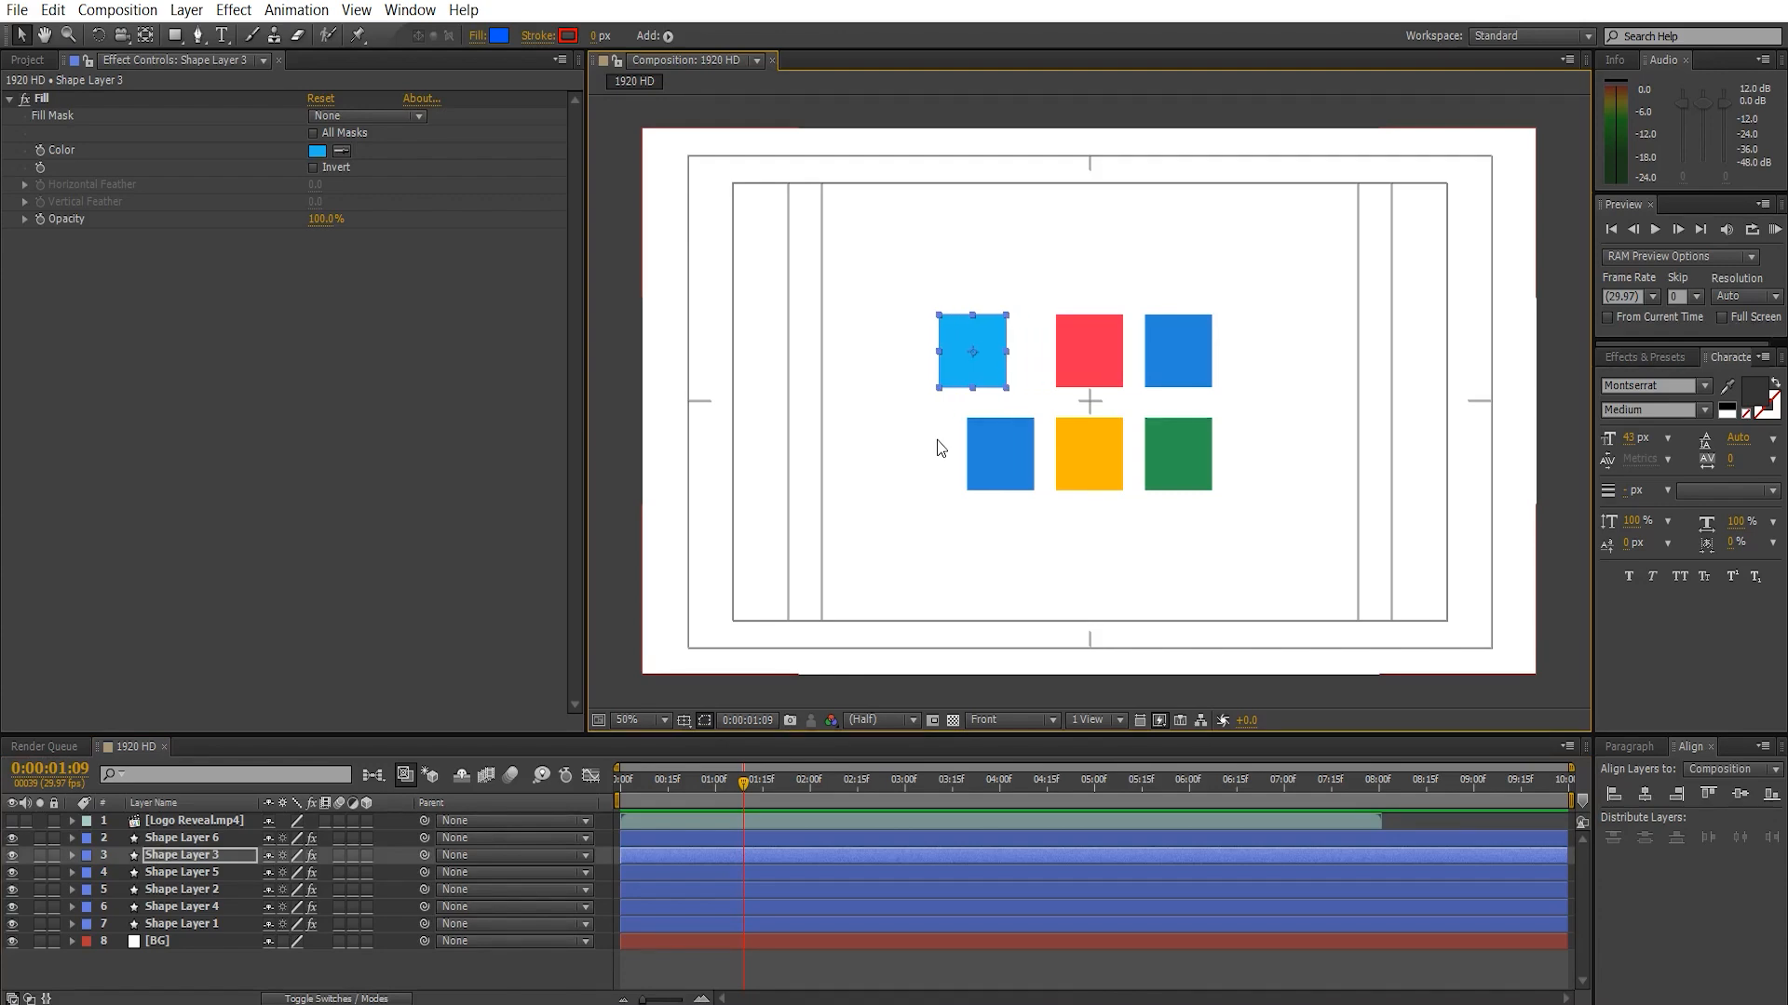
key("shift+Left")
key("shift+Left")
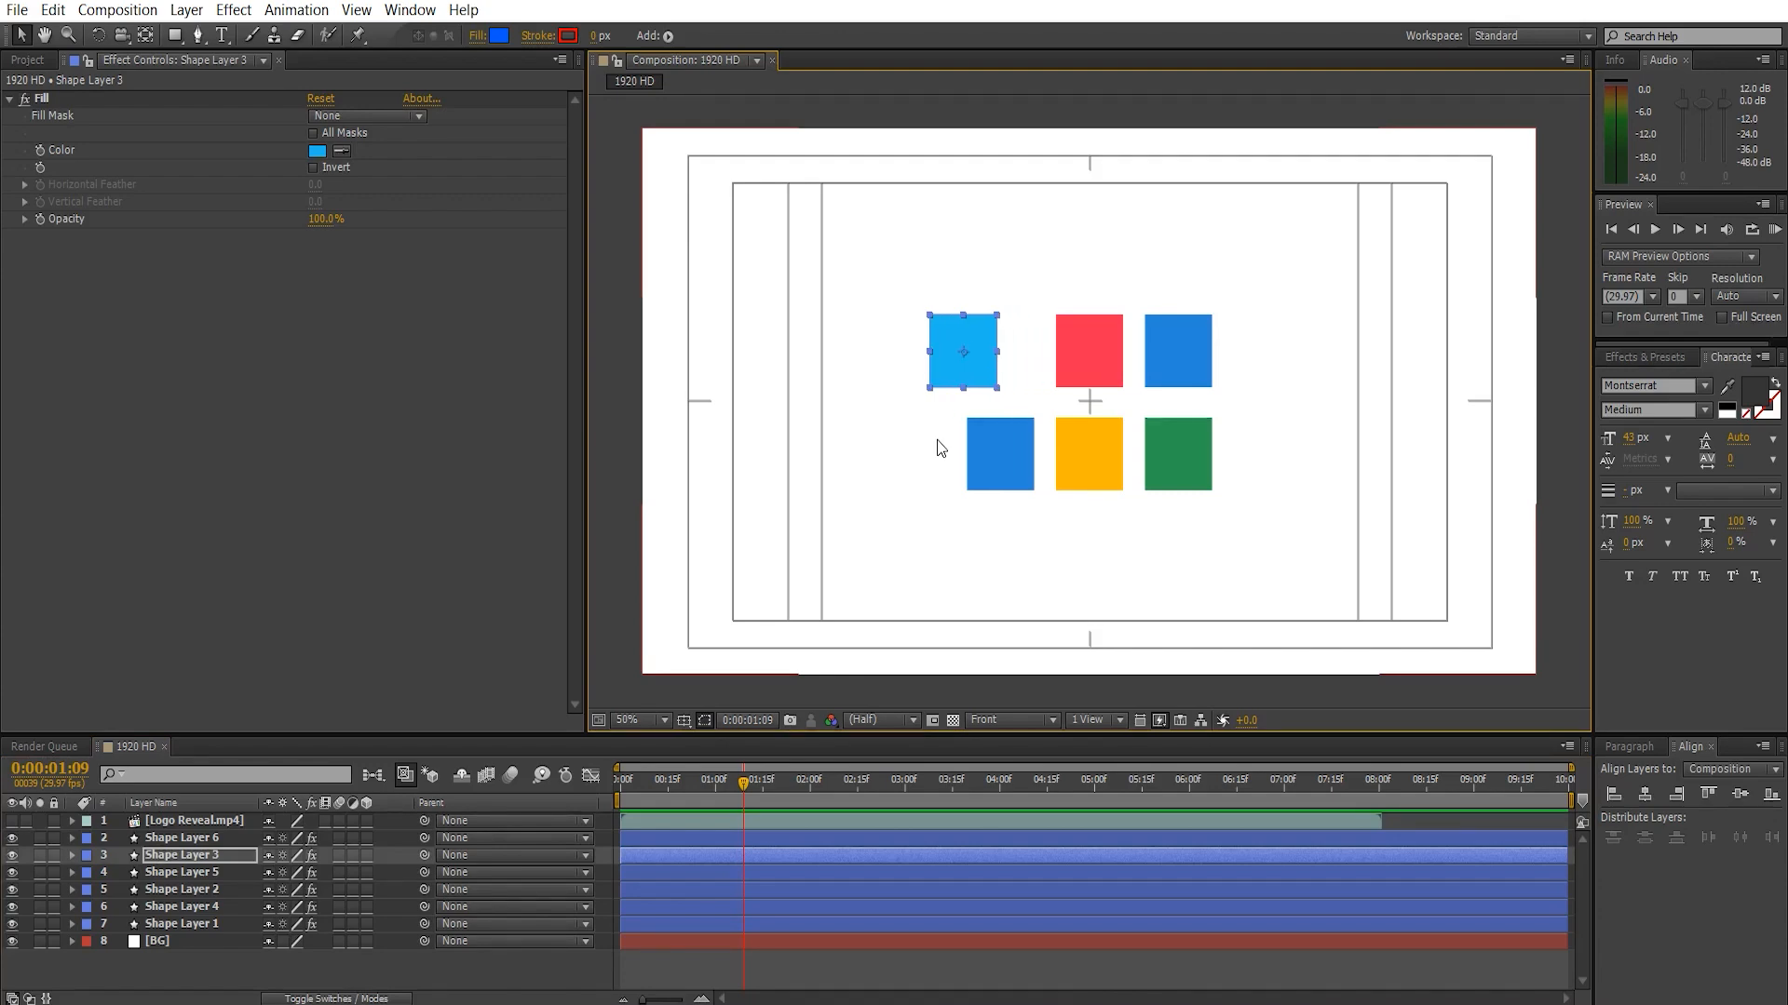
- Move the blue upper square (Shape Layer 2) about 80 px outward to the right
left_click(1188, 356)
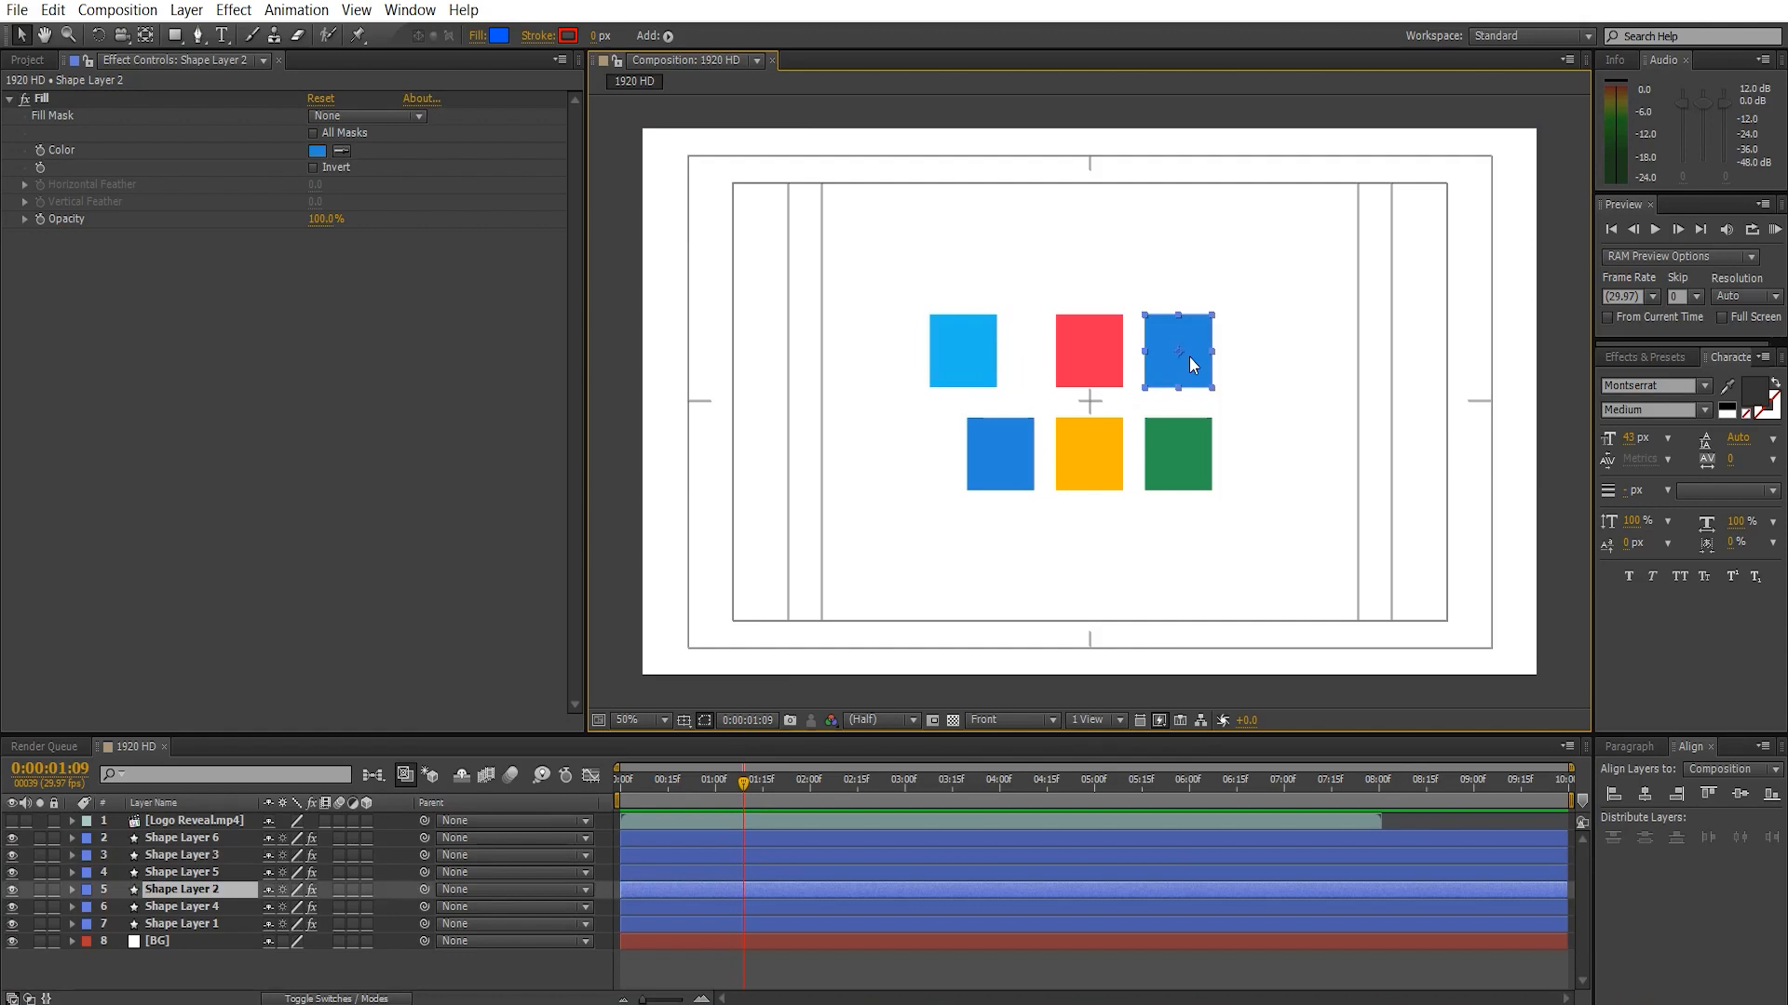
key("shift+Right")
key("shift+Right")
key("shift+Right")
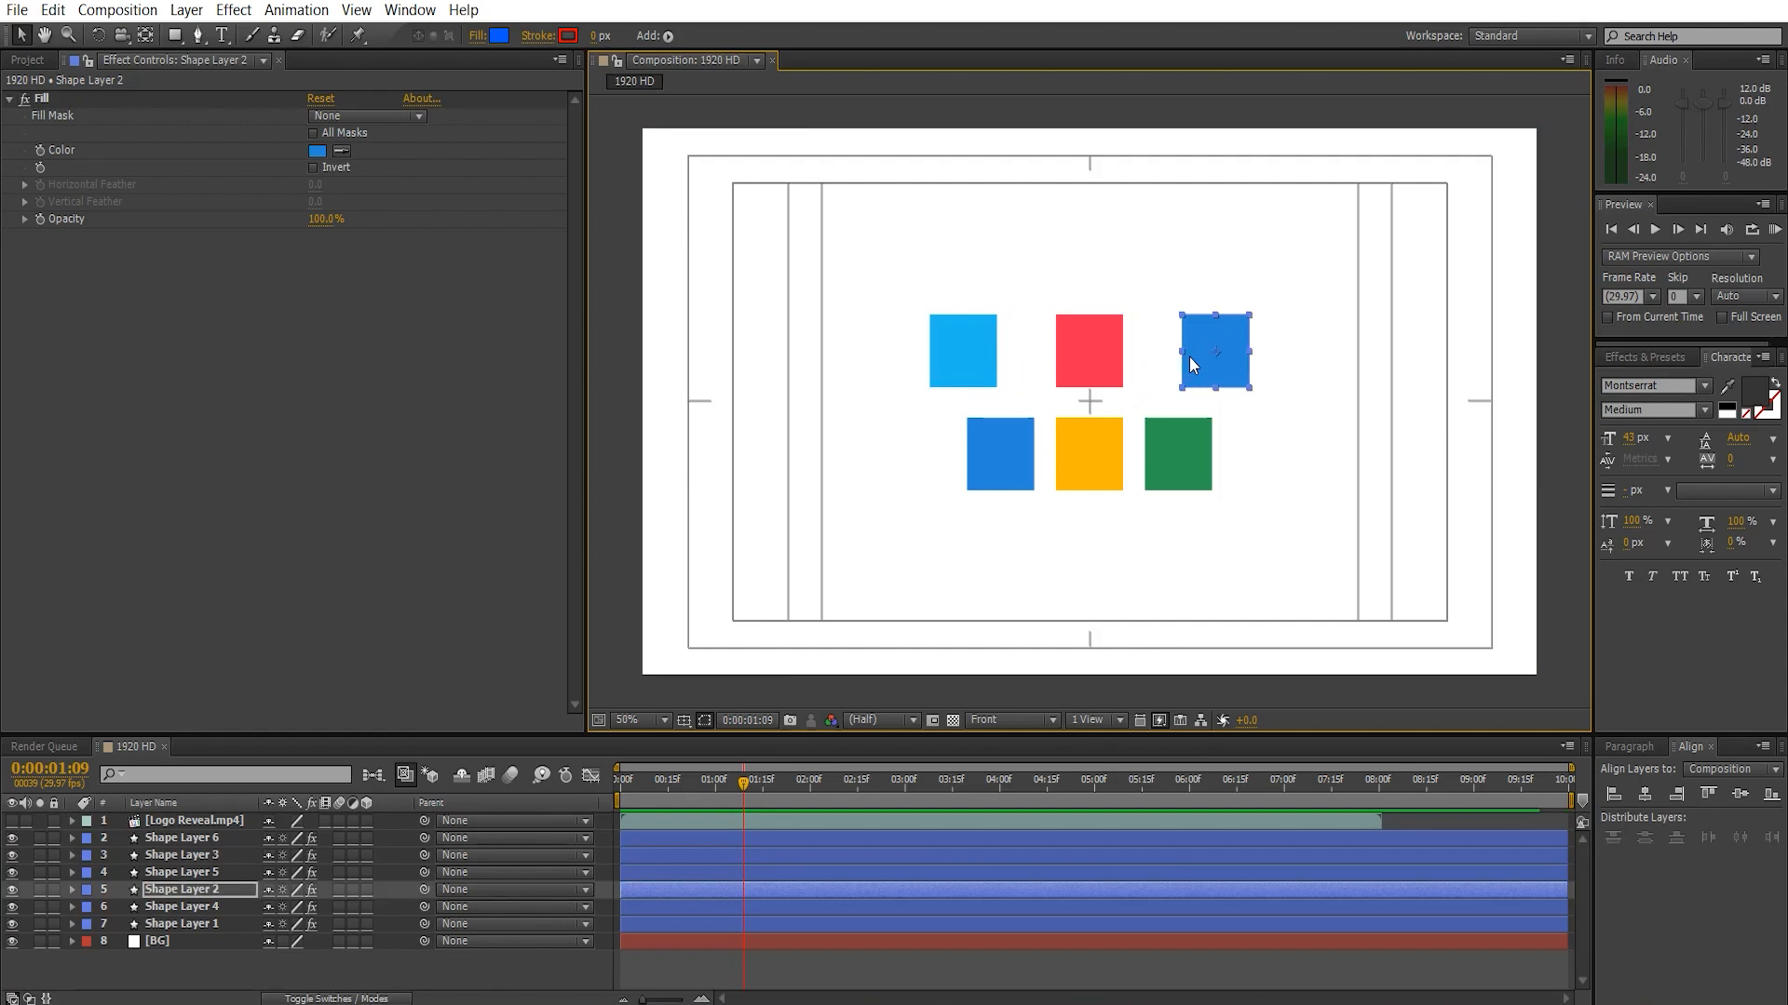
- Spread the lower row by moving the green square about 80 px right and the blue square about 80 px left, beneath the outer upper squares
left_click(1182, 438)
left_click(1103, 444, "shift")
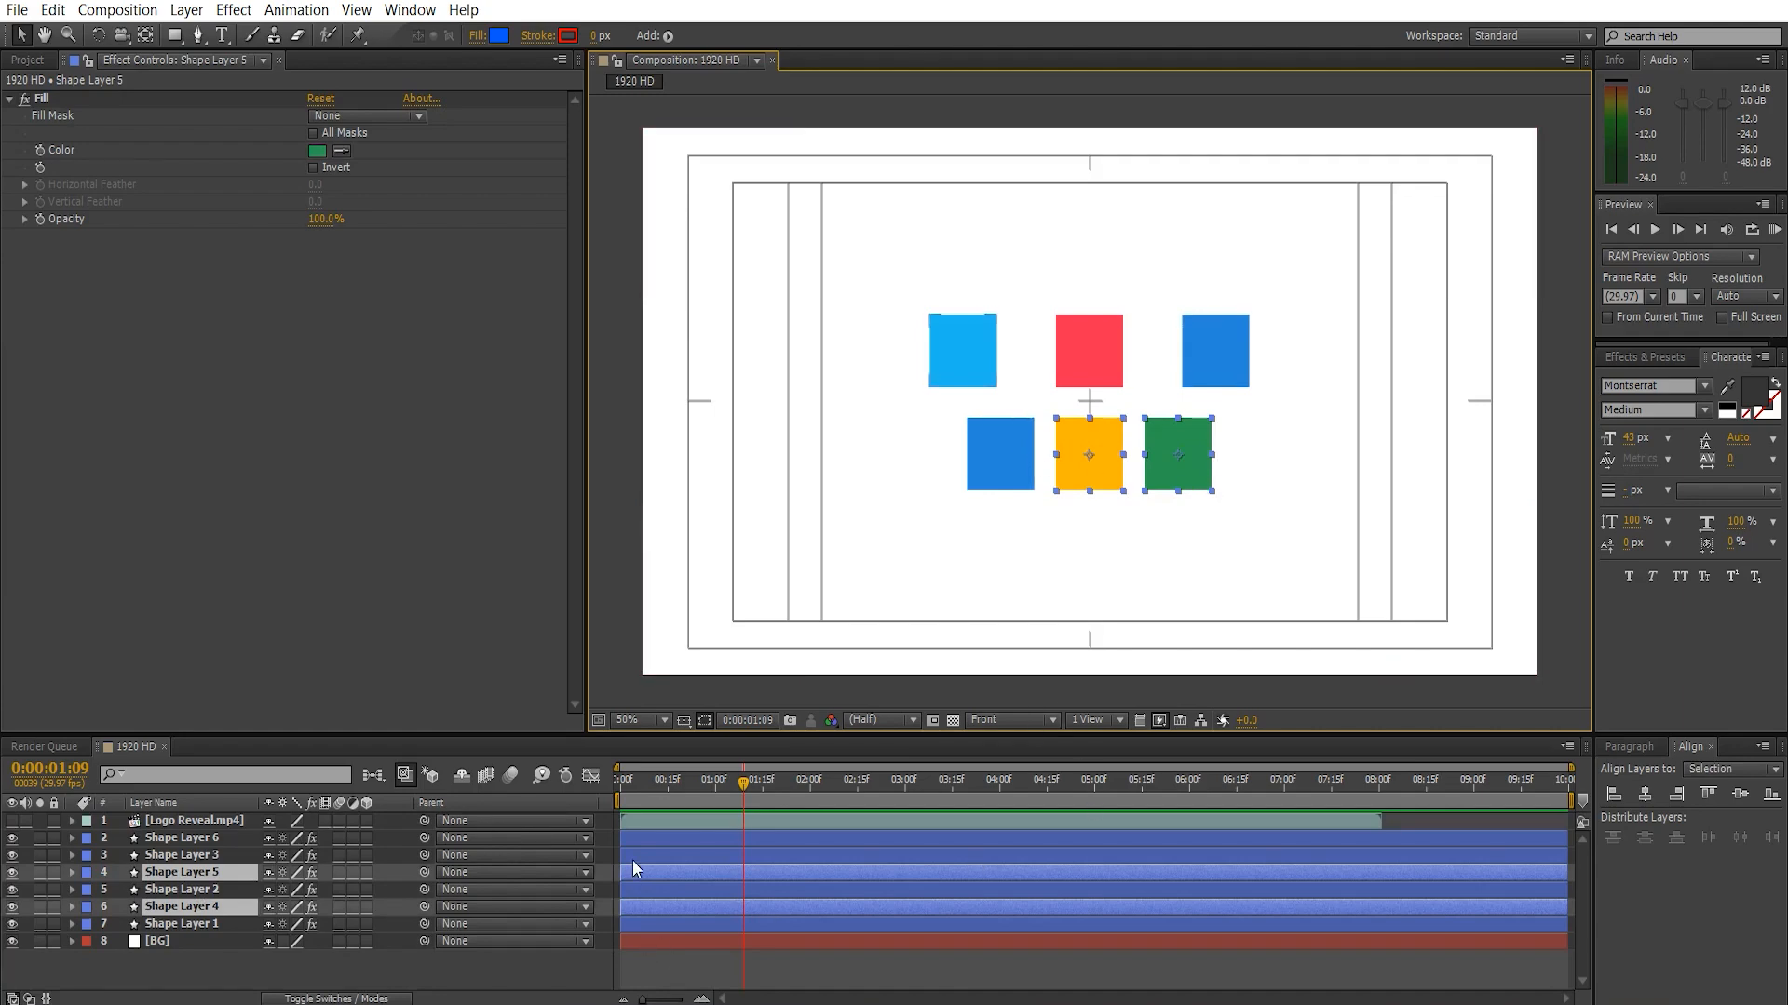
left_click(1127, 500)
left_click(1170, 468)
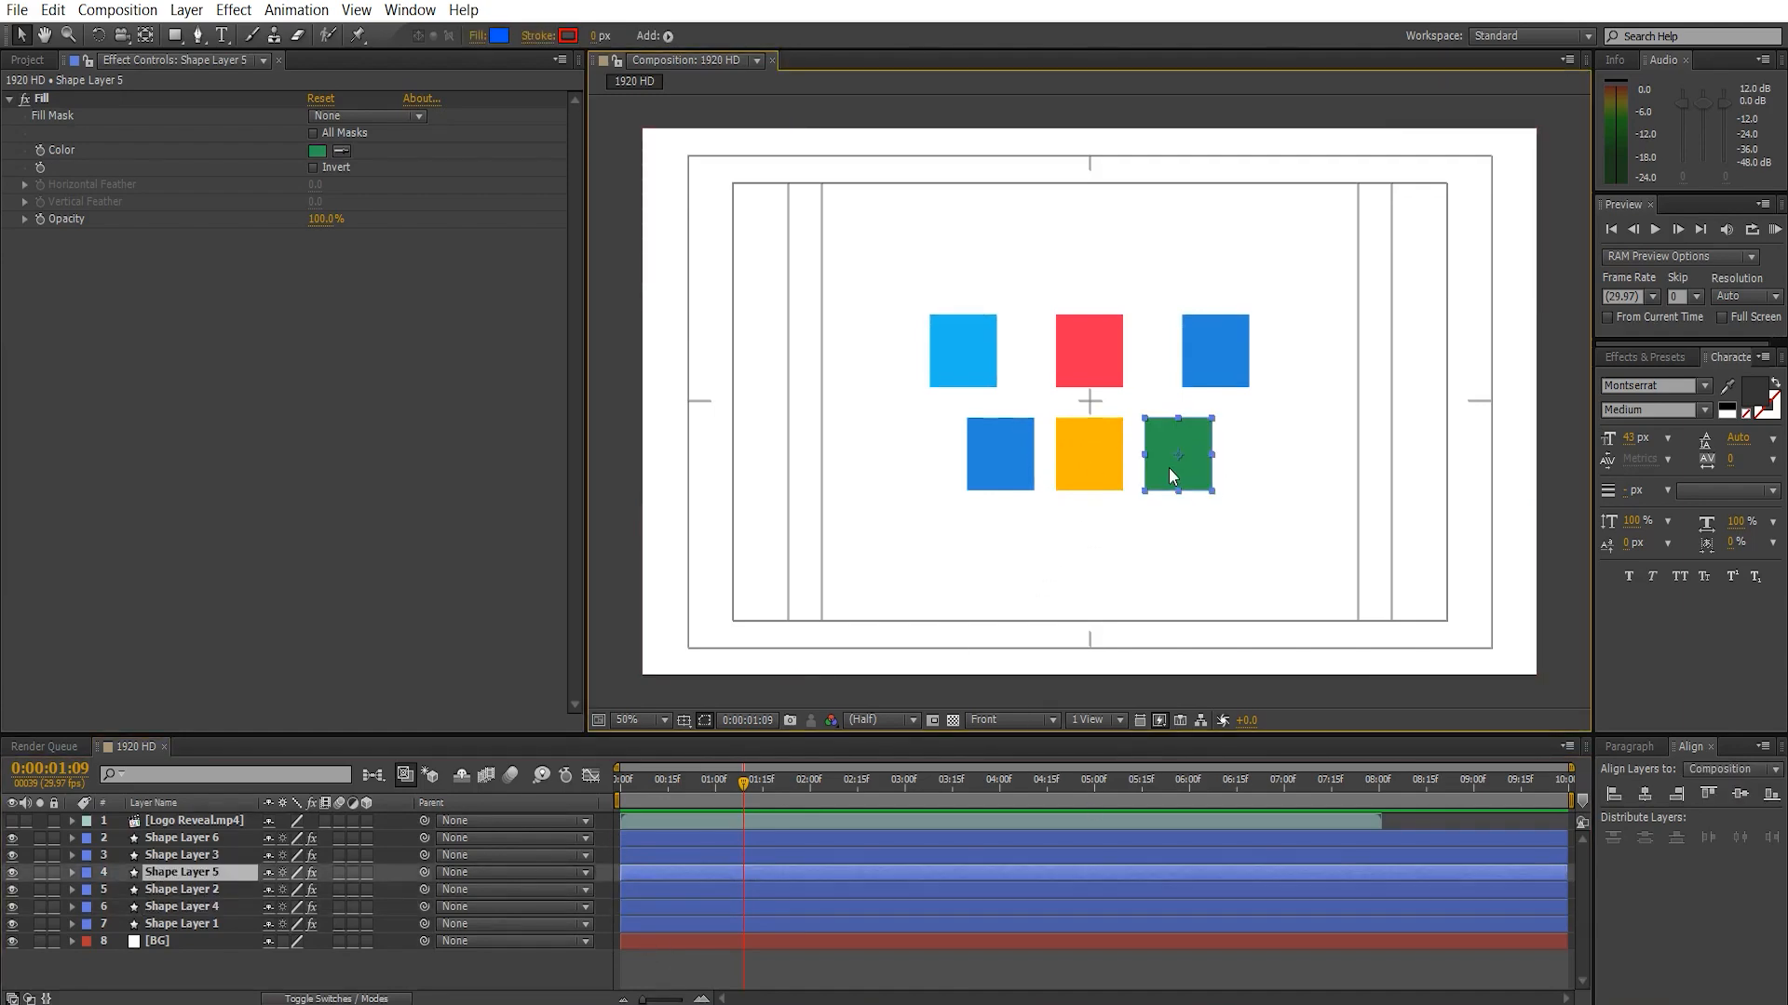
key("shift+Right")
key("shift+Right")
key("shift+Right")
key("shift+Right")
key("shift+Right")
key("shift+Right")
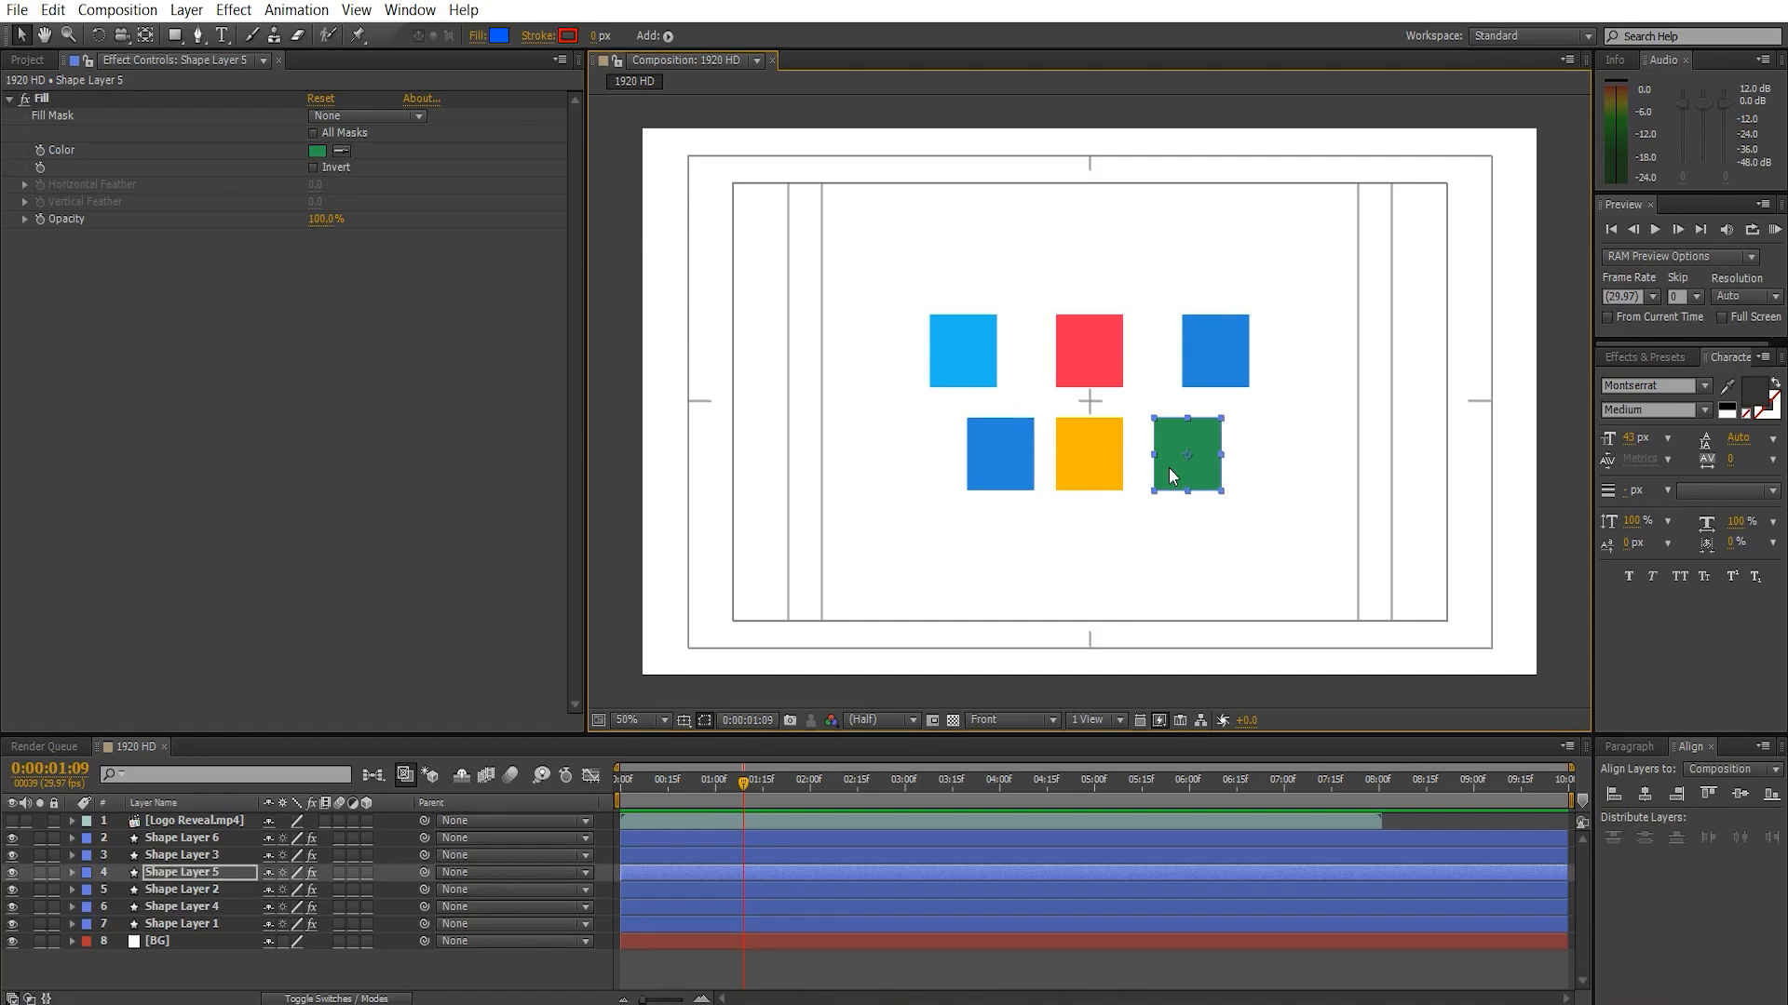
key("shift+Right")
key("shift+Right")
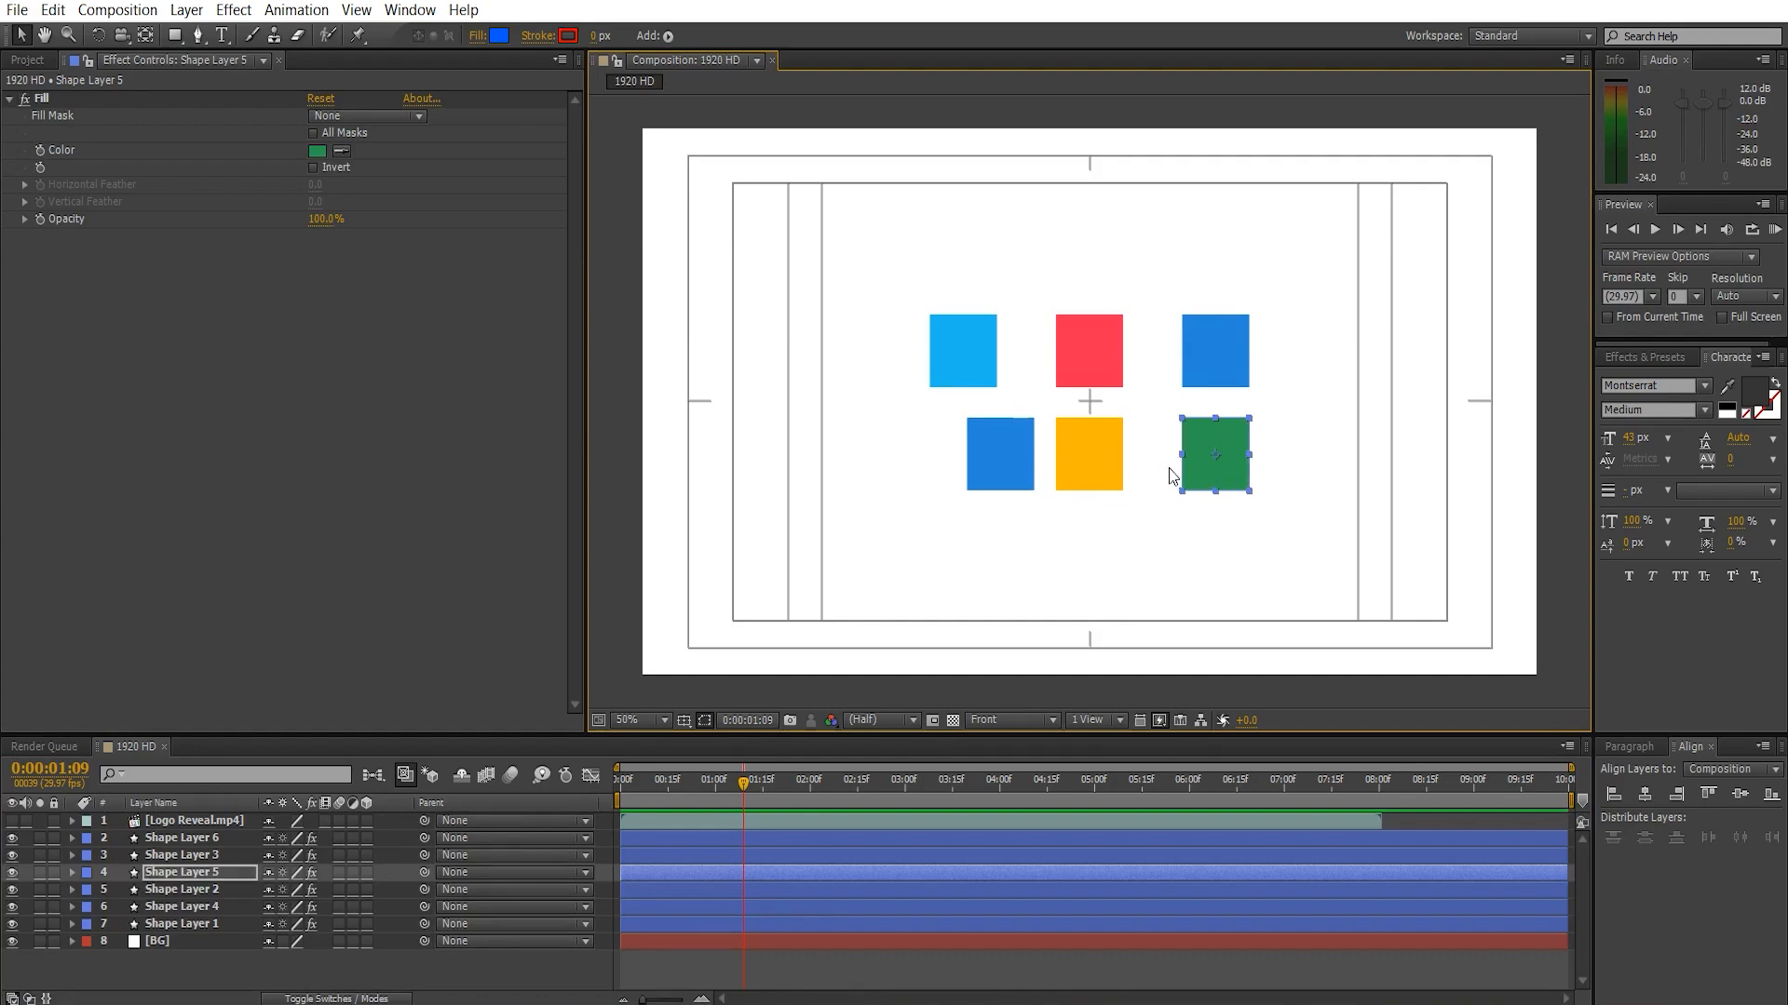
left_click(974, 439)
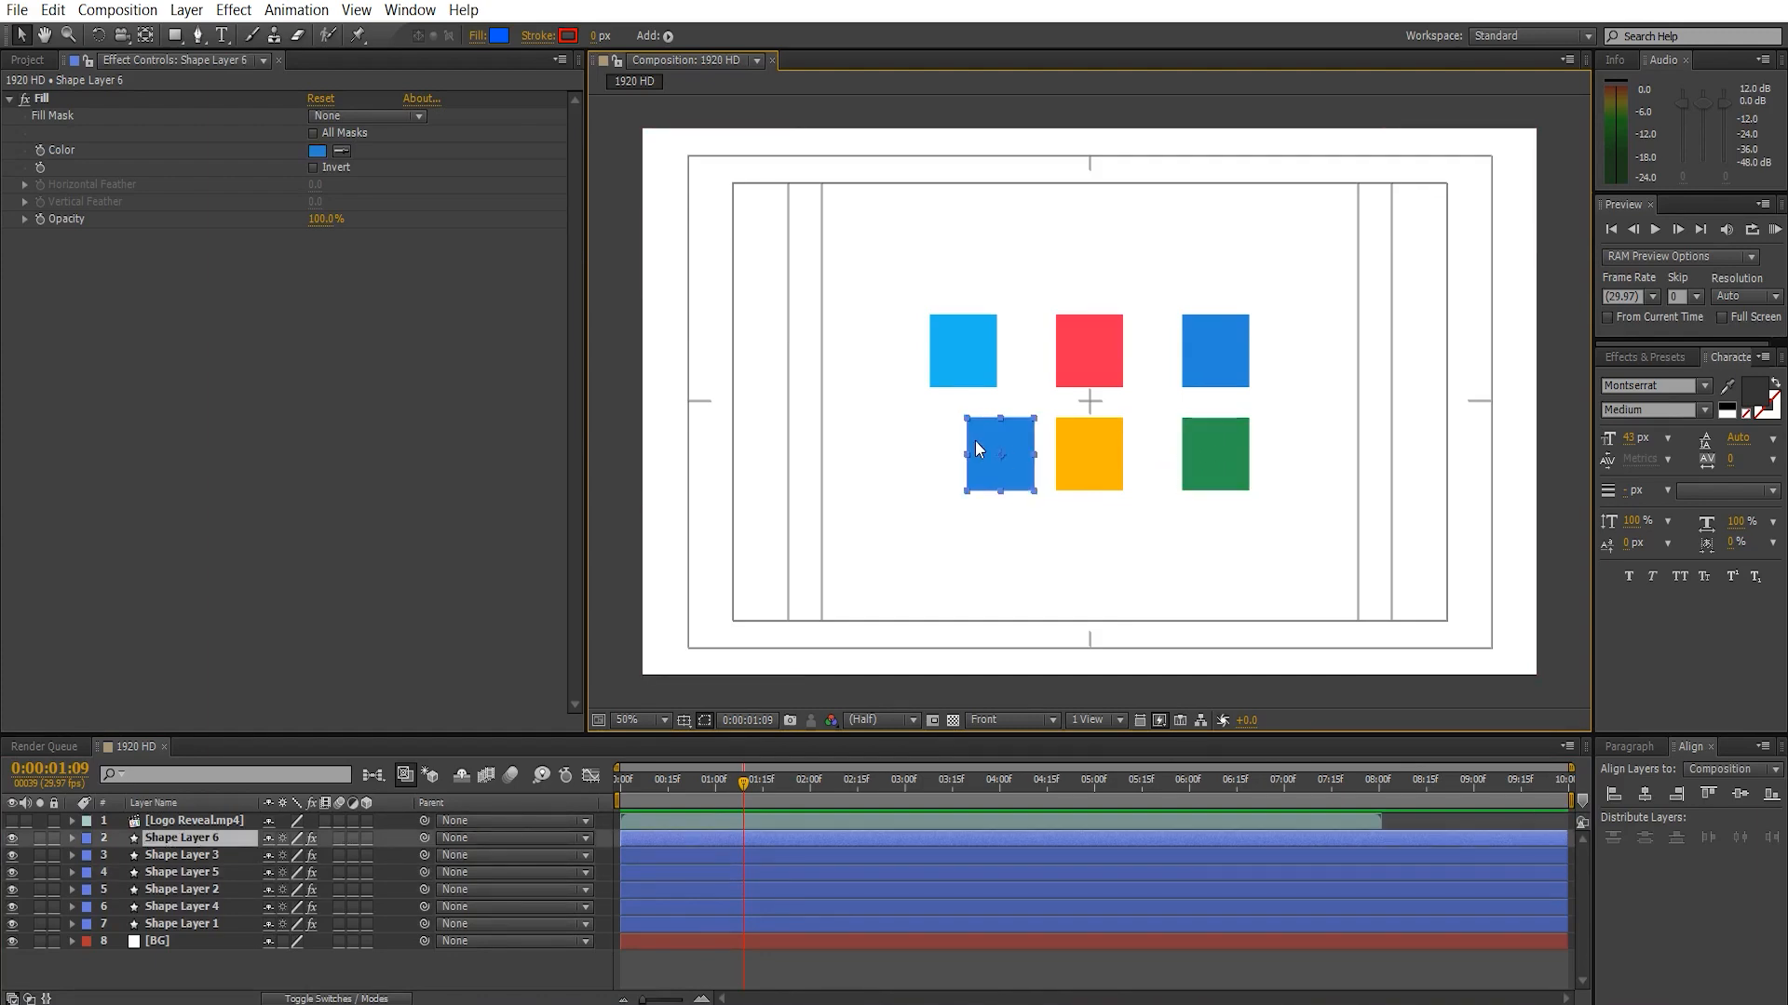
key("shift+Left")
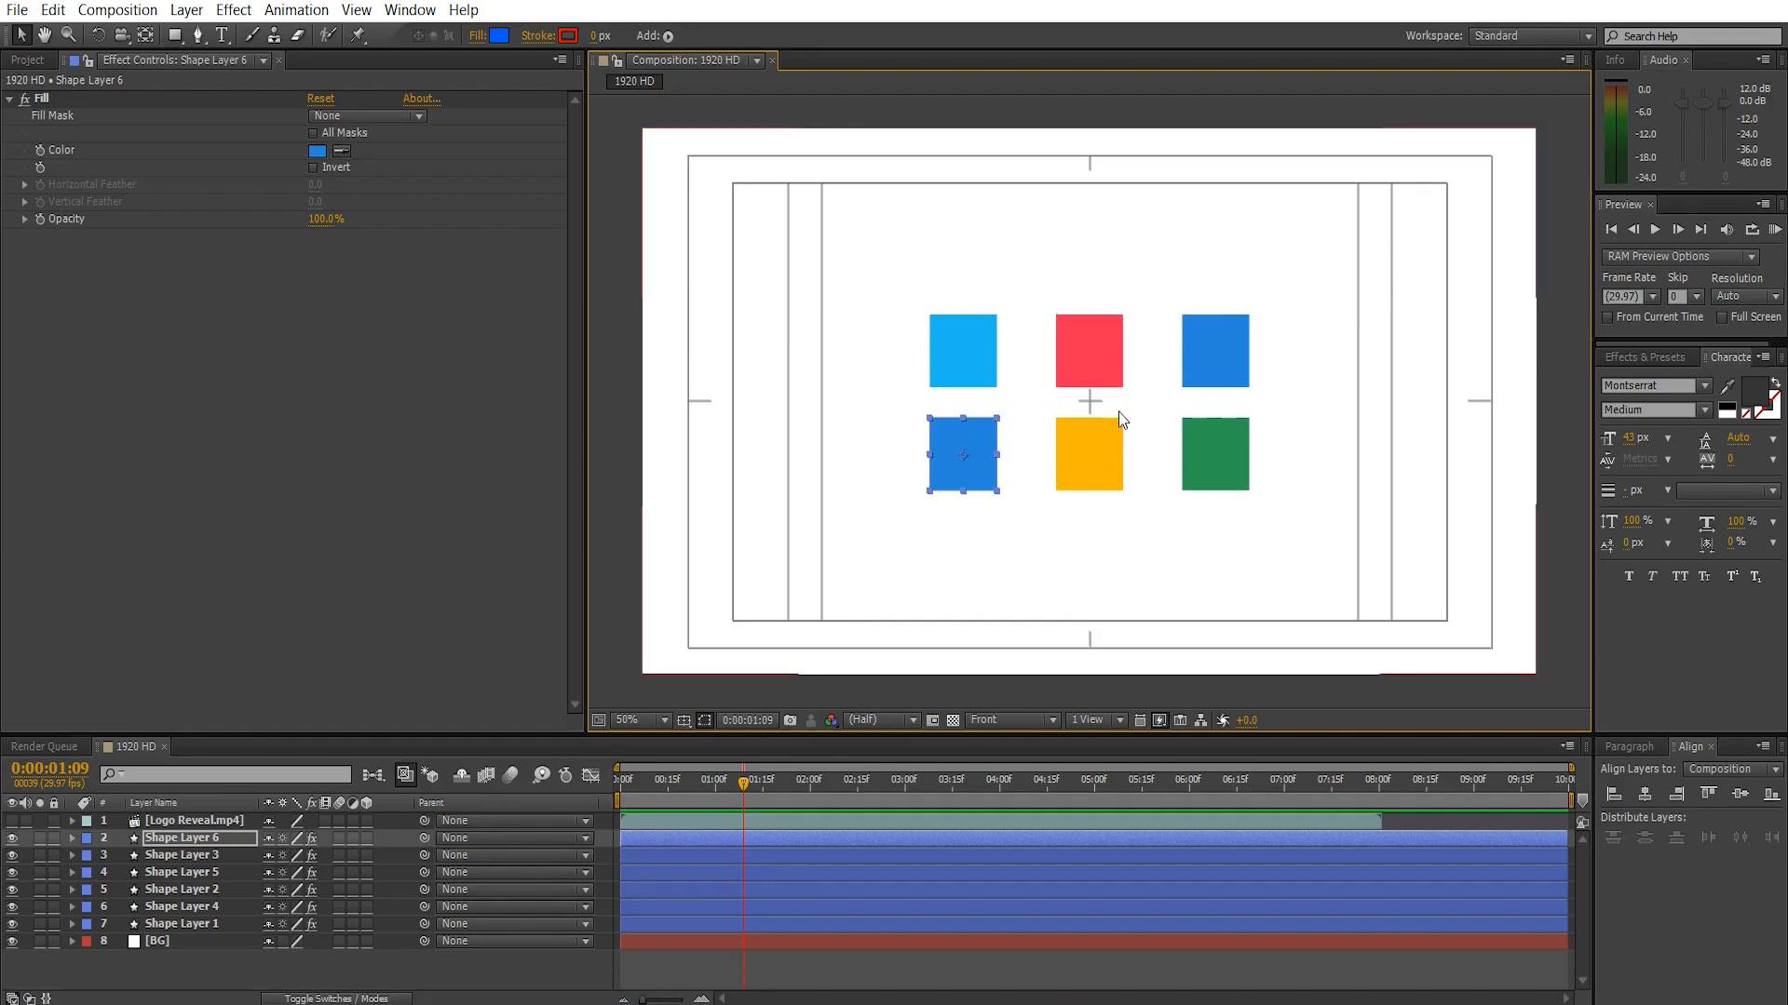
- Move the three upper-row squares (Shape Layers 3, 1 and 2) together 20 px up
left_click(967, 344)
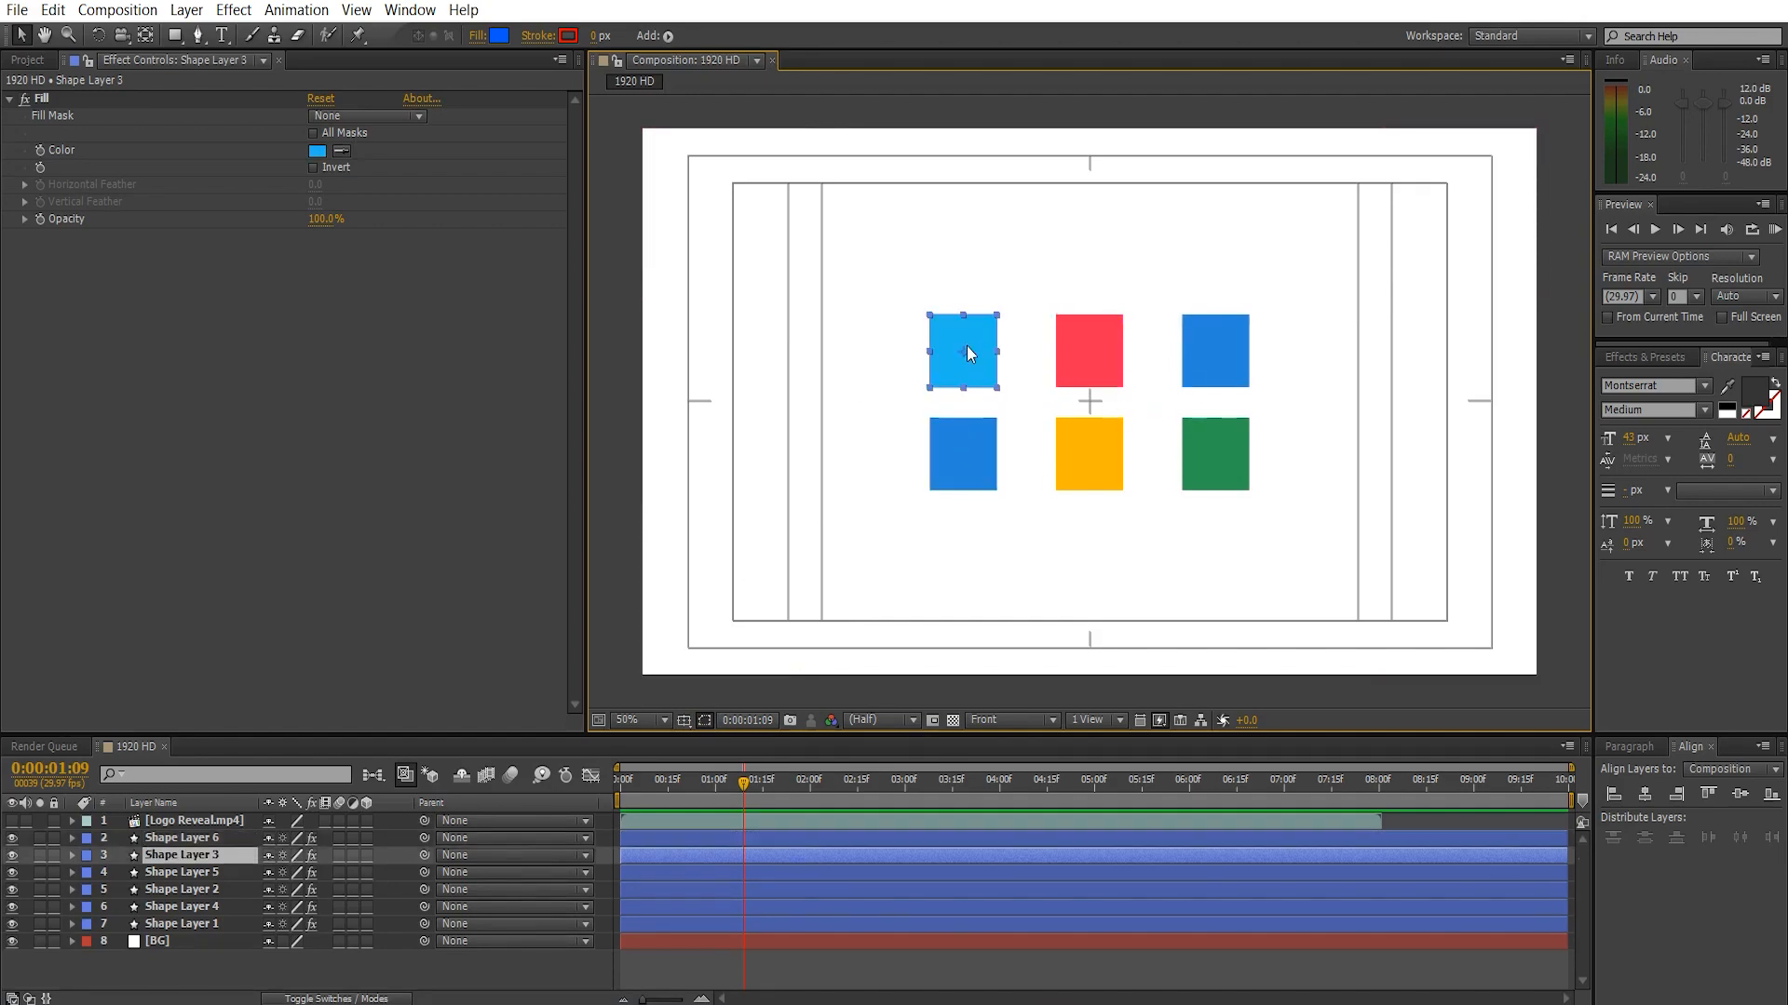
left_click(1103, 341, "shift")
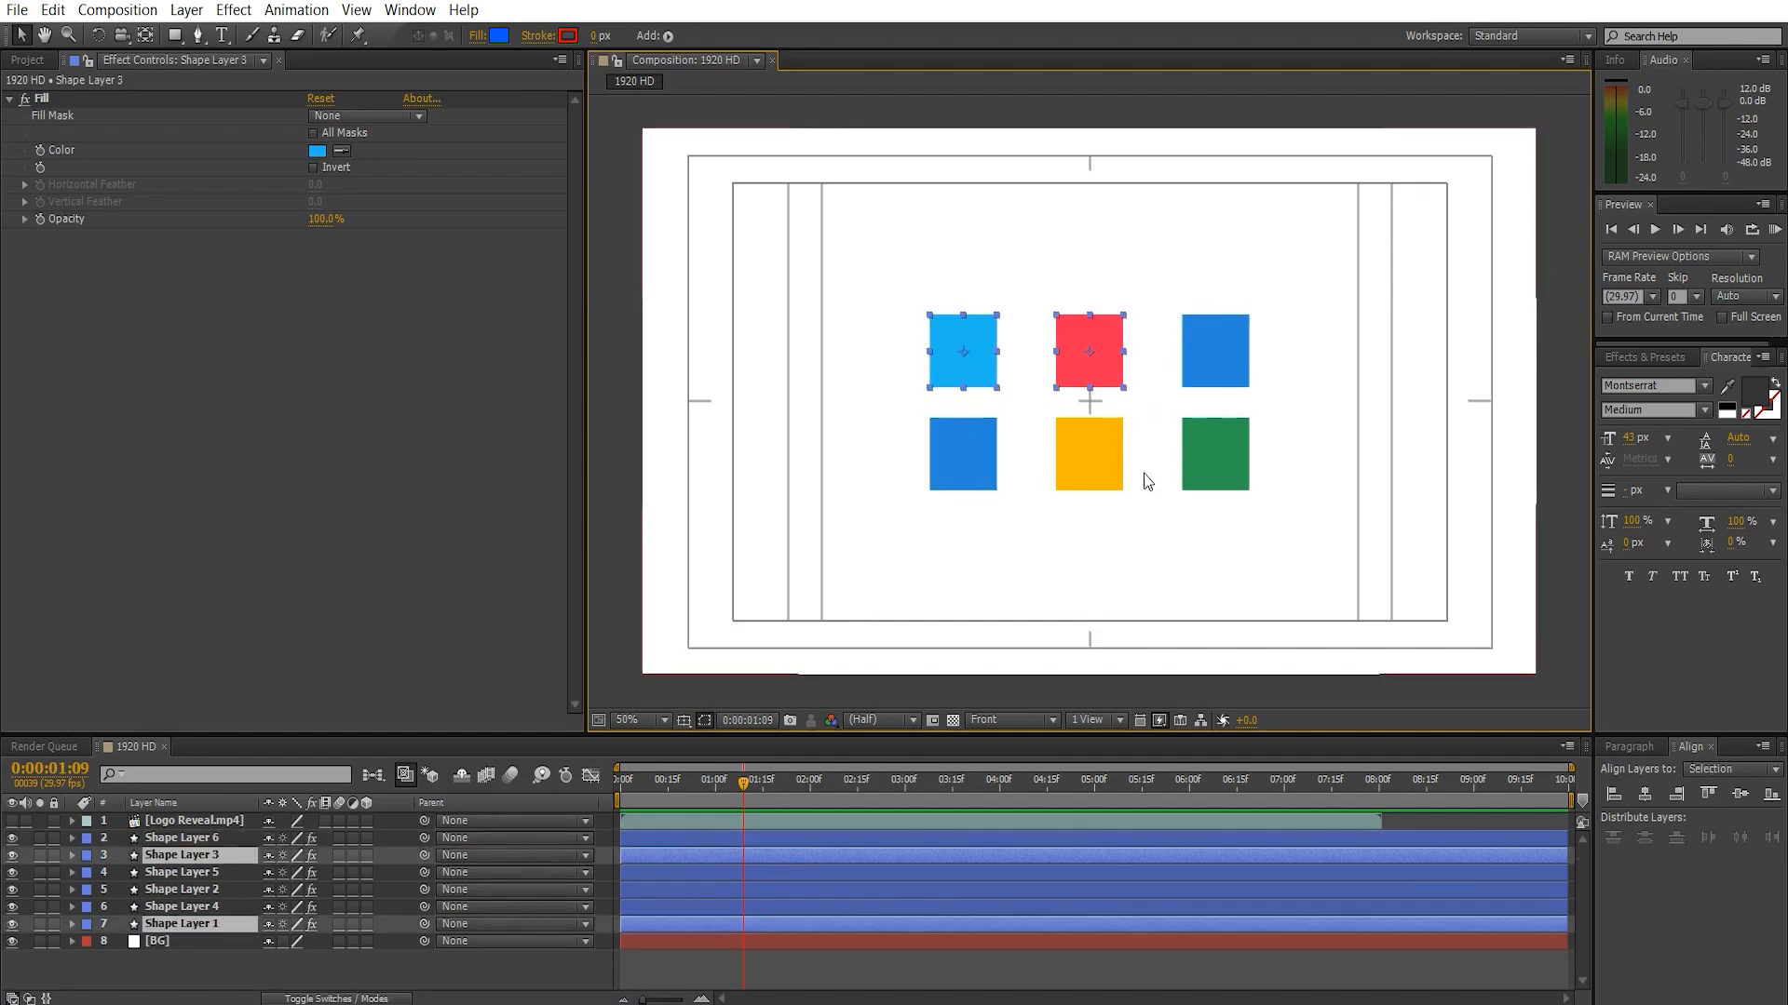
left_click(1238, 350, "shift")
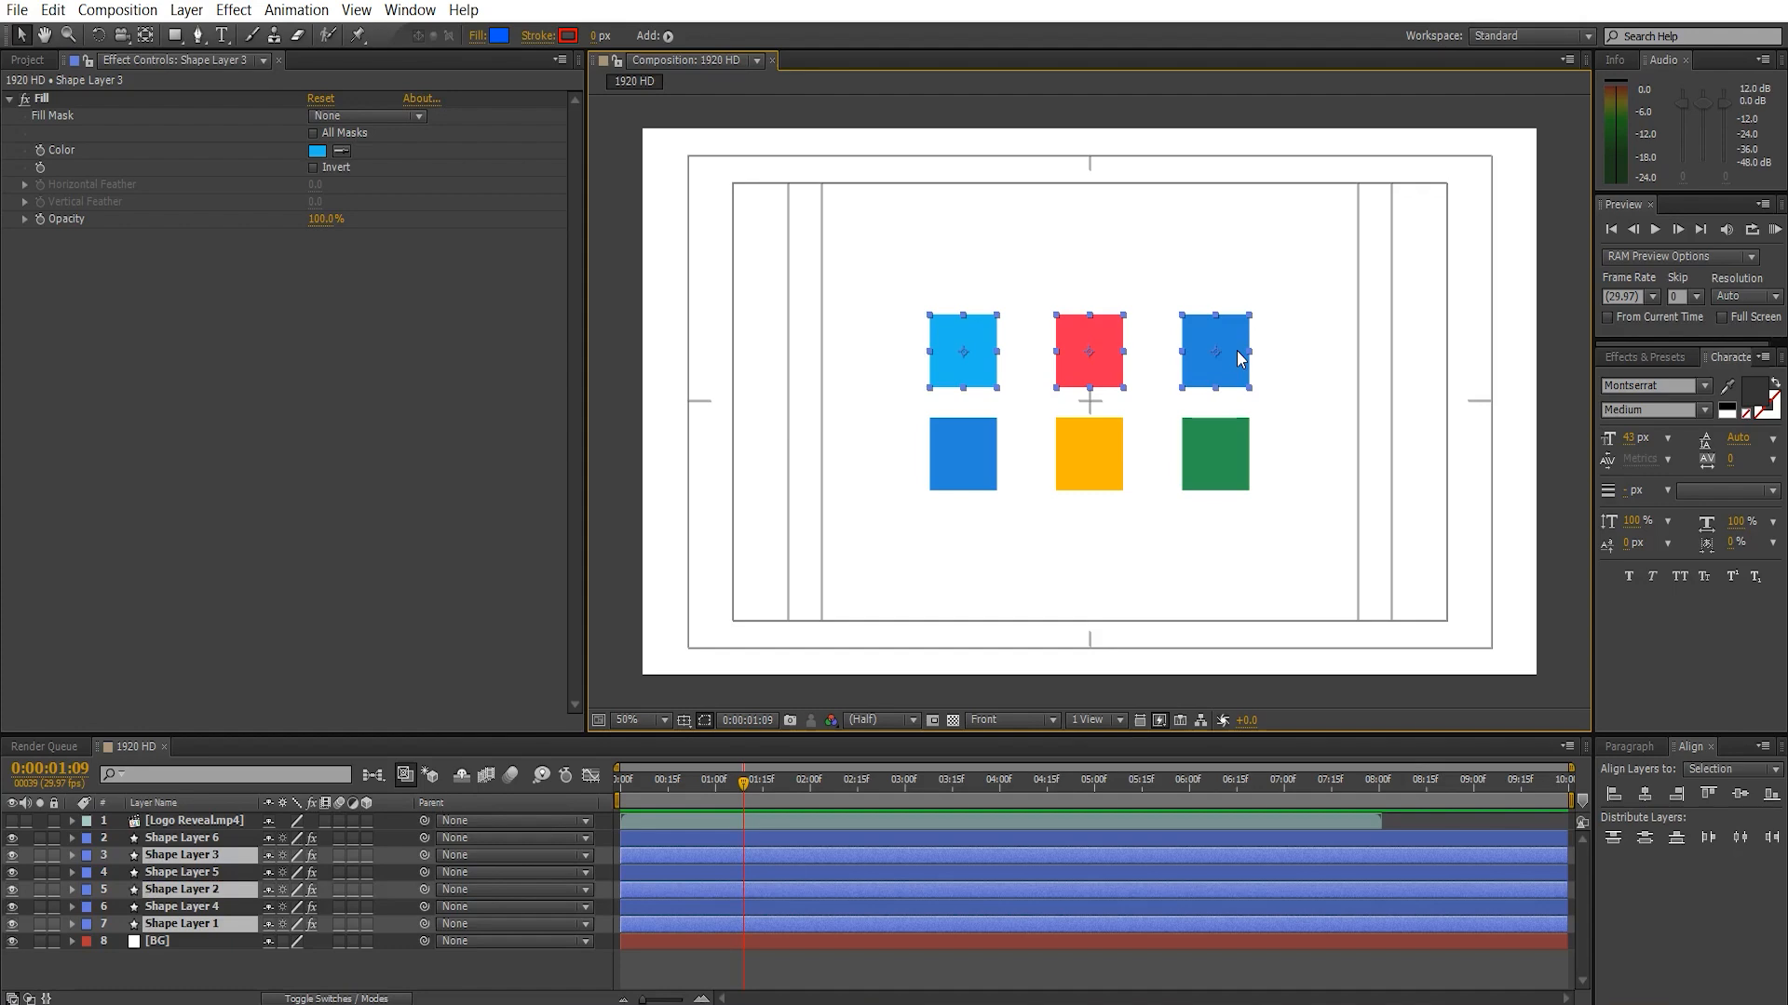
key("shift+Up")
key("shift+Up")
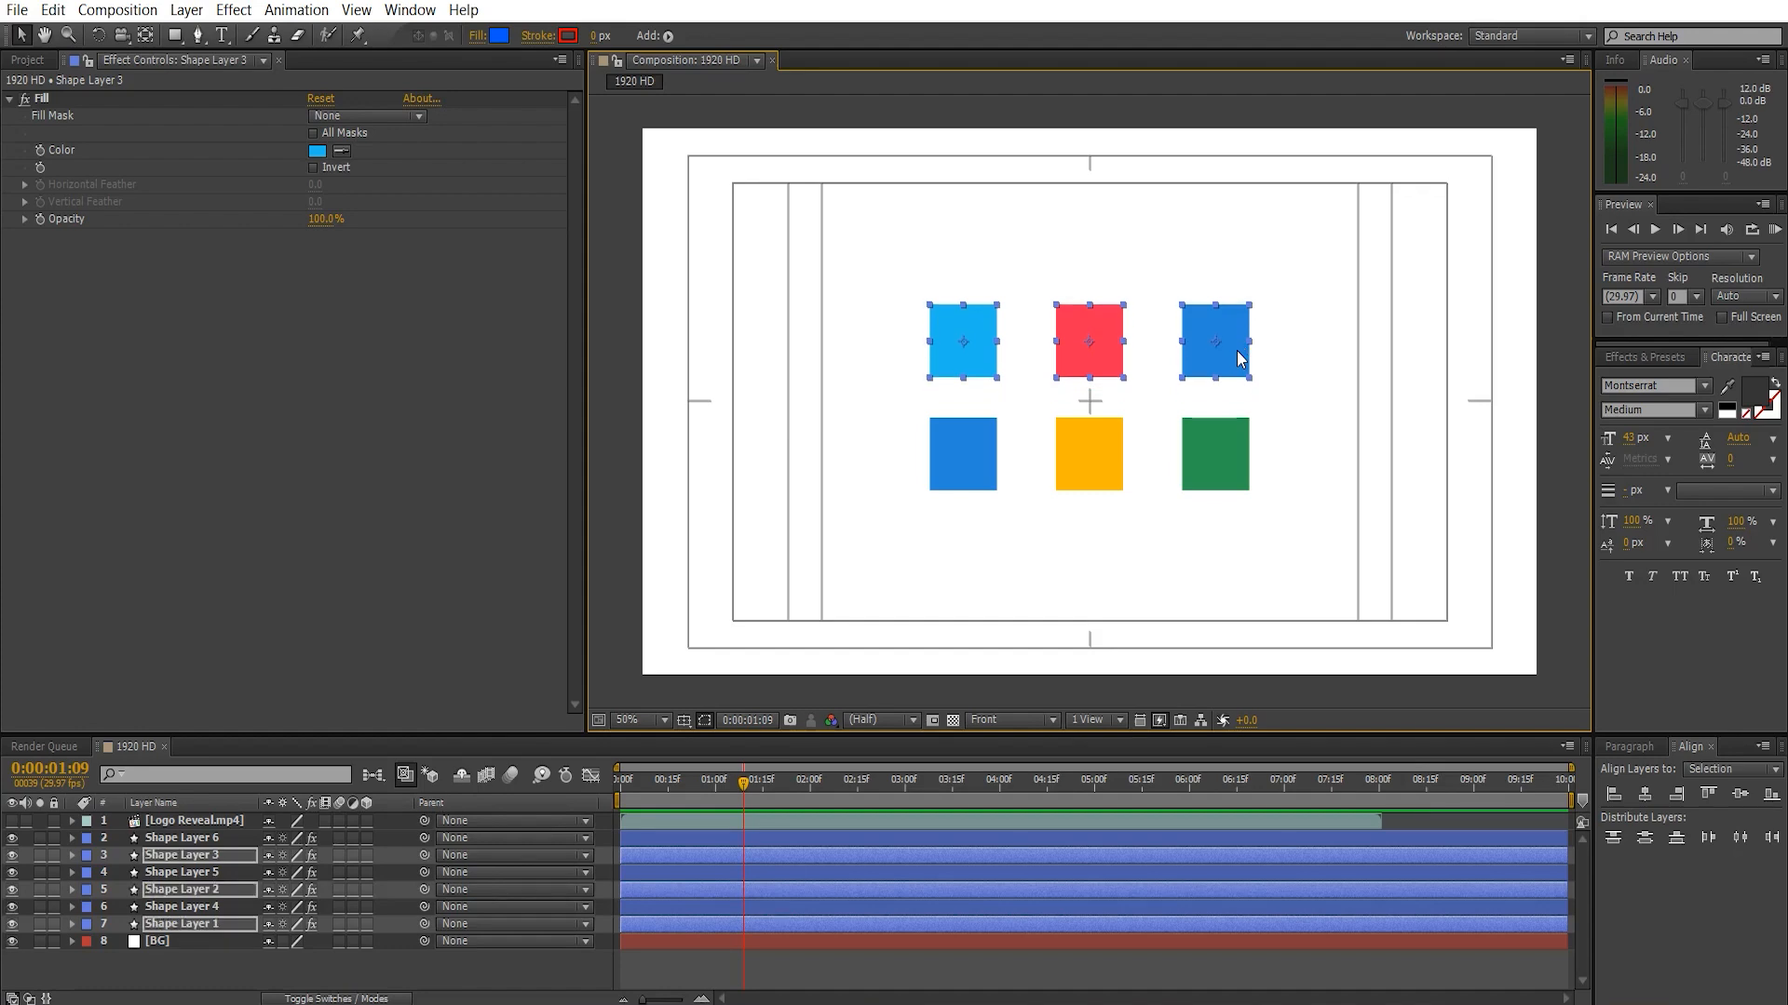
- Move the three upper-row squares 20 px further up and the three lower-row squares (Shape Layers 6, 4 and 5) 40 px down
key("shift+Up")
key("shift+Up")
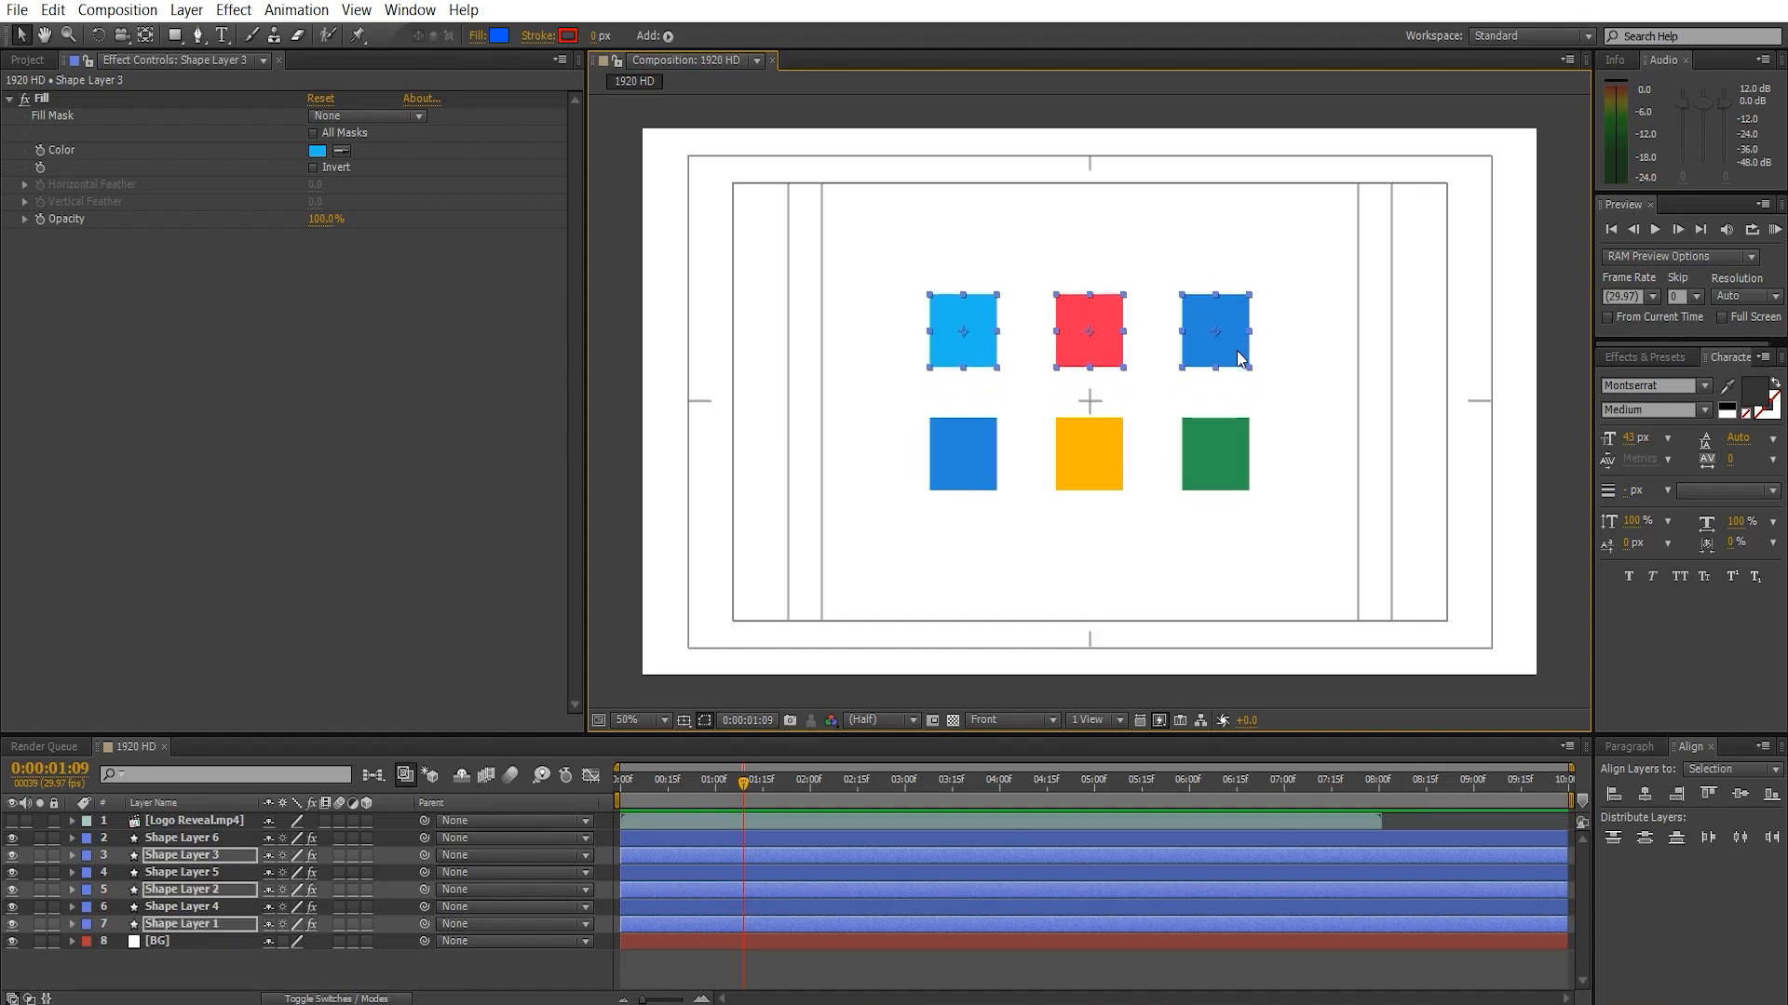
left_click(979, 458)
left_click(1103, 449, "shift")
left_click(1212, 464, "shift")
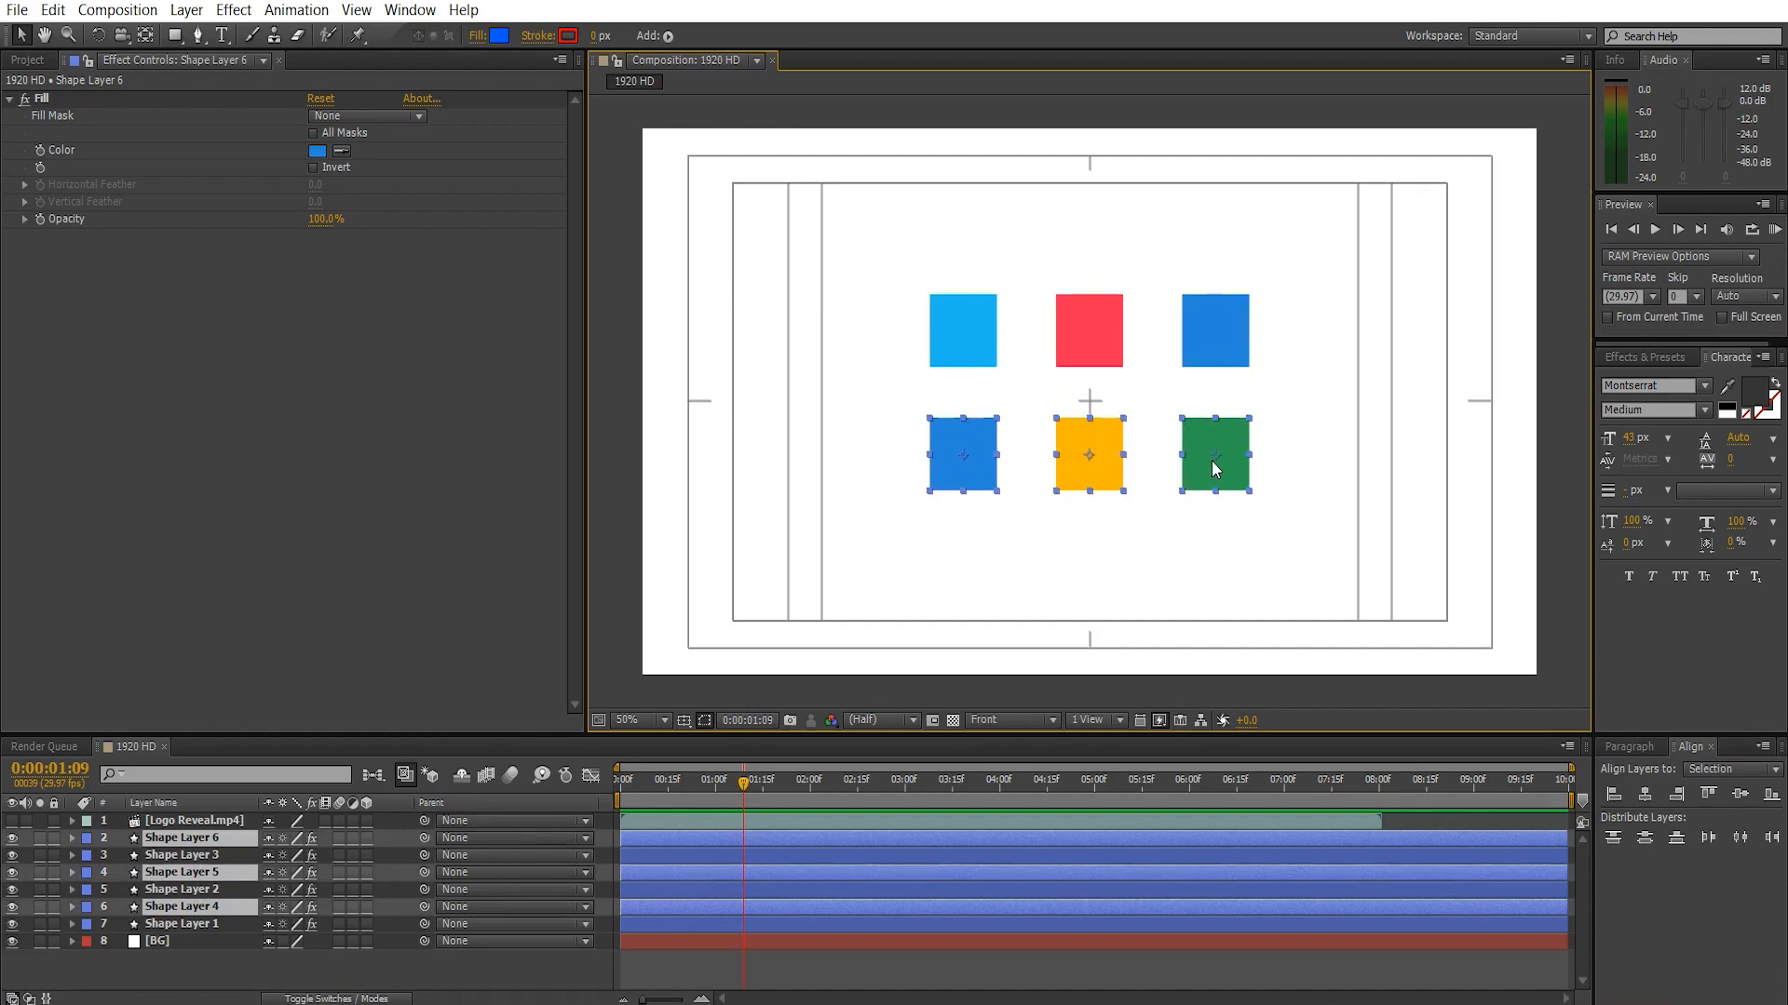
key("shift+Down")
key("shift+Down")
key("shift+Down")
key("shift+Down")
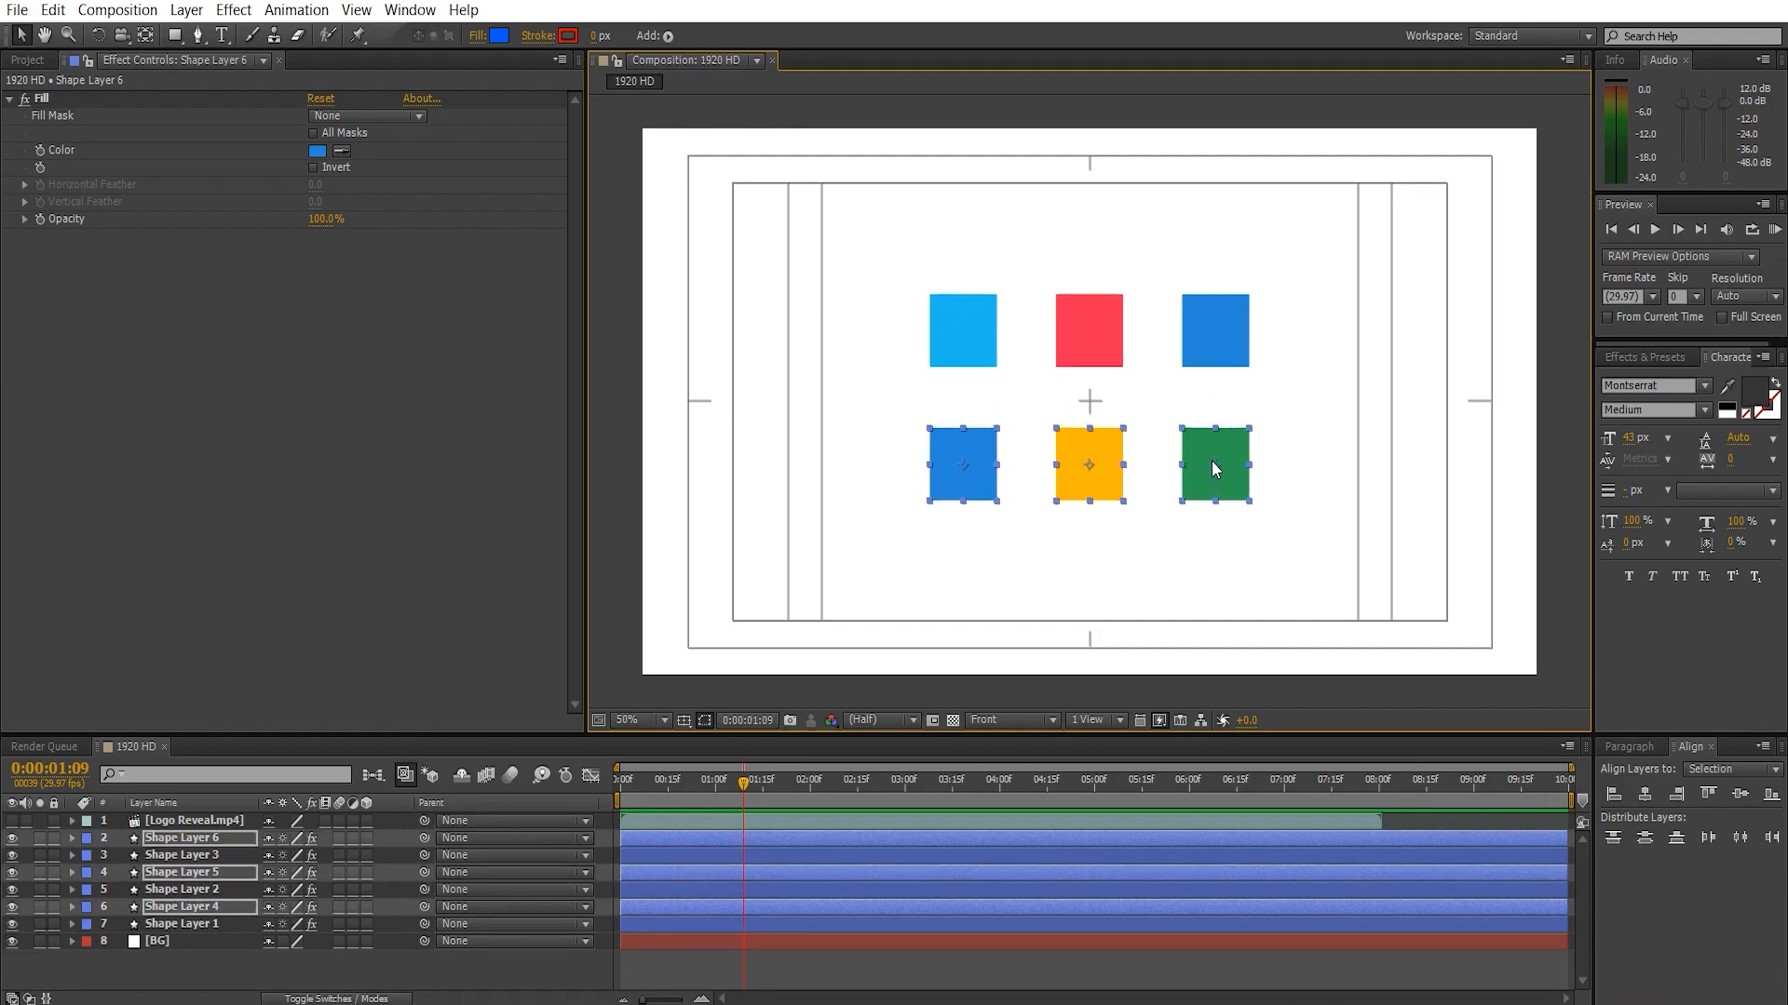
- Turn off the title/action safe guides in the composition view and deselect all layers
left_click(684, 720)
left_click(689, 746)
left_click(599, 963)
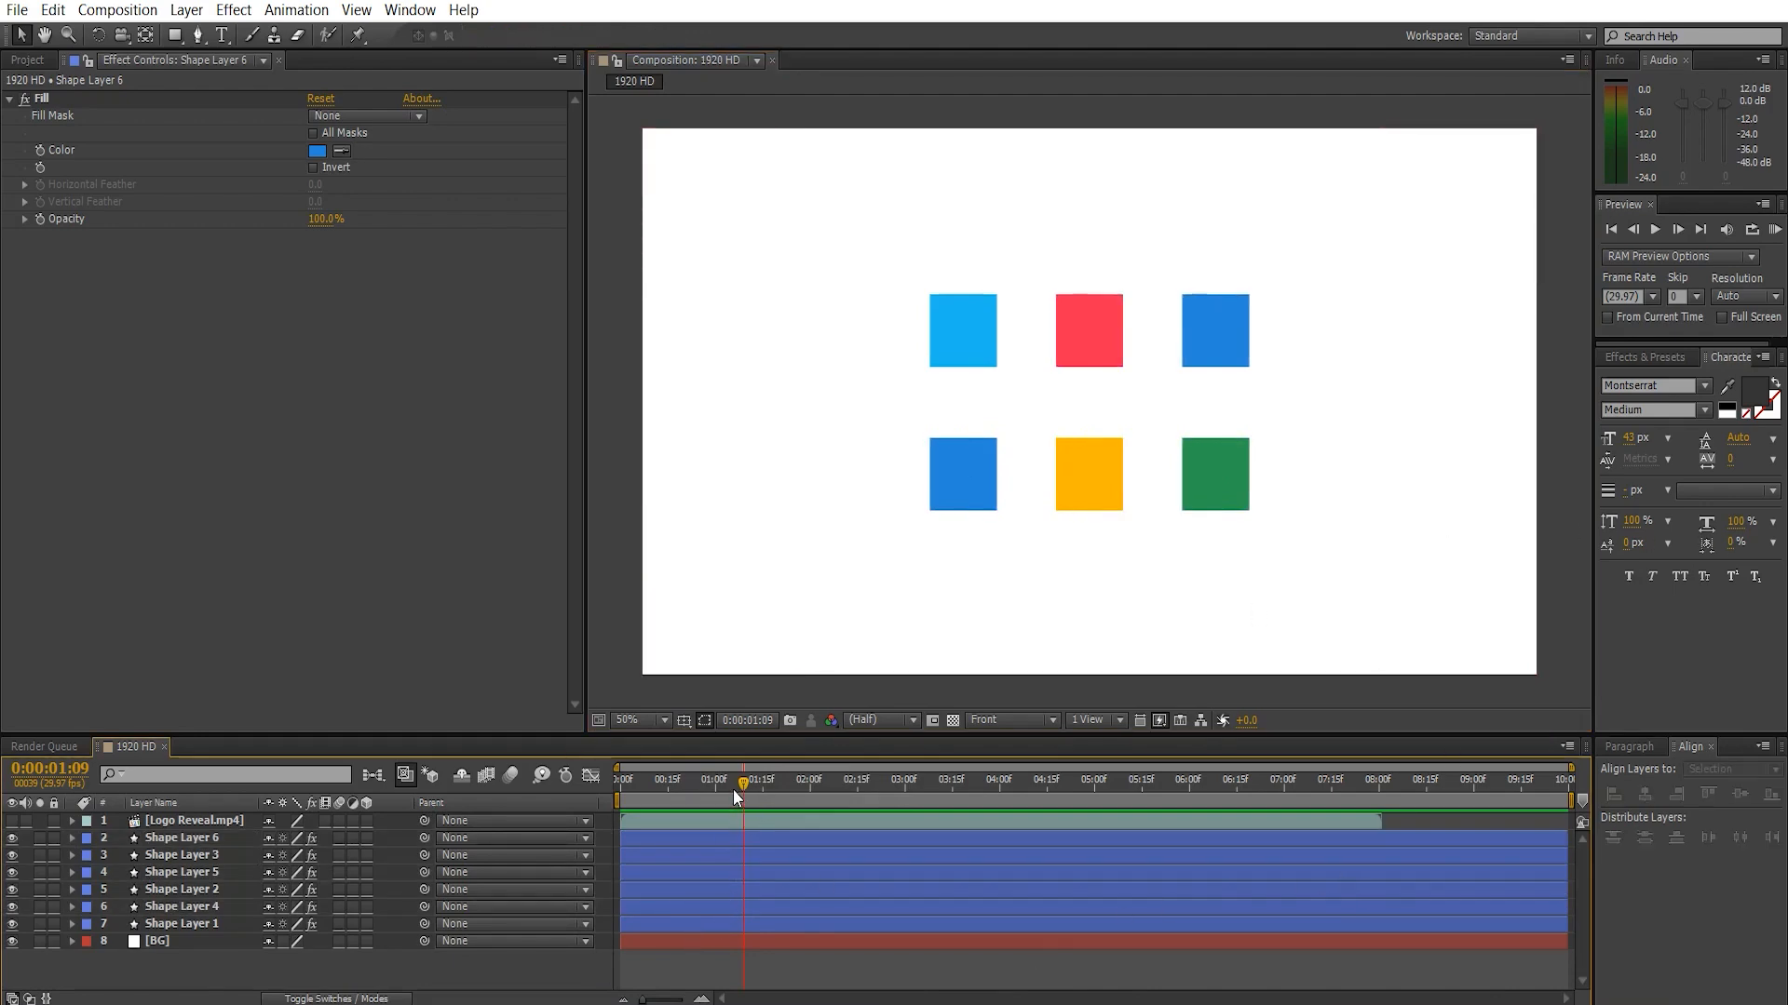
- Examine the Logo Reveal reference footage at 0:00:00:21 by showing it temporarily, and return to the squares at 0:00:01:00
left_click_drag(733, 791, 687, 795)
left_click(12, 821)
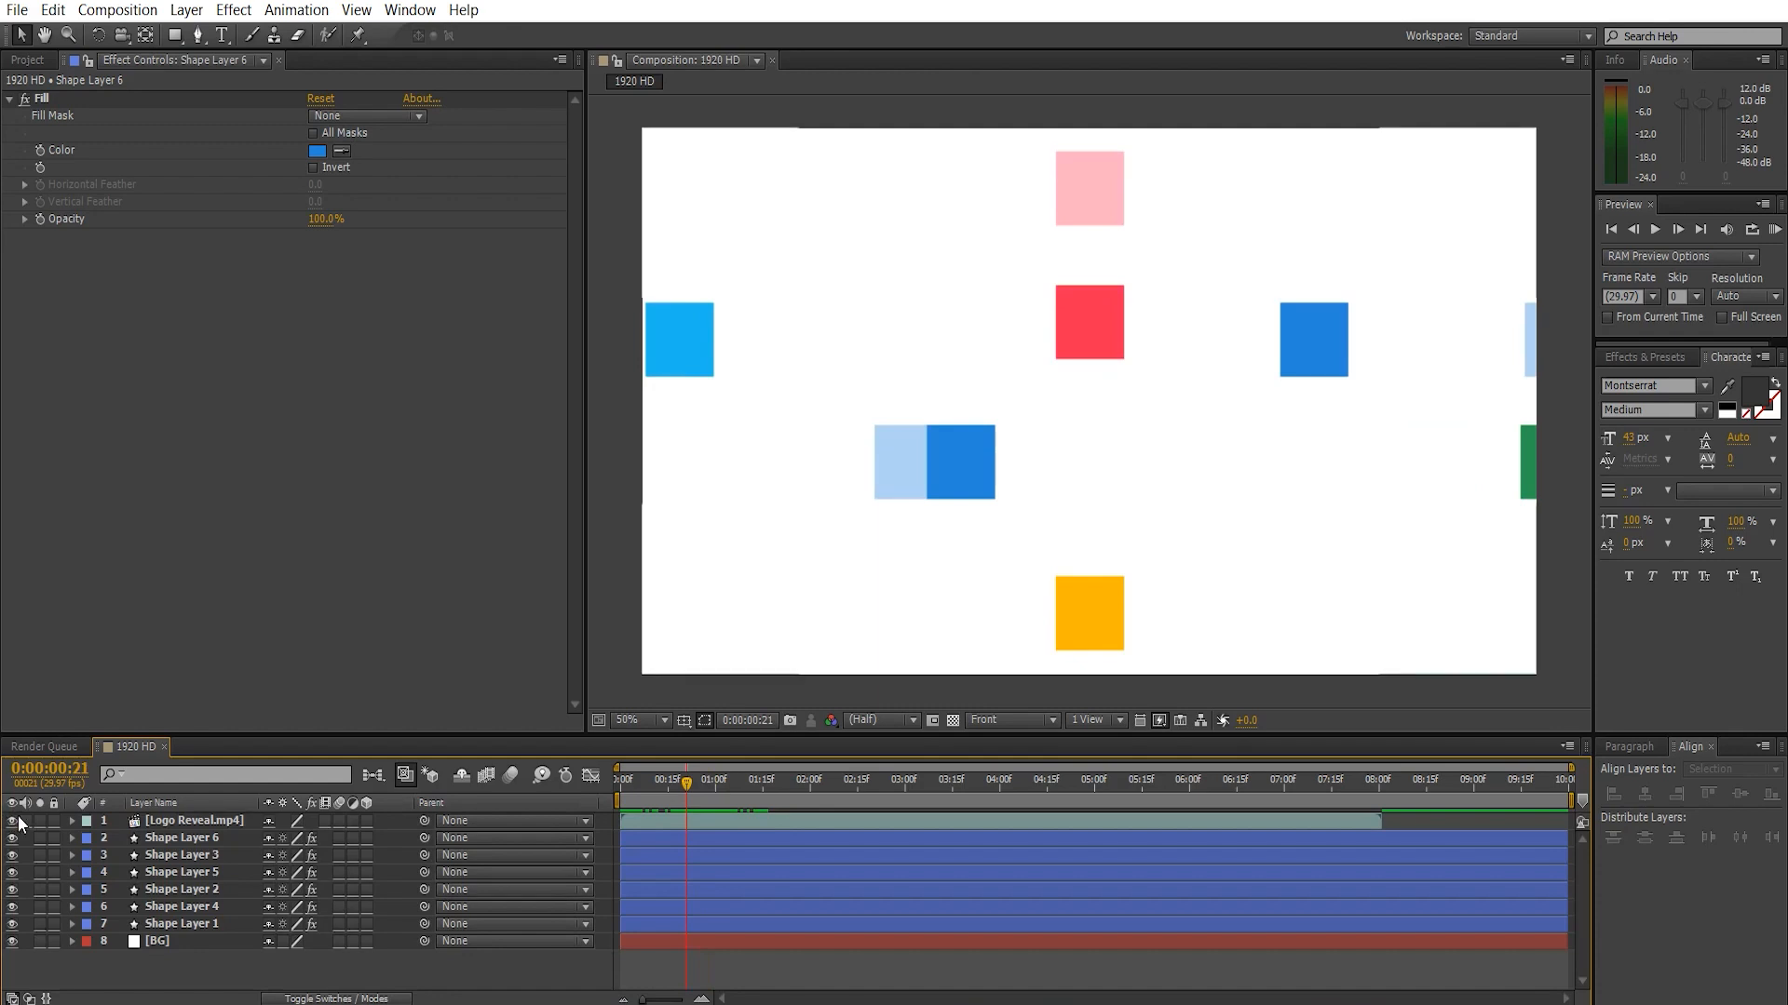
left_click(12, 820)
left_click(717, 786)
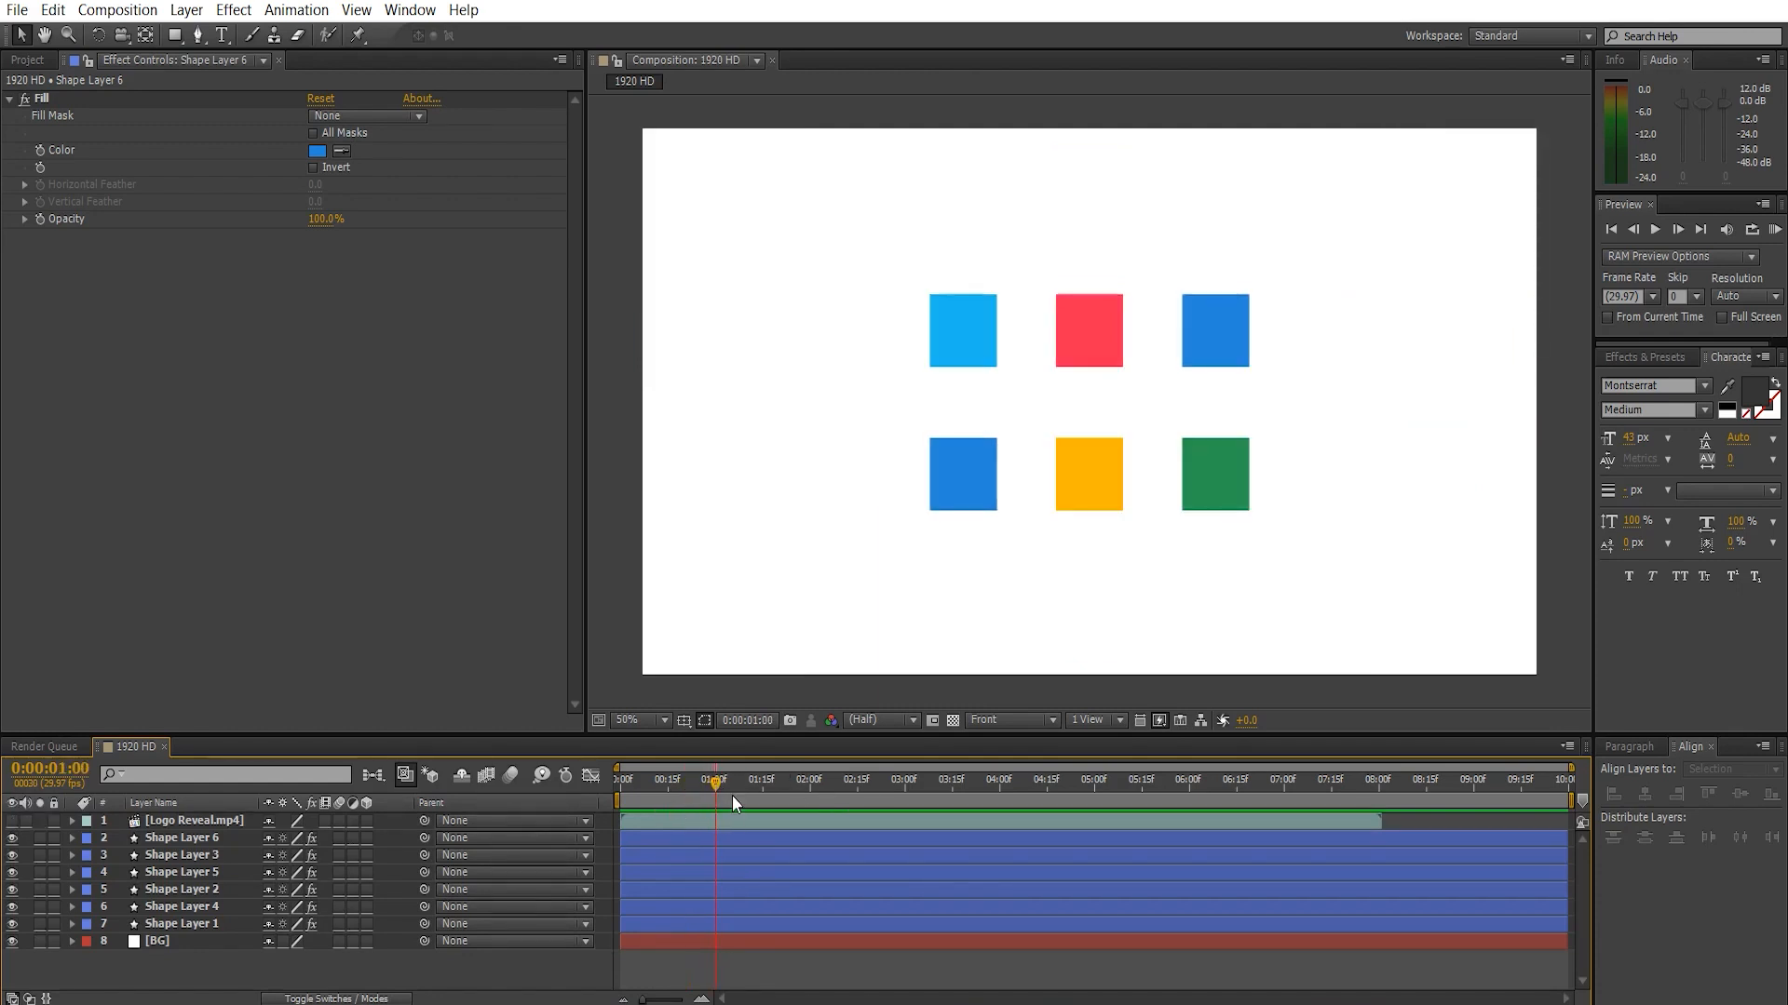
- Switch the composition's time display between frame numbers and timecode
left_click(750, 720, "ctrl")
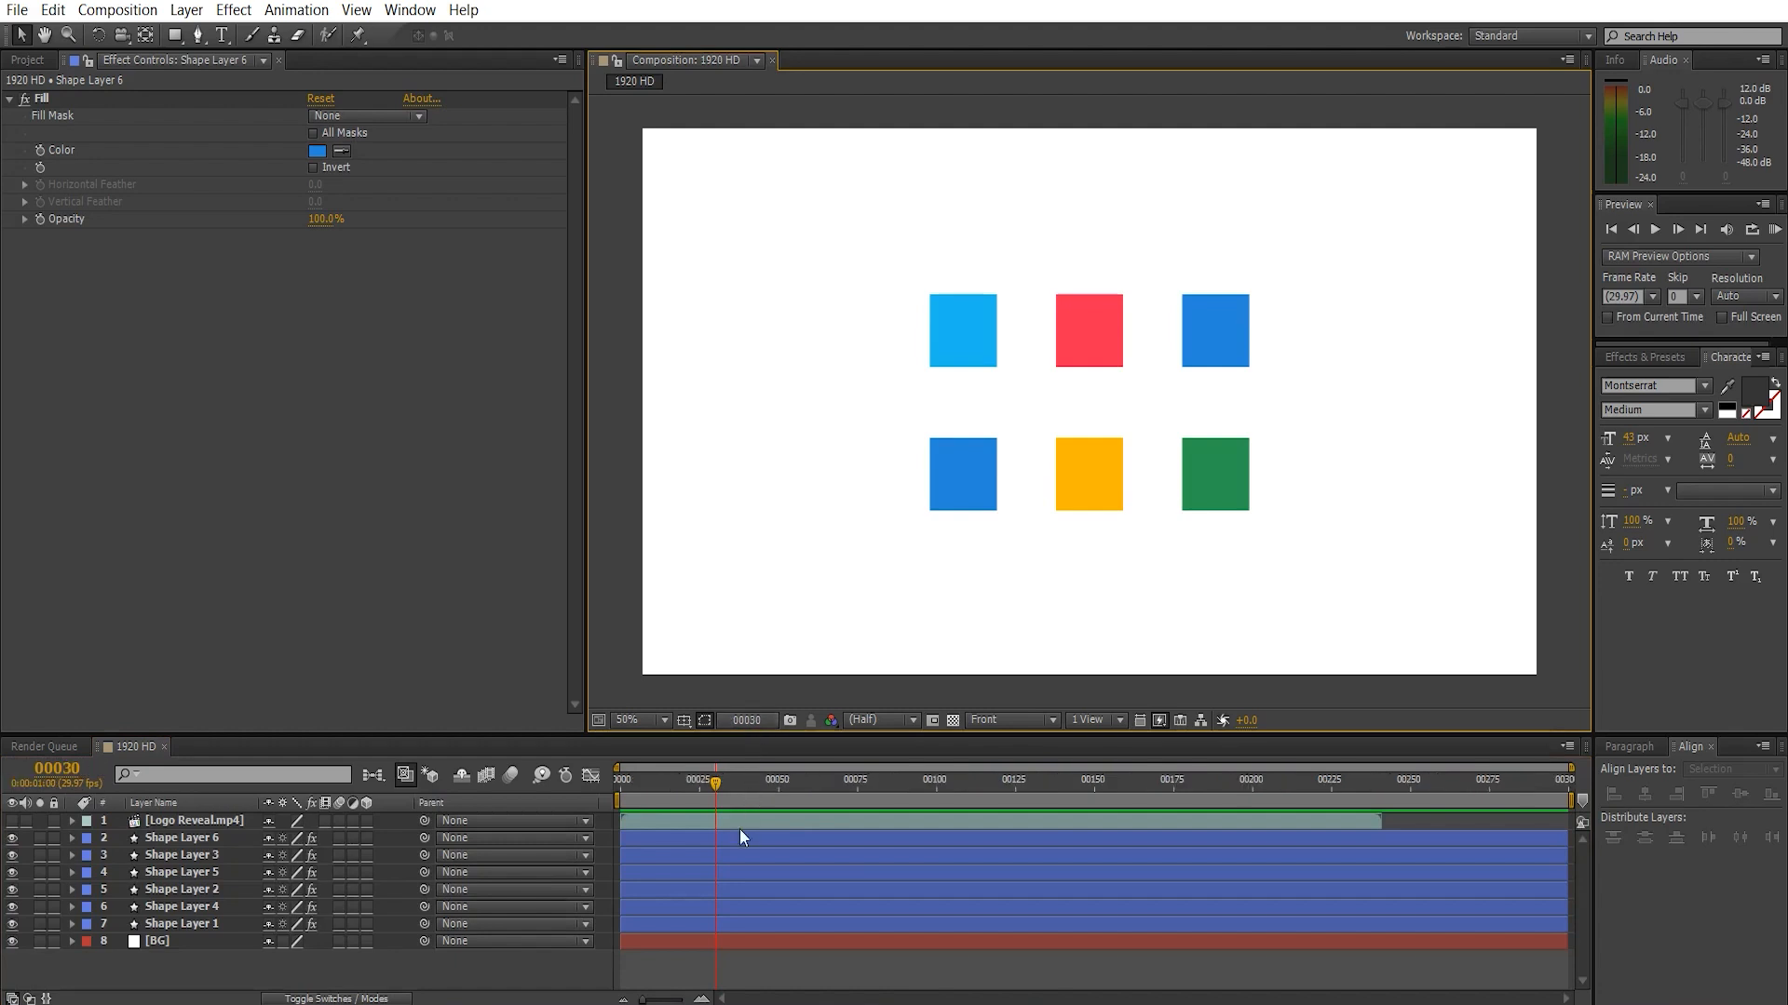
left_click(758, 722, "ctrl")
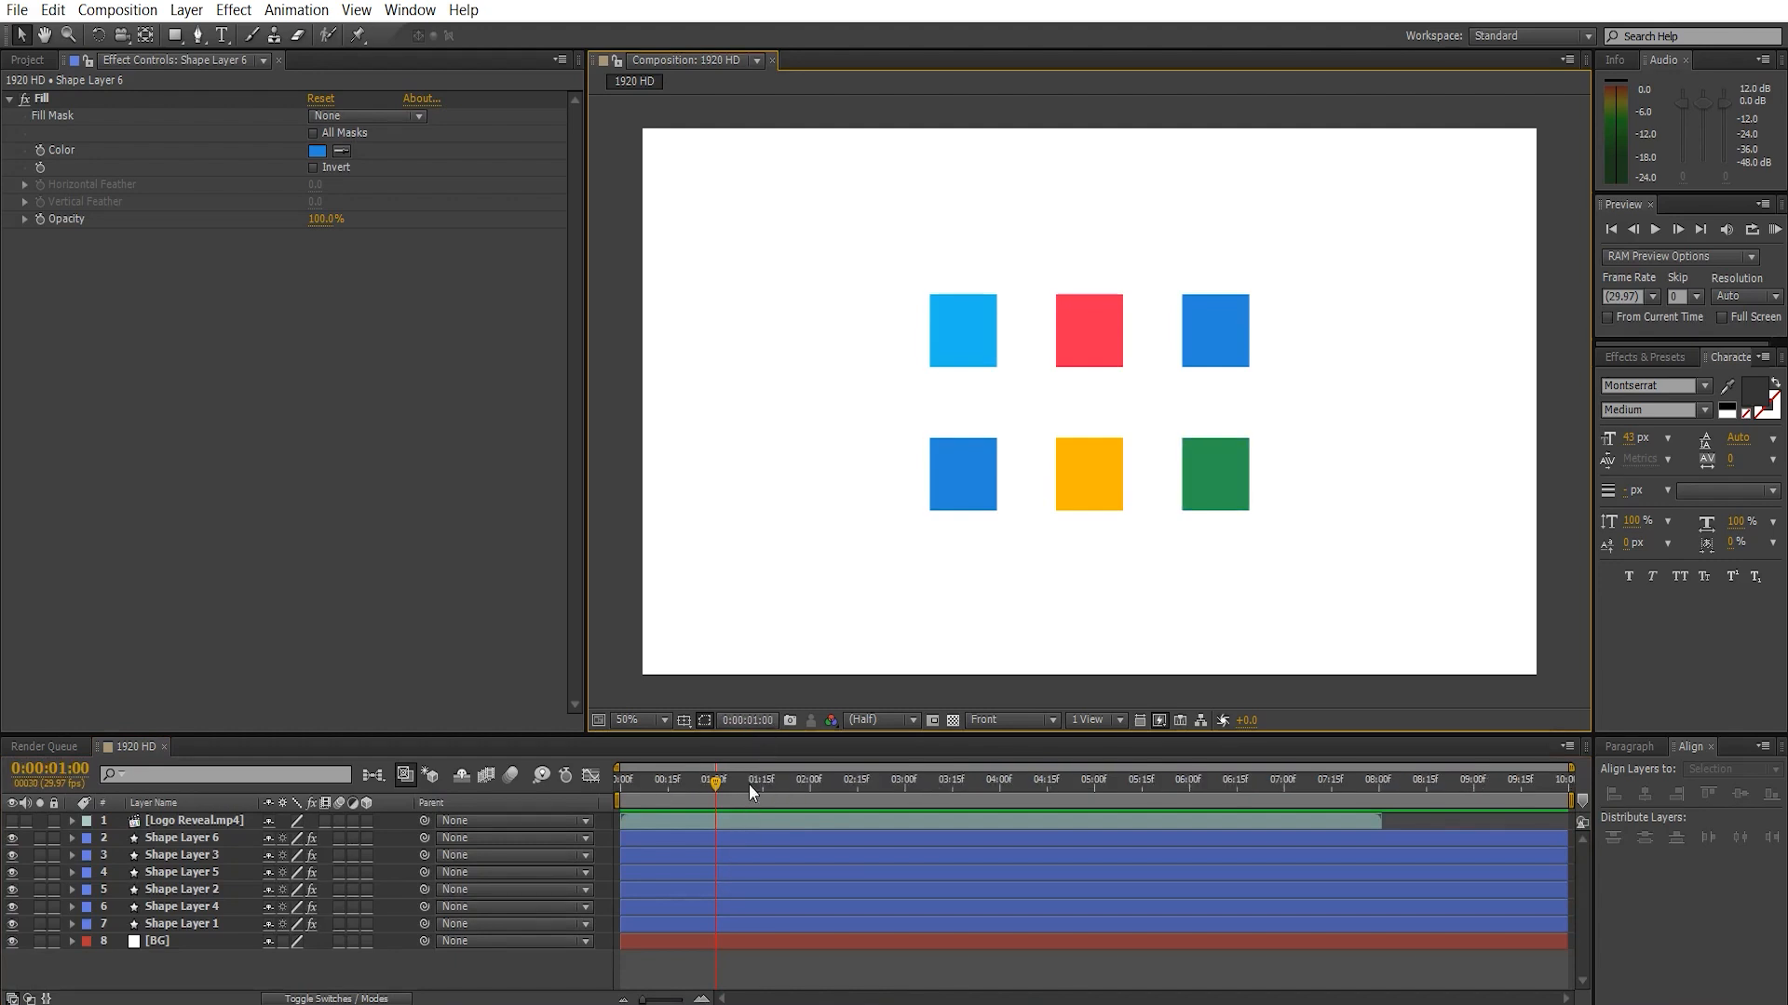
left_click(749, 721, "ctrl")
- Set Position keyframes at 0:00:00:24 for all six shape layers at their current places
left_click(702, 796)
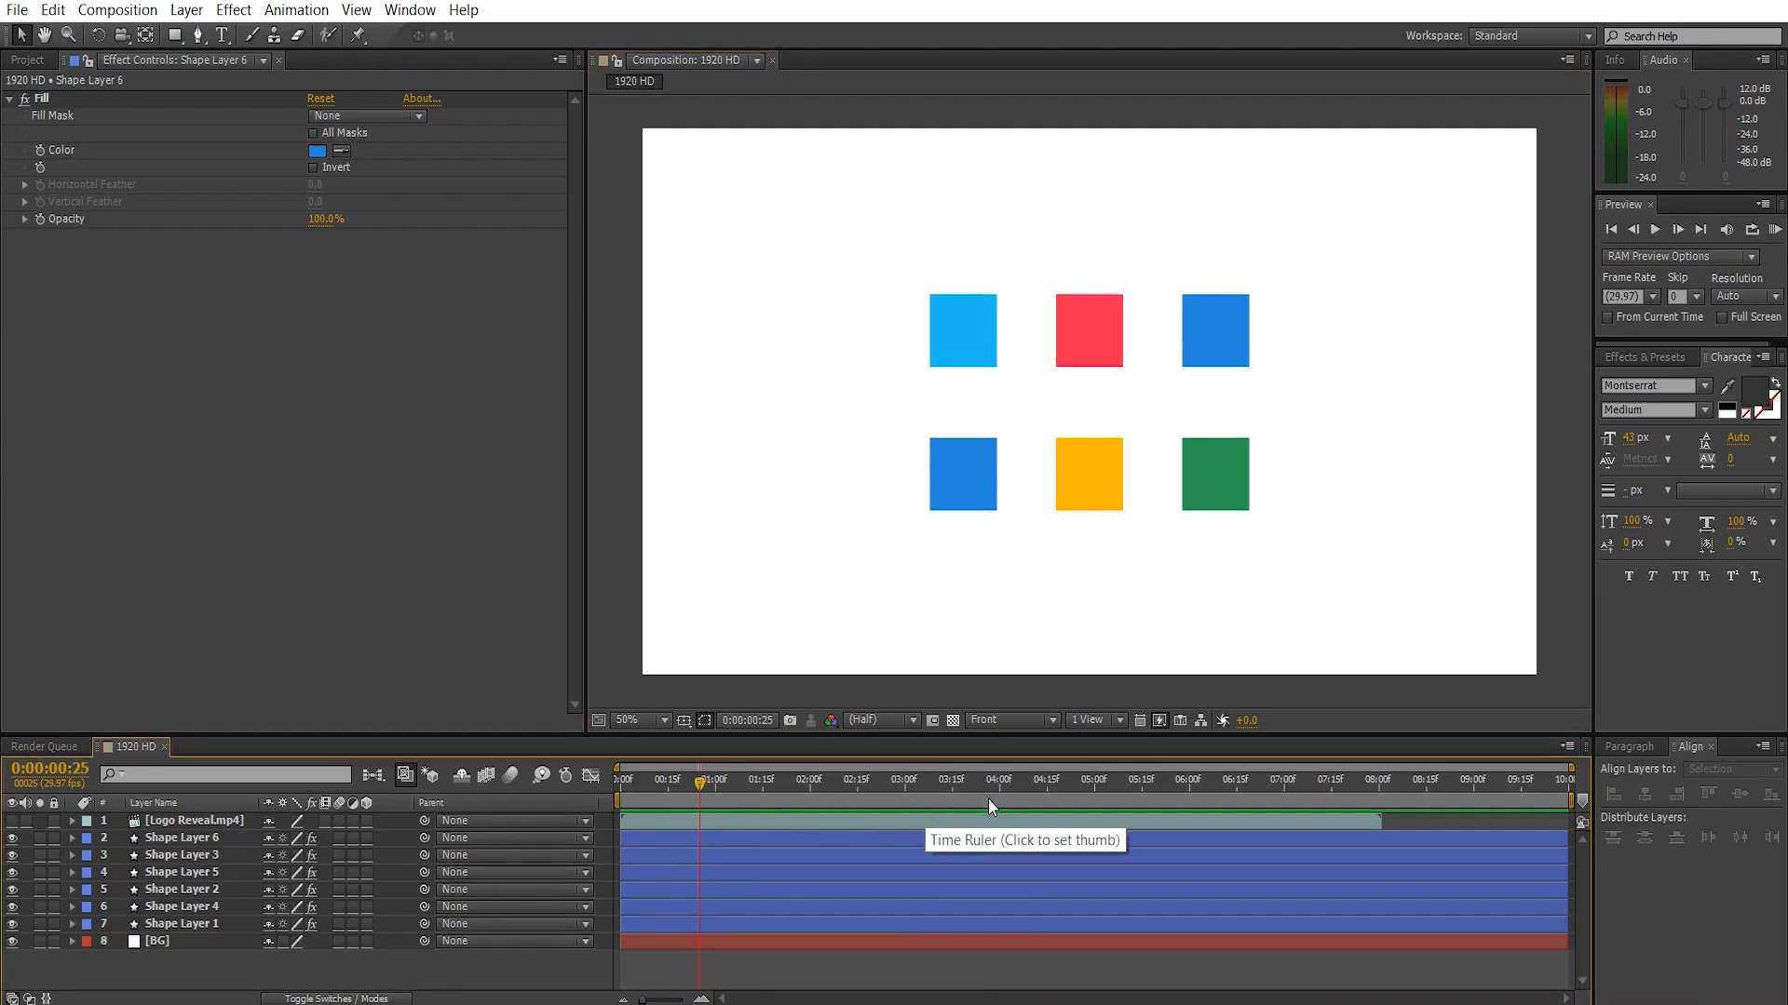
left_click(696, 789)
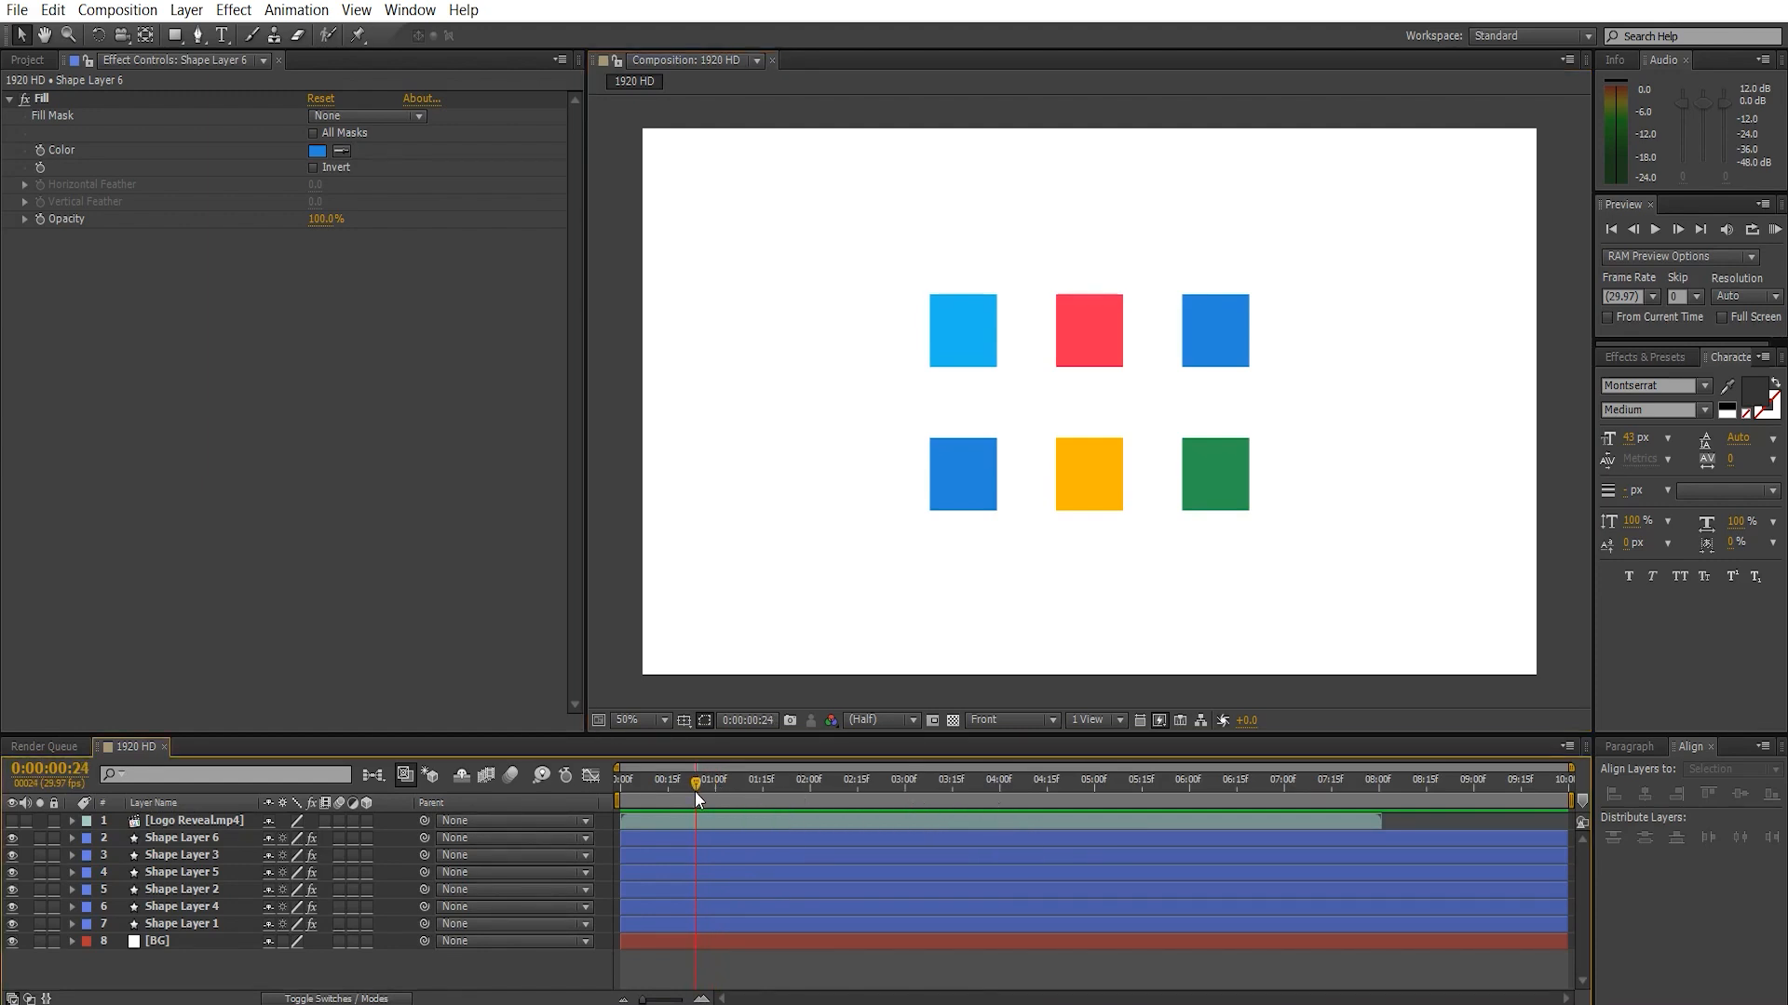
left_click(208, 846)
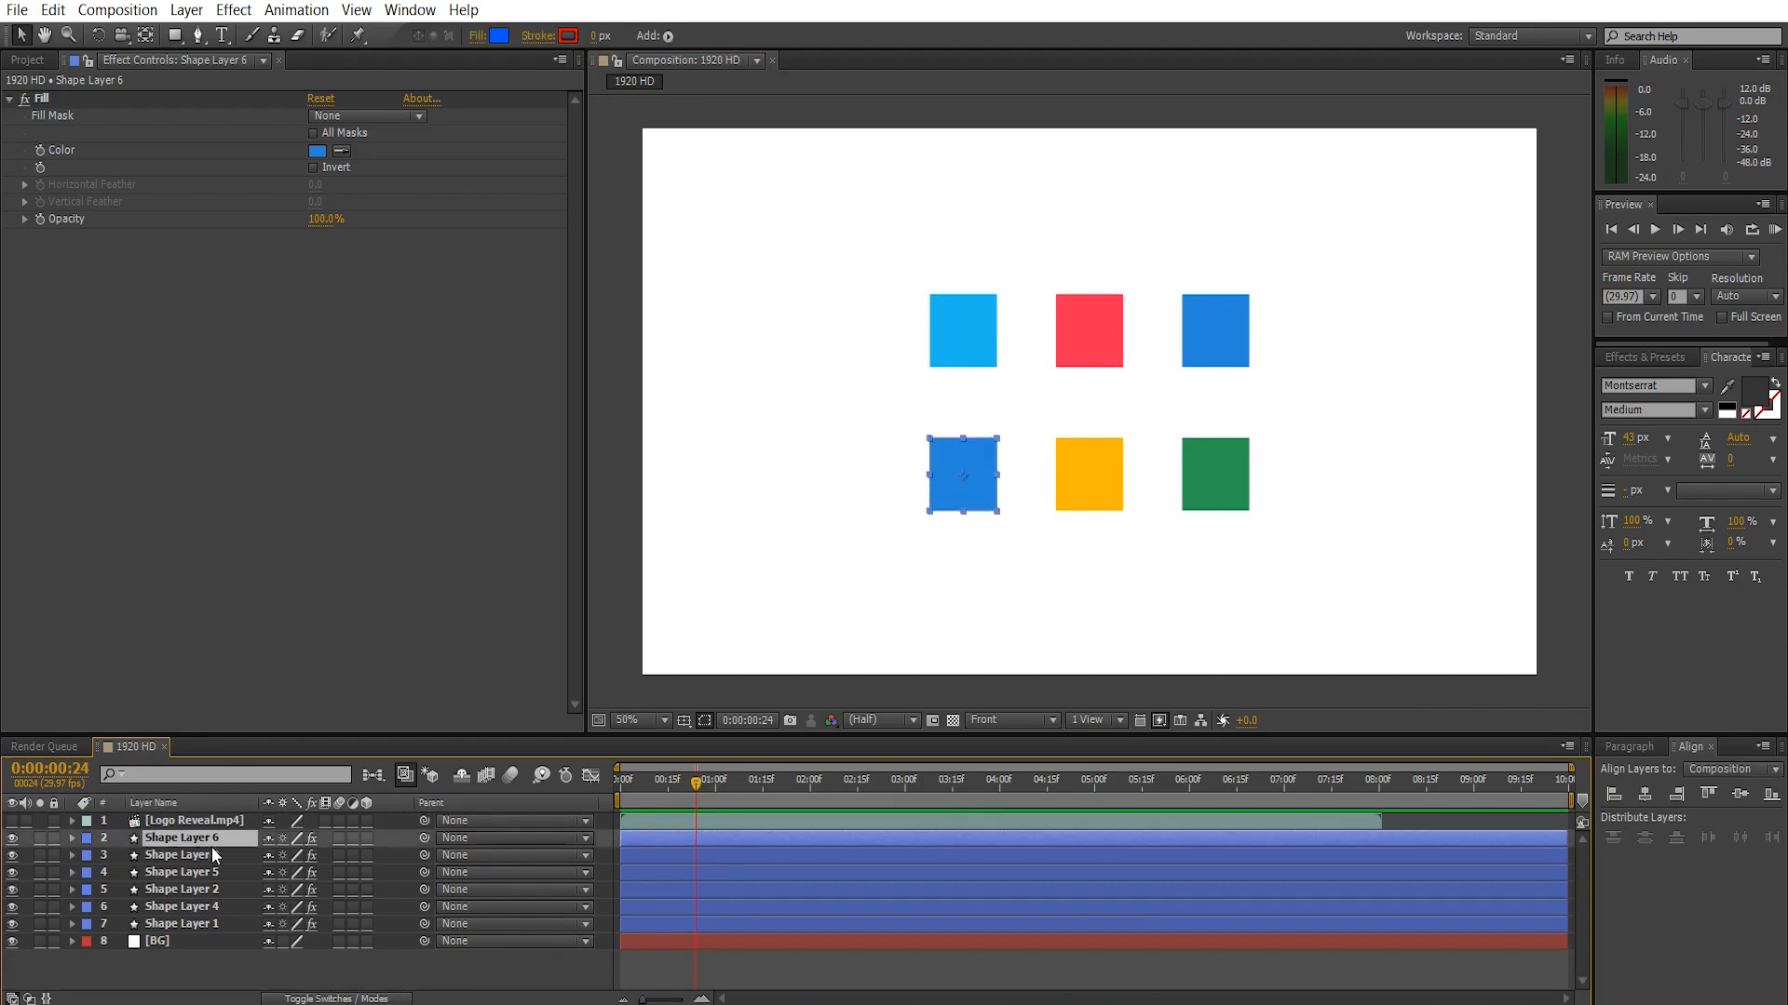
left_click(220, 924, "shift")
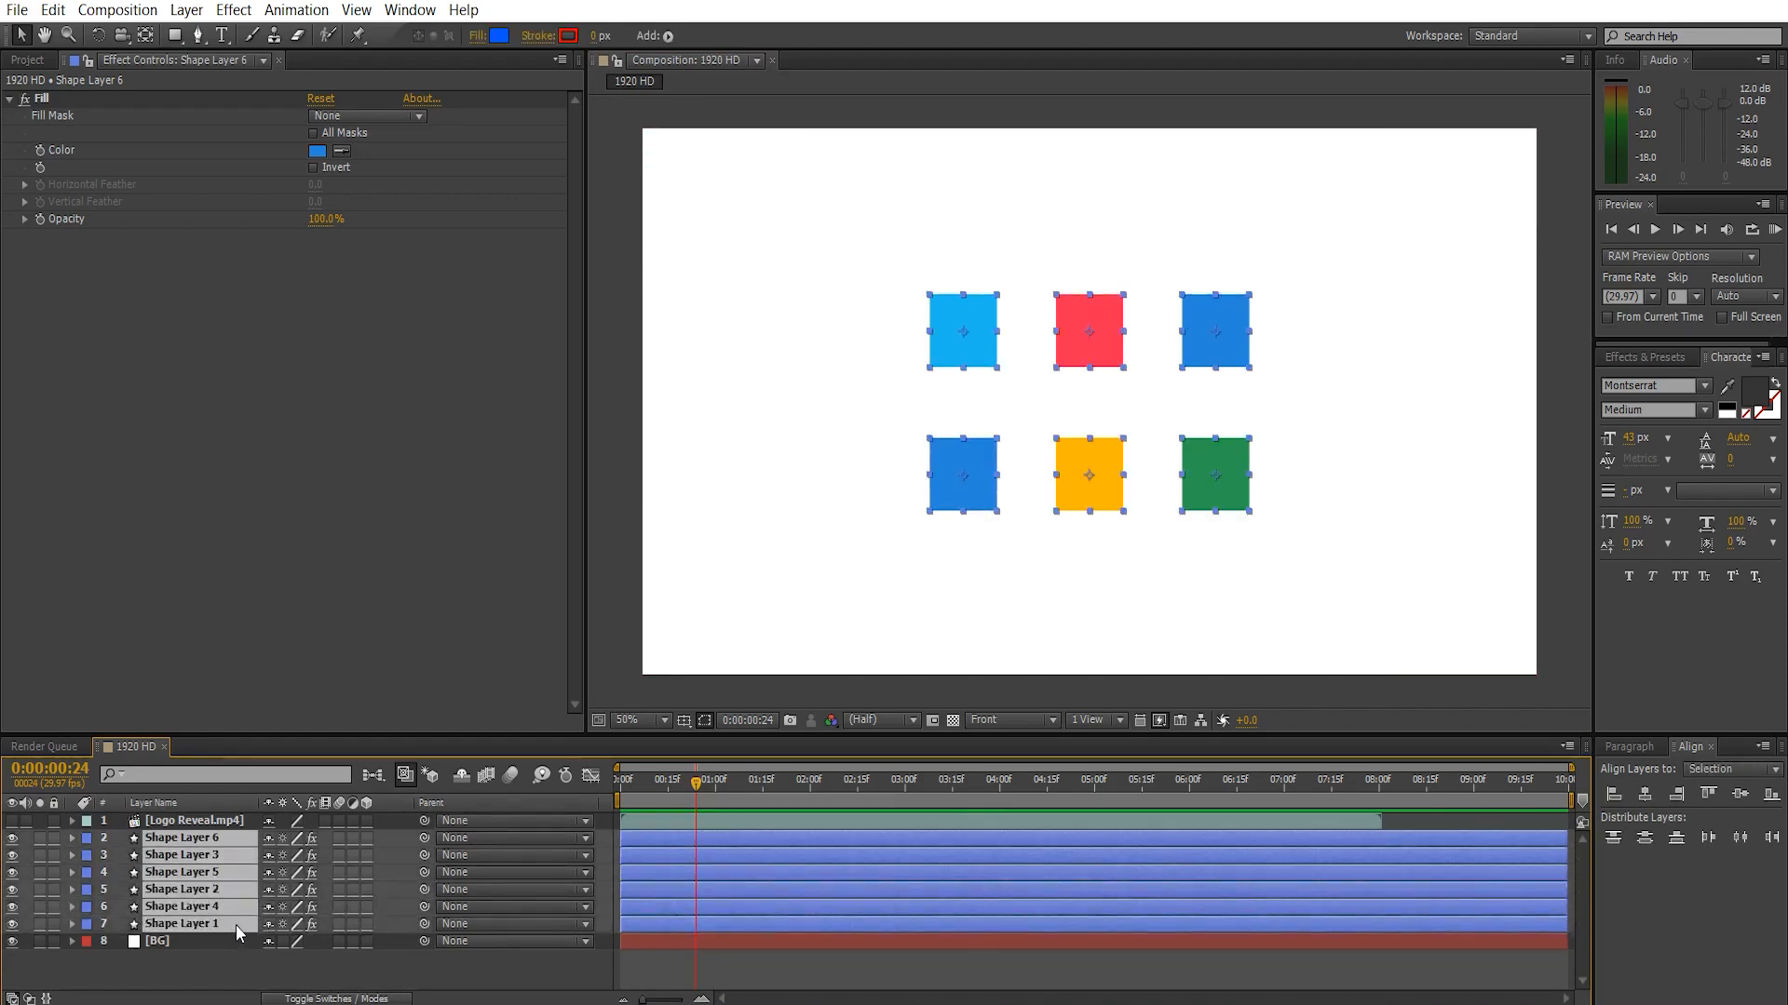
key("p")
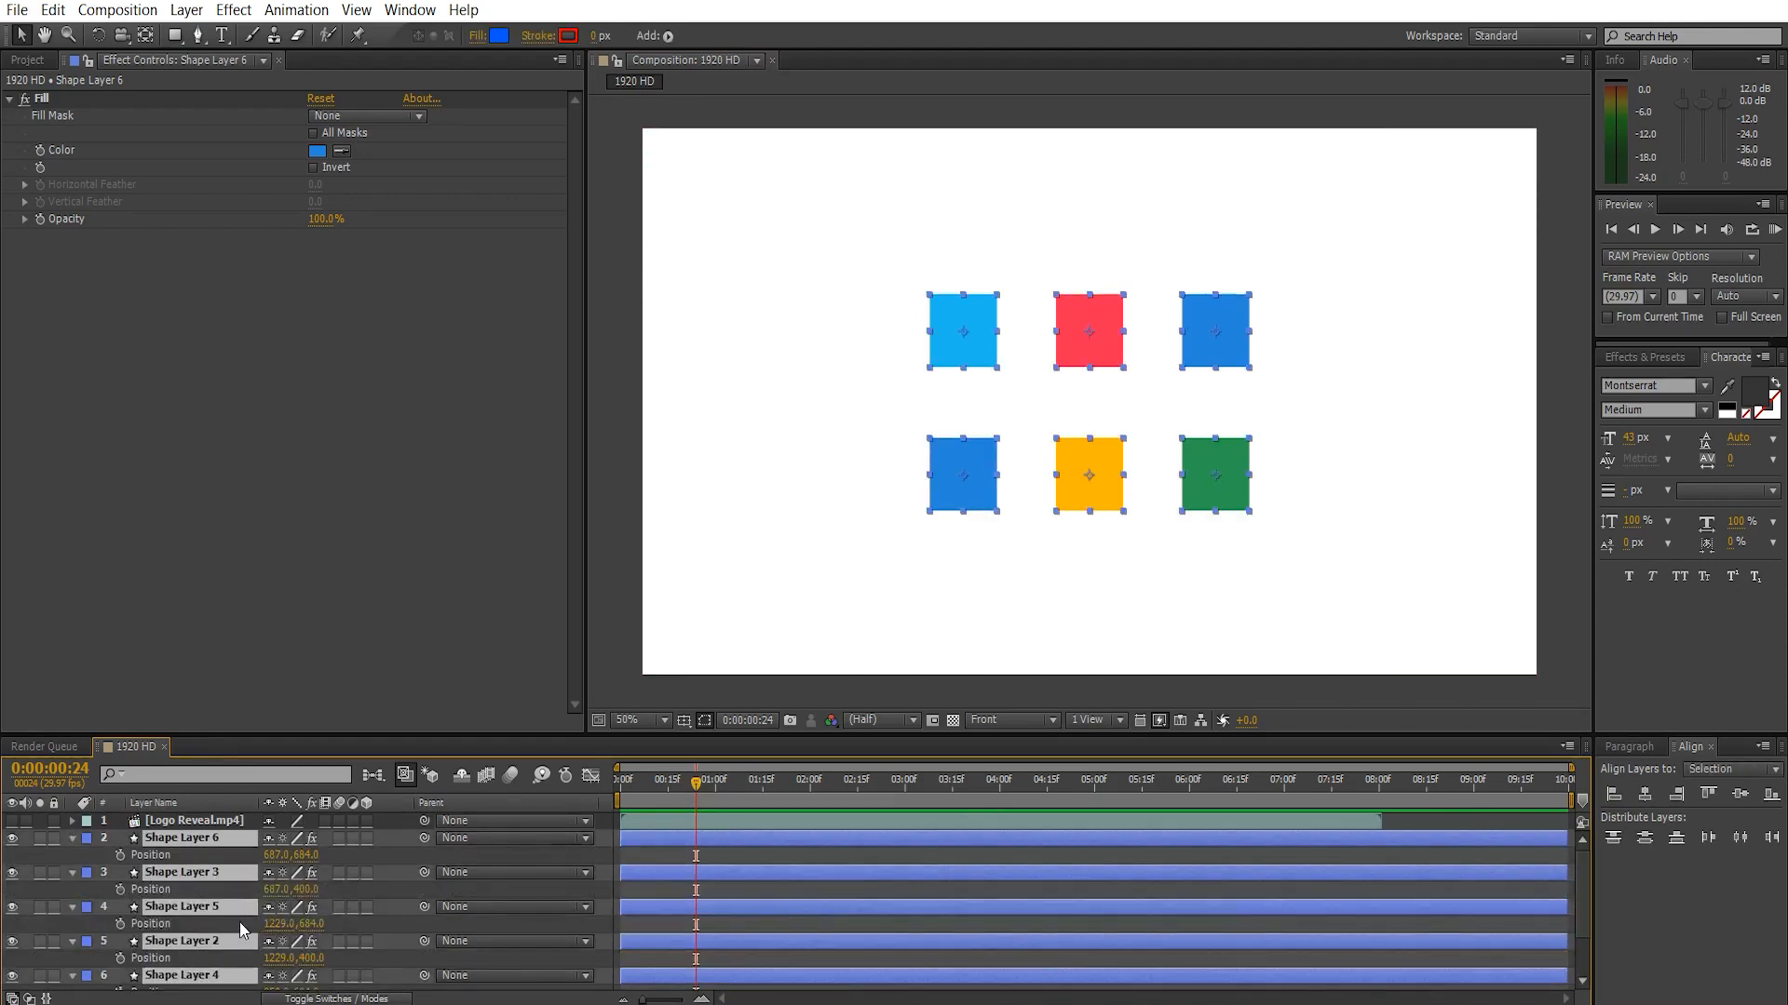
left_click(121, 854)
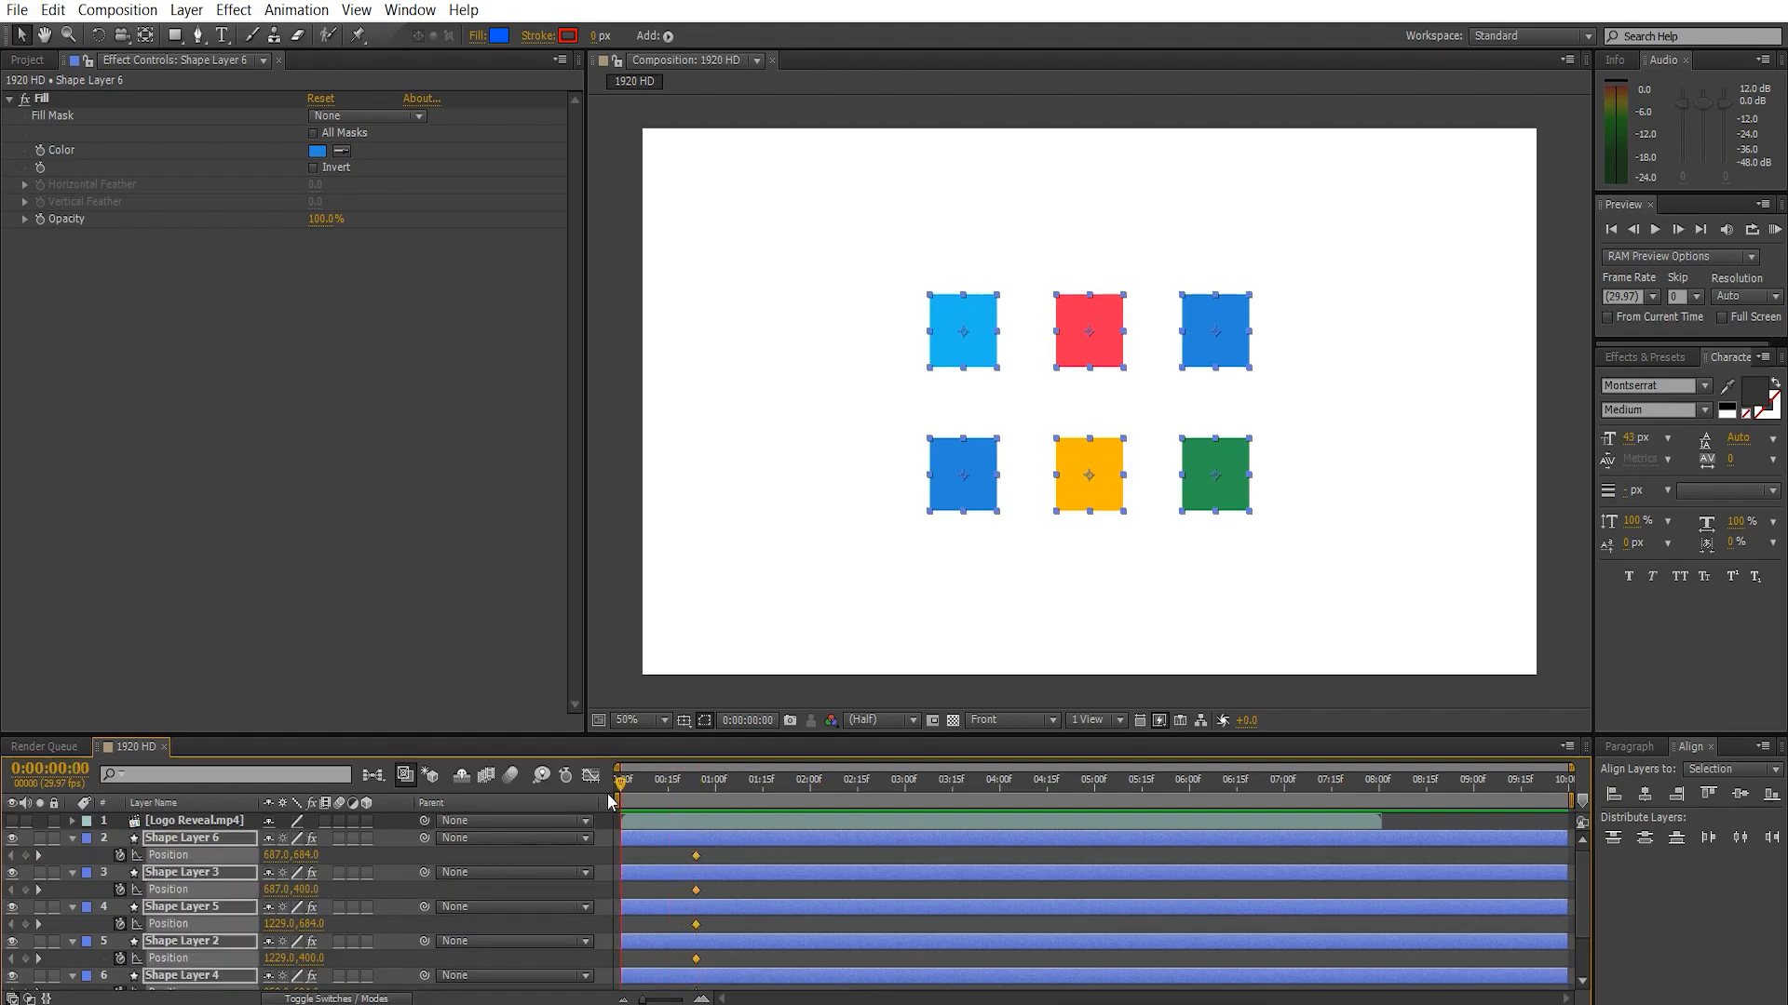
- At 0:00:00:00, move the light blue upper square (Shape Layer 3) horizontally off the frame's left edge to about -79, 400
left_click(606, 854)
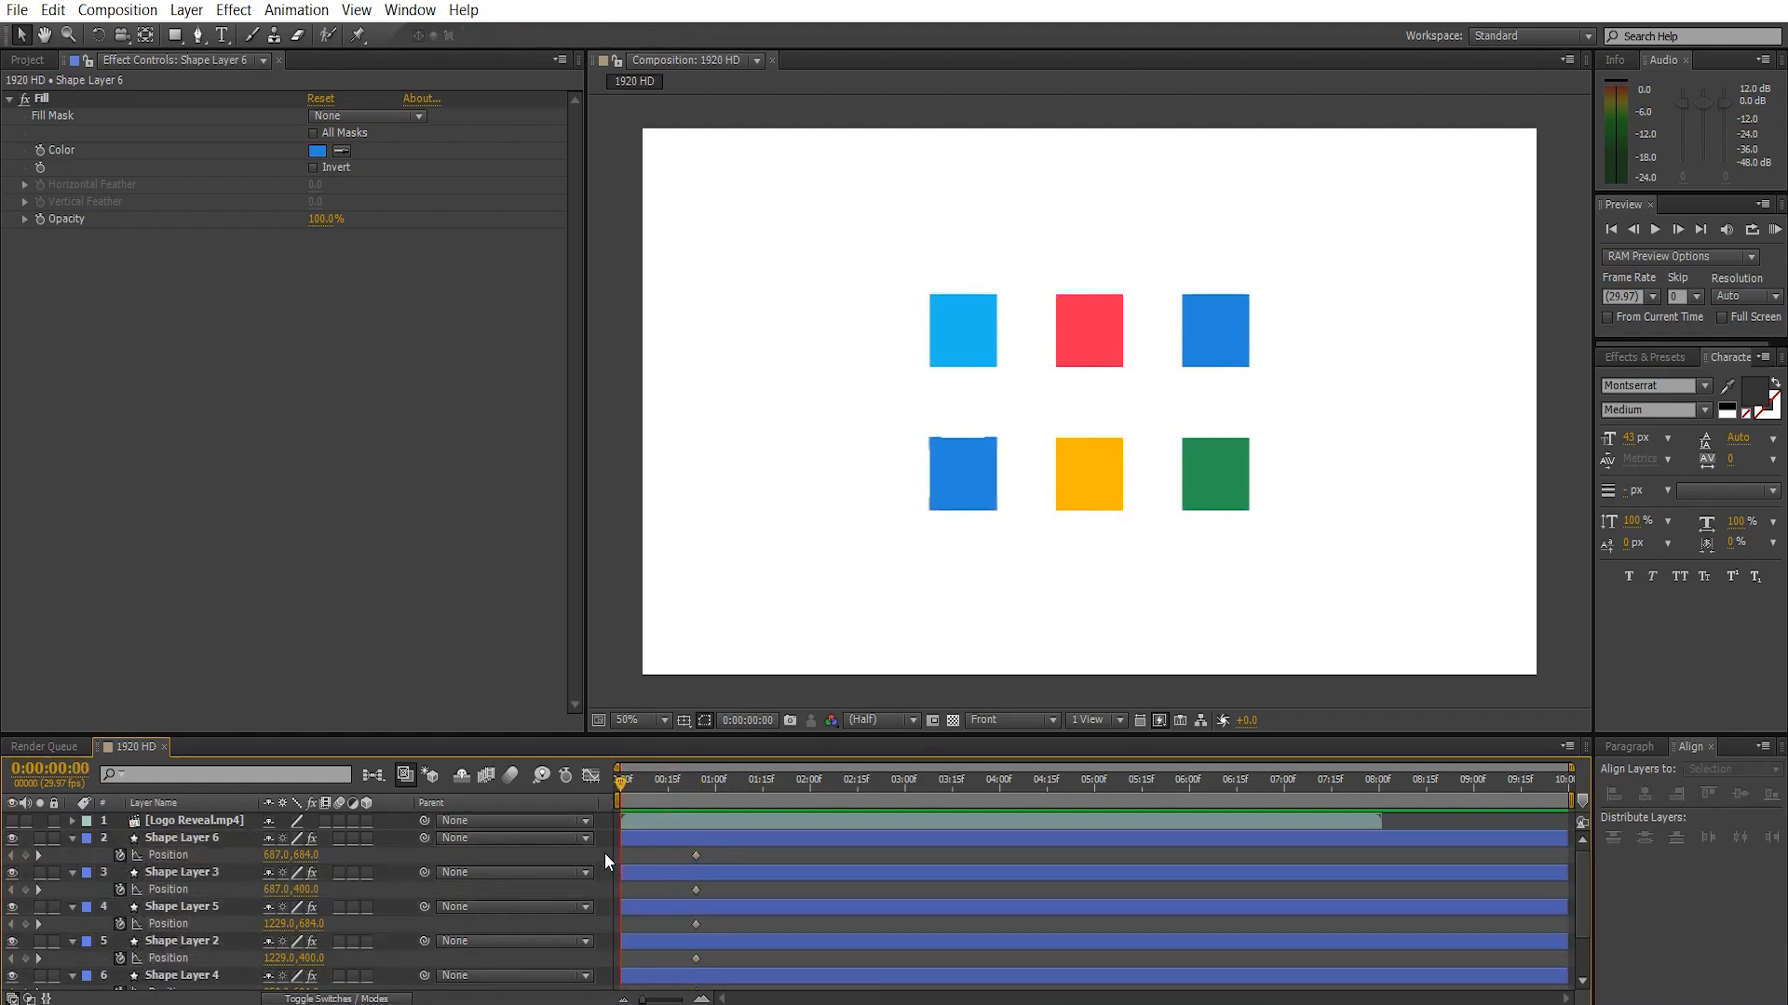
left_click(967, 331)
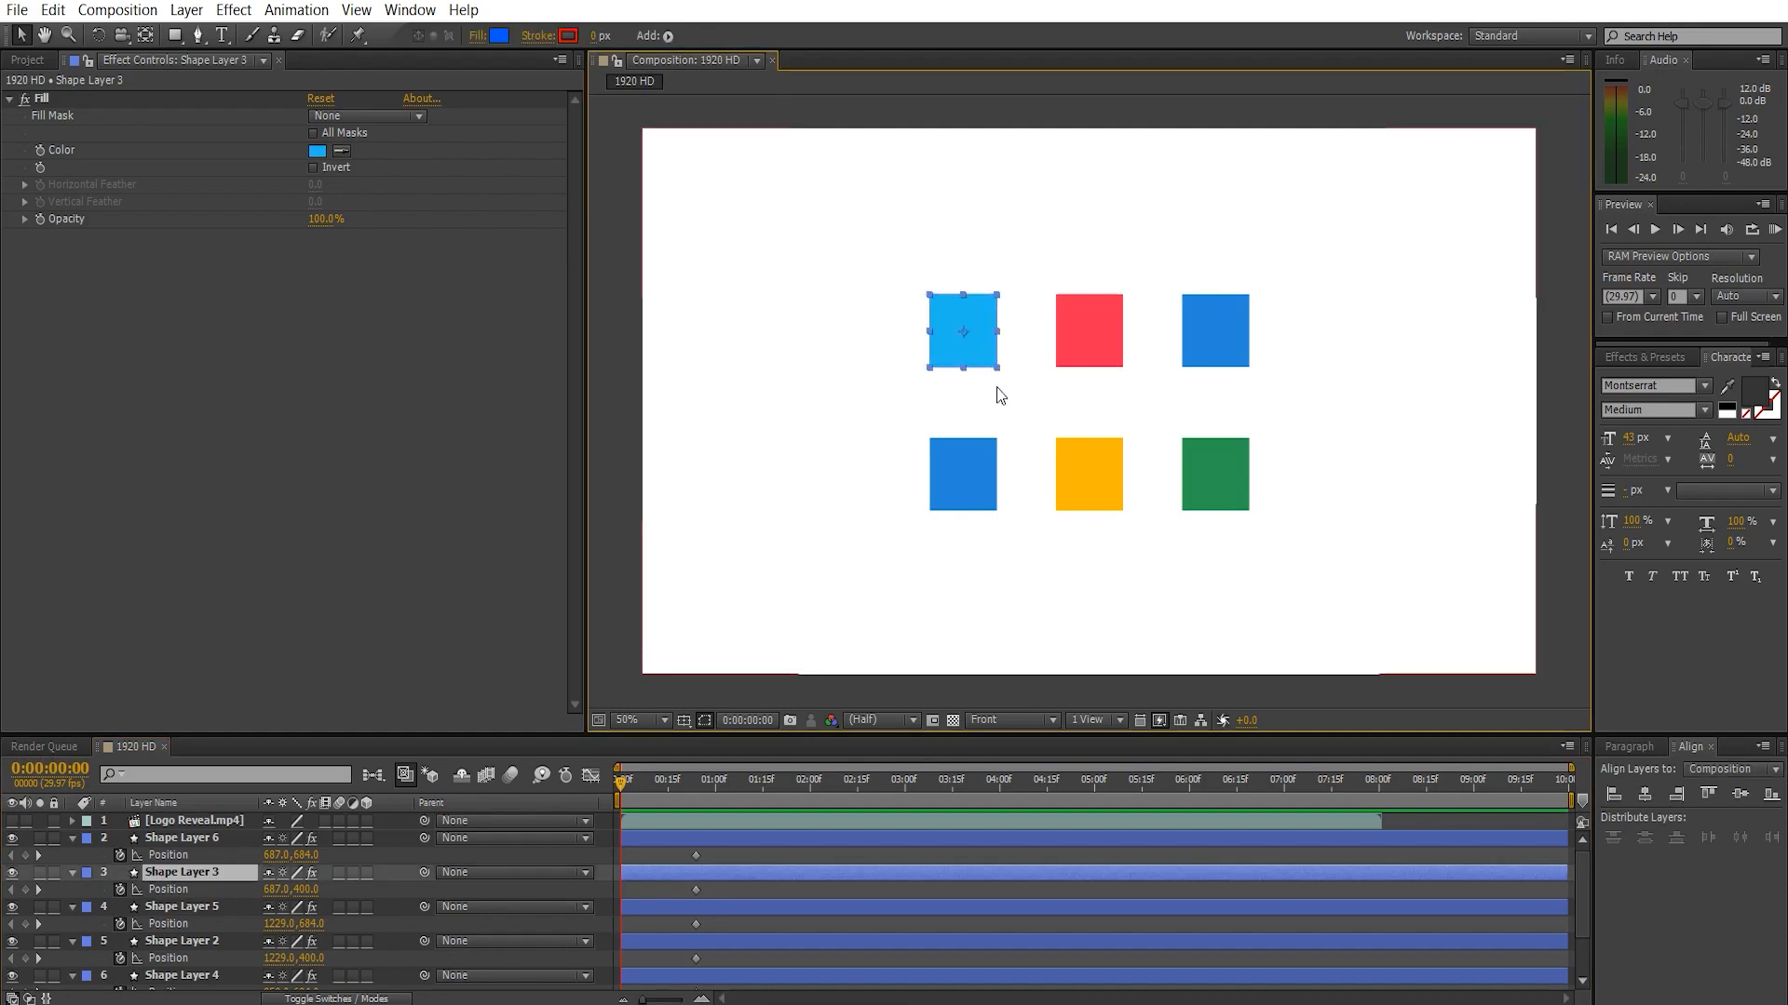
left_click_drag(964, 344, 609, 372)
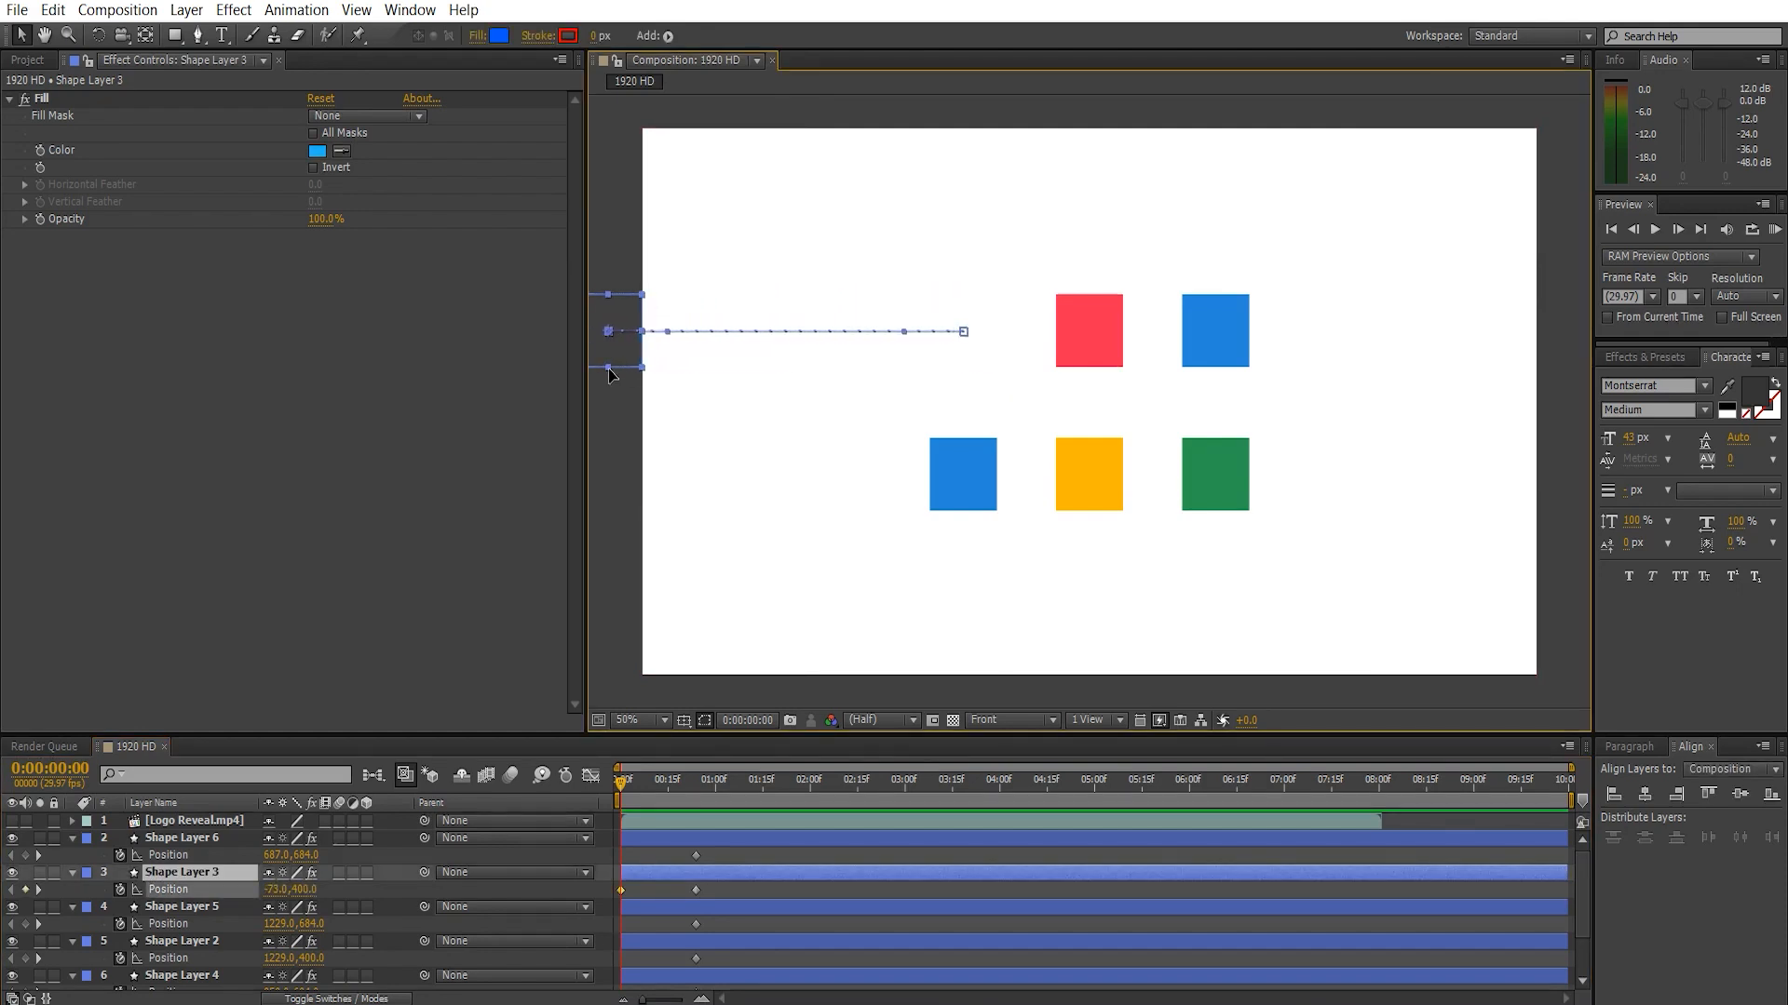
left_click_drag(926, 497, 950, 371)
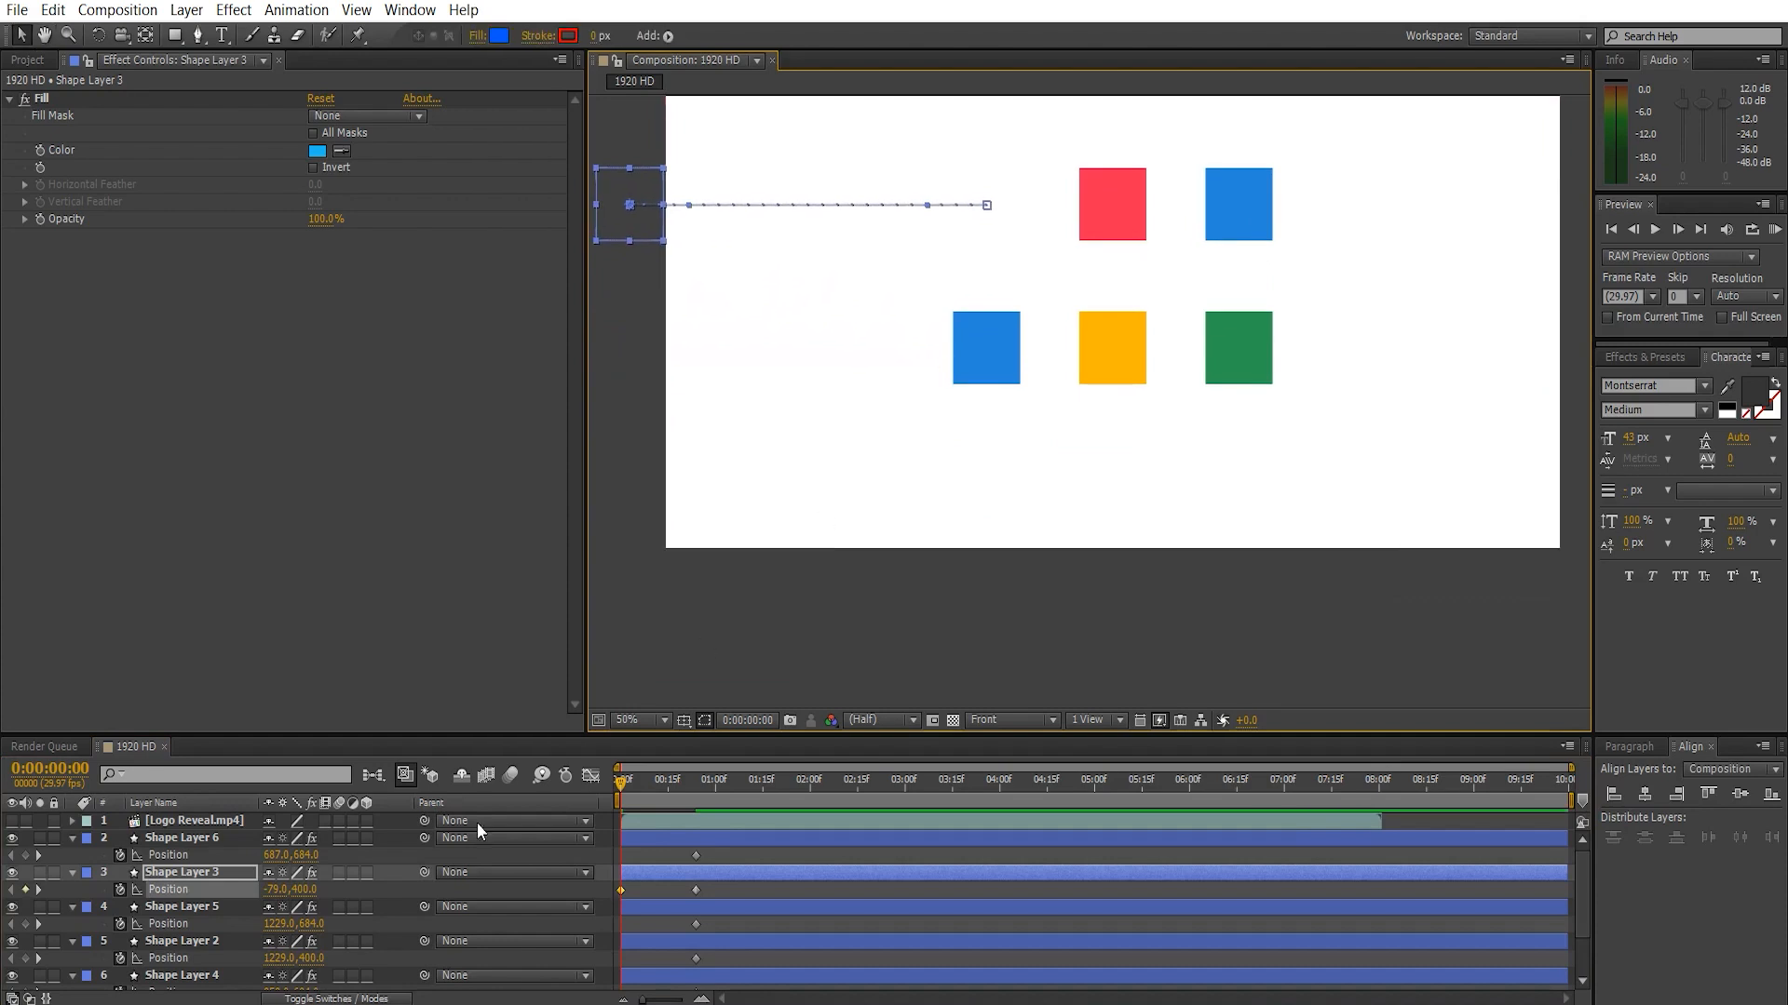
- At 0:00:00:00, move the blue upper square (Shape Layer 2) horizontally off the frame's right edge to about 2019, 400
left_click_drag(1333, 248, 1254, 471)
left_click_drag(1162, 428, 1533, 466)
mouse_move(1327, 530)
left_mouse_down()
mouse_move(1465, 415)
mouse_move(1370, 427)
mouse_move(1305, 472)
mouse_move(1325, 471)
left_mouse_up()
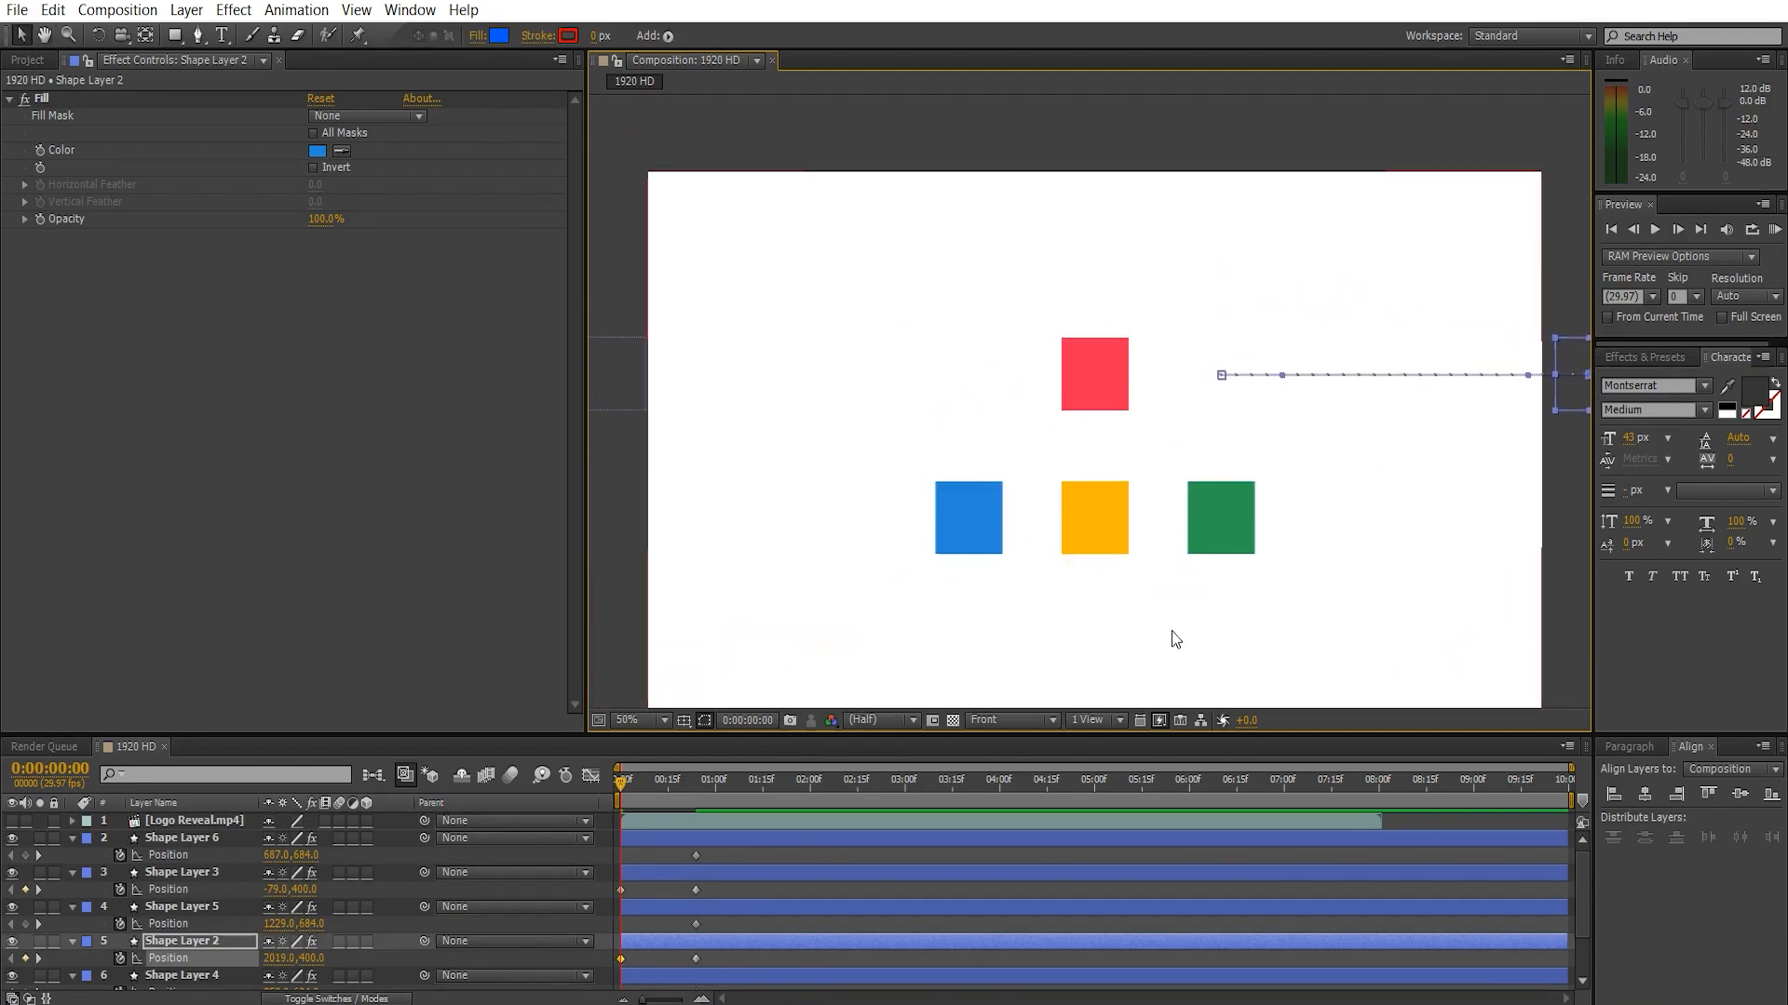
- Scrub through roughly the first second to compare the entry motion with the Logo Reveal reference, and return to 0:00:00:00
left_click(12, 821)
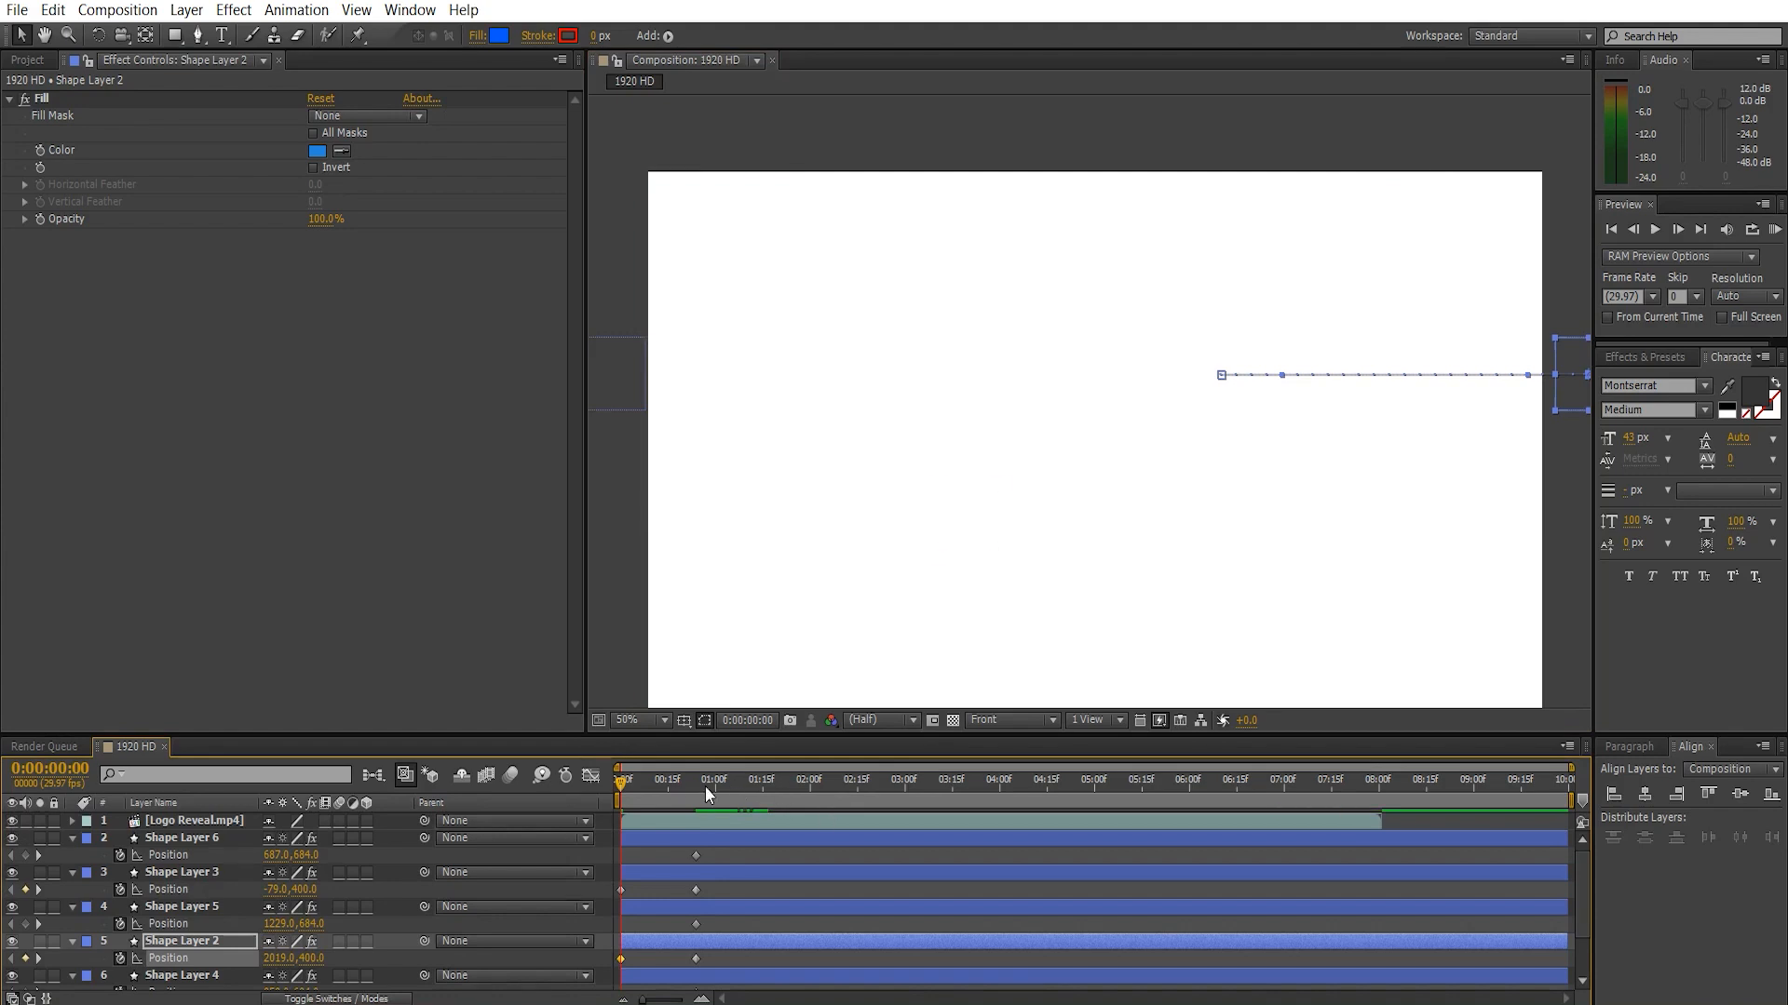
left_click(637, 785)
left_click_drag(637, 785, 702, 784)
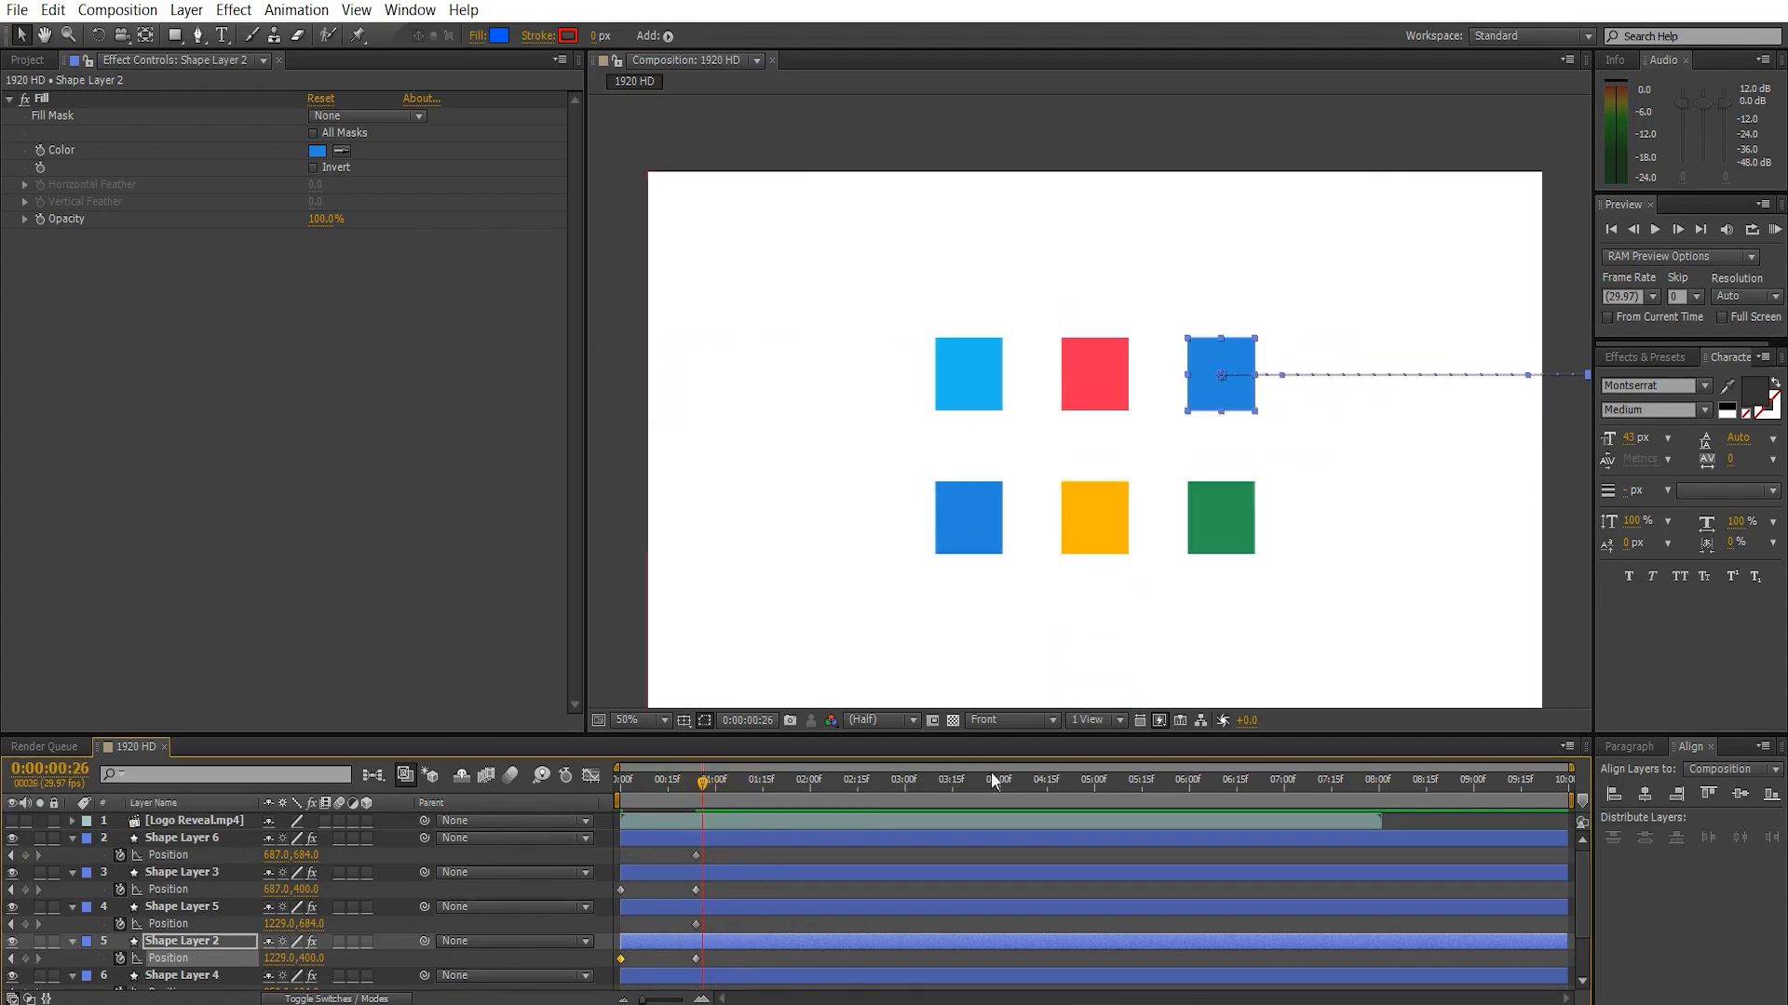
left_click_drag(711, 781, 564, 788)
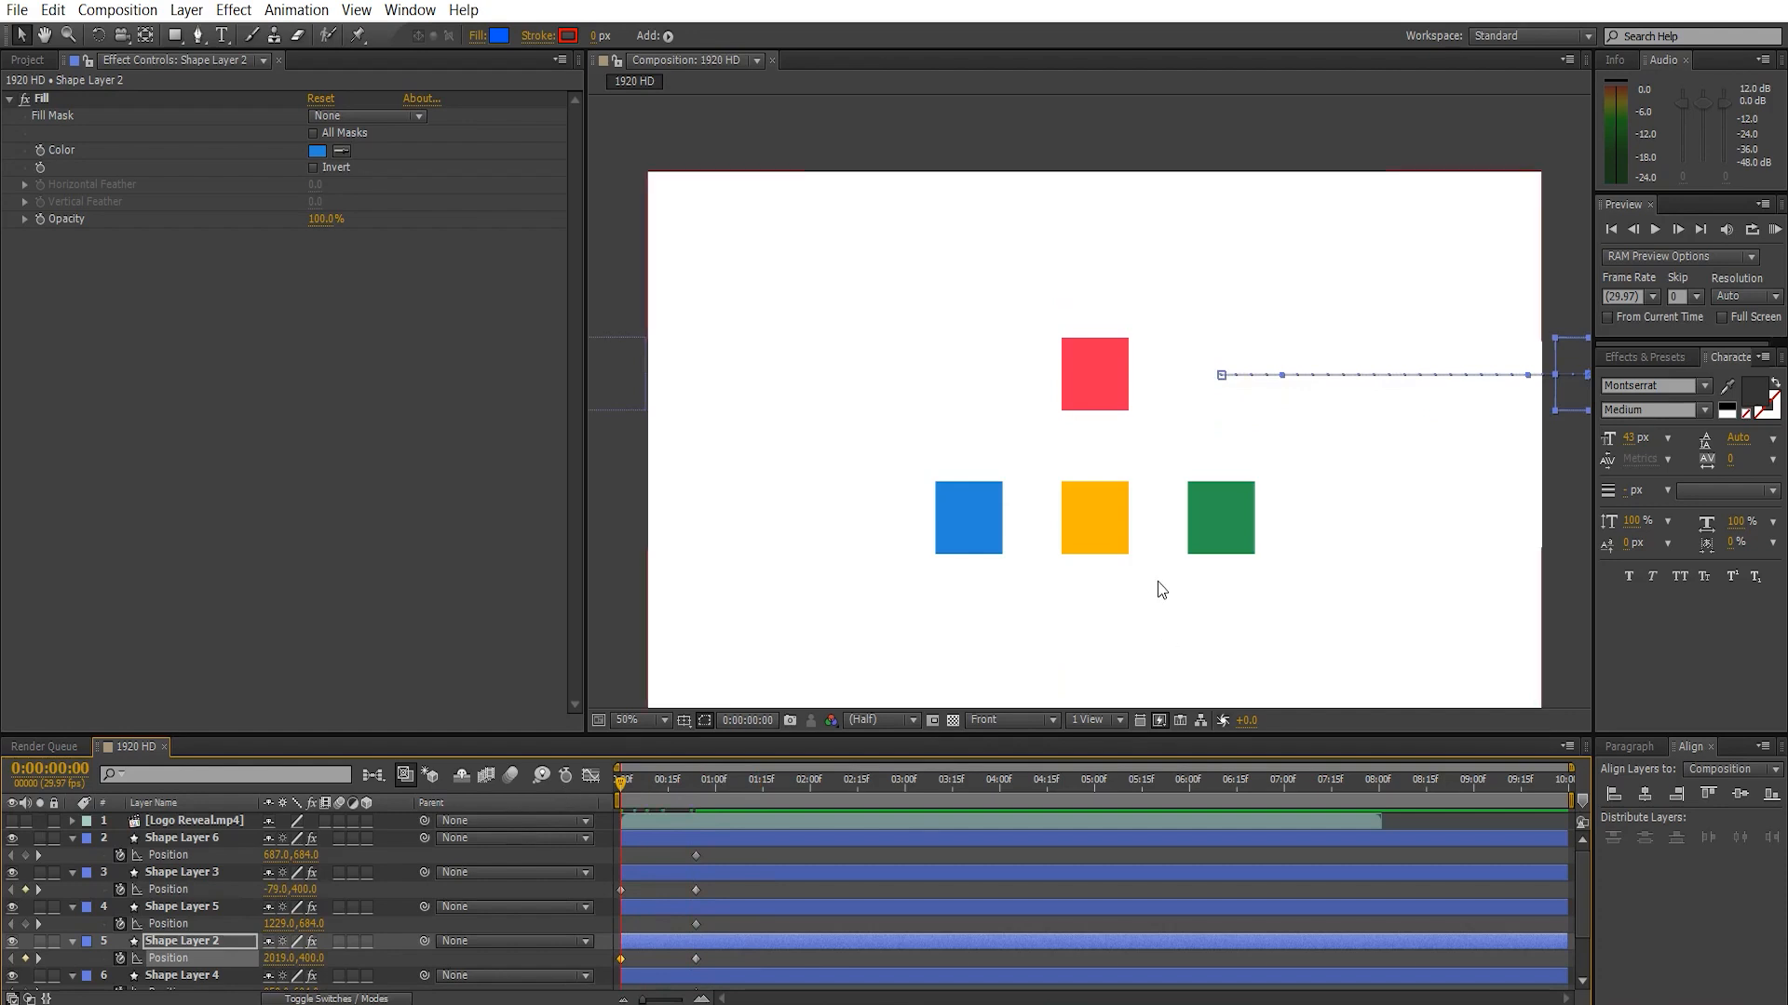
- At 0:00:00:00, move the green square off the right edge to about 2021, 684 and the lower blue square off the left to -93, 684
left_click(1203, 523)
left_click_drag(1242, 527, 1596, 551)
left_click(969, 540)
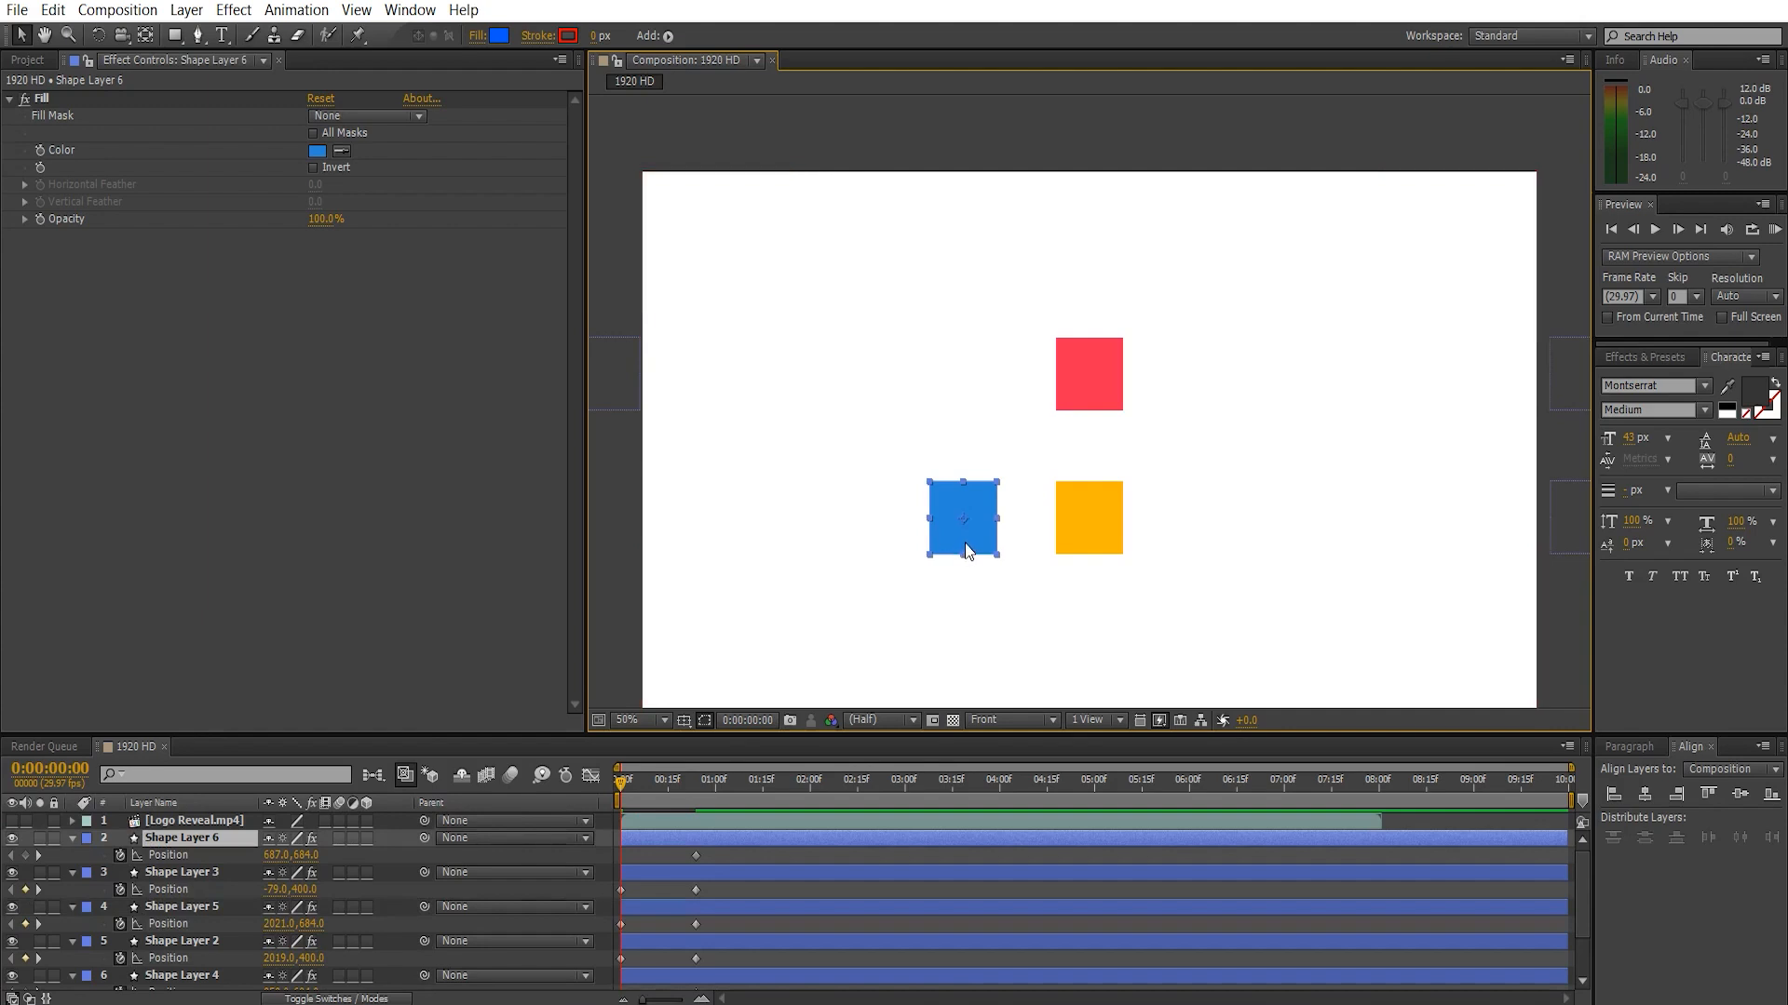
left_click_drag(964, 544, 602, 557)
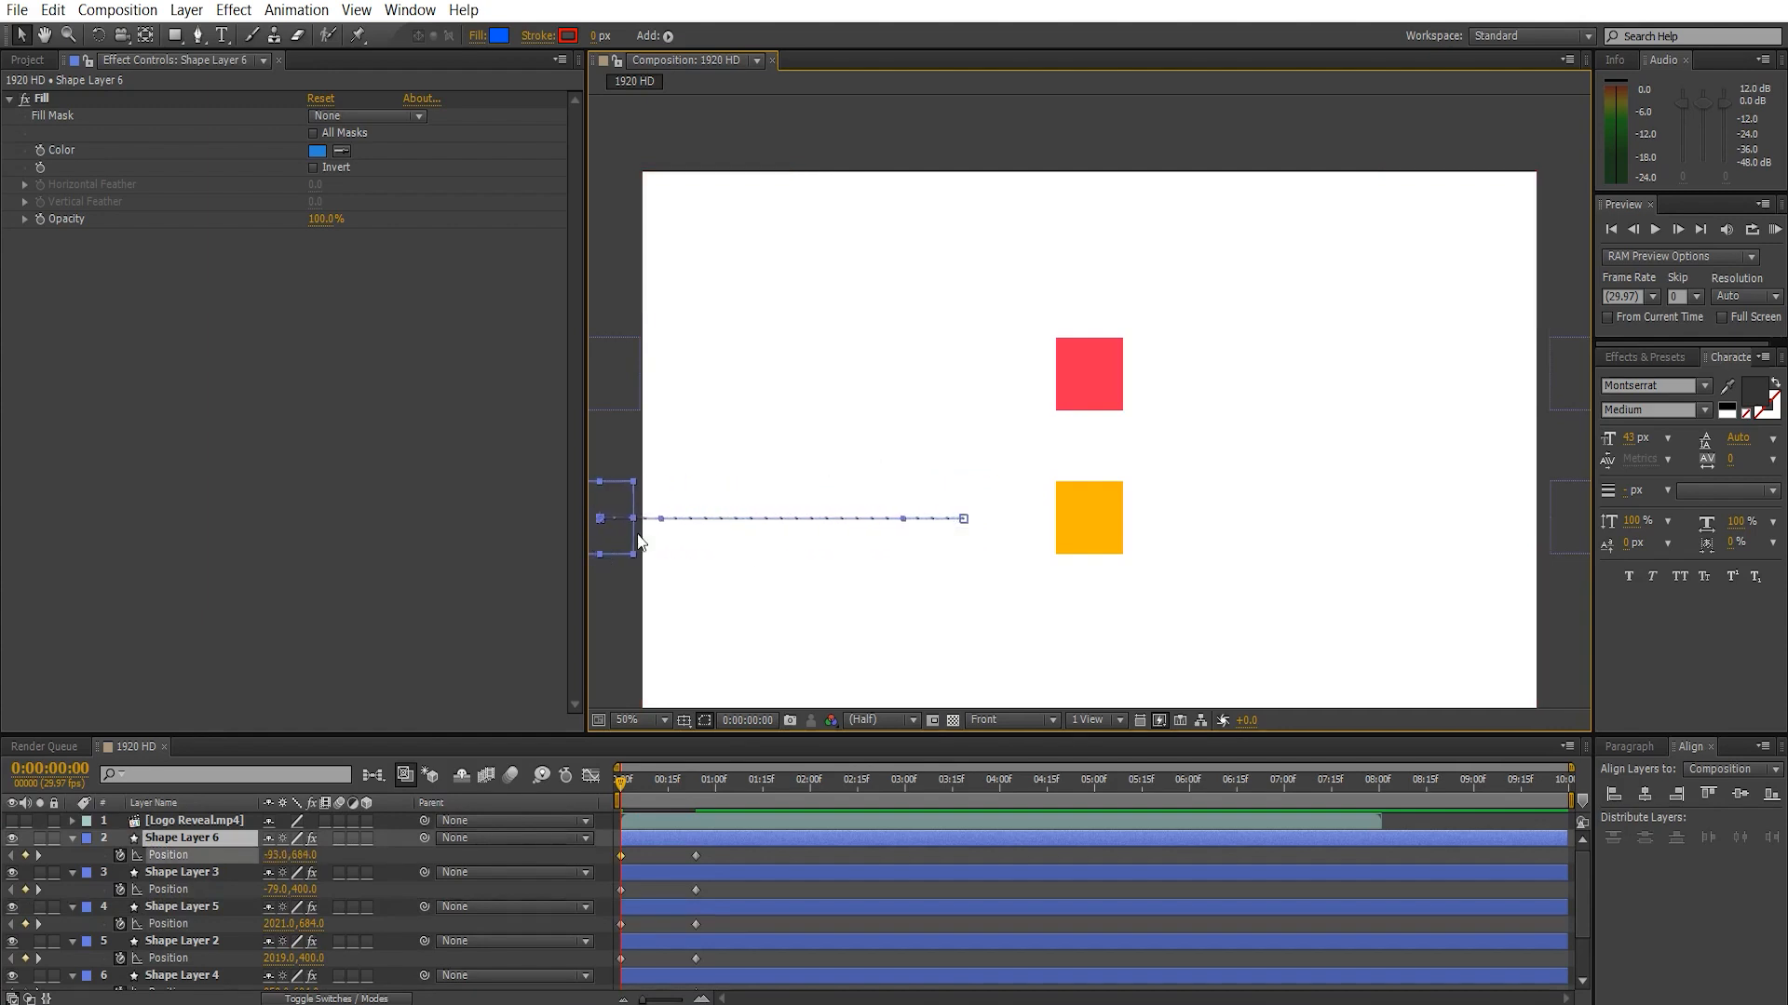
- At 0:00:00:00, move the red square above the frame to about 958, -96 and the yellow square below it to about 958, 1170
left_click(1104, 389)
left_click_drag(1098, 322, 1094, 136)
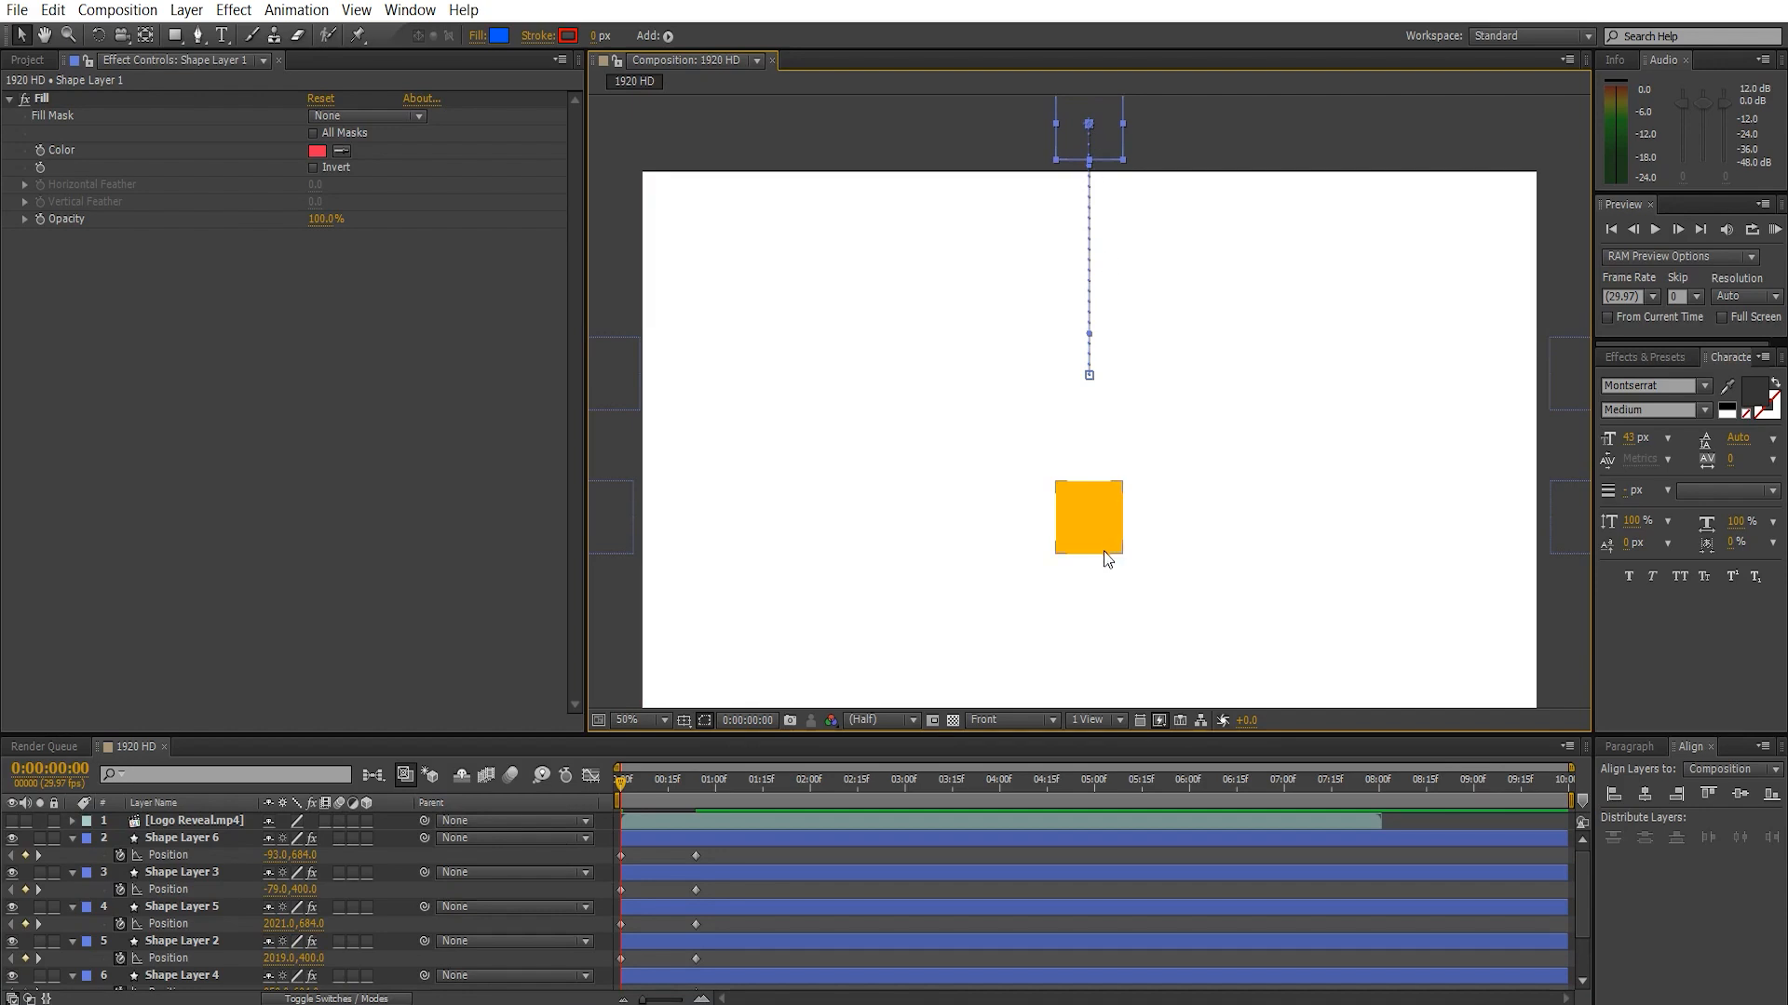
left_click(1104, 527)
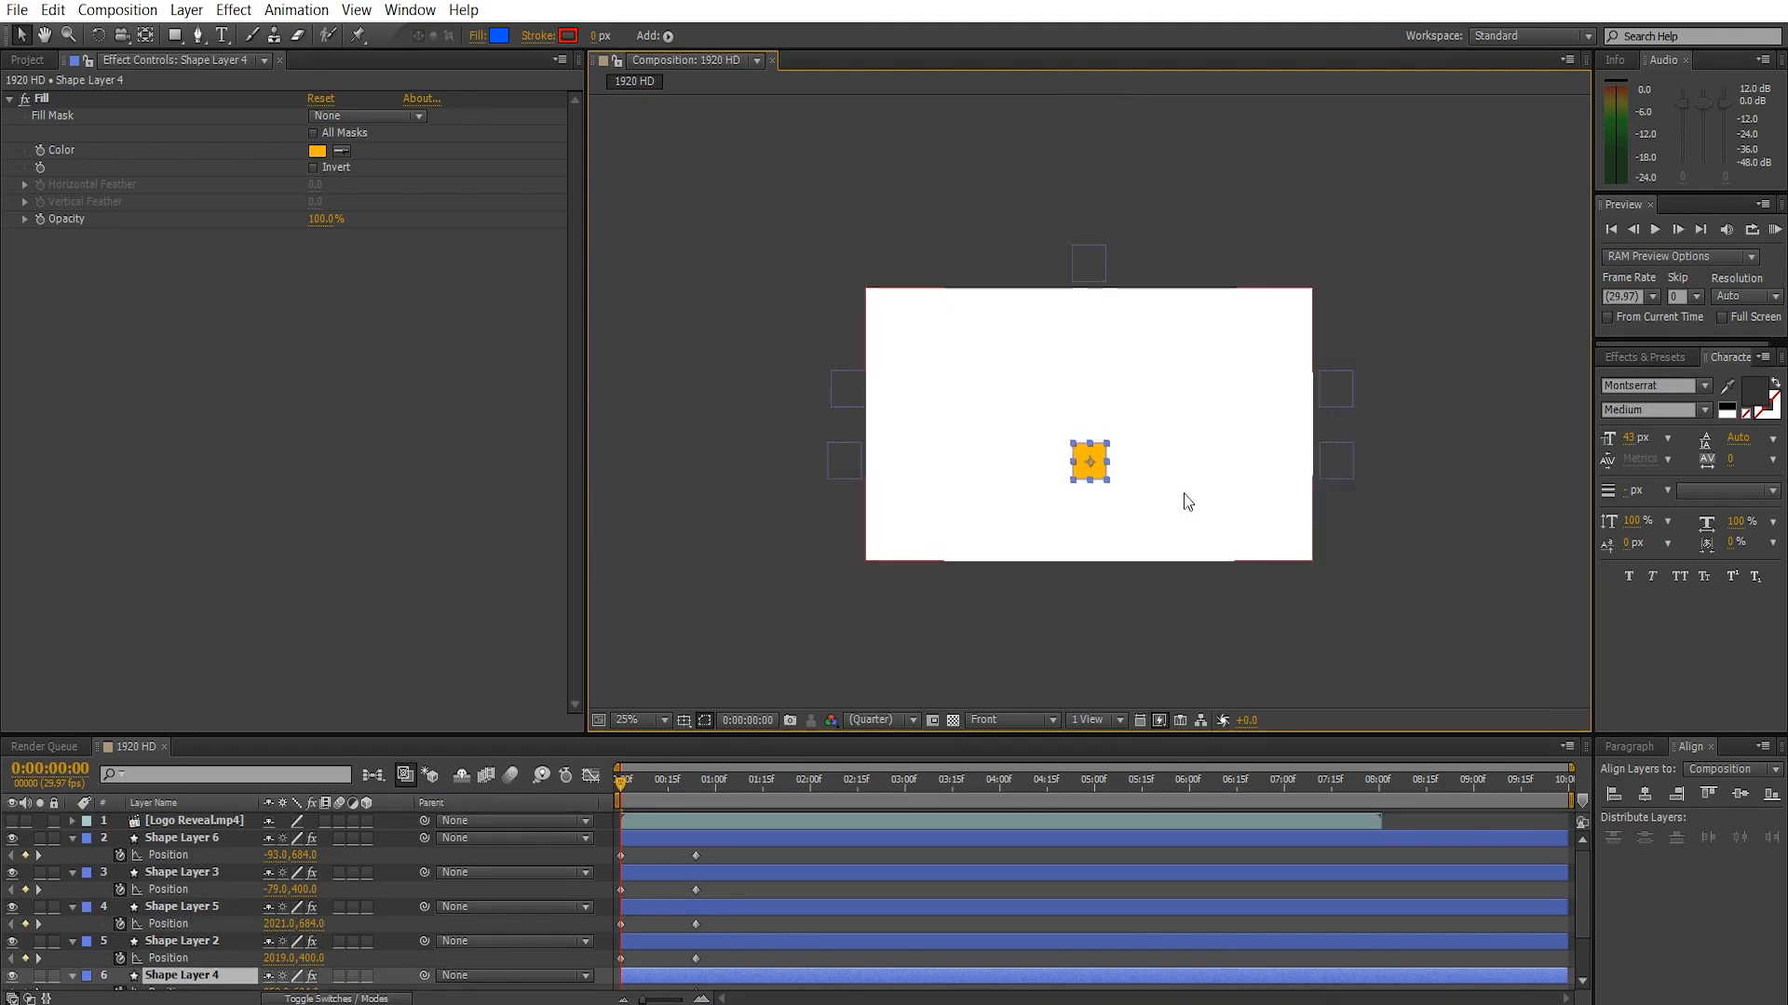
key("comma")
key("period")
key("comma")
key("period")
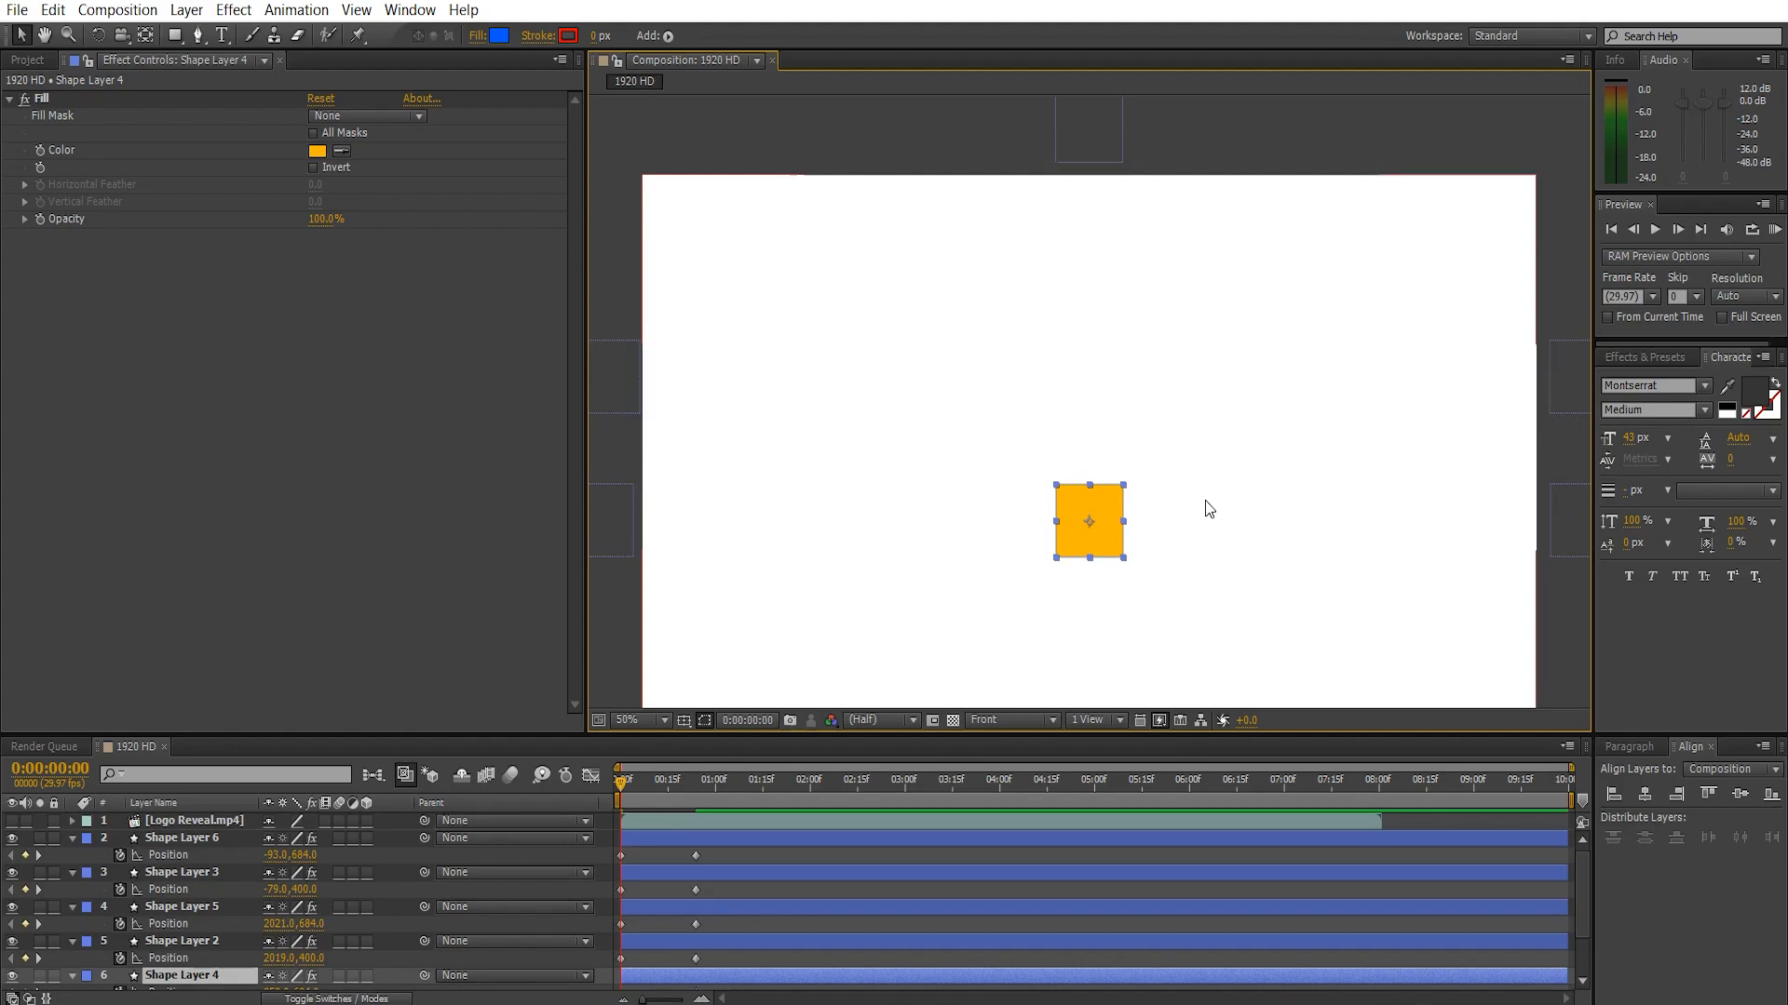
left_click(44, 41)
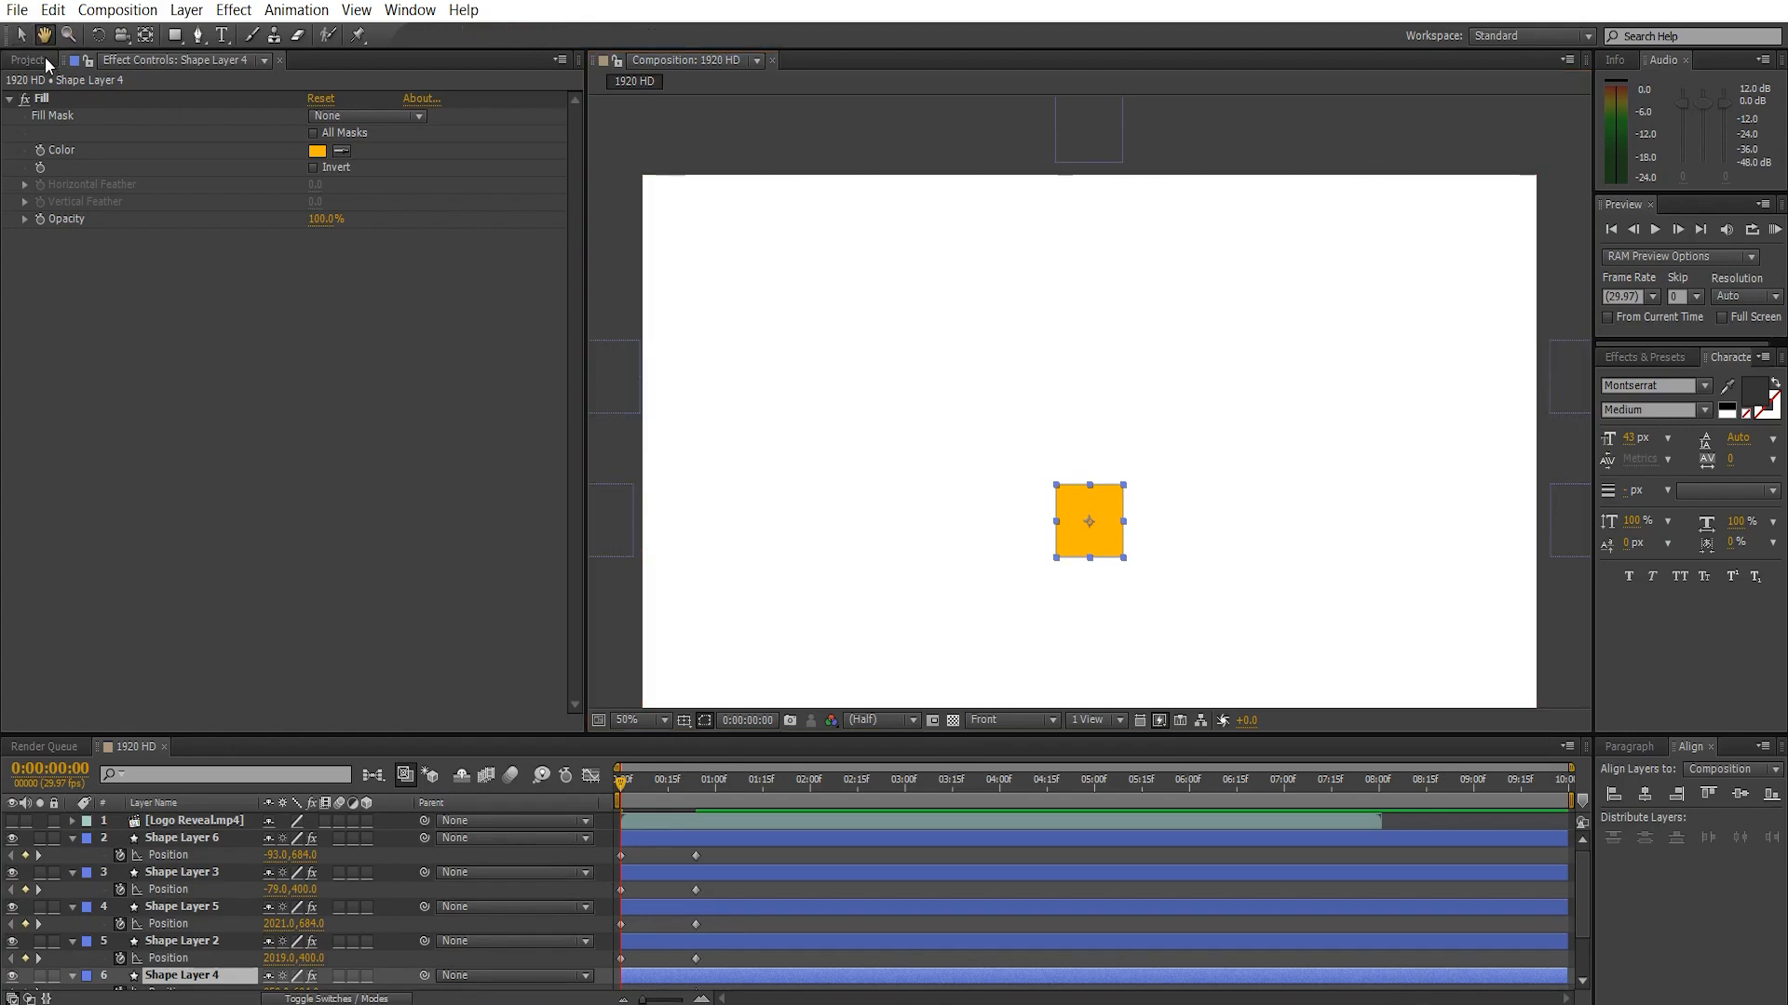
left_click_drag(1105, 462, 1126, 387)
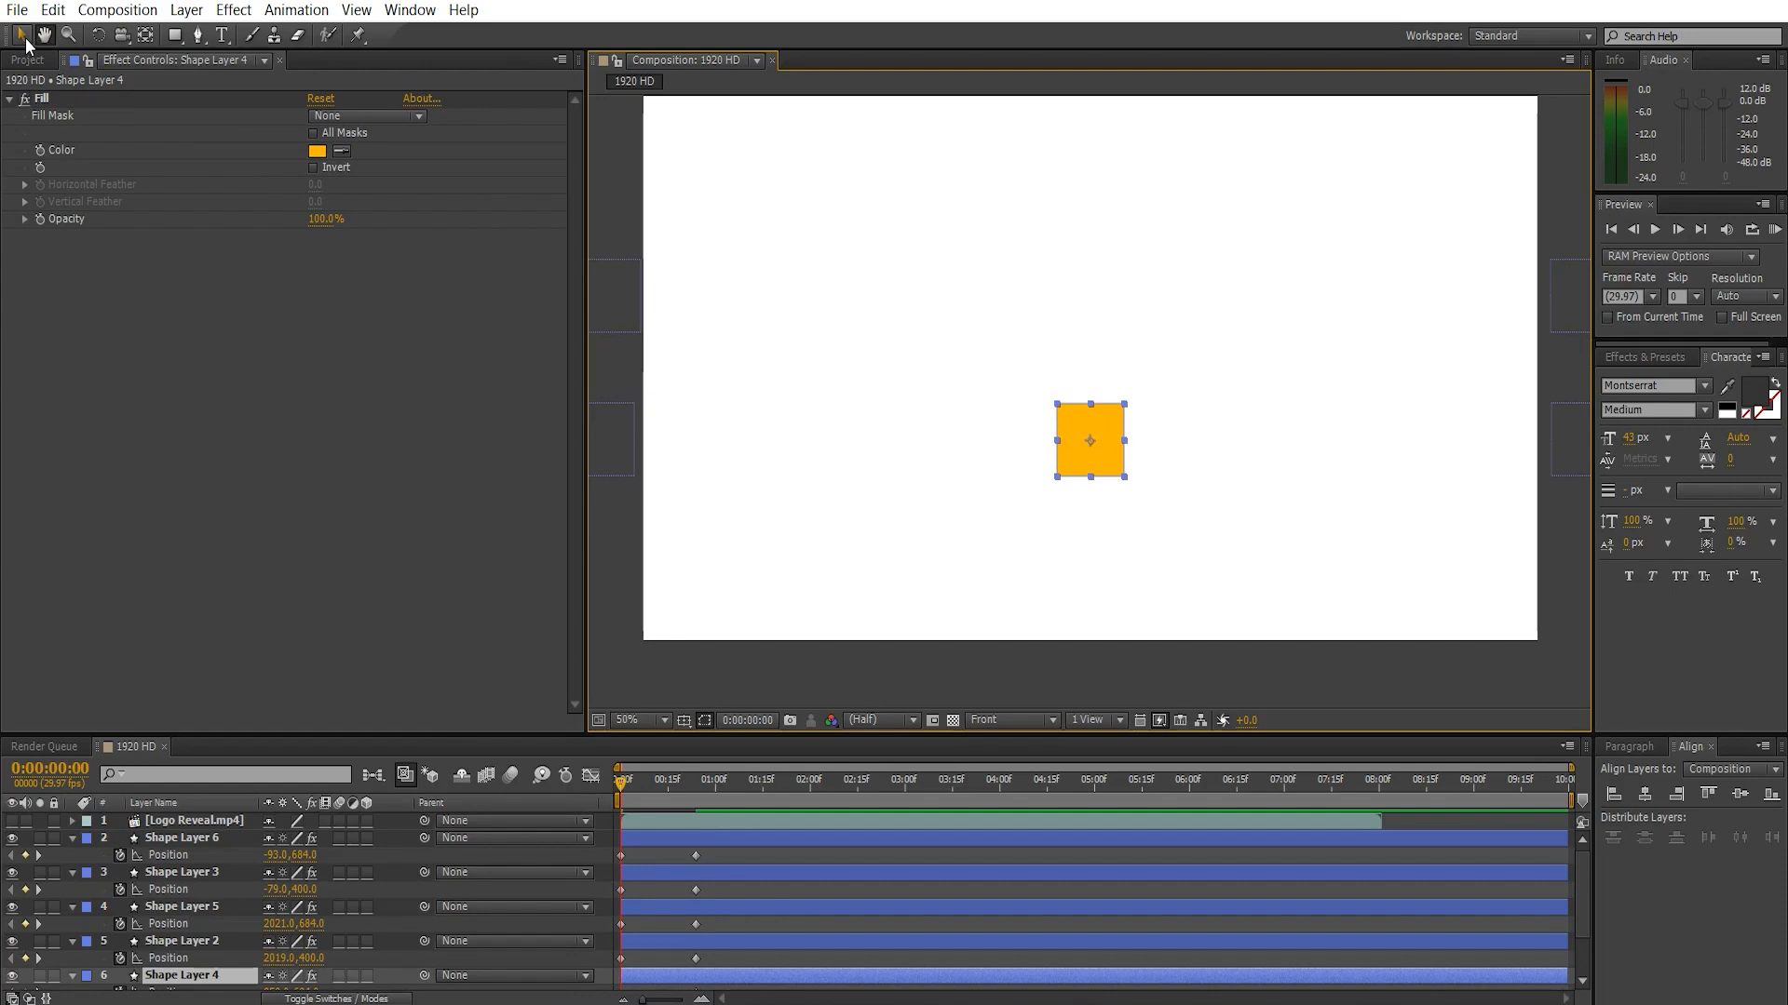
left_click(25, 37)
left_click_drag(1102, 449, 1116, 700)
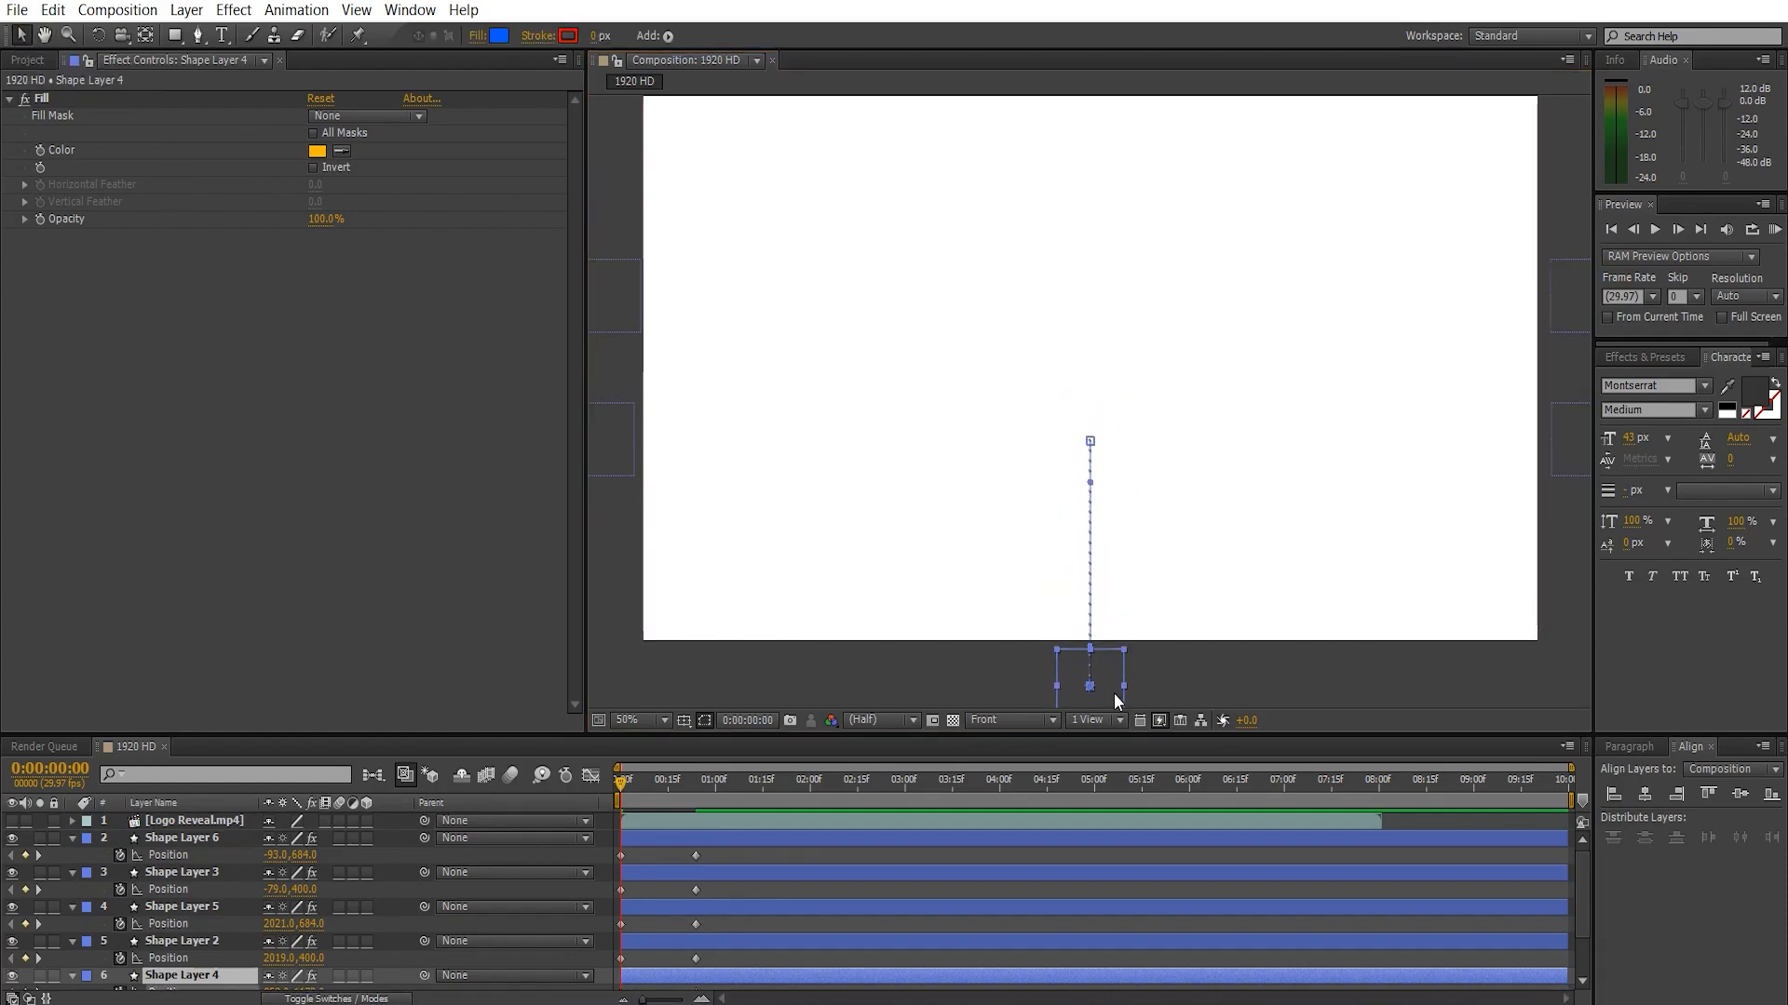
- Collapse the Position properties of Shape Layers 1 to 6 together in the timeline and deselect the layers
scroll(754, 913, "down", 3)
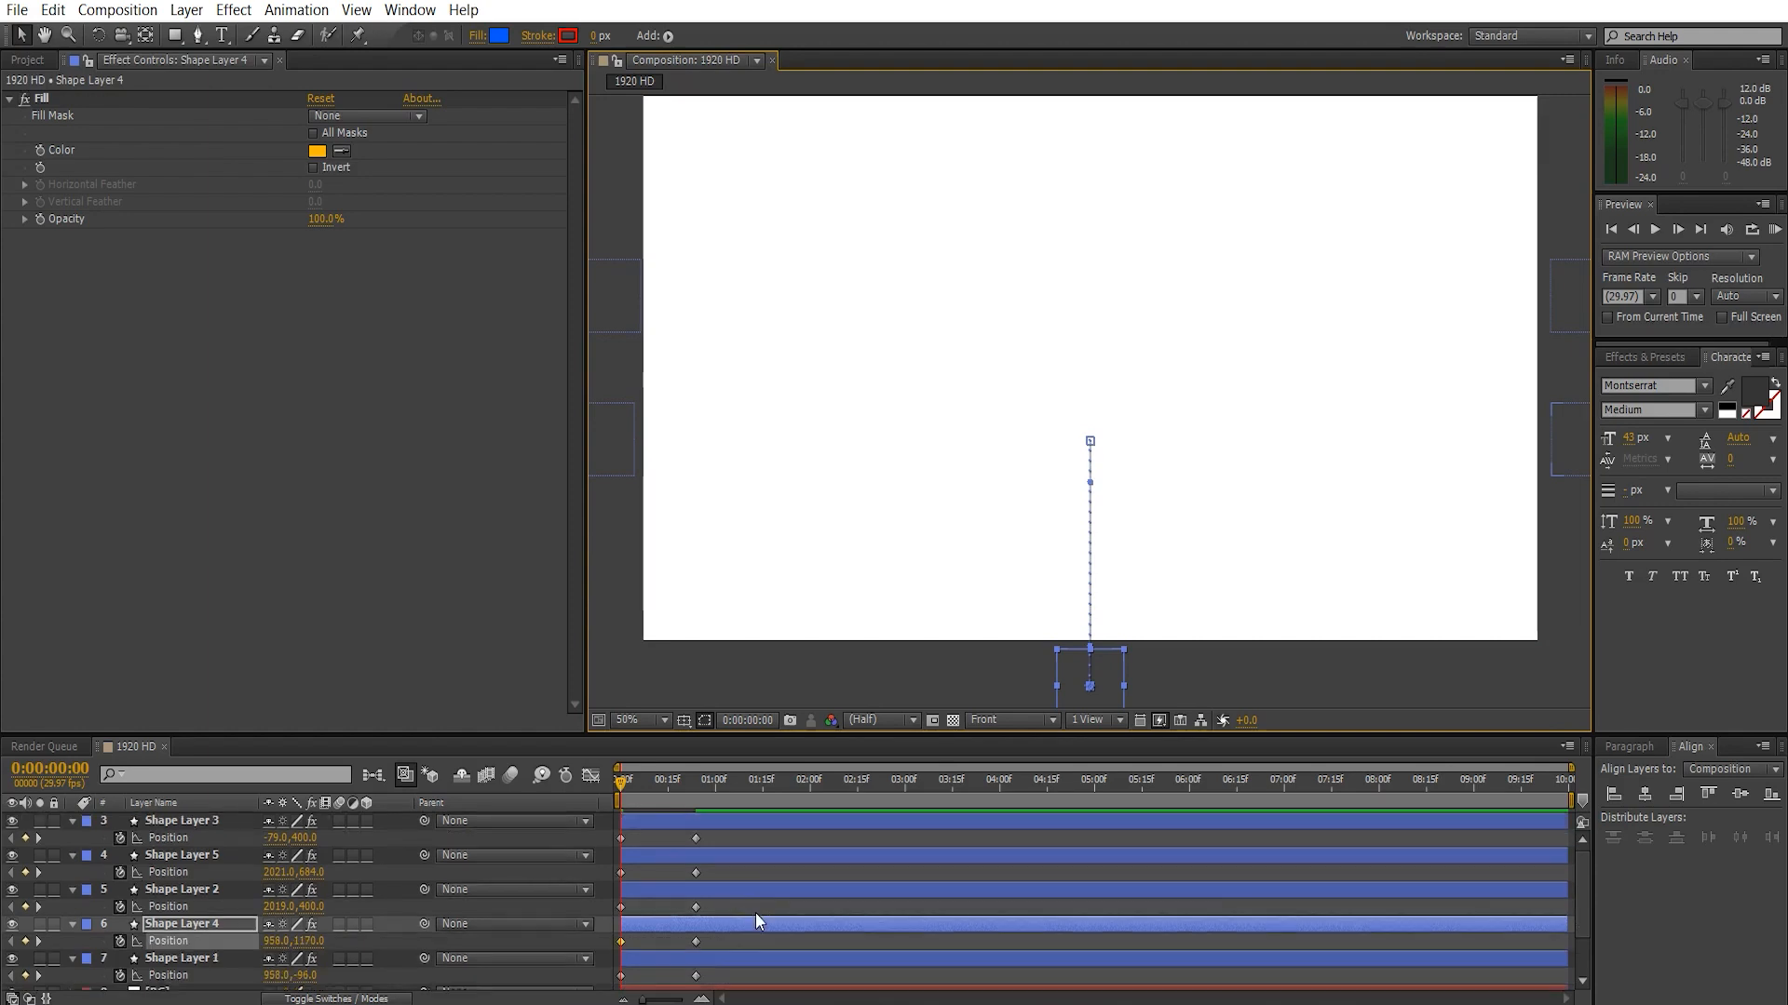
scroll(756, 912, "up", 3)
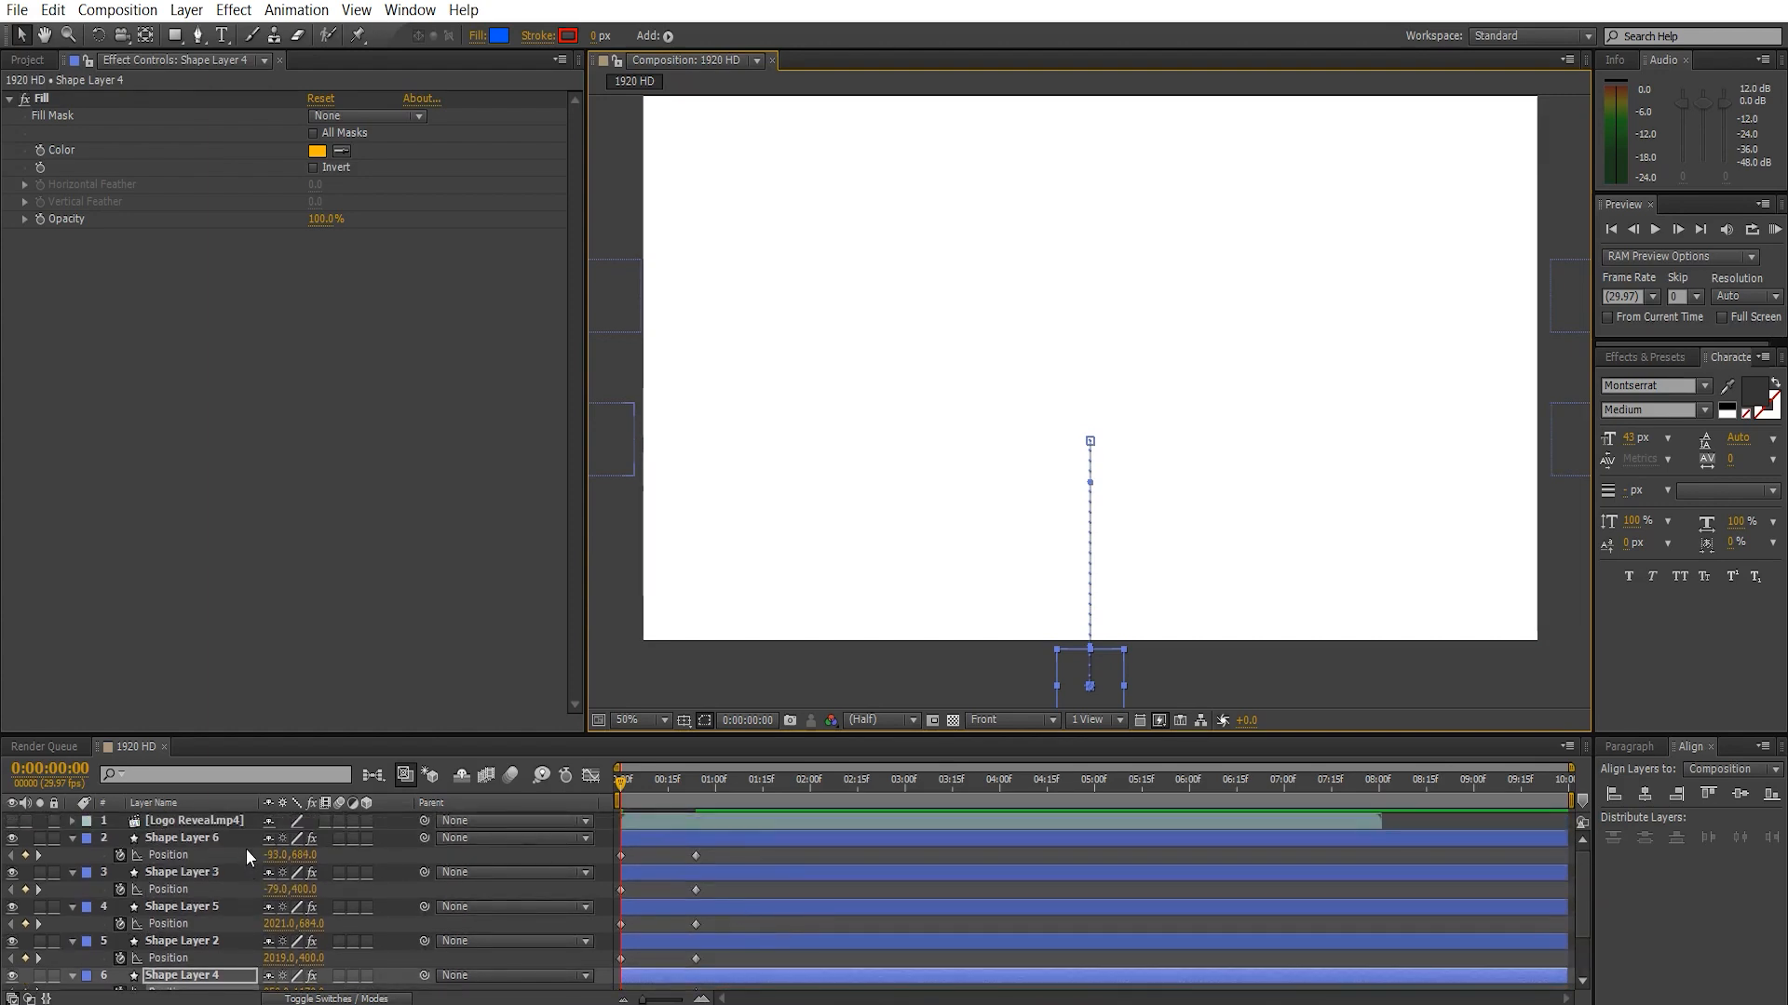
left_click(214, 840)
scroll(173, 919, "down", 3)
left_click(114, 946, "ctrl")
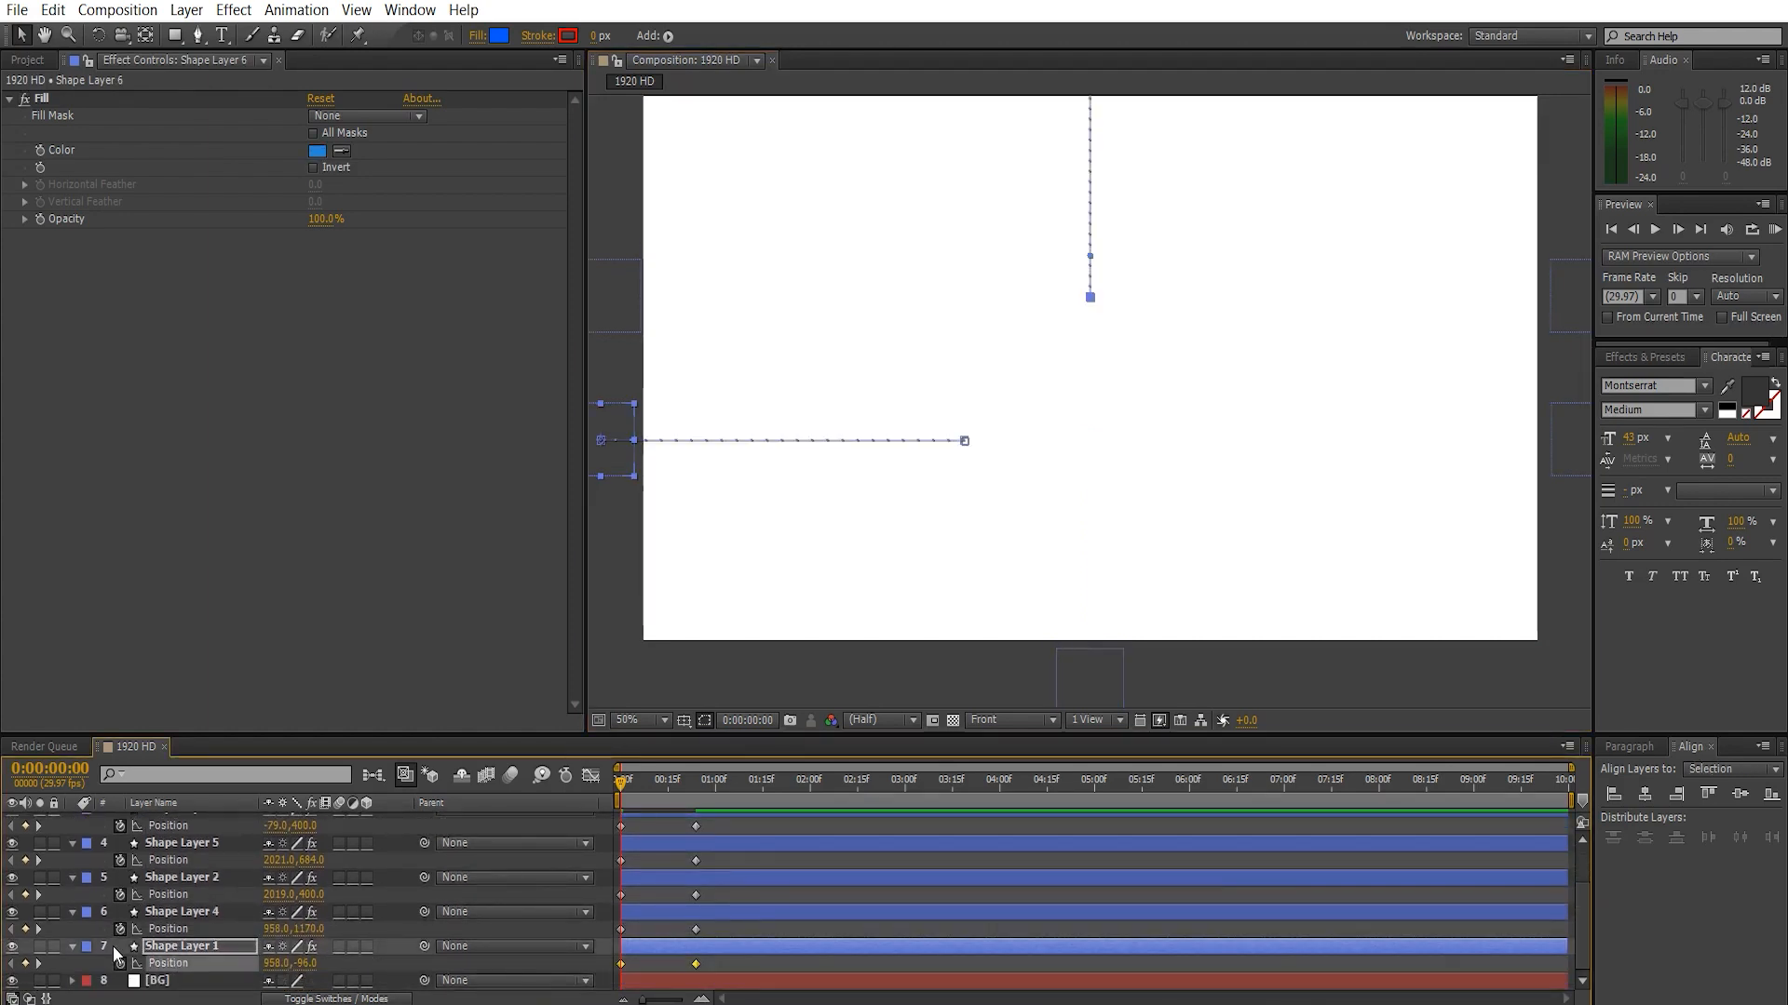
left_click(108, 944, "shift")
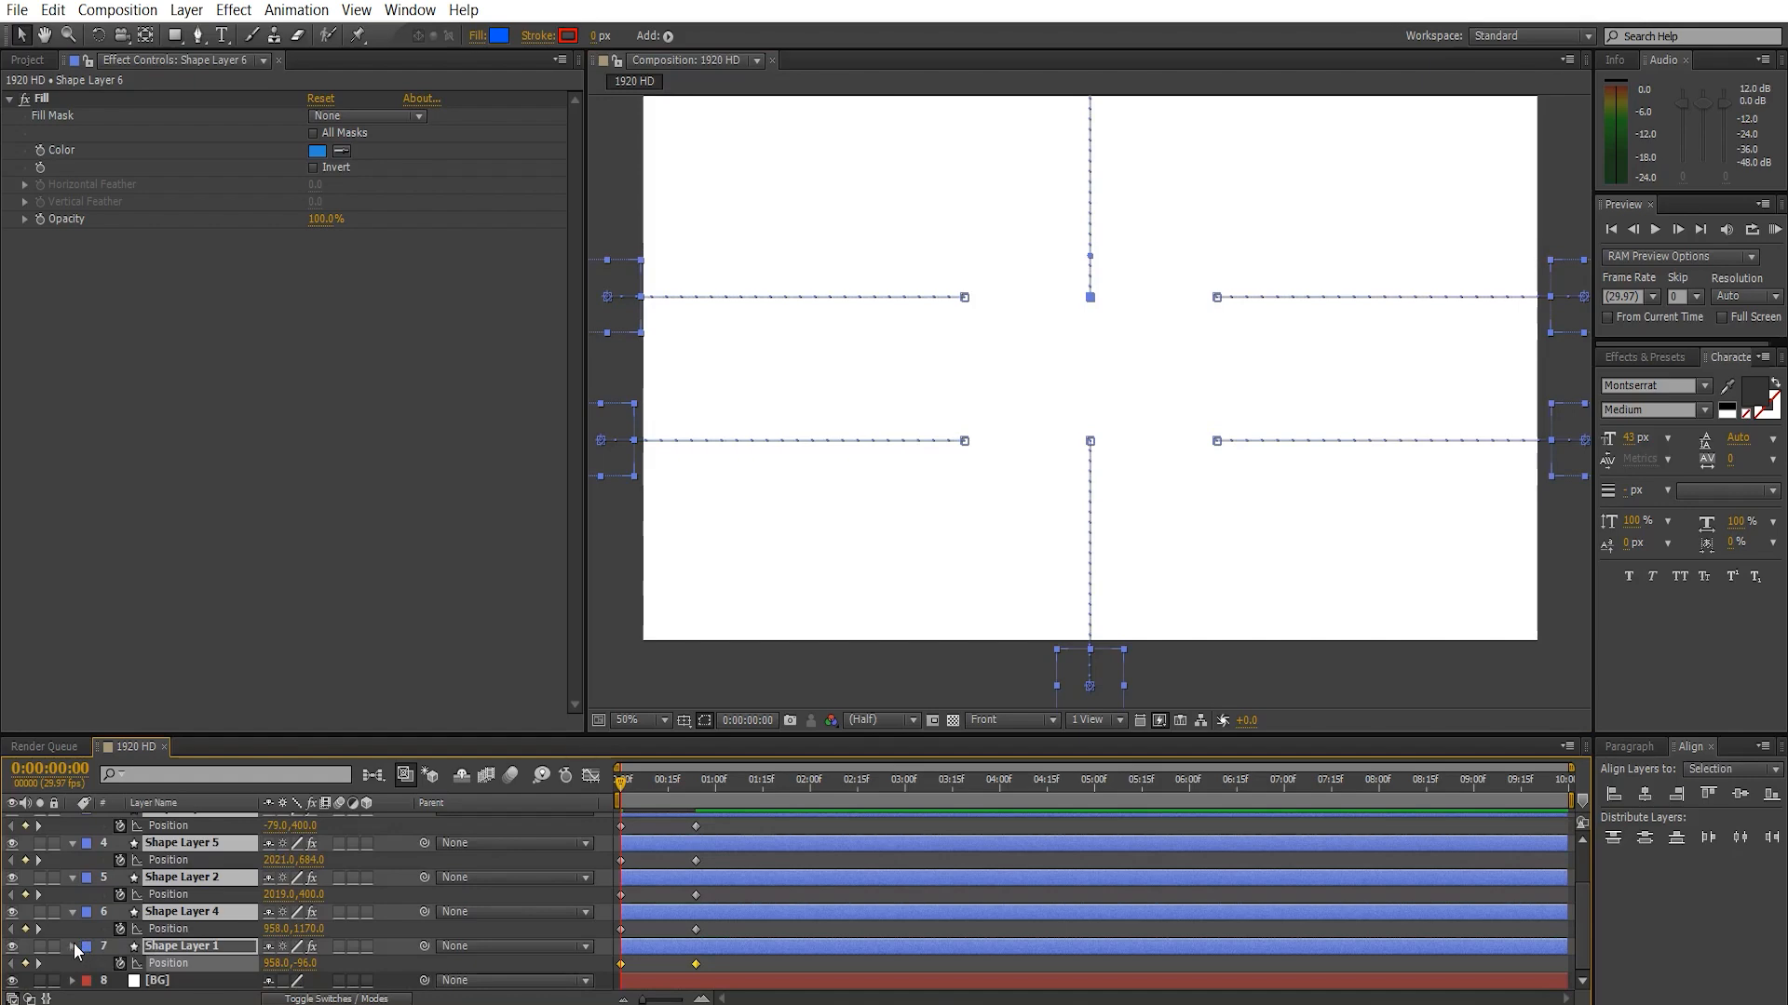
left_click(74, 946)
left_click(205, 970)
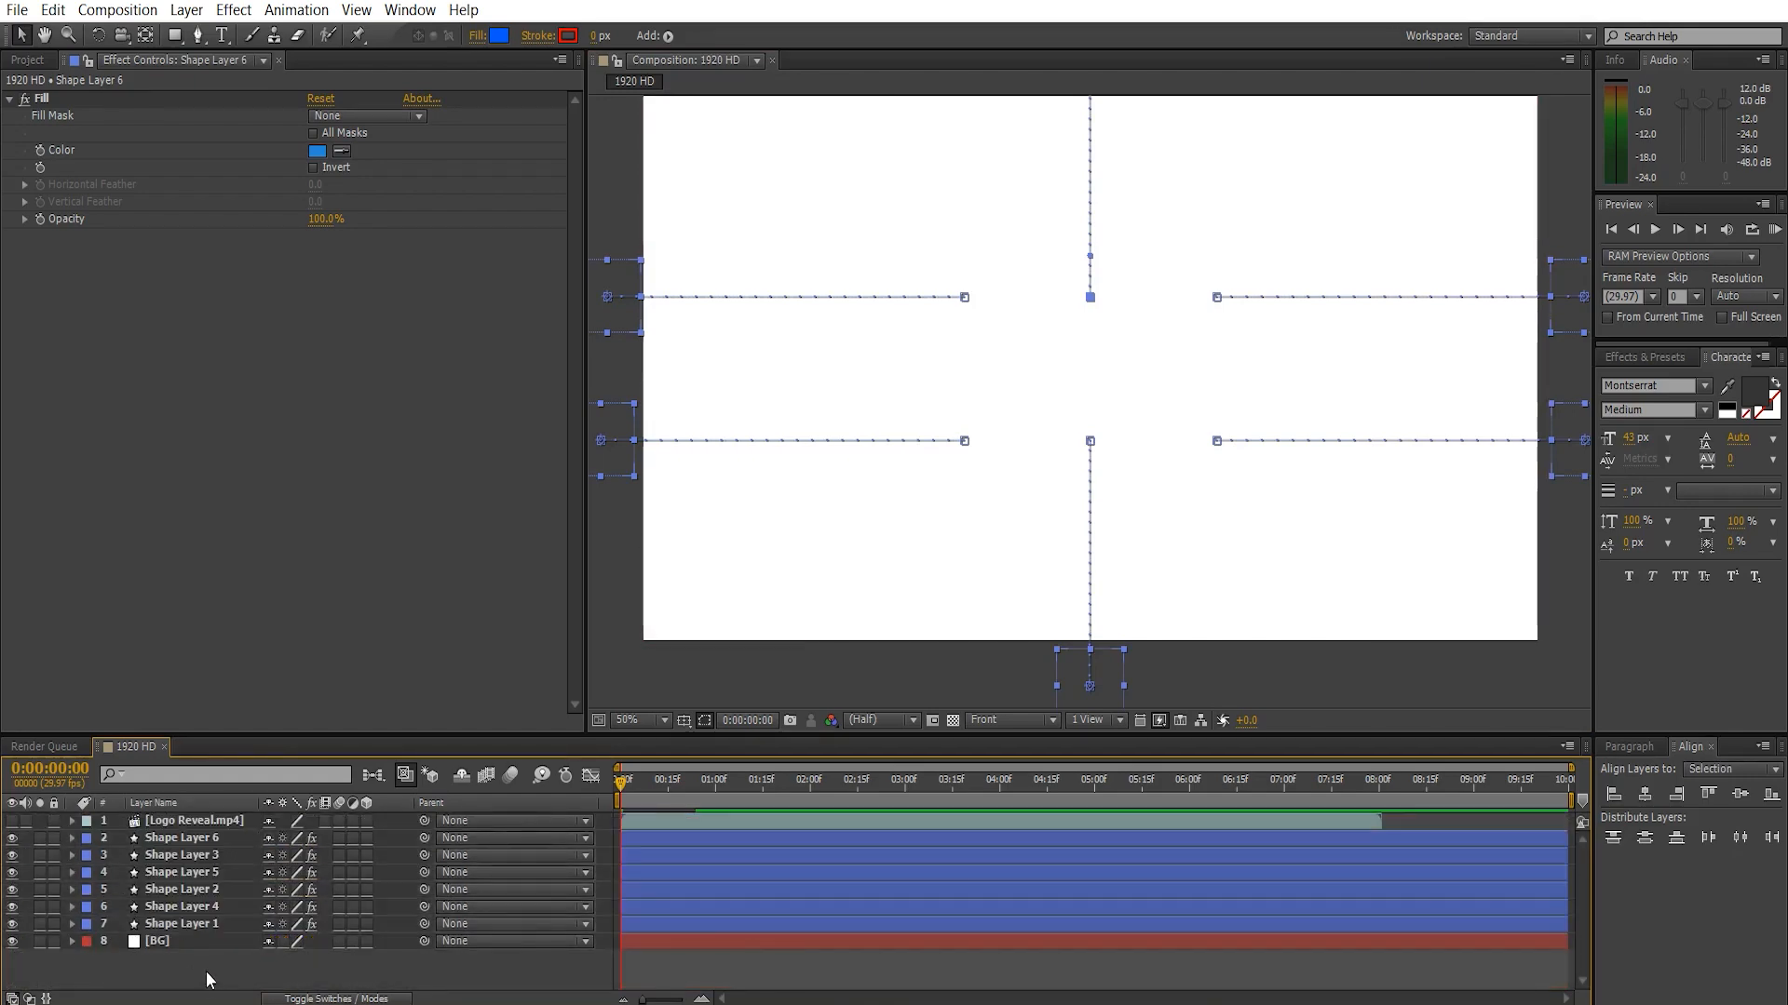
- Reveal the Position properties of Shape Layers 1 to 6, apply Easy Ease to the selected Position keyframes and scrub to 0:00:00:27
left_click(203, 925)
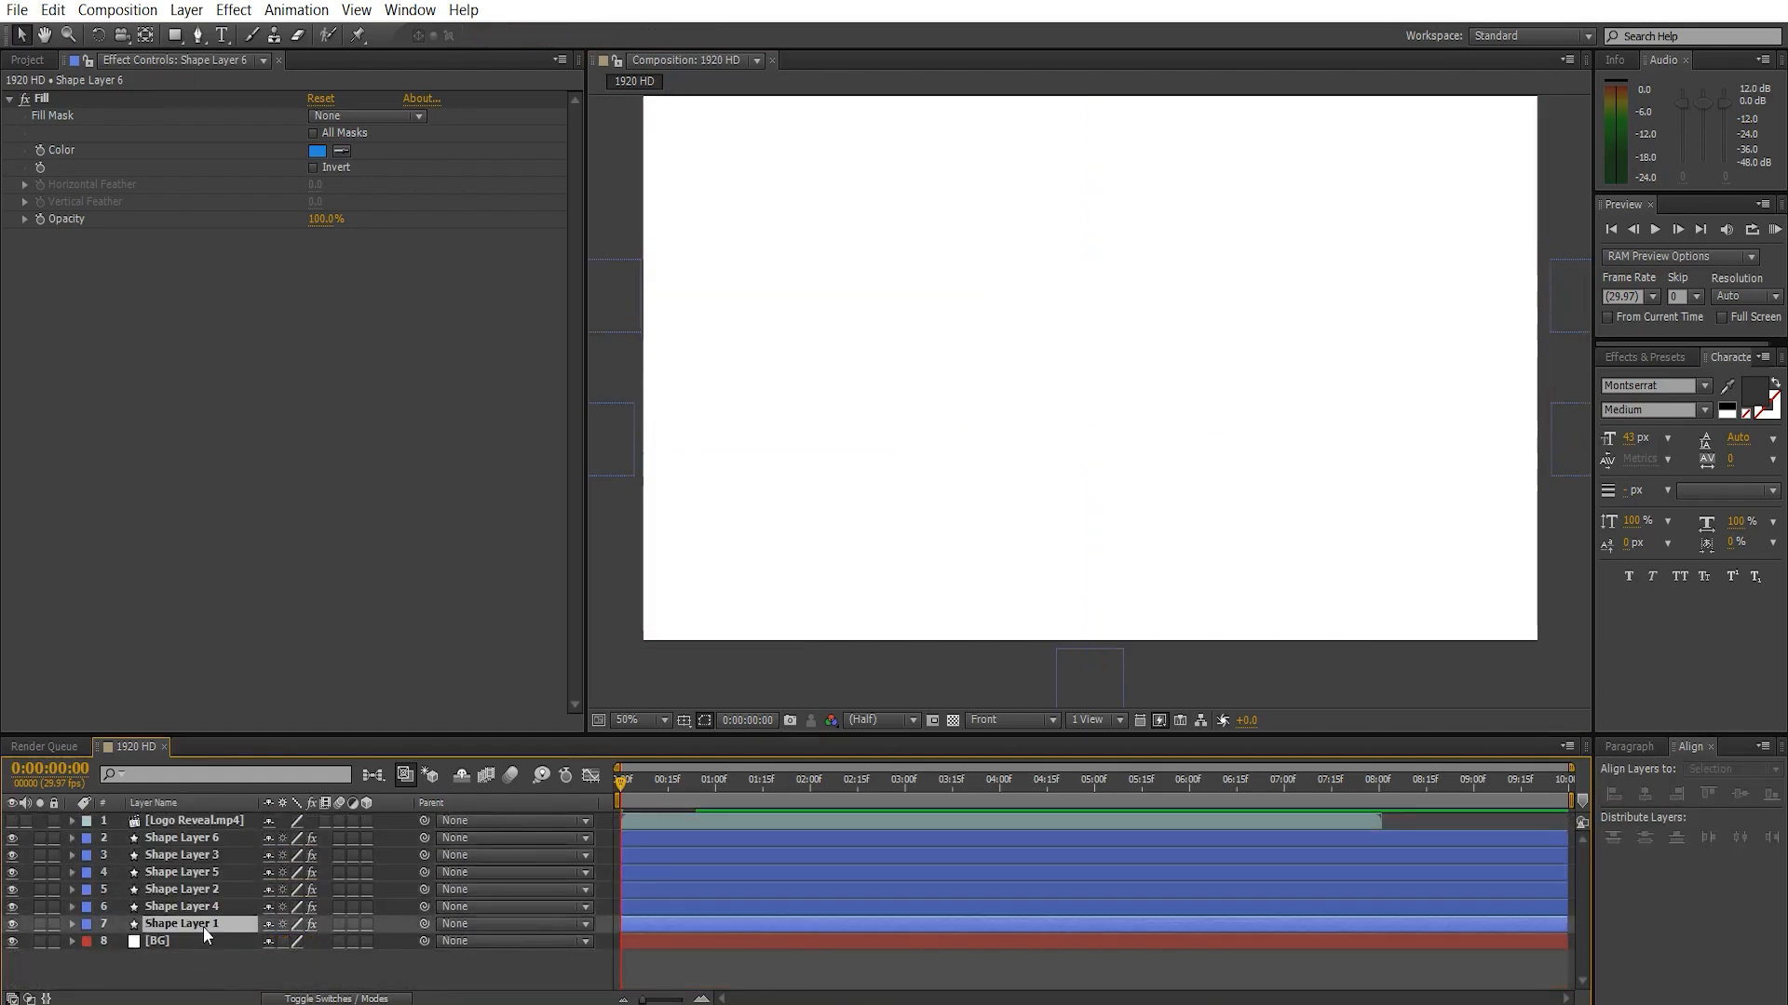
left_click(220, 840, "shift")
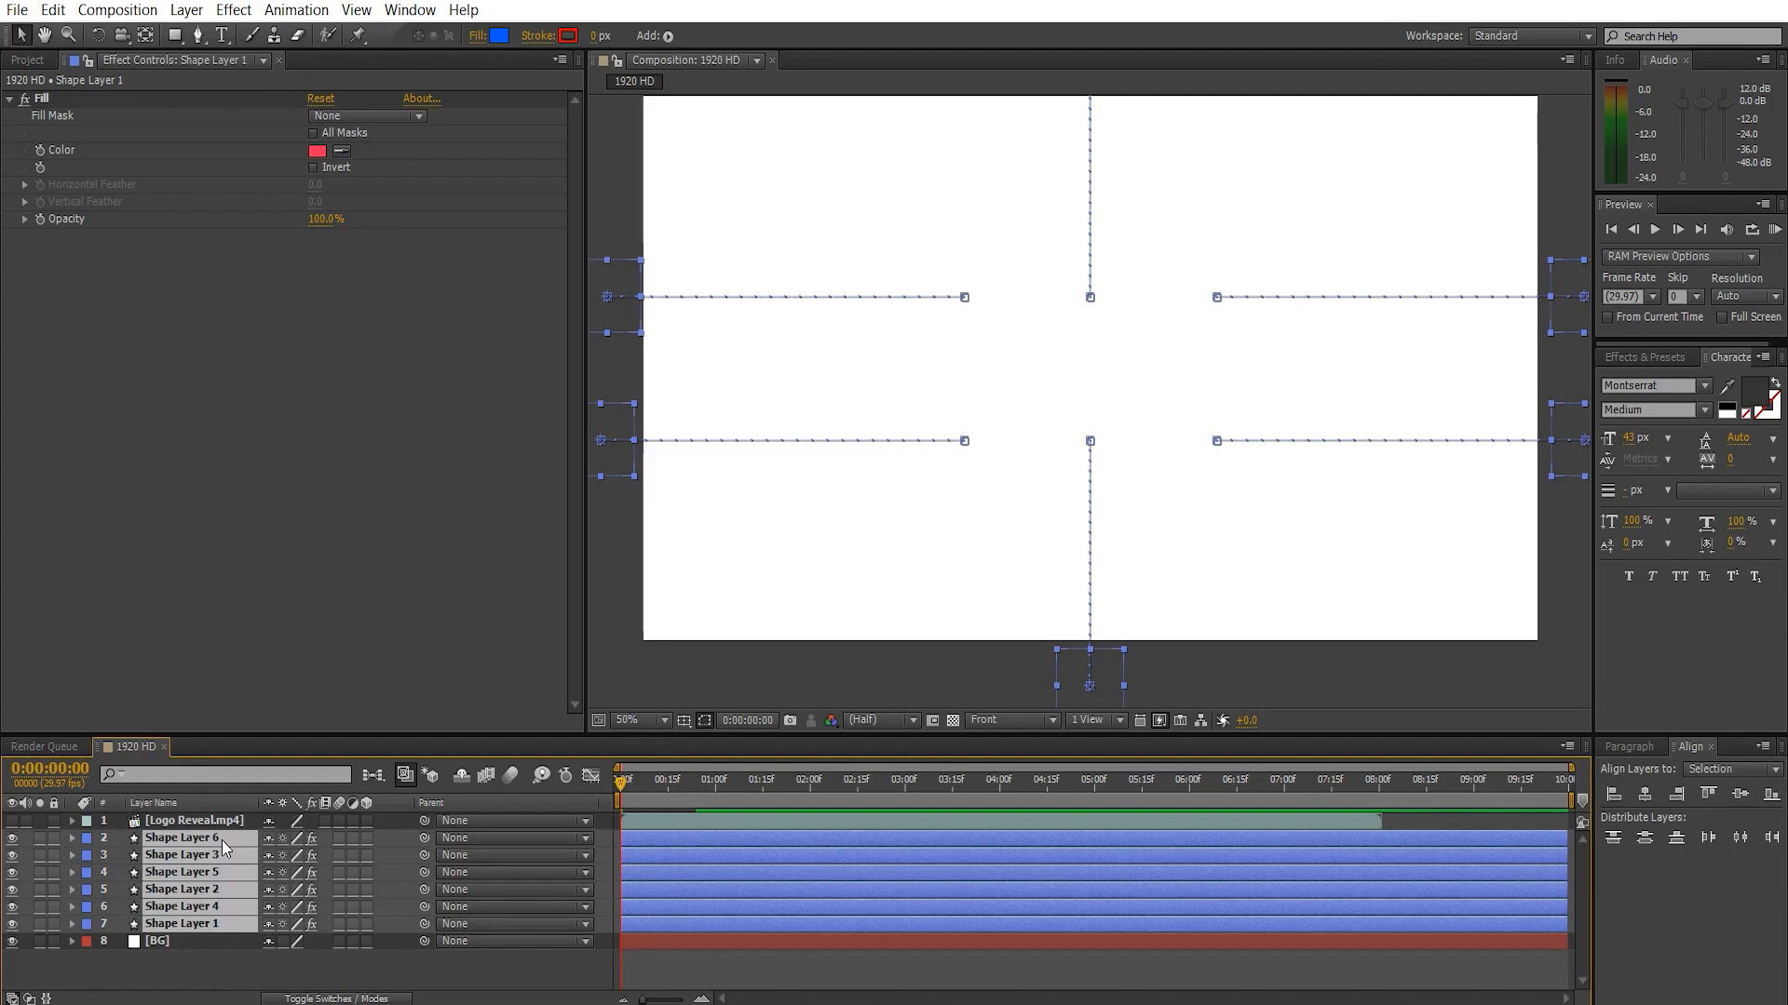
key("p")
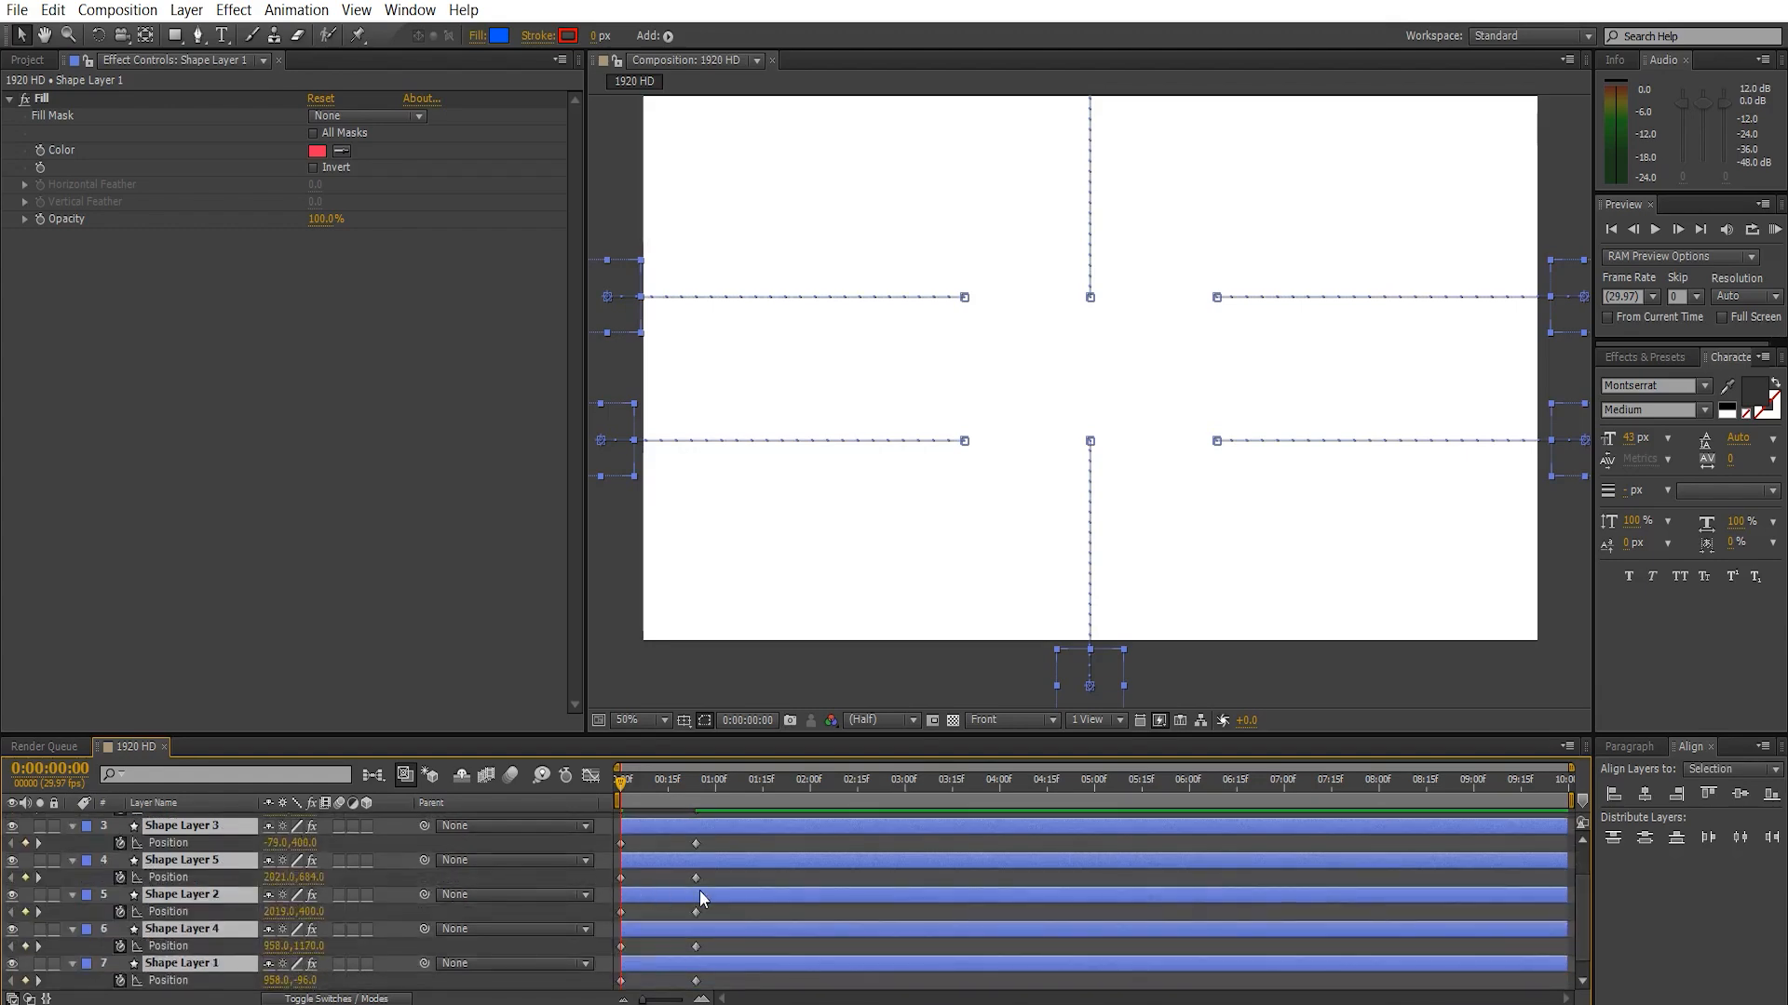
left_click_drag(726, 844, 584, 988)
key("F9")
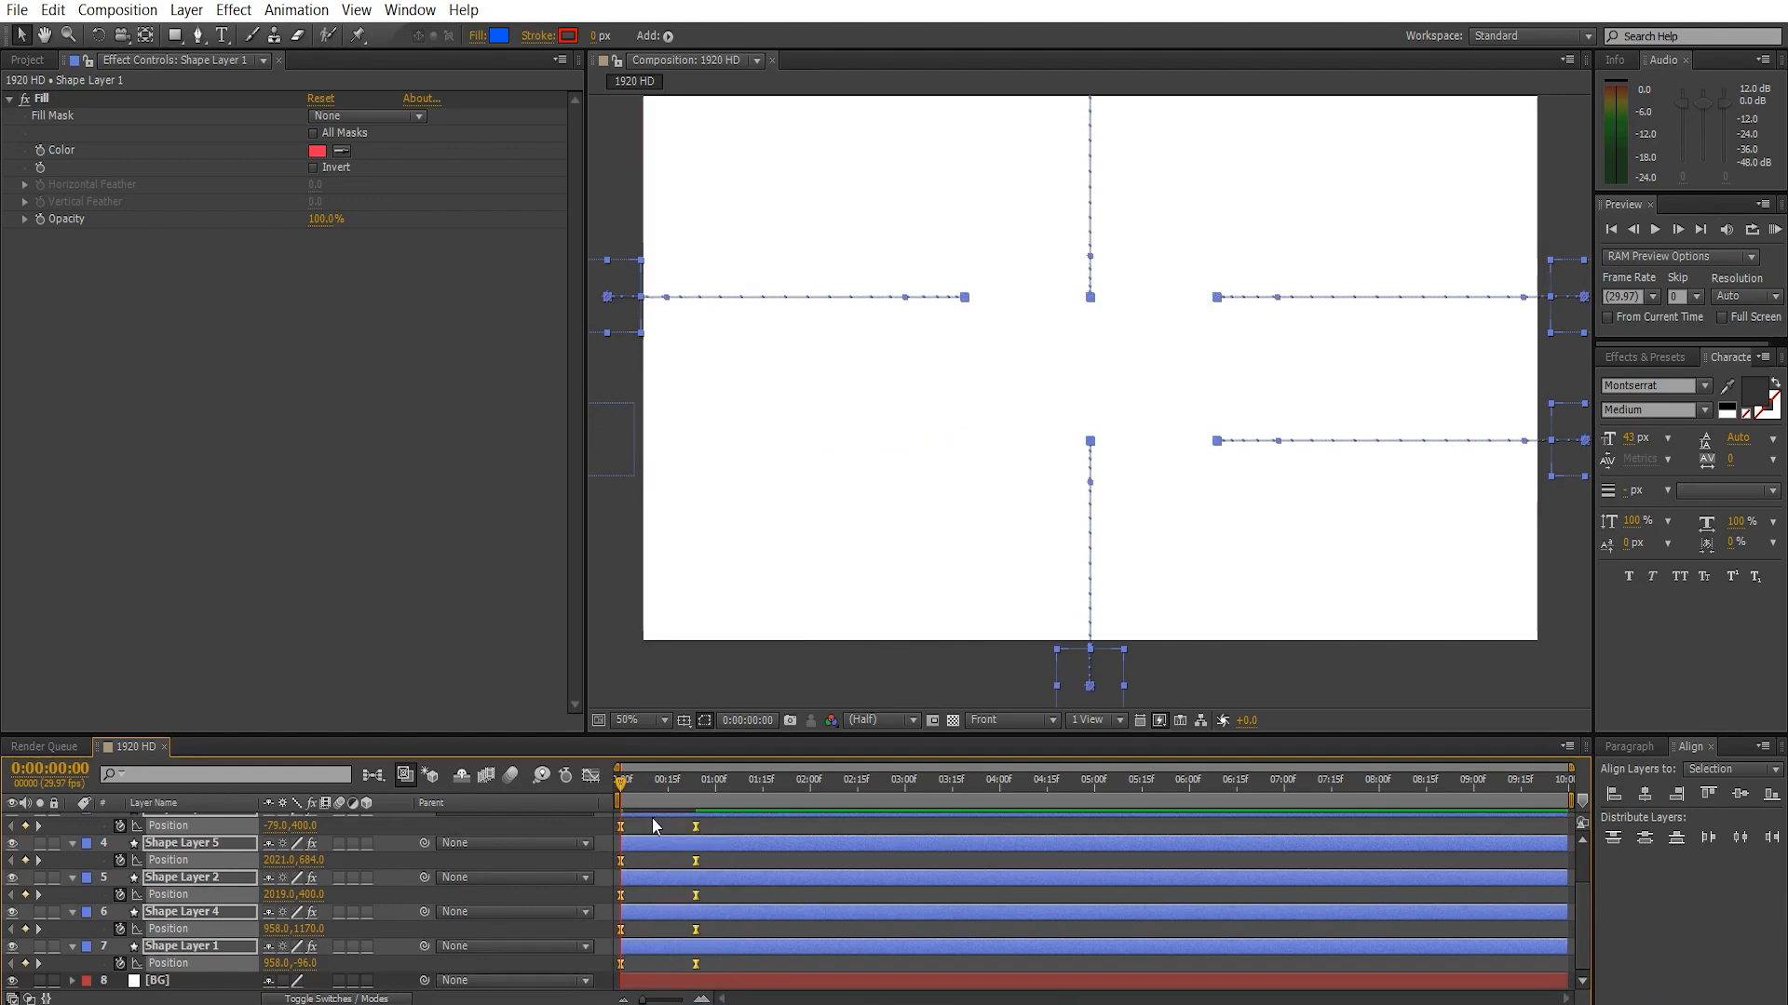
left_click_drag(629, 785, 708, 788)
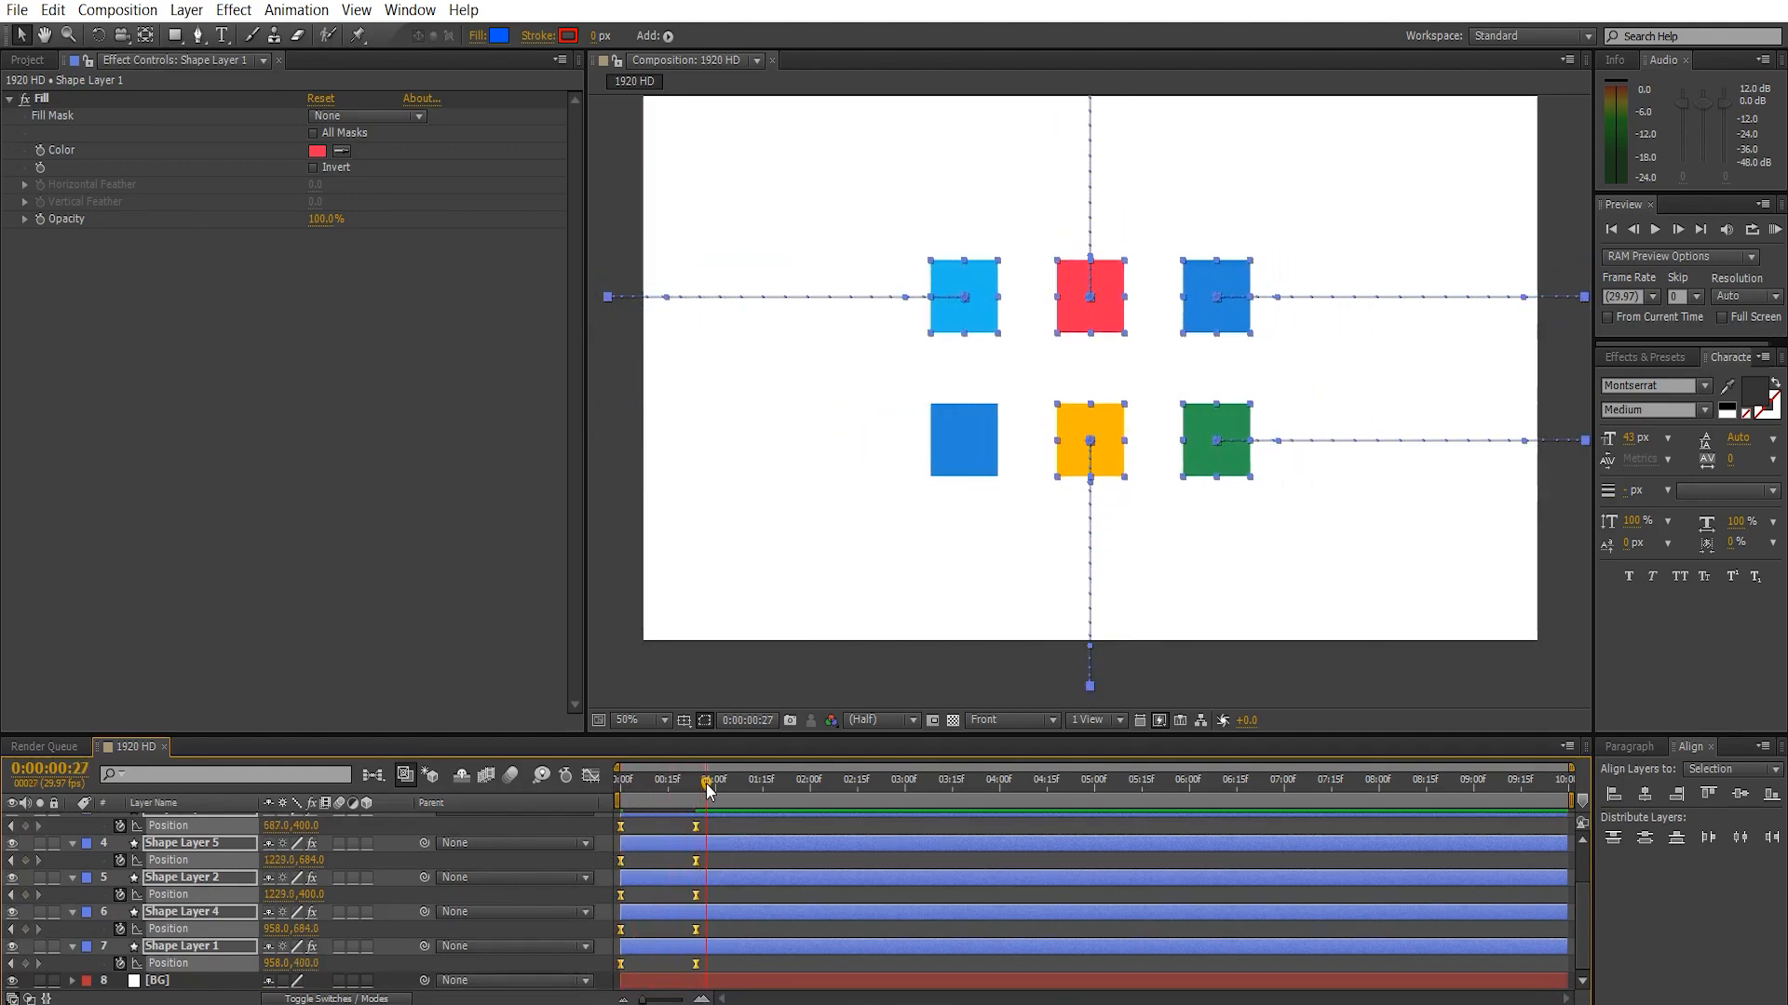
- Open the Graph Editor for the Position properties and compare their value graph with the speed graph, ending on the speed graph
left_click(591, 778)
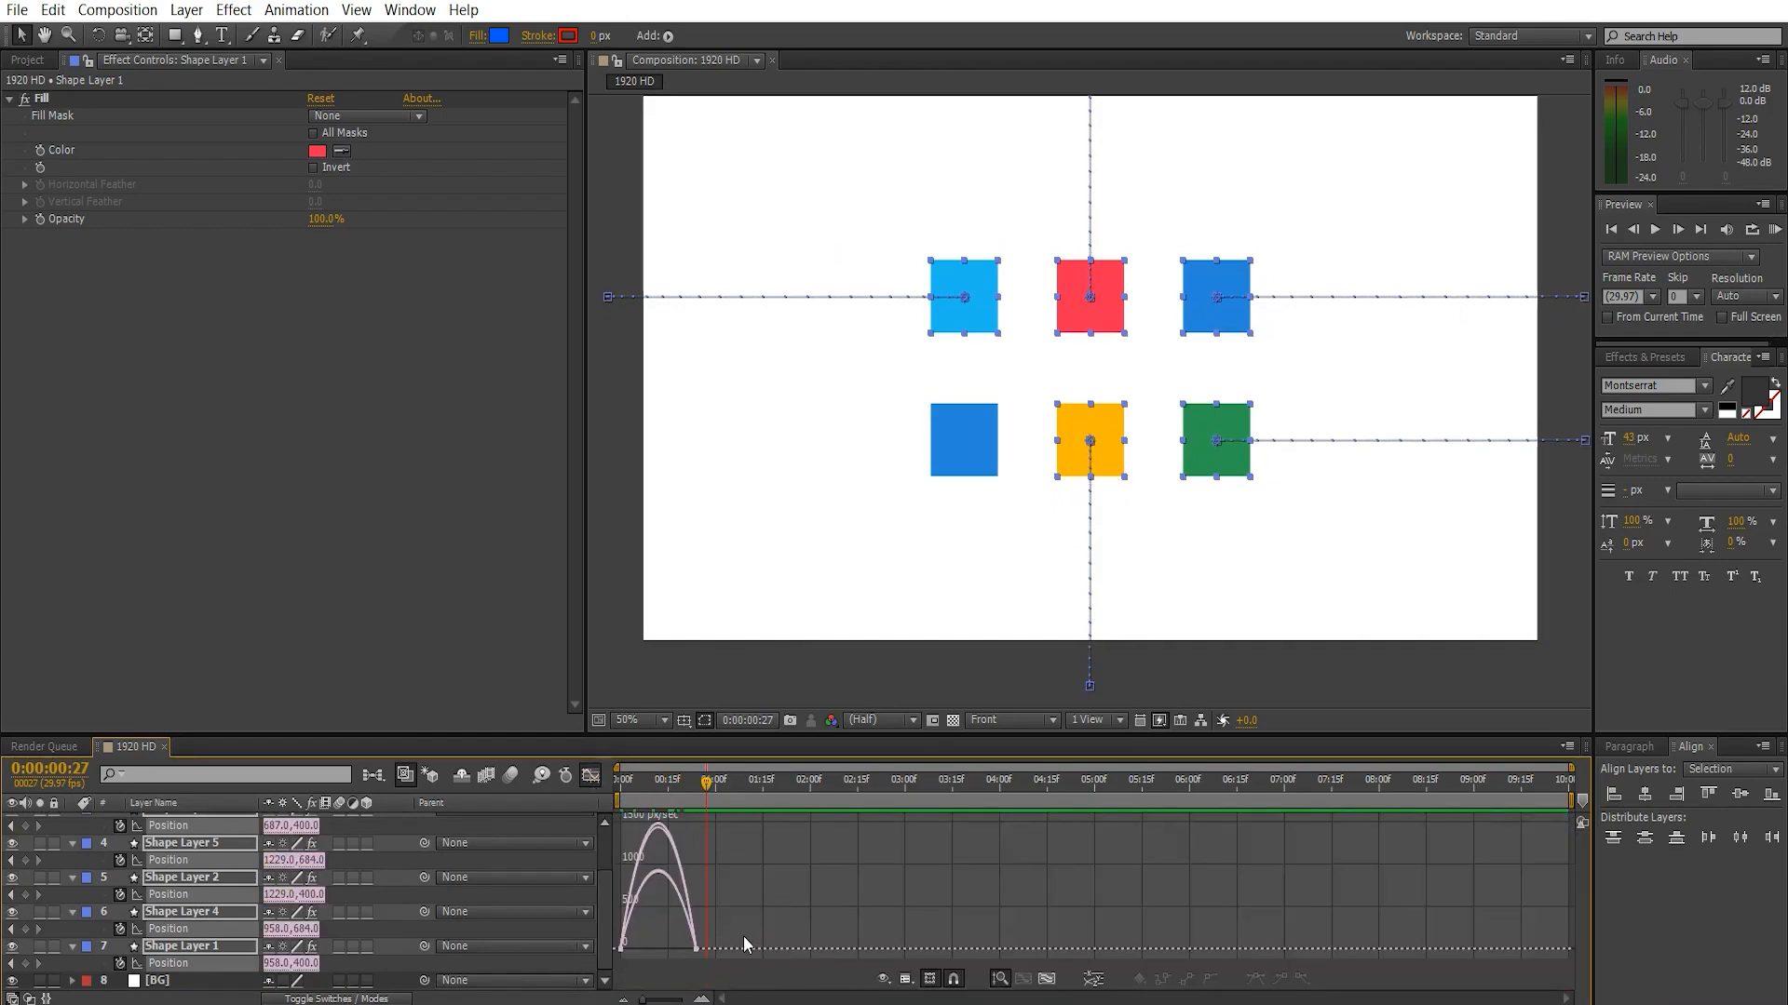
left_click(905, 978)
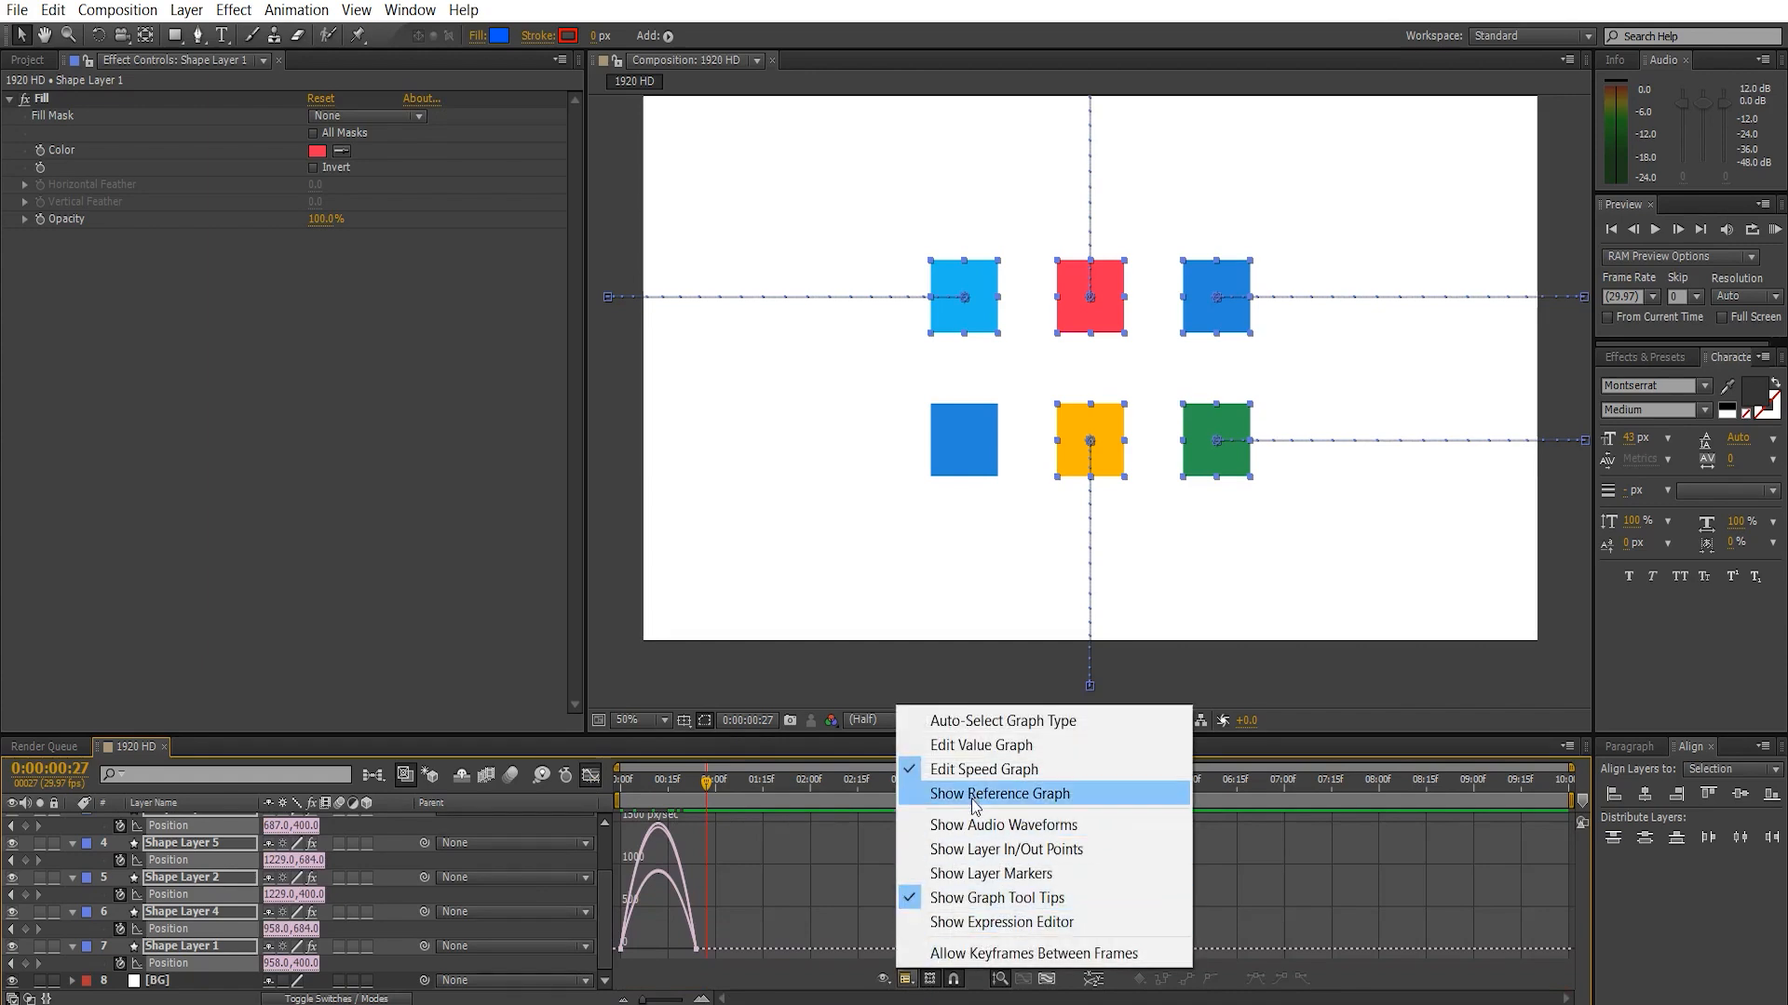
left_click(978, 744)
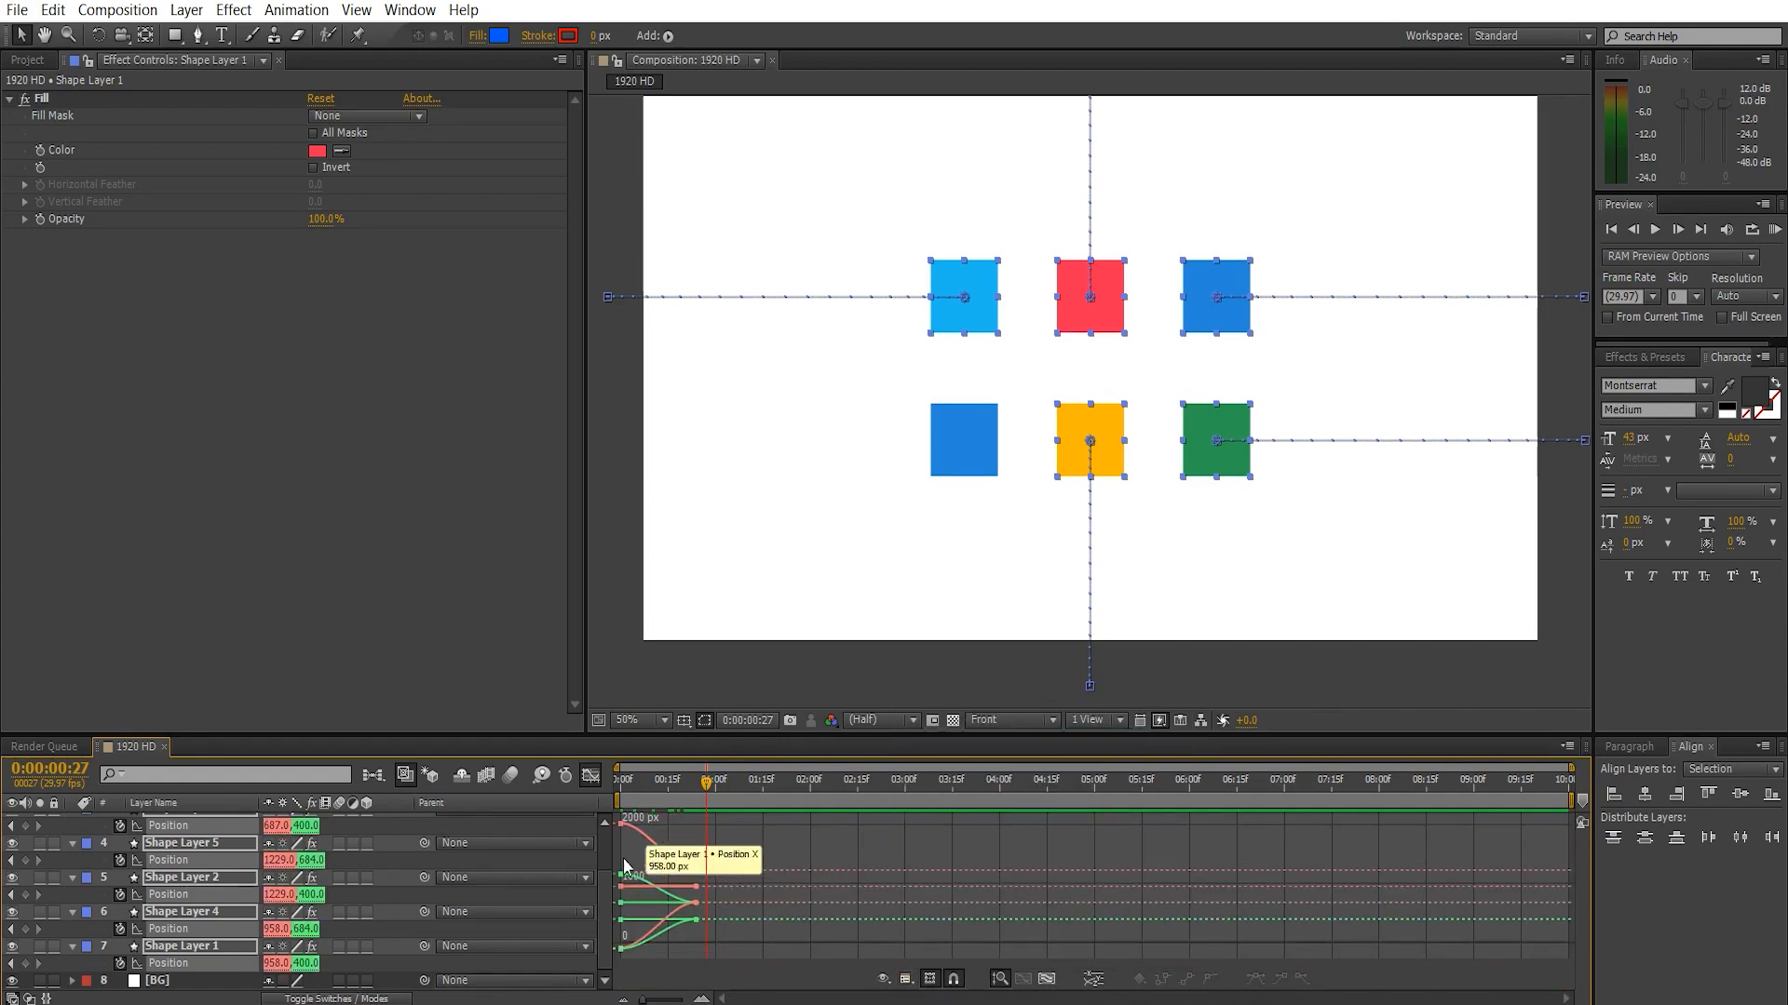
left_click(883, 979)
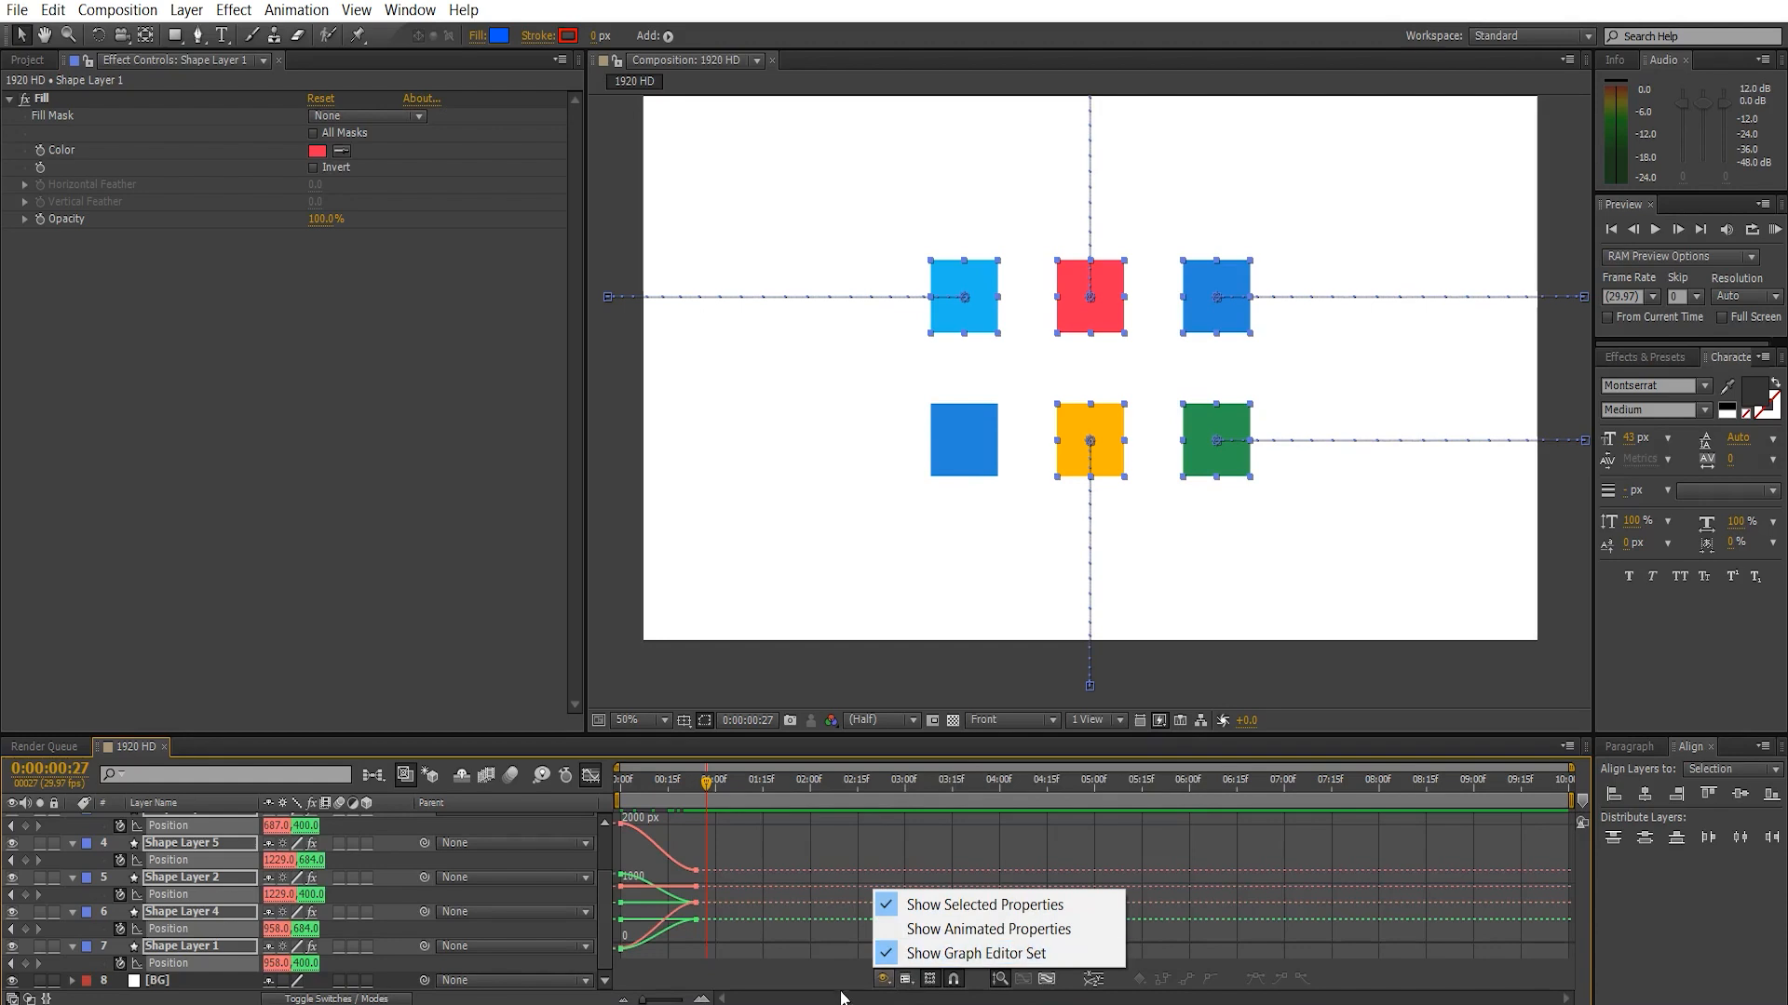
left_click(905, 979)
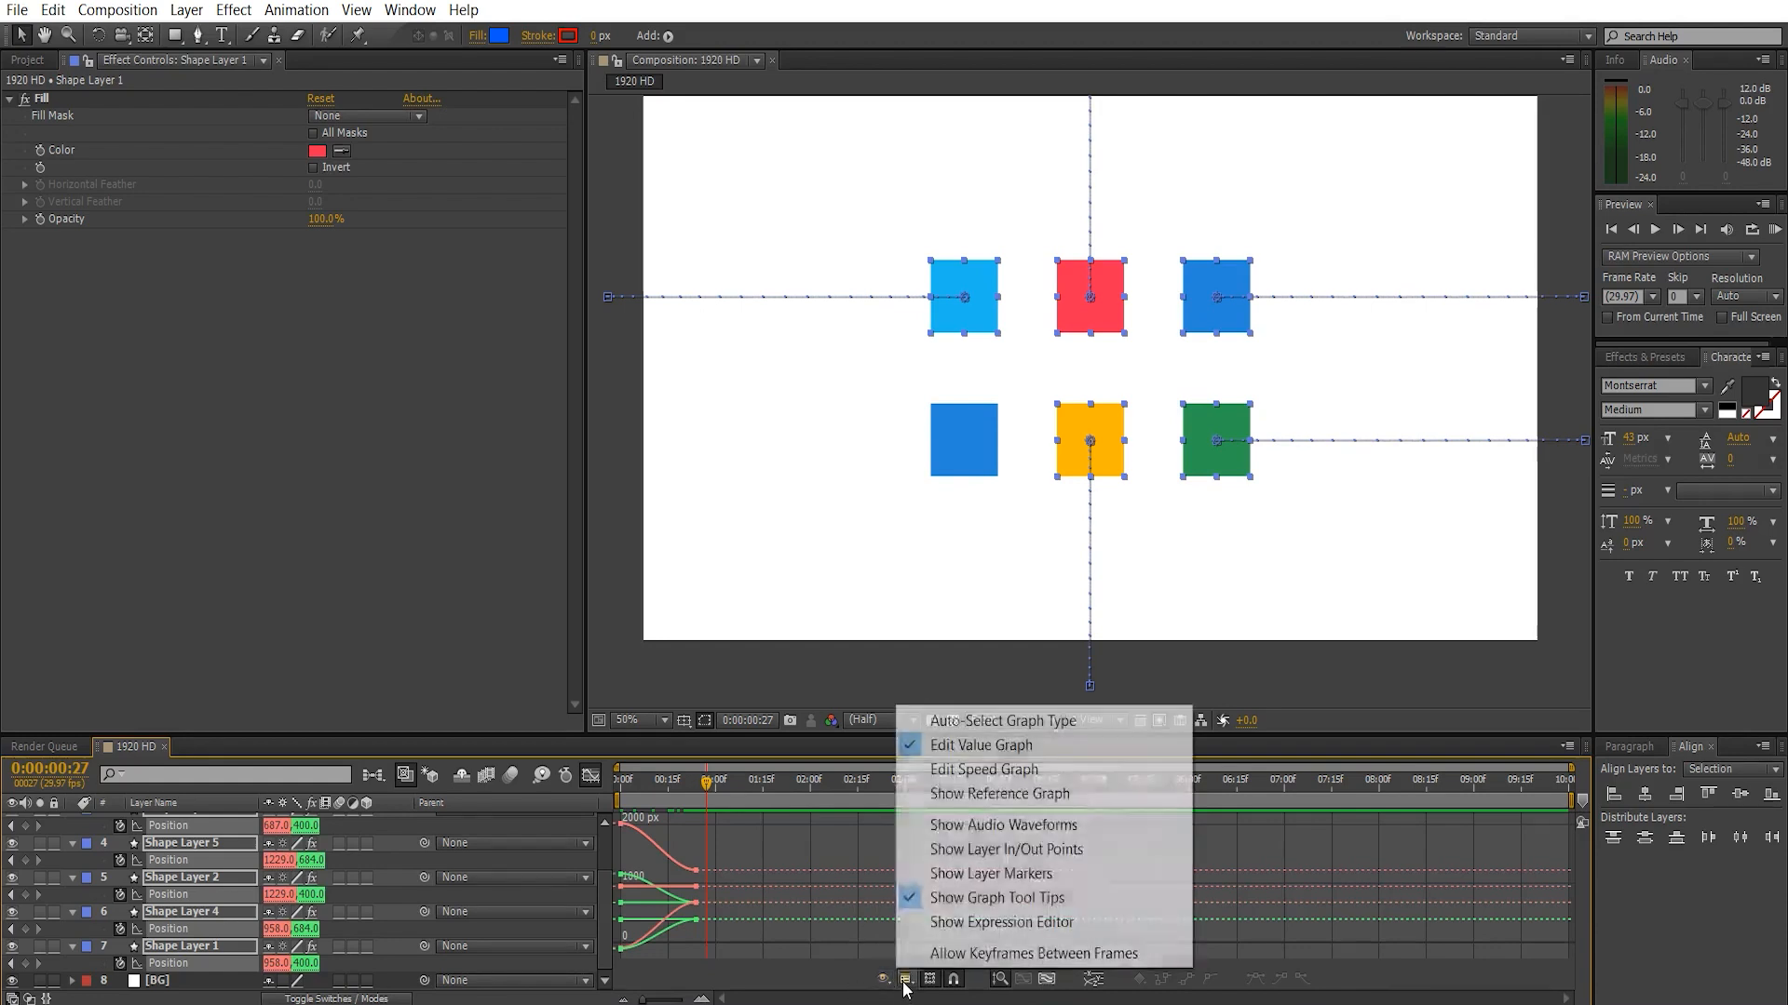
left_click(964, 775)
- In the speed graph, lengthen the incoming influence of the final Position keyframes so the squares decelerate more gradually
left_click_drag(747, 873, 588, 979)
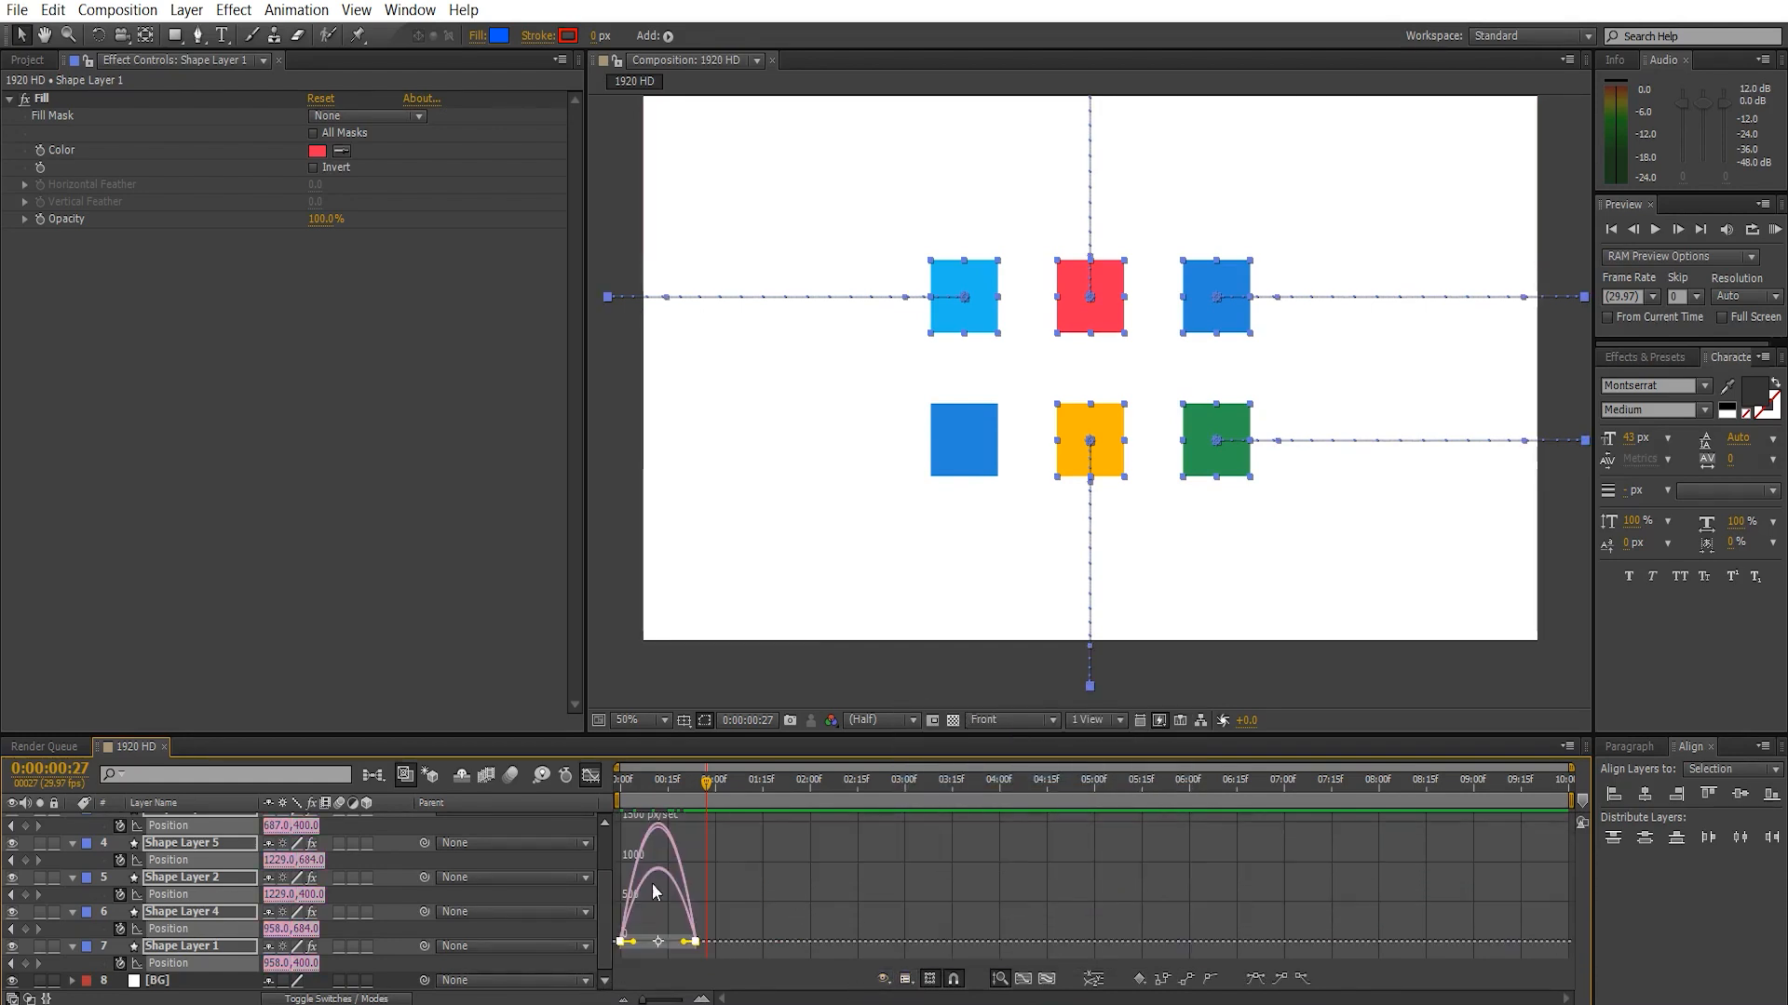
left_click(1046, 980)
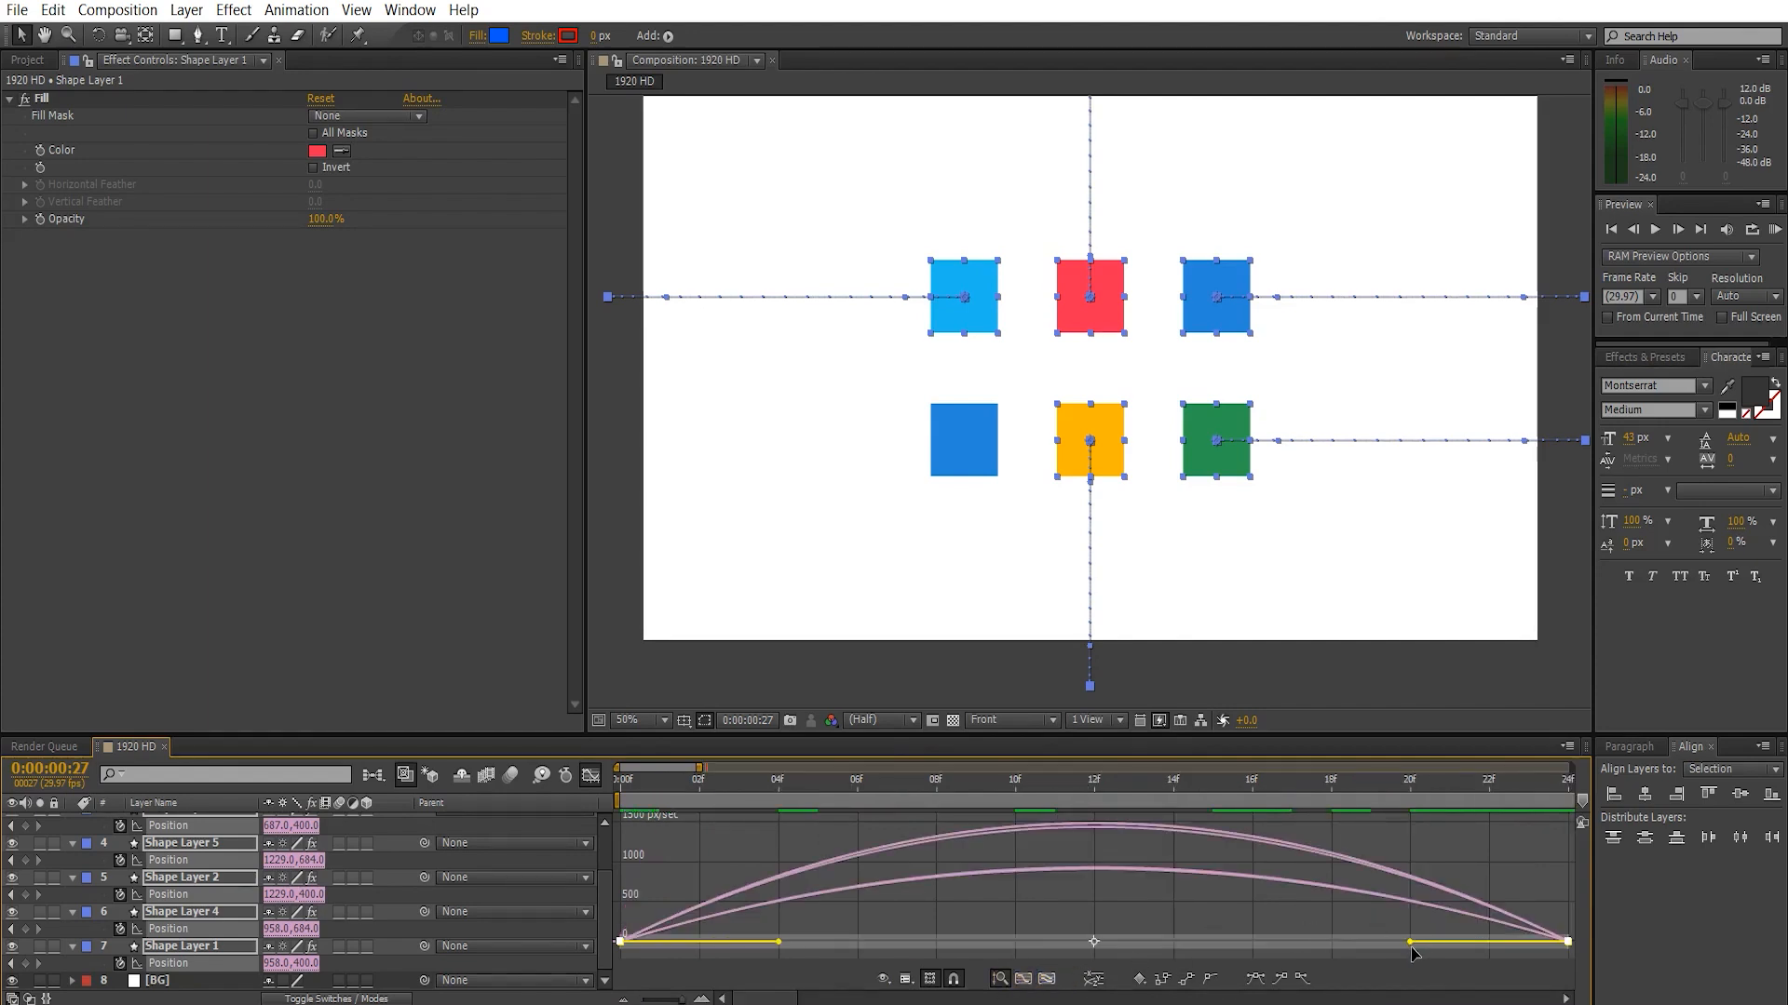
left_click_drag(1411, 946, 1239, 950)
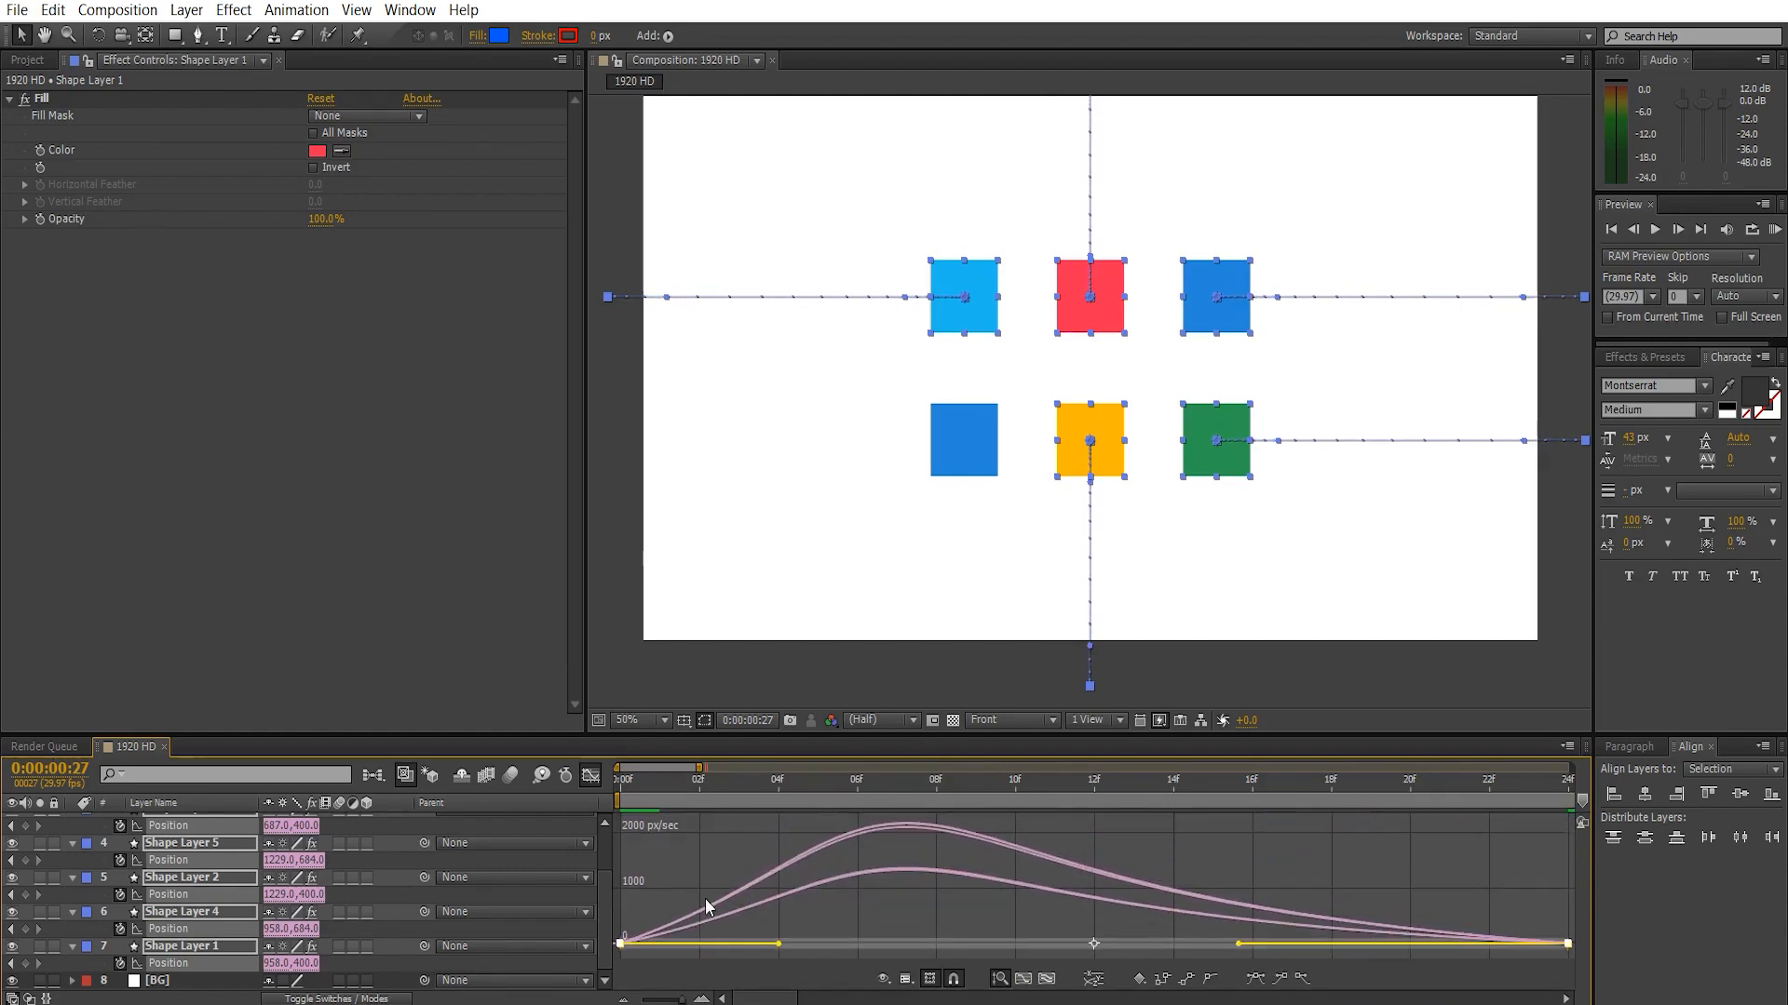
- Play back the square entry, return to the layer bar view and scrub to 0:00:00:18 to check the squares' motion
left_click(542, 859)
key("space")
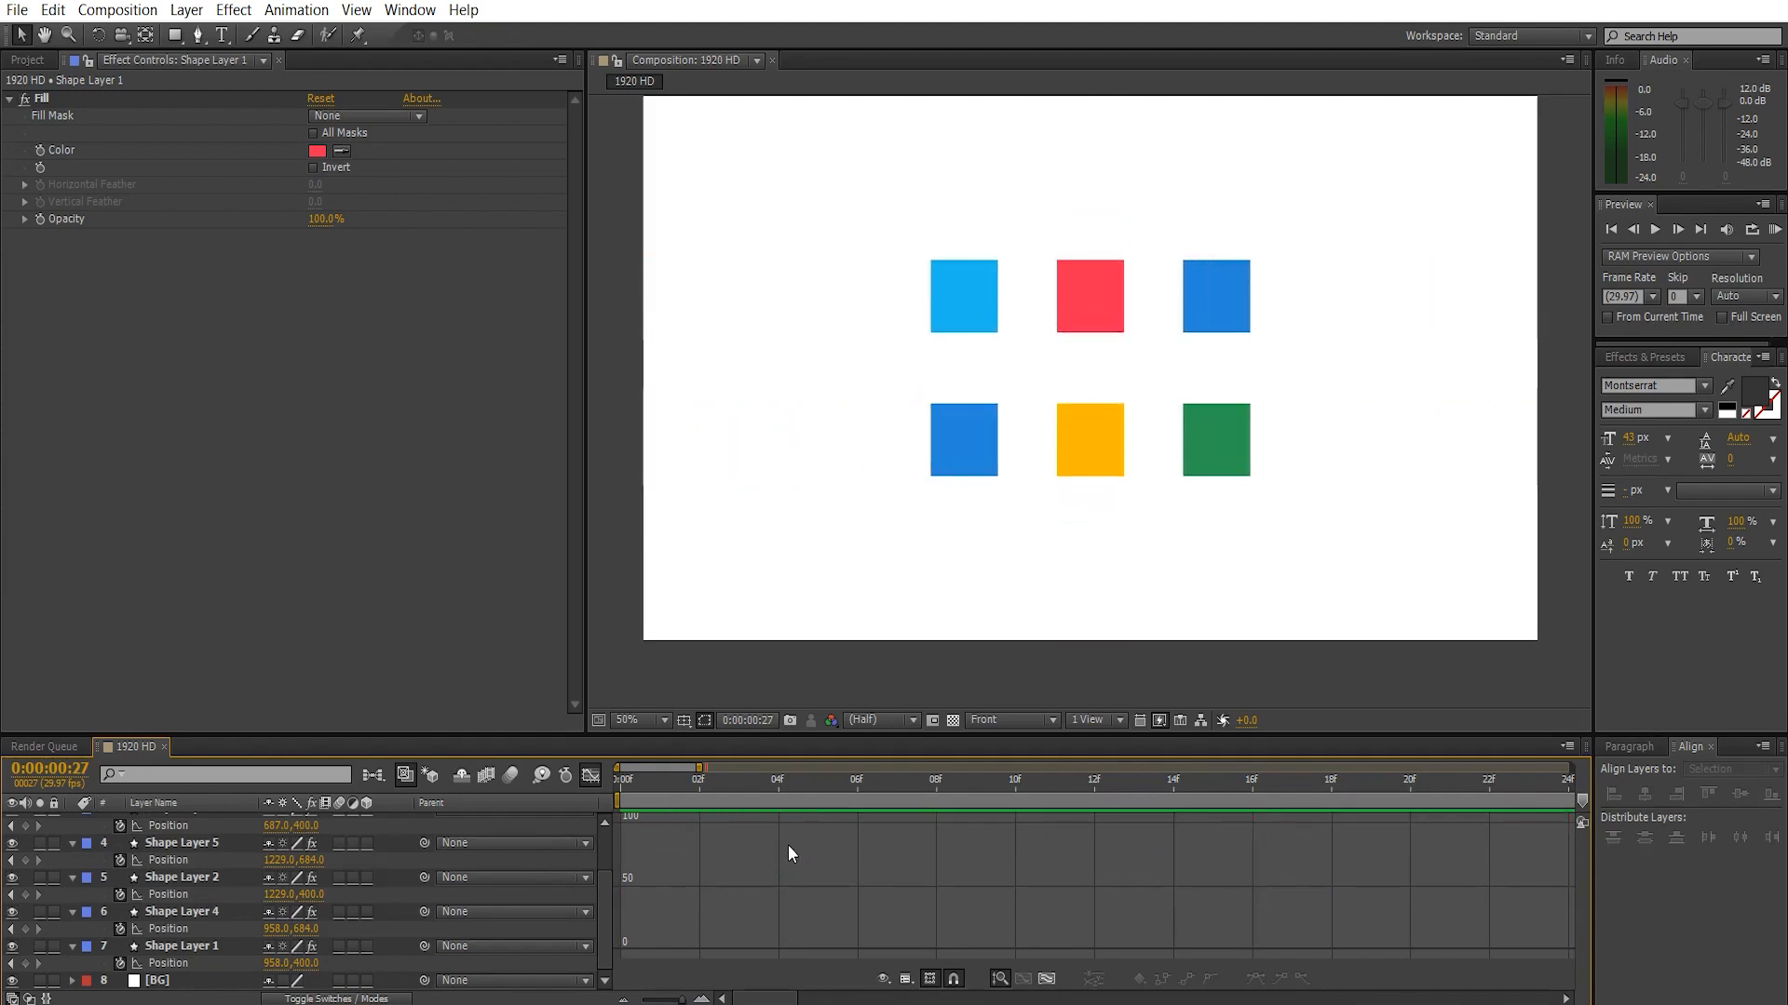
left_click_drag(699, 766, 830, 808)
left_click(583, 774)
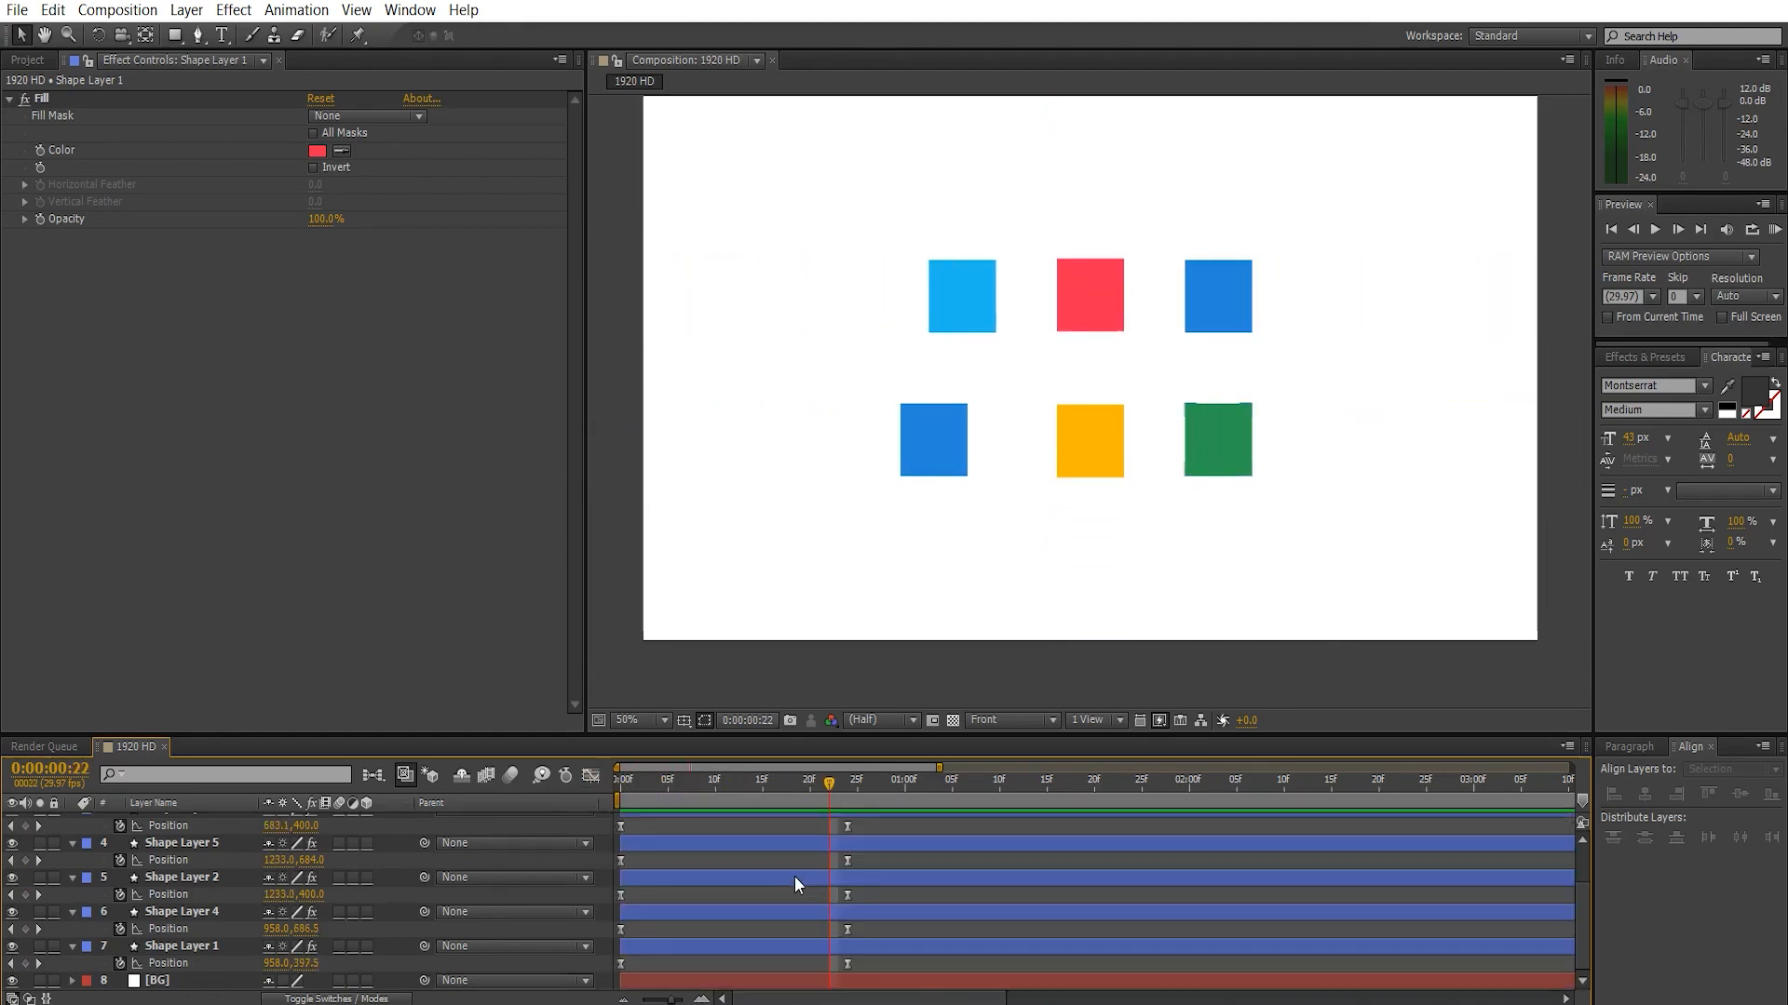
scroll(802, 877, "up", 2)
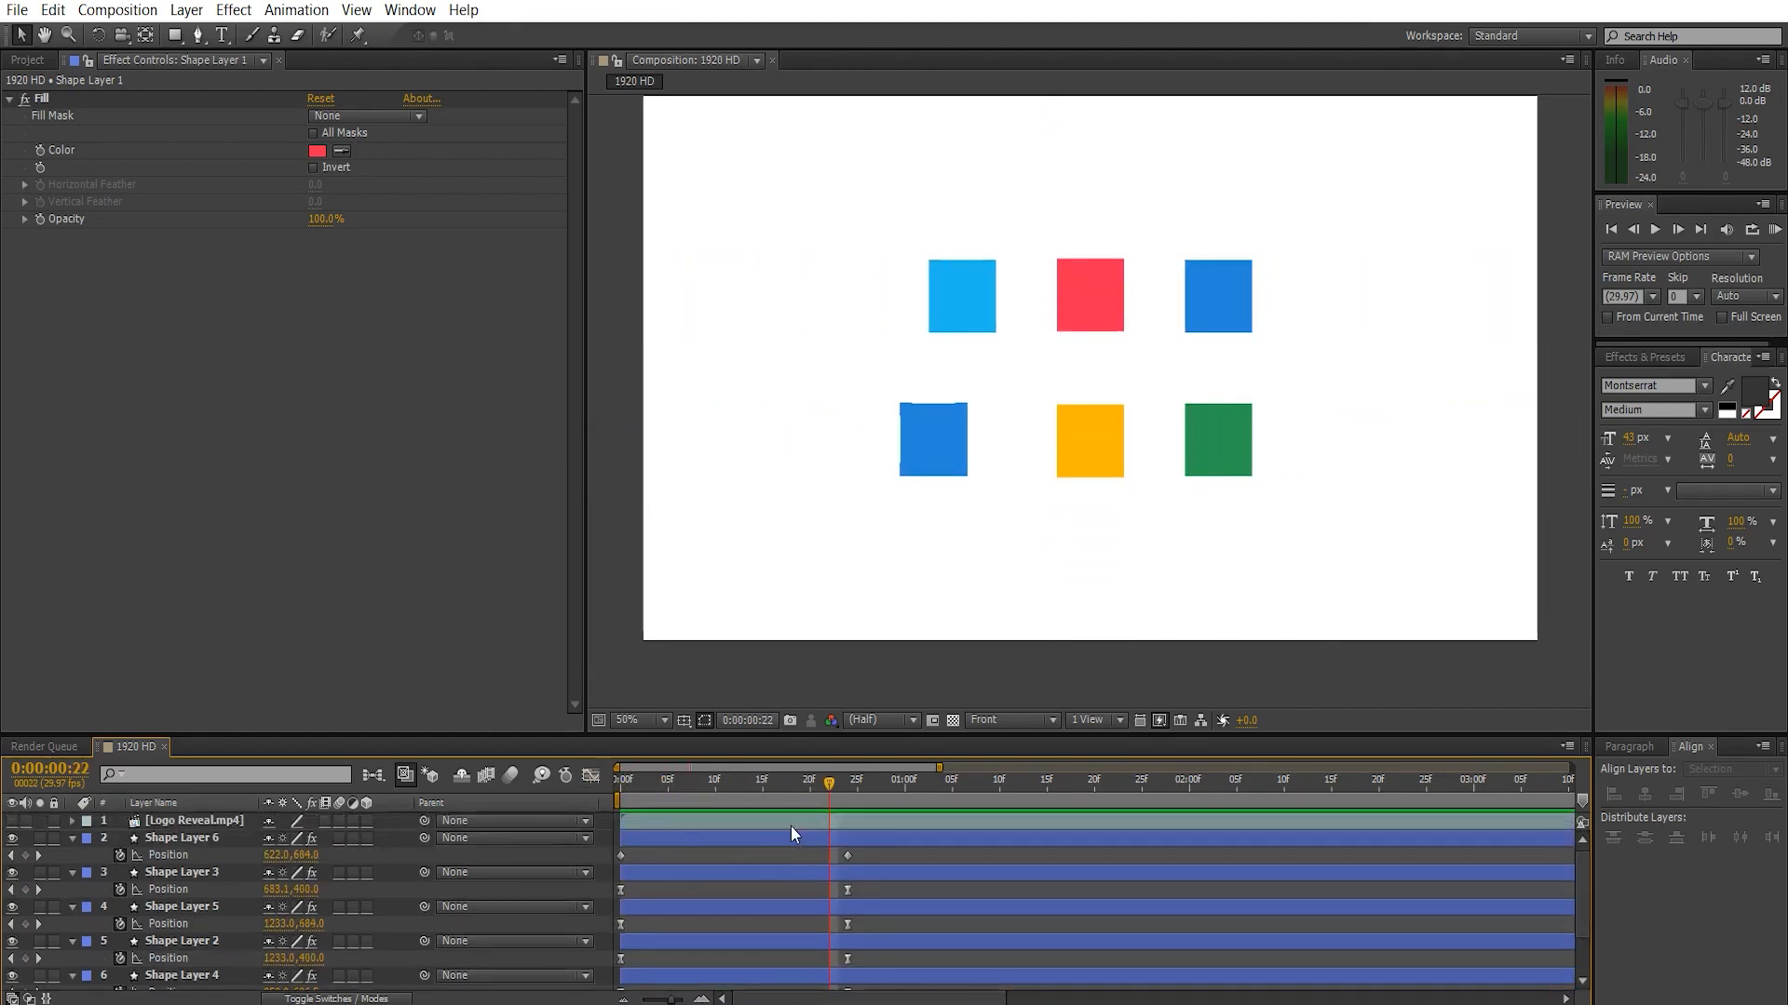
left_click_drag(741, 790, 791, 780)
- Select the Position keyframes of all six shape layers and apply Easy Ease through the Keyframe Assistant
left_click_drag(868, 853, 614, 978)
right_click(620, 964)
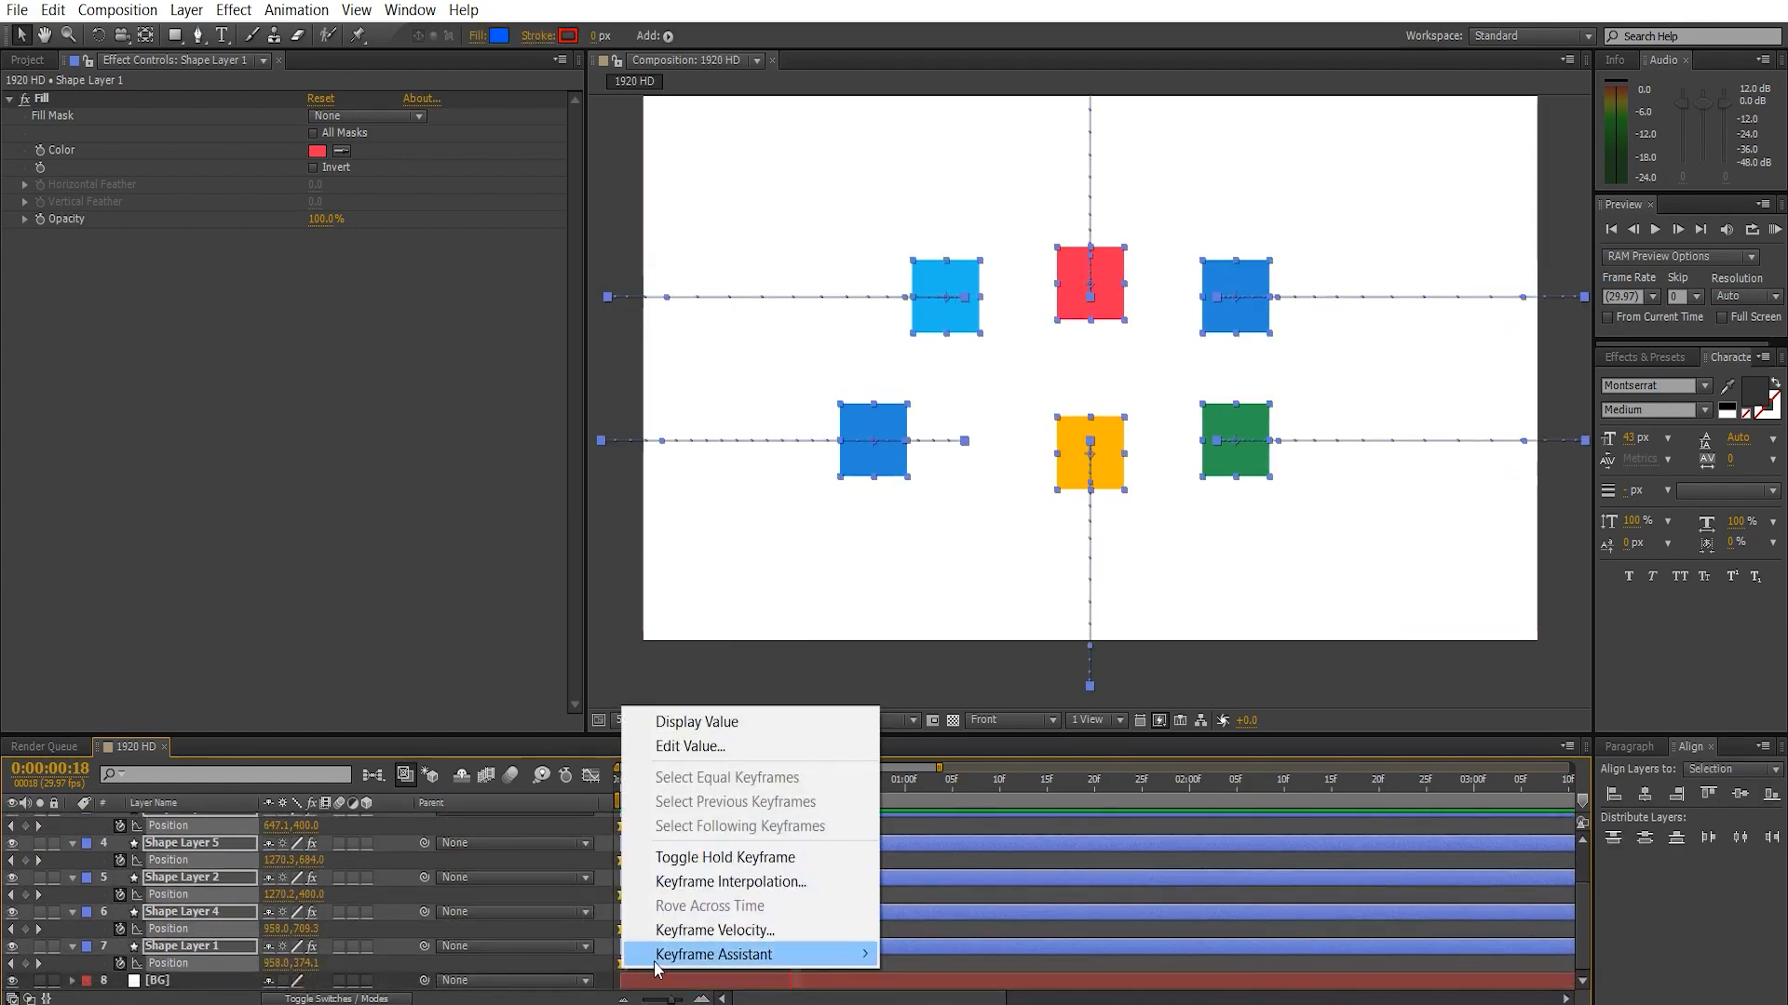
mouse_move(654, 963)
left_click(1082, 811)
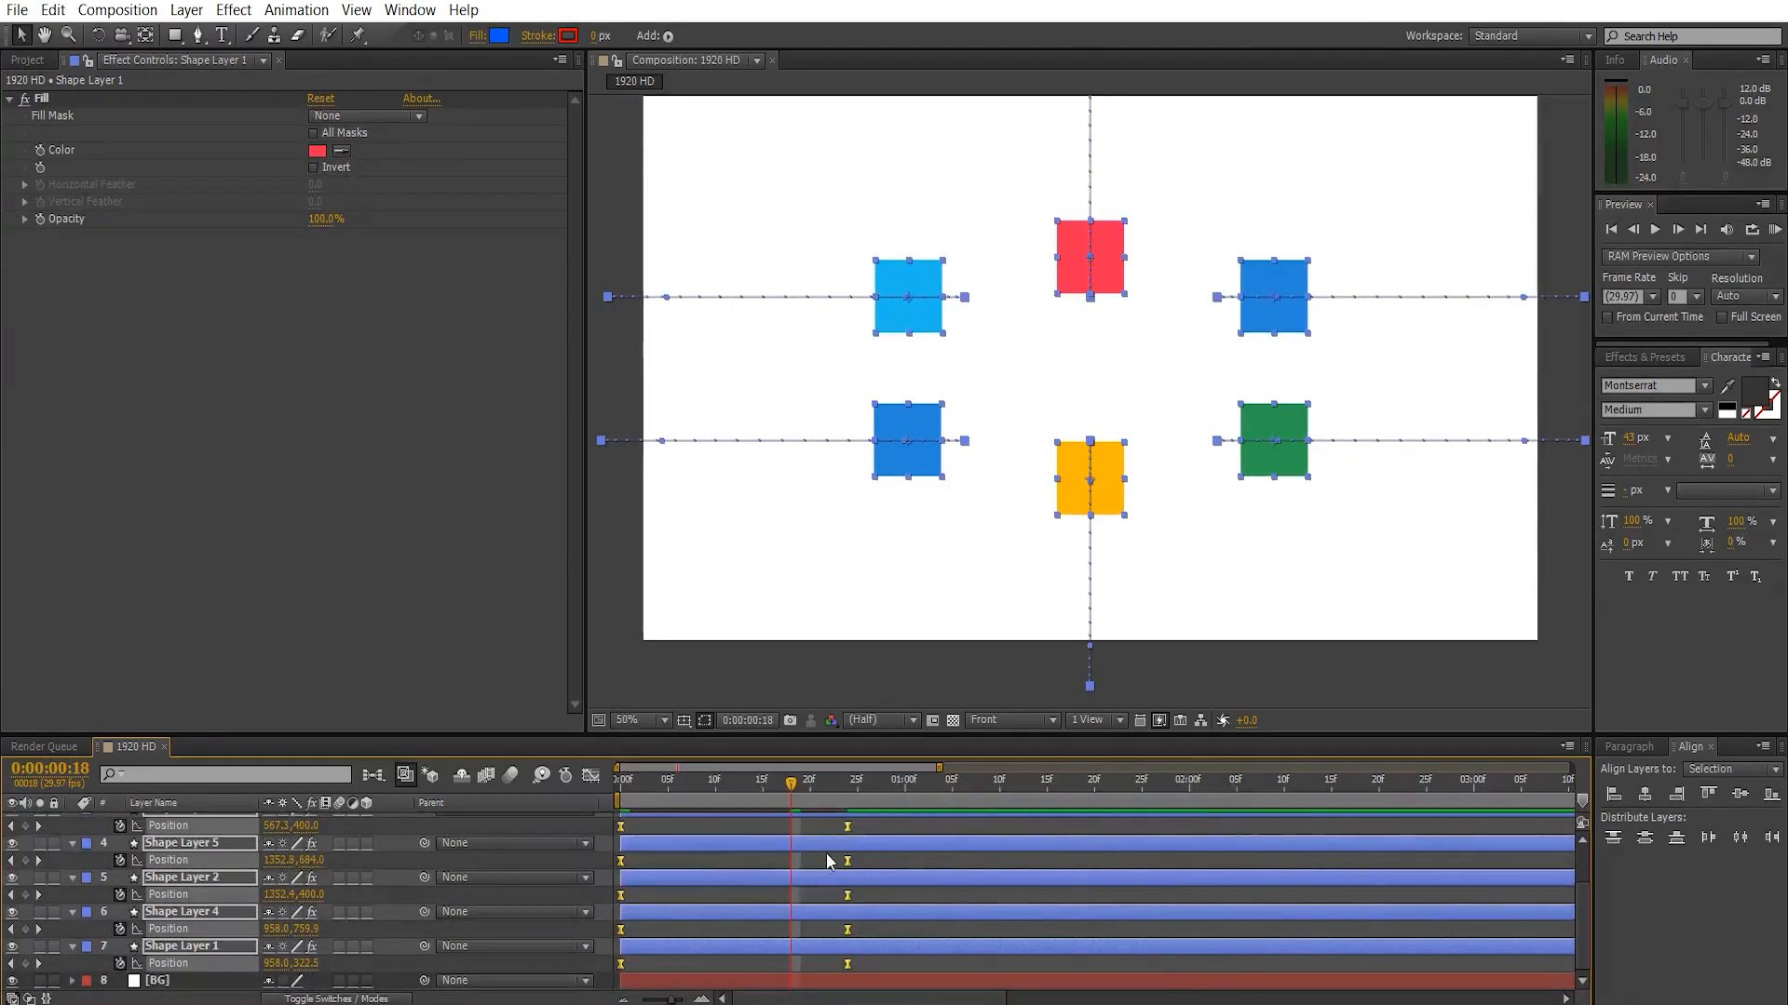
- In the speed graph of all six layers, extend the incoming influence of the final Position keyframes to about 67%
left_click(590, 776)
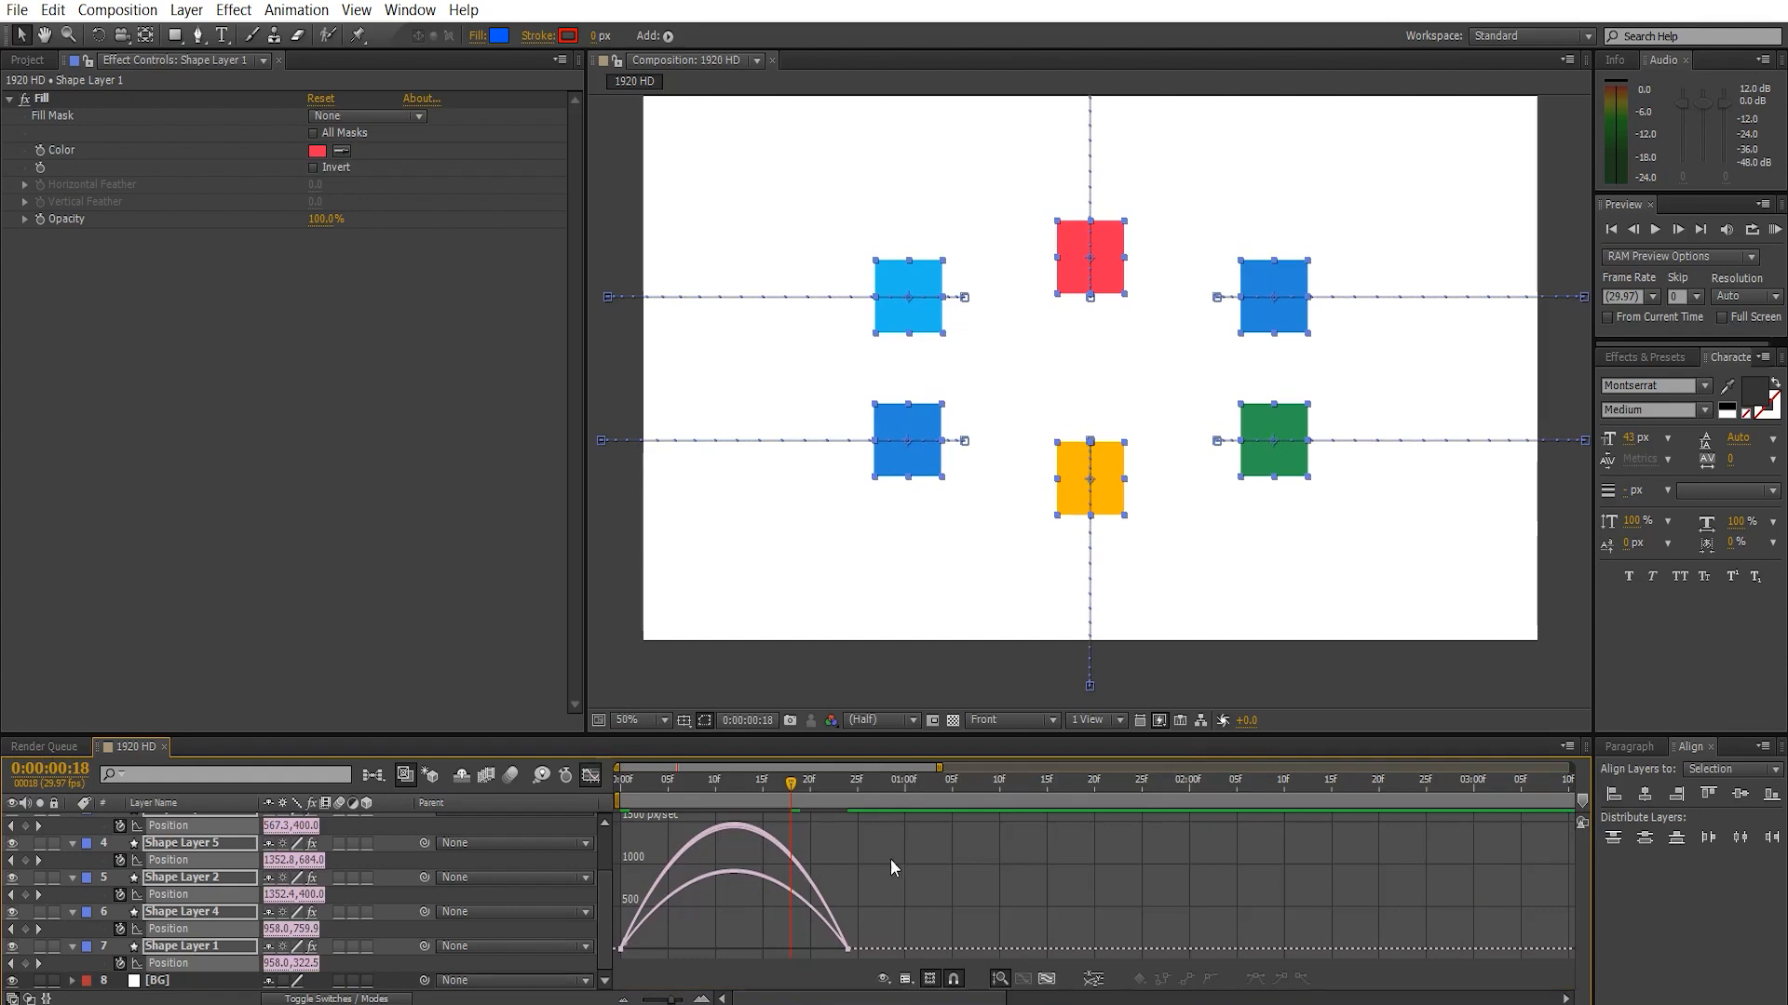
left_click_drag(954, 868, 529, 1000)
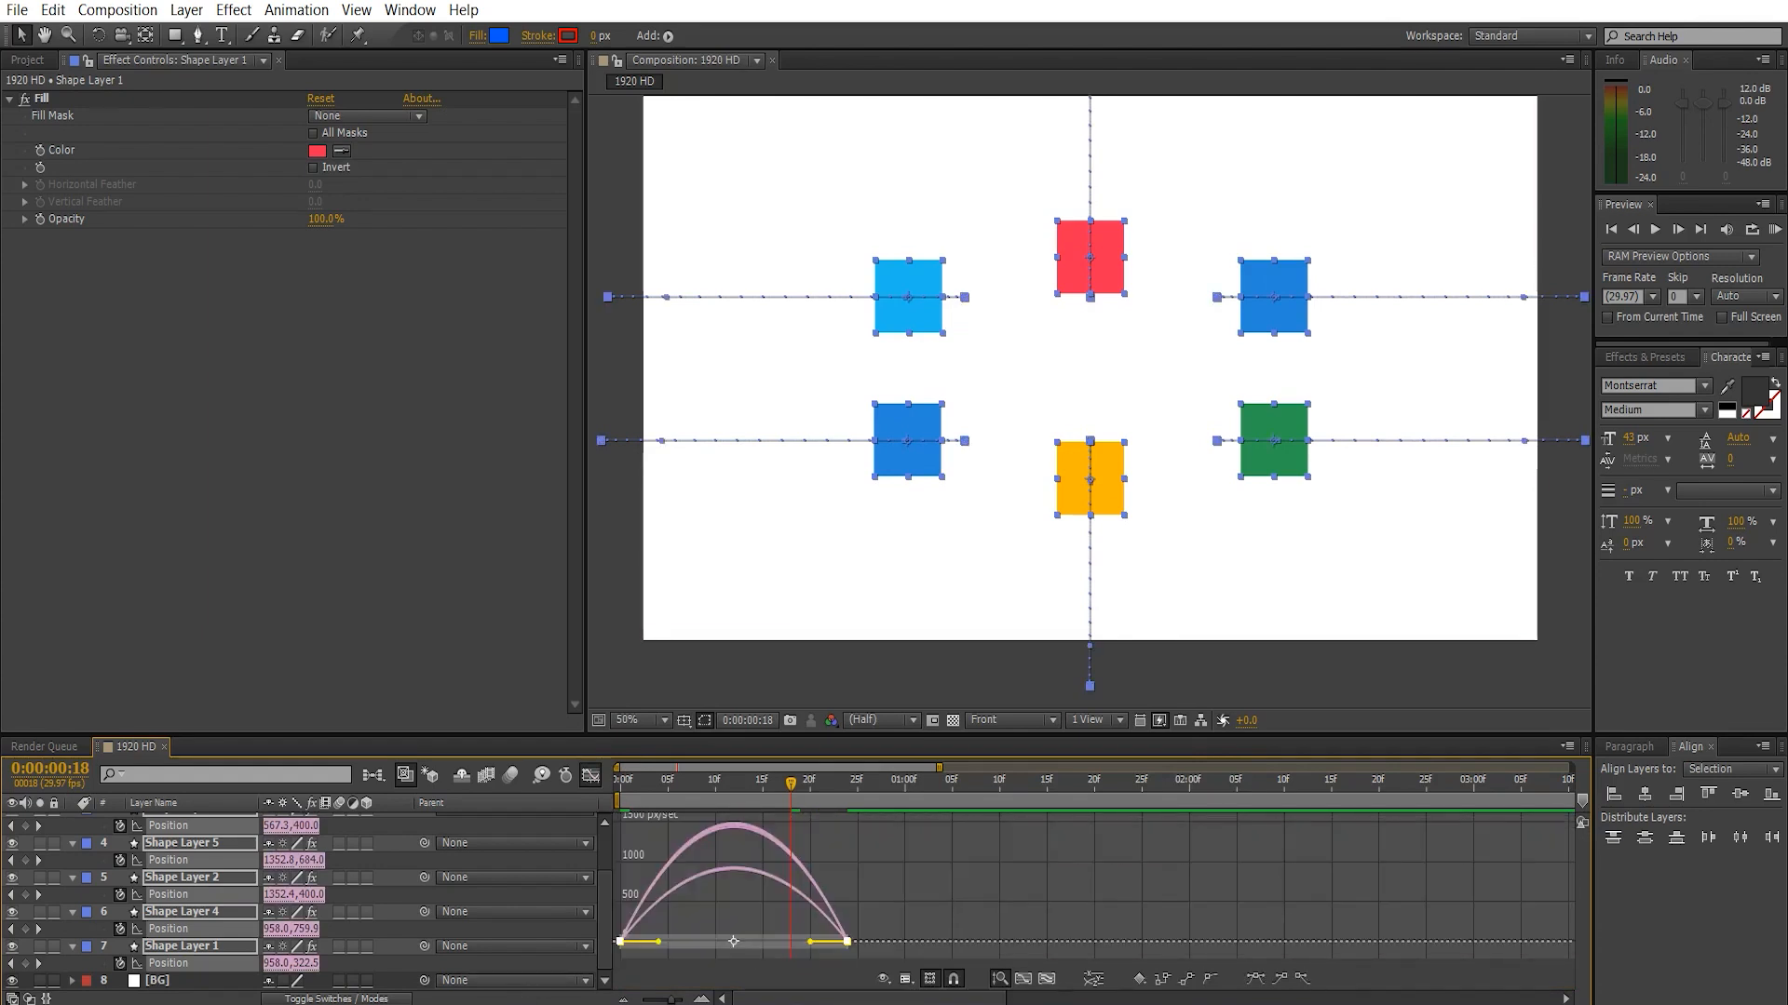
left_click(1048, 979)
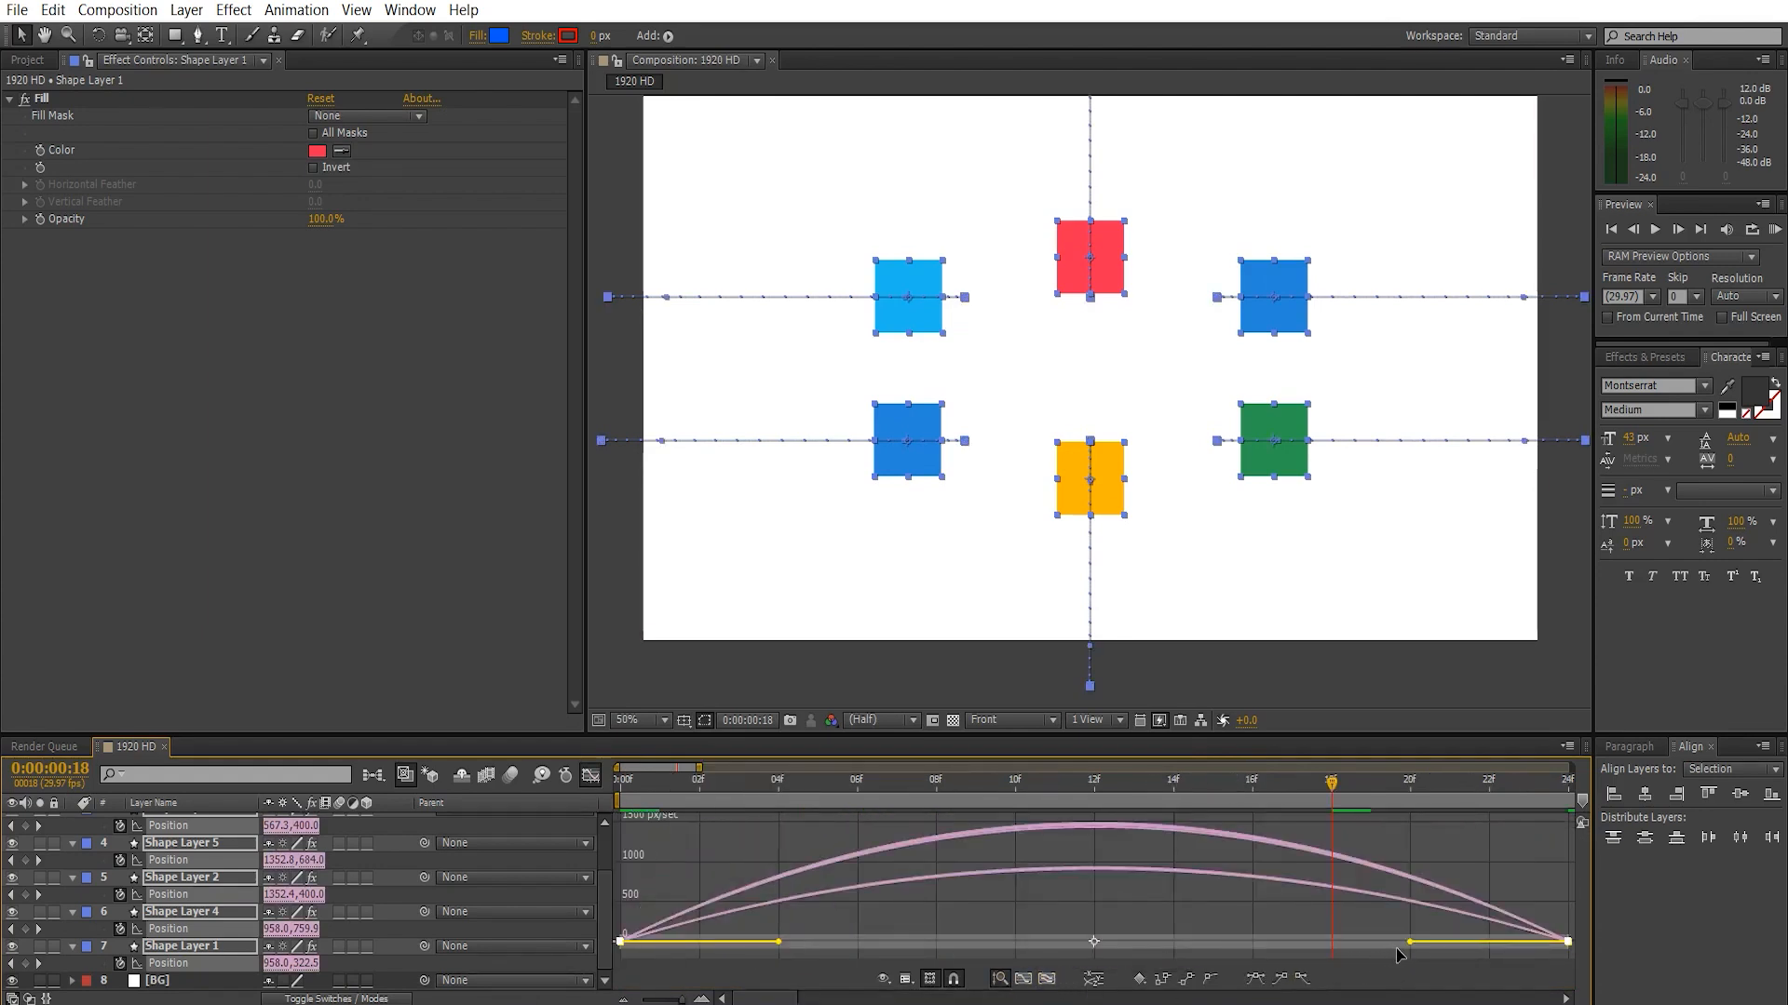
left_click_drag(1410, 944, 1250, 956)
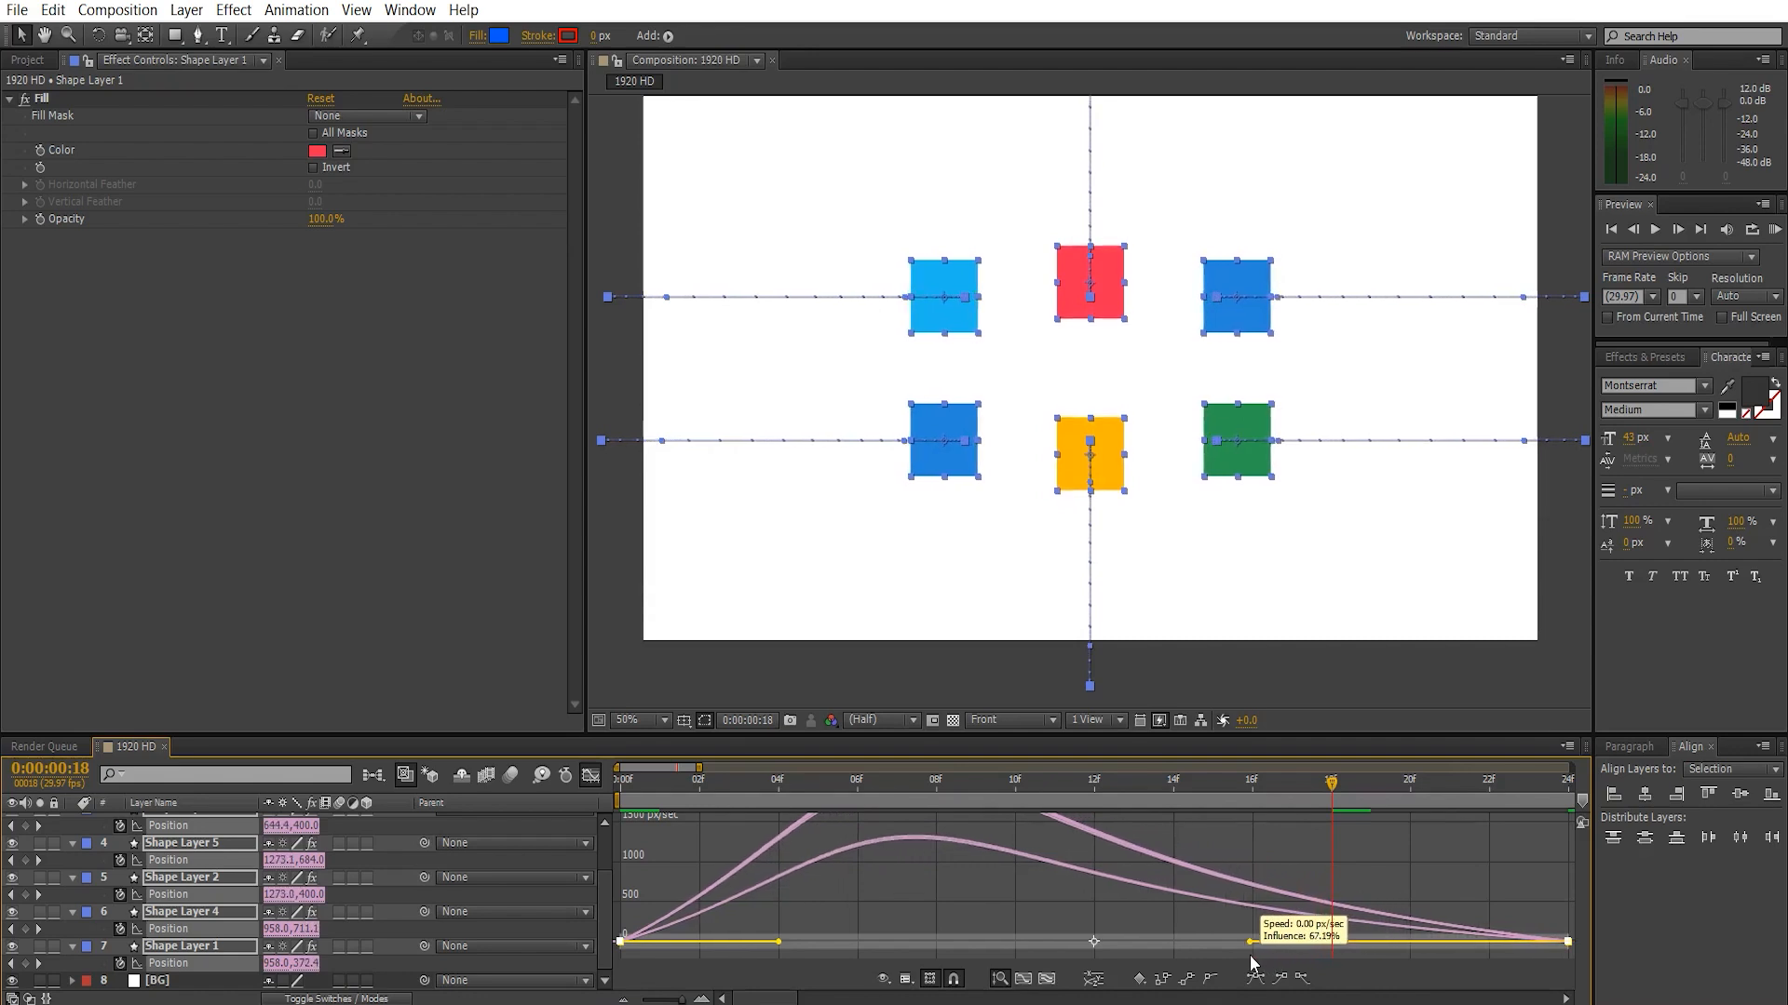
- Play back the eased motion and scrub through the squares joining into one block, up to 0:00:03:16
left_click(490, 860)
key("space")
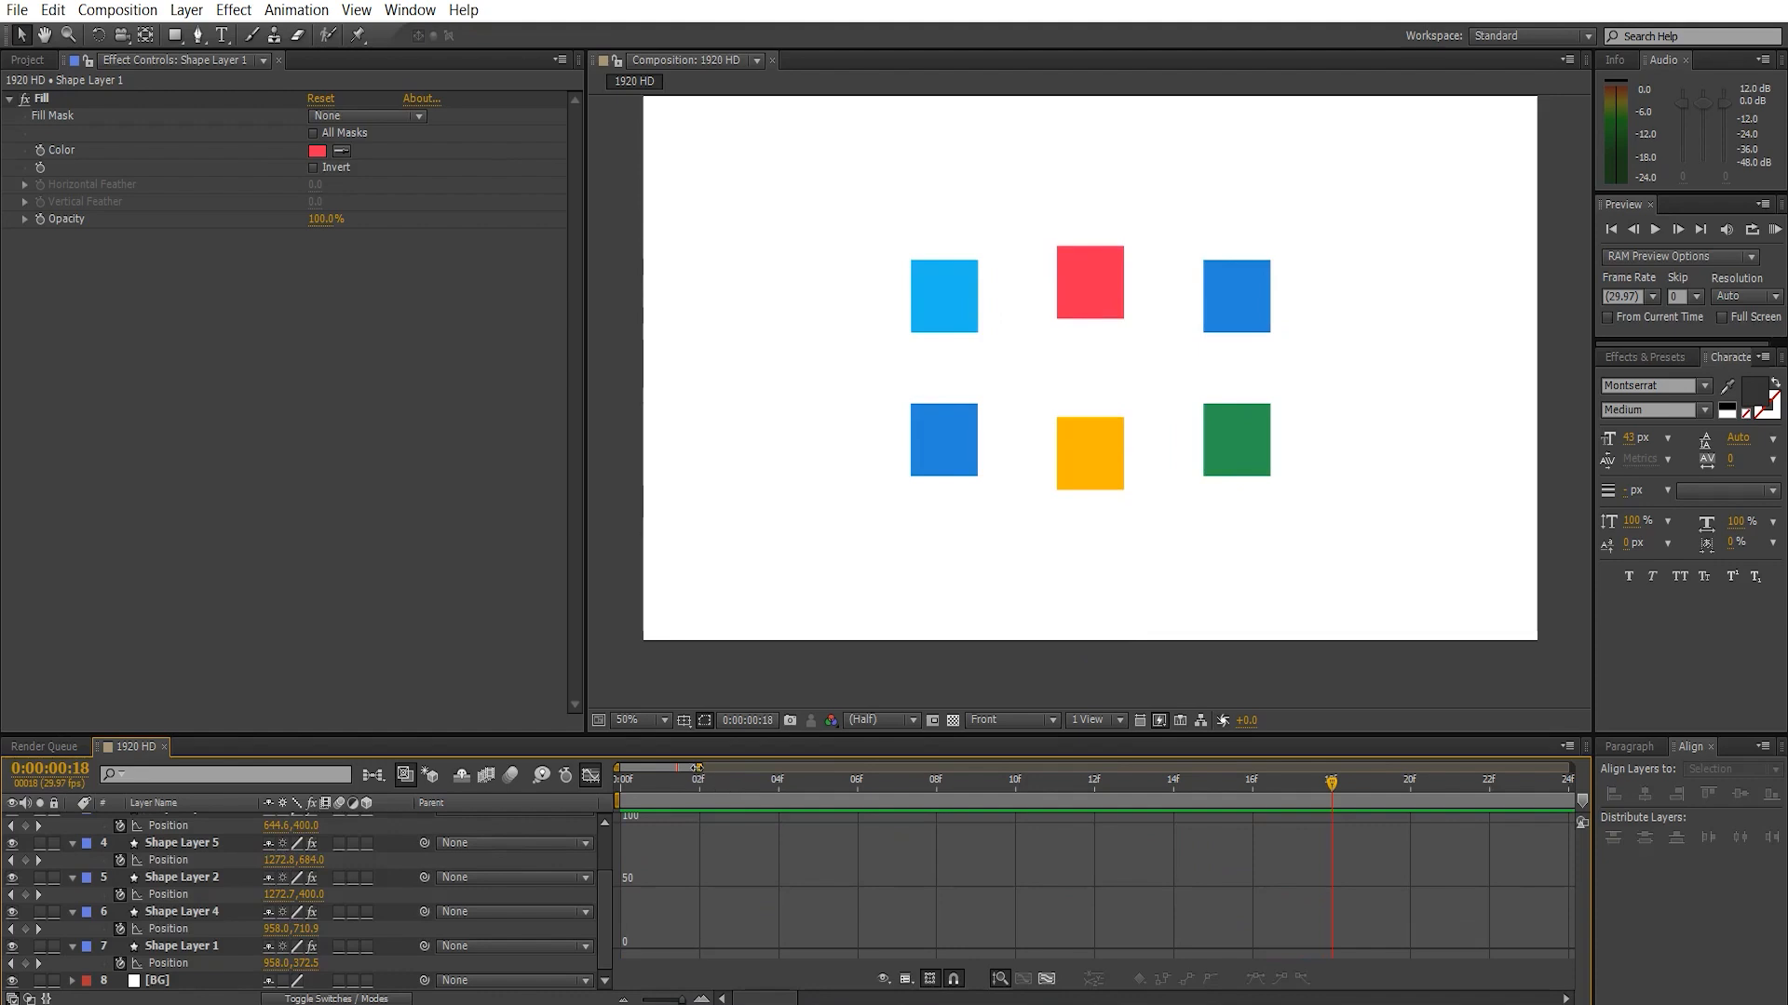
left_click_drag(697, 767, 1052, 795)
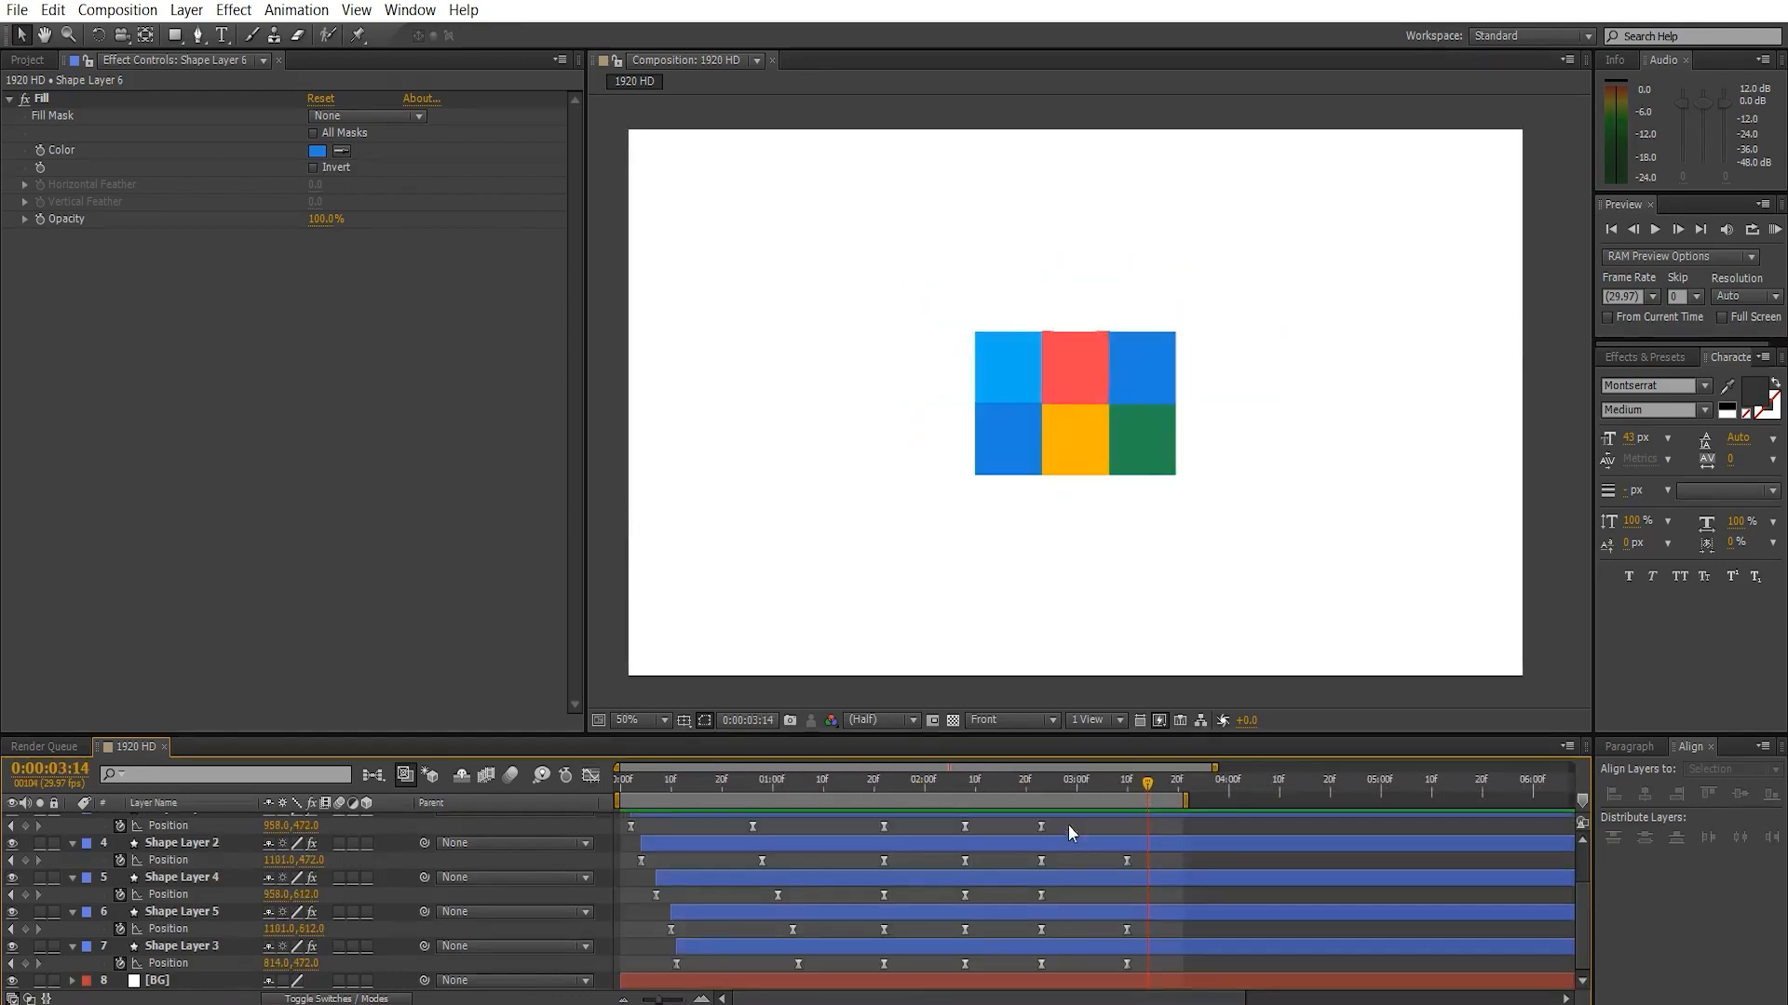
left_click_drag(1001, 780, 1157, 793)
scroll(382, 875, "up", 3)
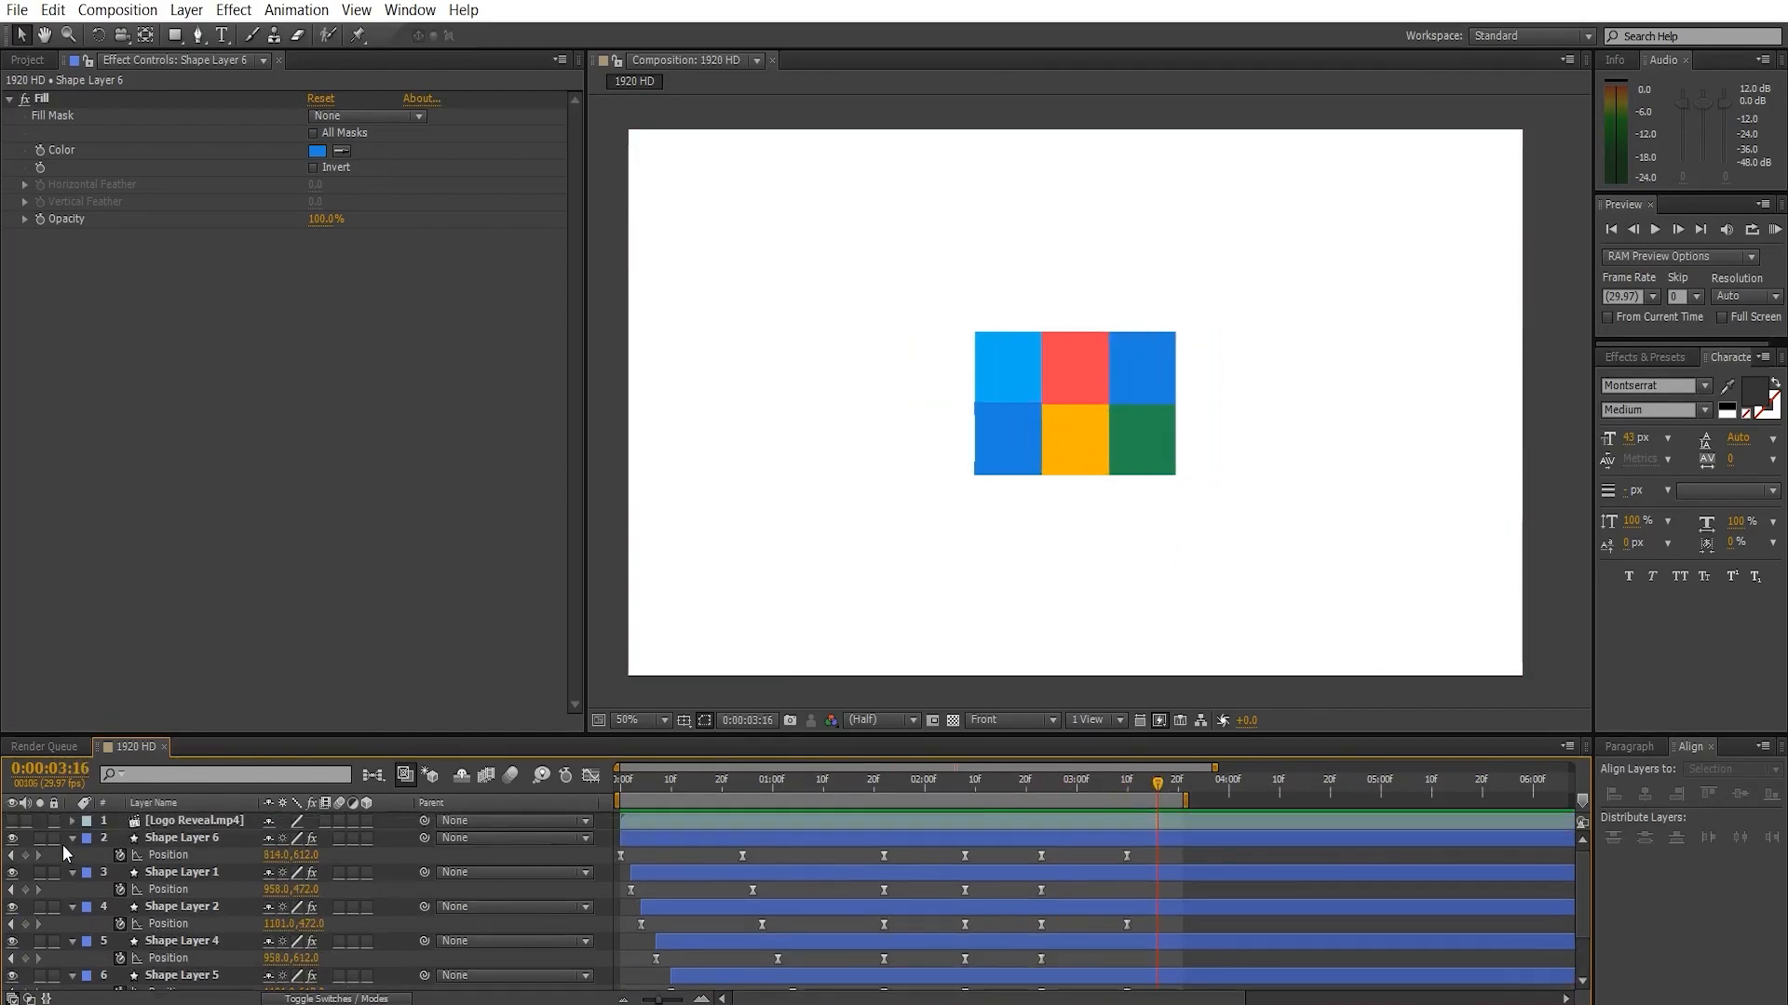
- Show the Logo Reveal reference layer and scrub to 0:00:03:13 to compare the squares with the reference motion
left_click(12, 820)
left_click_drag(1056, 785, 746, 791)
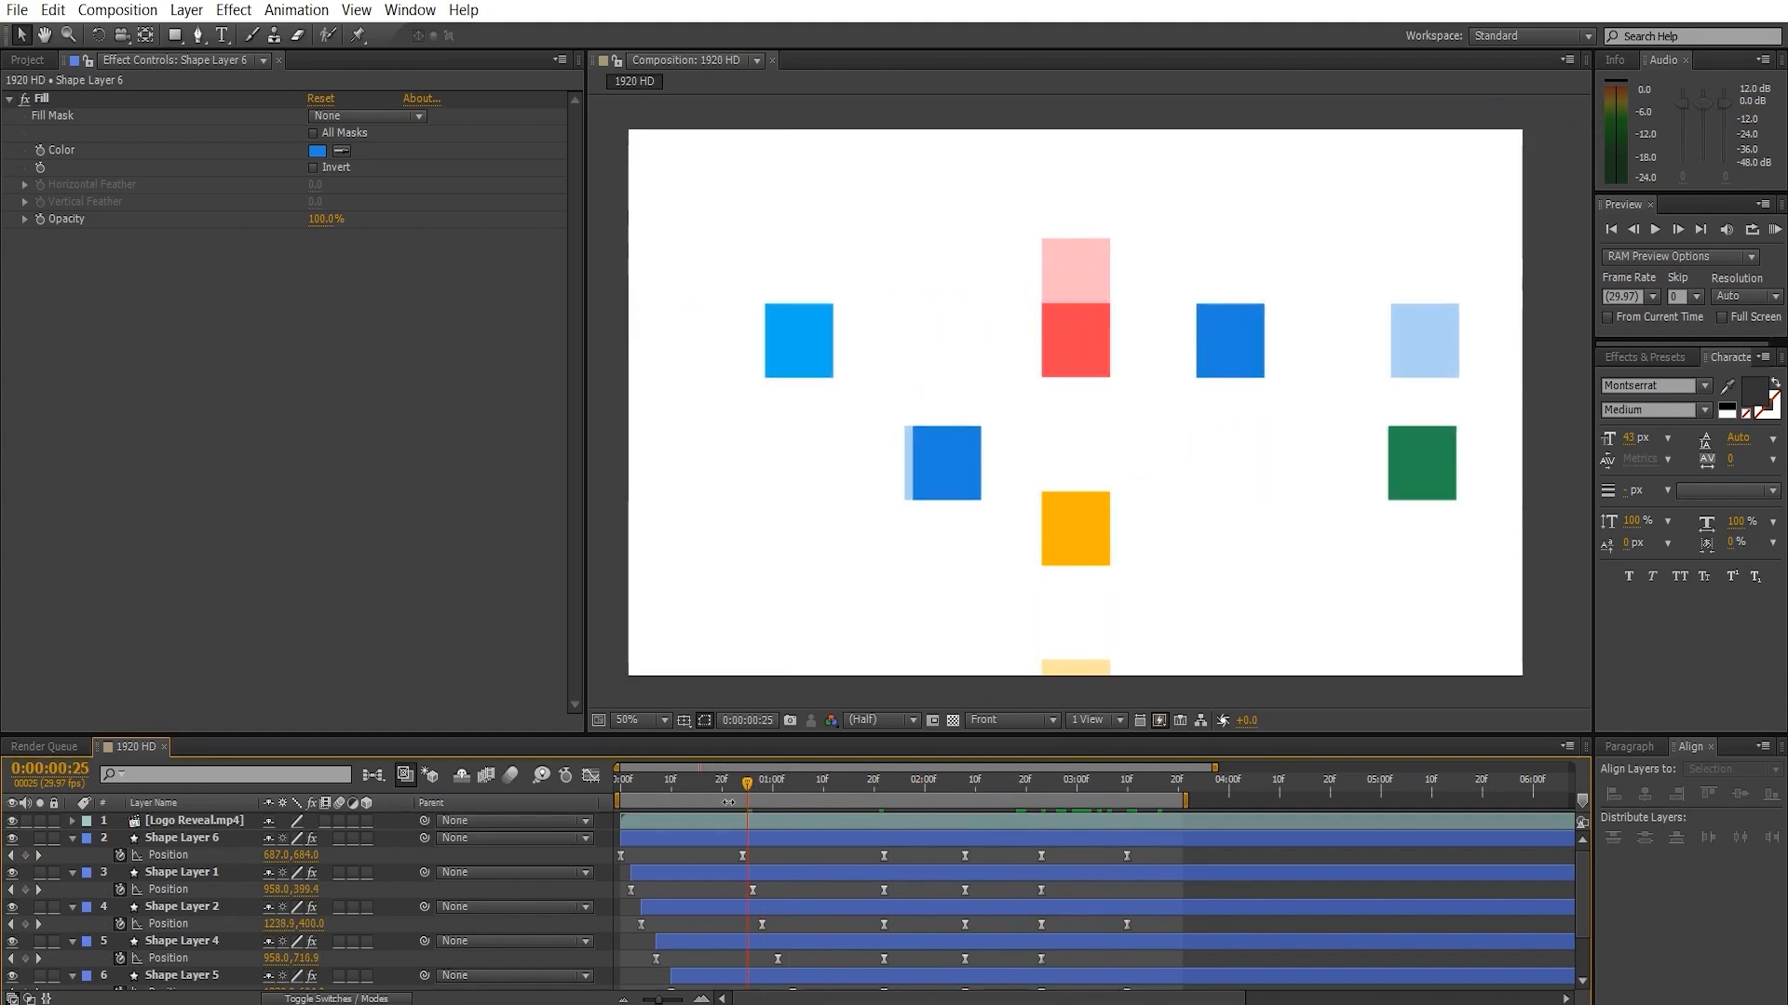
left_click_drag(655, 784, 1141, 804)
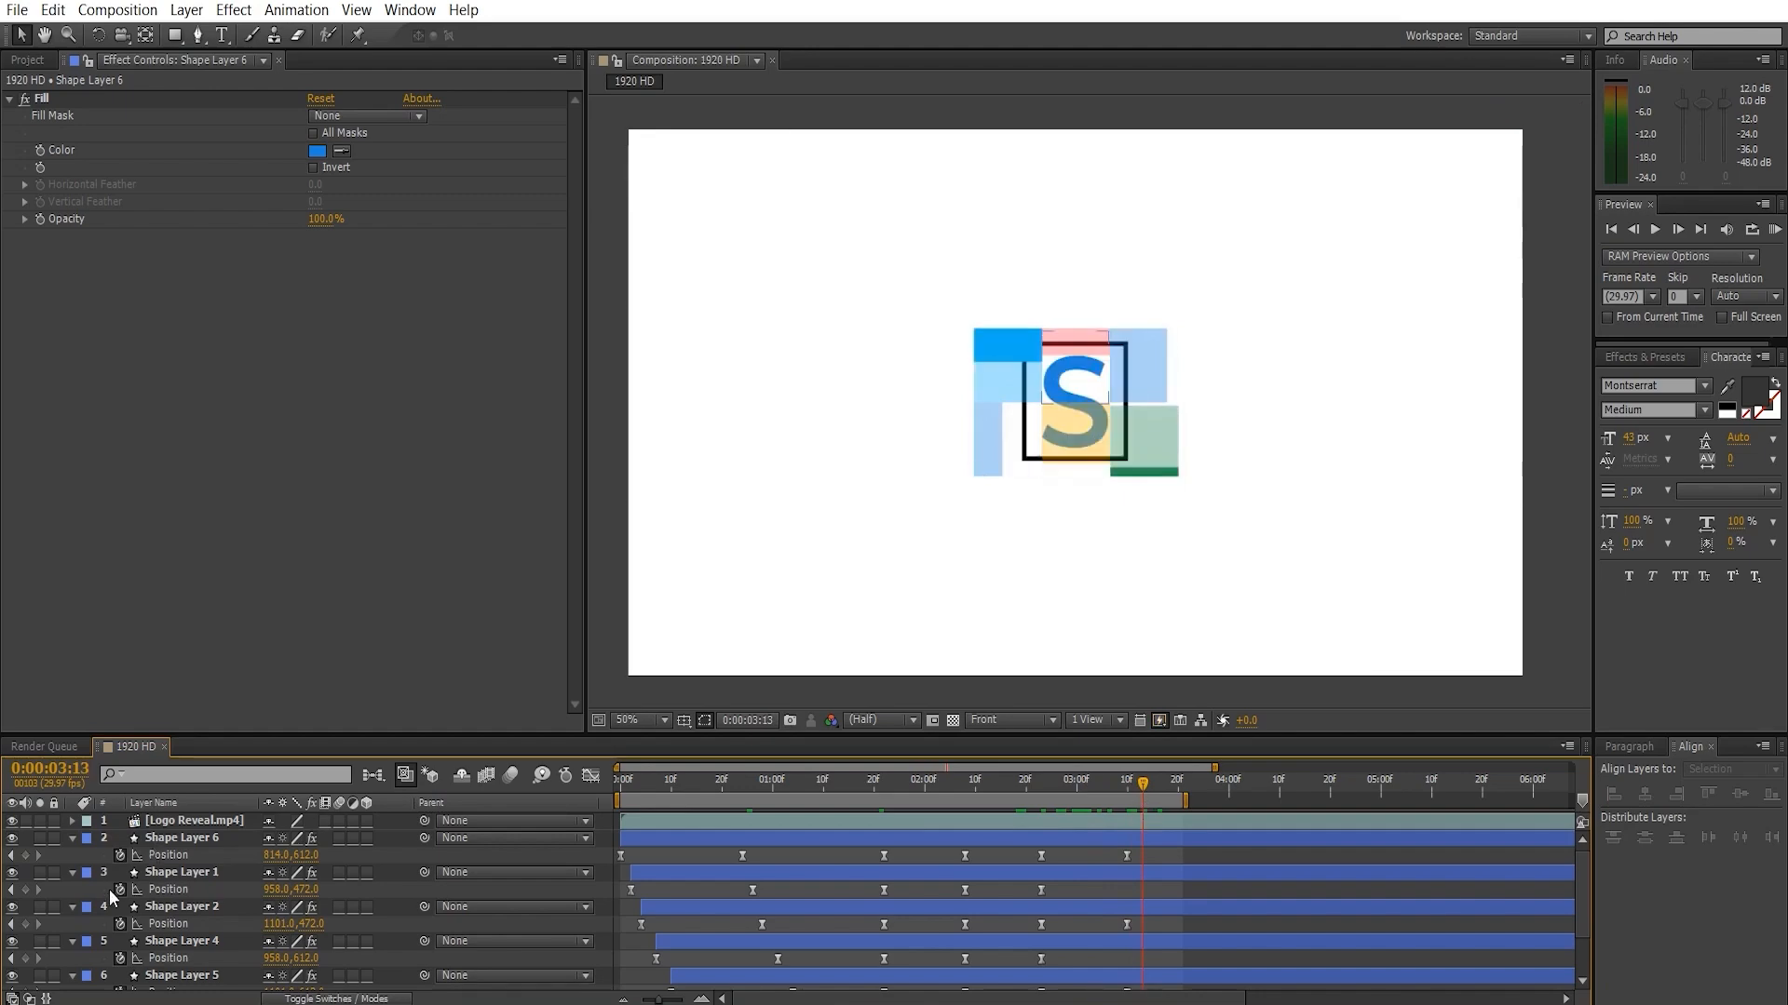
- Save the project and move the current time to 0:00:02:29
left_click(17, 9)
left_click(38, 195)
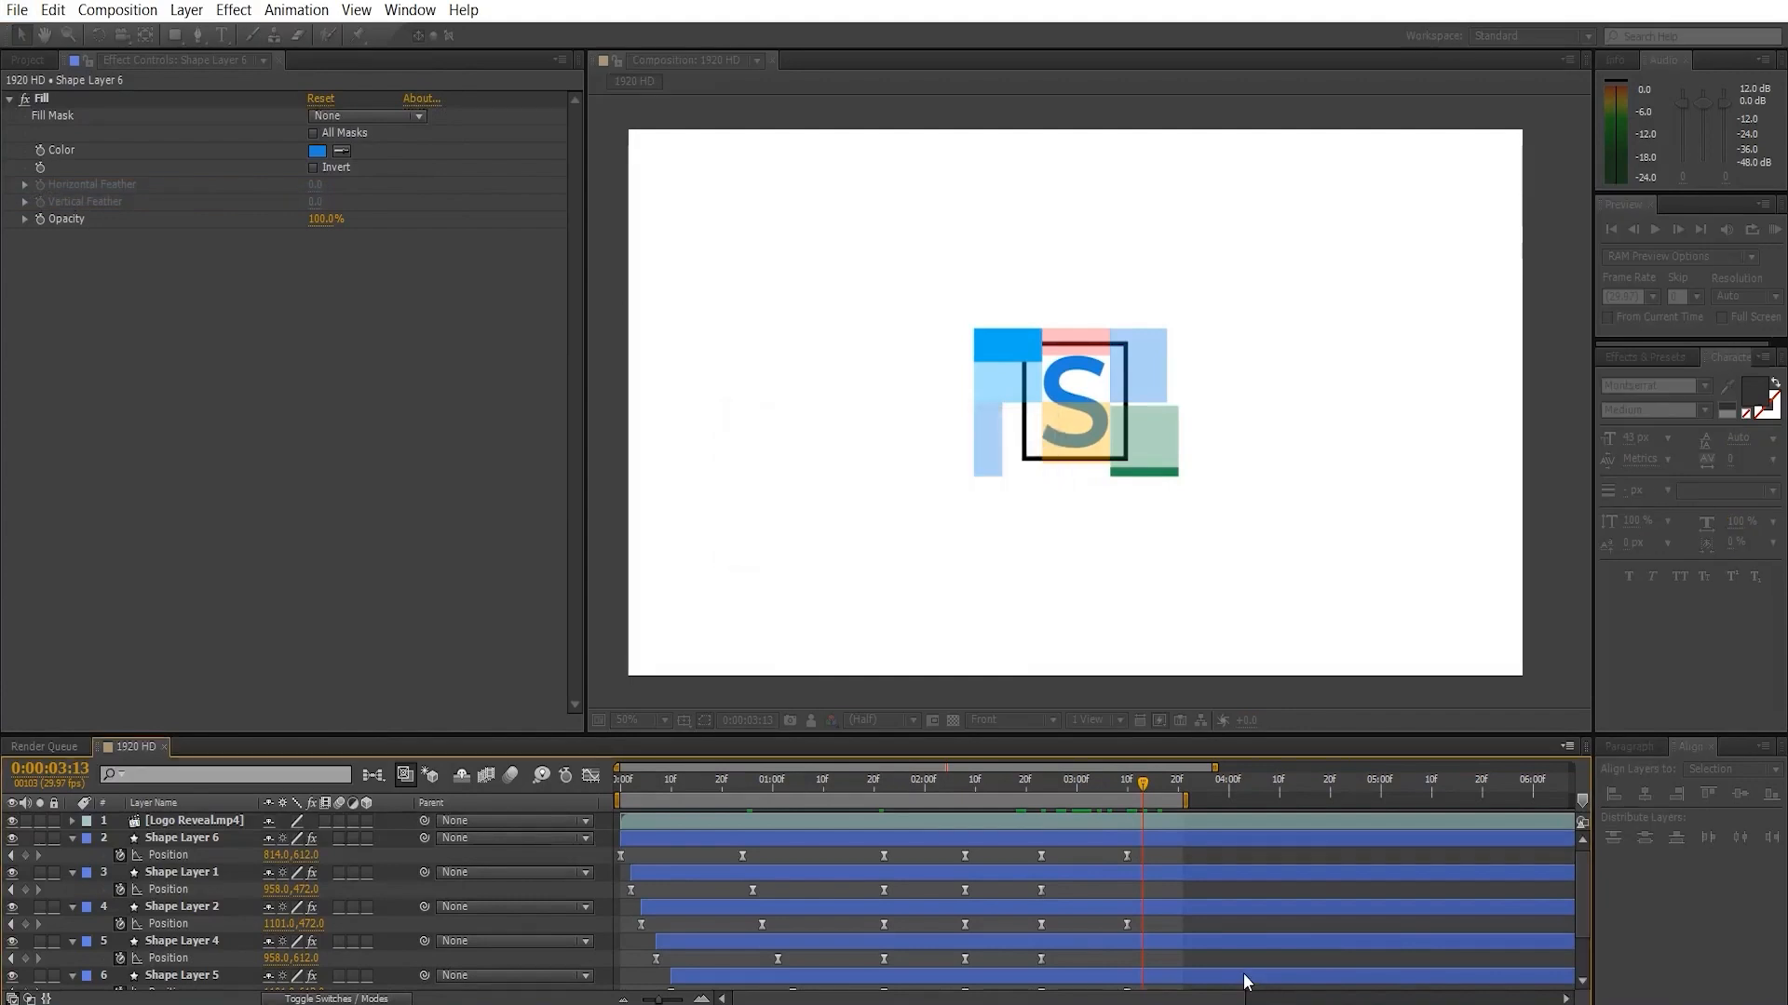
left_click_drag(967, 776, 1071, 828)
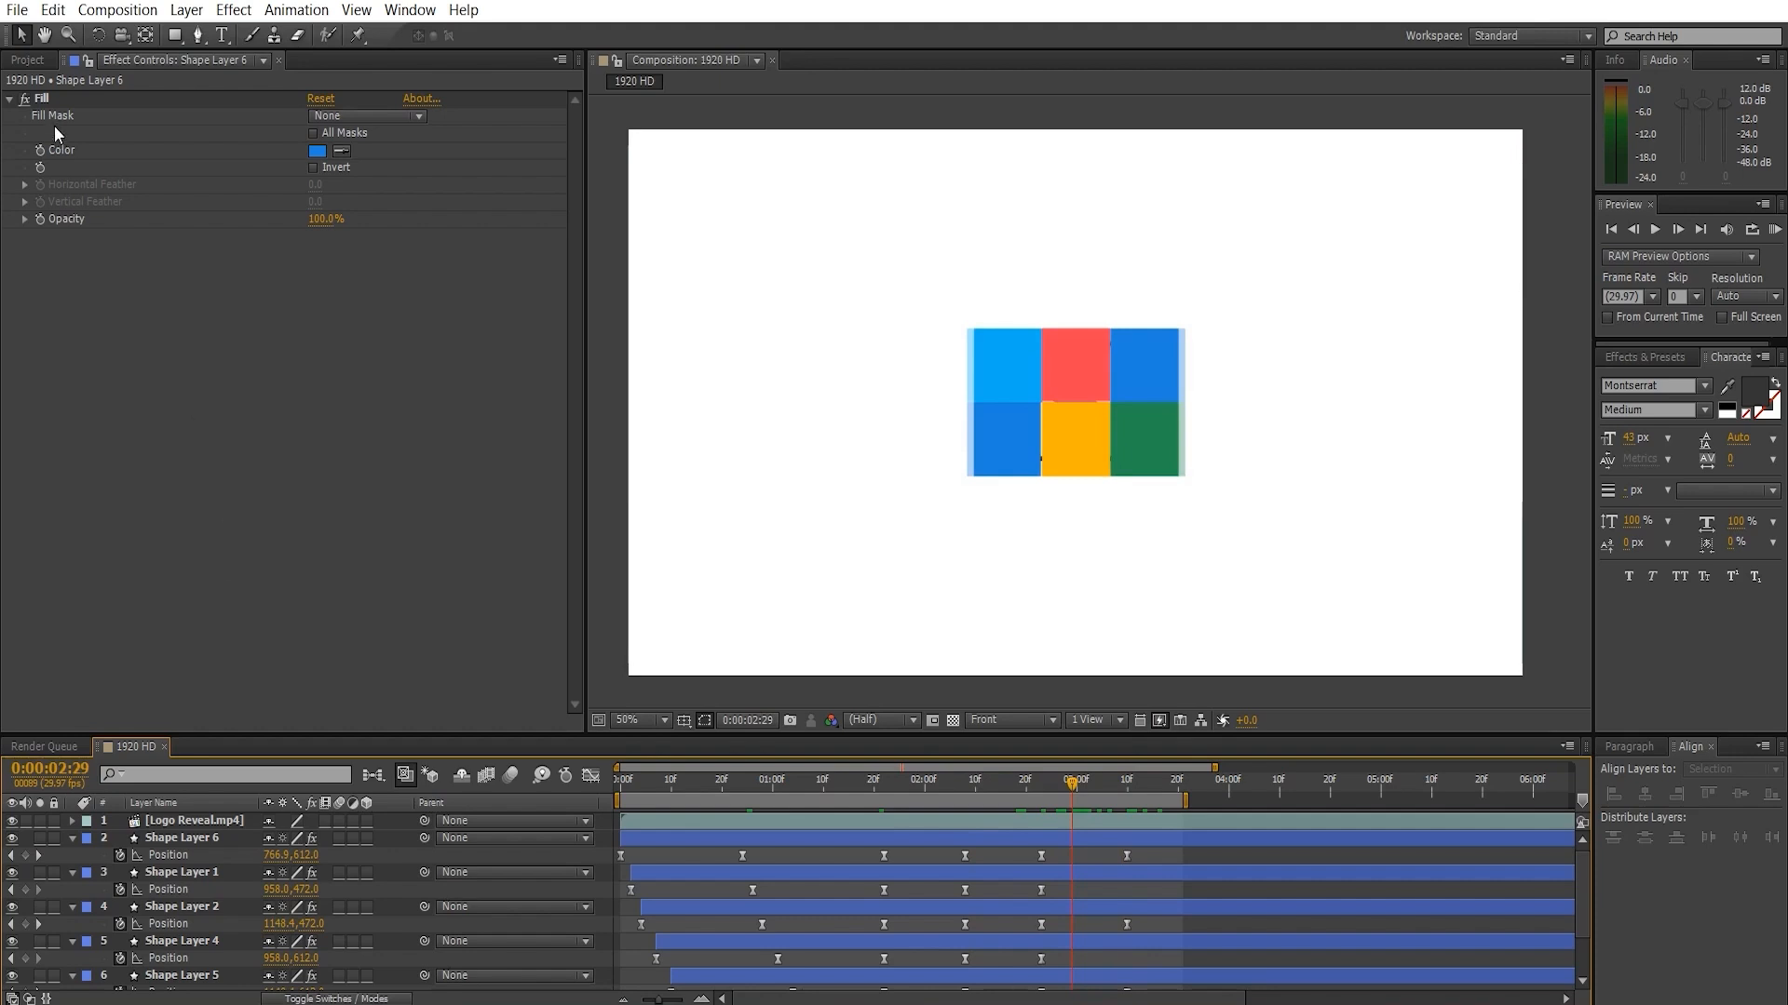
- Create a new composition named Alpha with the HDTV 1080 29.97 preset at 1920 x 1080 and a 0:00:10:00 duration
left_click(27, 60)
left_click(142, 539)
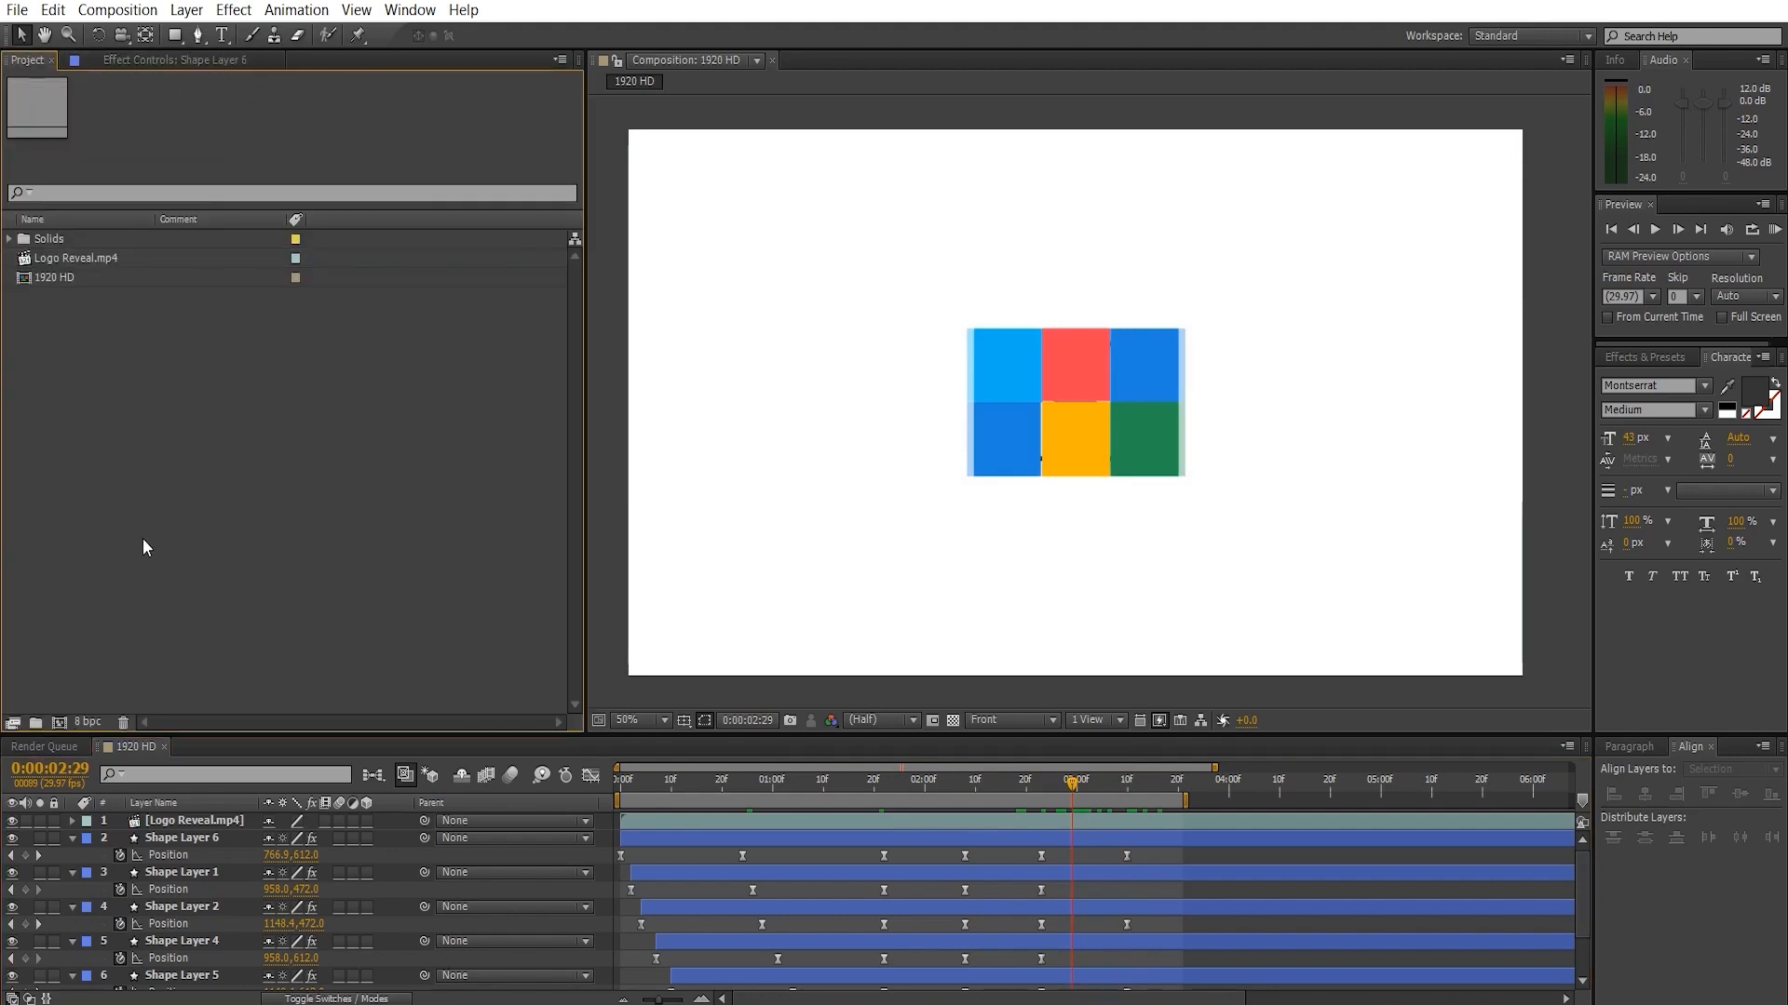
left_click(59, 724)
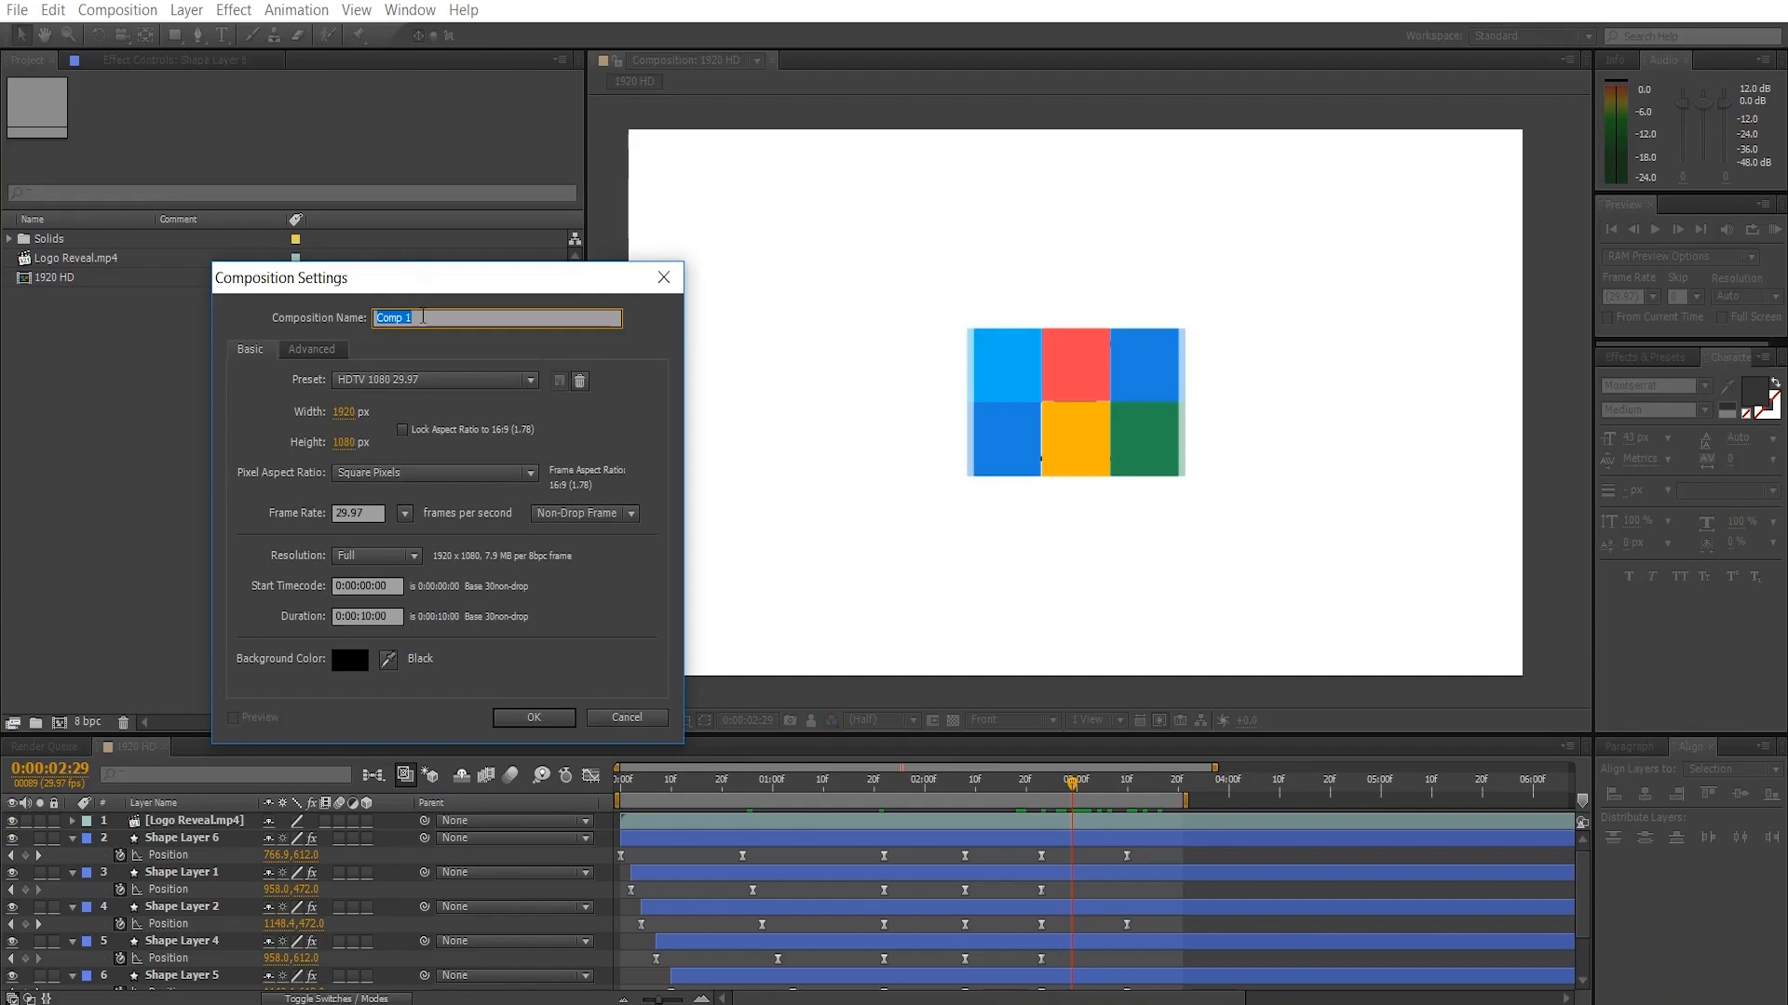
type("Alpha")
key("Return")
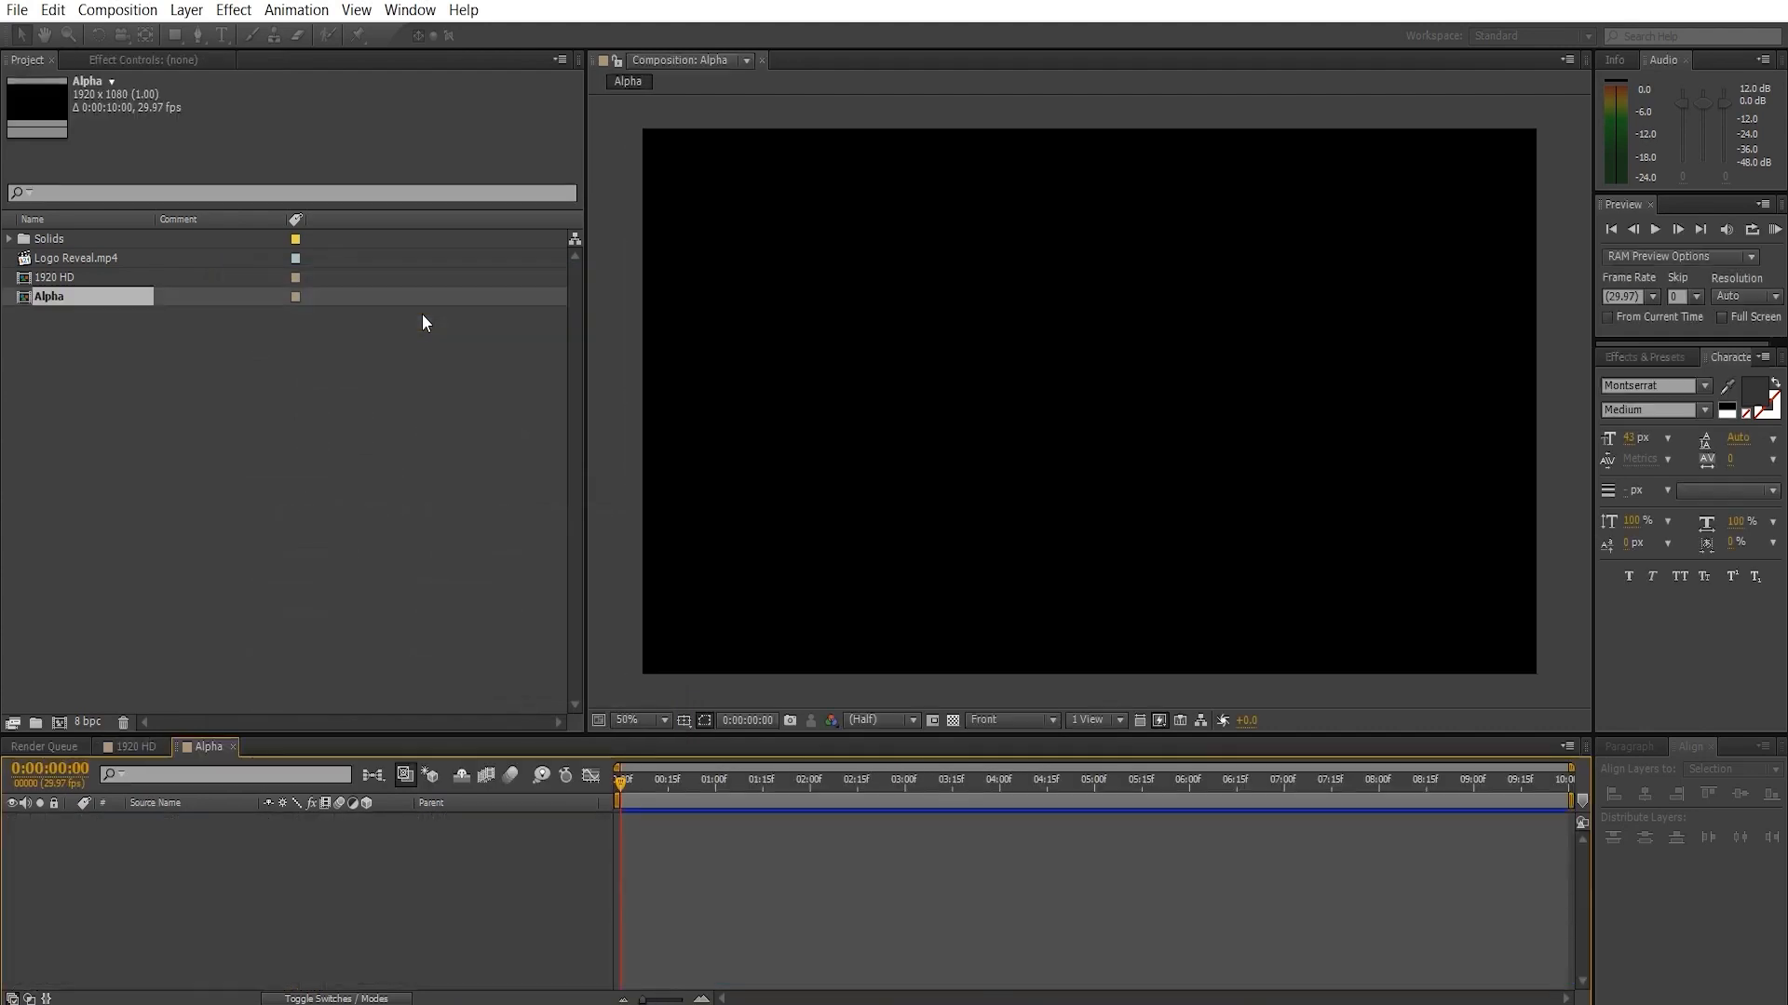
- Show the title/action safe guides and draw a blue rectangle with the Rectangle tool, centered in the Alpha composition
left_click(177, 35)
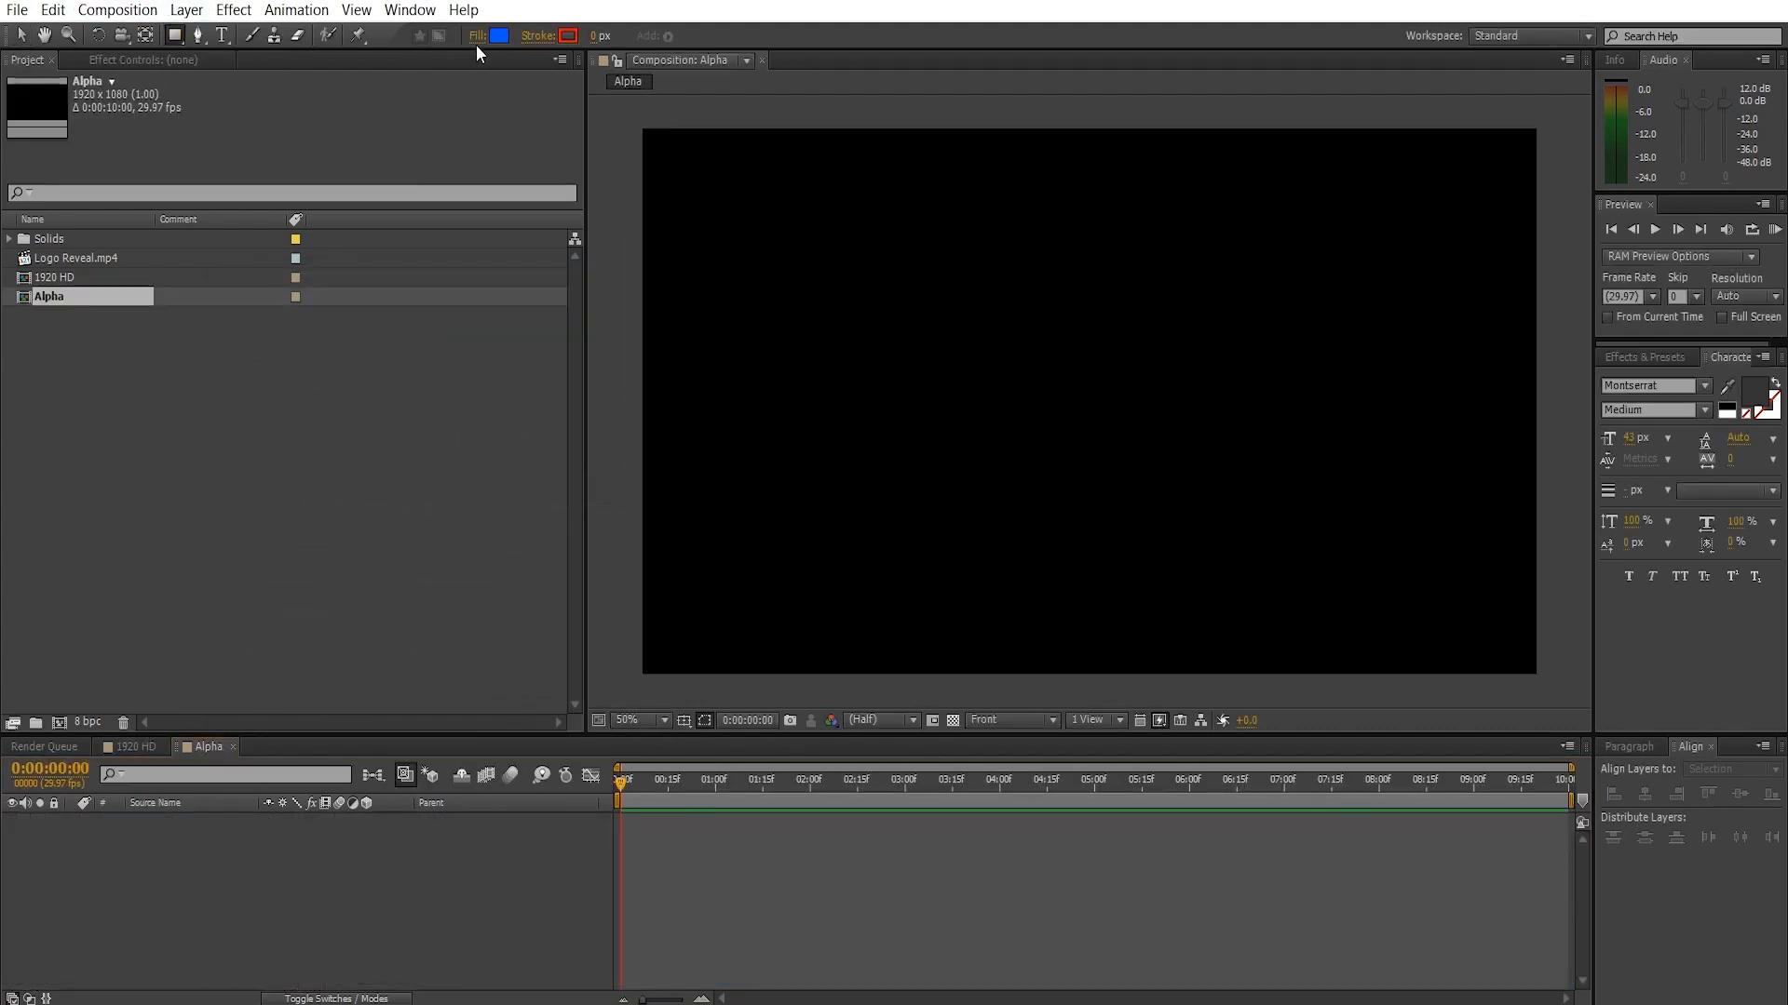
left_click(686, 721)
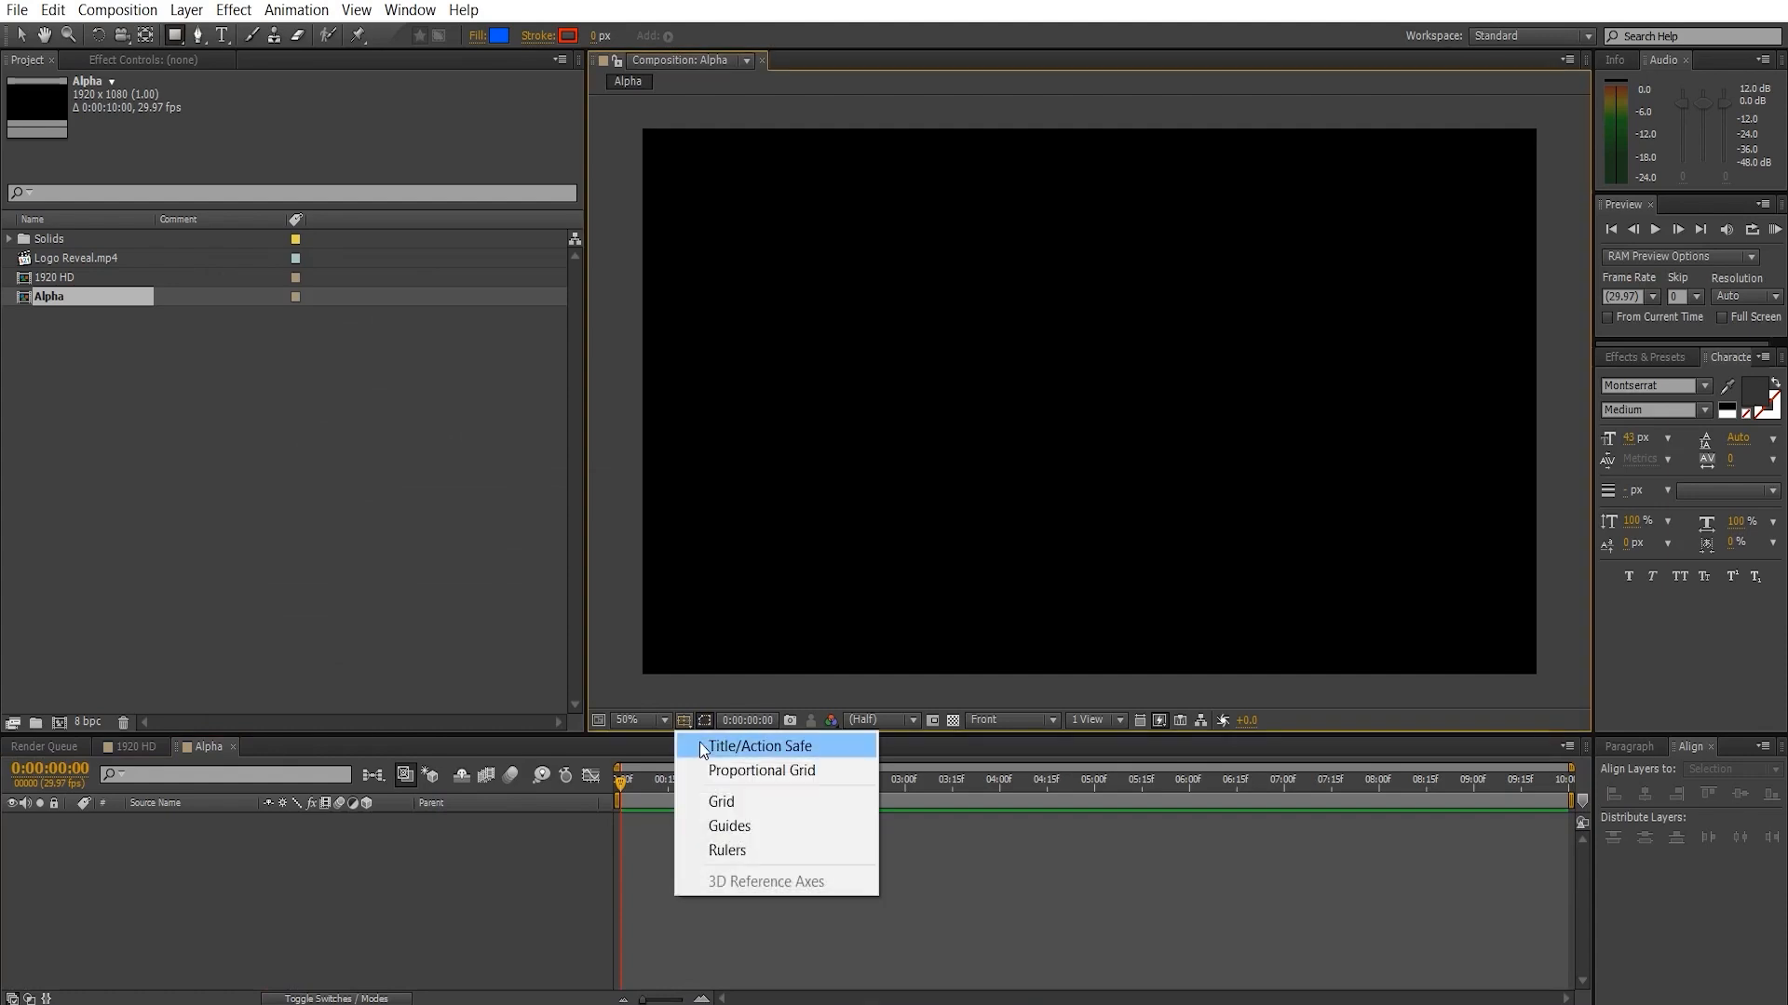
left_click(700, 749)
left_click_drag(1090, 402, 1187, 501)
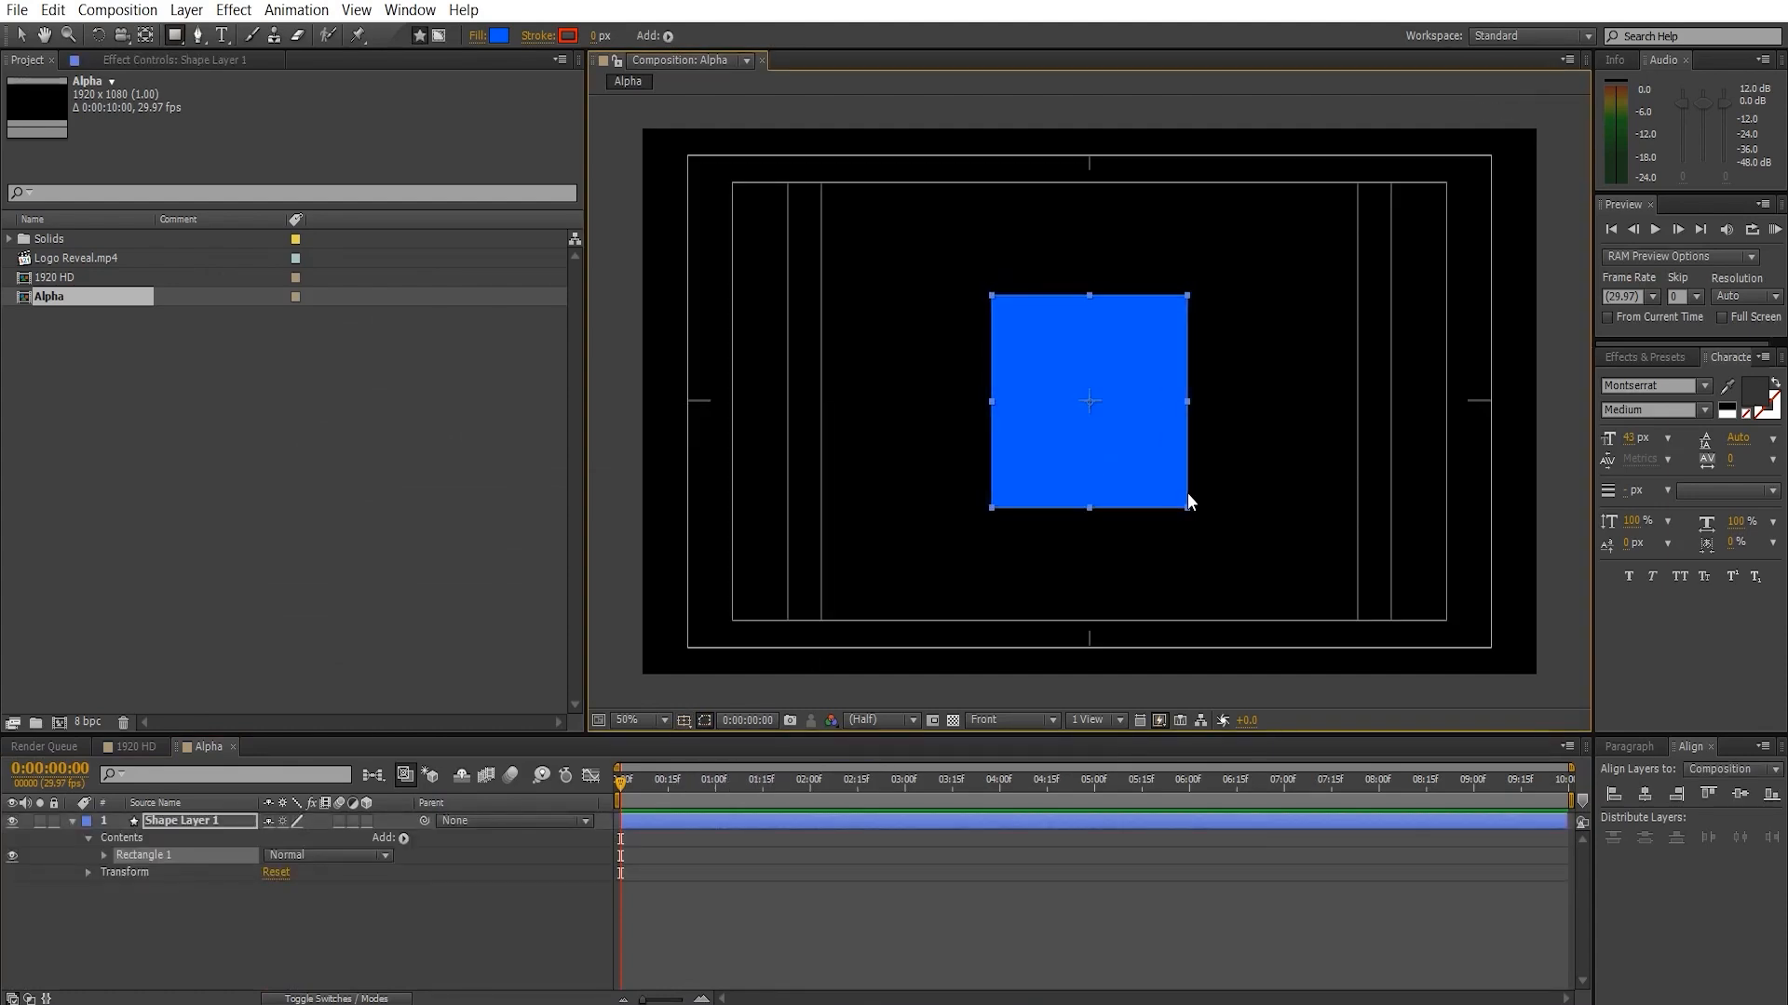
- Hide the title/action safe guides and duplicate the blue rectangle's shape layer in the Alpha composition
left_click(683, 720)
left_click(708, 740)
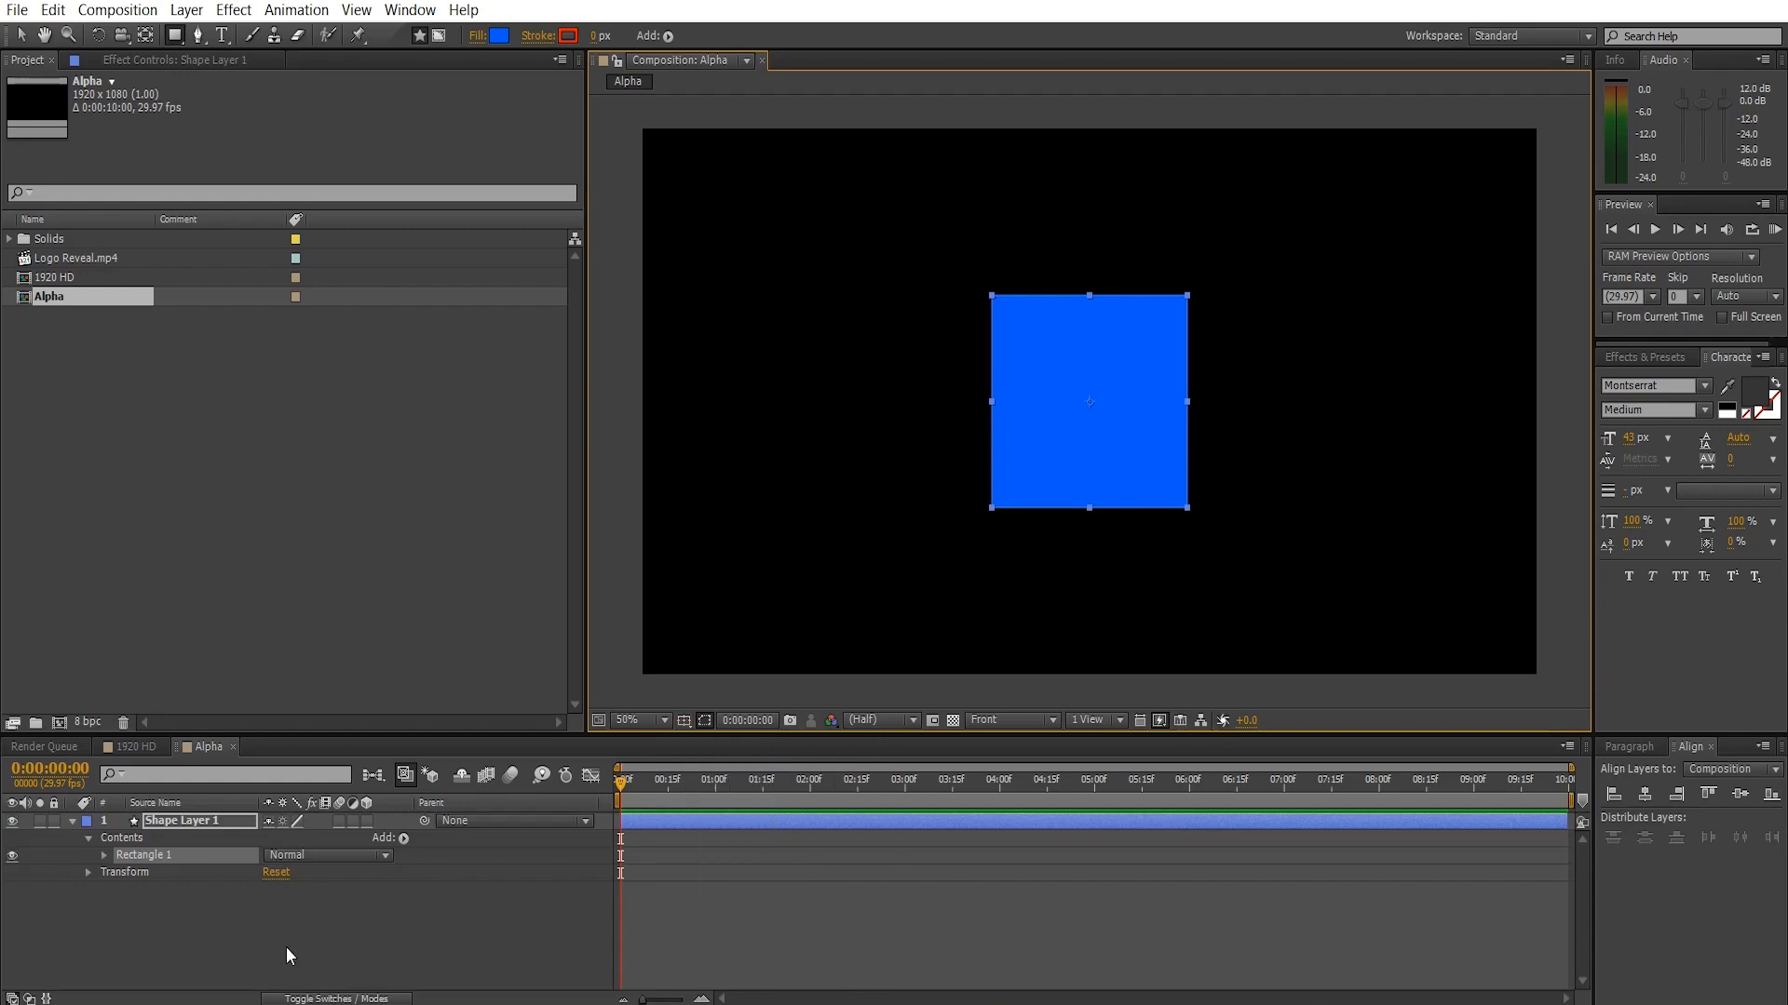
left_click(287, 947)
left_click(216, 825)
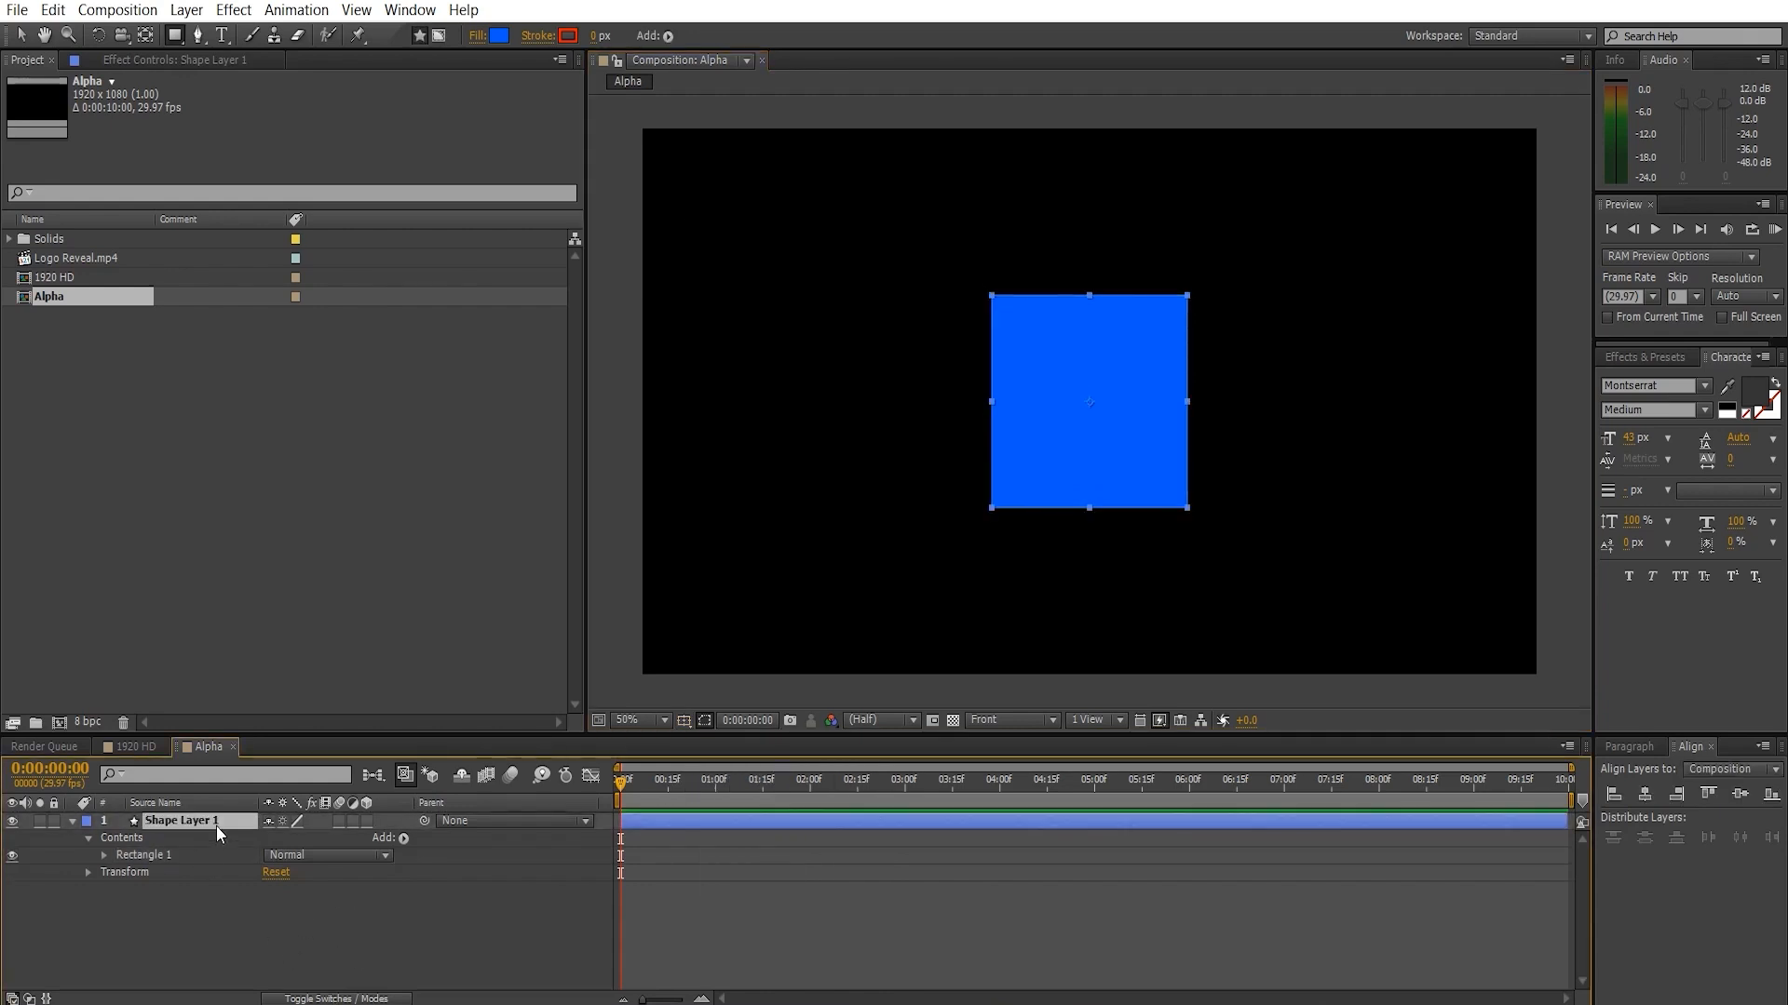
key("ctrl+d")
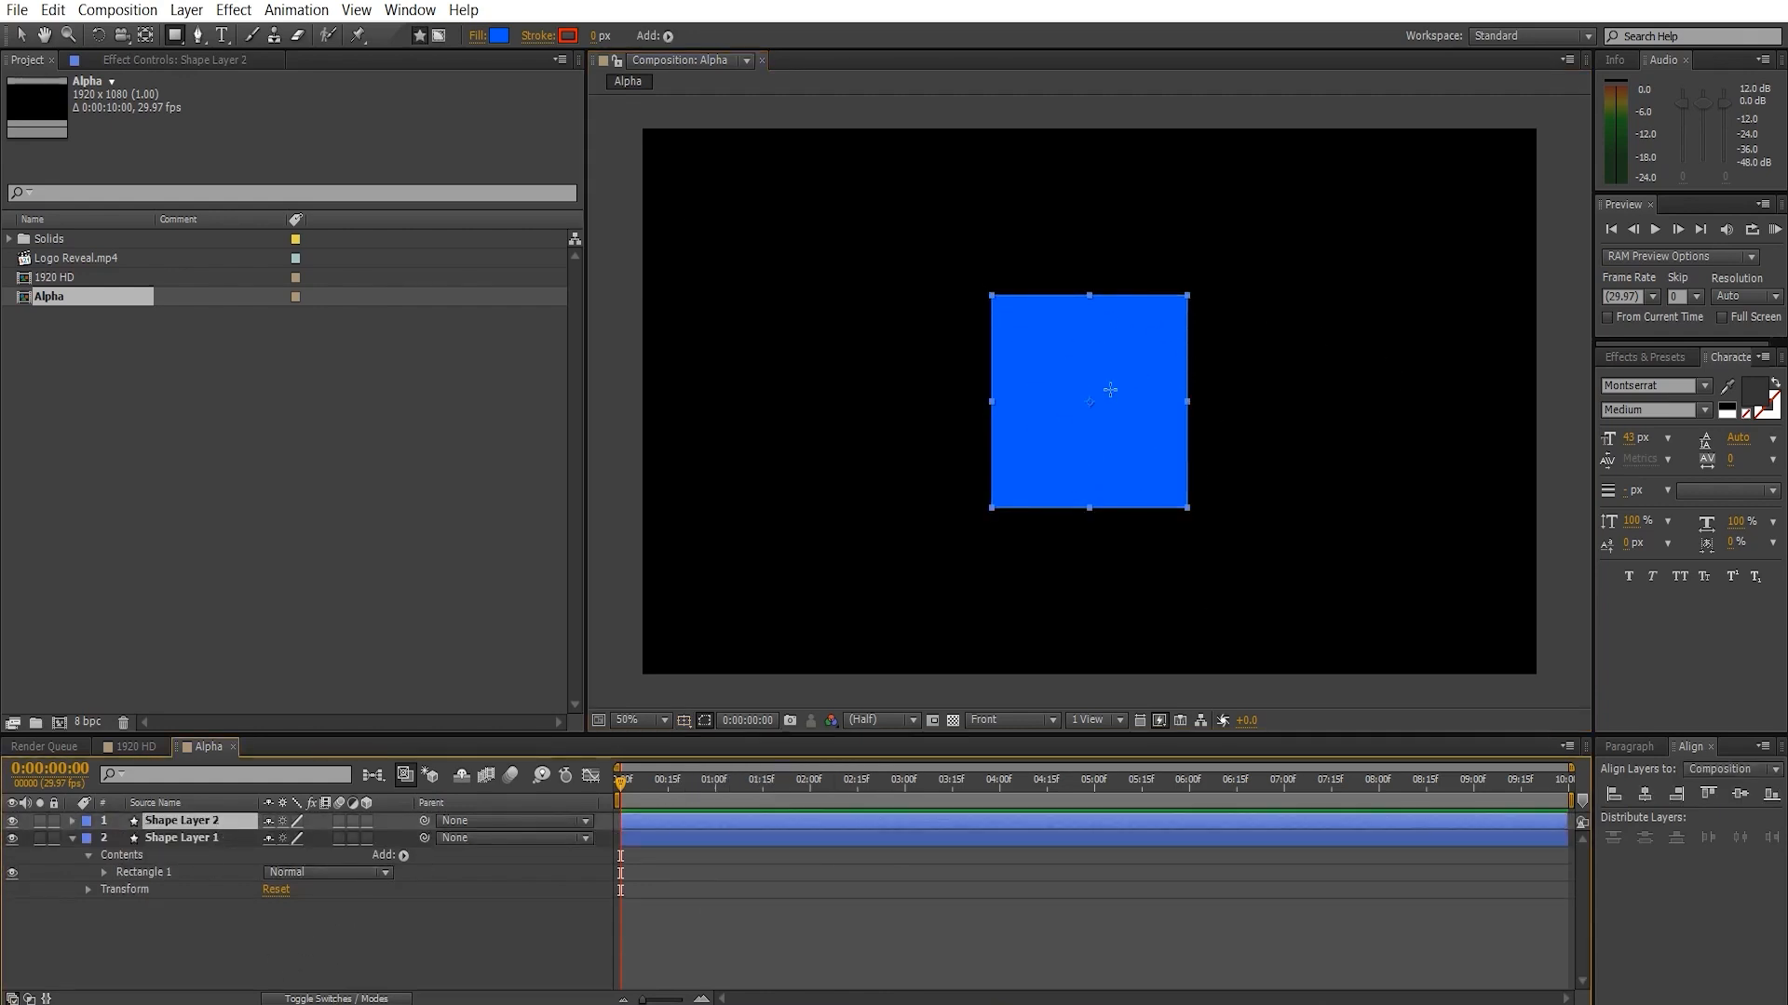
- Show the Mode and TrkMat columns and set Shape Layer 1's track matte to Alpha Matte from Shape Layer 2
left_click(471, 902)
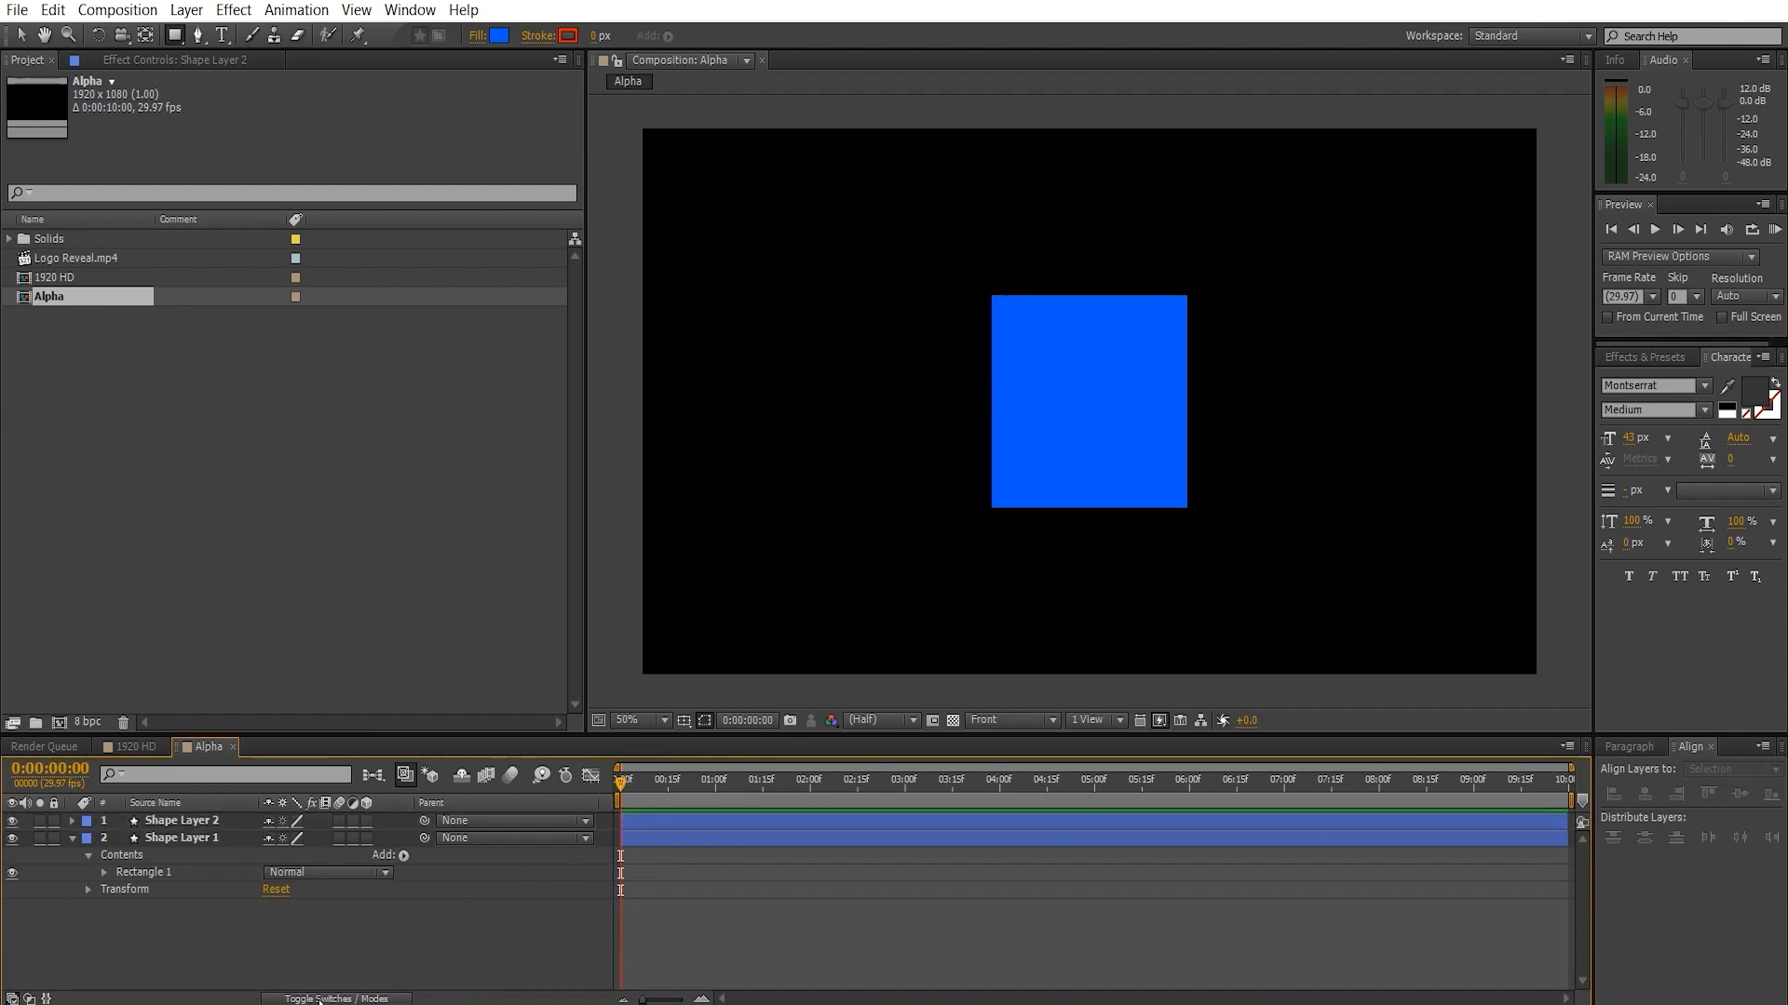
left_click(320, 1002)
left_click(319, 1002)
left_click(319, 1002)
left_click(319, 1002)
left_click(321, 985)
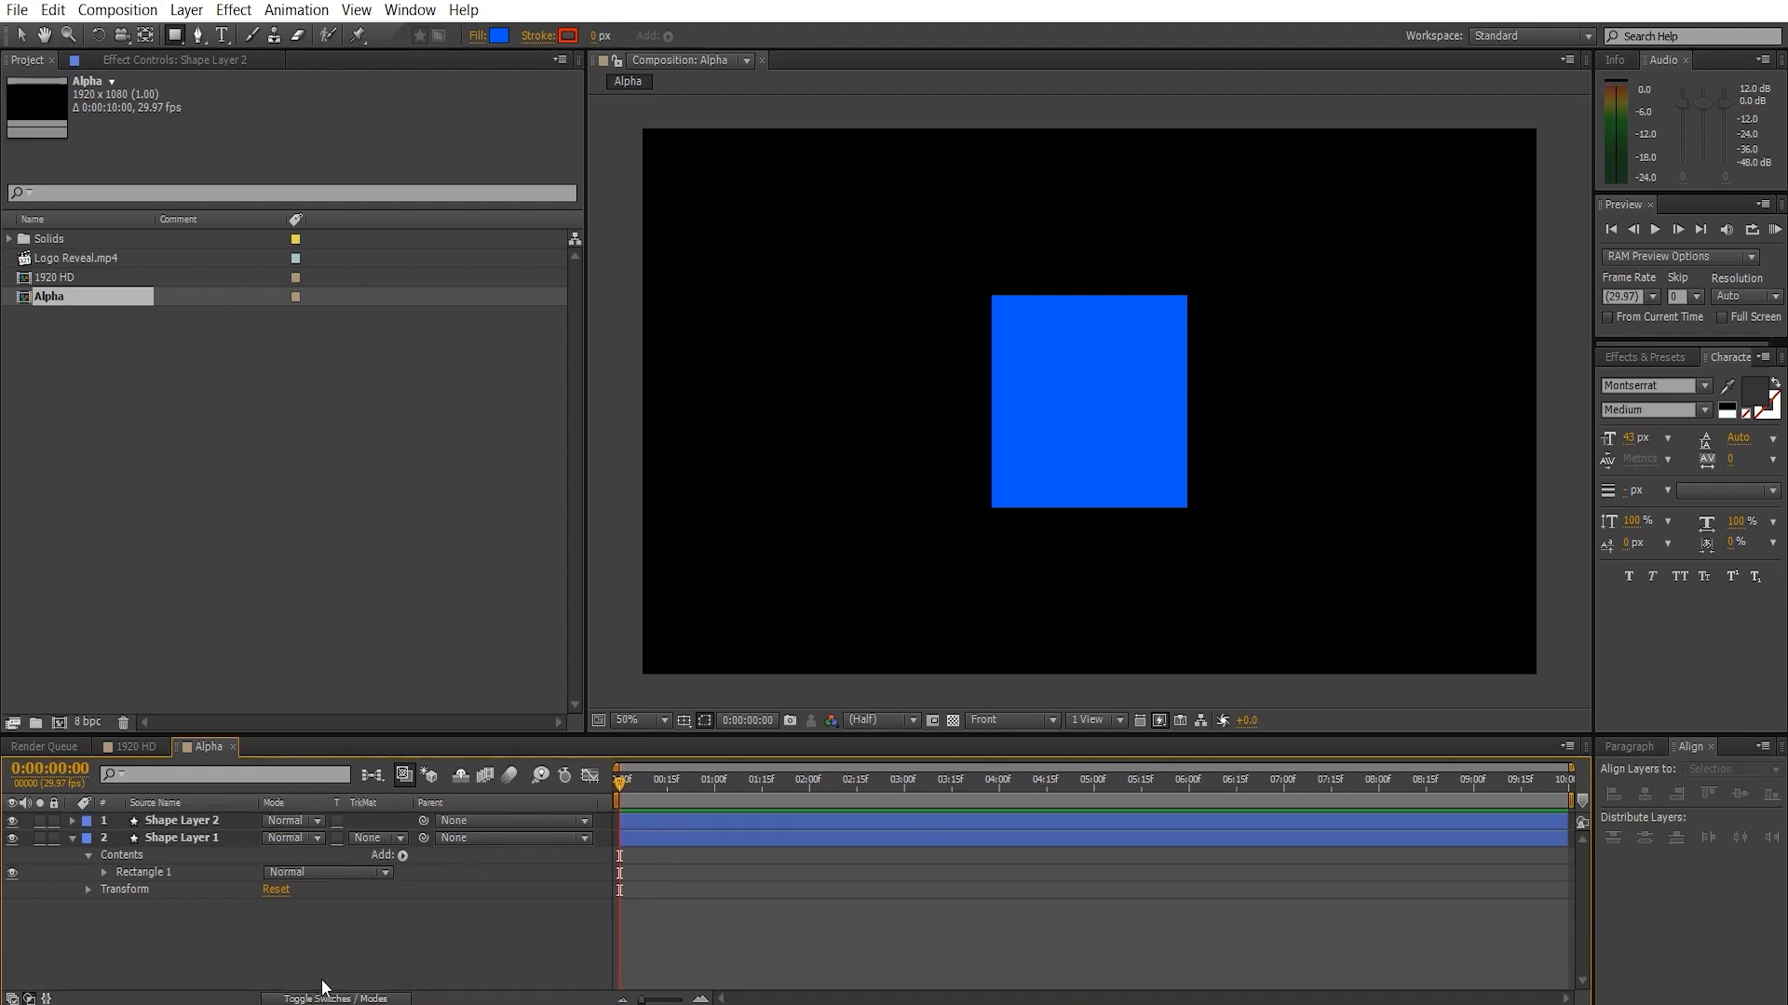
left_click(396, 837)
left_click(433, 896)
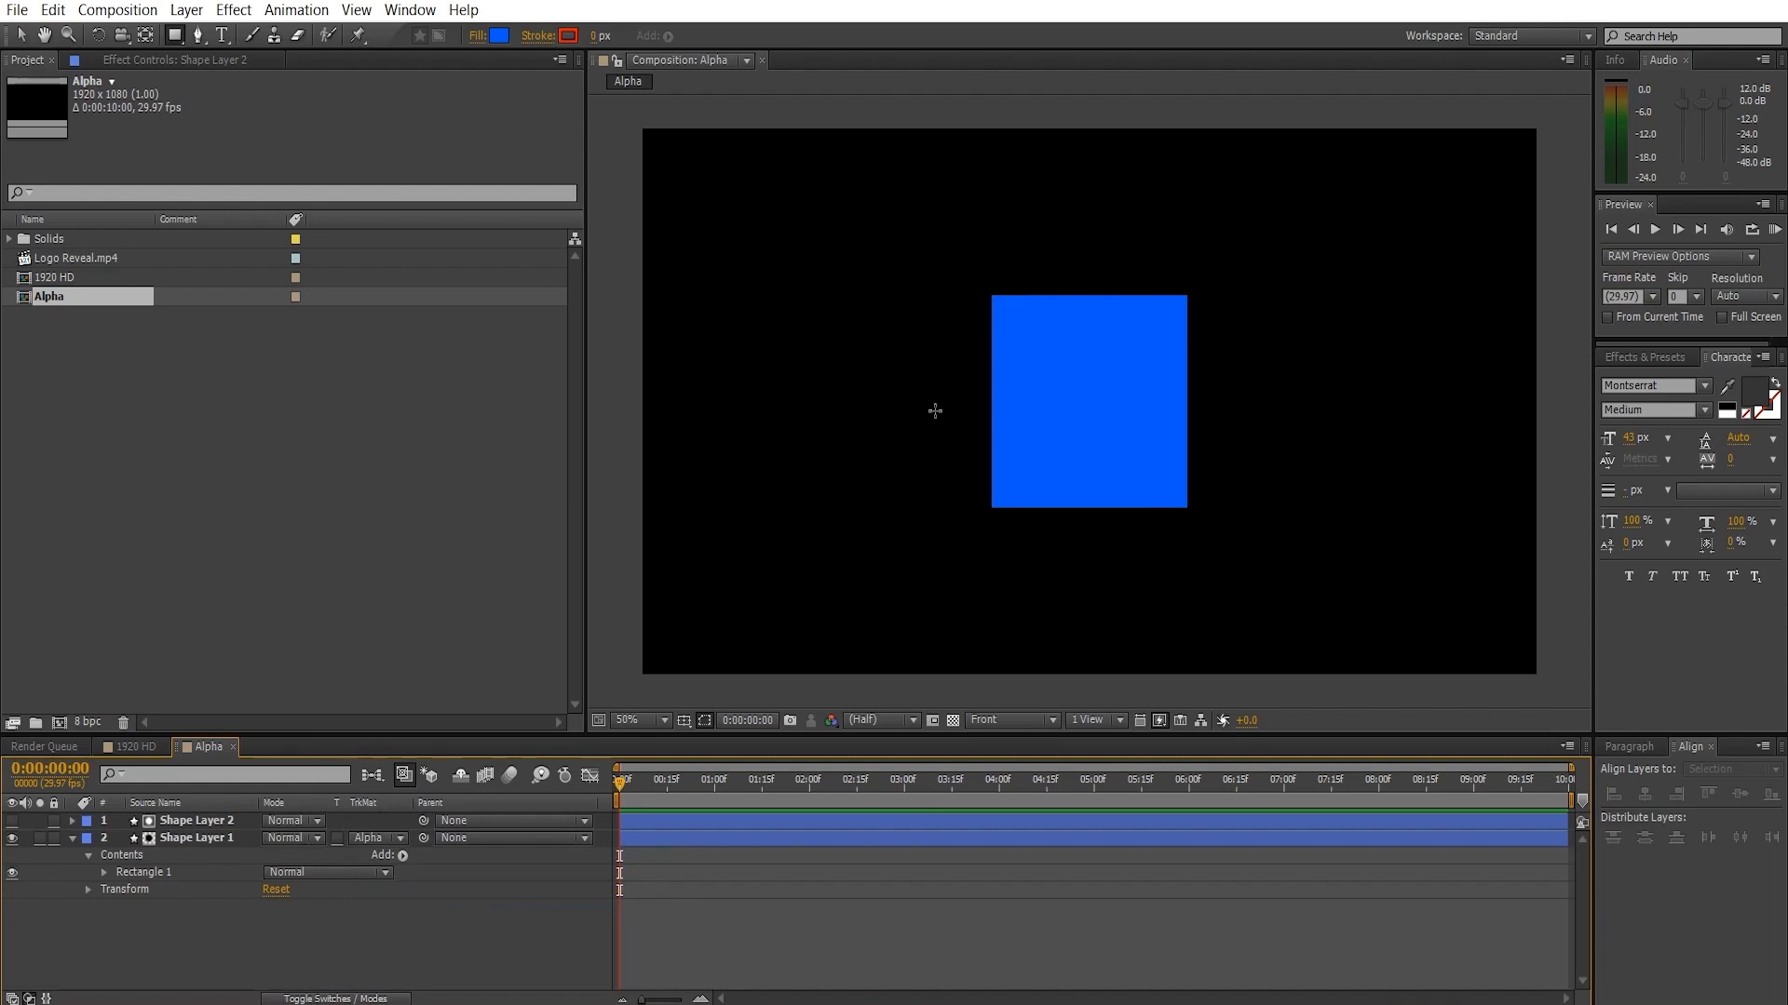
- Keyframe Shape Layer 1's Position at 0:00:01:00, set it to 960, 965 at 0:00:00:00, and scrub through the rise
left_click(199, 836)
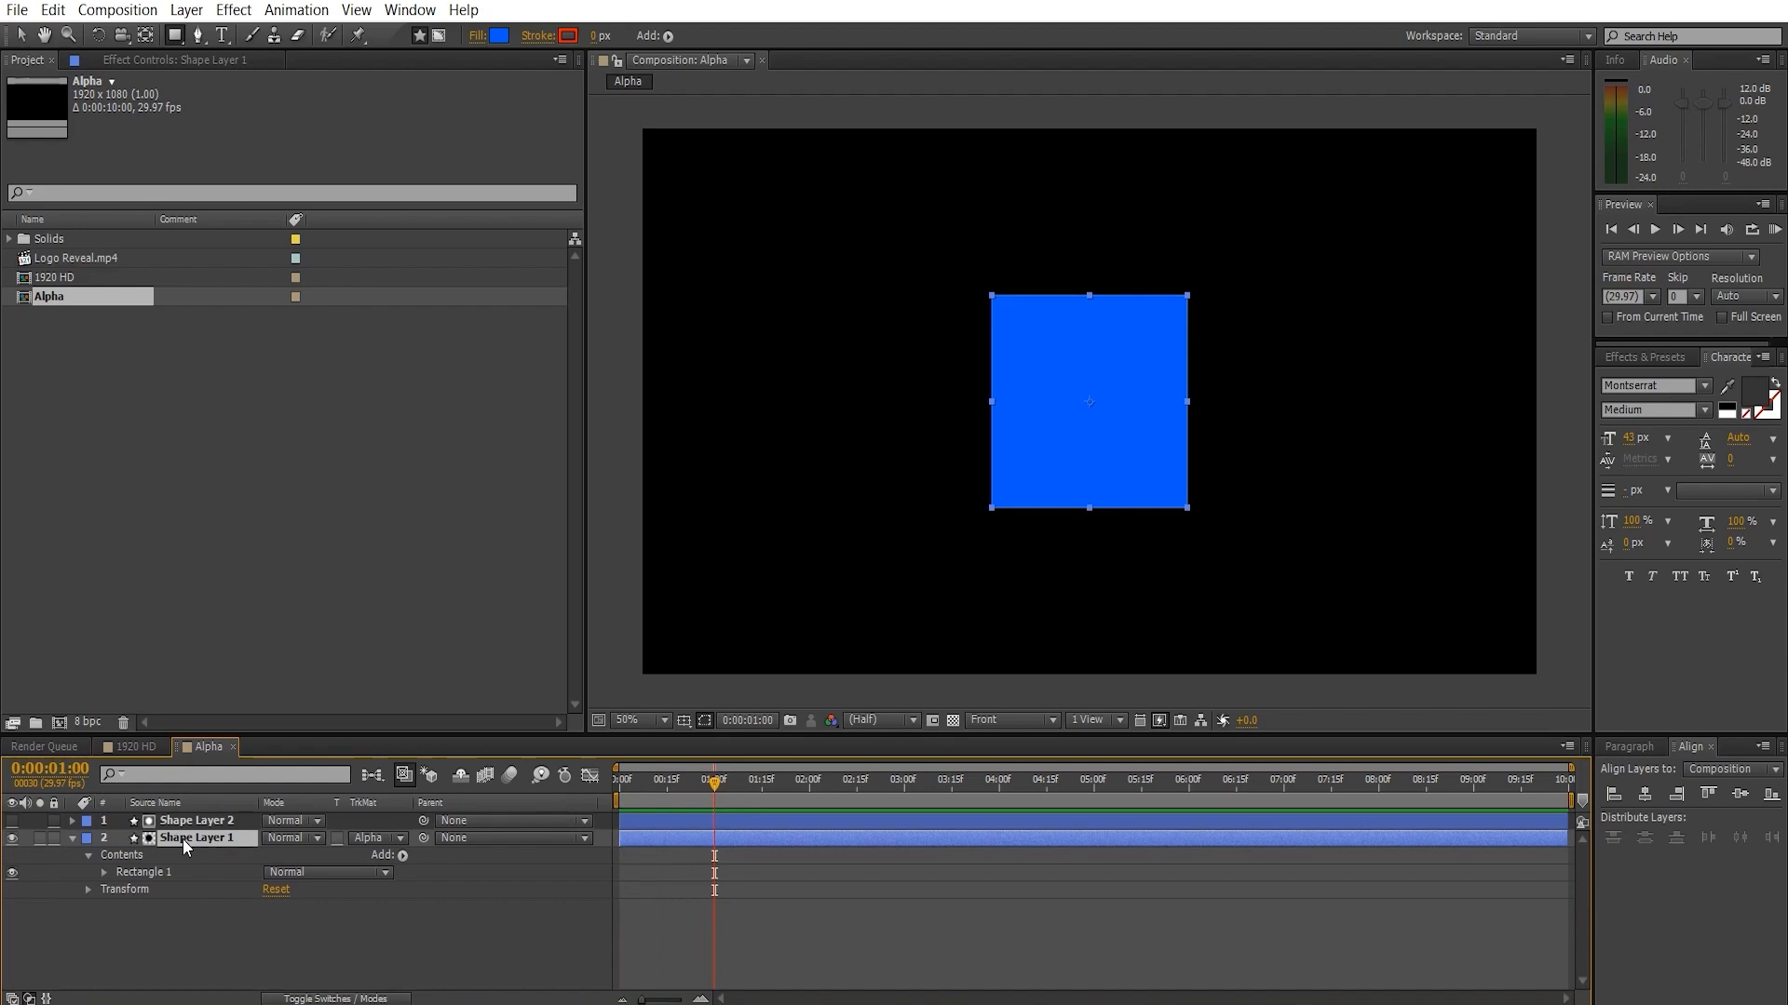
key("p")
left_click(120, 854)
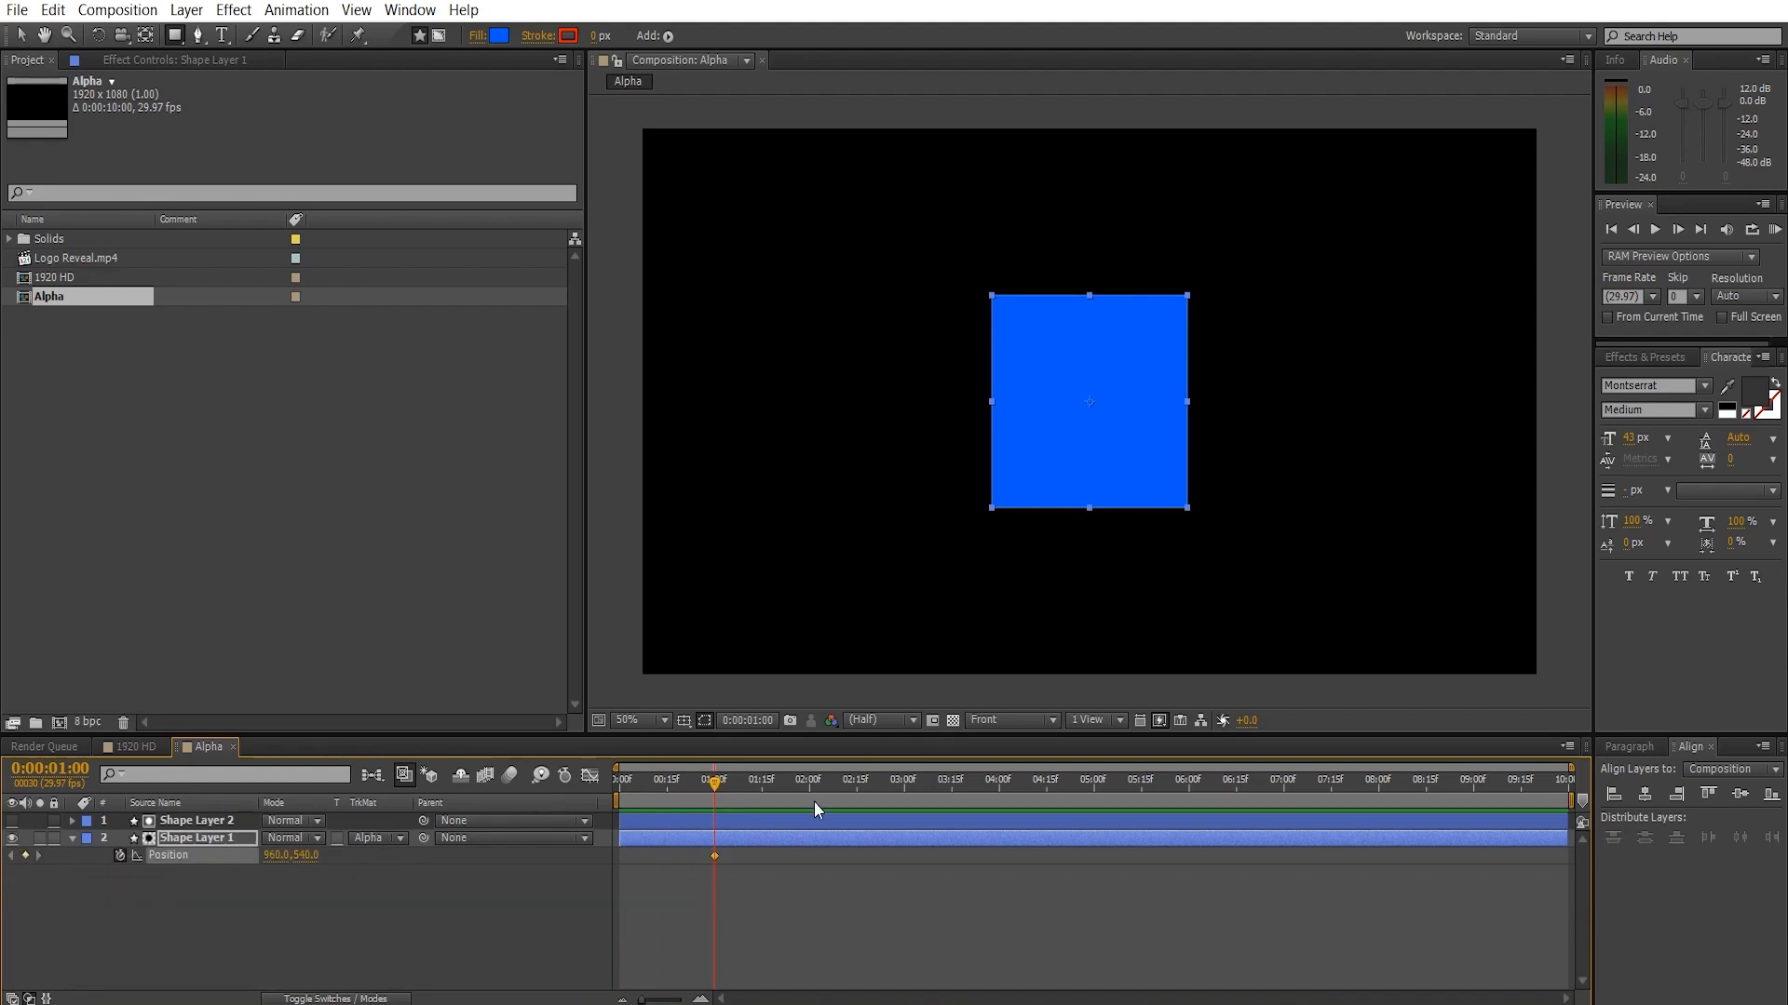
left_click_drag(693, 778, 584, 796)
left_click_drag(305, 856, 673, 888)
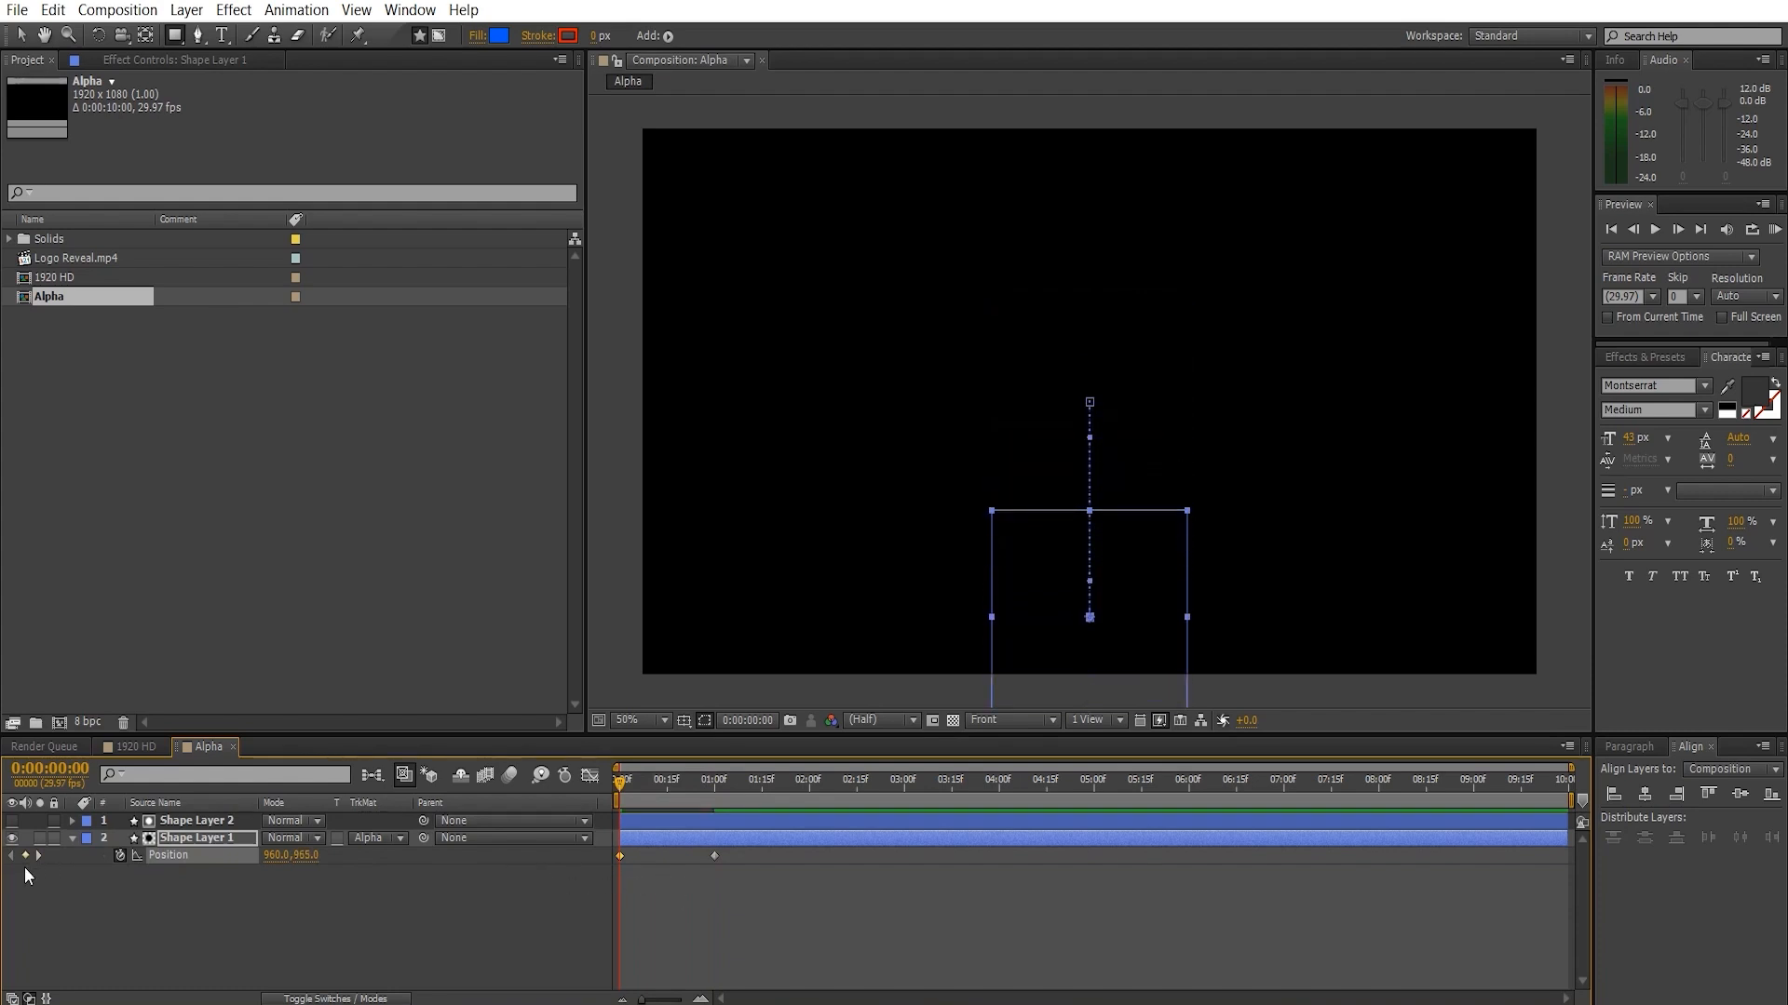
left_click(654, 781)
mouse_move(680, 780)
left_mouse_down()
mouse_move(644, 793)
mouse_move(702, 797)
mouse_move(664, 801)
left_mouse_up()
left_click(739, 780)
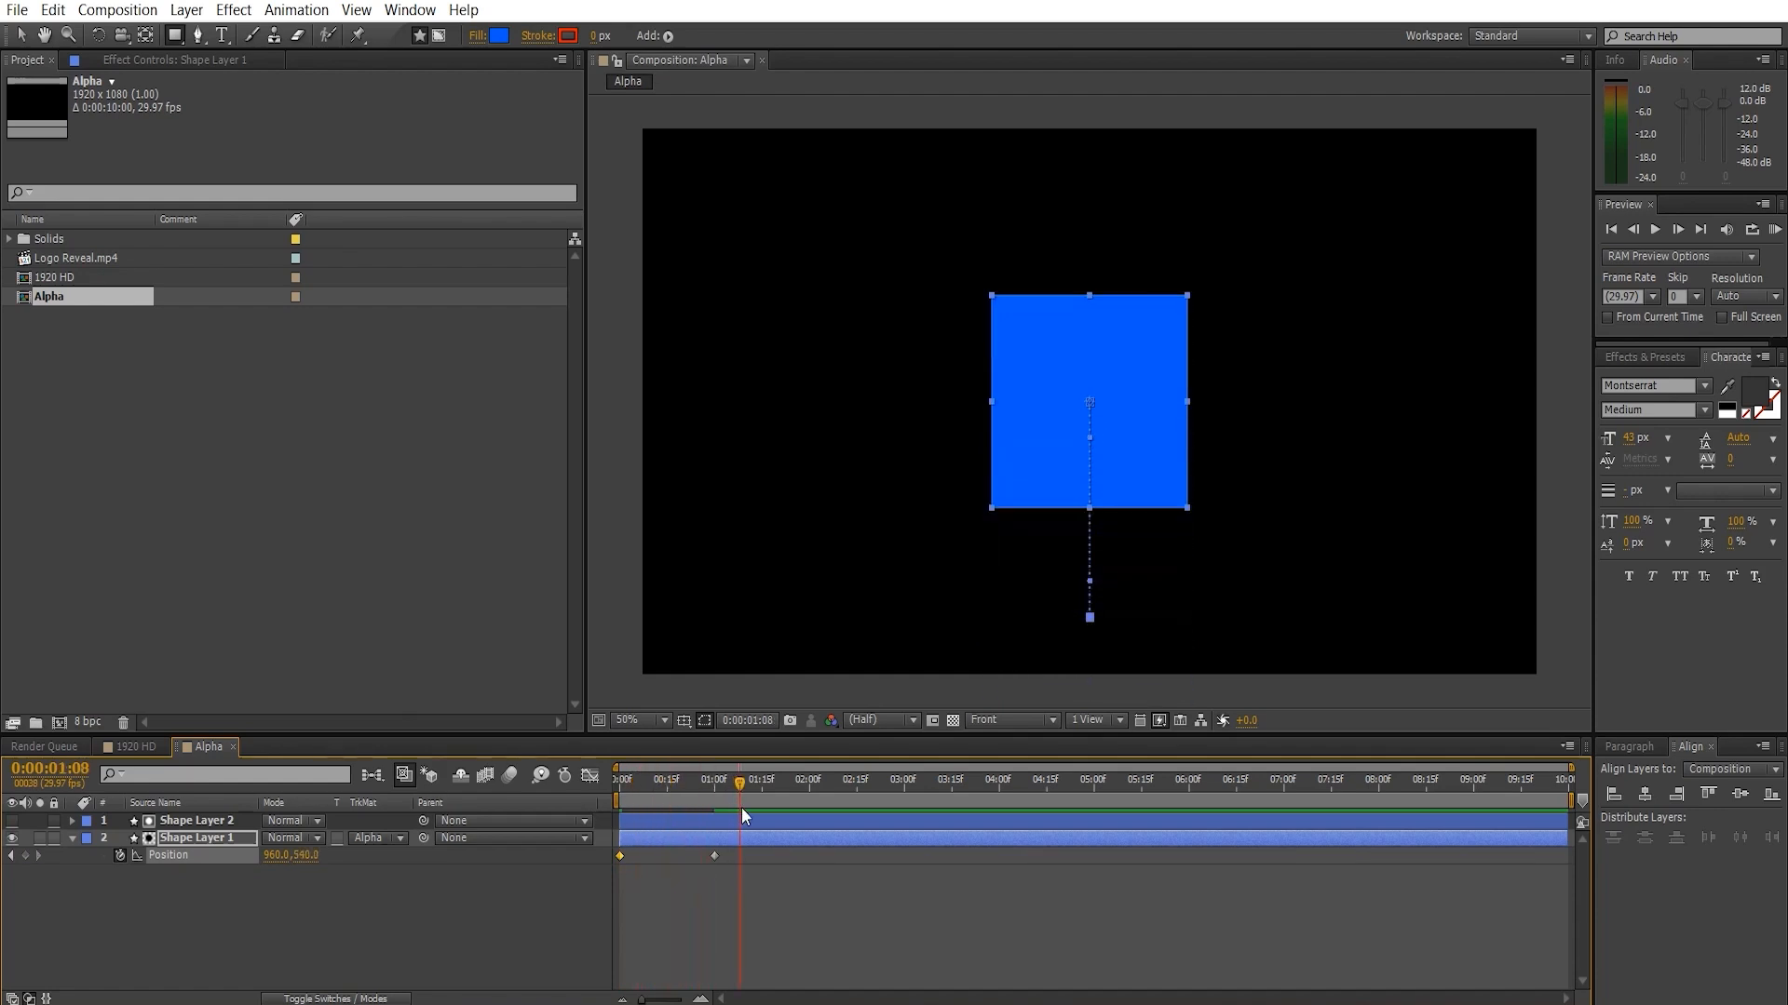
- Apply a red Fill effect to Shape Layer 2 and scrub the animation with this matte layer shown and hidden
left_click(195, 823)
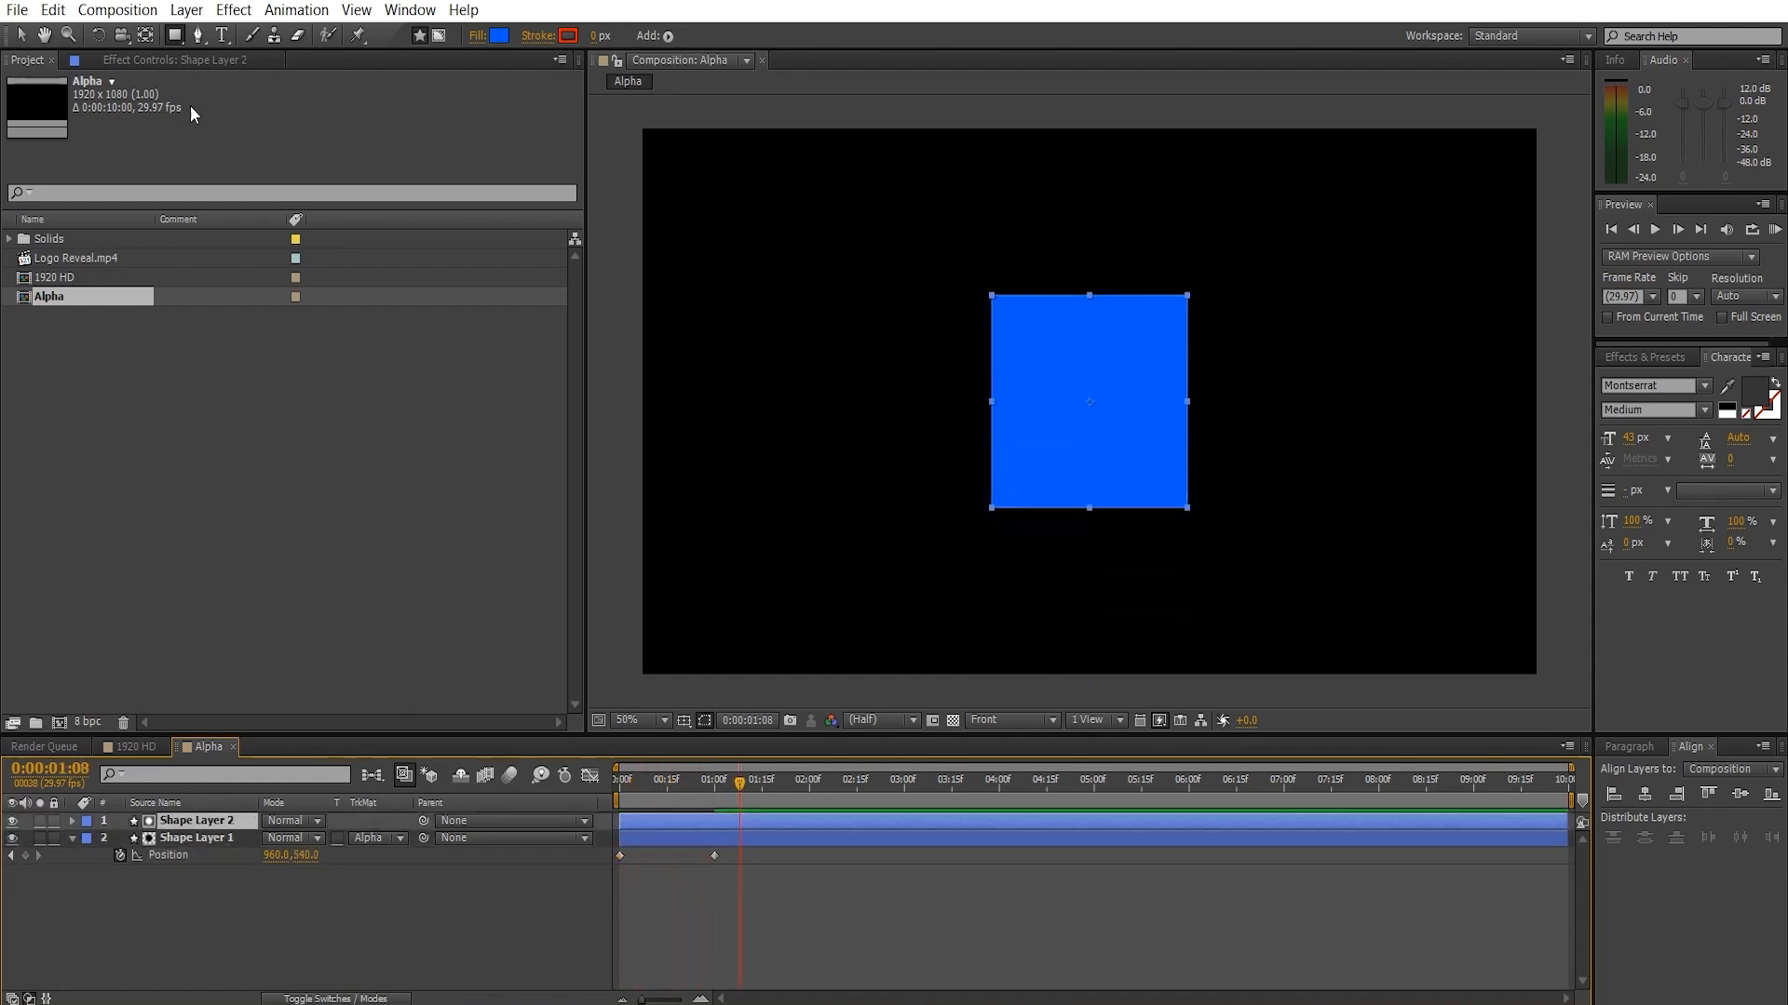
left_click(195, 60)
right_click(130, 265)
left_click(186, 301)
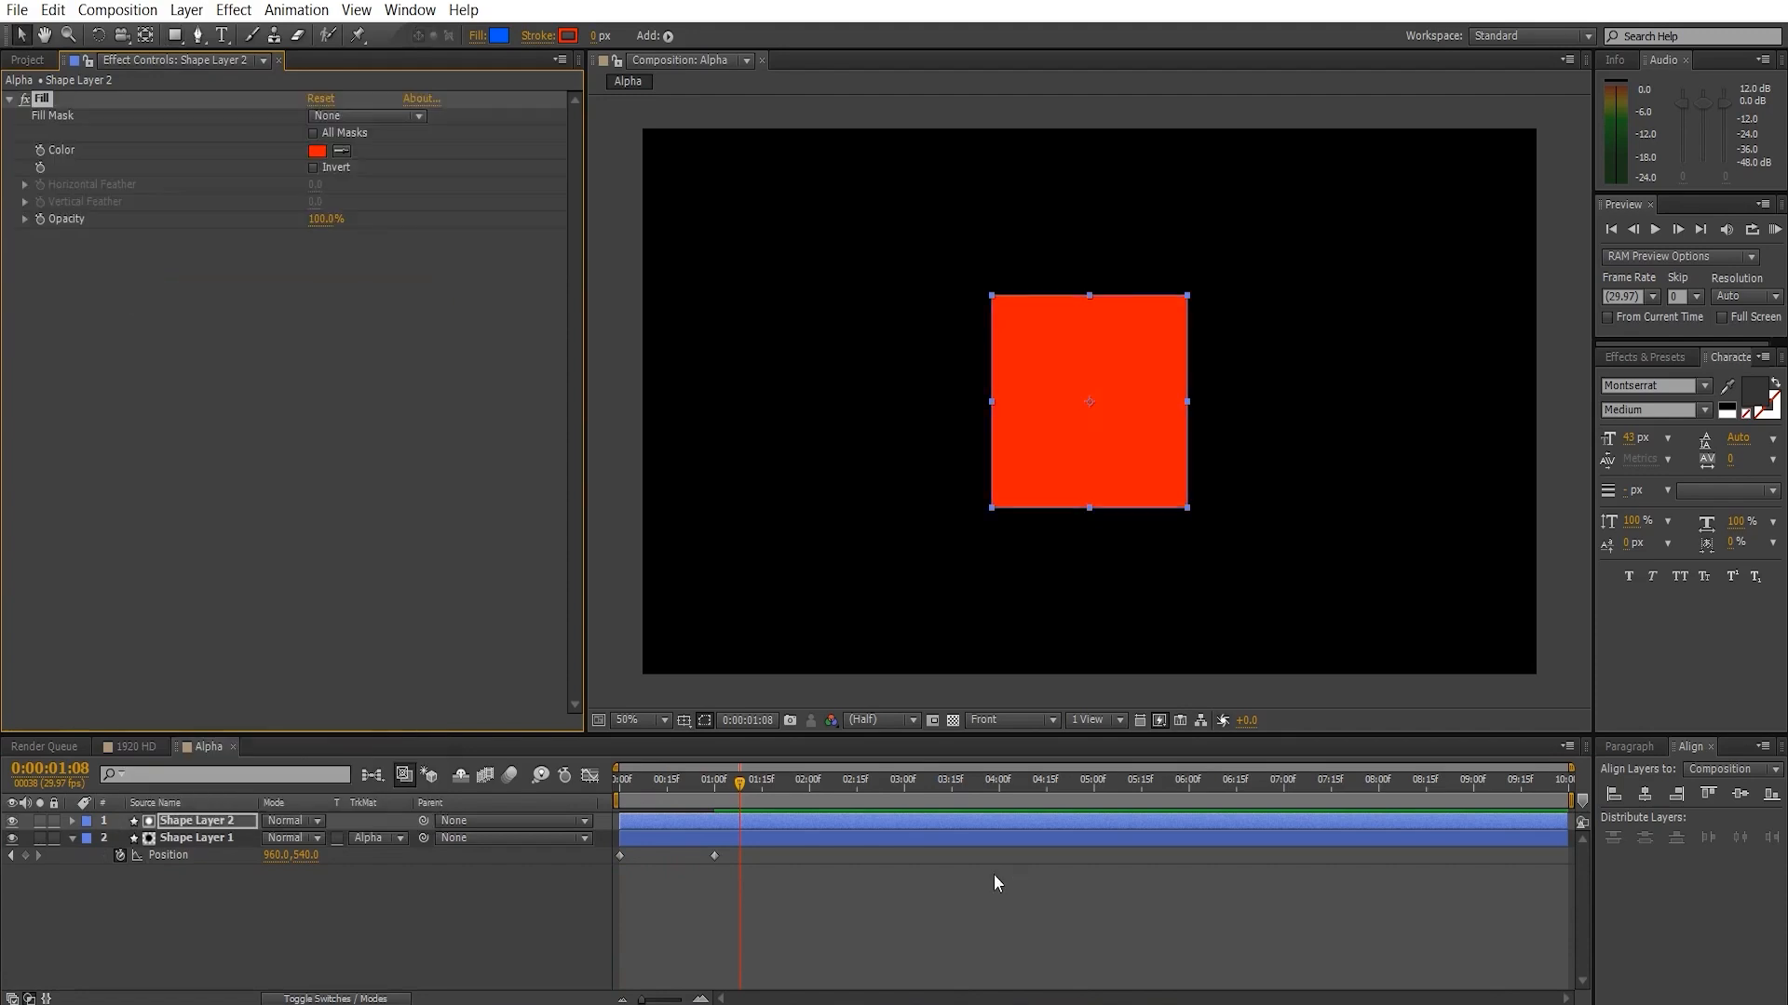
left_click(633, 799)
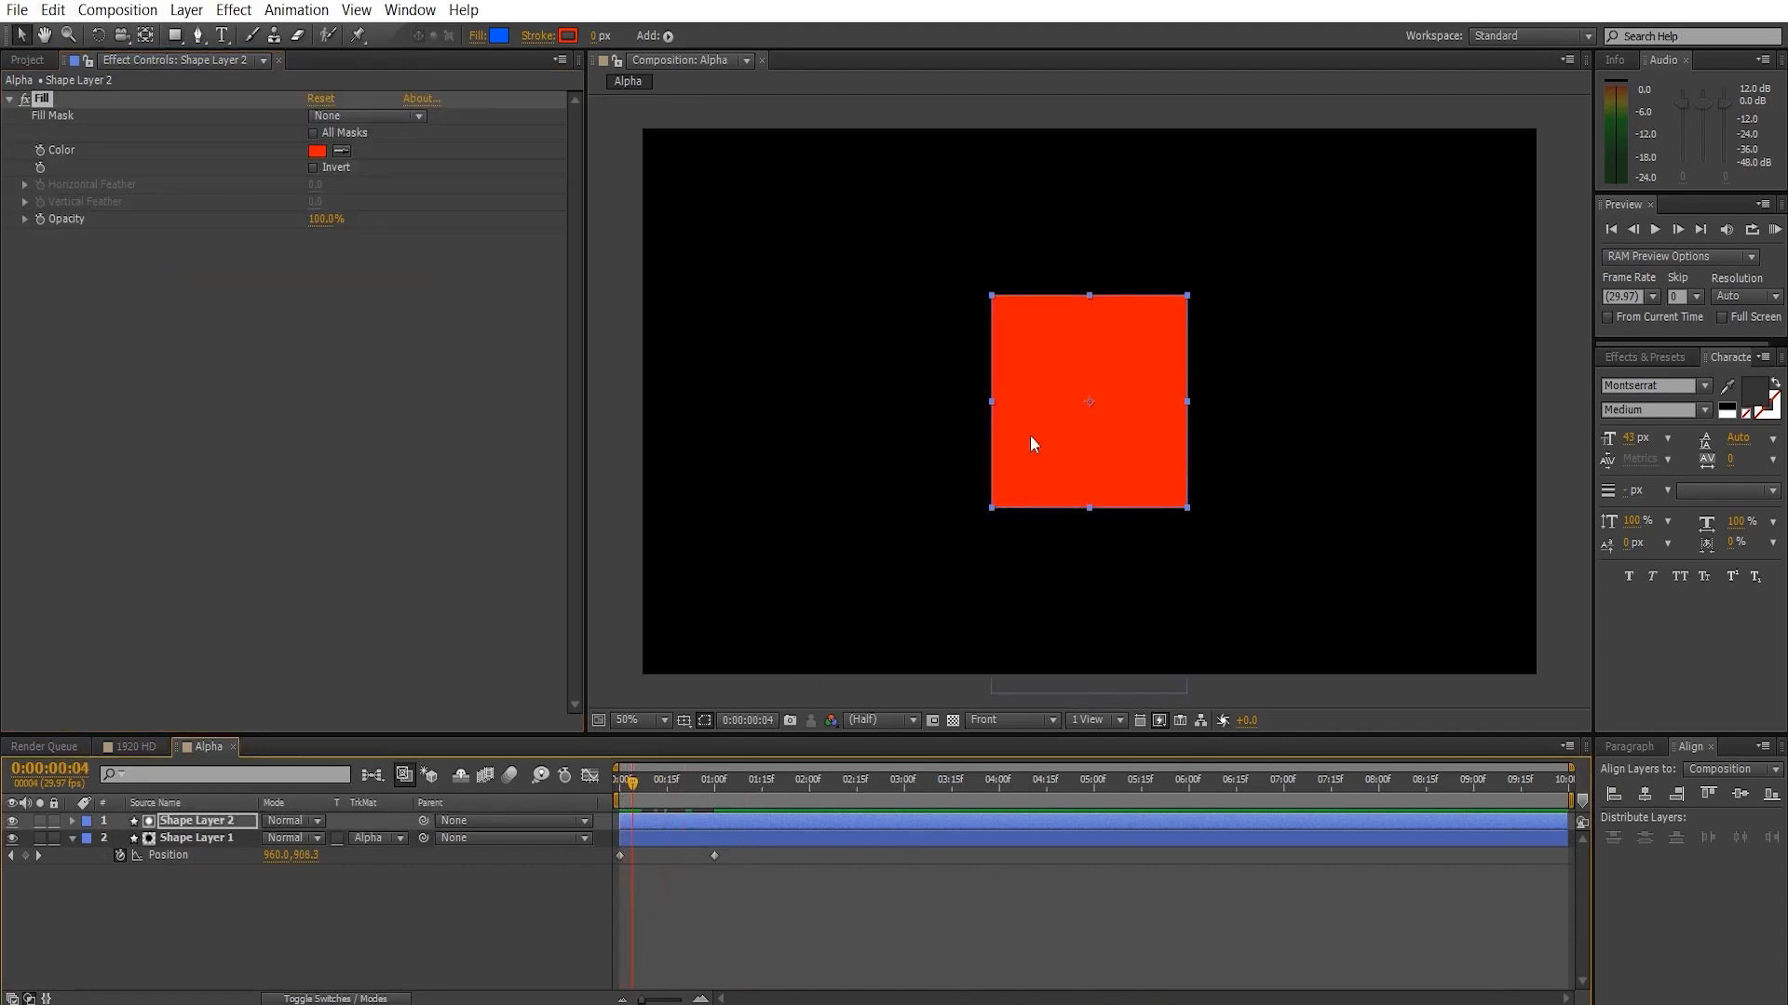
left_click(724, 782)
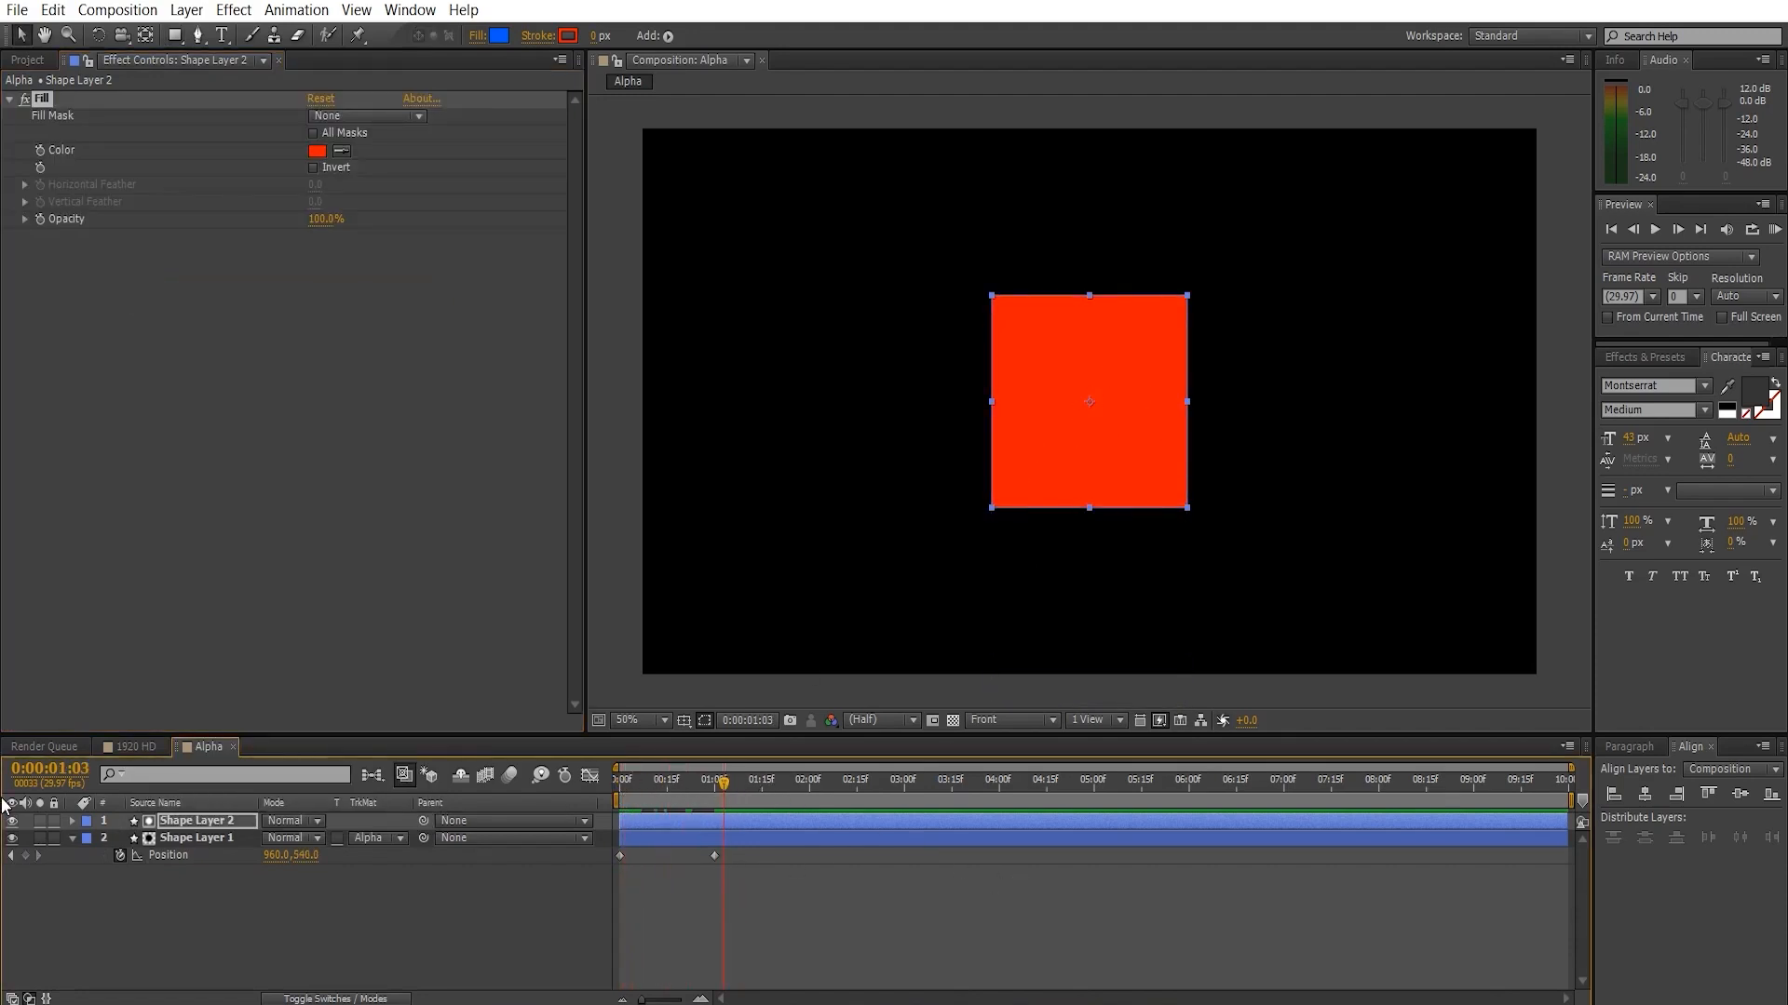
left_click(12, 821)
left_click_drag(754, 769, 717, 836)
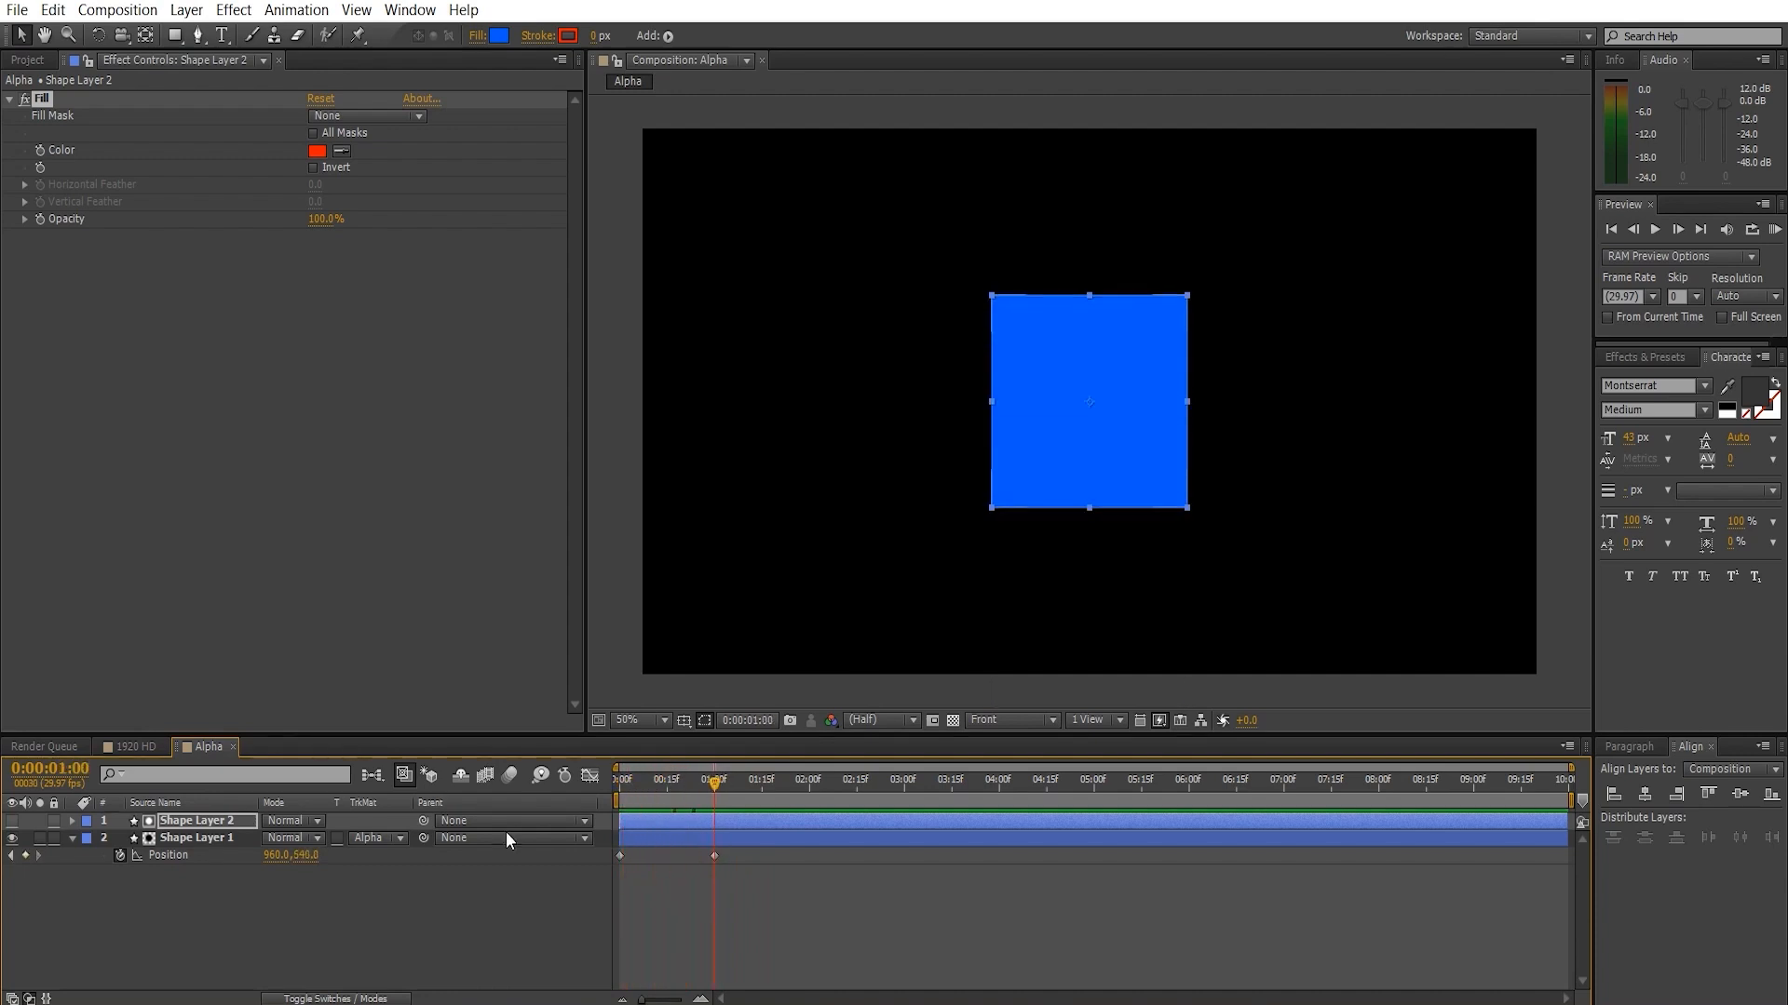
- Set Shape Layer 1's Position at 0:00:00:00 to 130, 965, scrub to 0:00:01:01, and show the matte layer
key("Home")
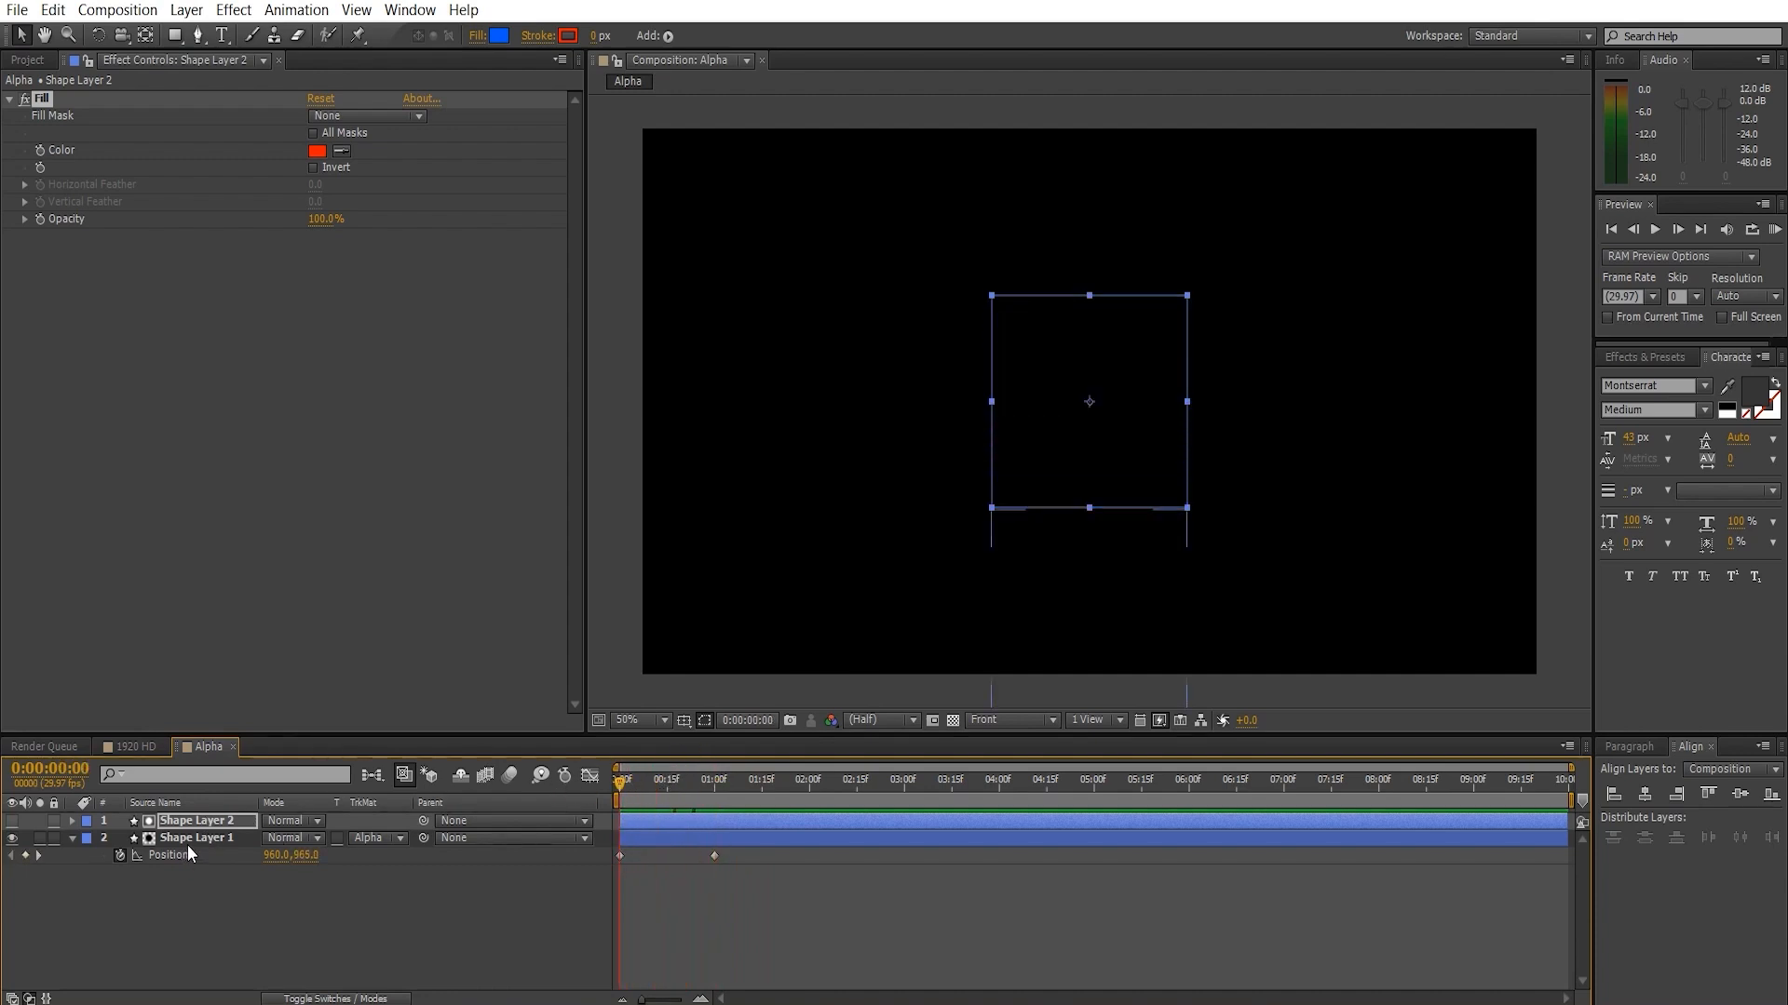
left_click(191, 838)
left_click_drag(279, 854, 192, 856)
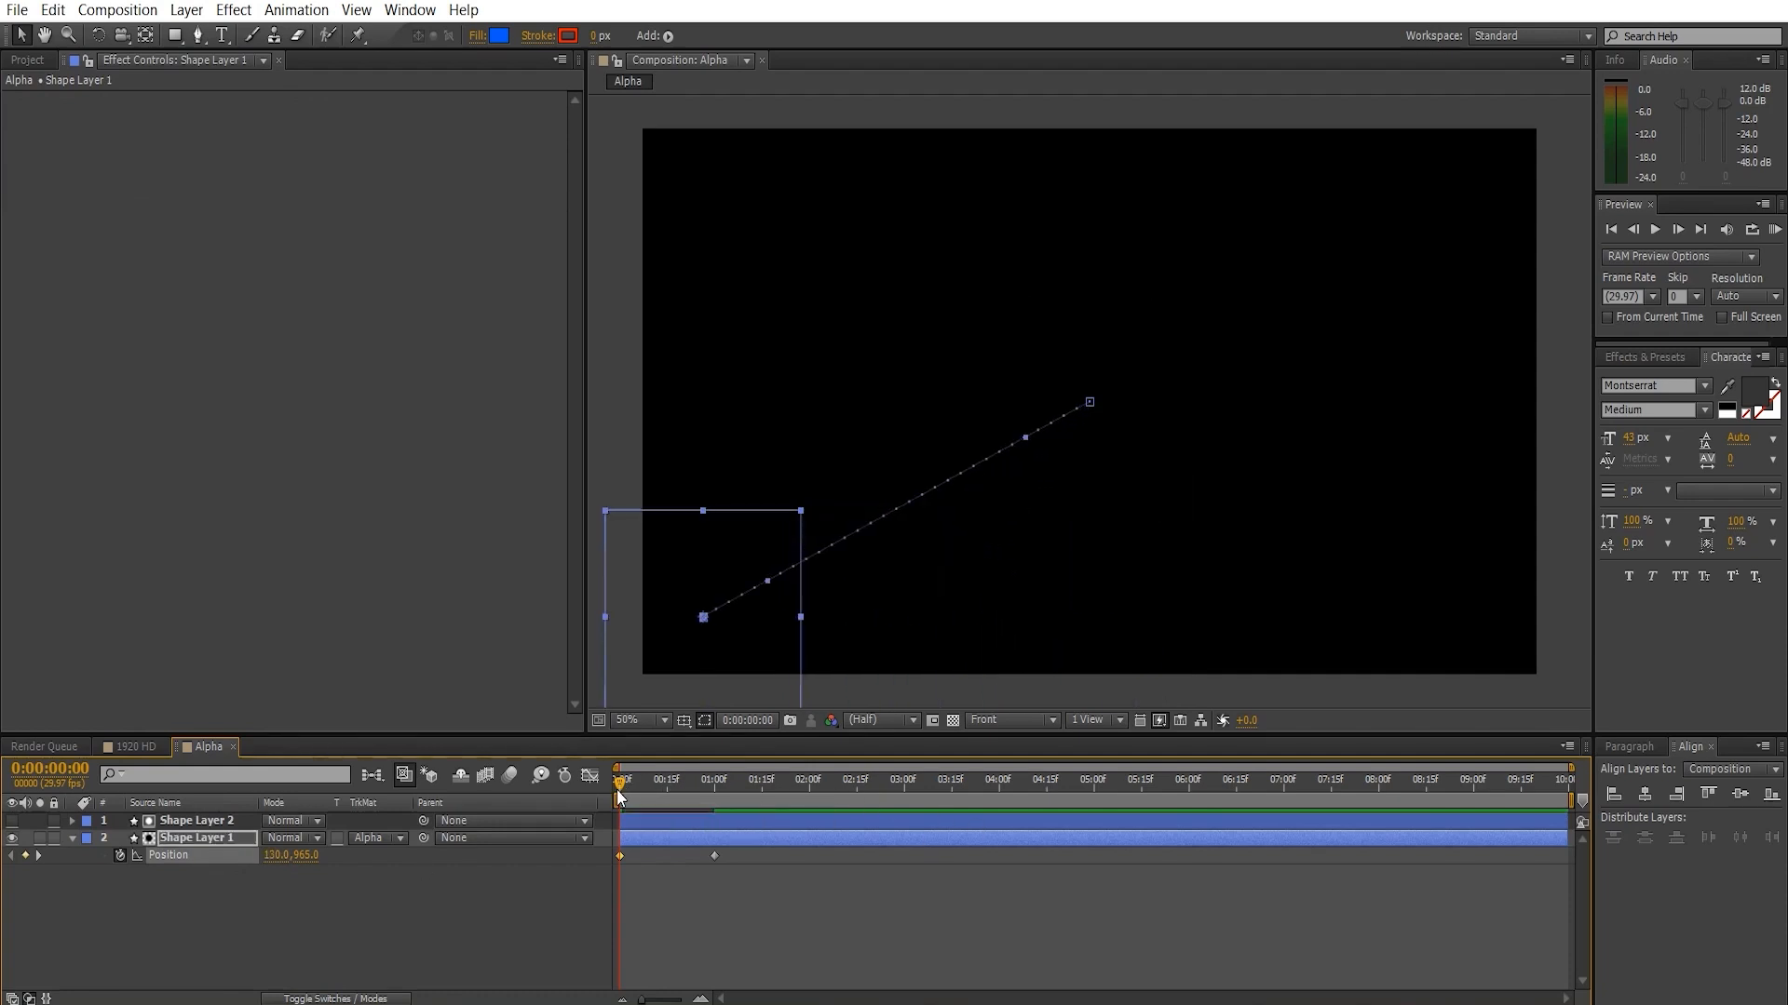
left_click_drag(630, 784, 717, 784)
left_click(12, 820)
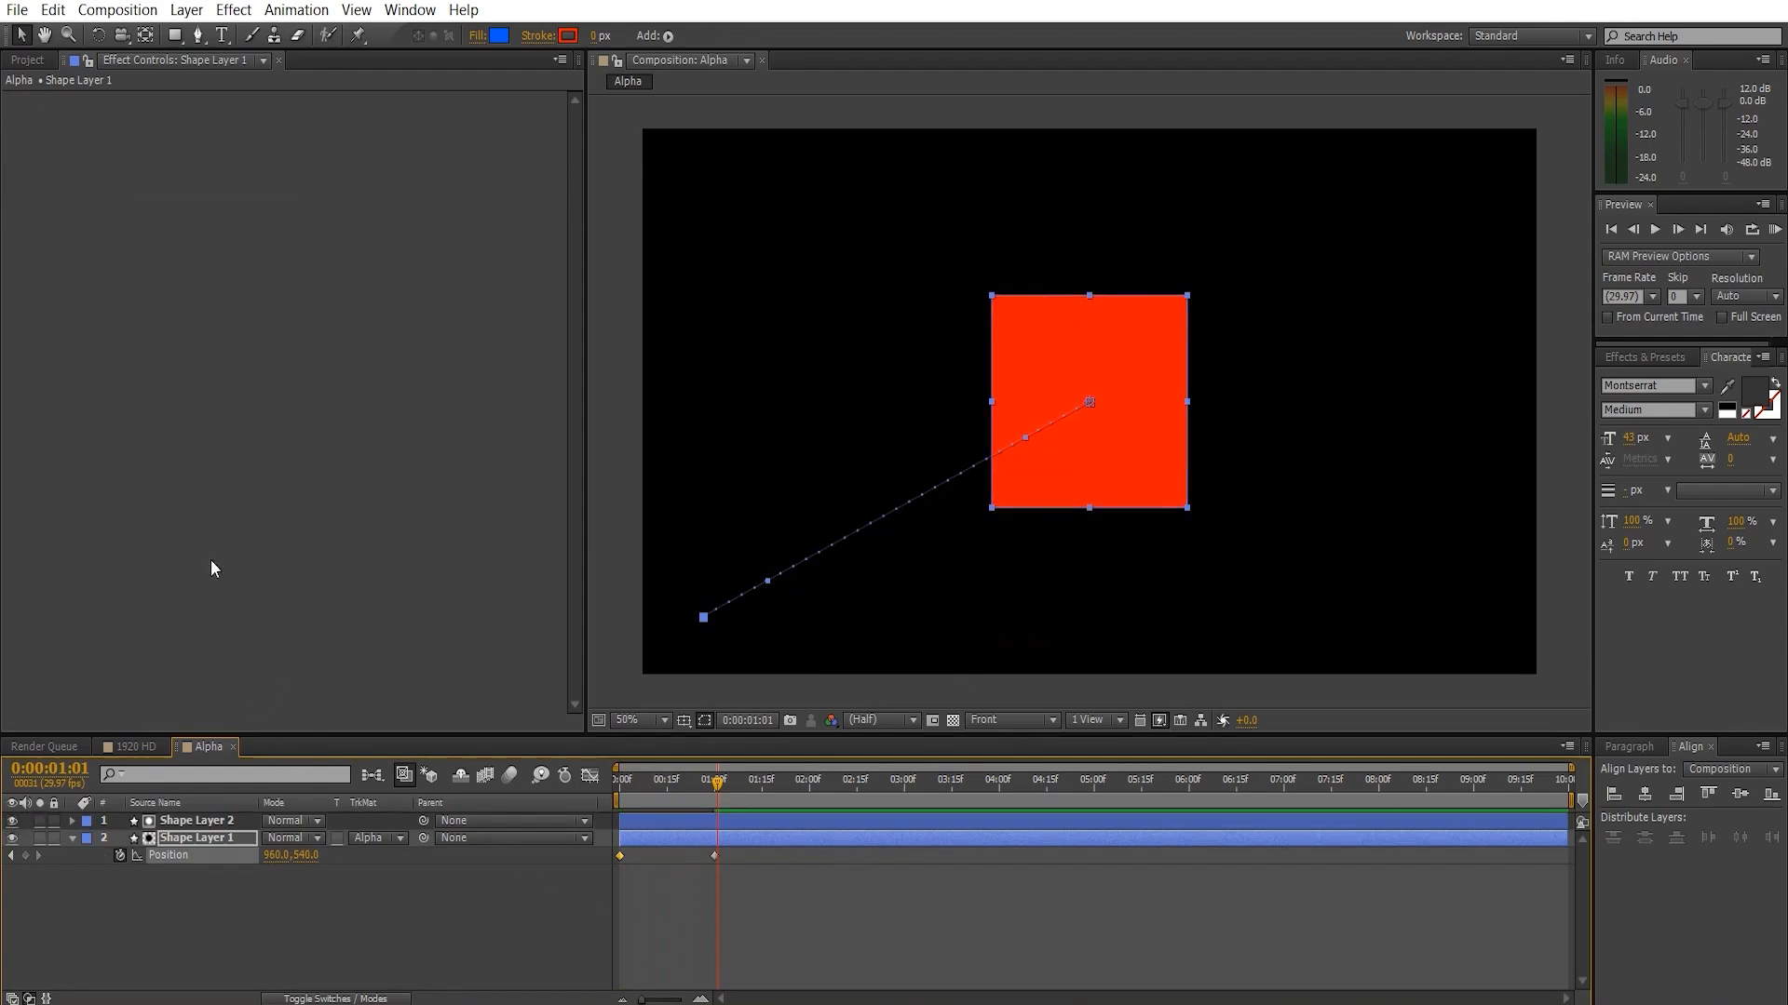
- In the 1920 HD composition, move to 0:00:03:10 and duplicate the six square layers, Shape Layer 1 through 6
left_click(33, 59)
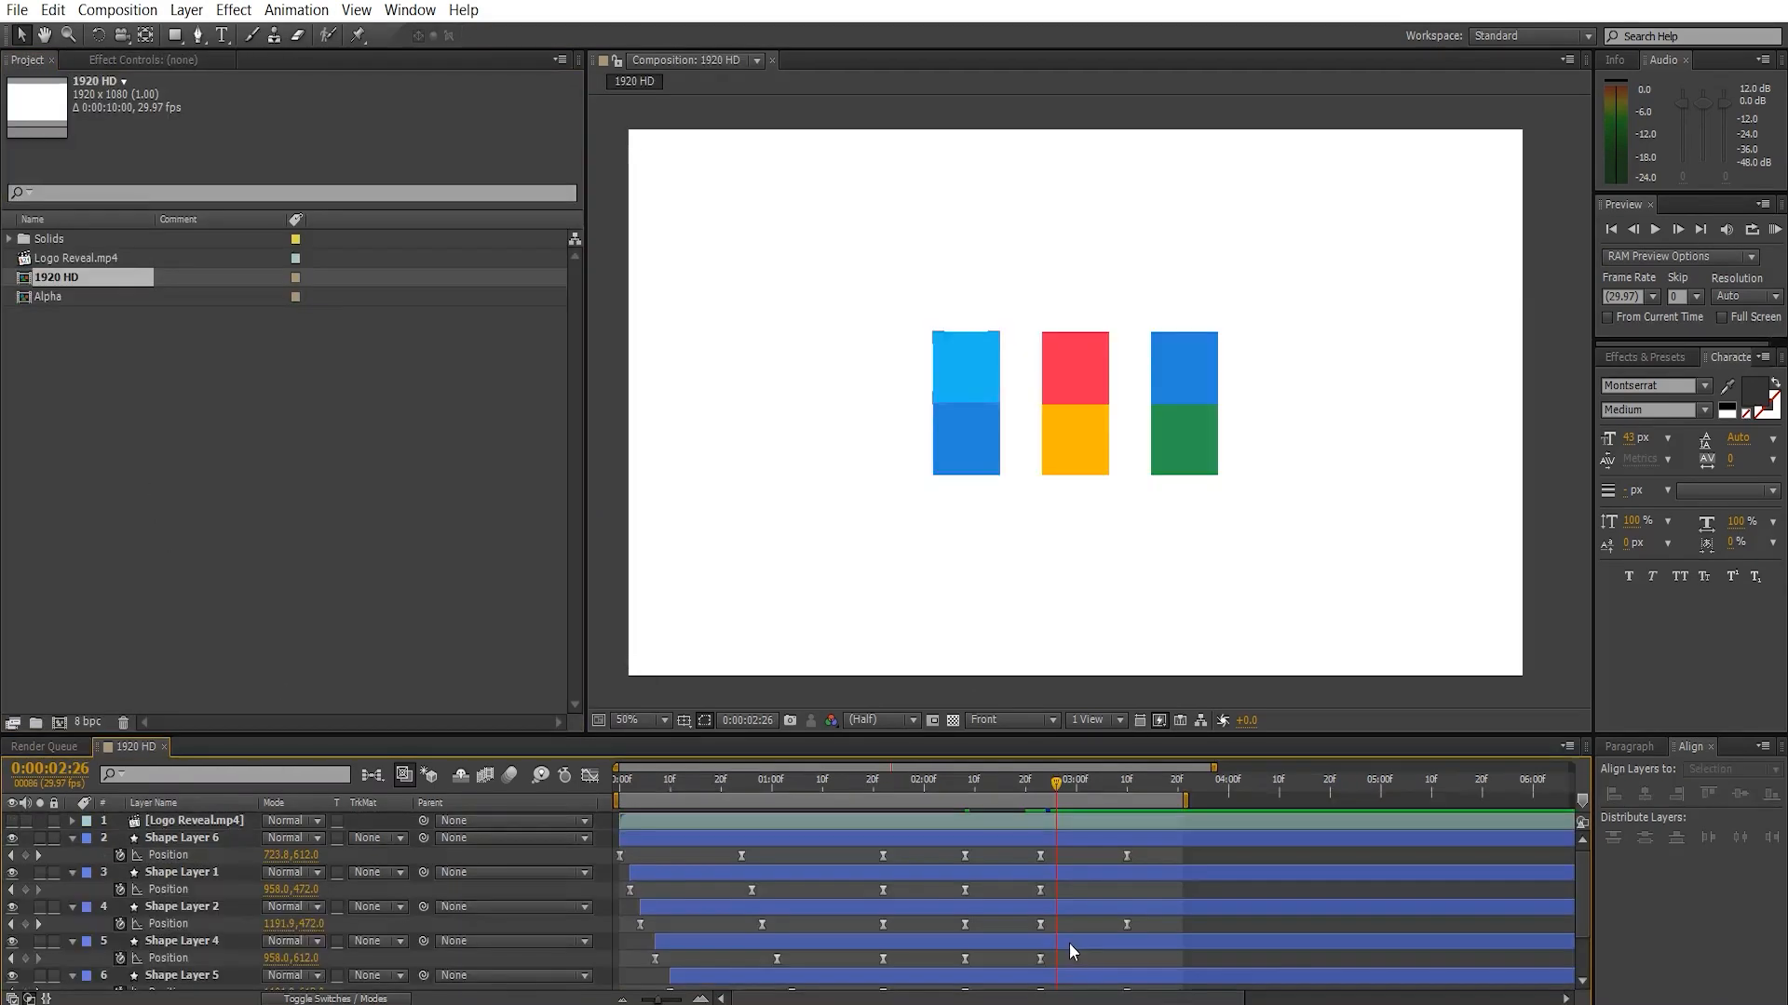
left_click_drag(1069, 780, 1149, 785)
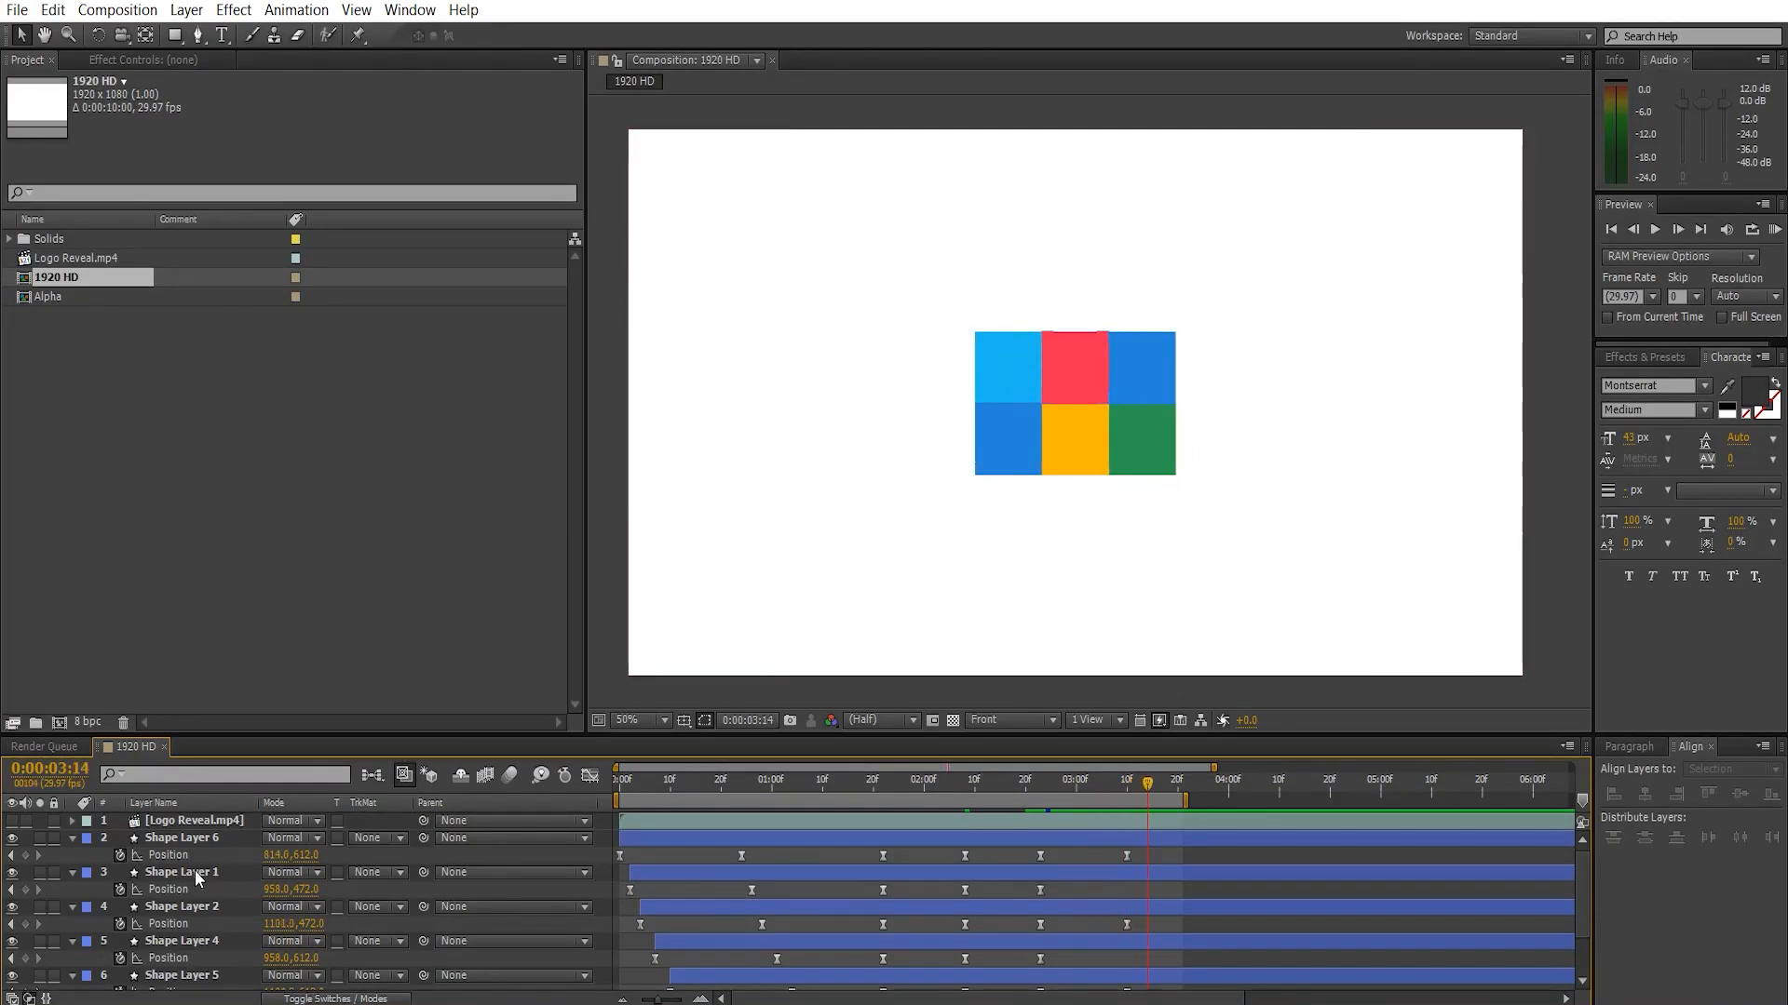
left_click(192, 845)
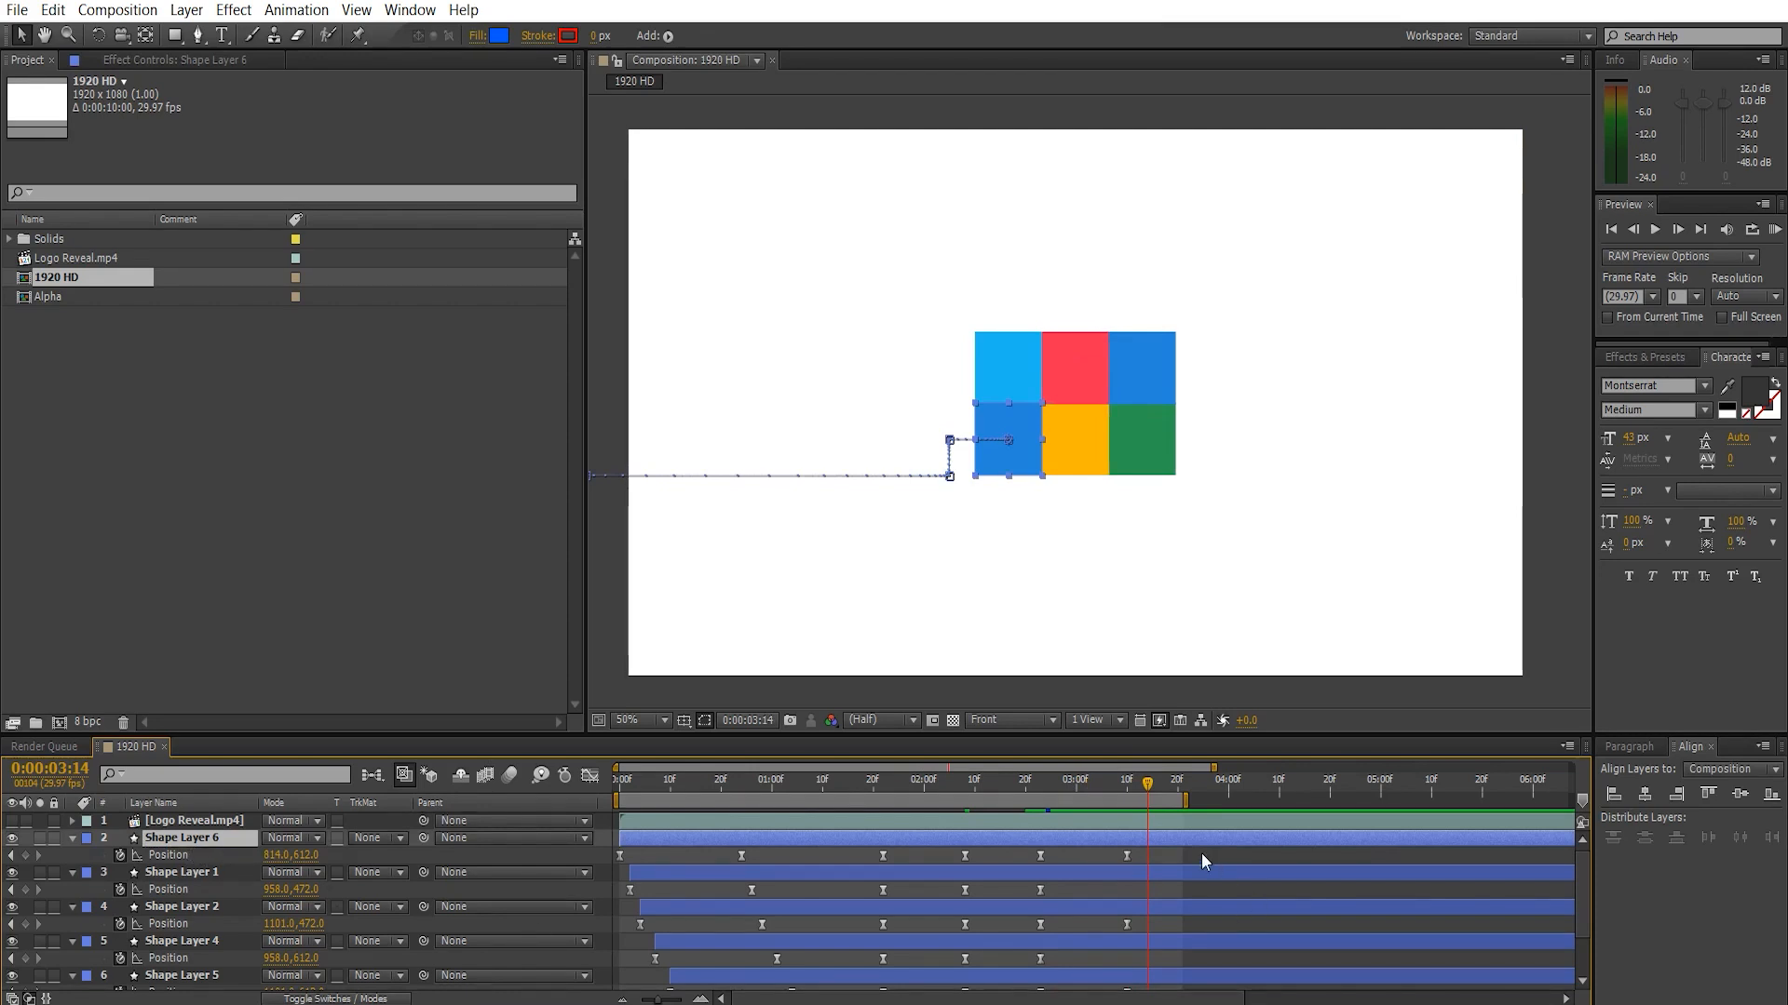
scroll(199, 912, "down", 2)
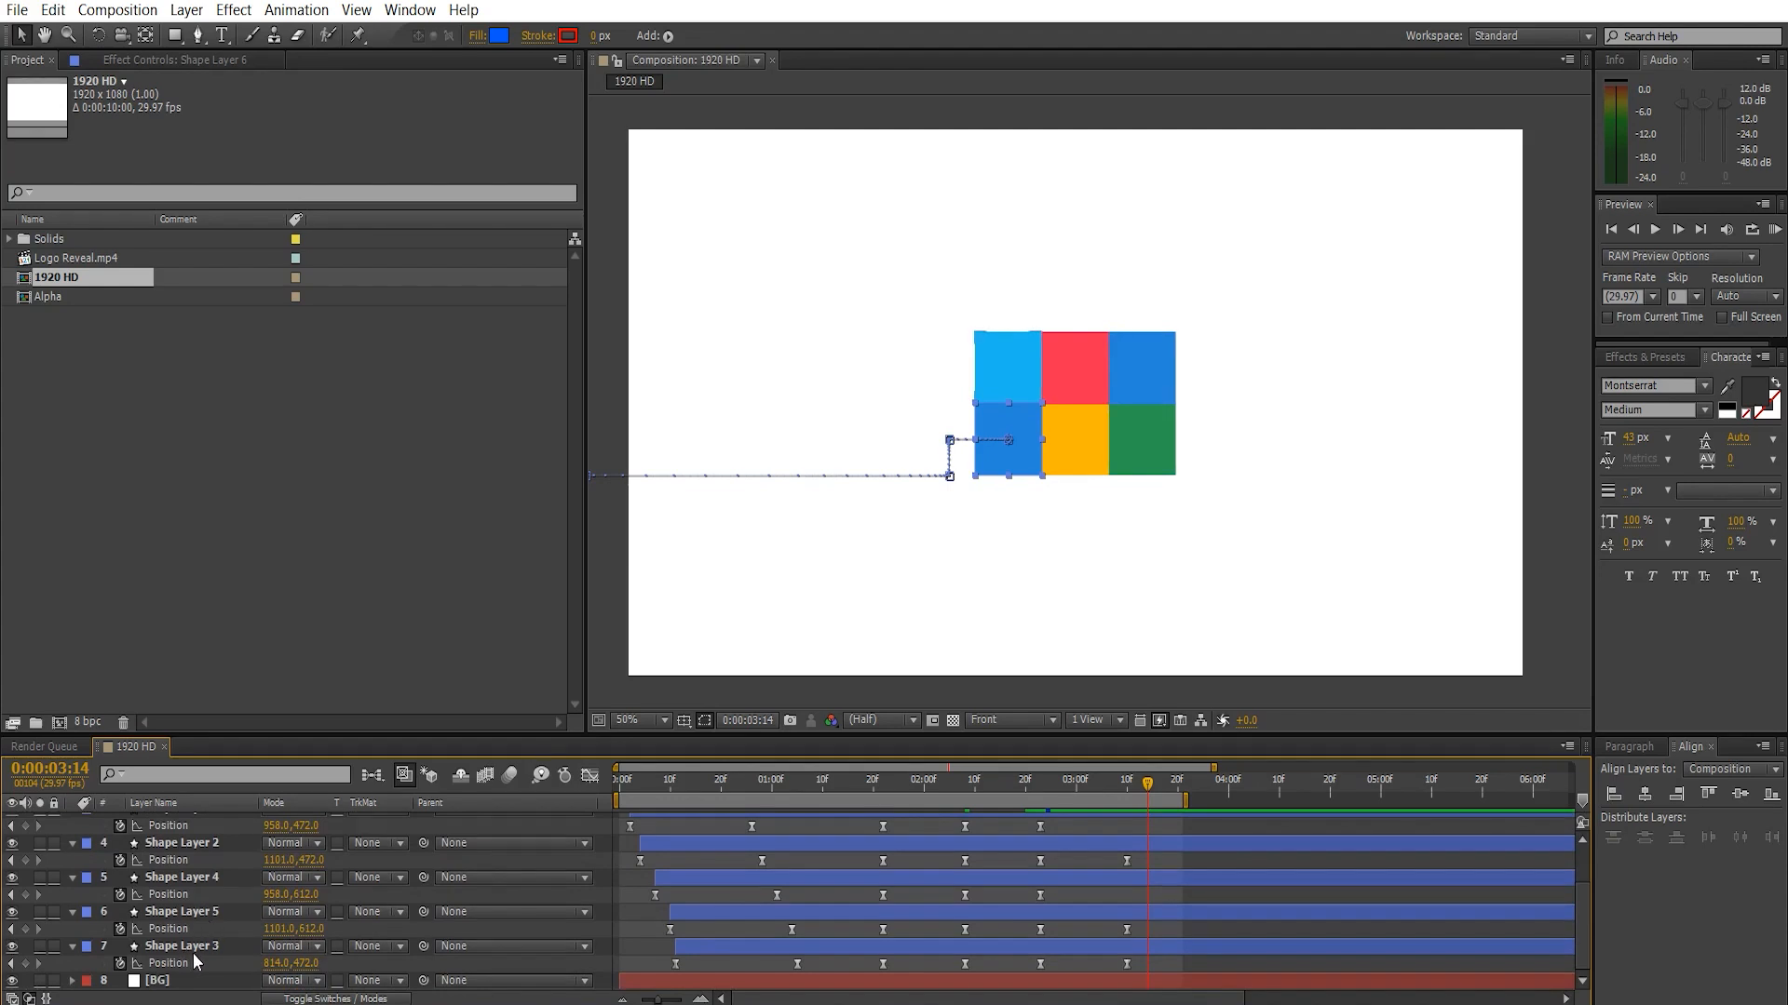
left_click(188, 946, "shift")
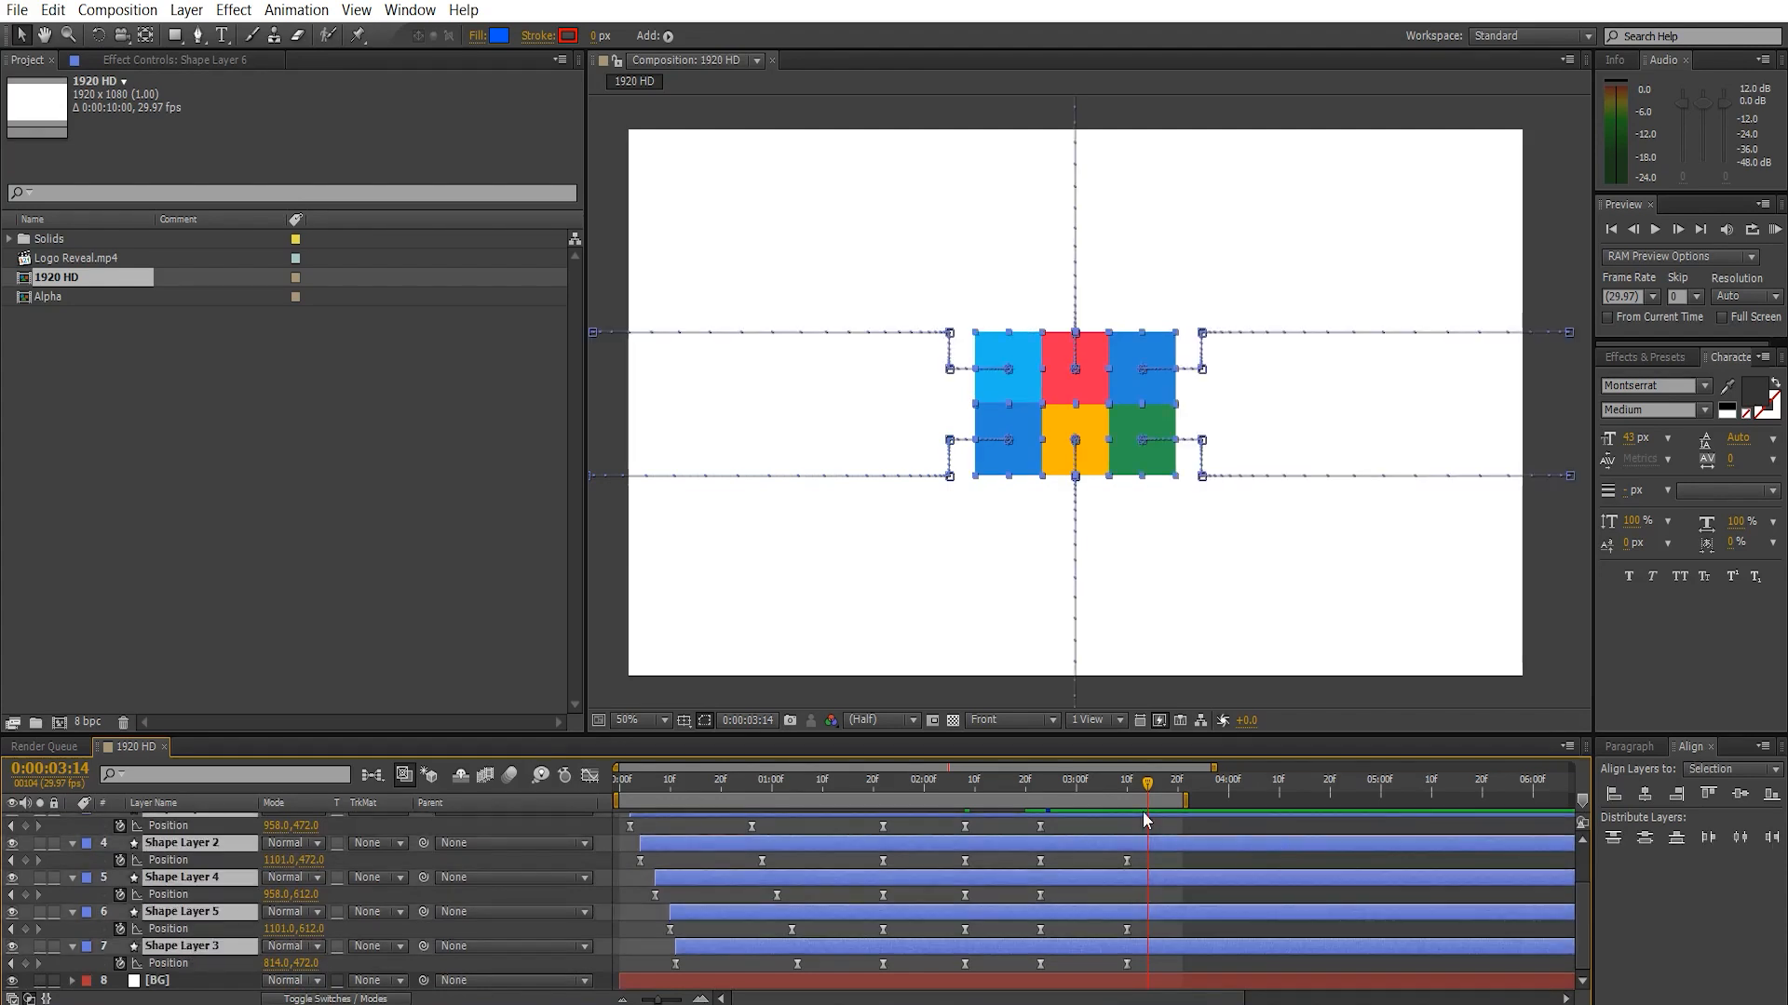
mouse_move(1142, 812)
left_mouse_down()
mouse_move(1113, 790)
mouse_move(1018, 792)
mouse_move(1123, 817)
left_mouse_up()
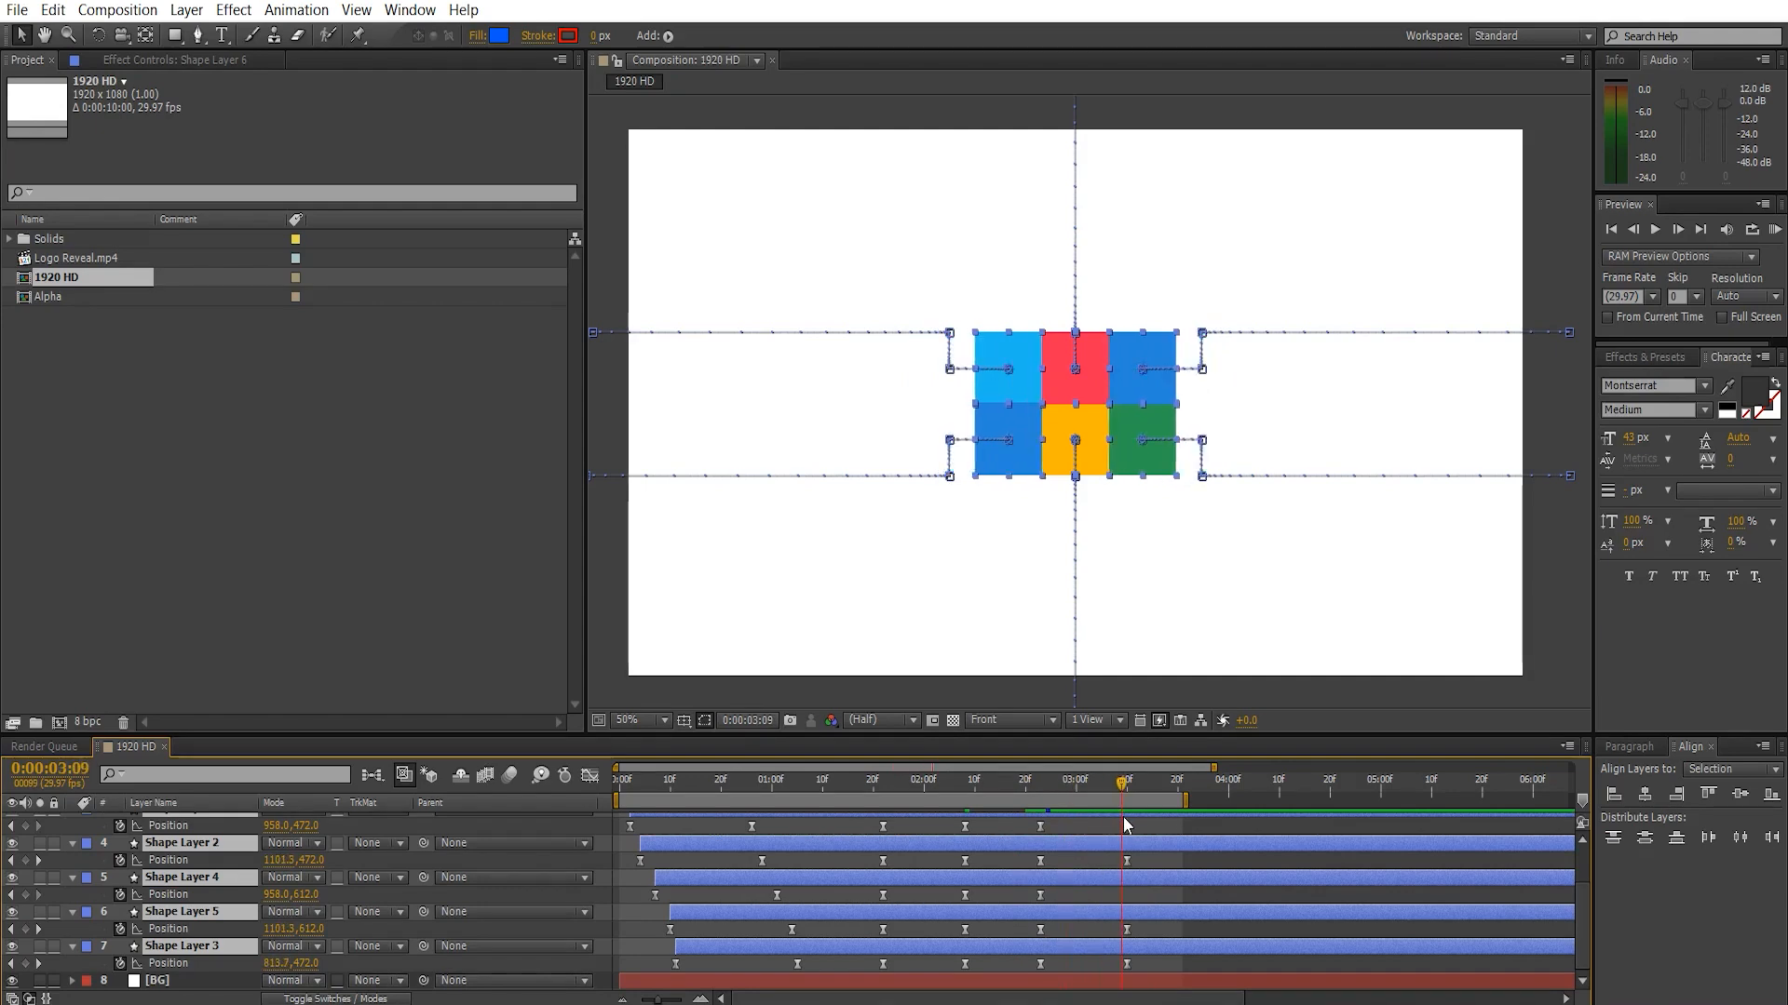
key("ctrl+d")
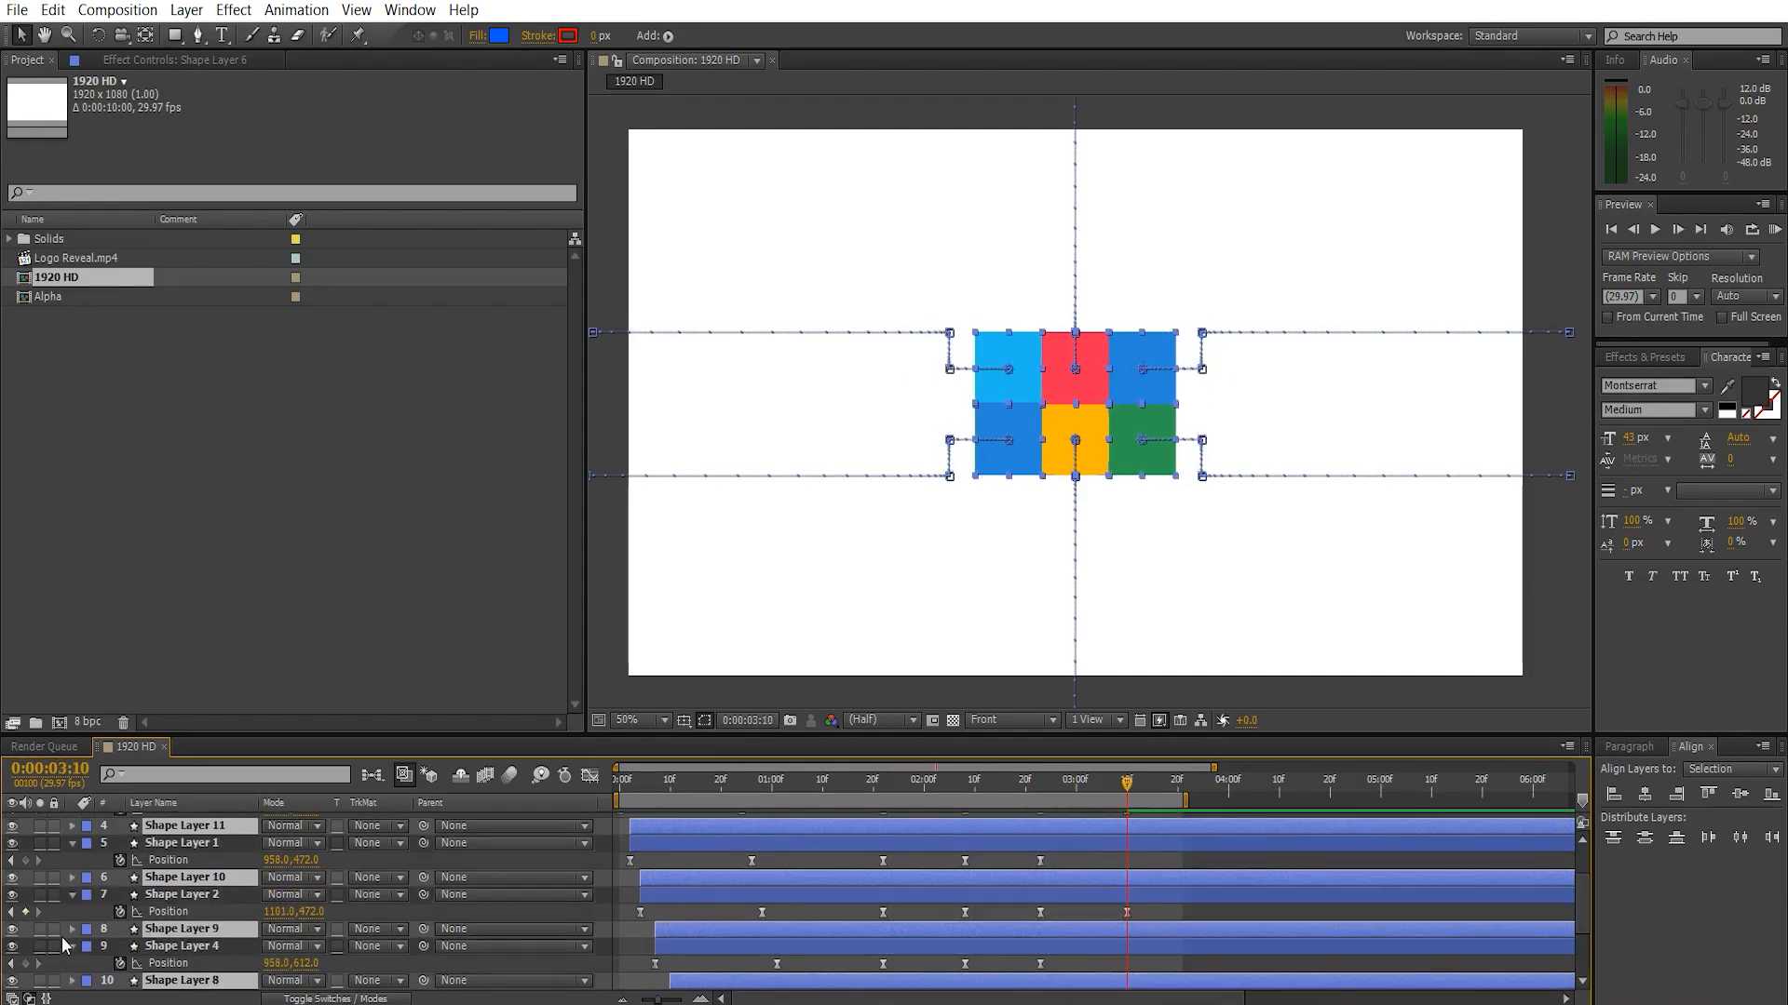
- Set the label color of the six duplicated square layers to Orange and scrub back to 0:00:02:12
left_click(87, 879)
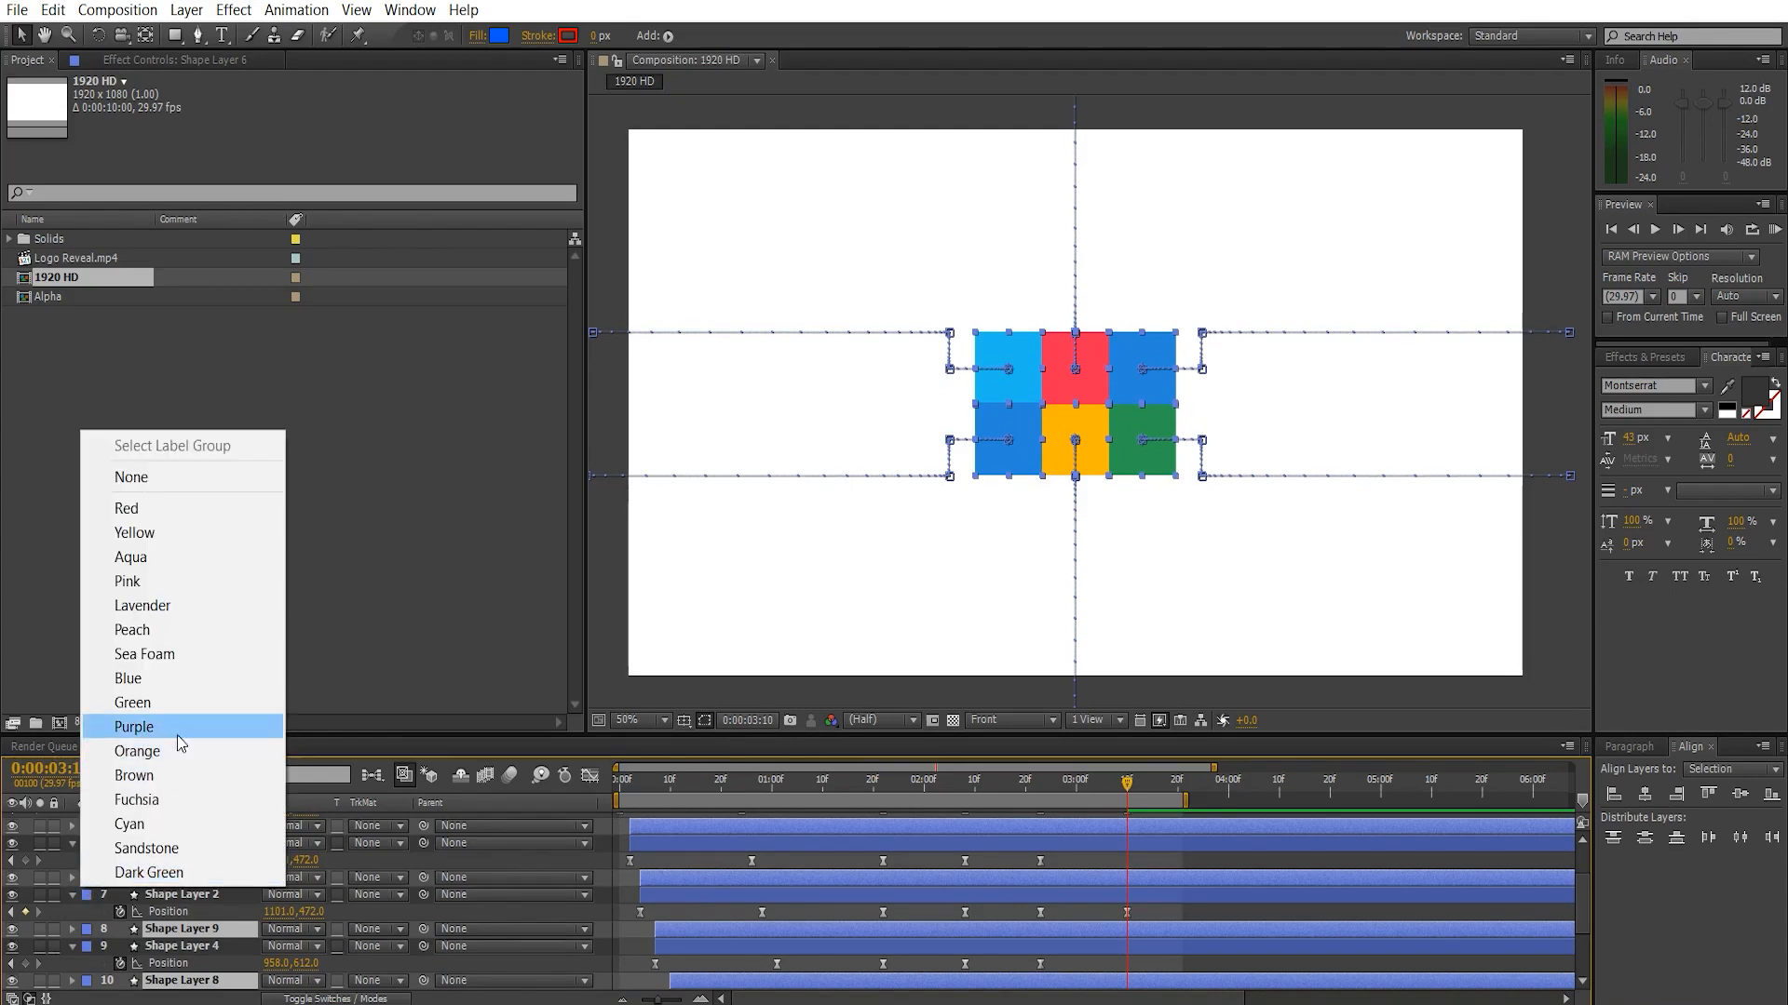
left_click(175, 749)
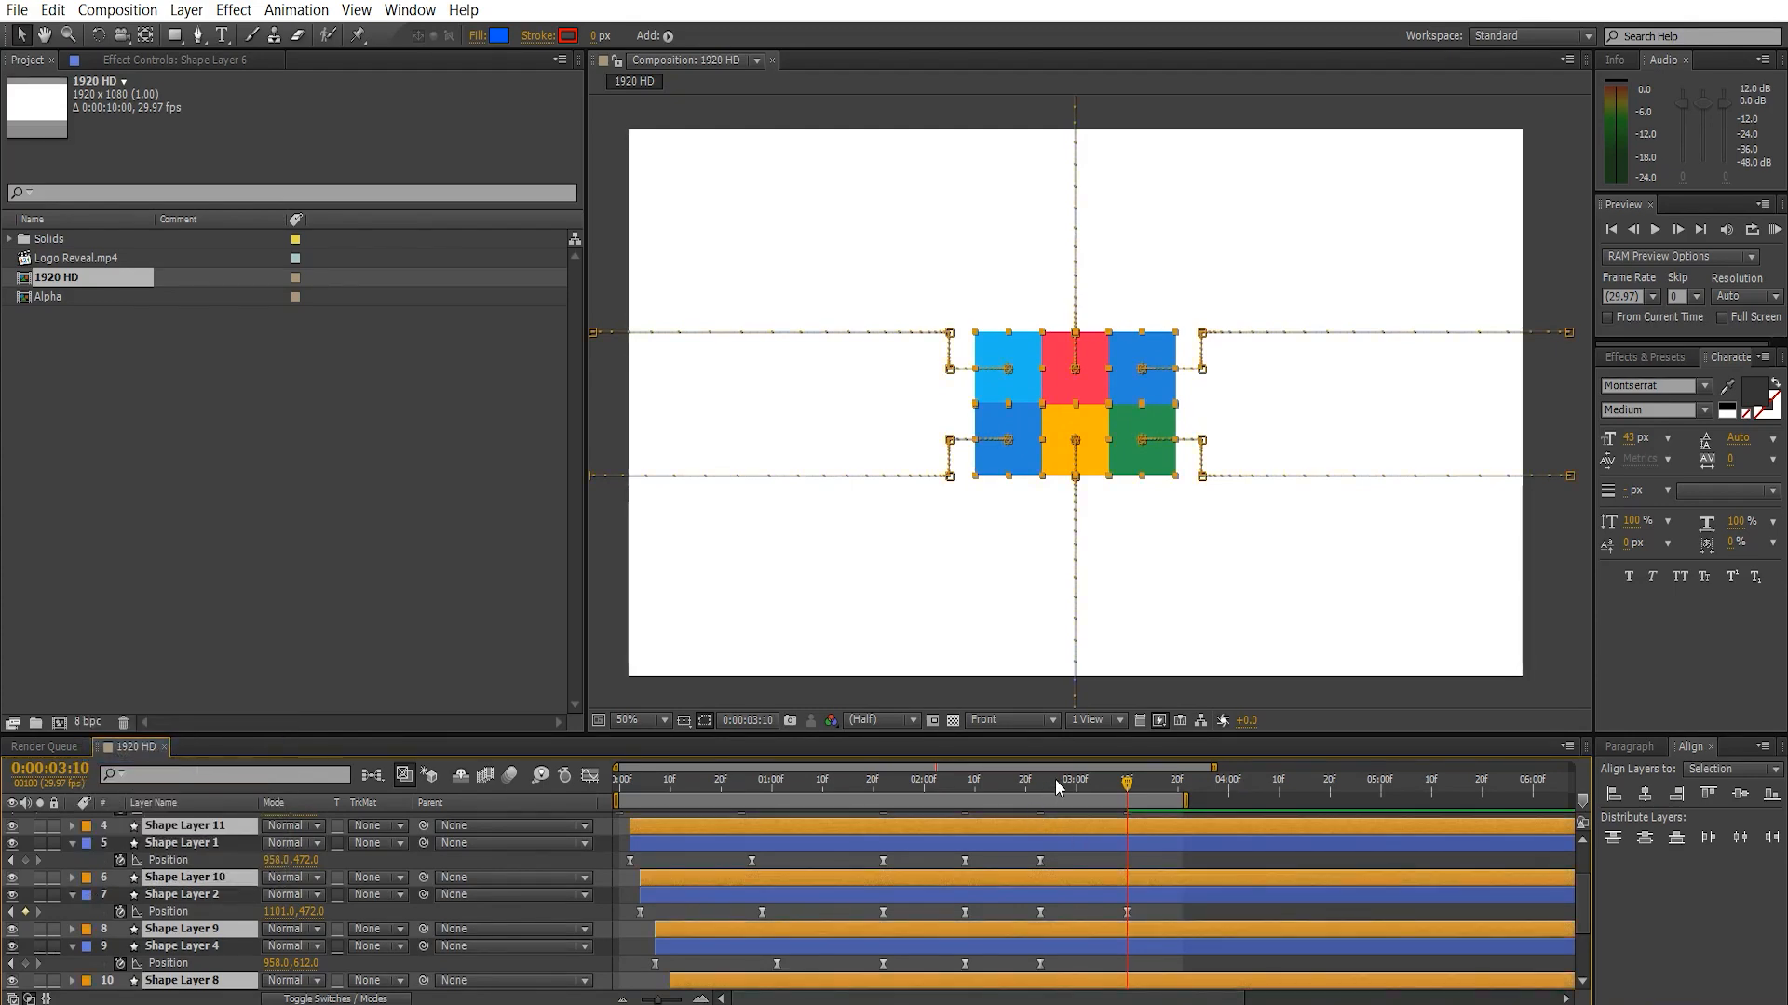
left_click_drag(1056, 783, 985, 775)
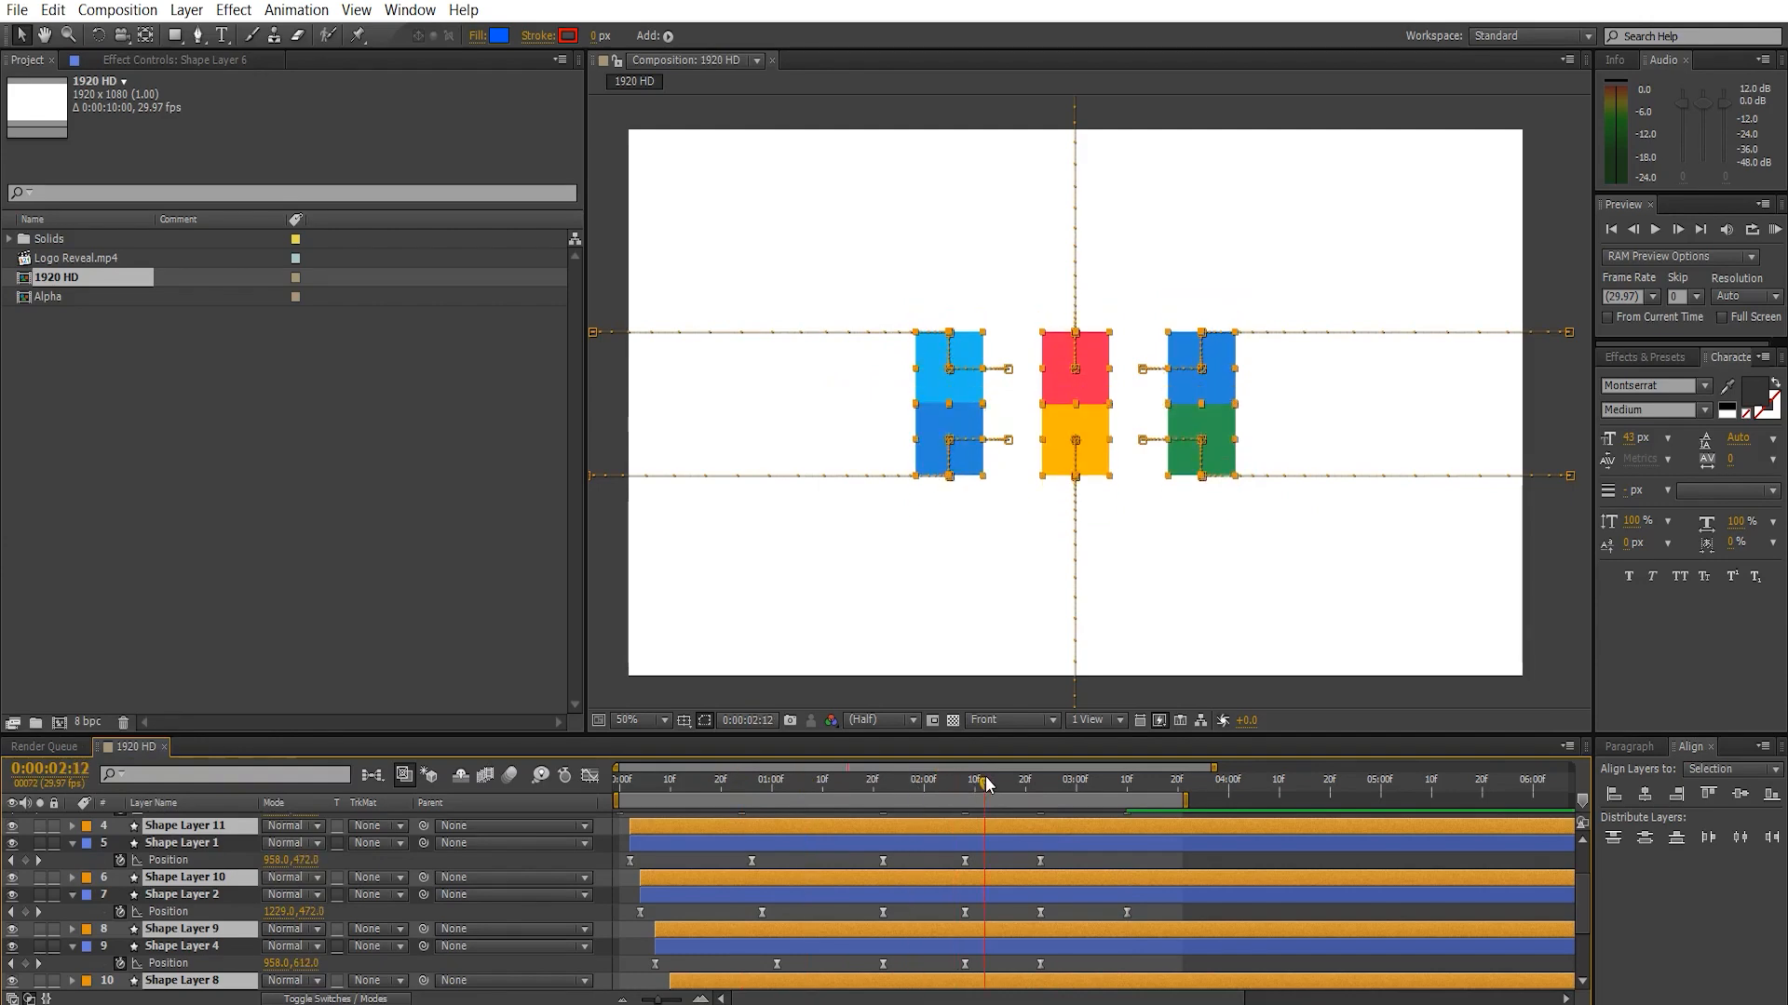
- Select the blue label group and set each original square's track matte to Alpha Matte from the orange duplicate above it
left_click(87, 946)
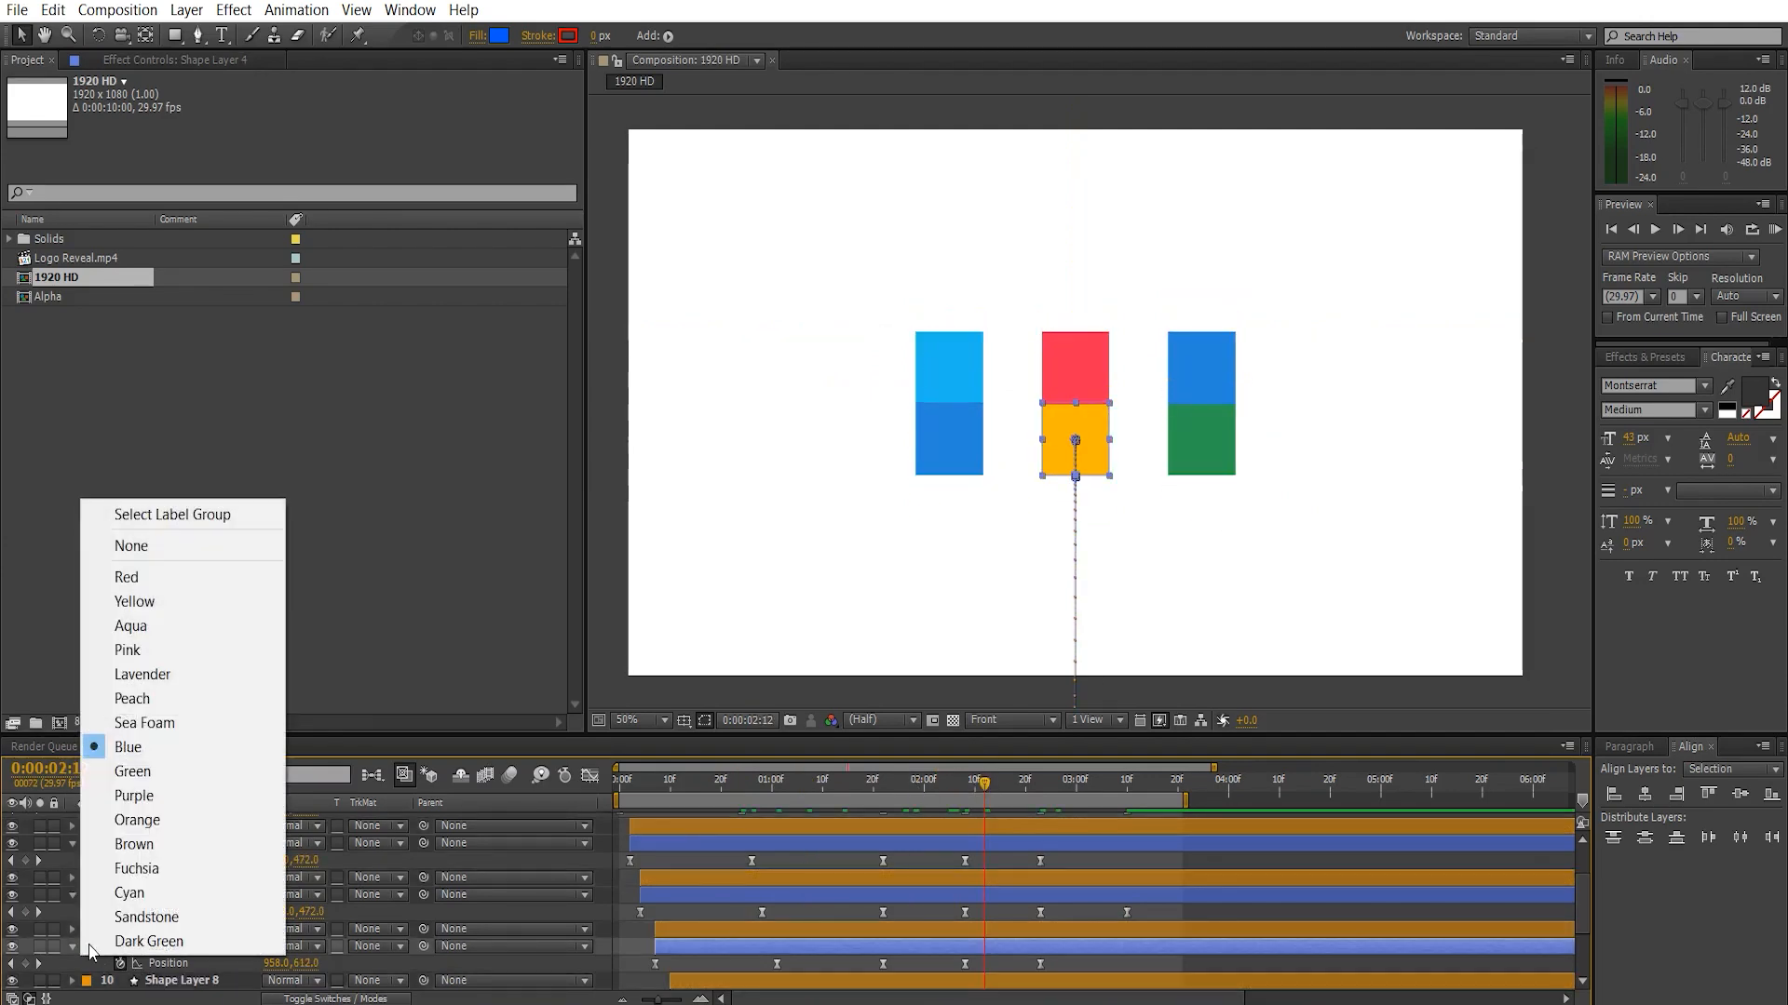
left_click(204, 521)
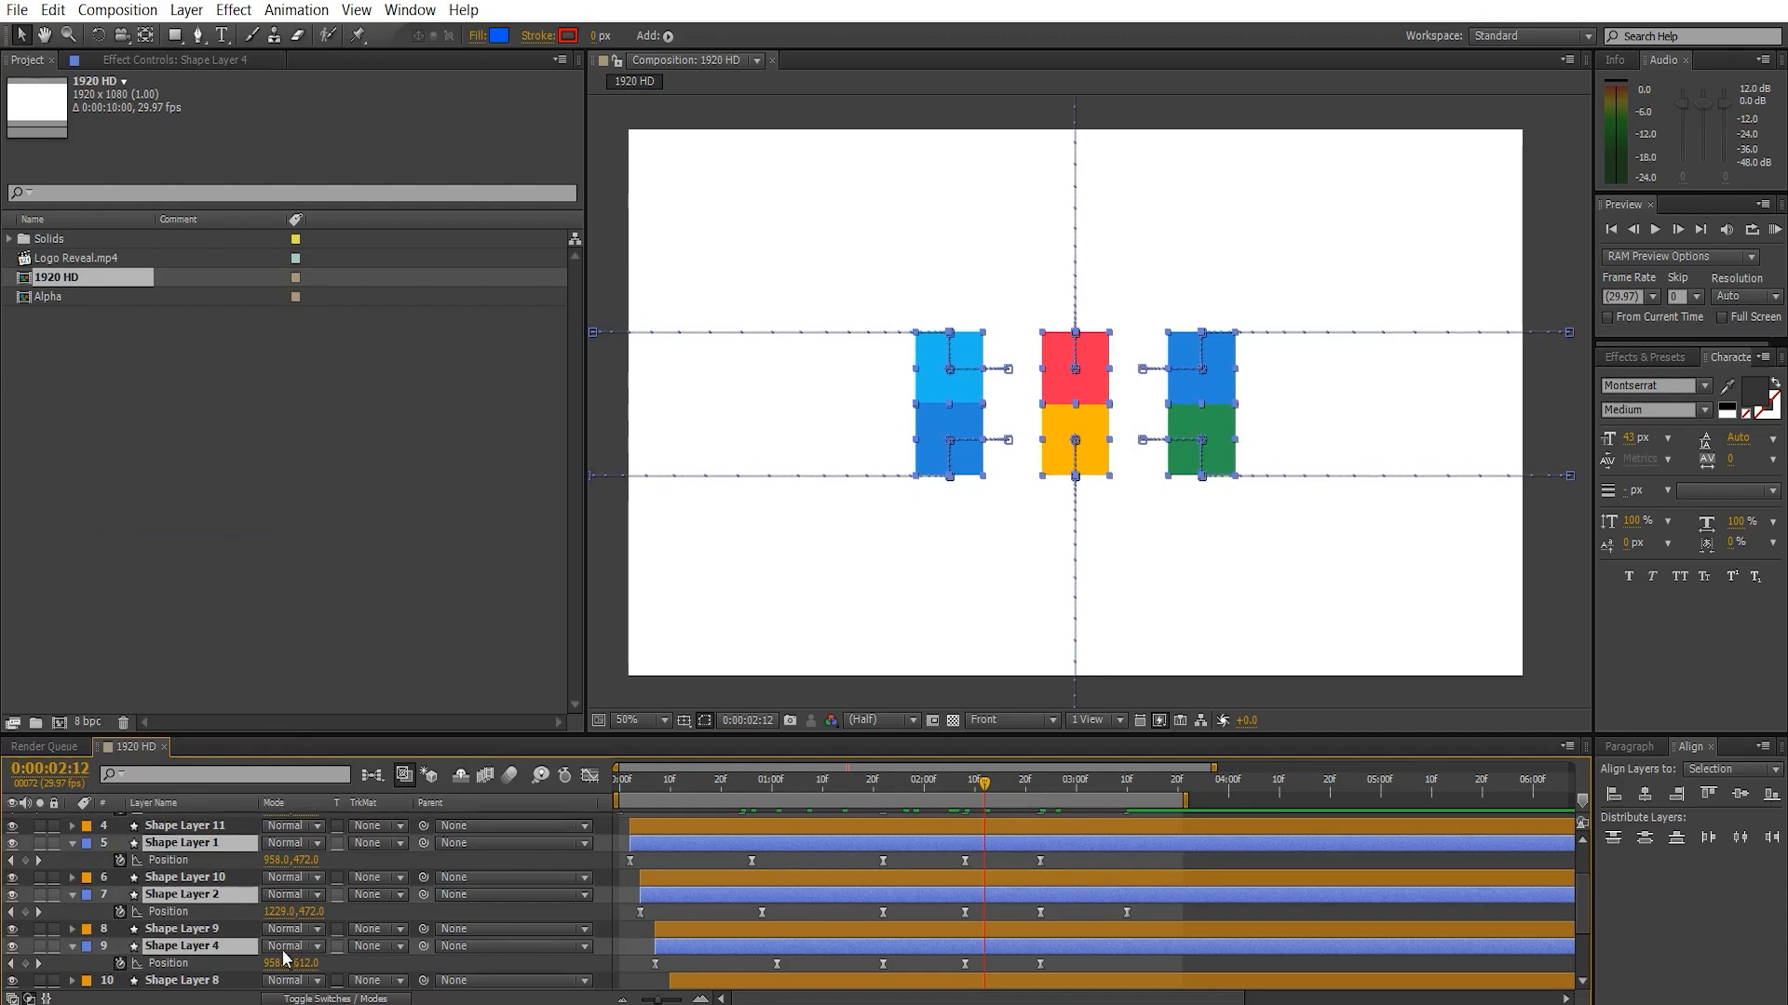
left_click(369, 946)
left_click(438, 846)
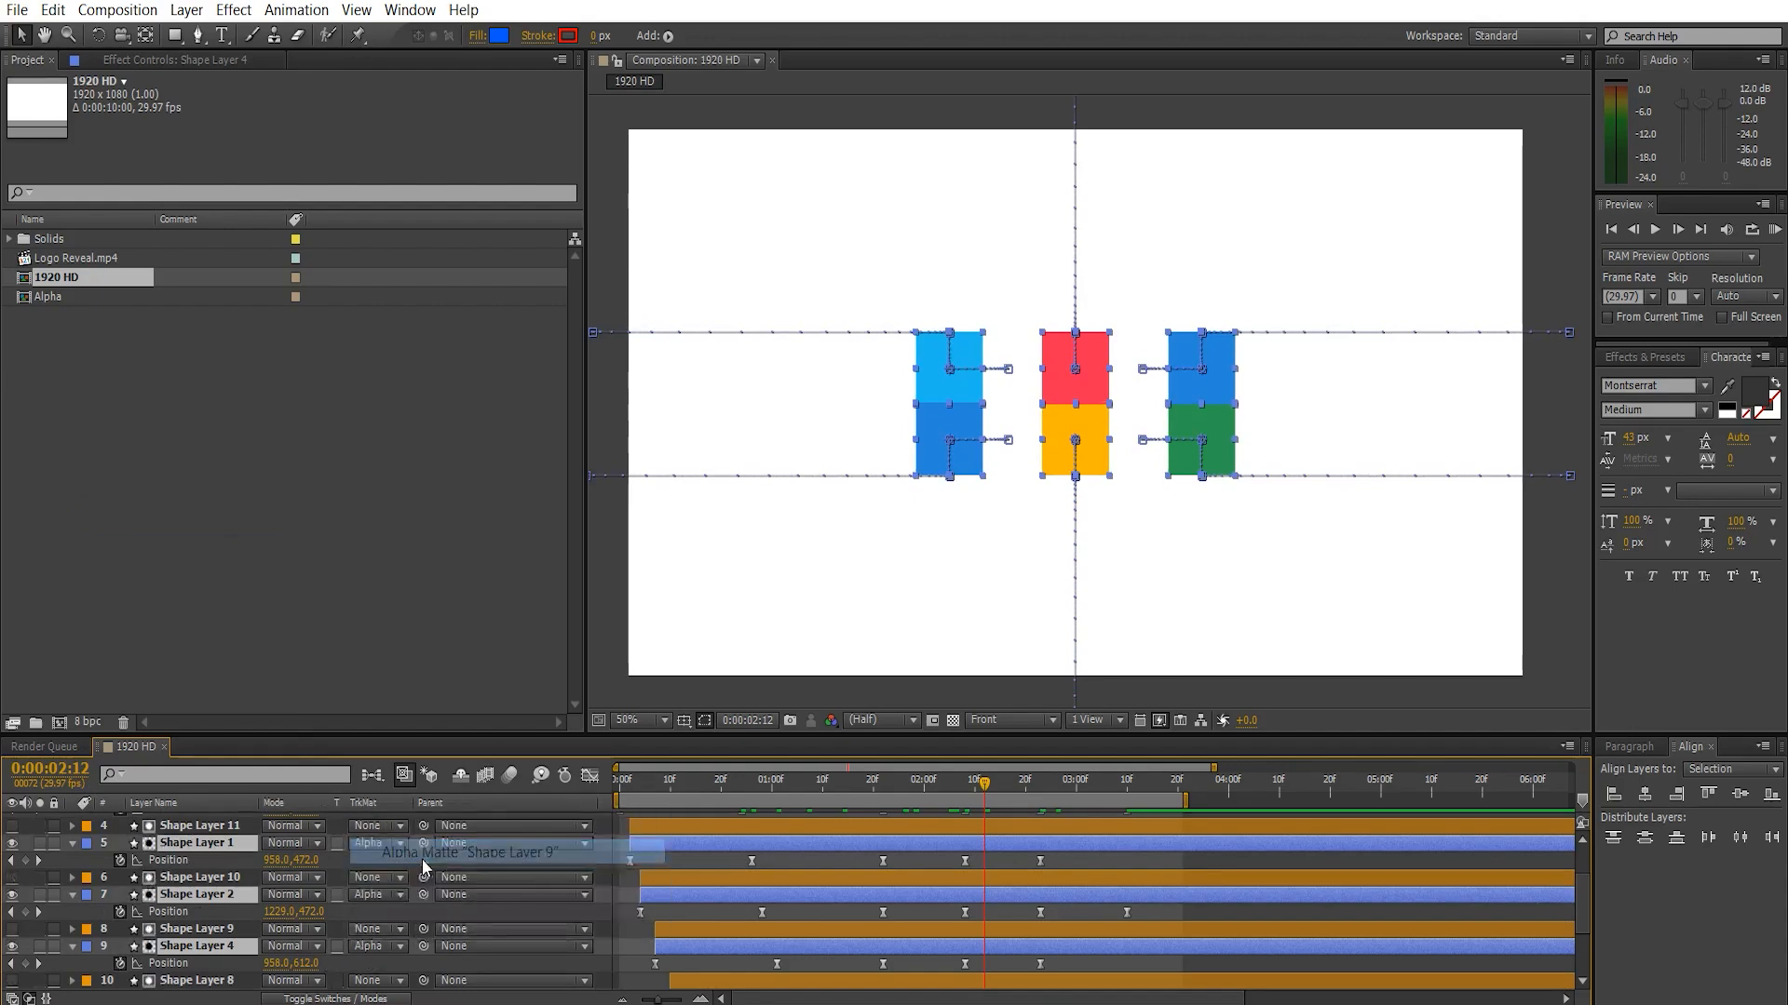
- Add the missing Position keyframes to the original squares at 0:00:03:10, and move the current time to 0:00:03:18
left_click_drag(881, 785, 1129, 787)
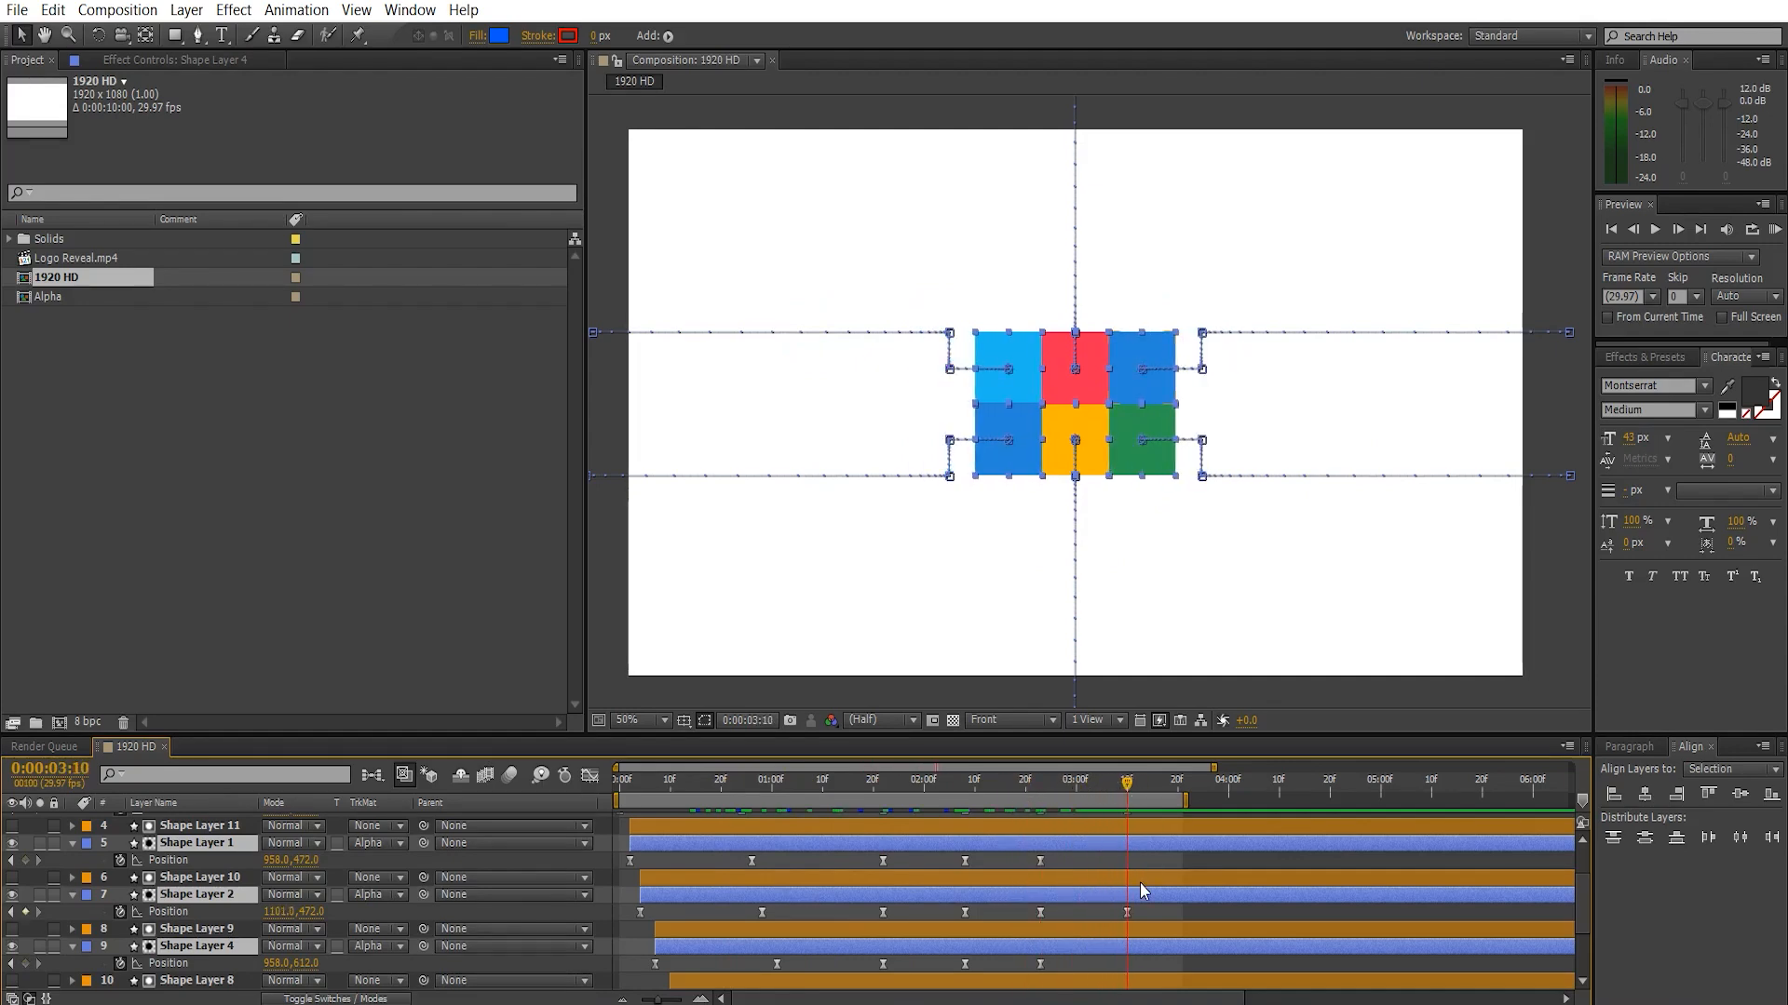
scroll(1140, 883, "up", 3)
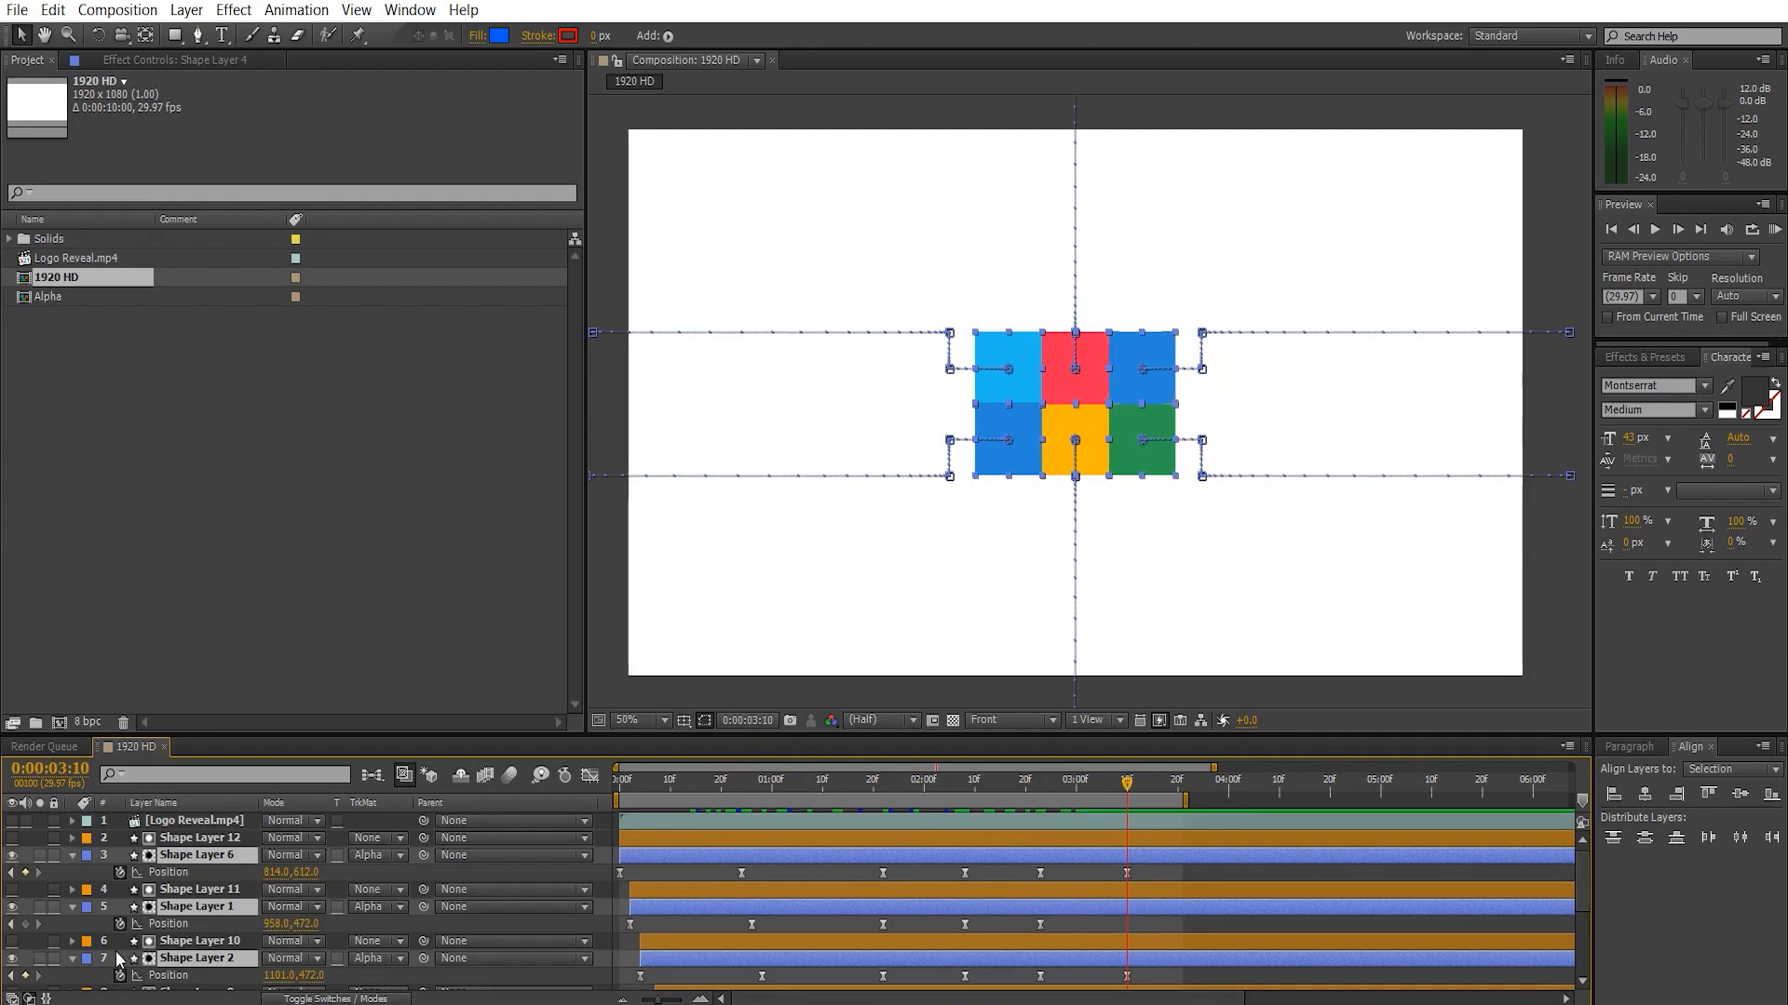
left_click(25, 924)
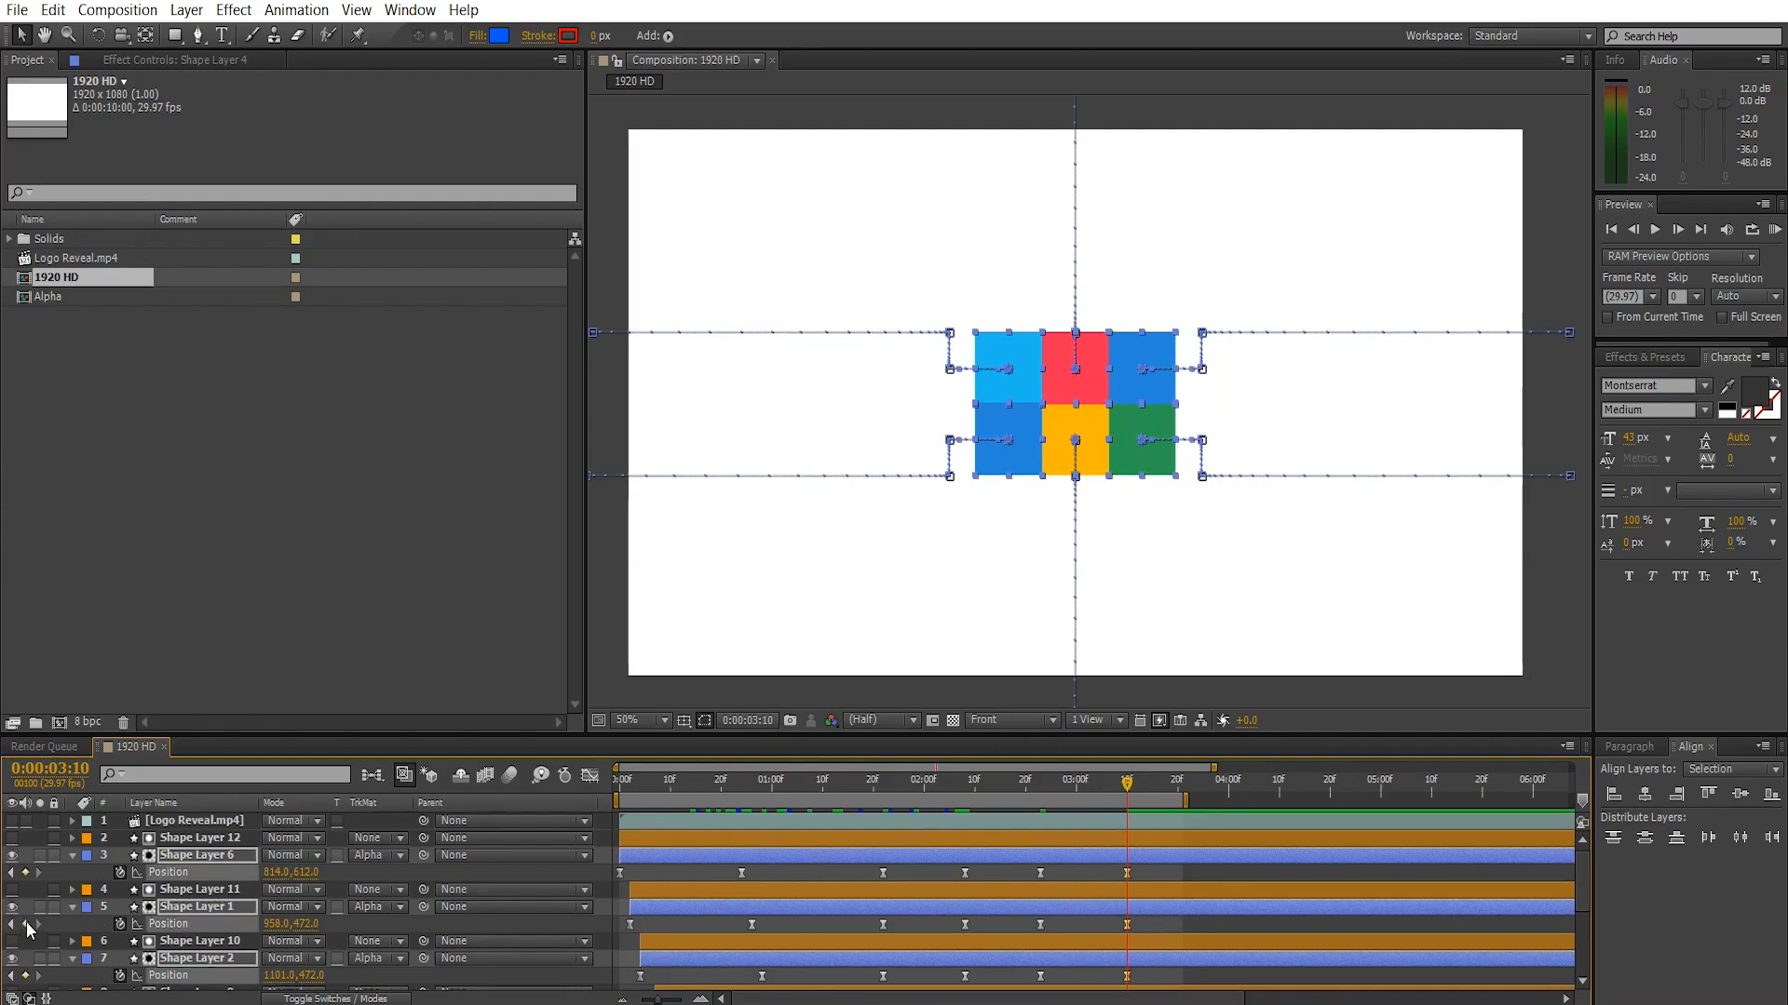
scroll(35, 926, "down", 5)
left_click_drag(1062, 789, 1171, 798)
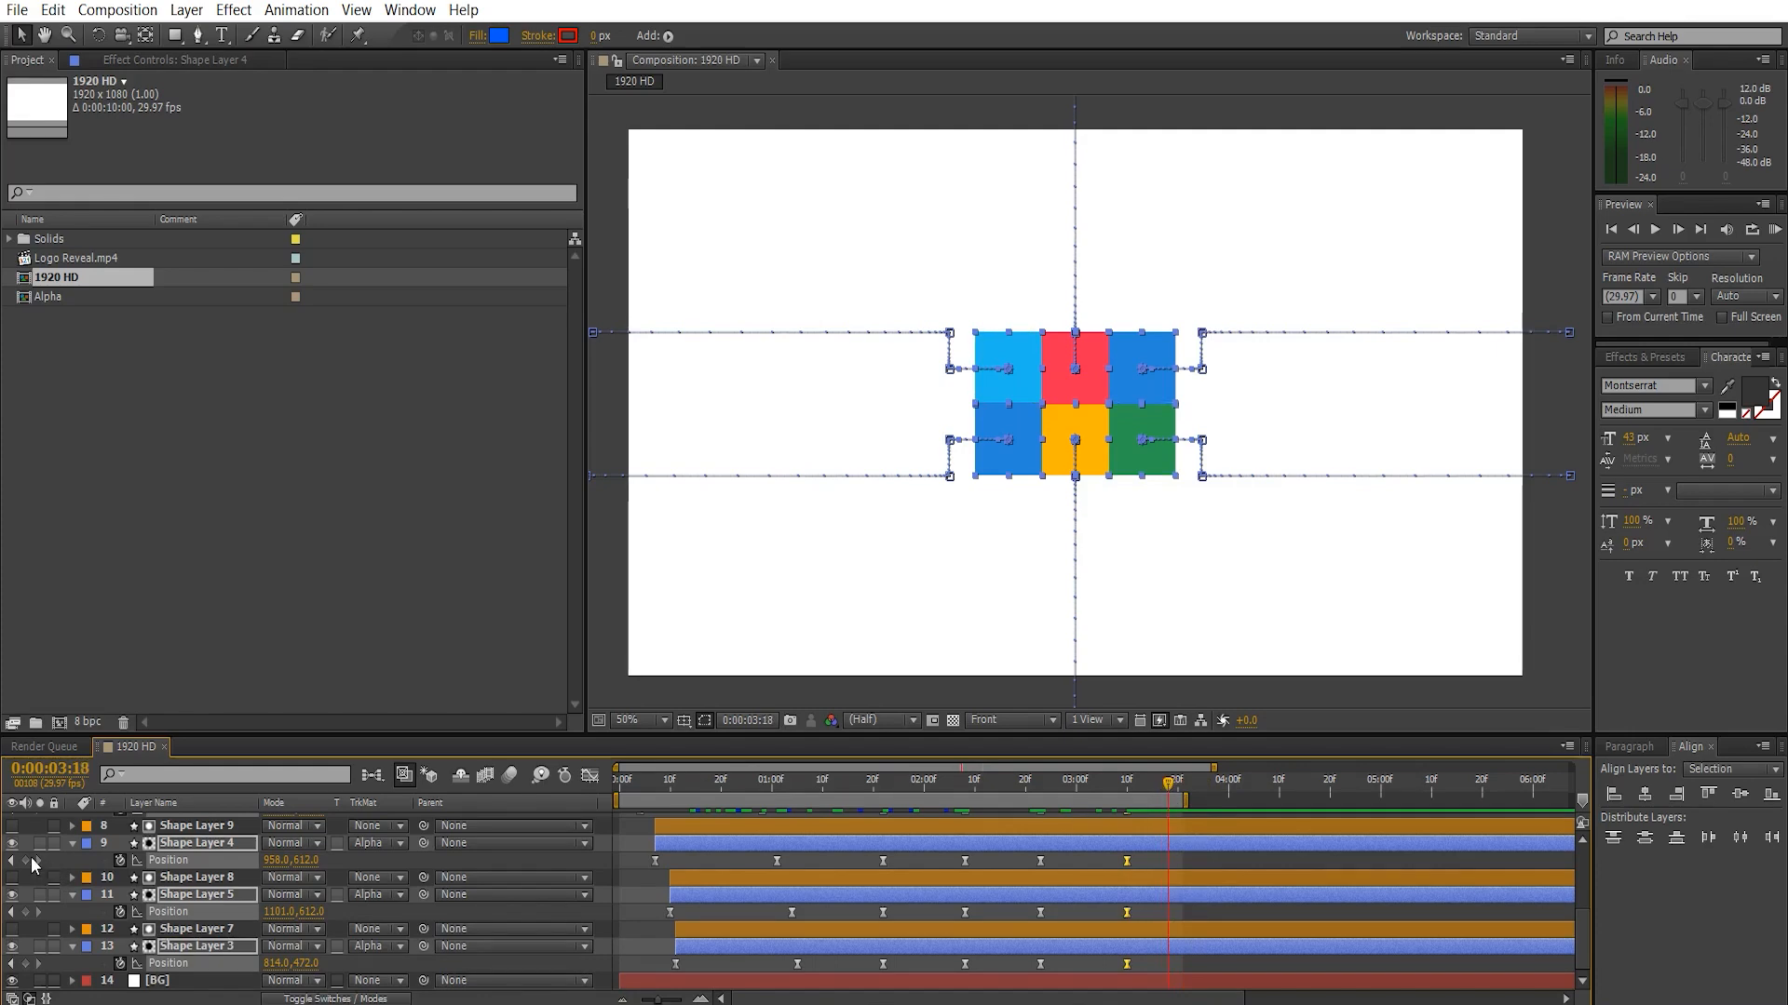
- At 0:00:04:02, set Shape Layer 3's Position to 814, 614, Shape Layer 5's to 955, 612 and Shape Layer 4's to 958, 470
left_click_drag(1155, 784, 1207, 824)
left_click(1194, 966)
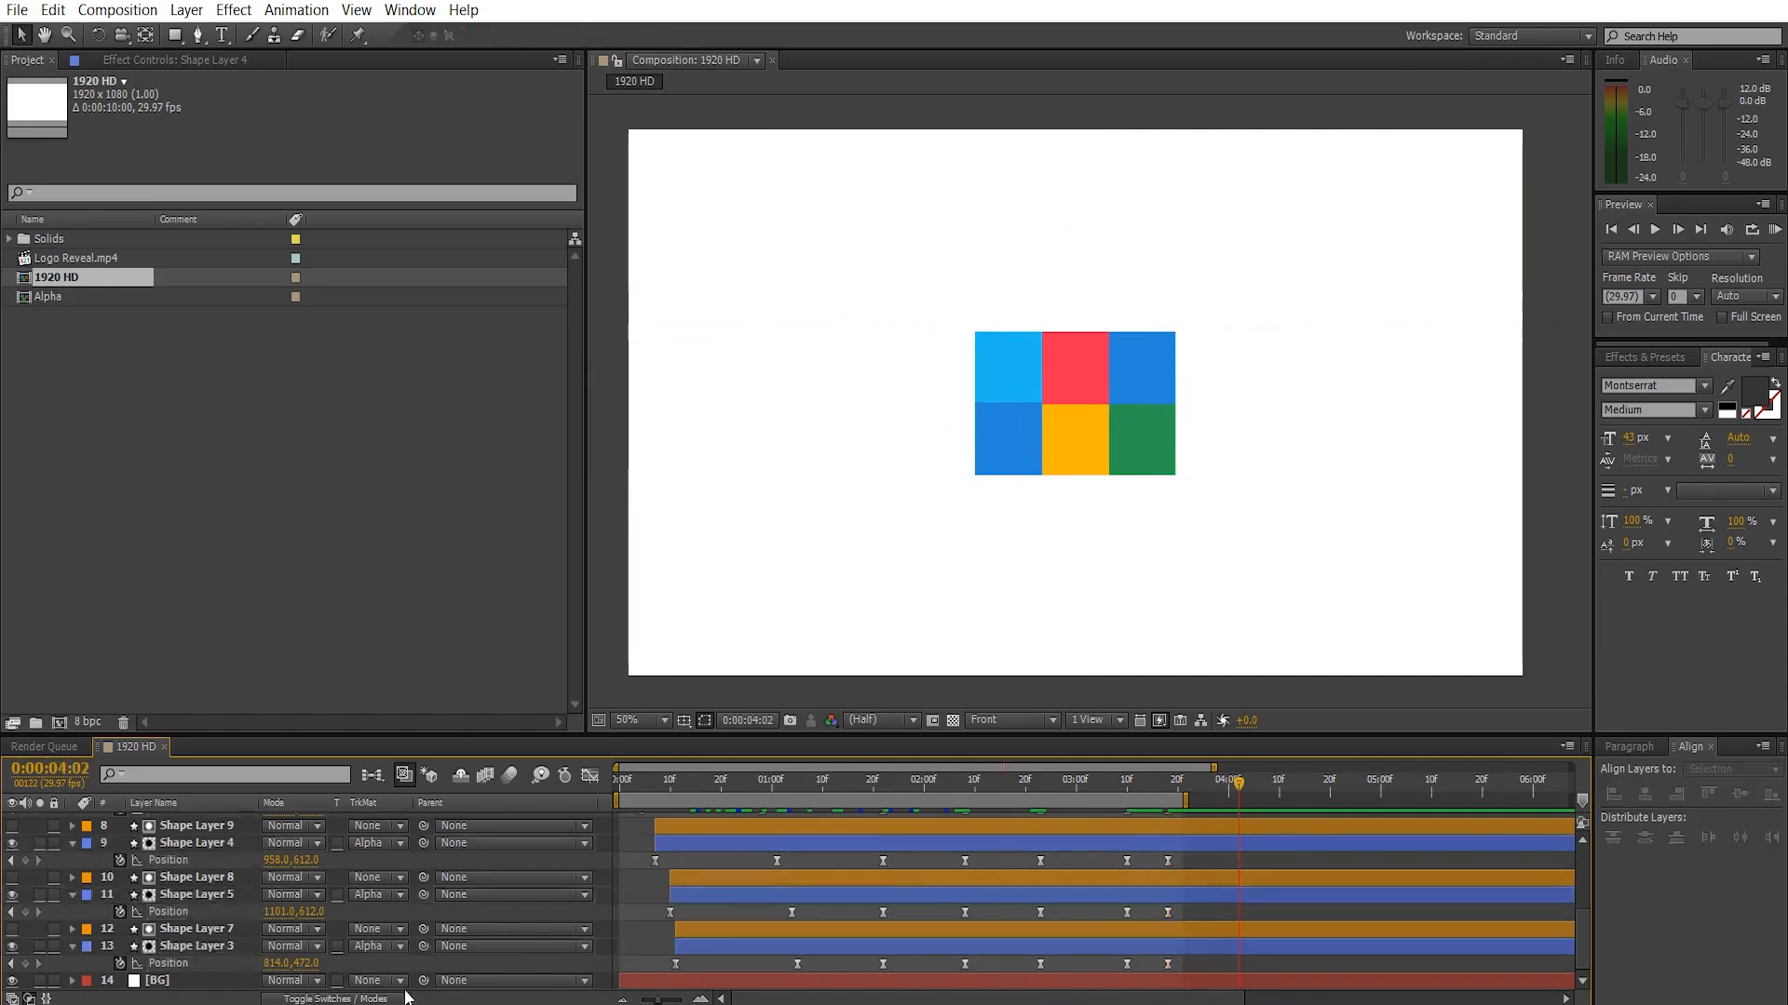
left_click_drag(308, 963, 450, 946)
left_click_drag(307, 965, 150, 918)
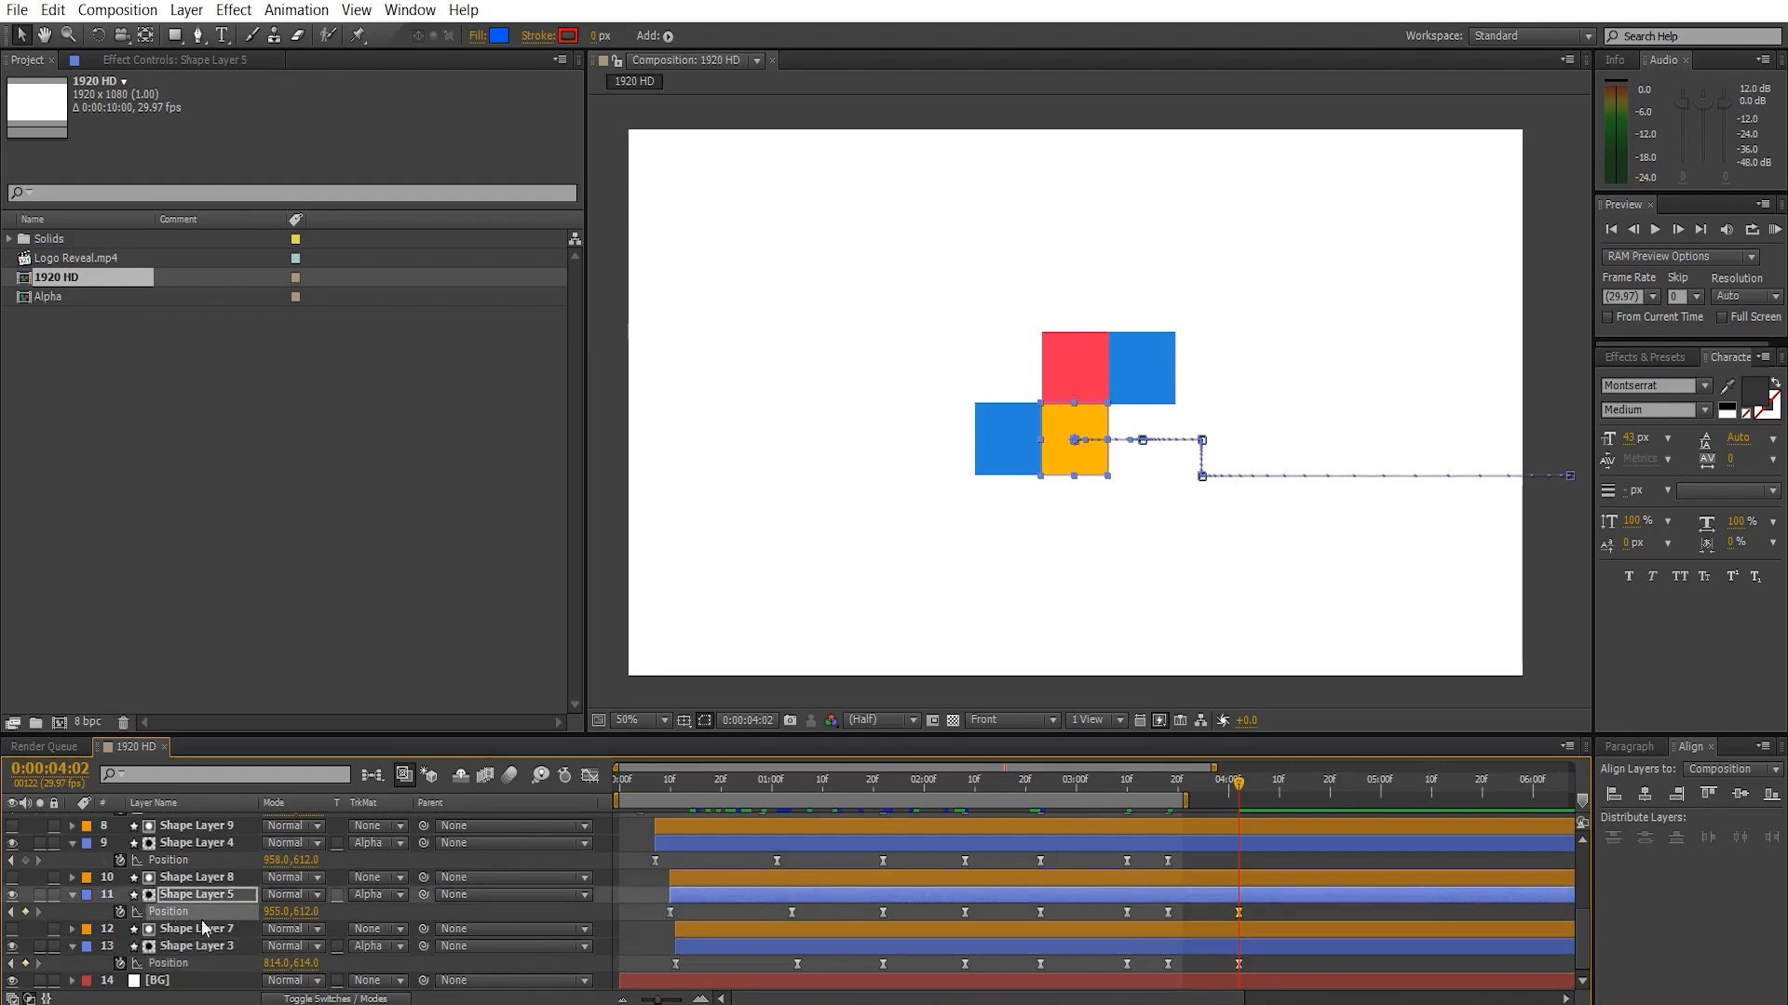
left_click_drag(301, 866, 153, 895)
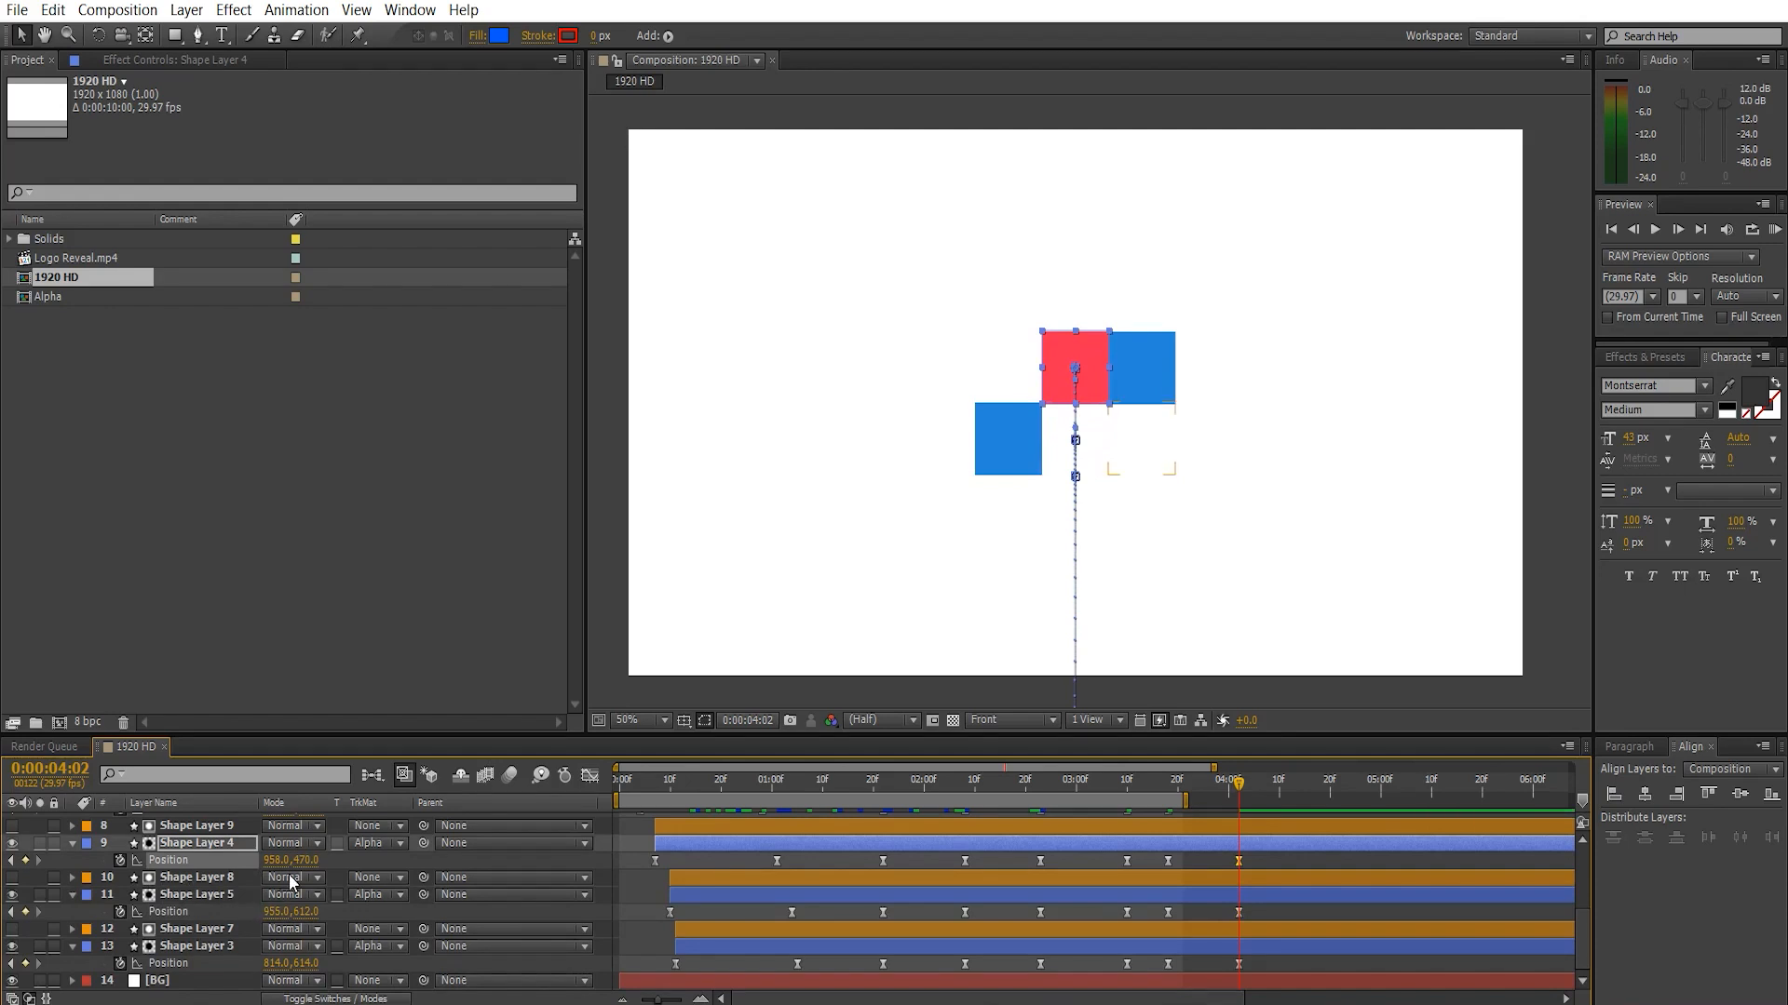
left_click_drag(305, 868, 336, 855)
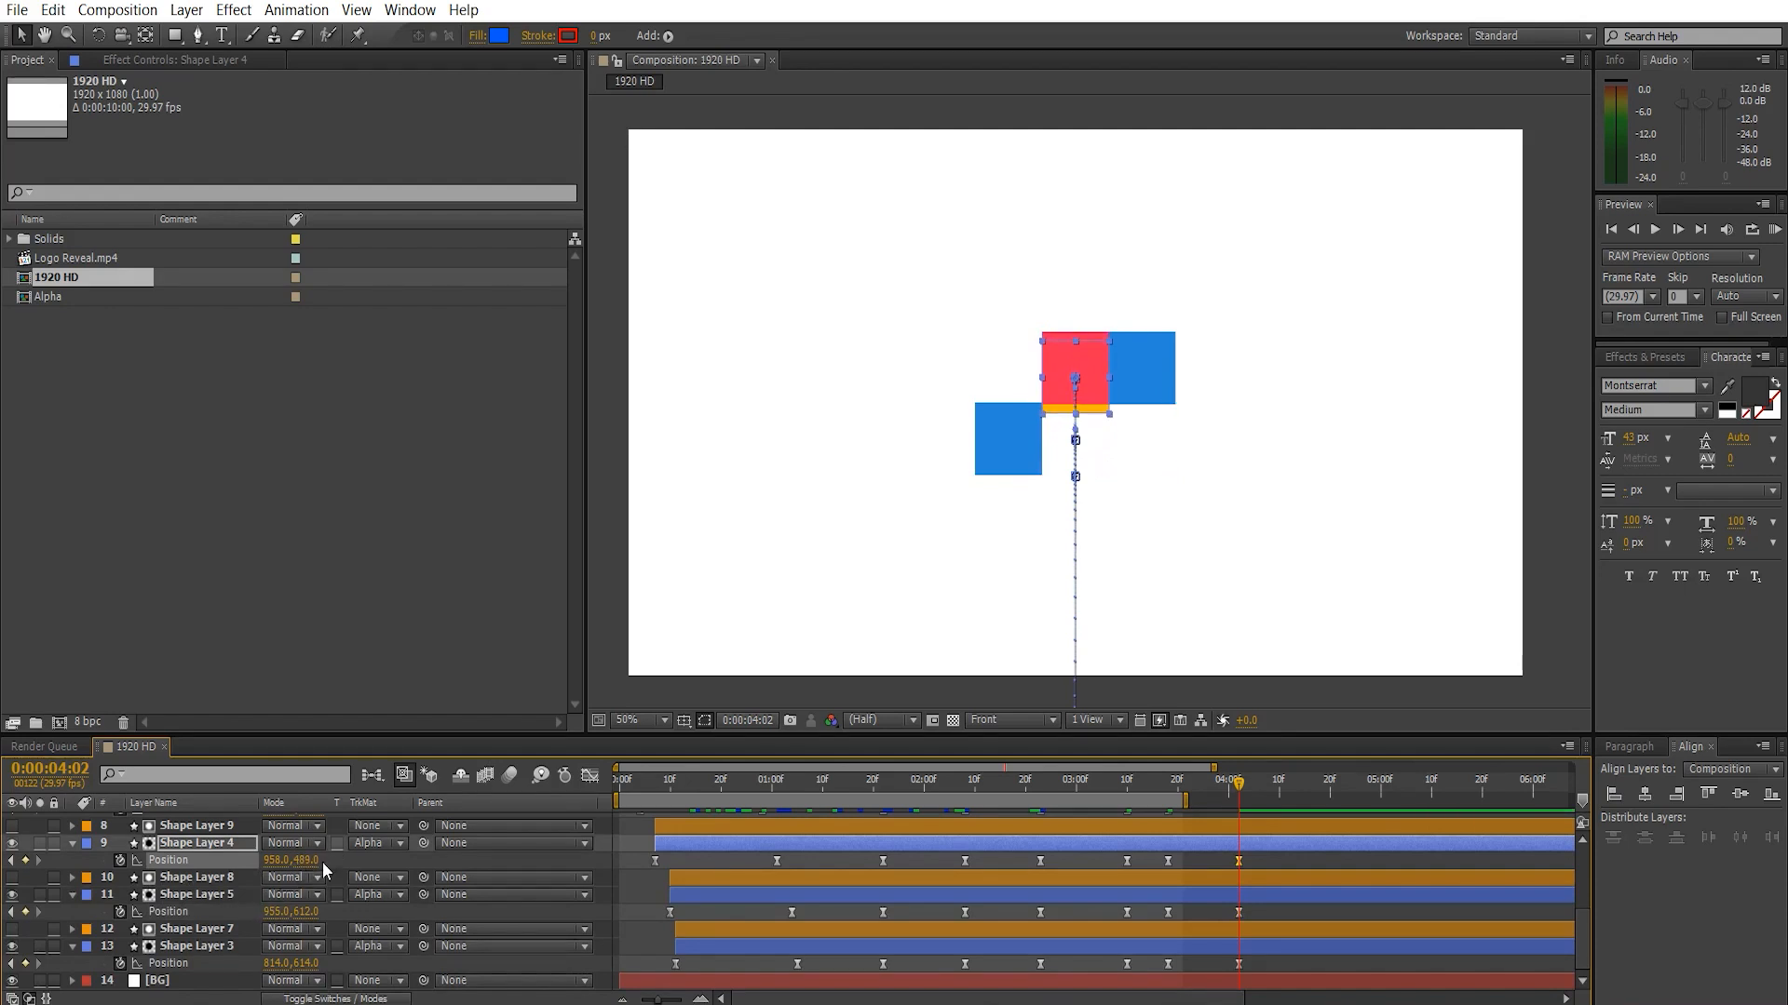
key("ctrl+z")
- At 0:00:04:02, set Shape Layer 1's Position to 958, 621, Shape Layer 2's to 951, 472 and Shape Layer 6's to 967, 612
scroll(322, 886, "up", 3)
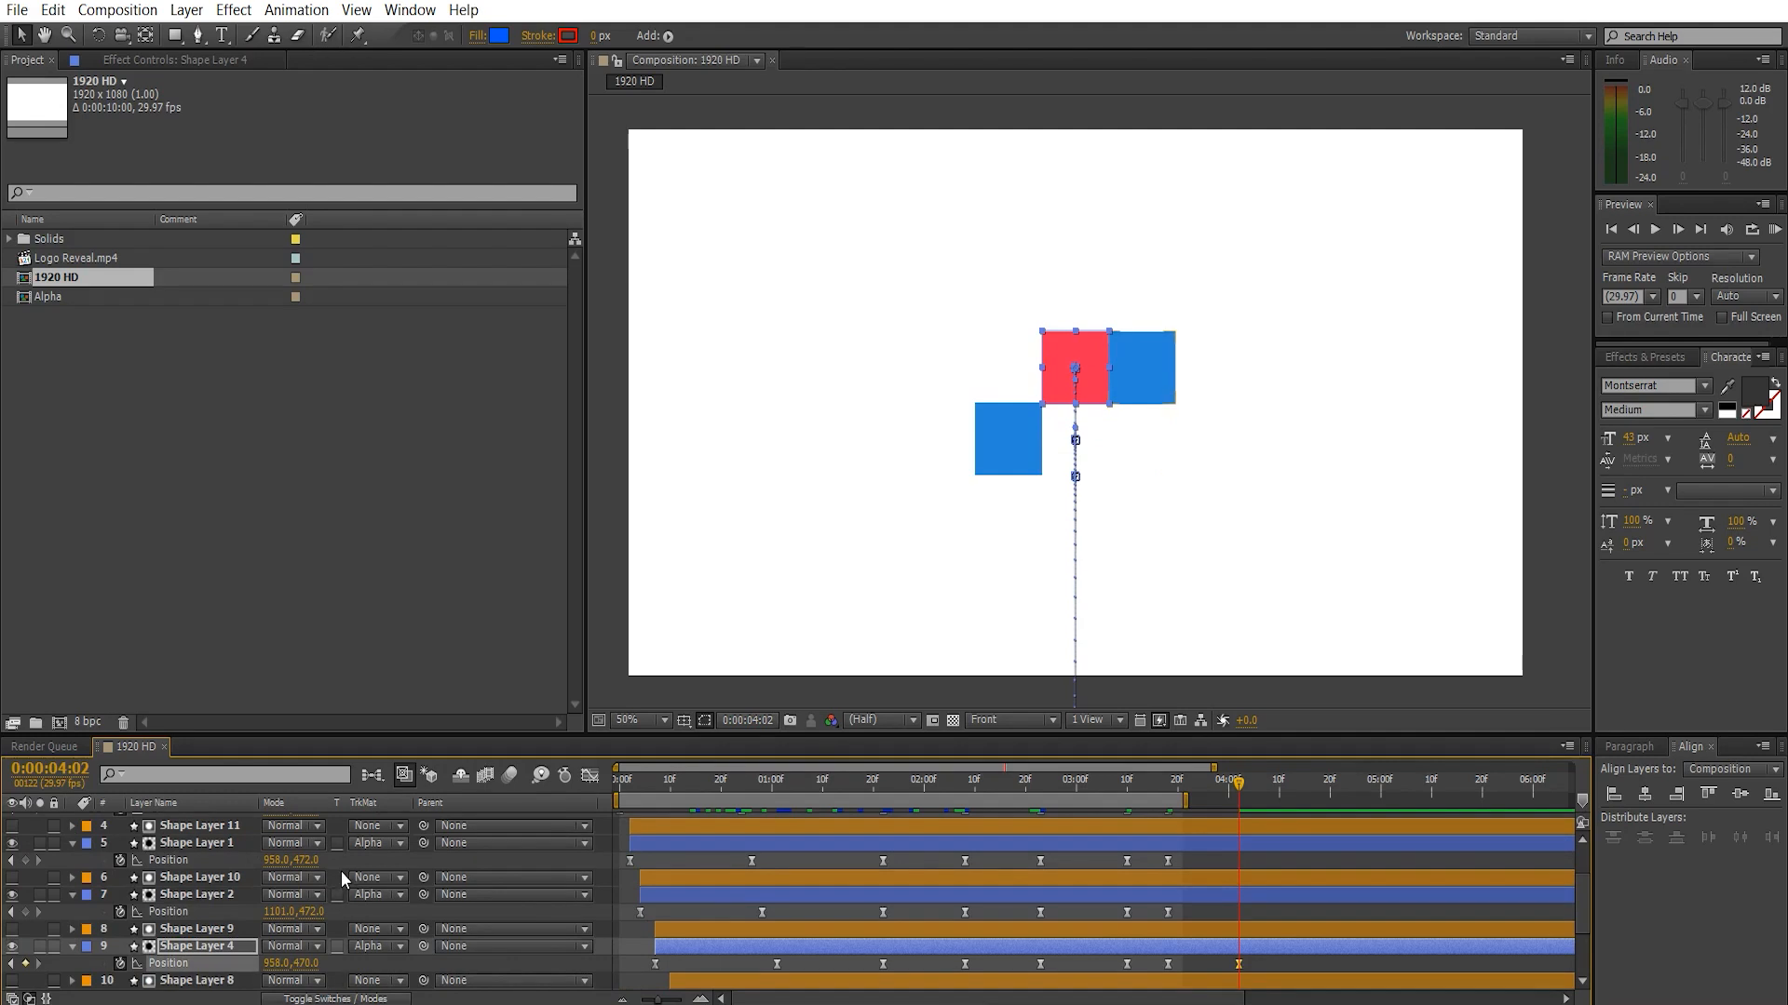
left_click_drag(308, 860, 457, 856)
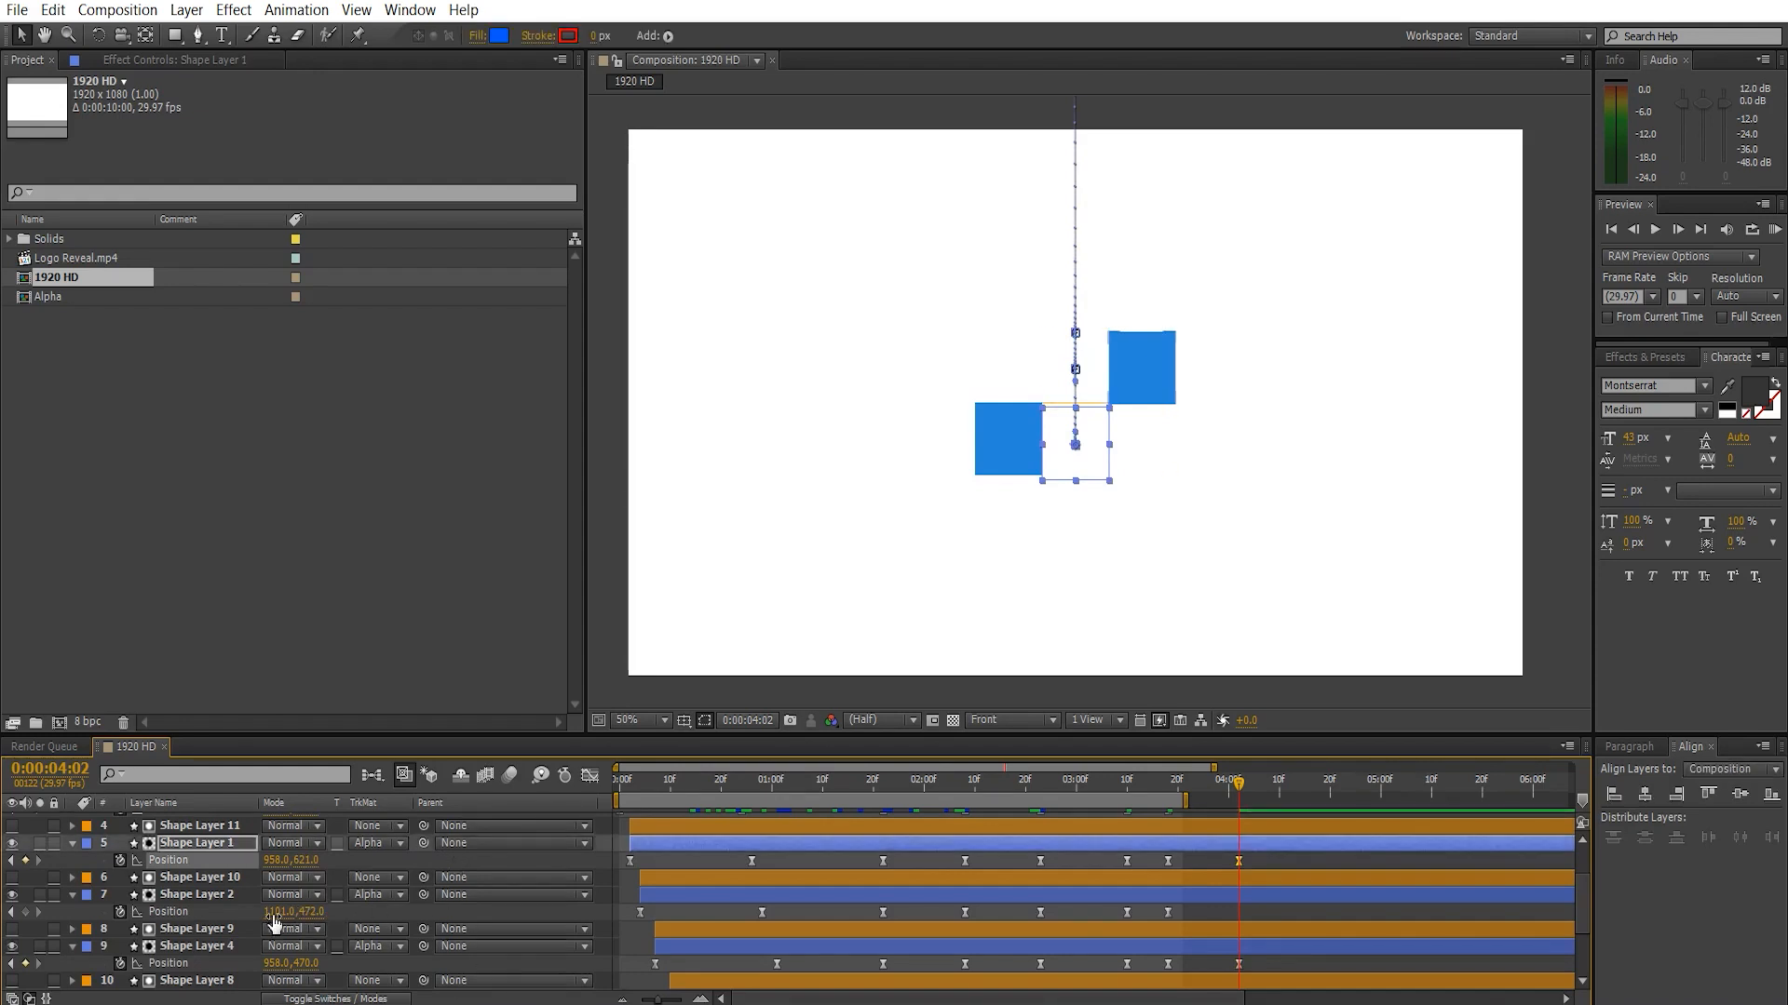
left_click_drag(275, 912, 138, 919)
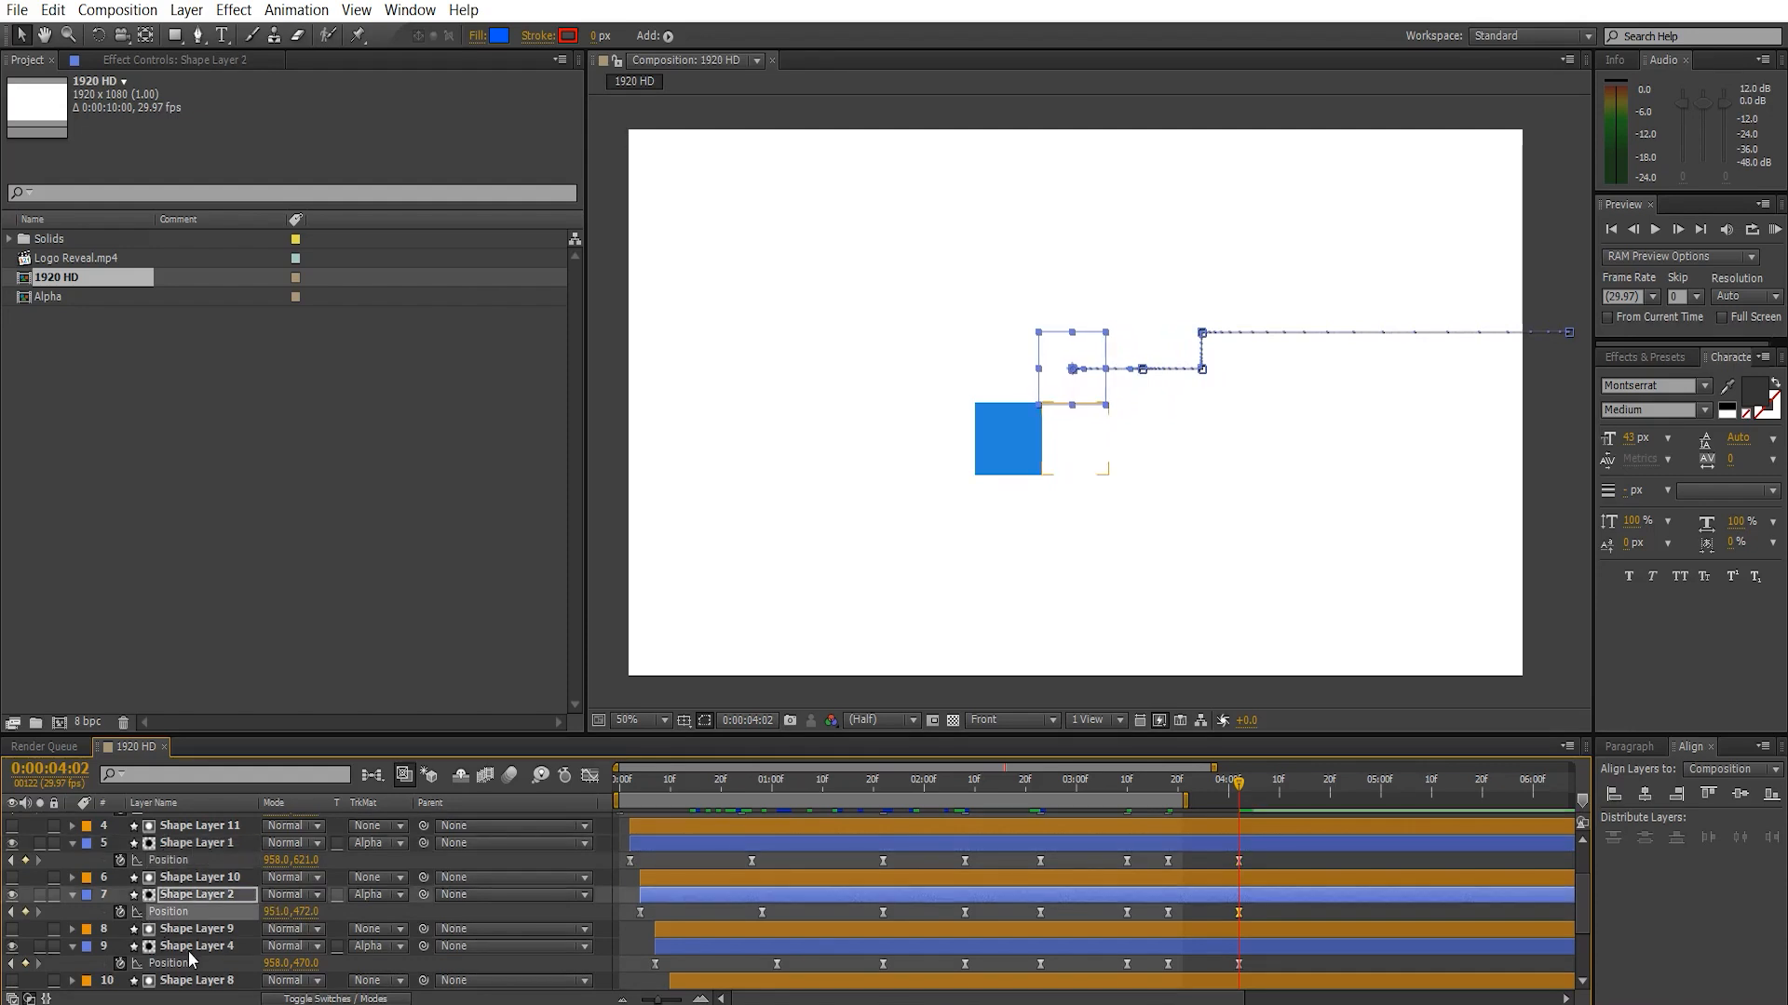
left_click(1013, 440)
scroll(320, 936, "up", 2)
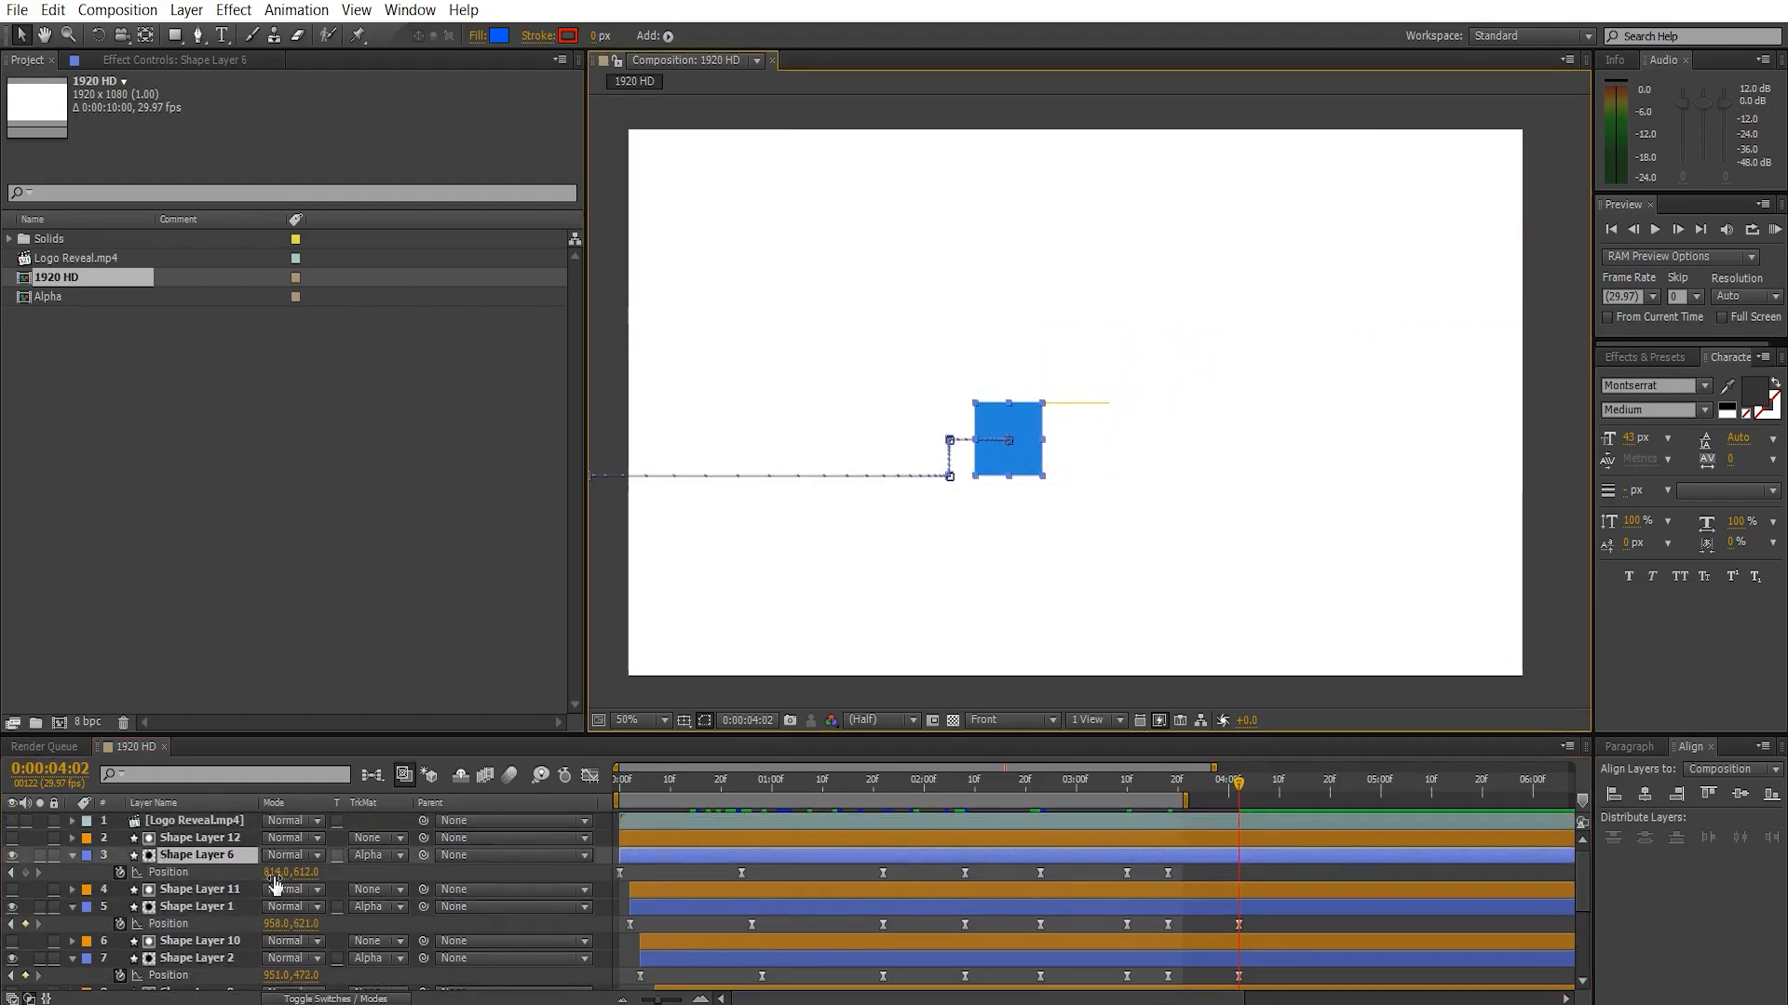
left_click_drag(279, 874, 422, 880)
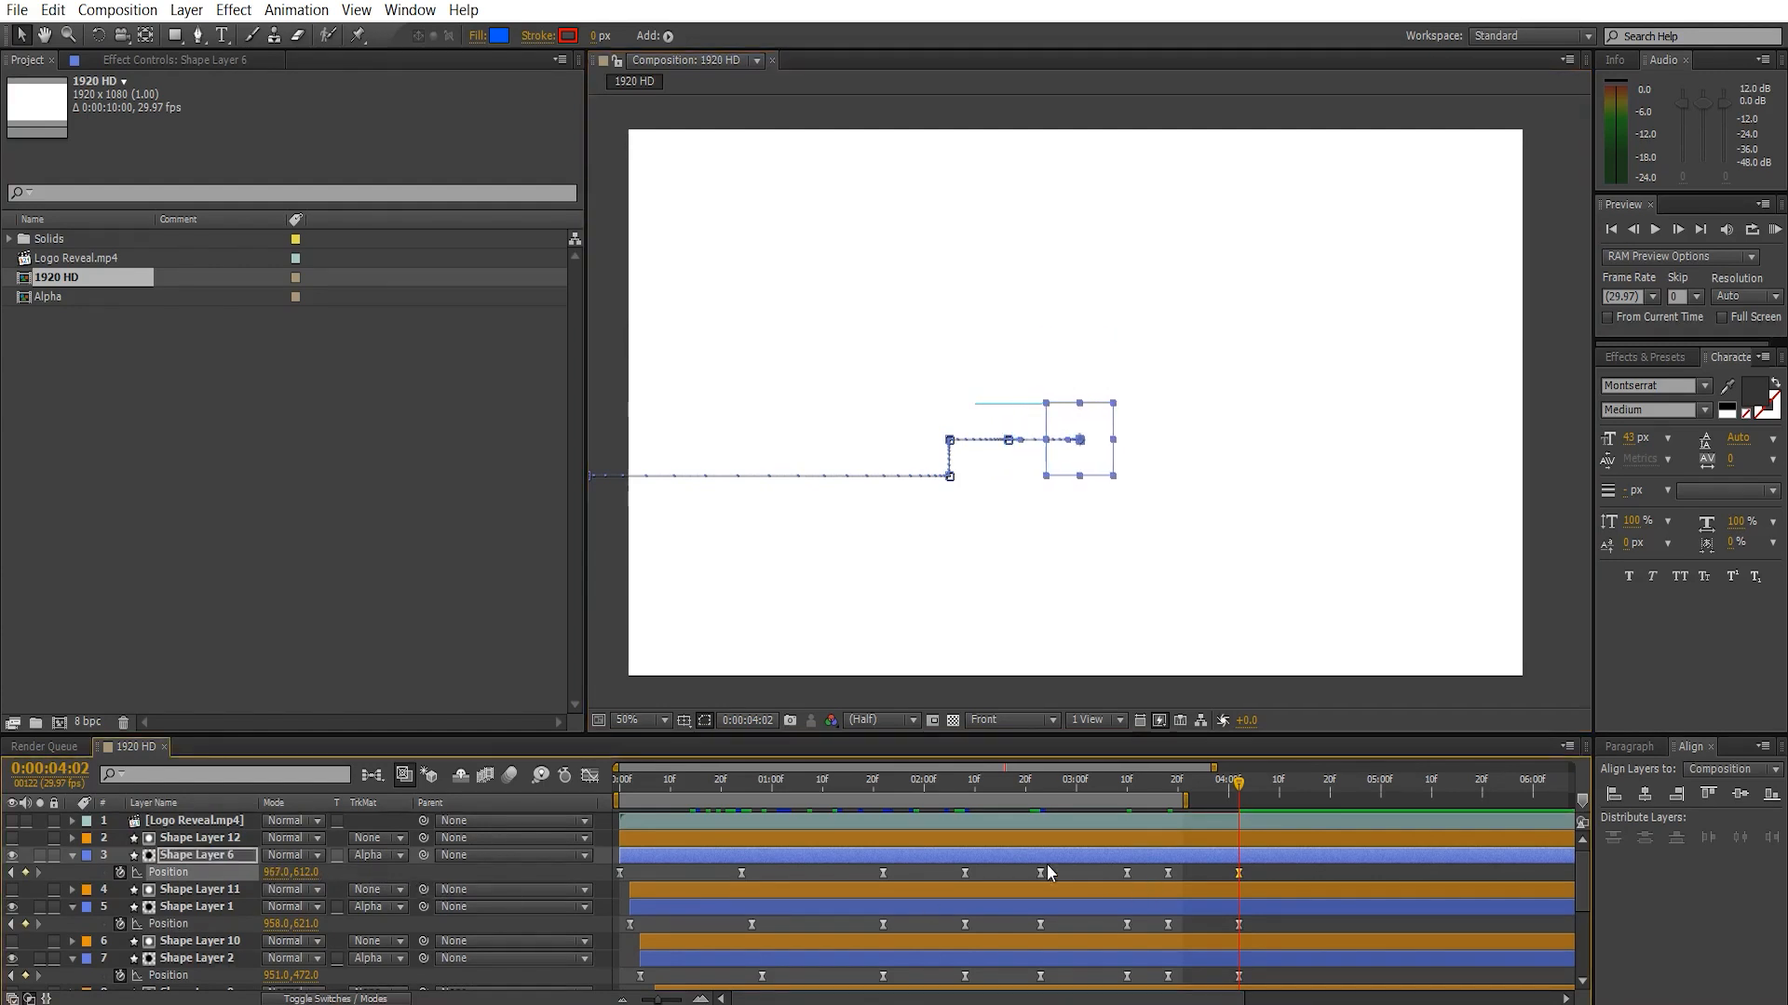
left_click(603, 877)
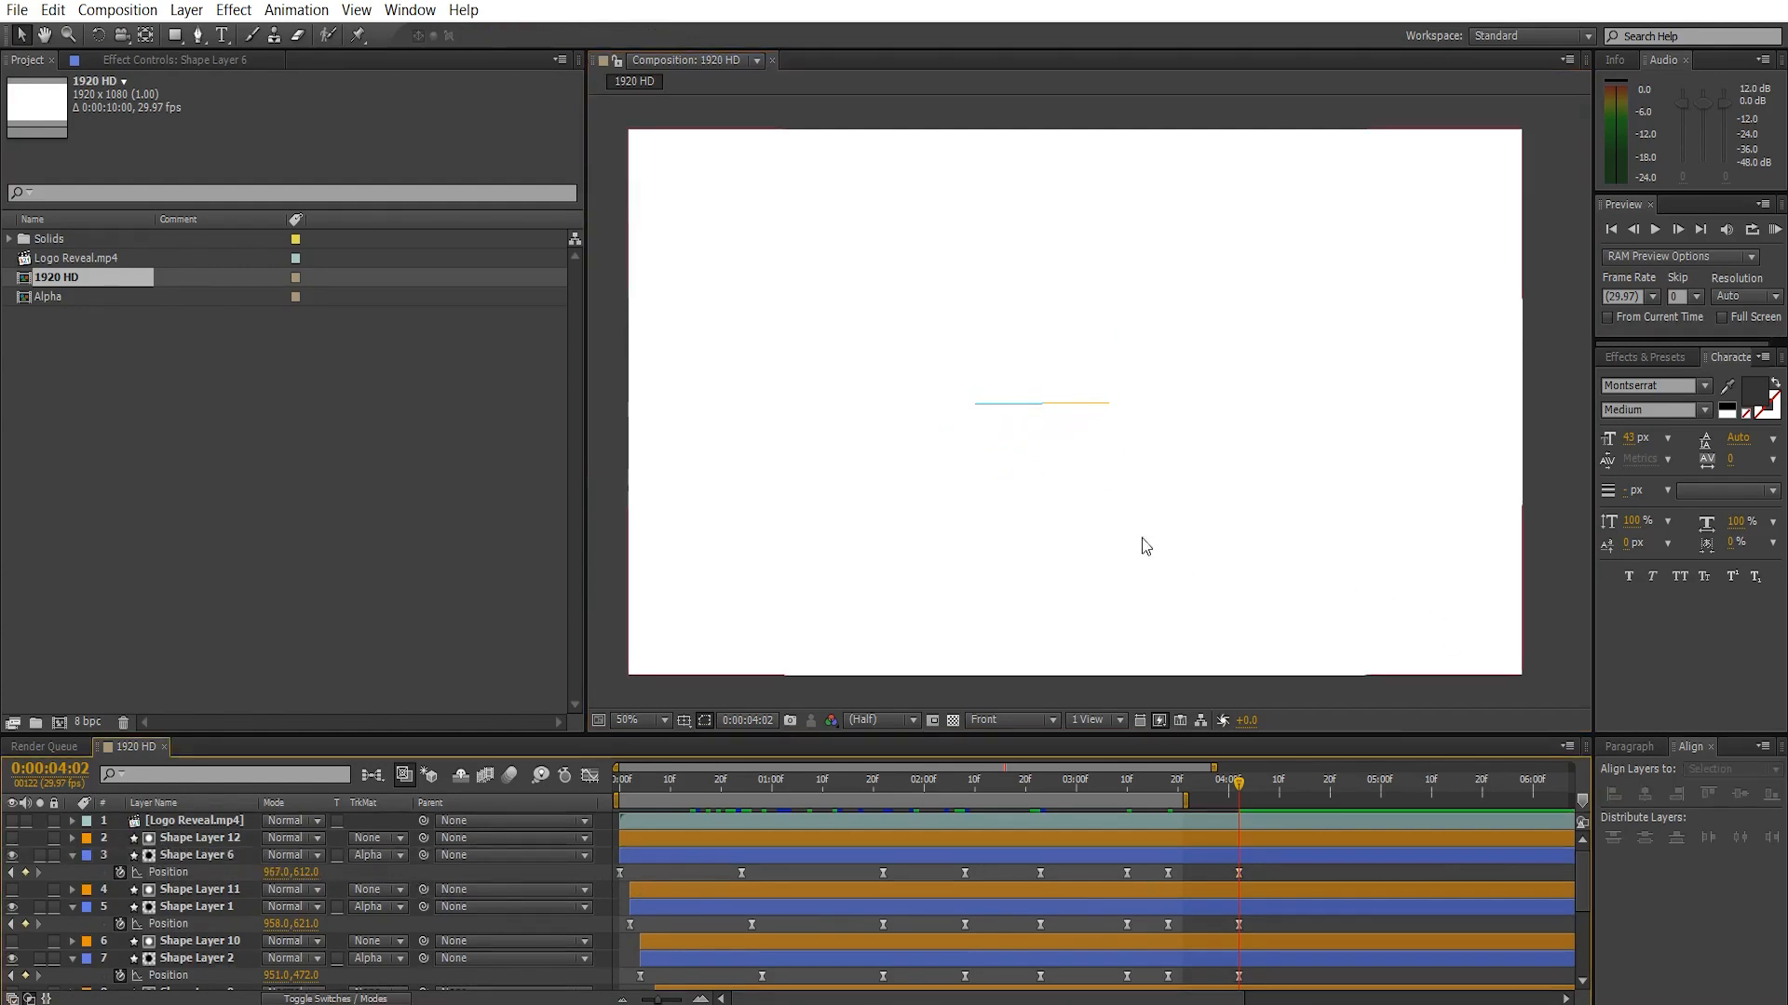
- Examine the leftover coloured lines up close and compare the layers' fill colors to identify the squares they belong to
scroll(1132, 534, "up", 2)
key("space")
left_click_drag(1154, 550, 1303, 452)
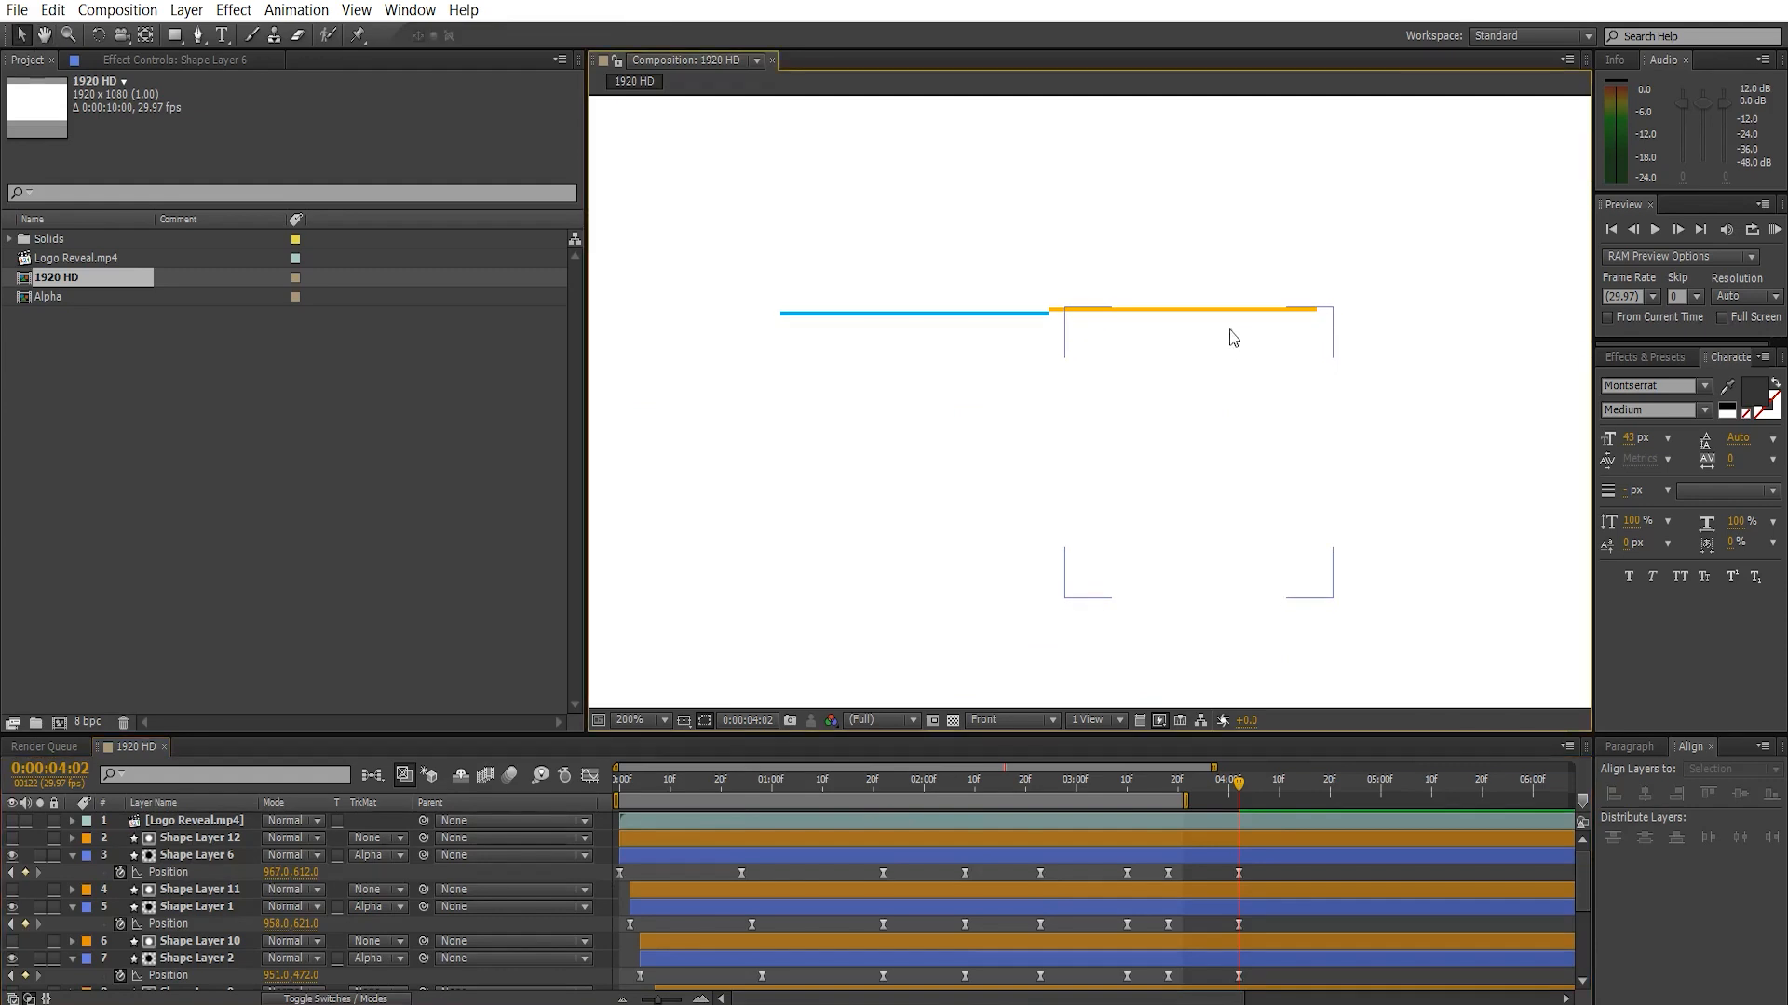
left_click(1217, 312)
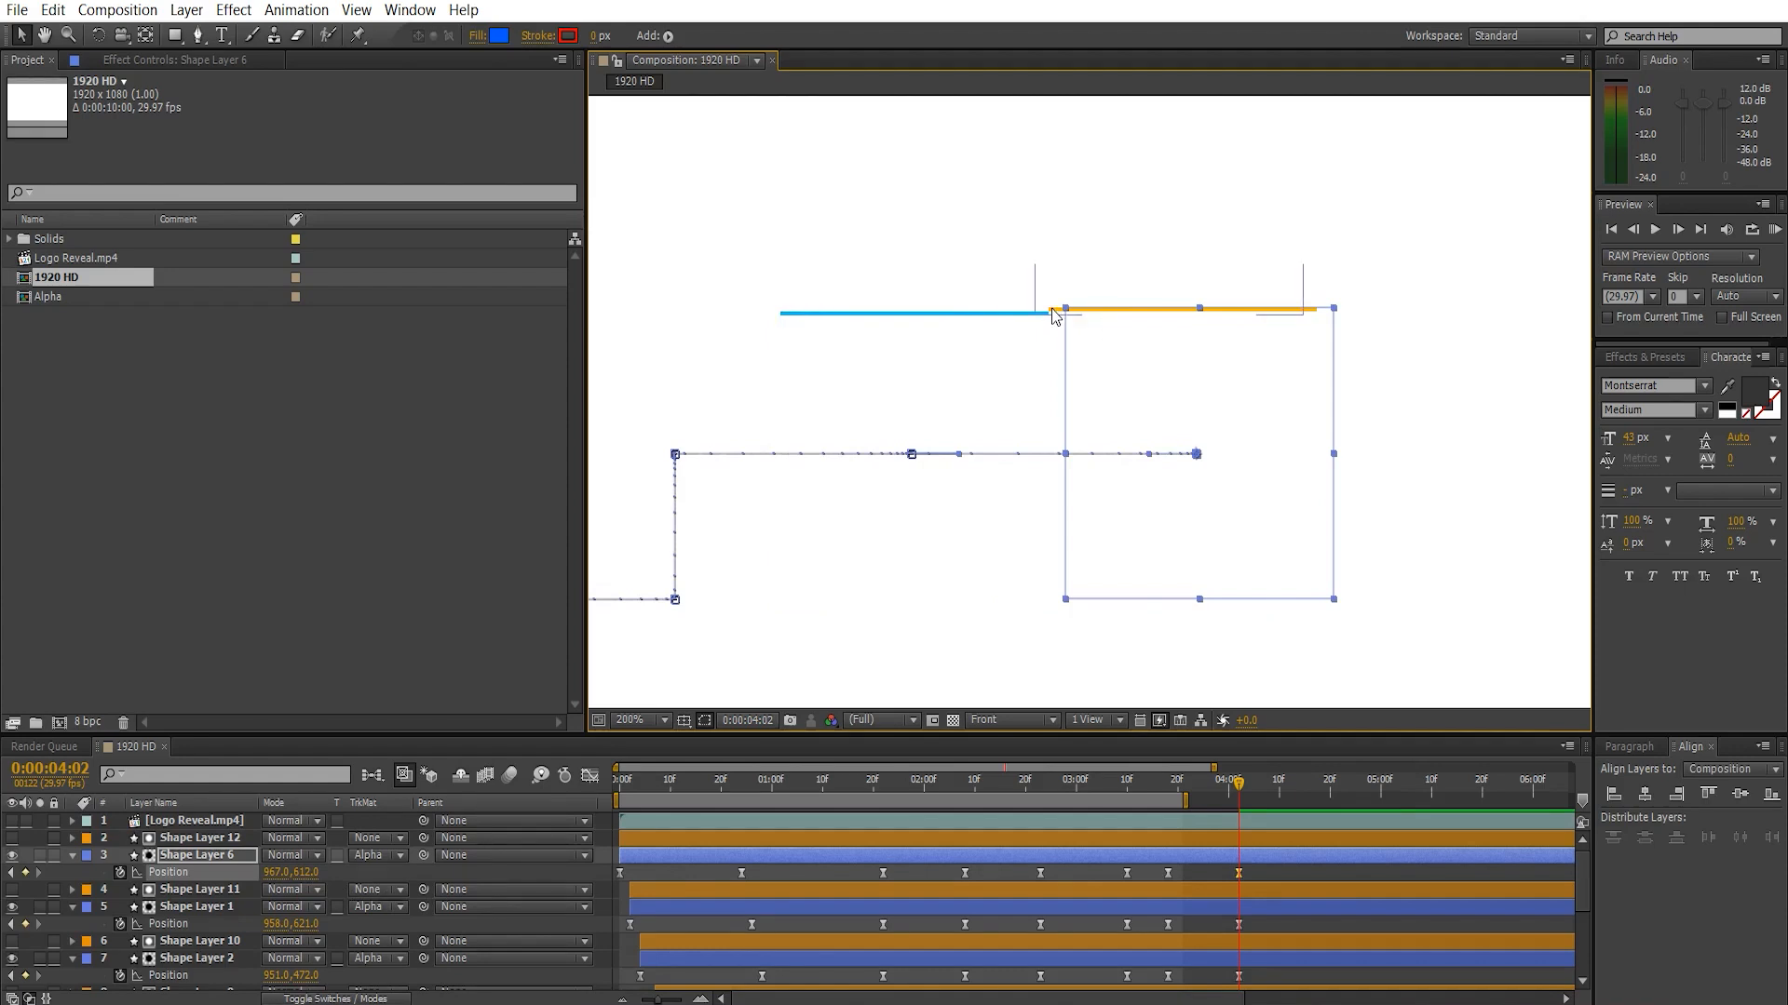
left_click(177, 60)
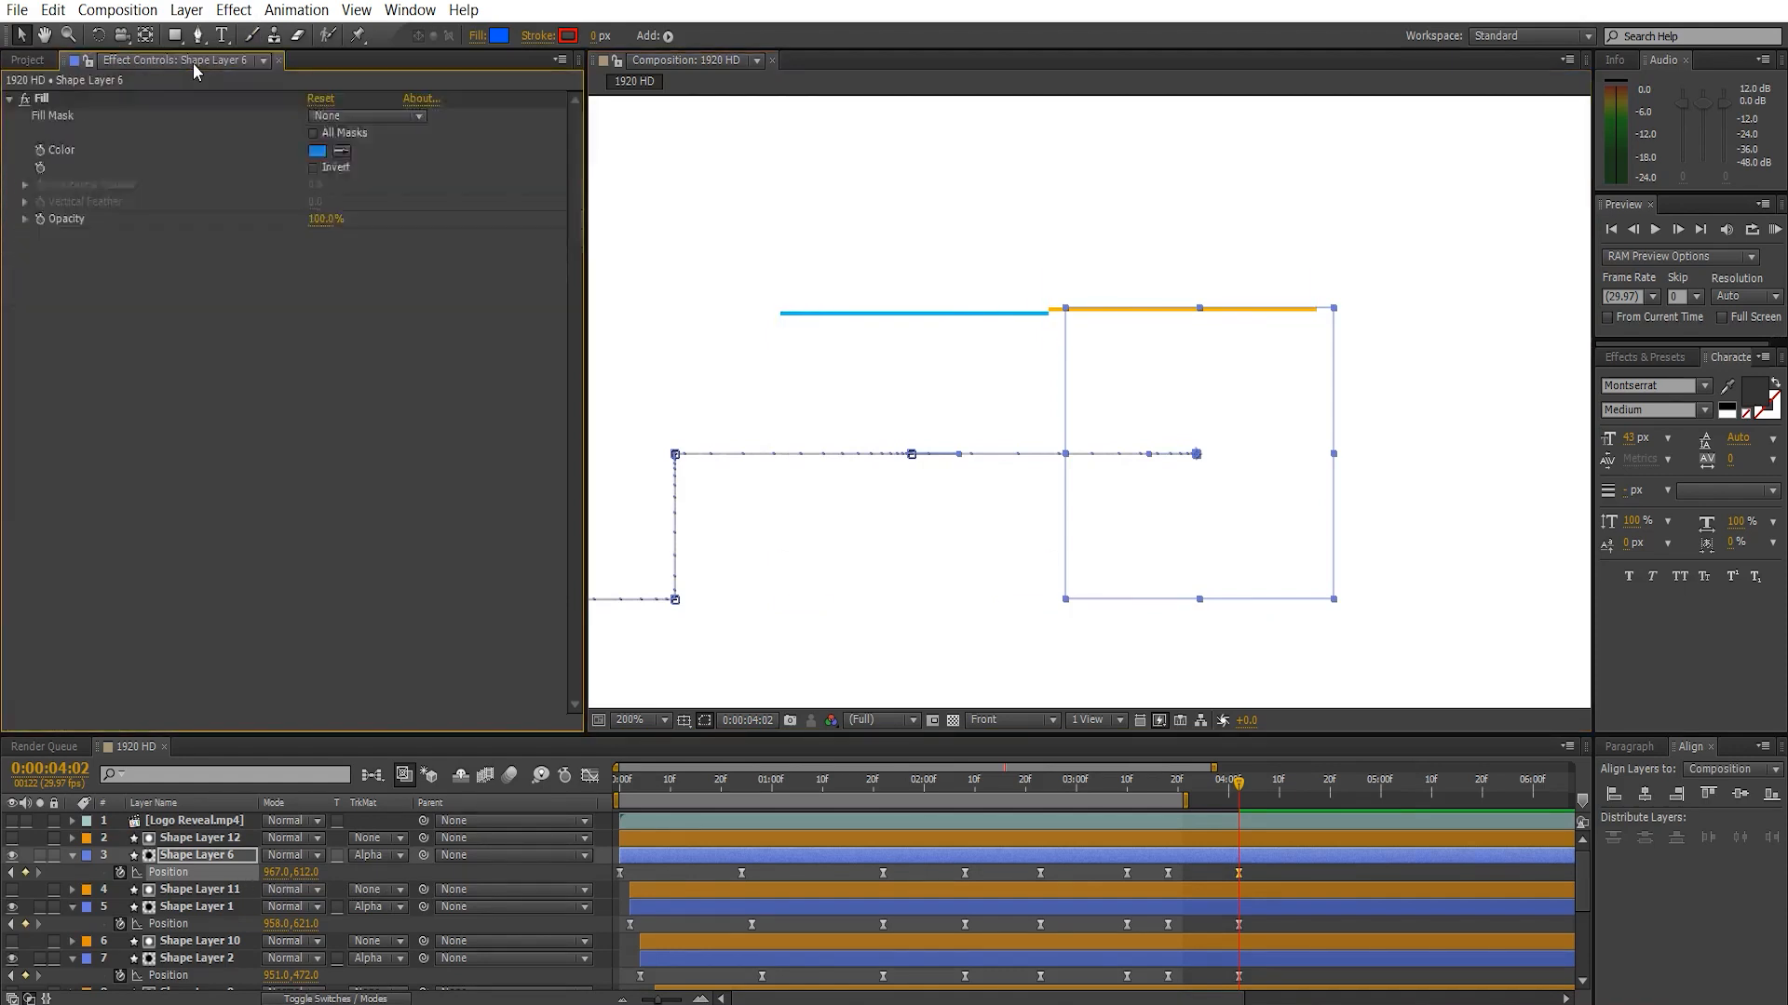
scroll(372, 894, "down", 3)
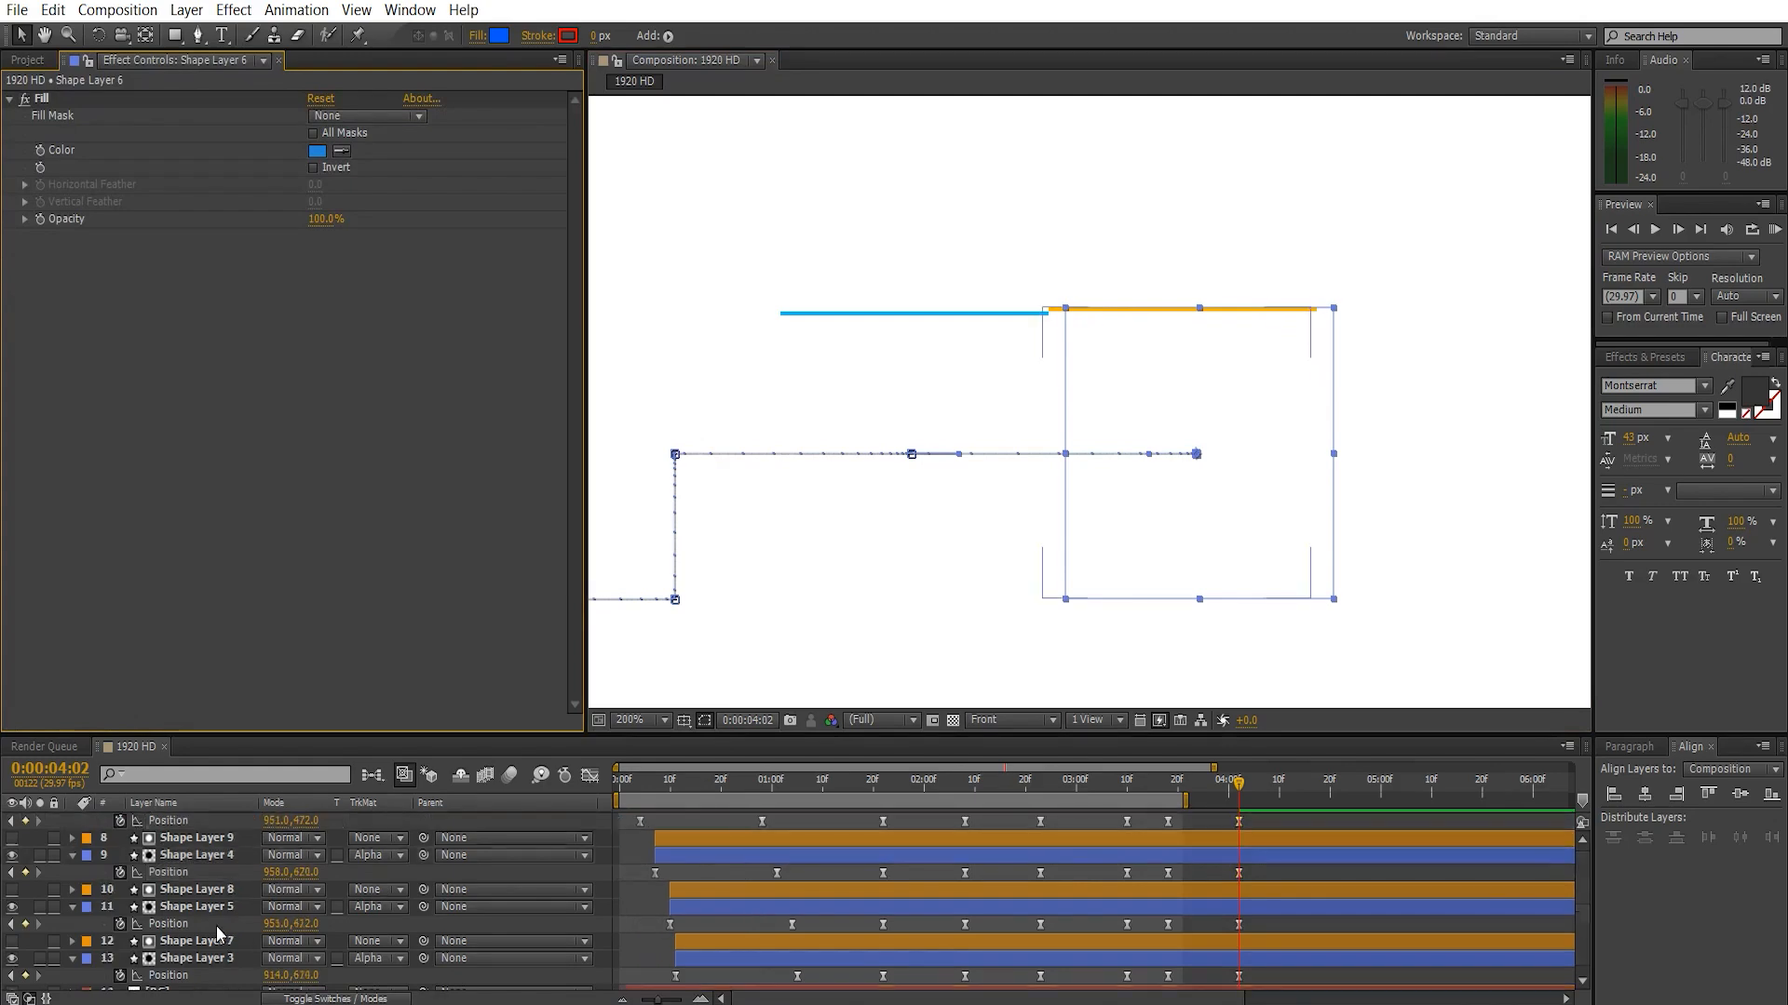
scroll(205, 955, "down", 1)
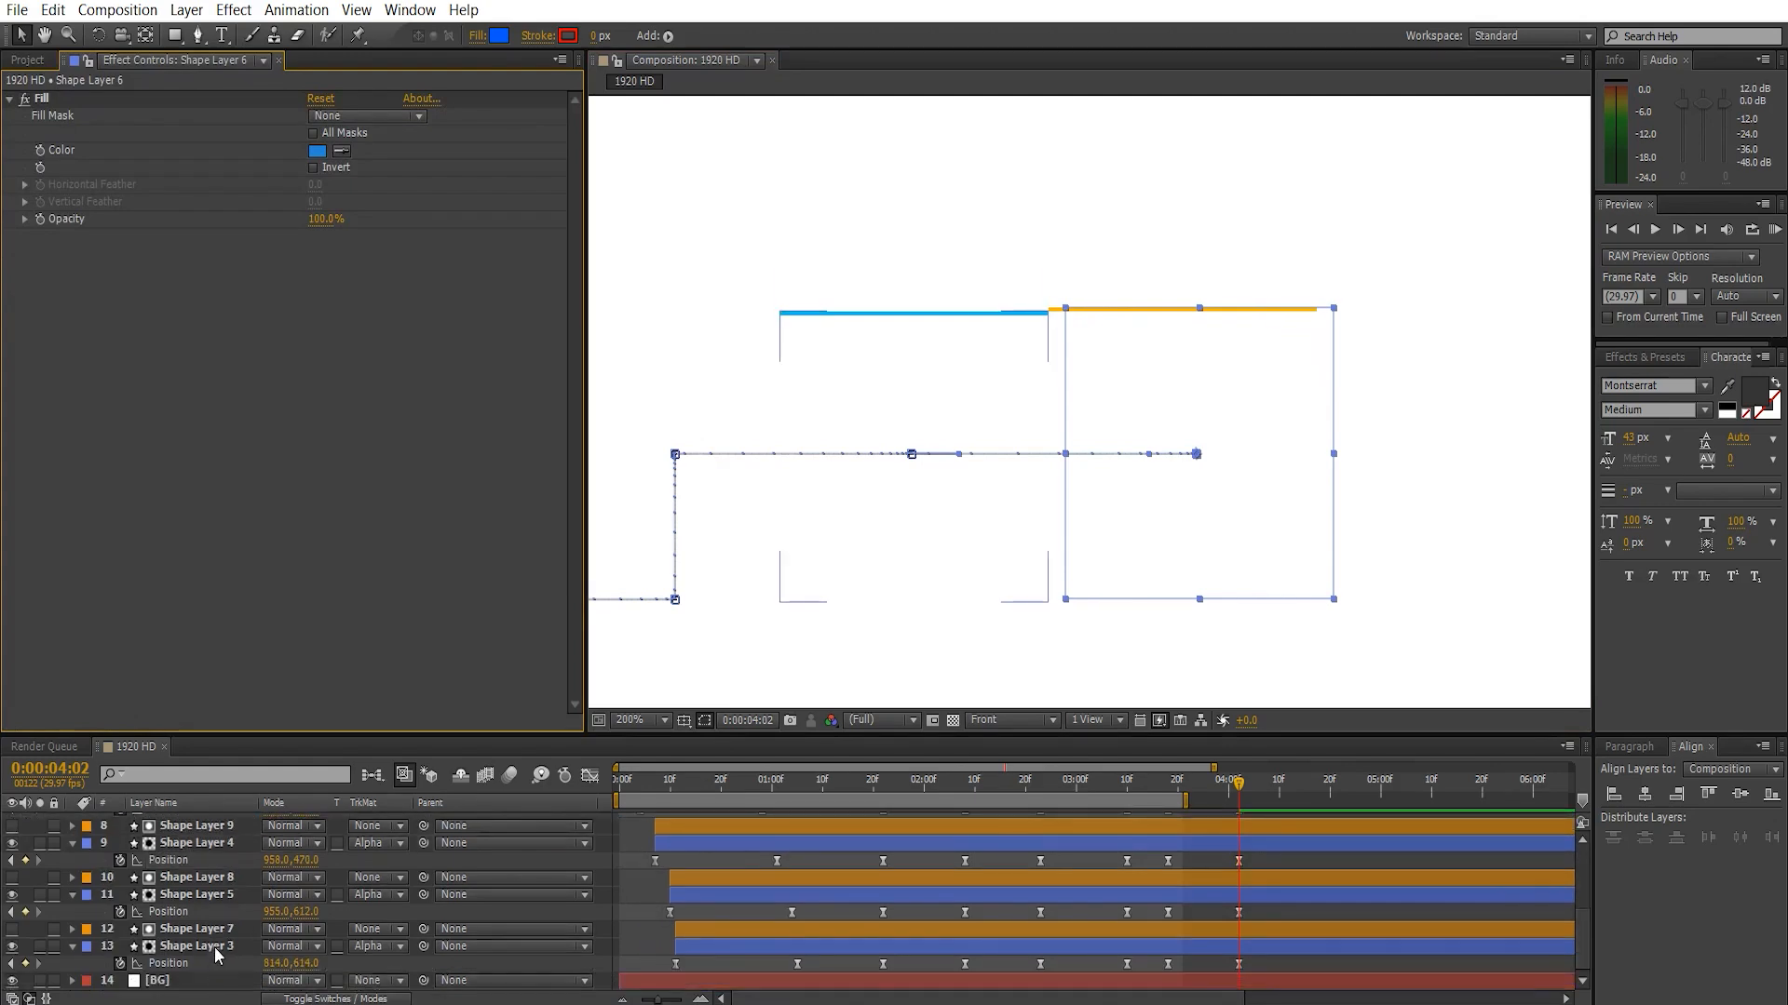
left_click(214, 947)
left_click(210, 895)
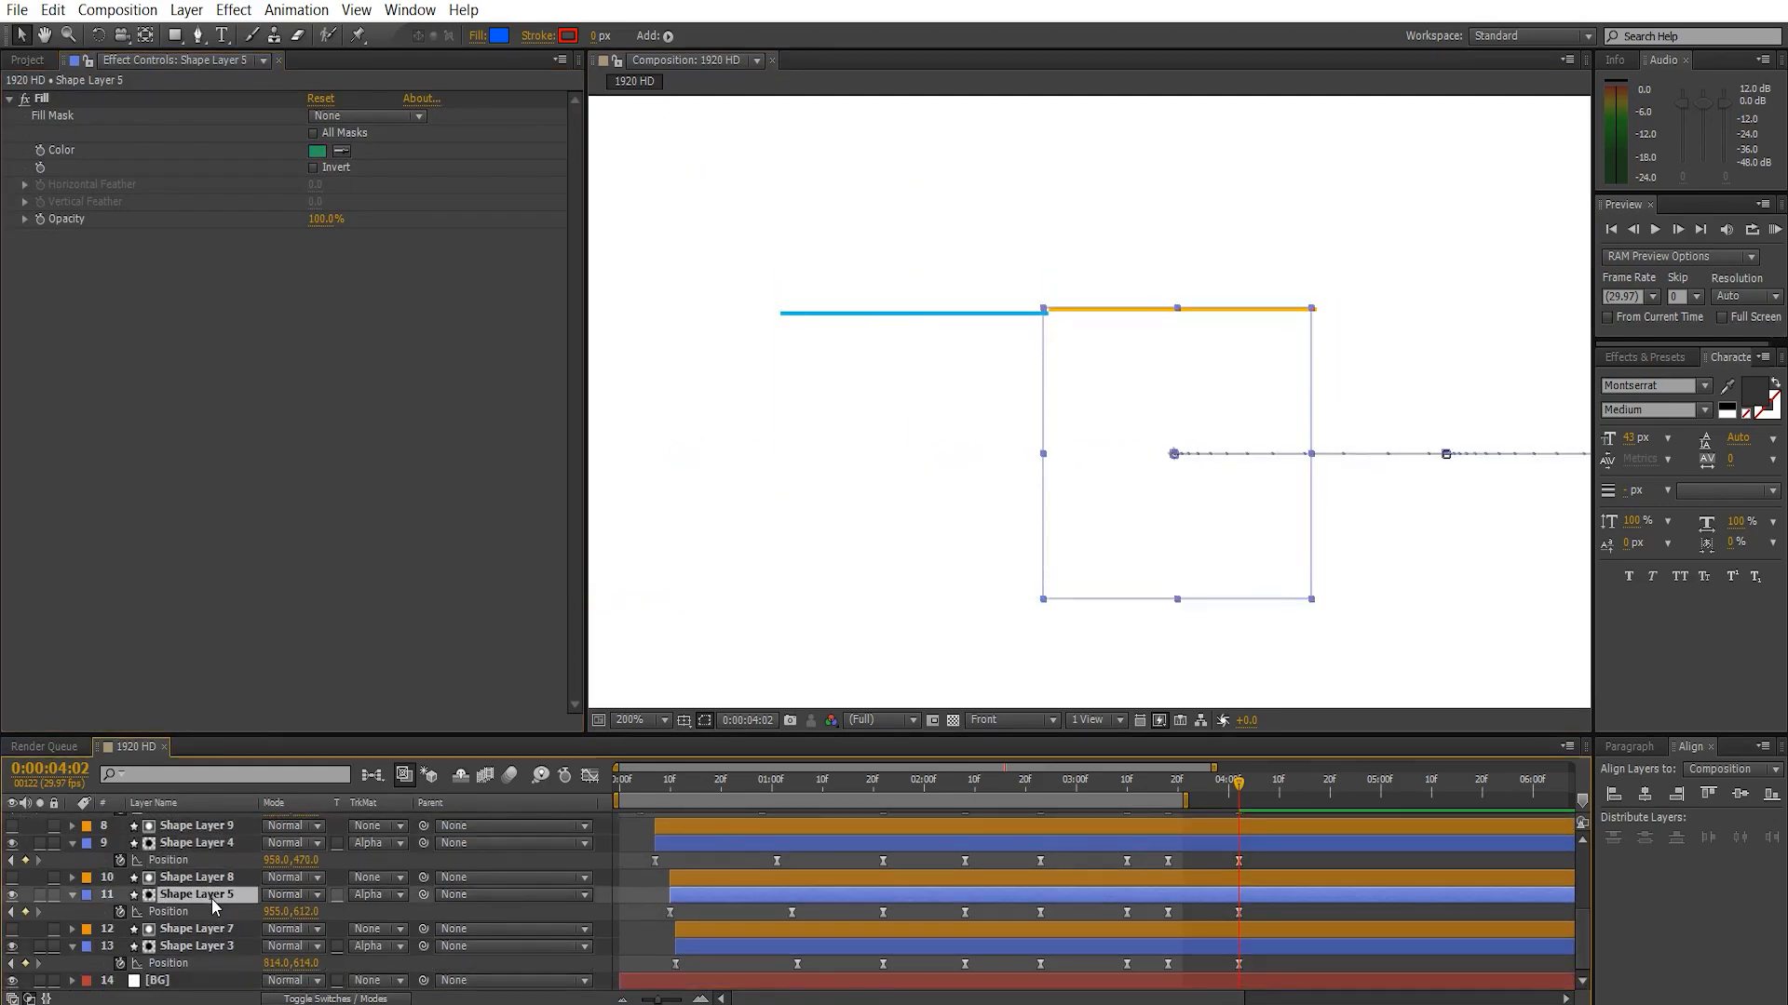
- Set the yellow square's (Shape Layer 4) Position to 958, 467 at 0:00:04:02 so it slides fully out of its matte
scroll(210, 900, "up", 3)
left_click(227, 897)
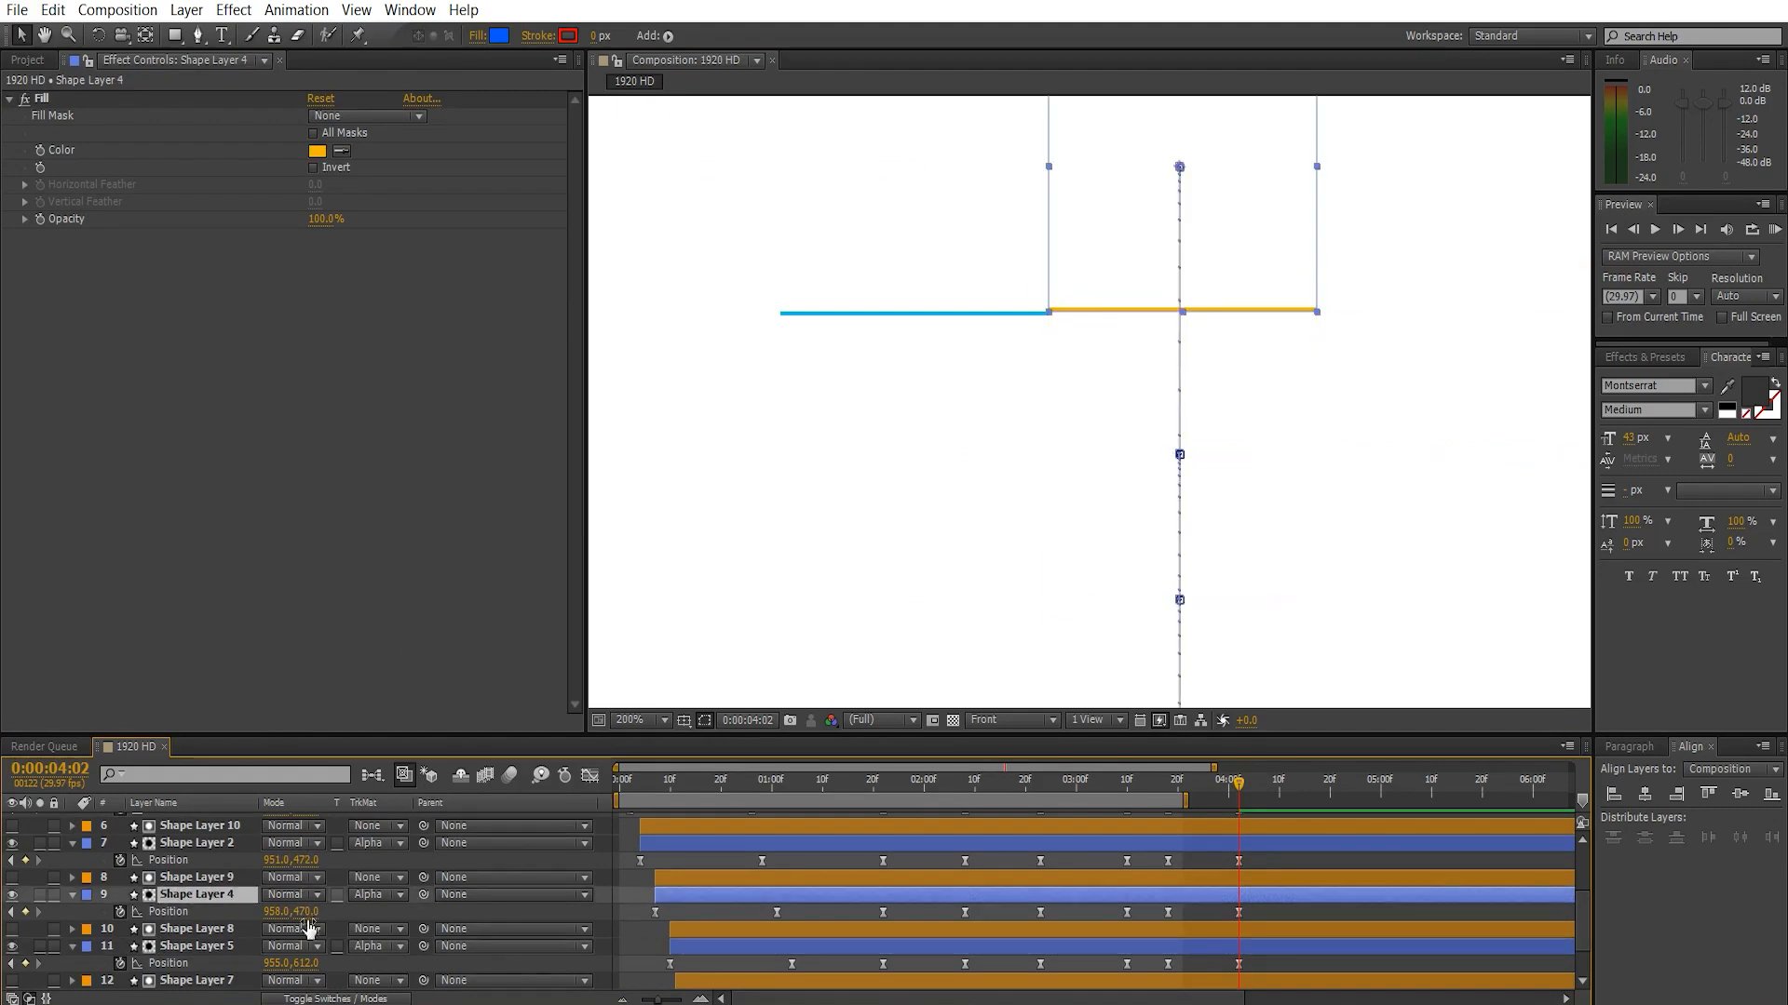
mouse_move(1238, 793)
left_mouse_down()
mouse_move(1187, 792)
mouse_move(1238, 793)
left_mouse_up()
left_click(312, 911)
left_click_drag(312, 911, 313, 917)
- Set the light blue square's (Shape Layer 3) Position to 814, 625 at 0:00:04:02 so it slides fully out of its matte
left_click(882, 330)
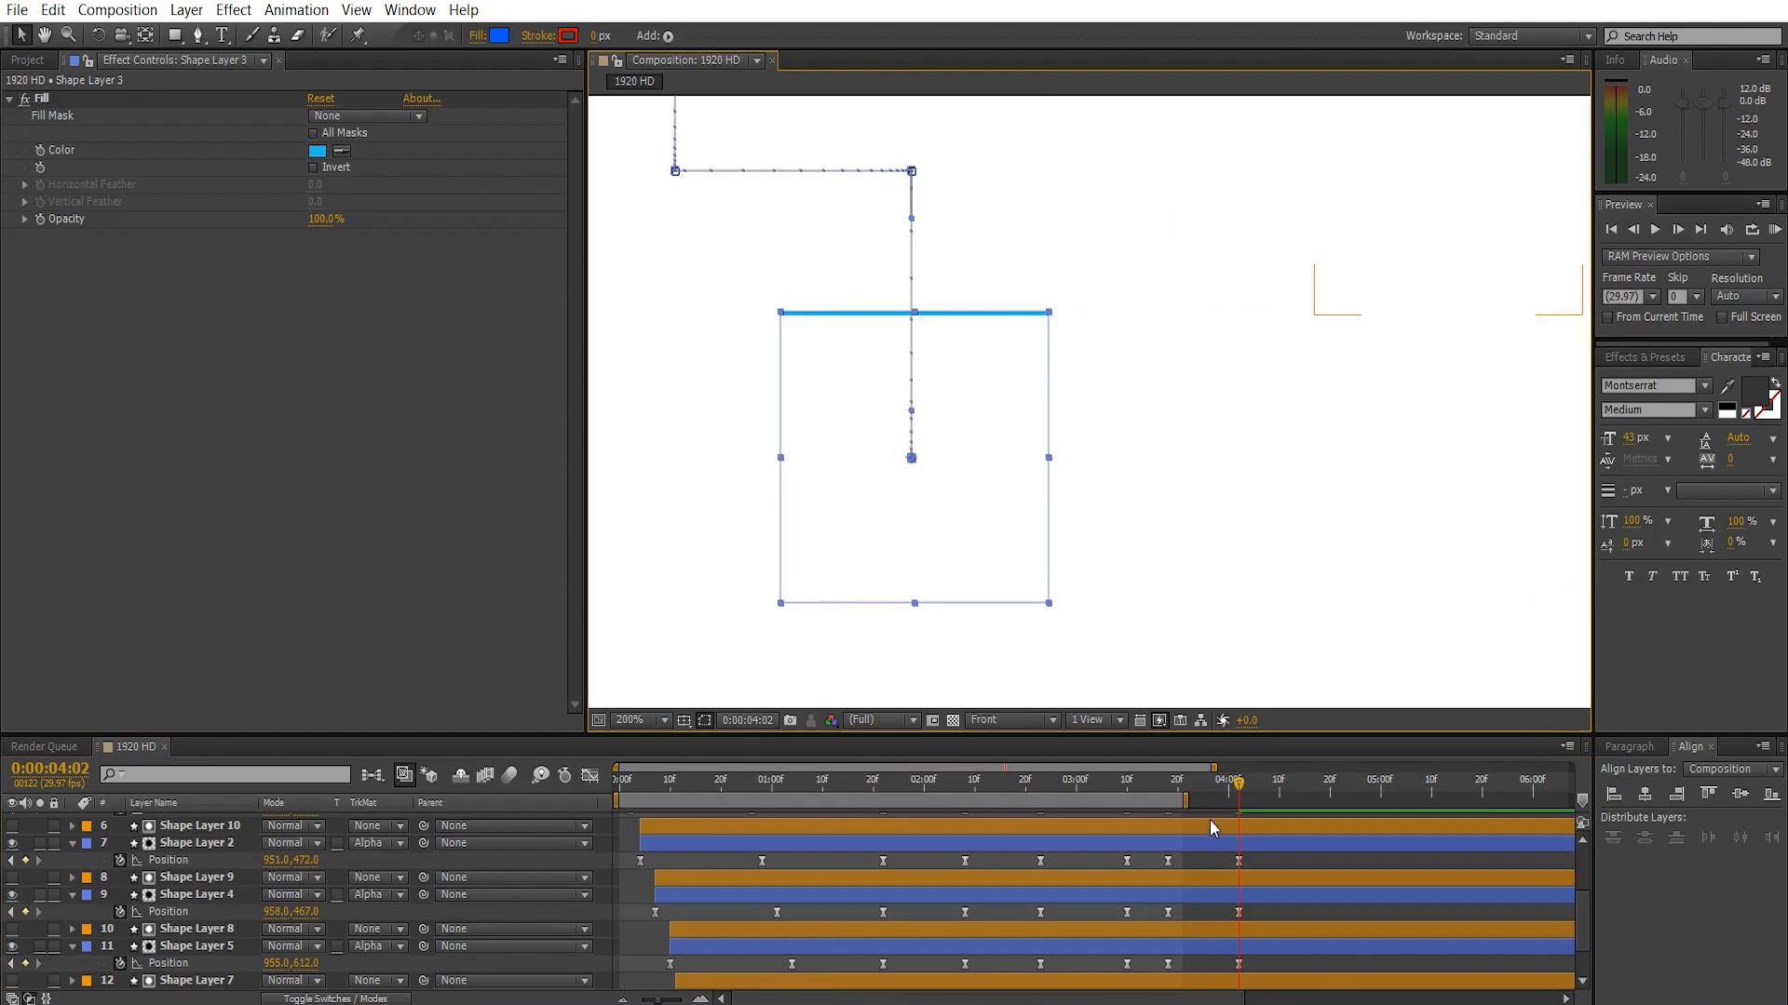
left_click(1203, 790)
left_click_drag(1201, 790, 1239, 795)
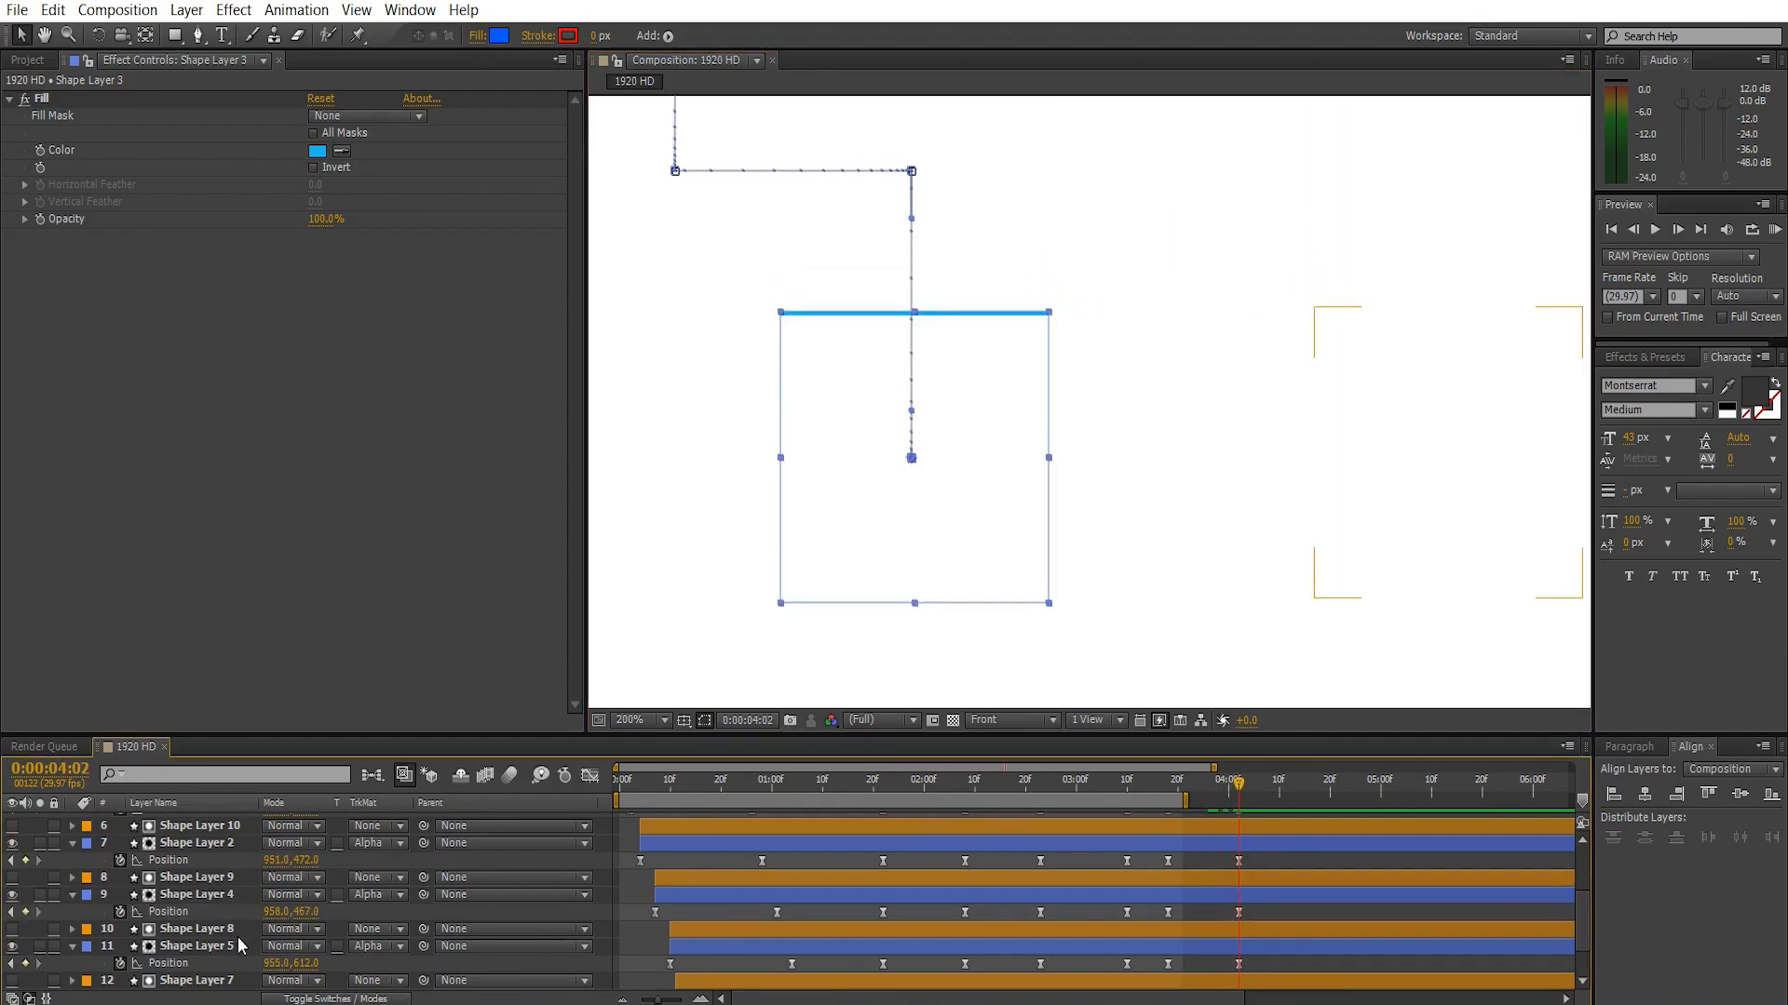
scroll(238, 937, "up", 3)
scroll(237, 936, "down", 4)
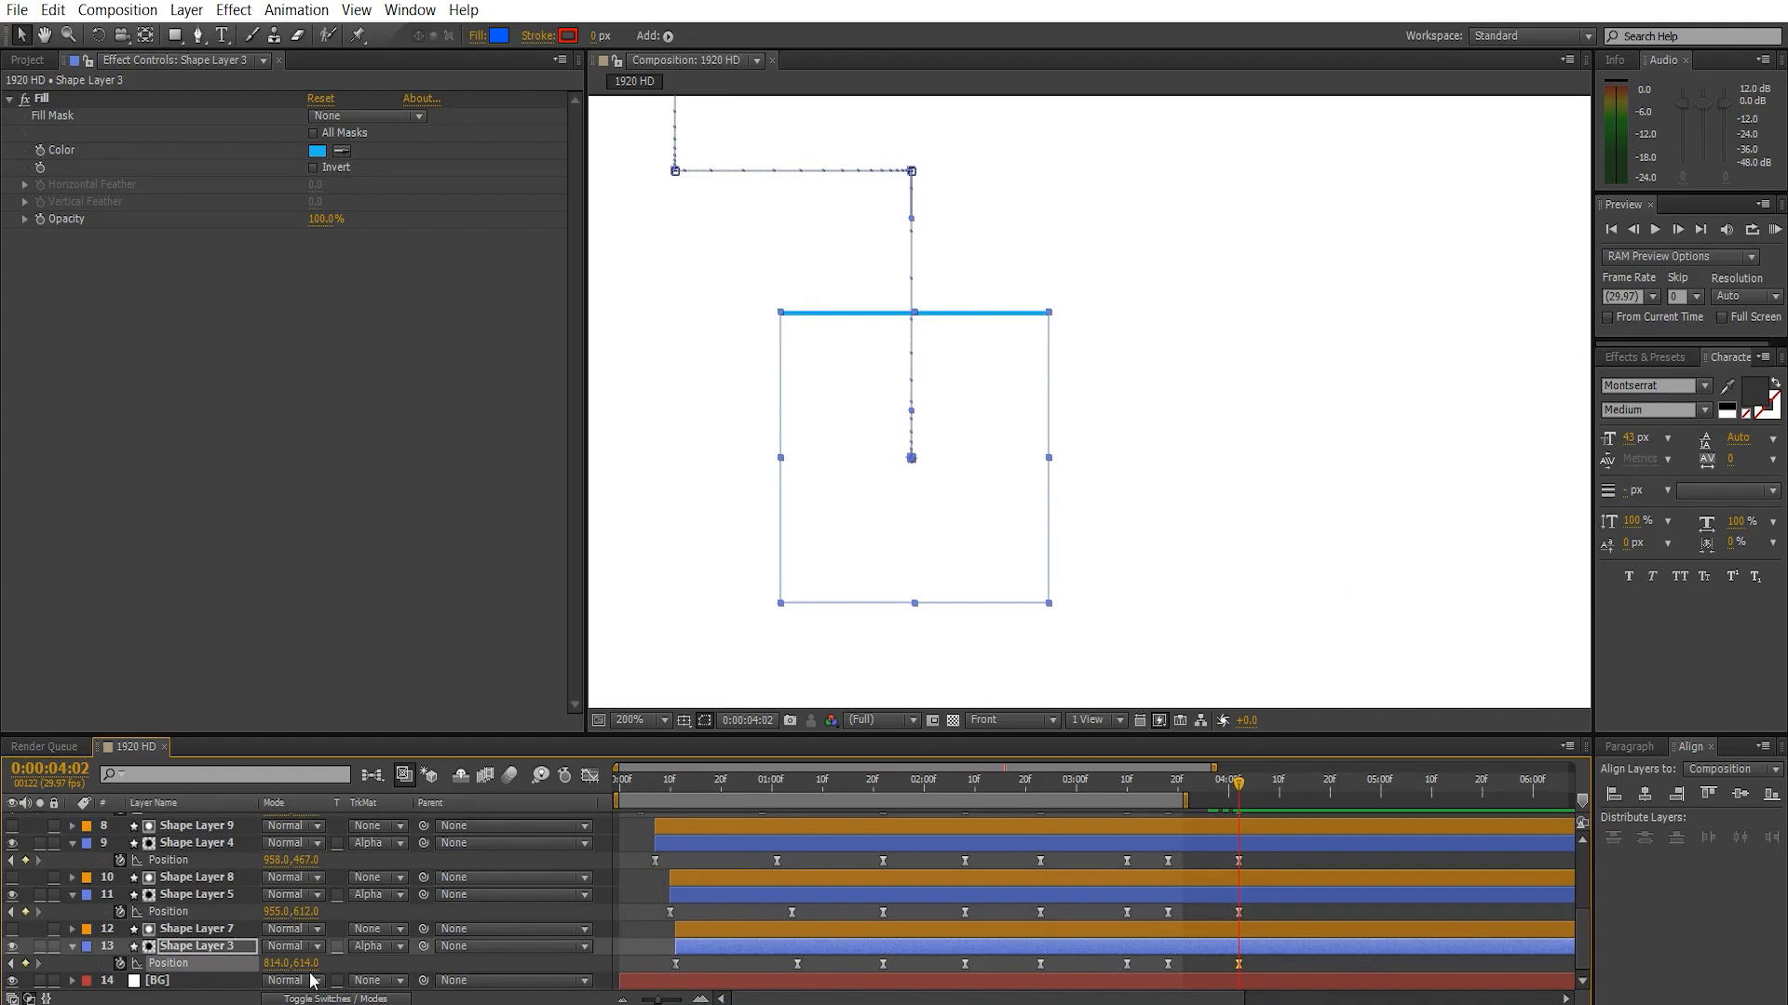
left_click_drag(314, 969, 325, 964)
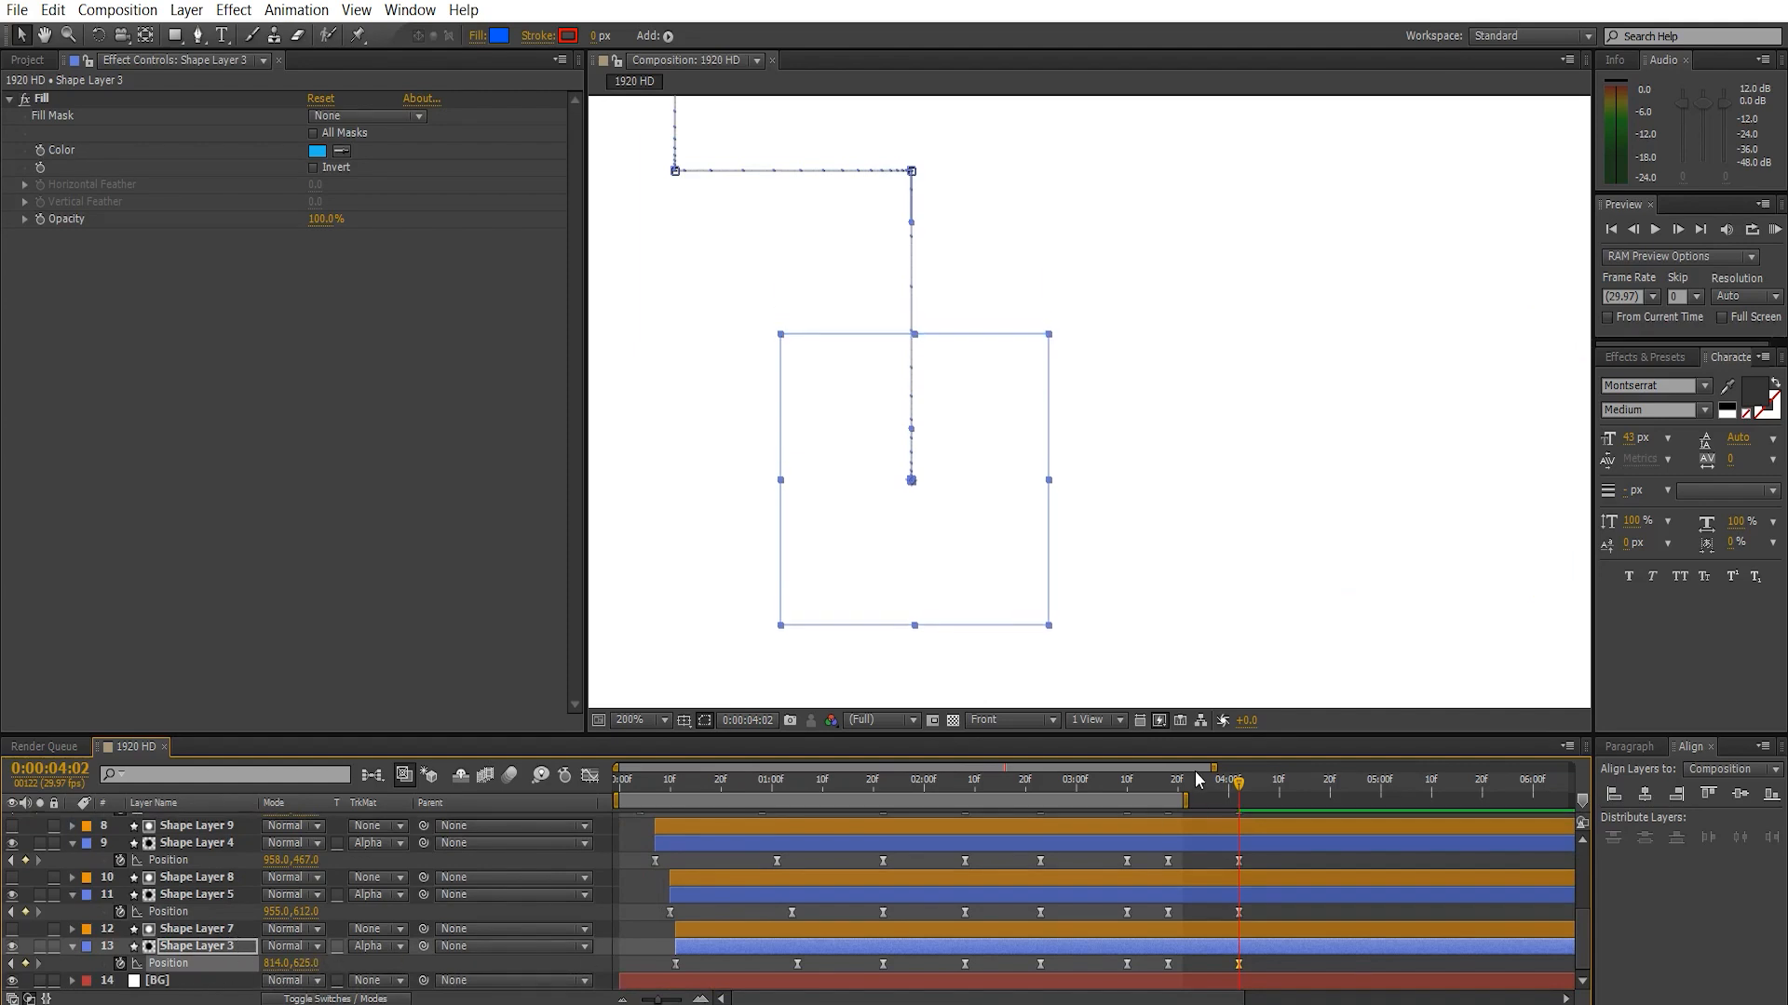
- Select the Position keyframes of all six squares at 0:00:03:18 and 0:00:04:02 and reshape their speed graph so the speed peaks slightly later
left_click_drag(1156, 782, 1225, 808)
scroll(1265, 930, "up", 5)
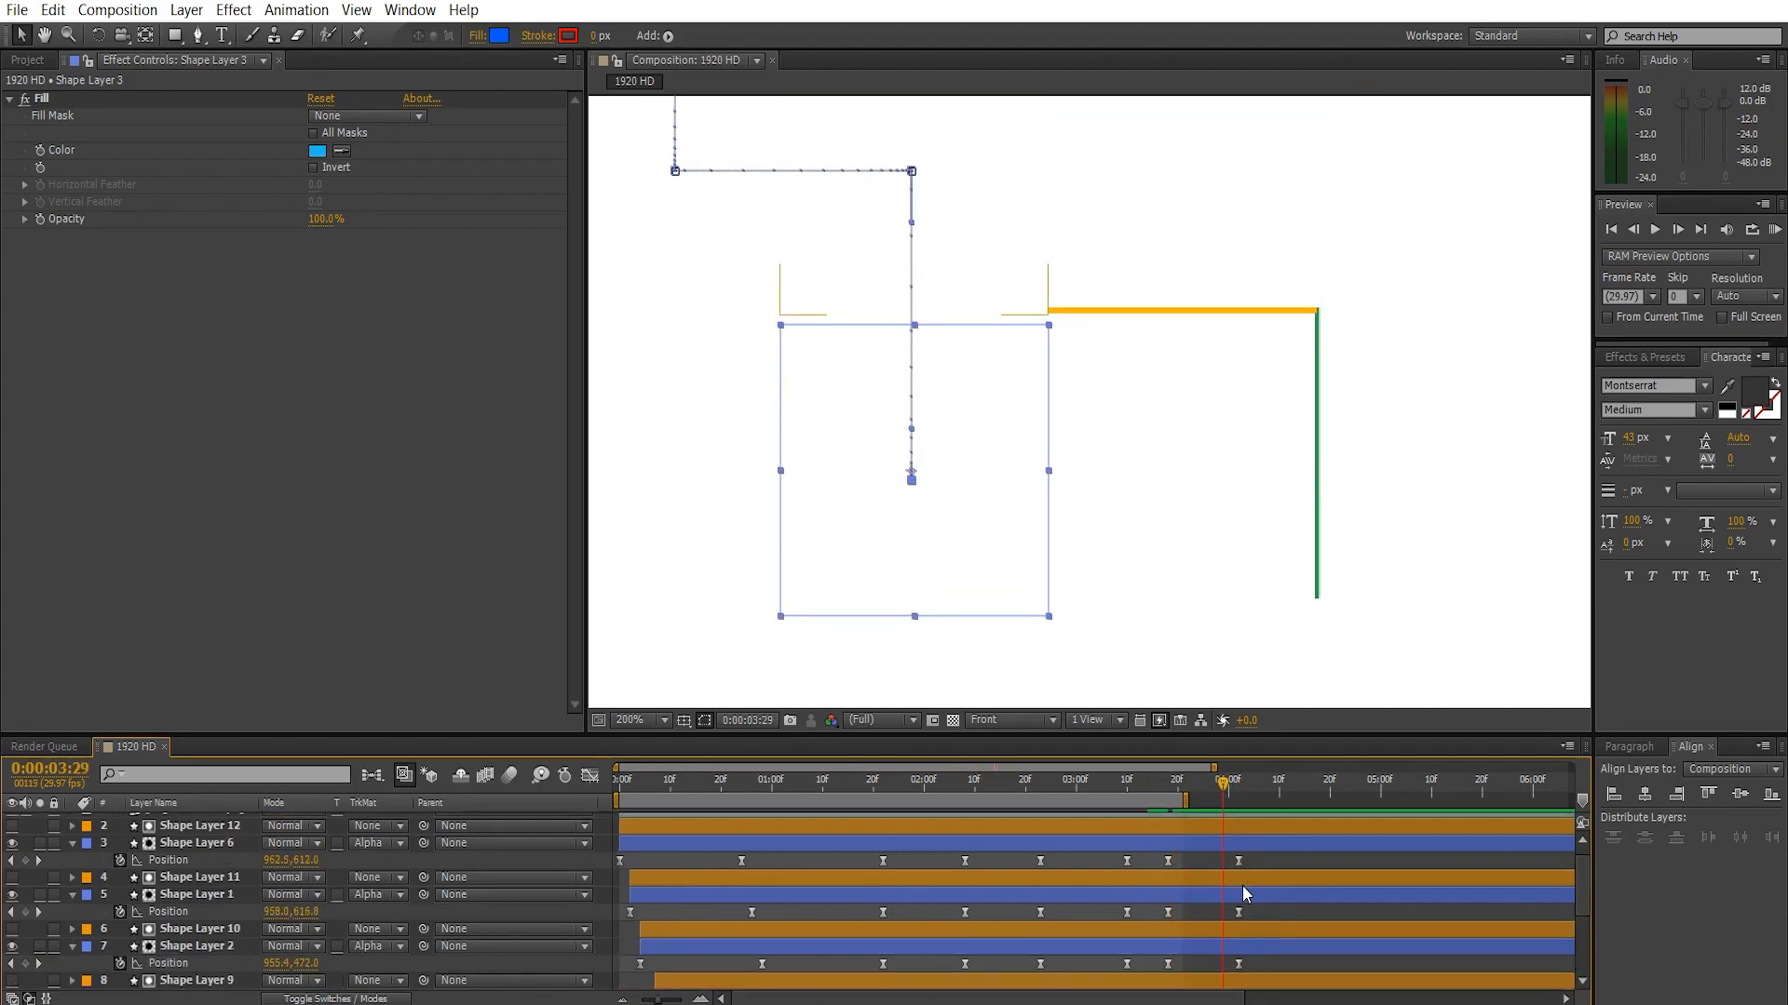
left_click_drag(1266, 873, 1155, 989)
left_click(591, 778)
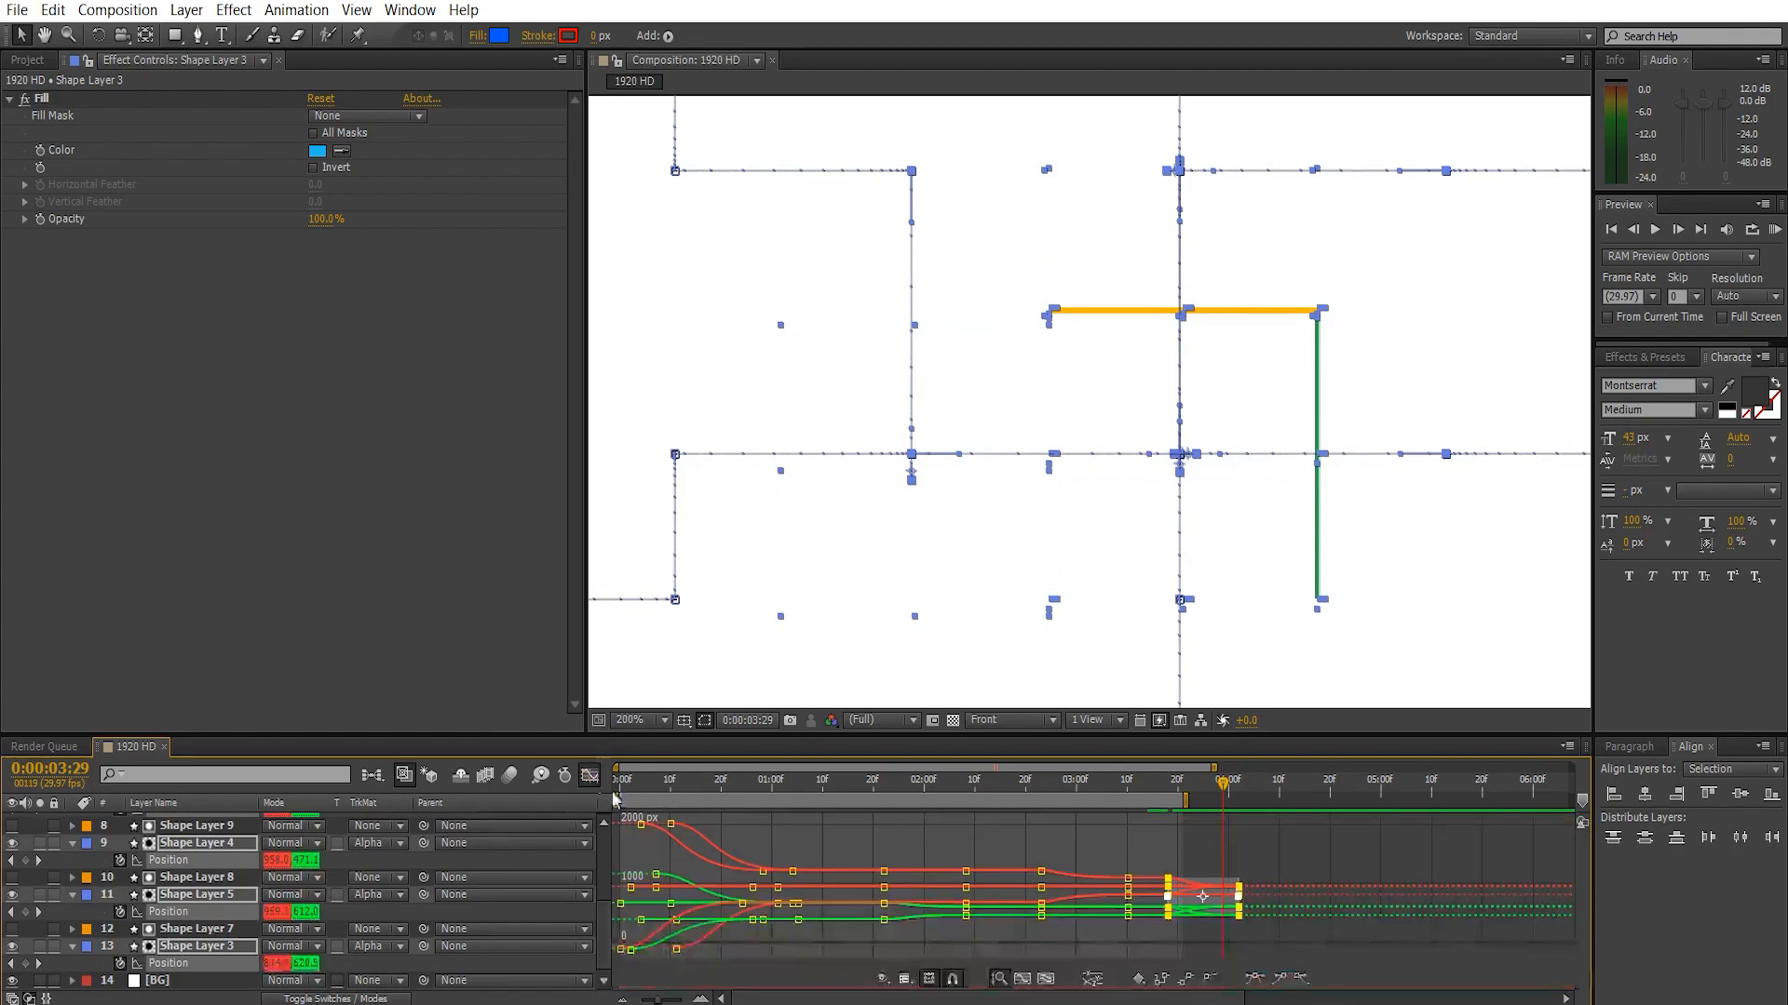
left_click(904, 980)
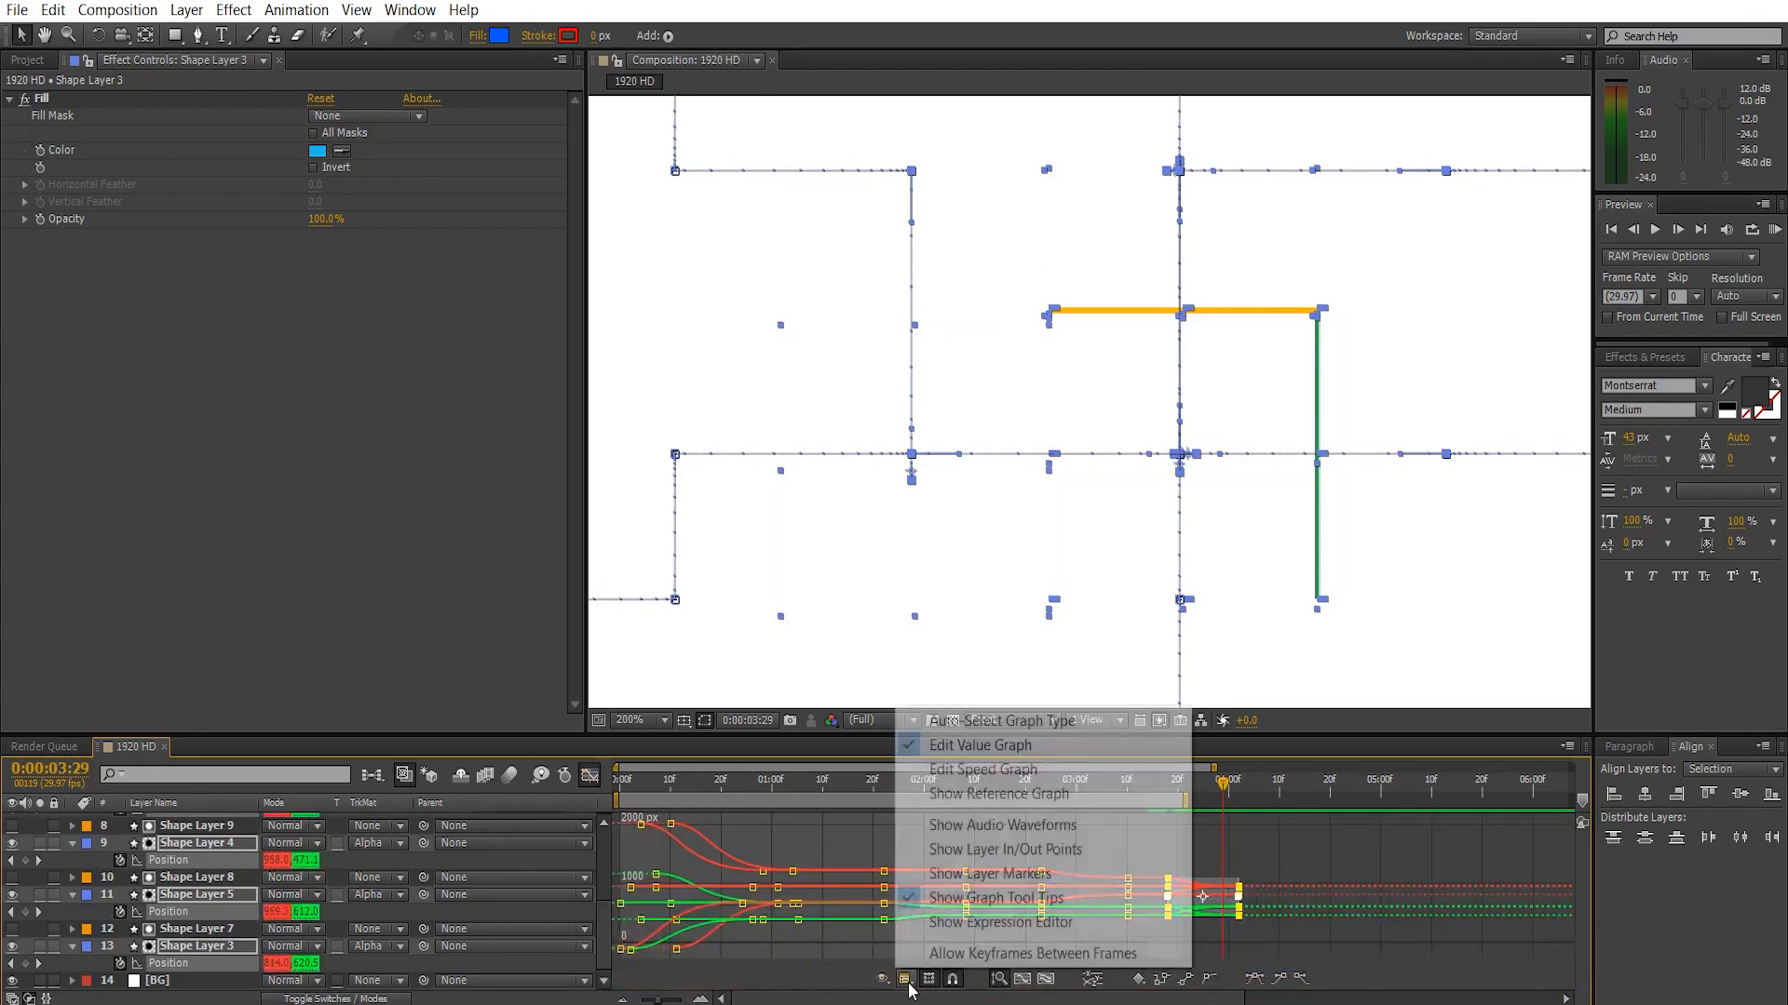
left_click(984, 770)
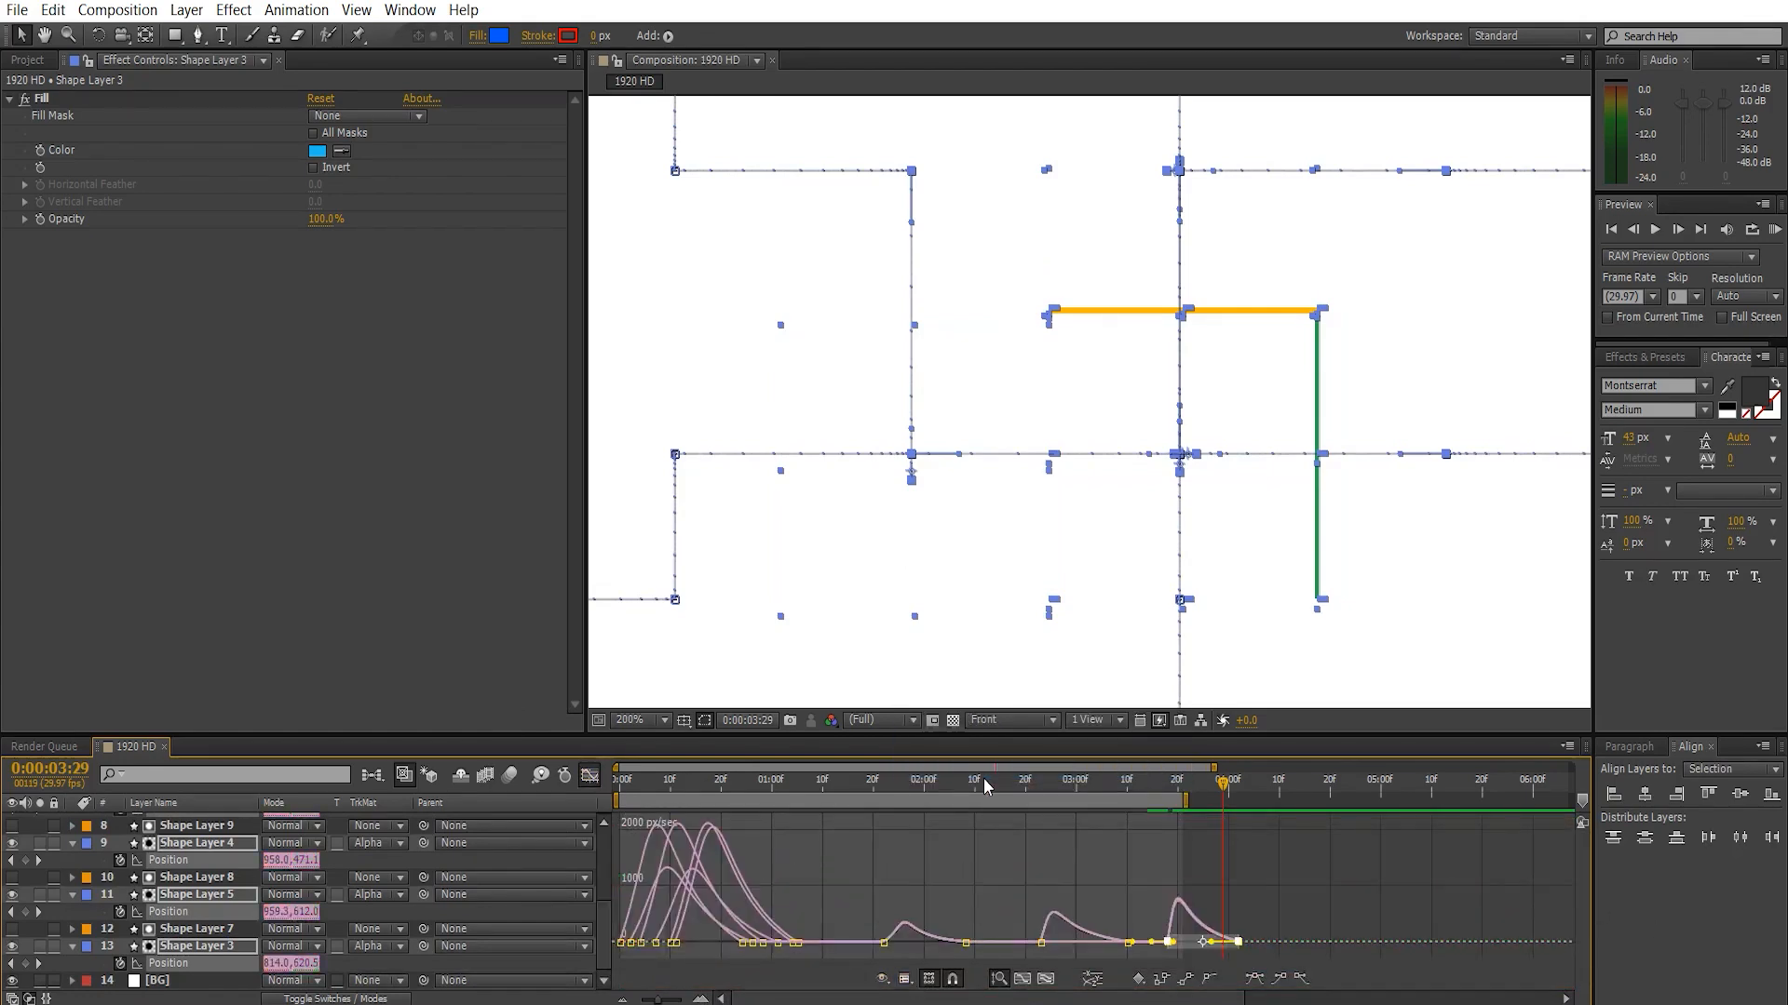
left_click_drag(1276, 910, 1181, 943)
- Set the work area from 0:00:03:17 to just past 0:00:04:02 and RAM preview the squares' final move
left_click(1163, 784)
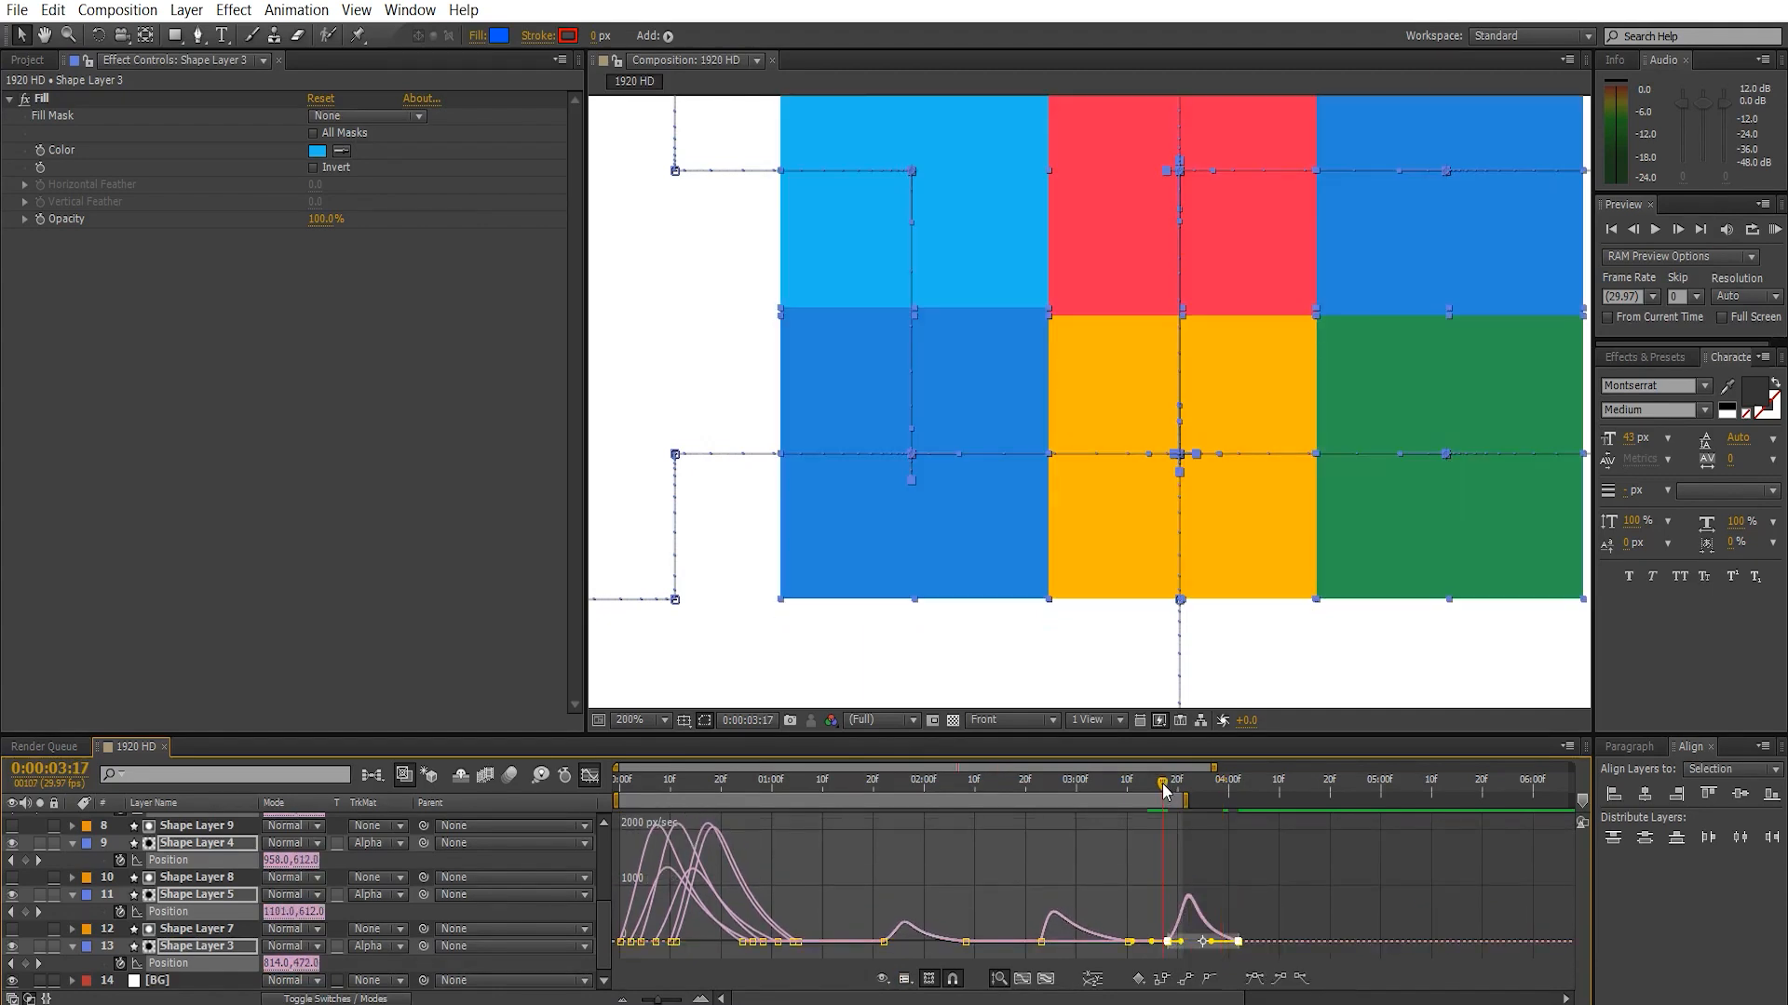
key("comma")
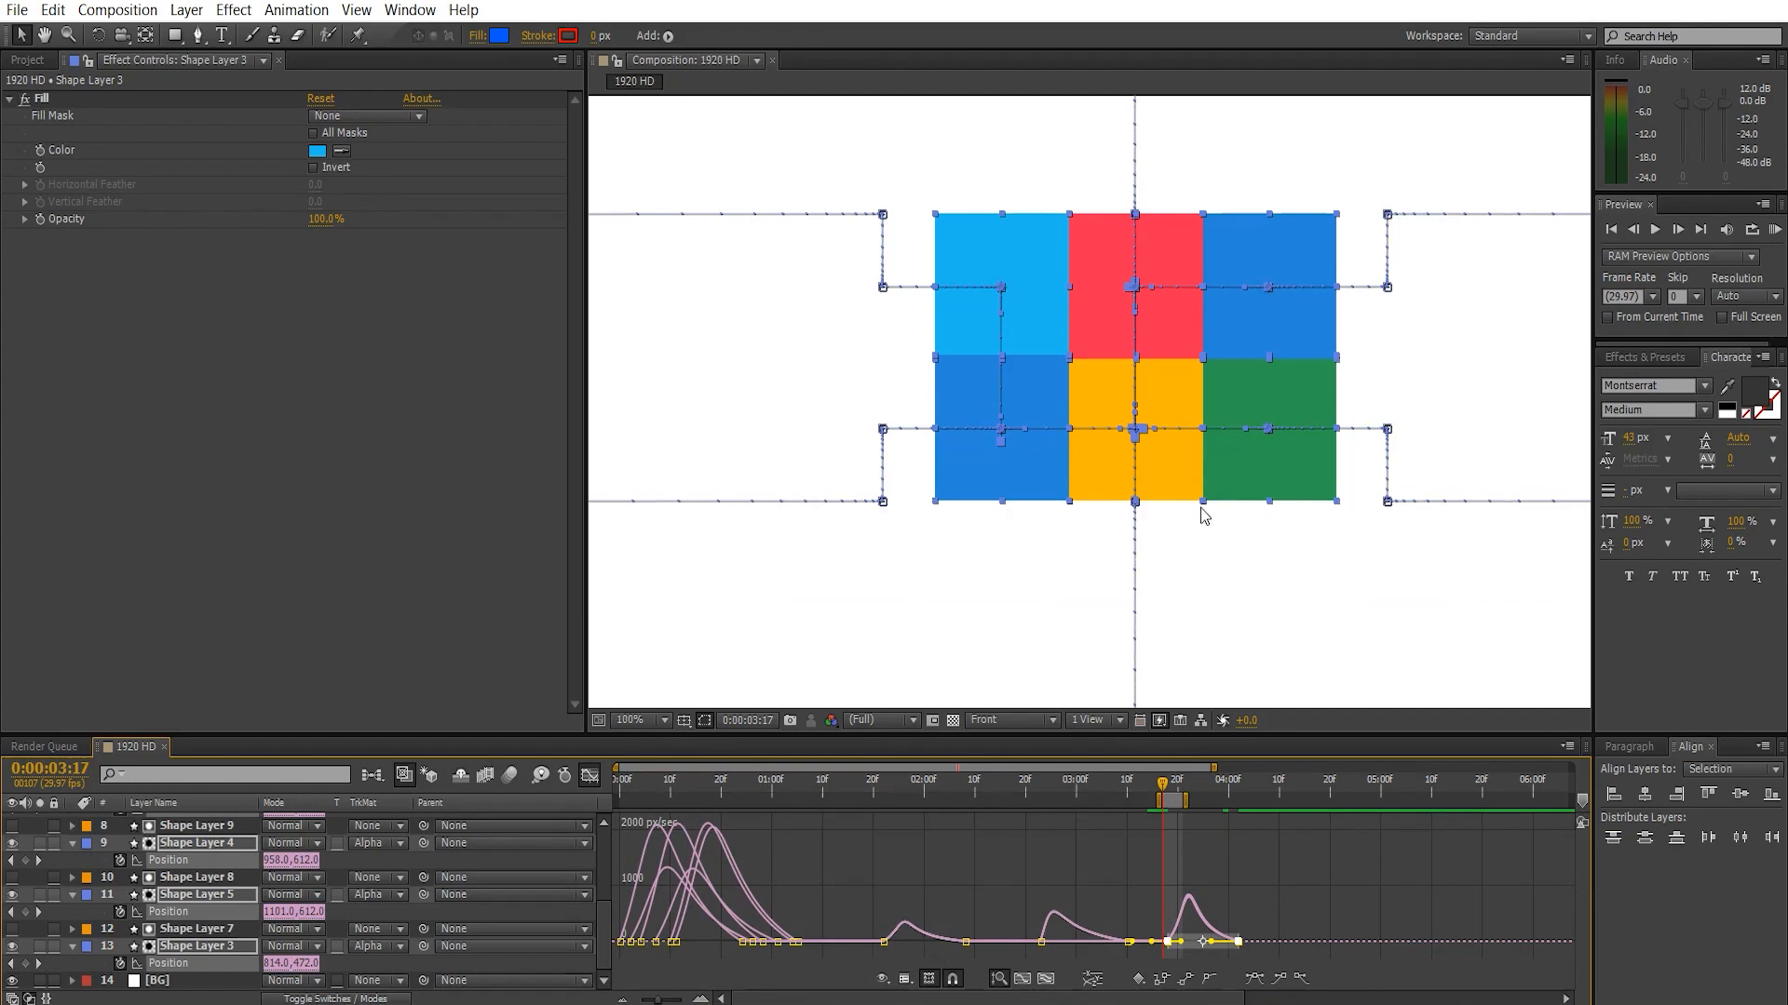
key("comma")
left_click_drag(1184, 802, 1251, 803)
left_click(491, 852)
key("KP_0")
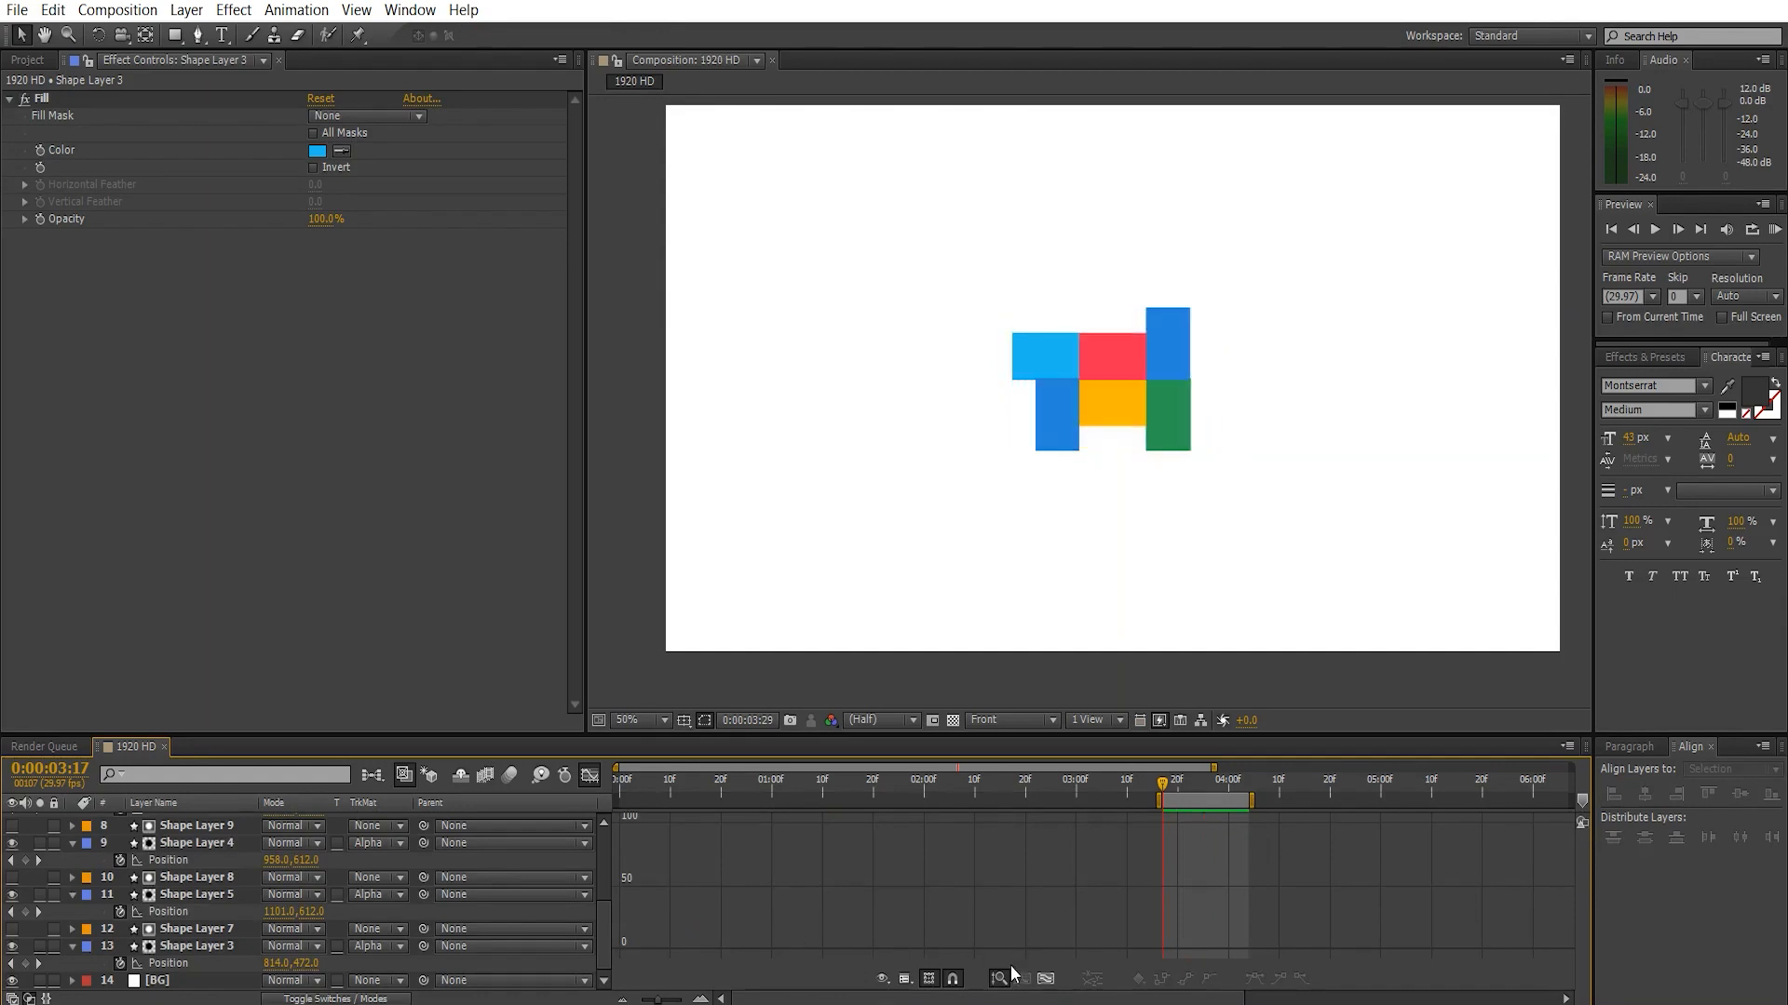
- Compare the squares' final move around 0:00:03:24 with the Logo Reveal.mp4 reference by temporarily showing that layer
mouse_move(1188, 788)
left_mouse_down()
mouse_move(1227, 794)
mouse_move(1170, 796)
mouse_move(1236, 802)
mouse_move(1210, 796)
left_mouse_up()
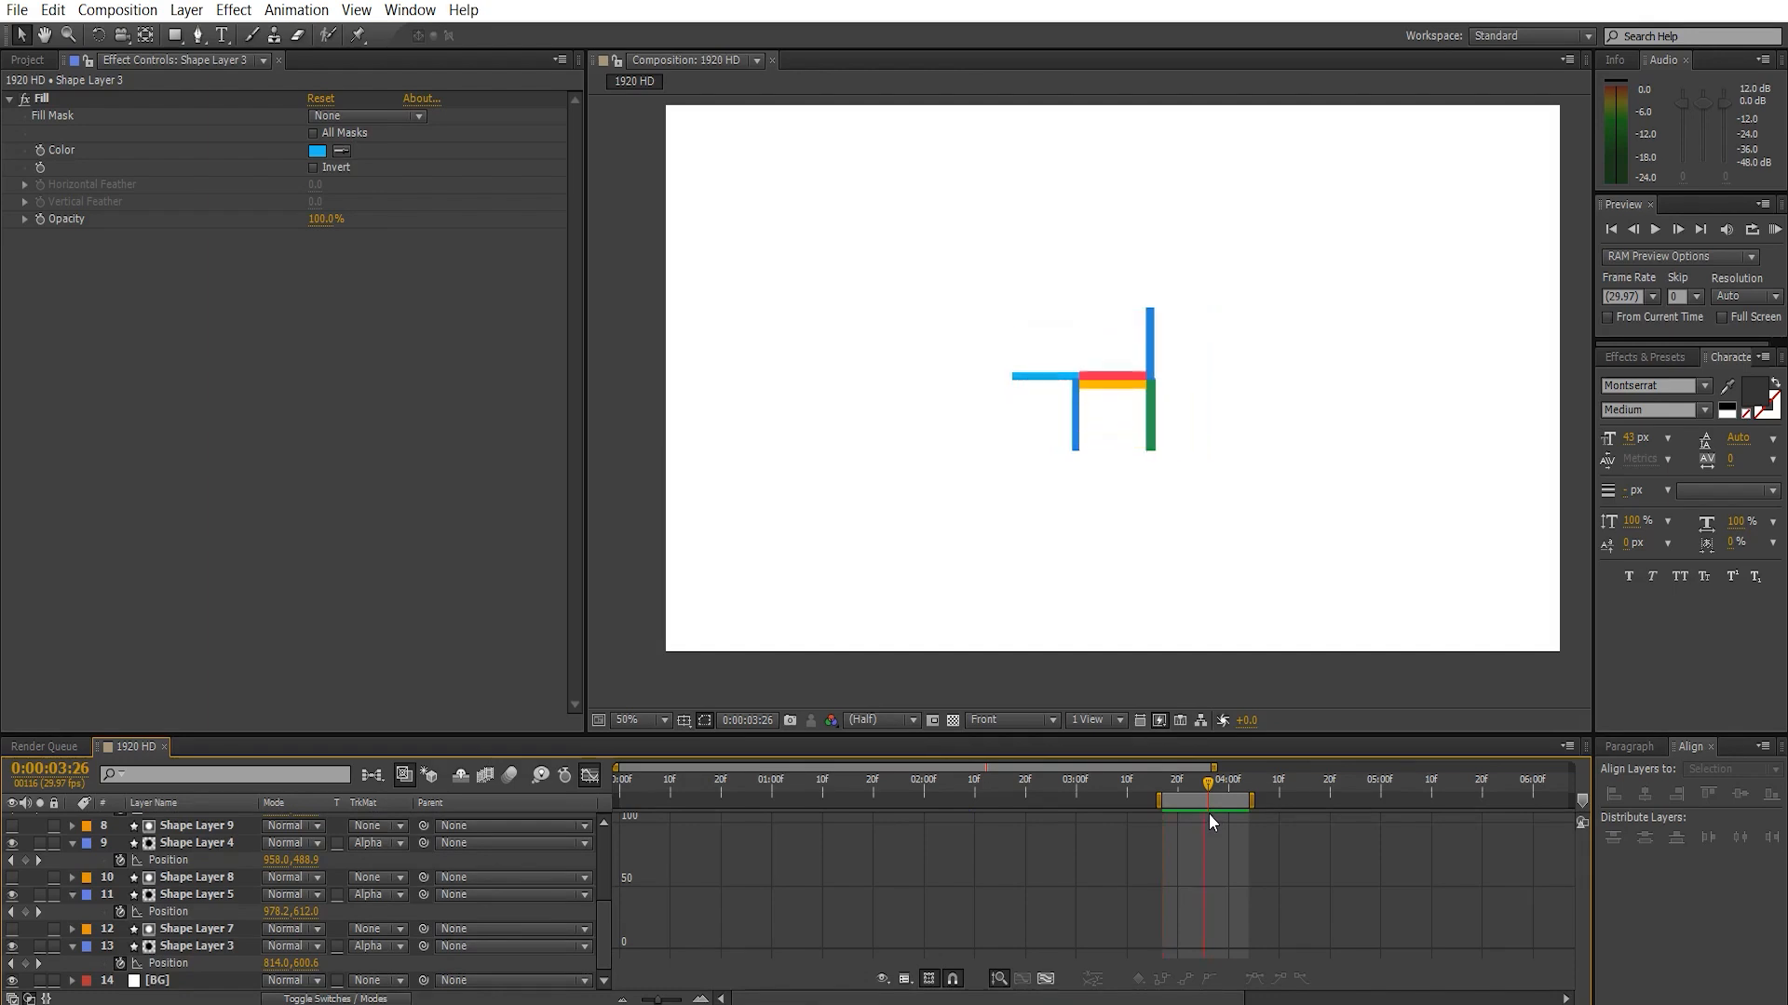
key("space")
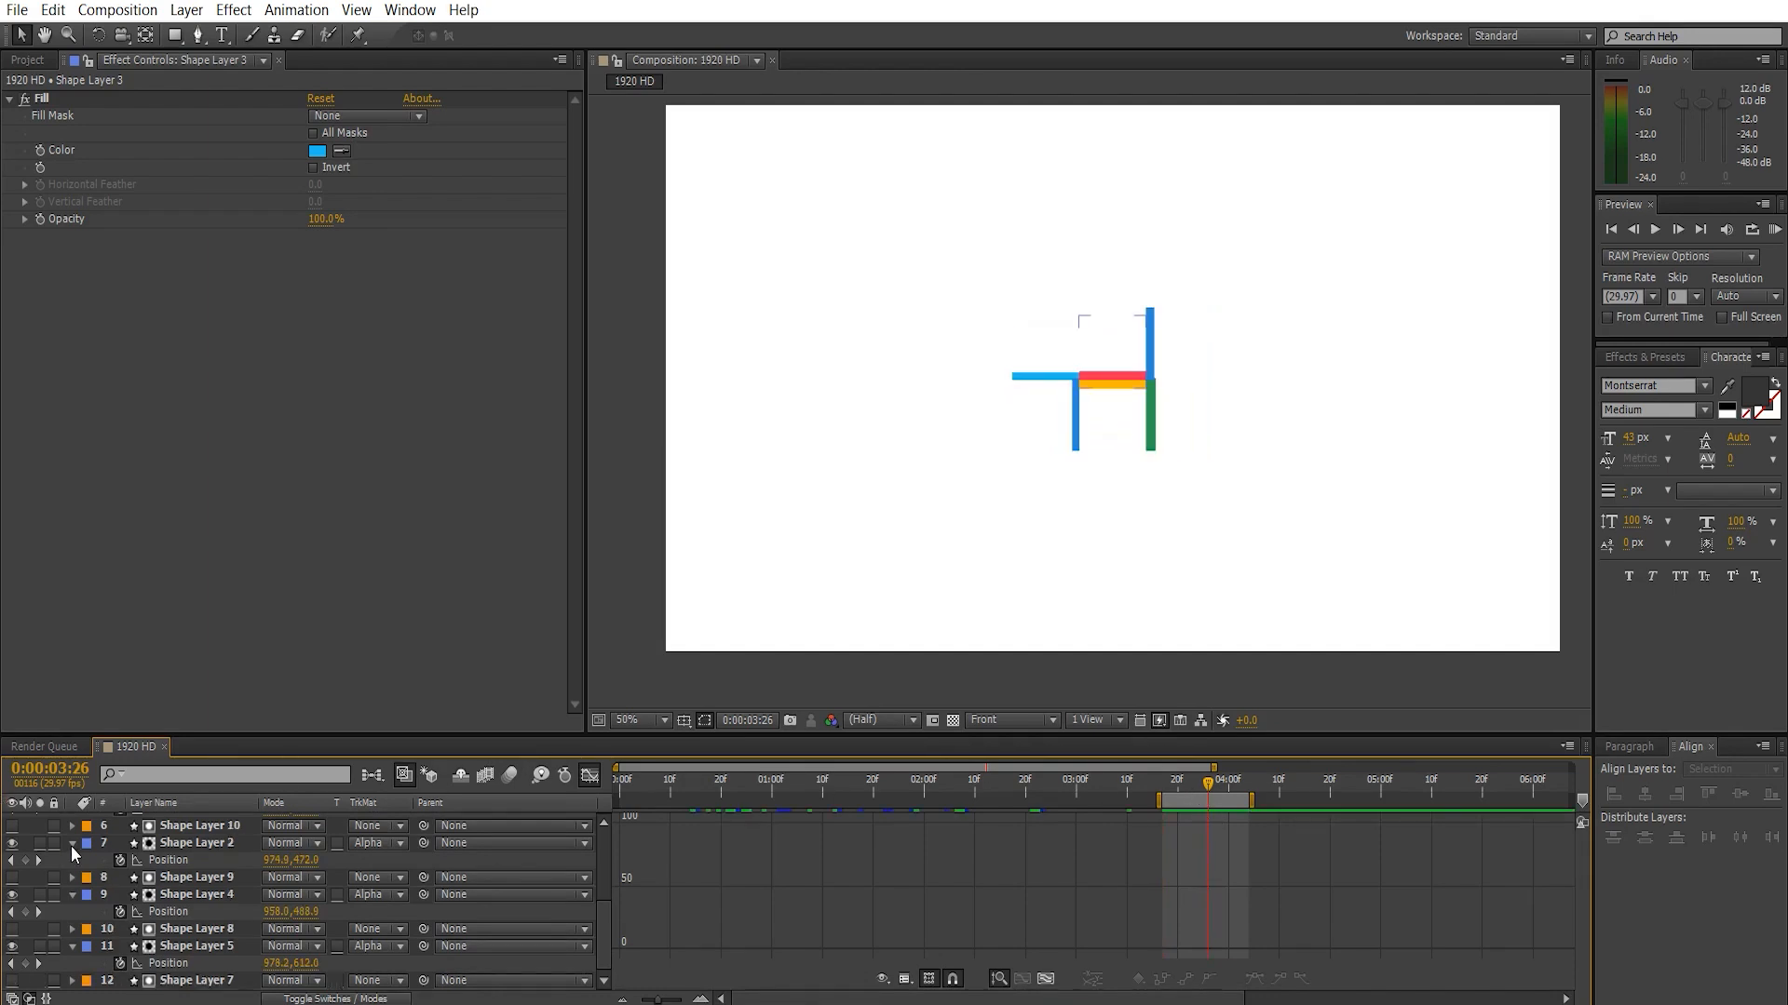
scroll(61, 841, "up", 4)
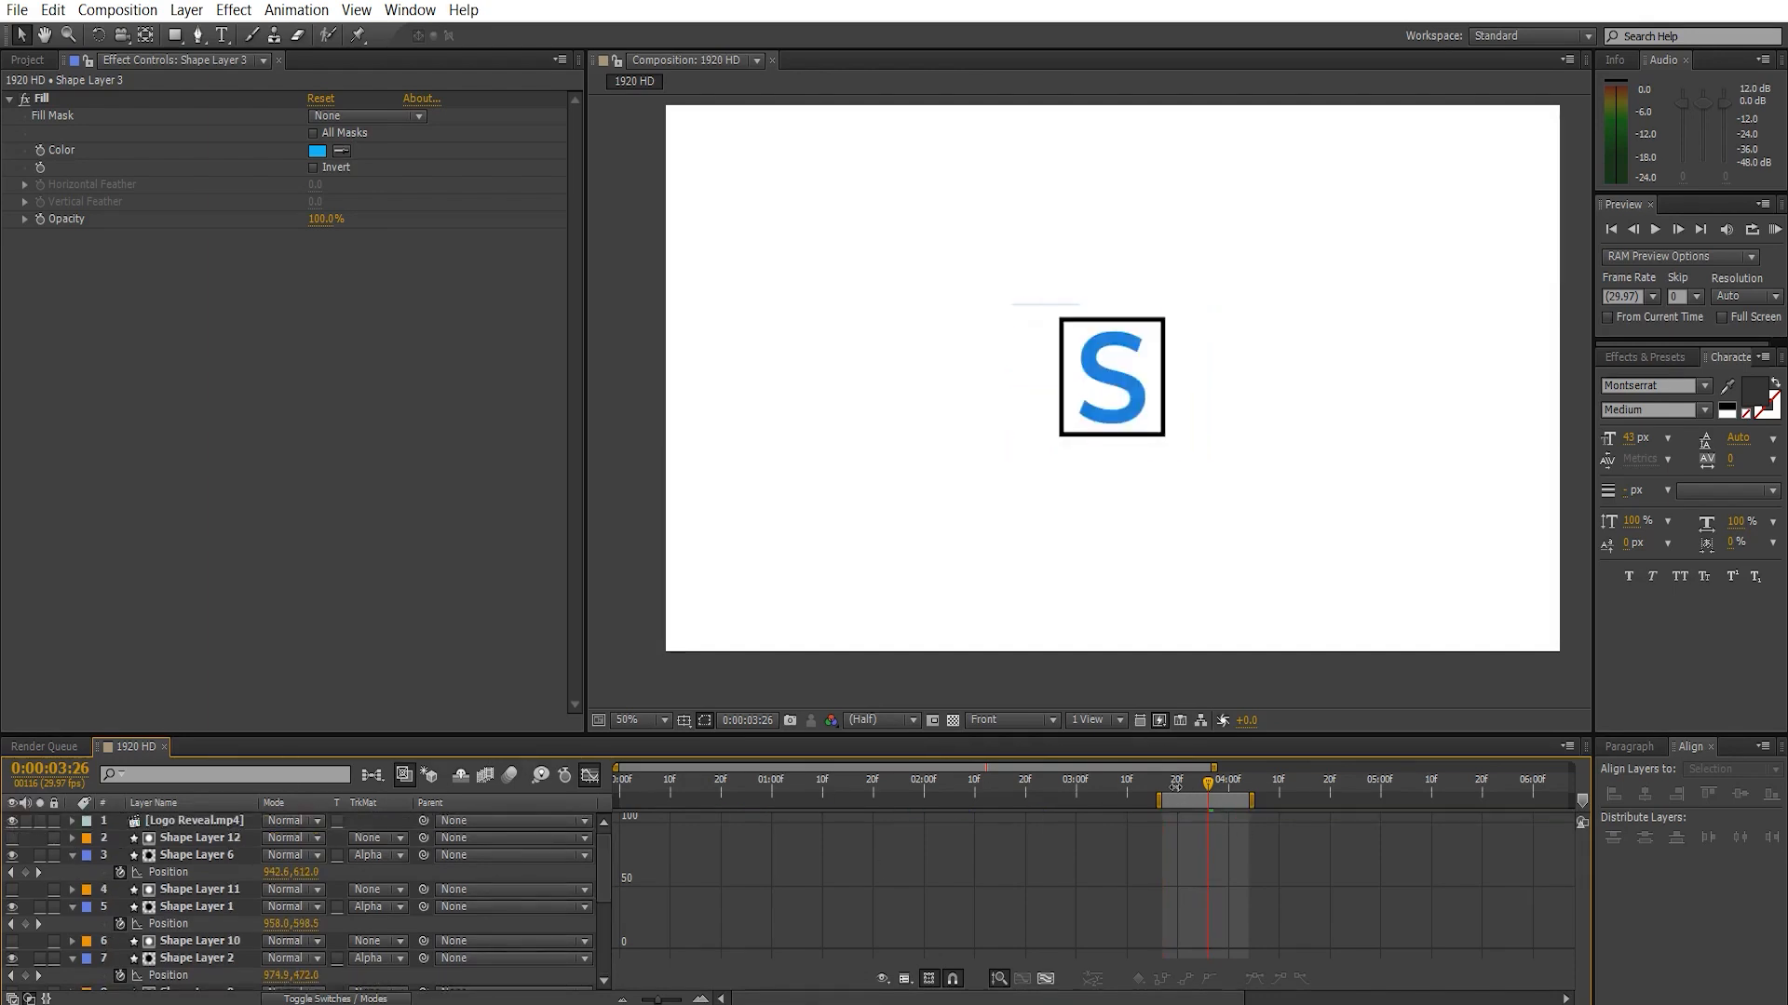
left_click_drag(1145, 787, 1199, 791)
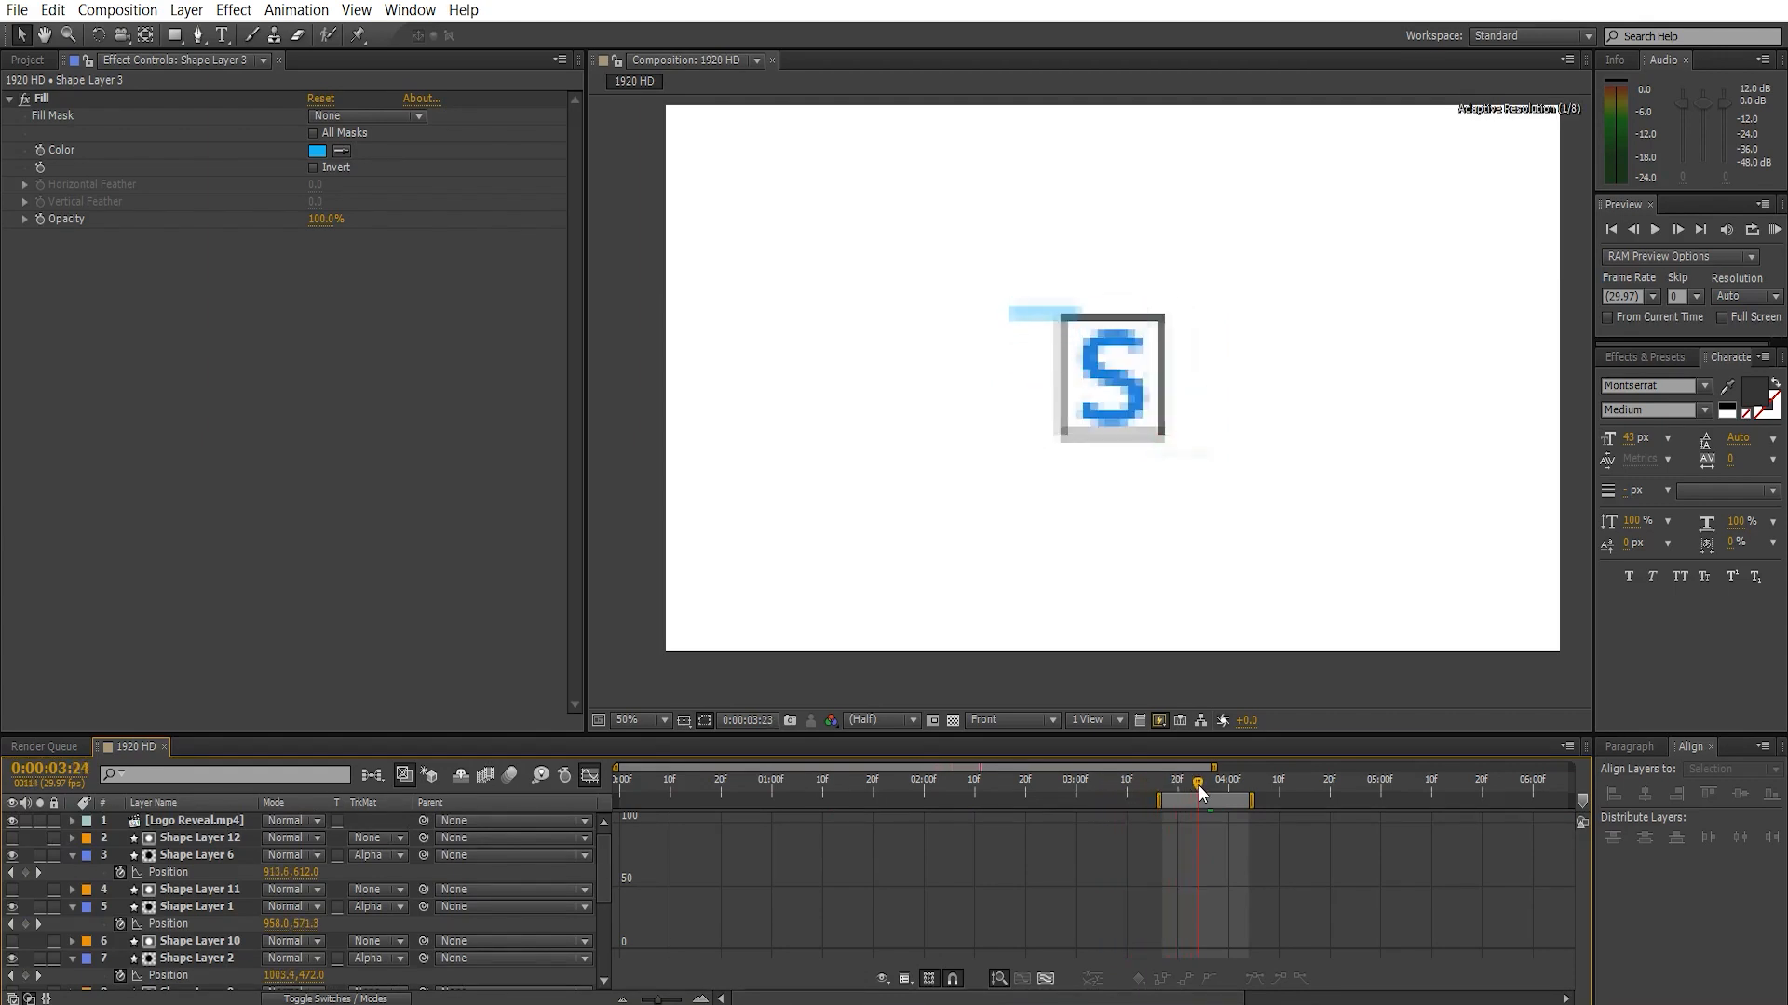
left_click(12, 820)
- Return the timeline from the graph editor to the layer keyframe view and go to 0:00:03:22
left_click(586, 780)
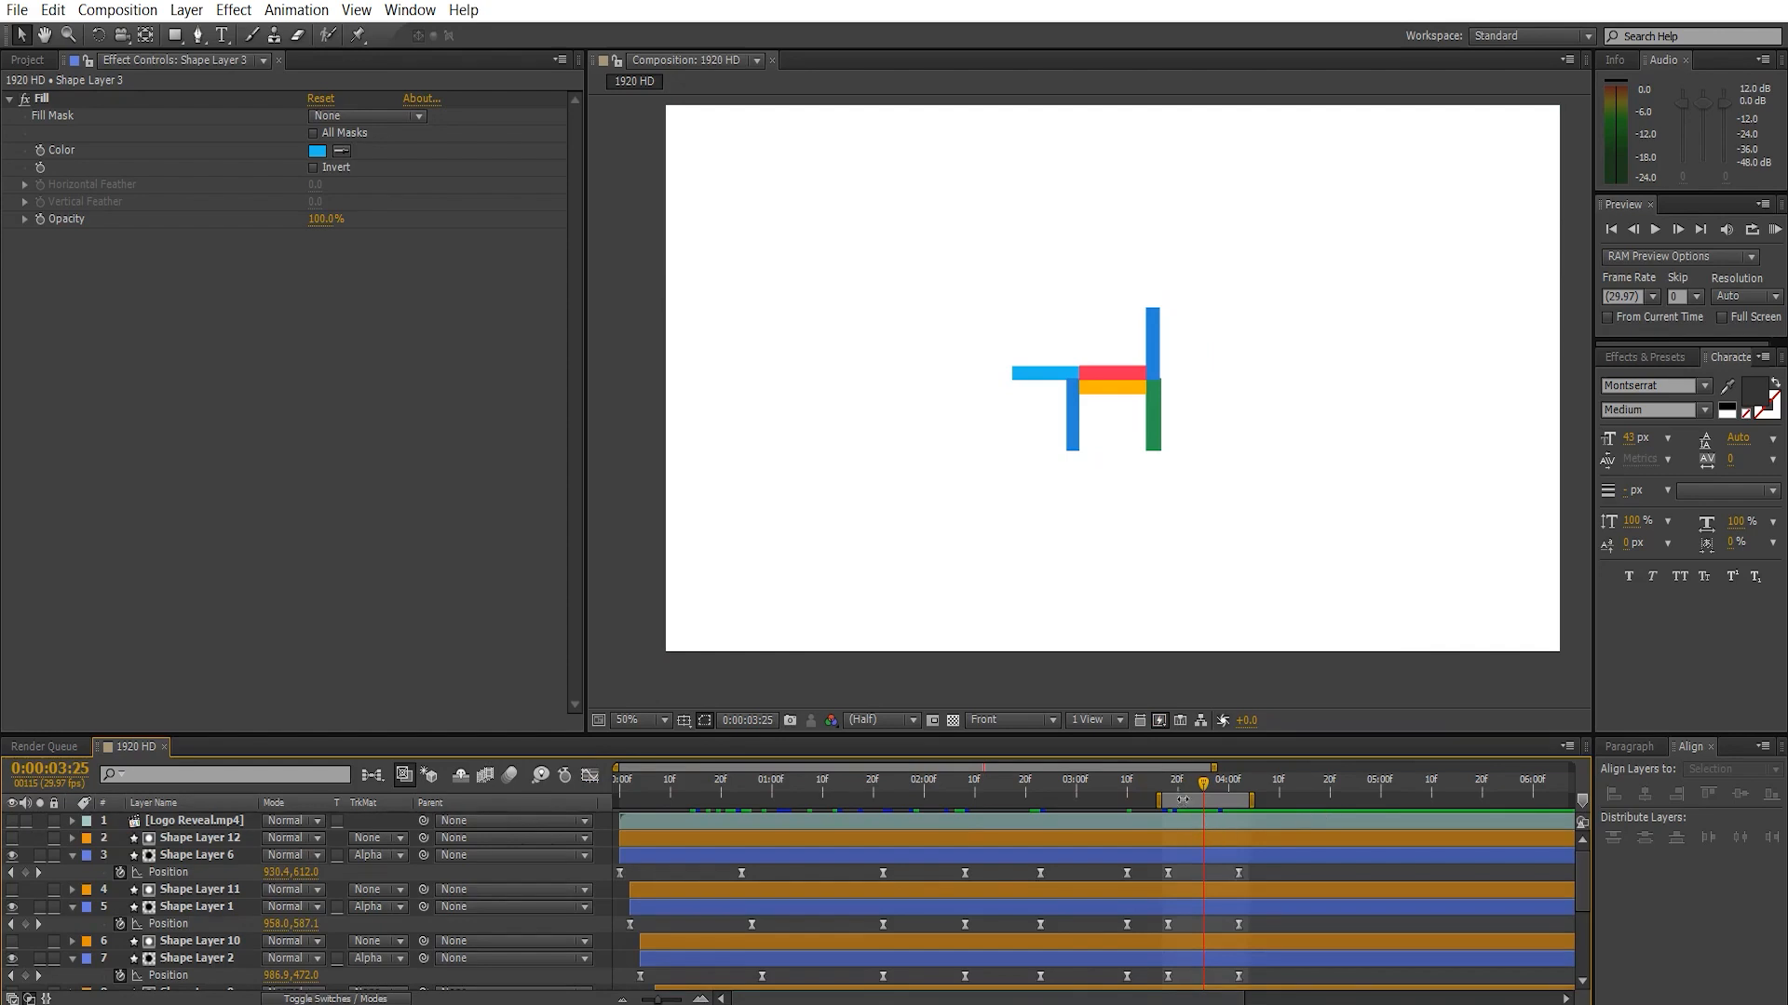
mouse_move(1182, 789)
left_mouse_down()
mouse_move(1164, 797)
mouse_move(1227, 800)
mouse_move(1190, 809)
left_mouse_up()
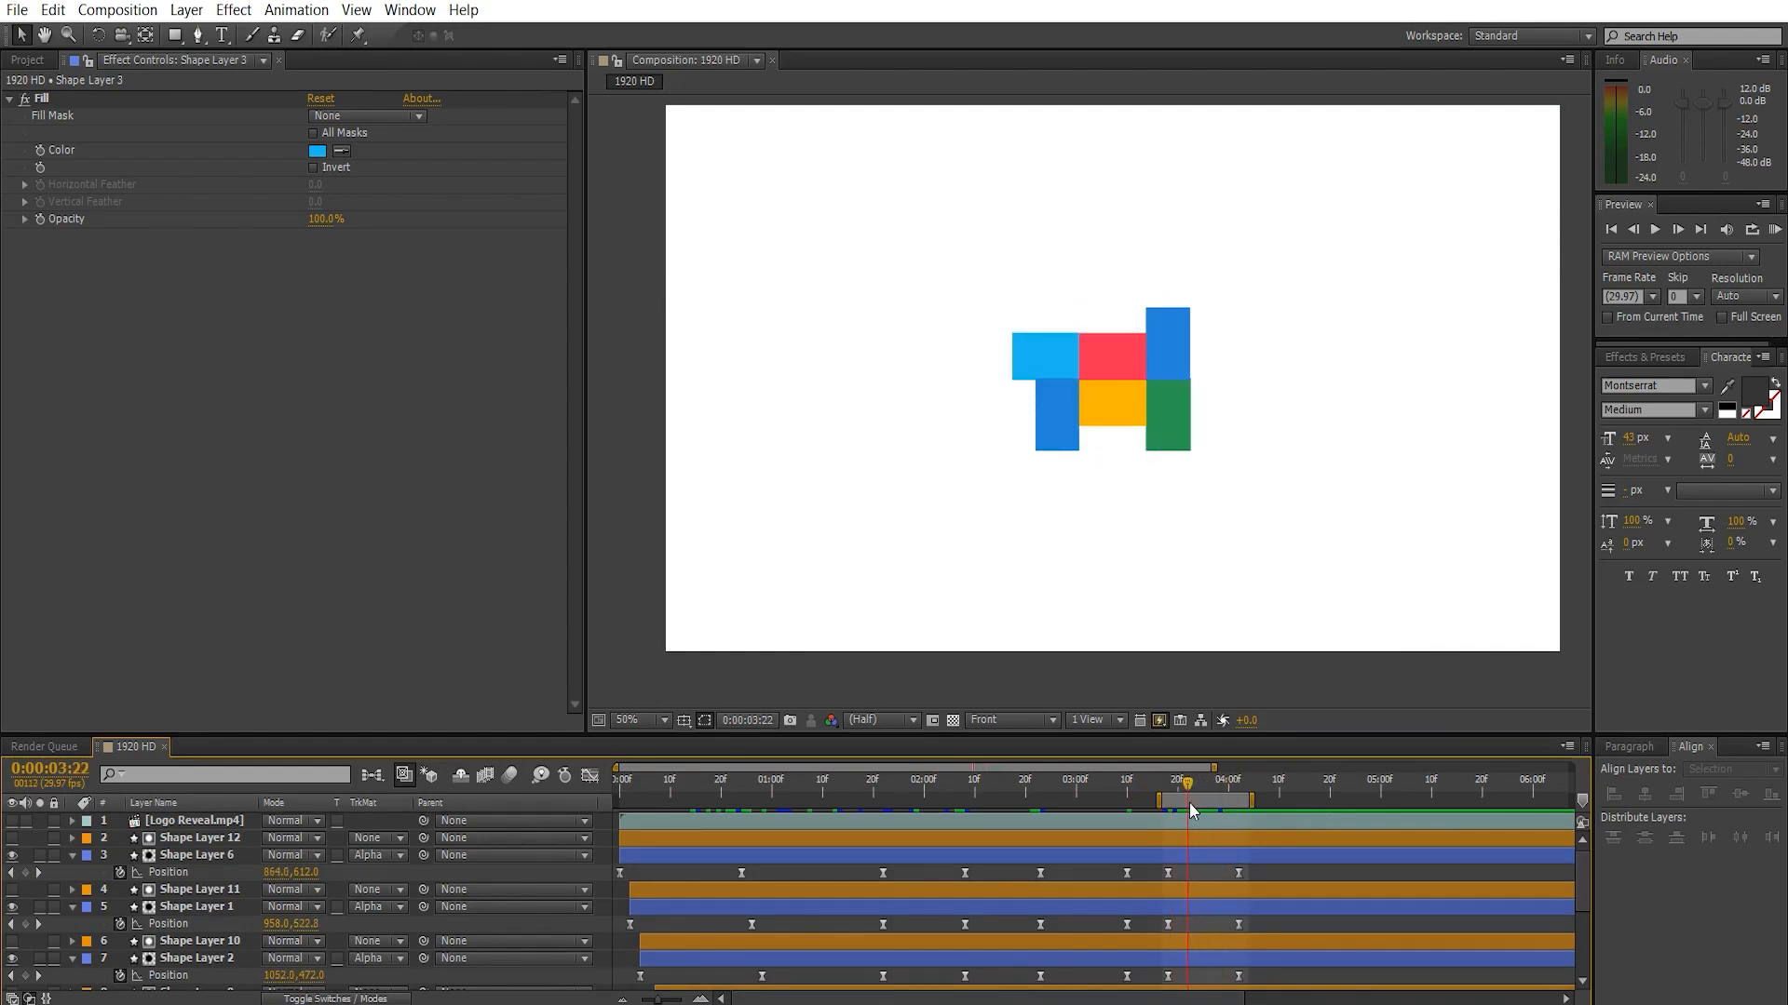
left_click(1214, 867)
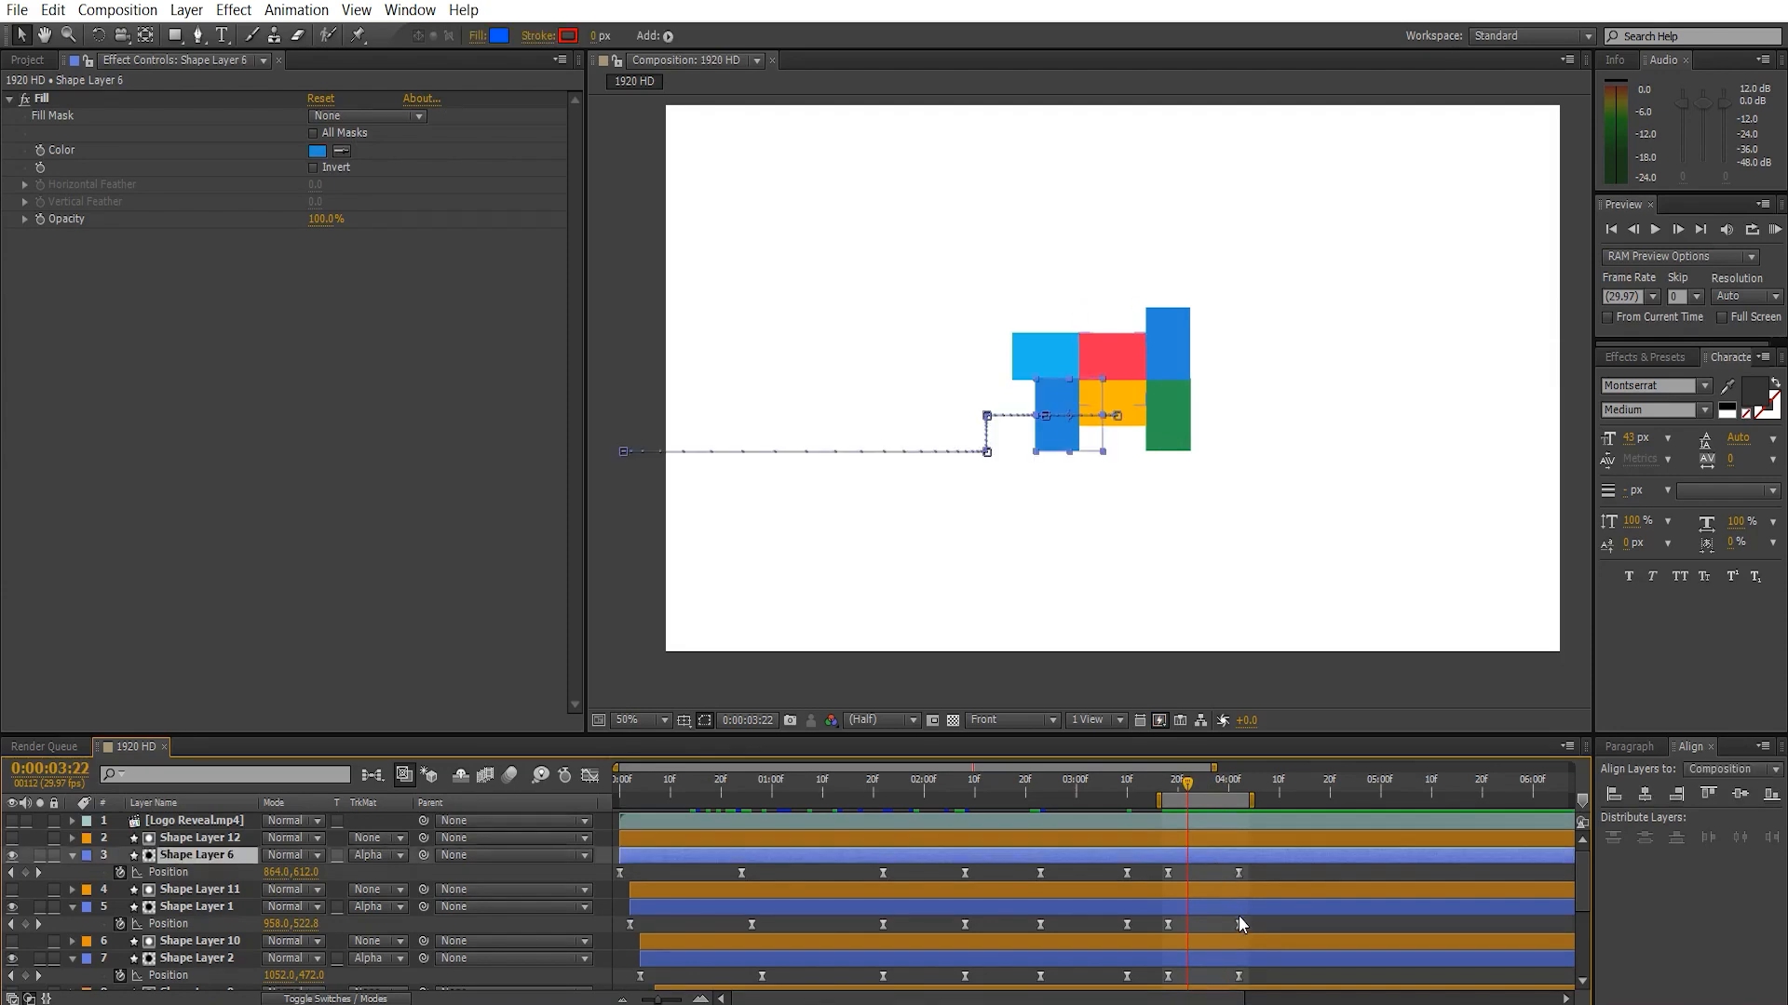
- Try staggering the squares' exit by delaying the last two Position keyframes, Shape Layer 4's to 0:00:03:21 and 0:00:04:05, Shape Layer 5's to 0:00:03:26 and 0:00:04:10
left_click_drag(1254, 921, 1165, 931)
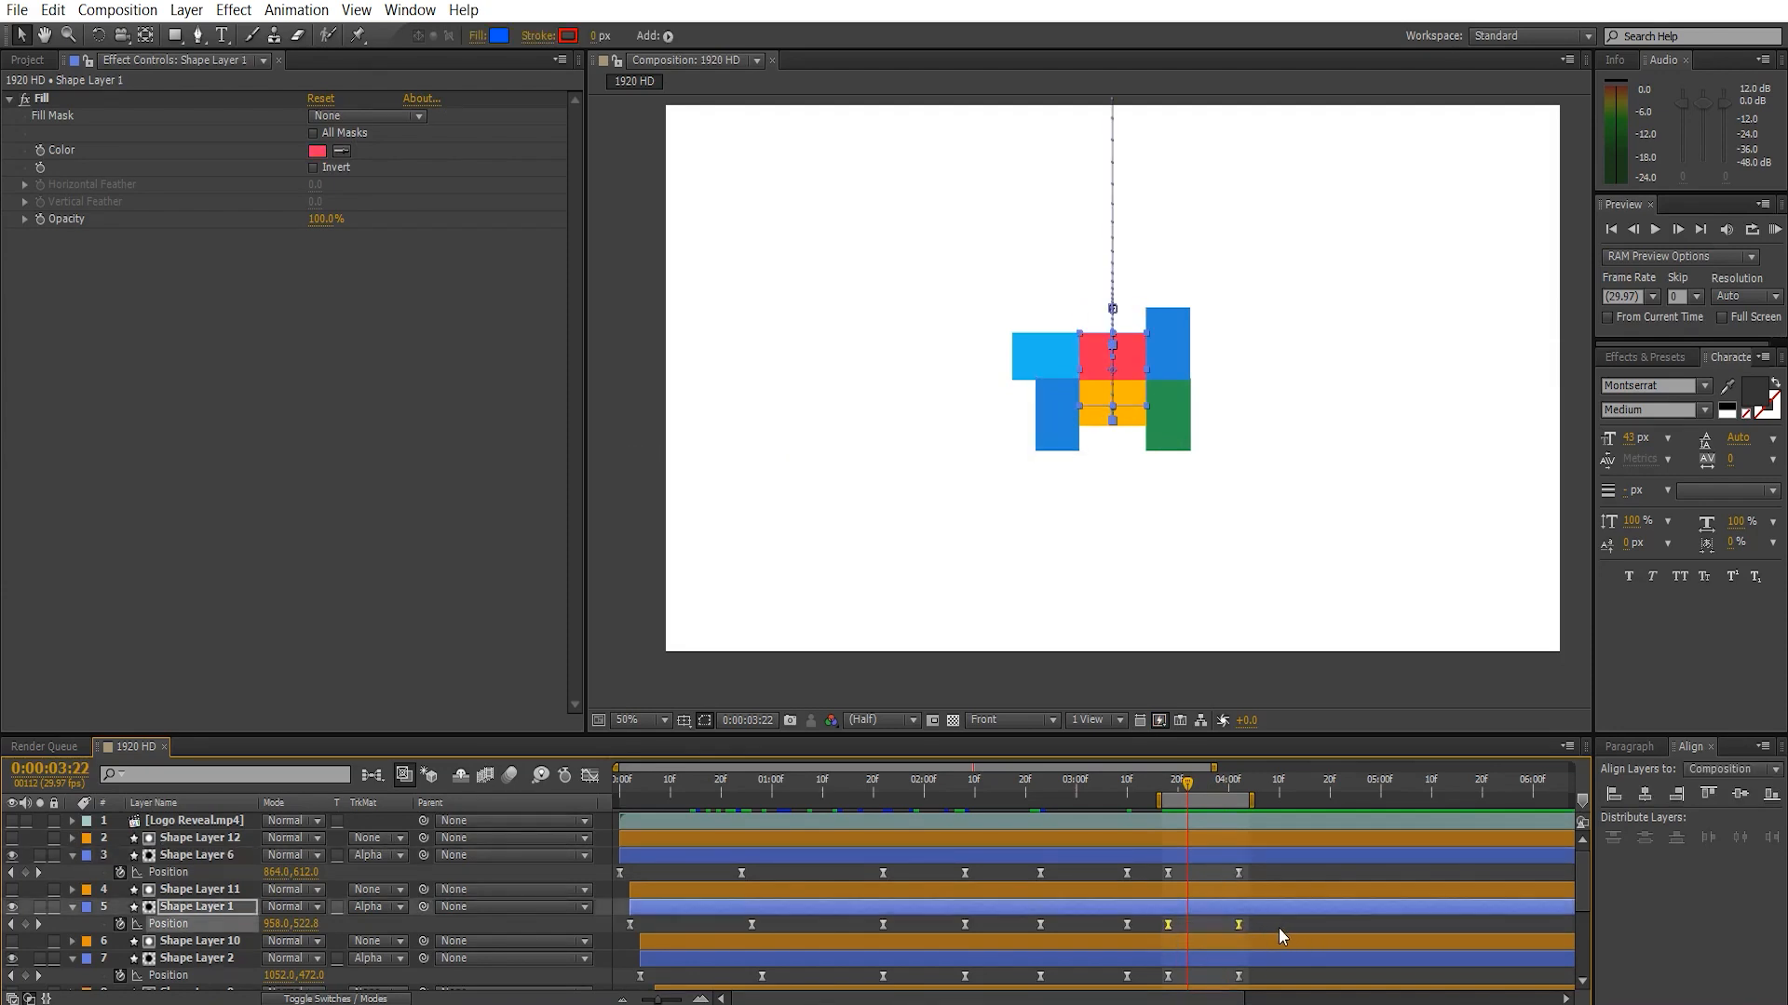
left_click_drag(1276, 925, 1165, 973)
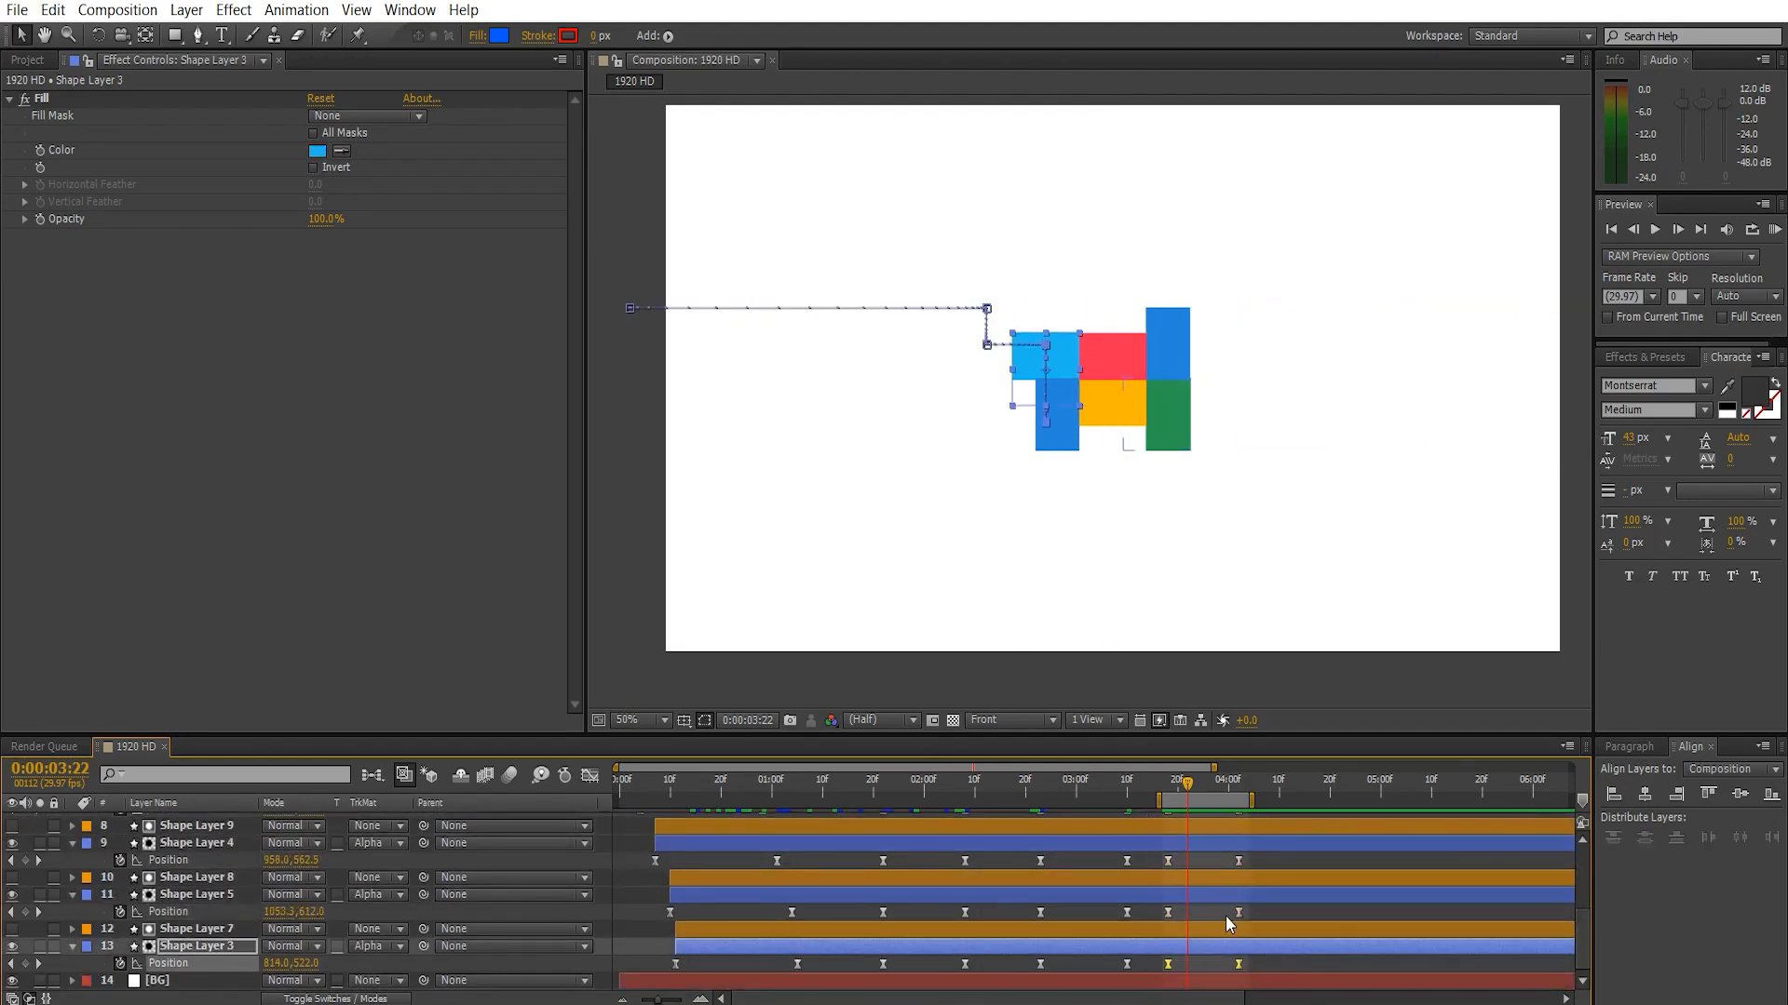
scroll(1227, 915, "up", 3)
left_click_drag(1252, 925, 1211, 918)
scroll(1248, 950, "down", 2)
scroll(1246, 924, "down", 1)
scroll(1234, 935, "down", 1)
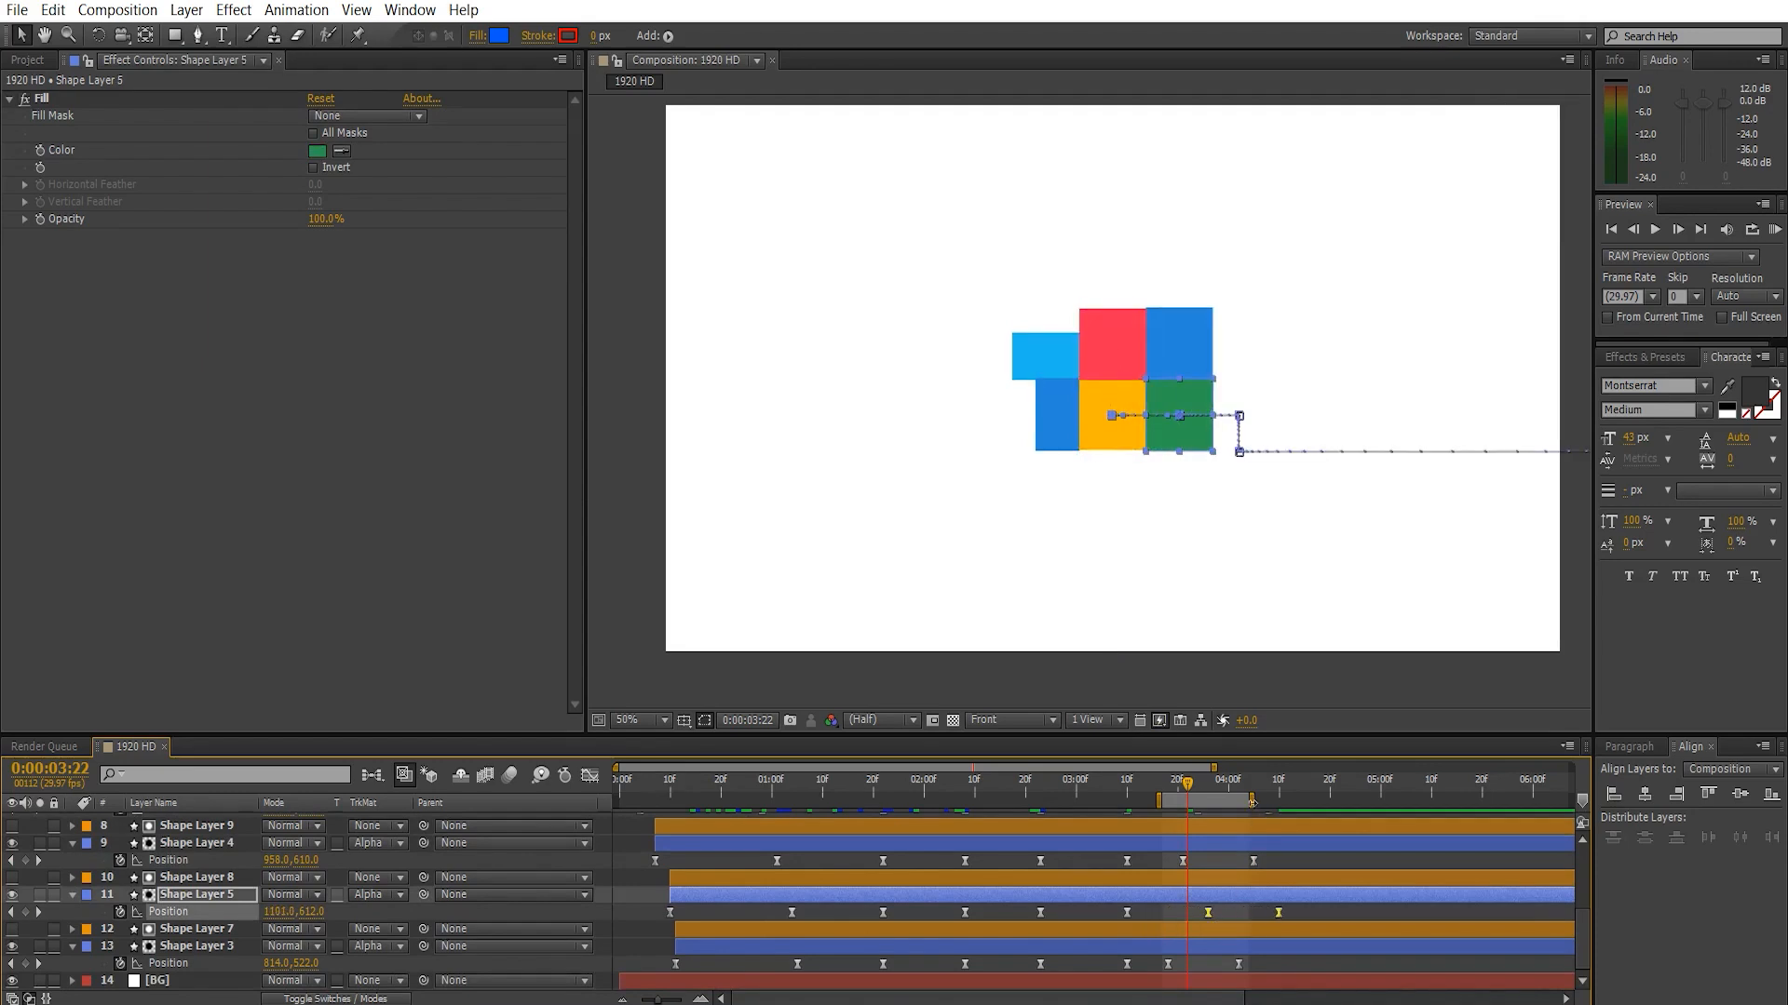
- Extend the work area's end to about 0:00:04:14 and RAM preview the staggered exit
left_click_drag(1251, 801, 1307, 803)
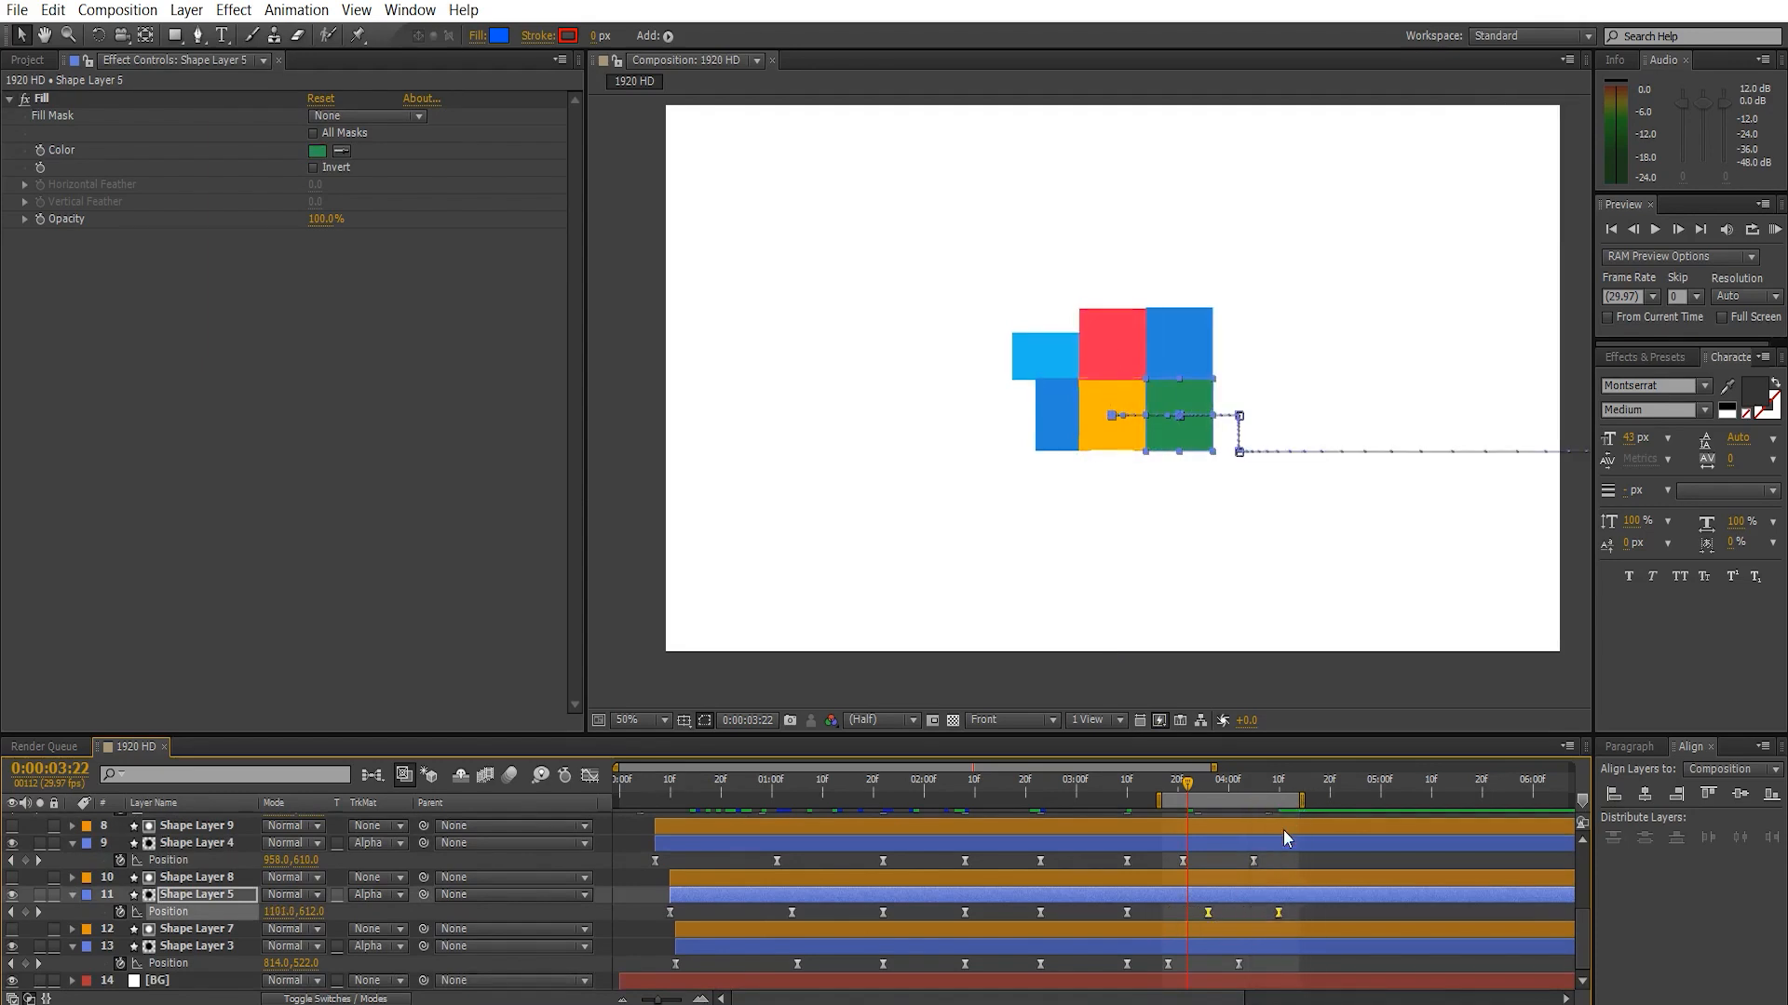
key("KP_0")
- Move the green square's (Shape Layer 5) last two Position keyframes back to 0:00:03:18 and 0:00:04:02 and RAM preview
left_click(1181, 946)
left_click_drag(1275, 918, 1236, 924)
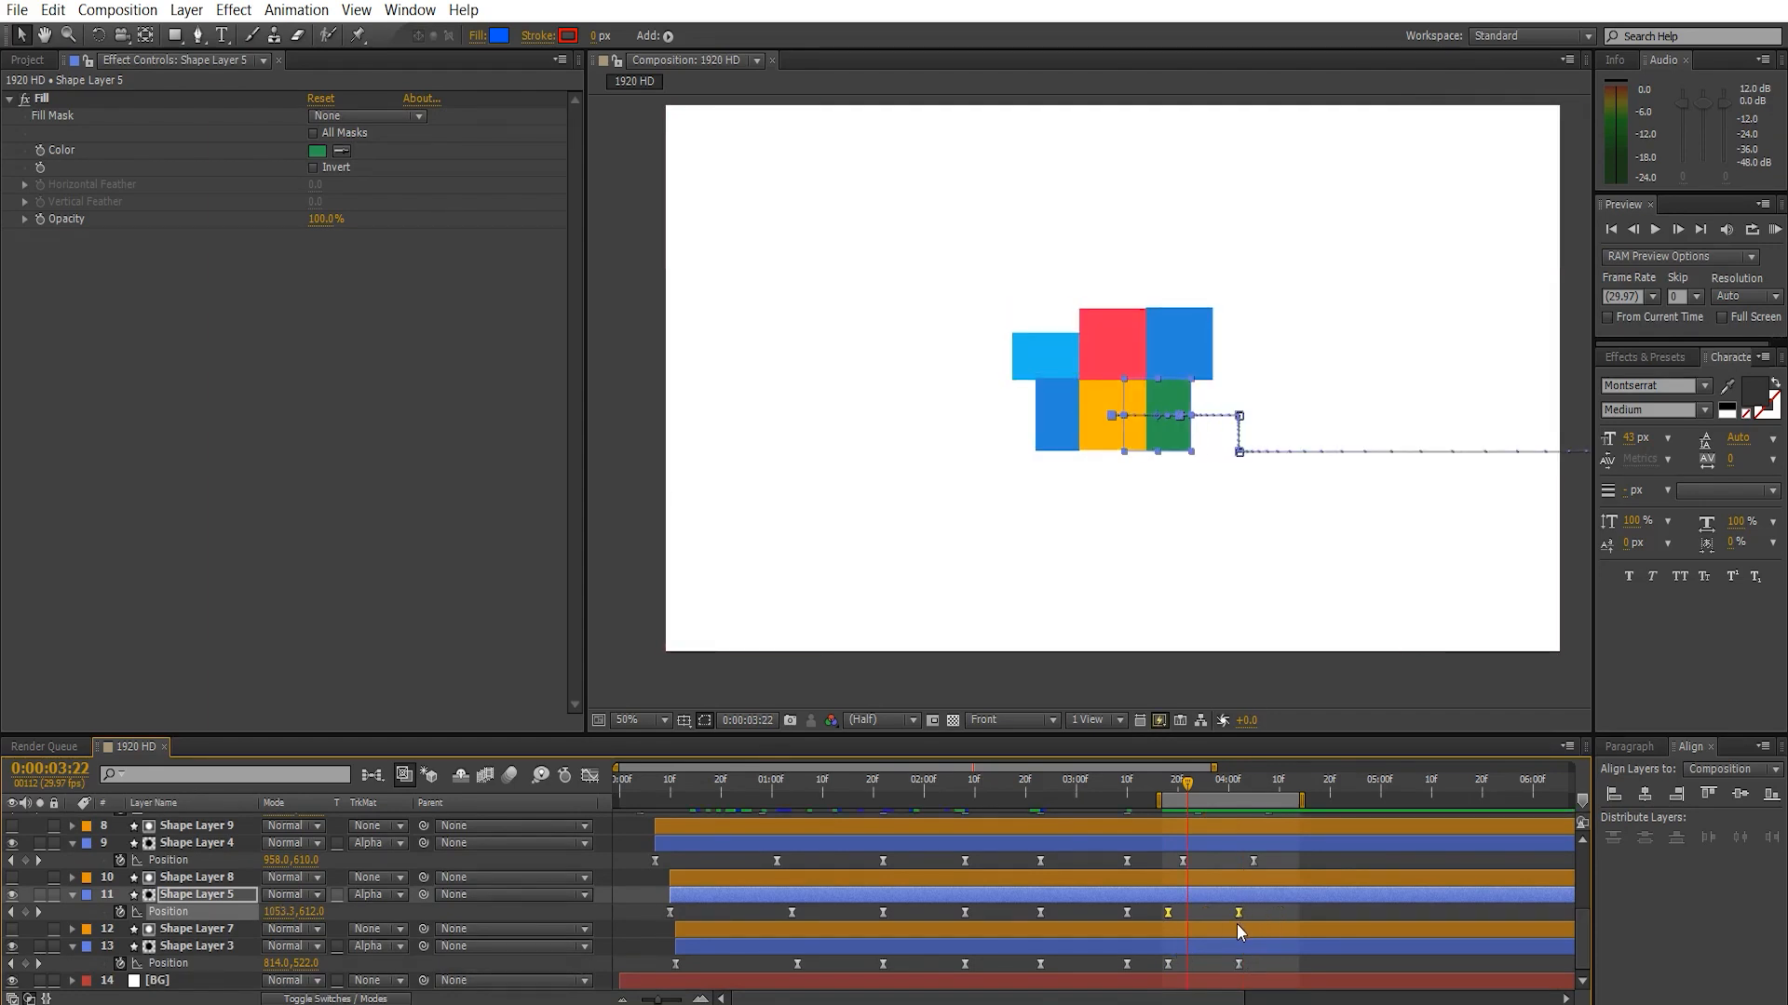
key("KP_0")
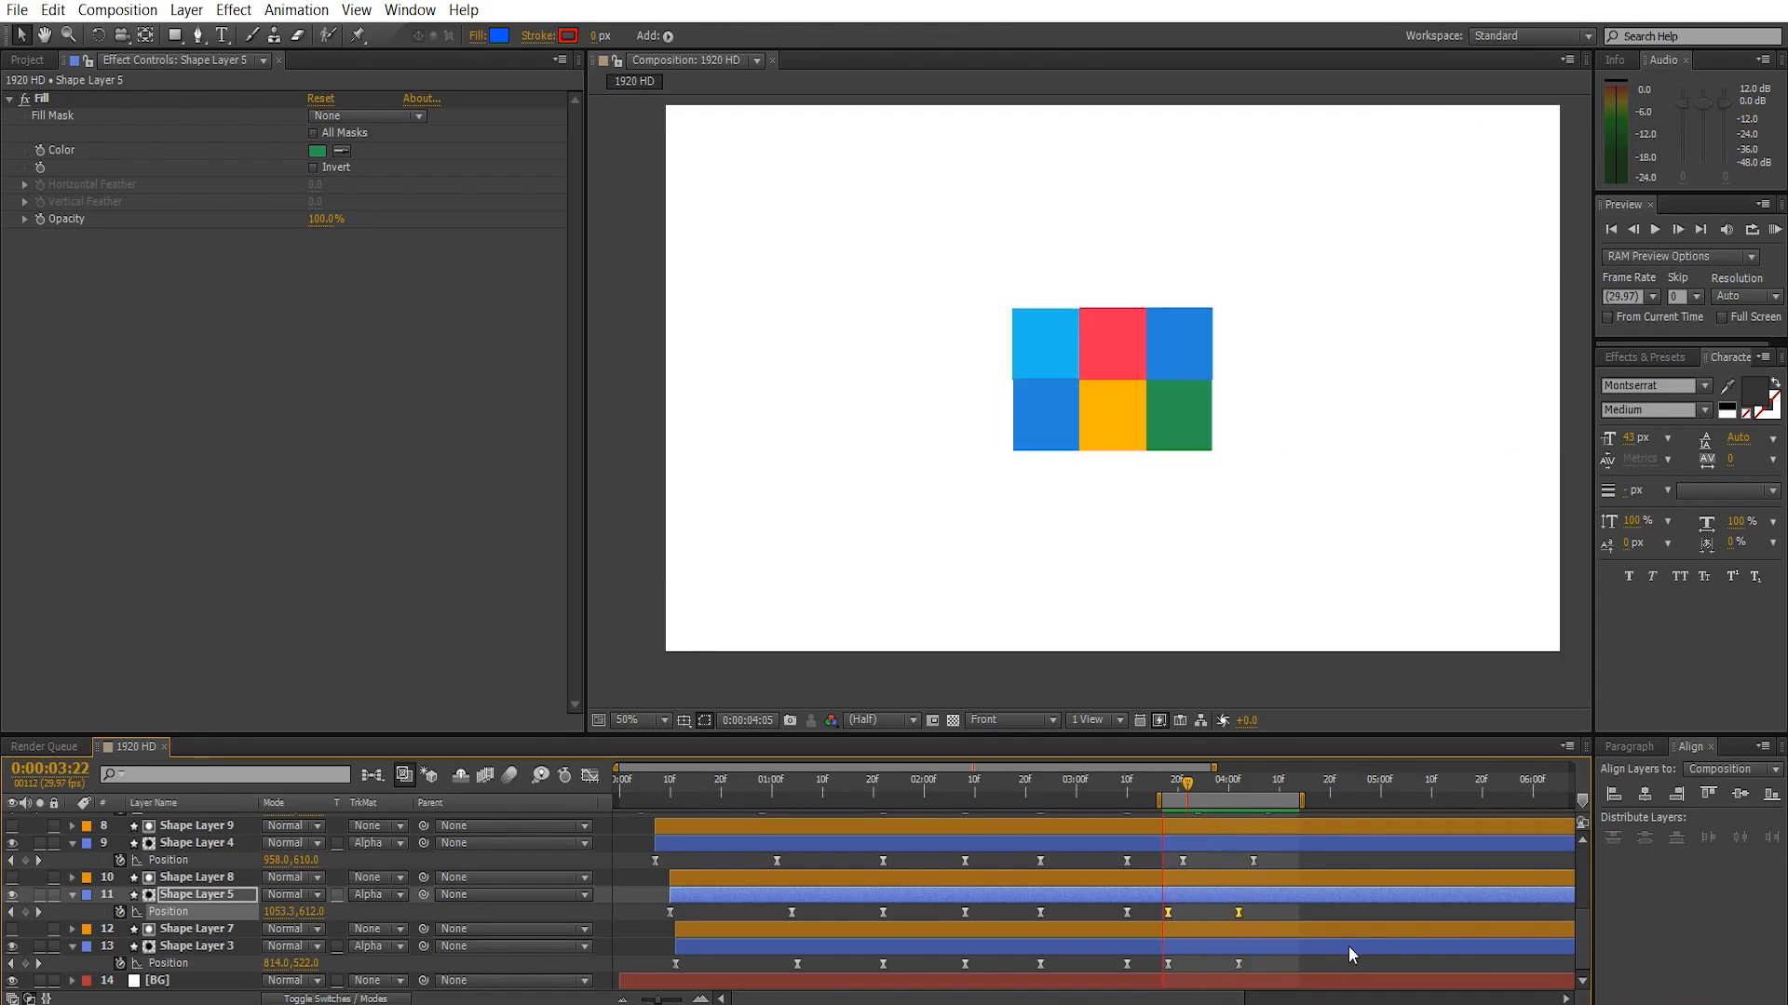
key("space")
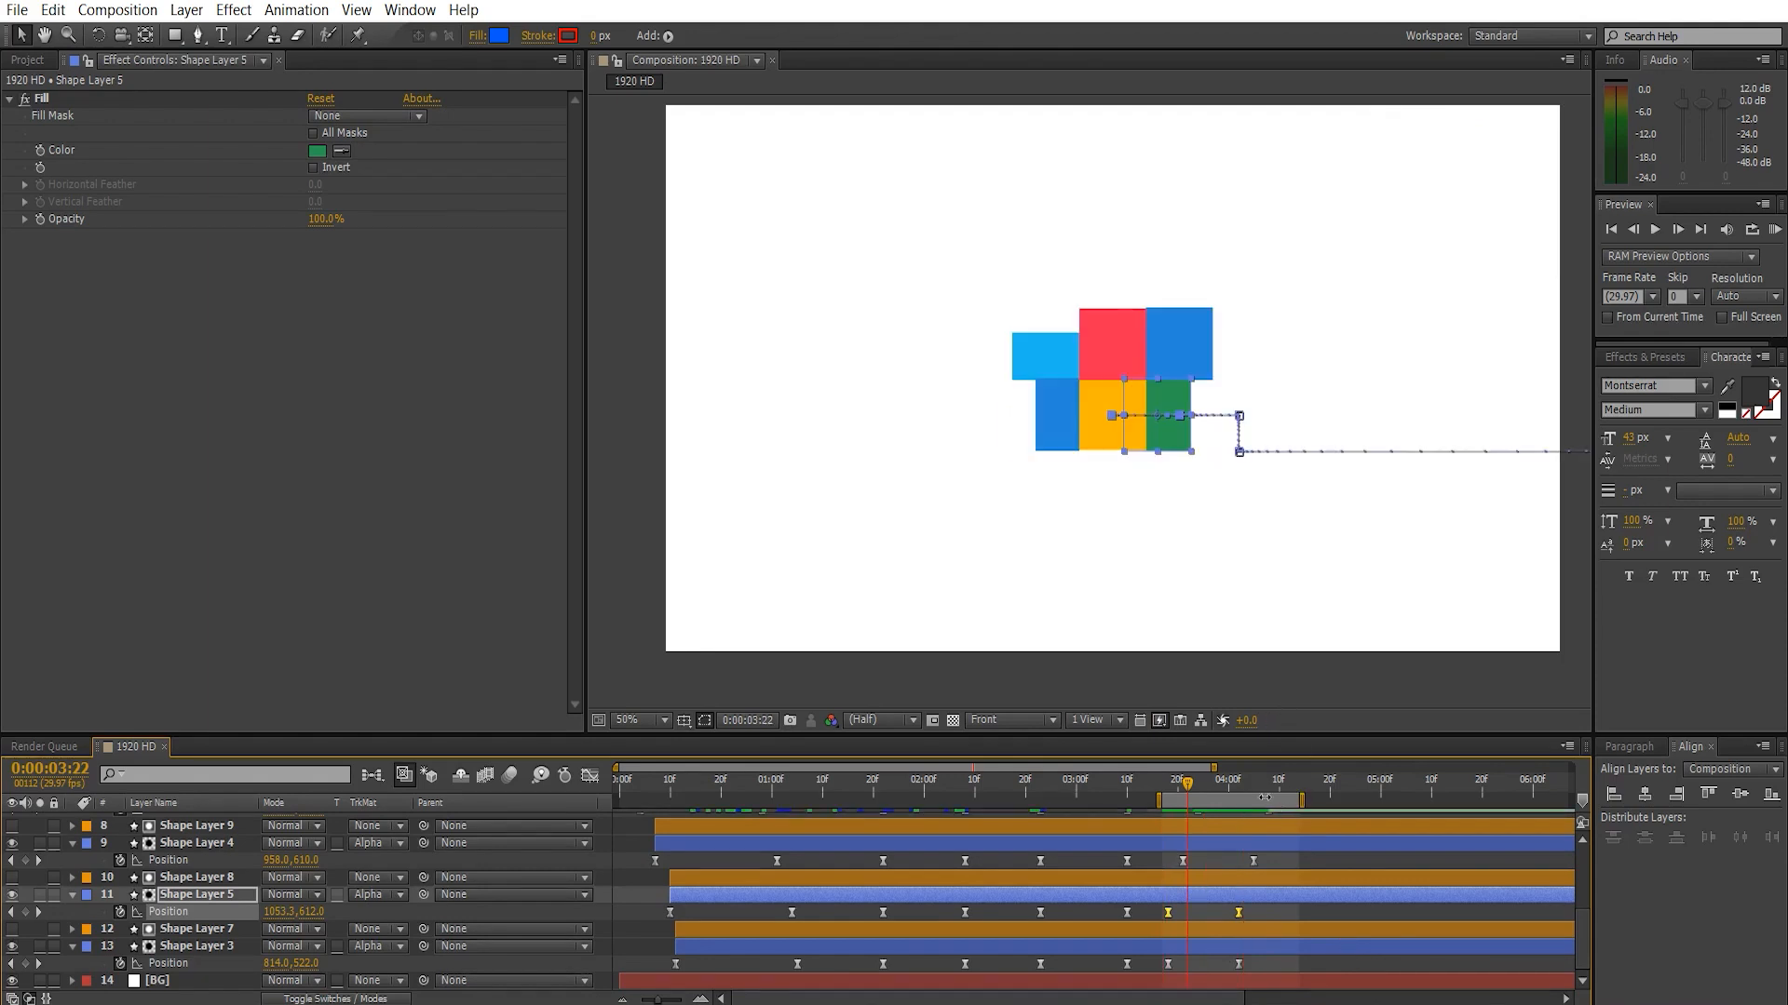
- Move Shape Layer 2's last two Position keyframes back to 0:00:03:18 and 0:00:04:02 and RAM preview the exit
left_click(1199, 333)
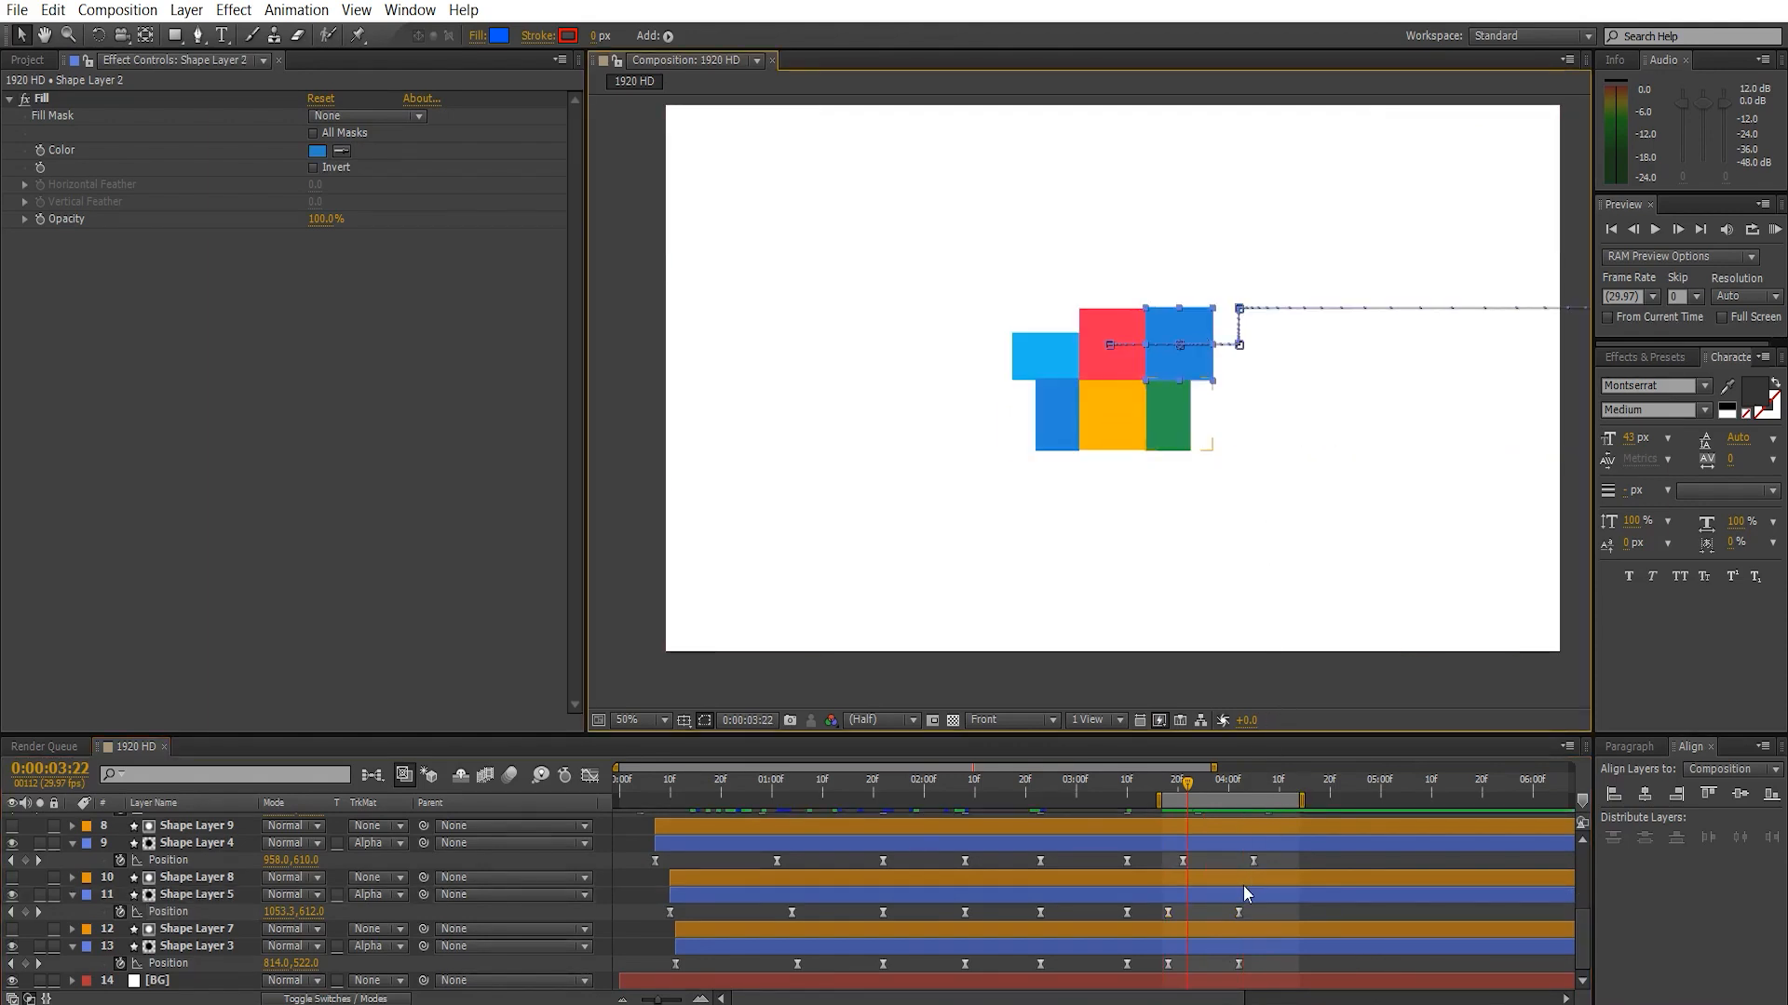
scroll(1243, 886, "up", 5)
left_click_drag(1282, 922, 1165, 930)
key("KP_0")
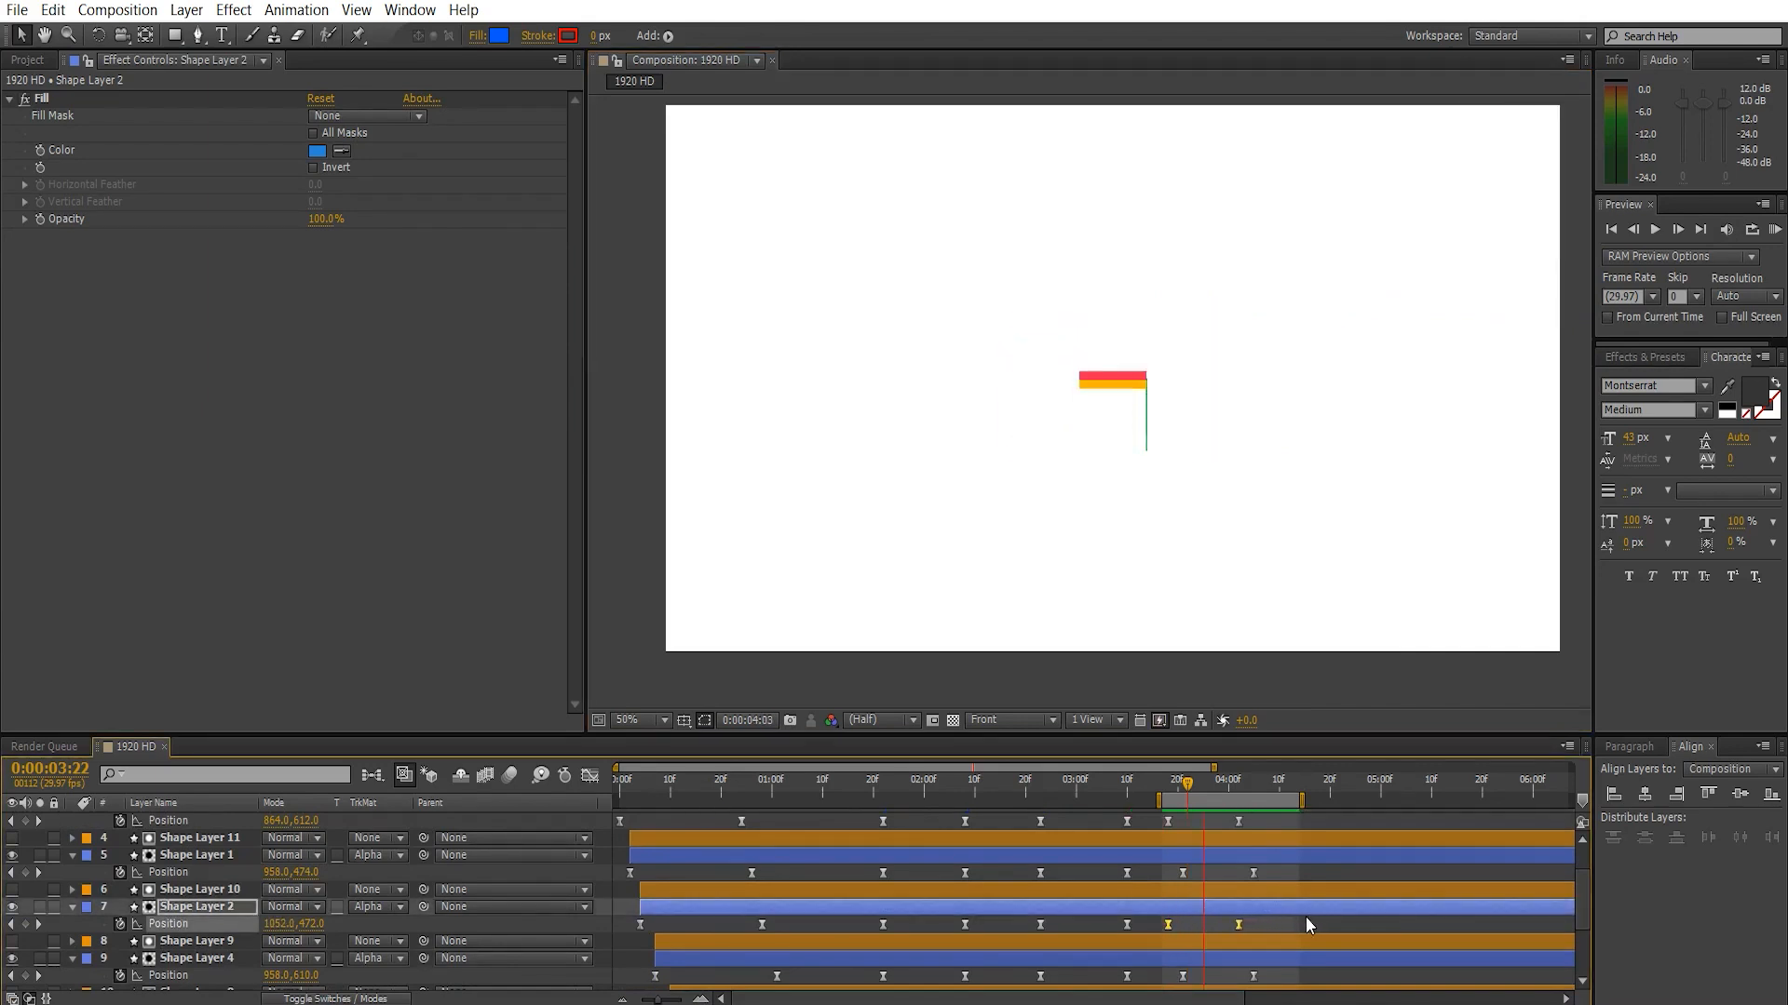
key("space")
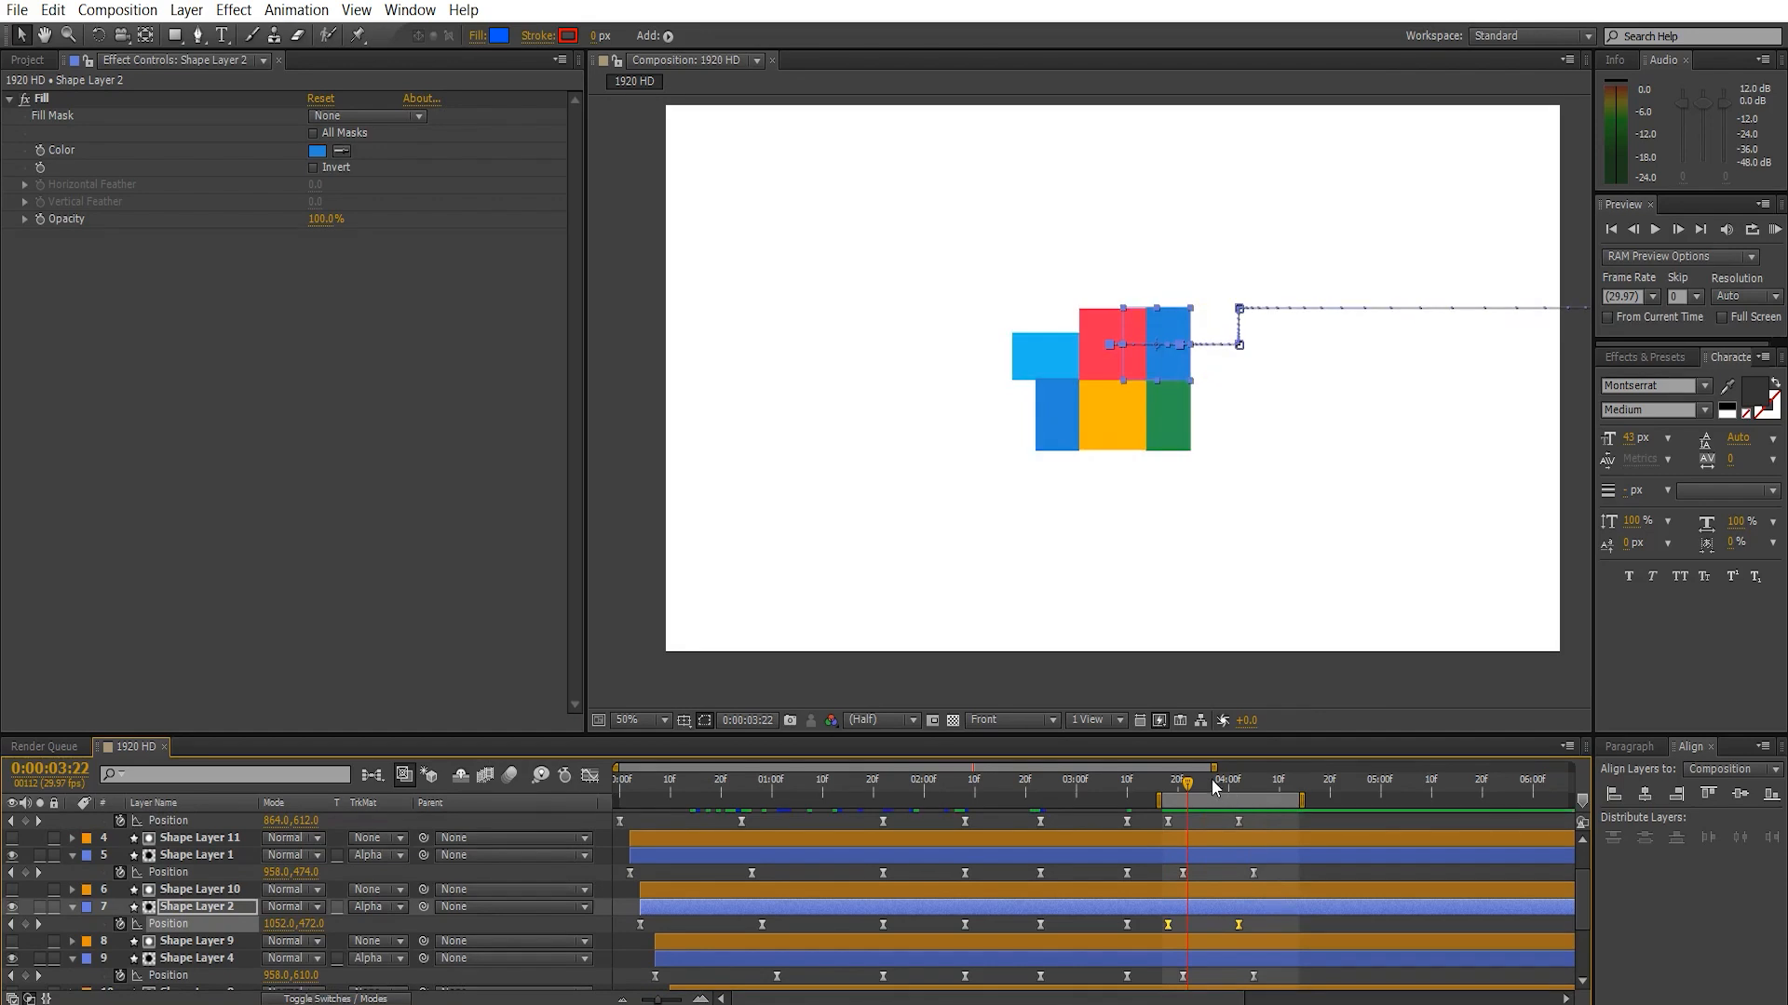
- Move the yellow square's (Shape Layer 4) last two Position keyframes back to 0:00:03:18 and 0:00:04:02 and RAM preview the exit
left_click(1130, 352)
left_click(1127, 437)
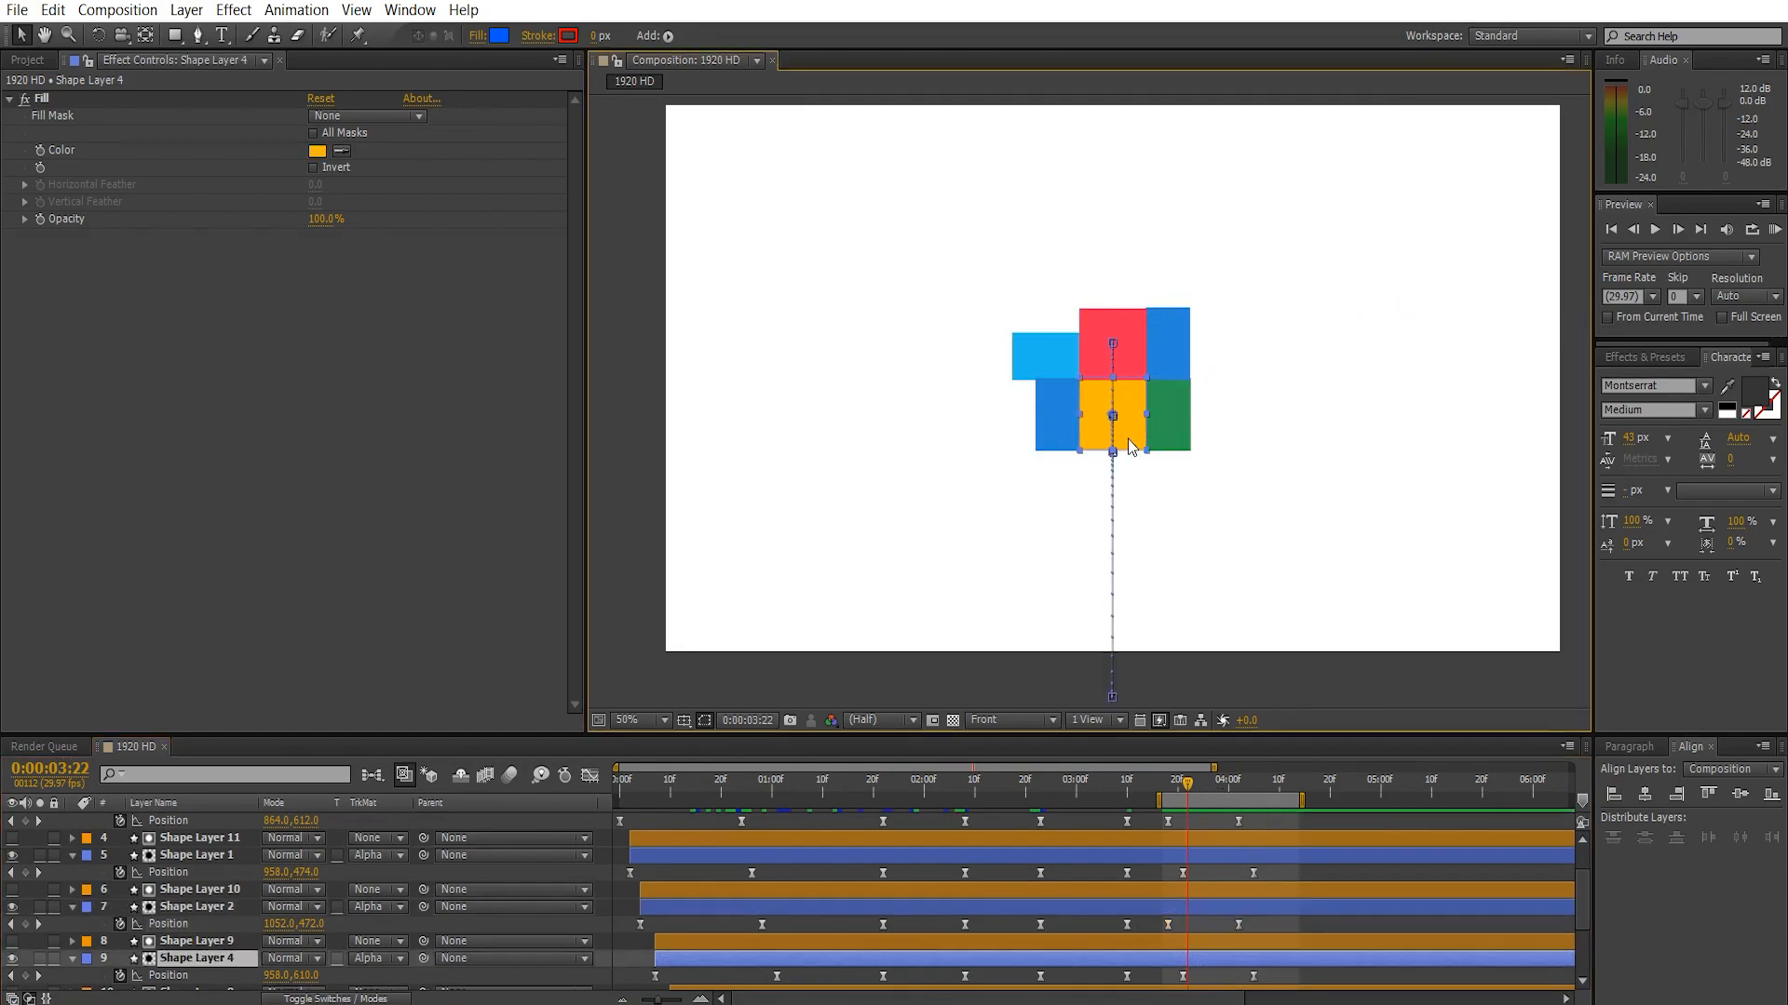
scroll(1246, 909, "down", 2)
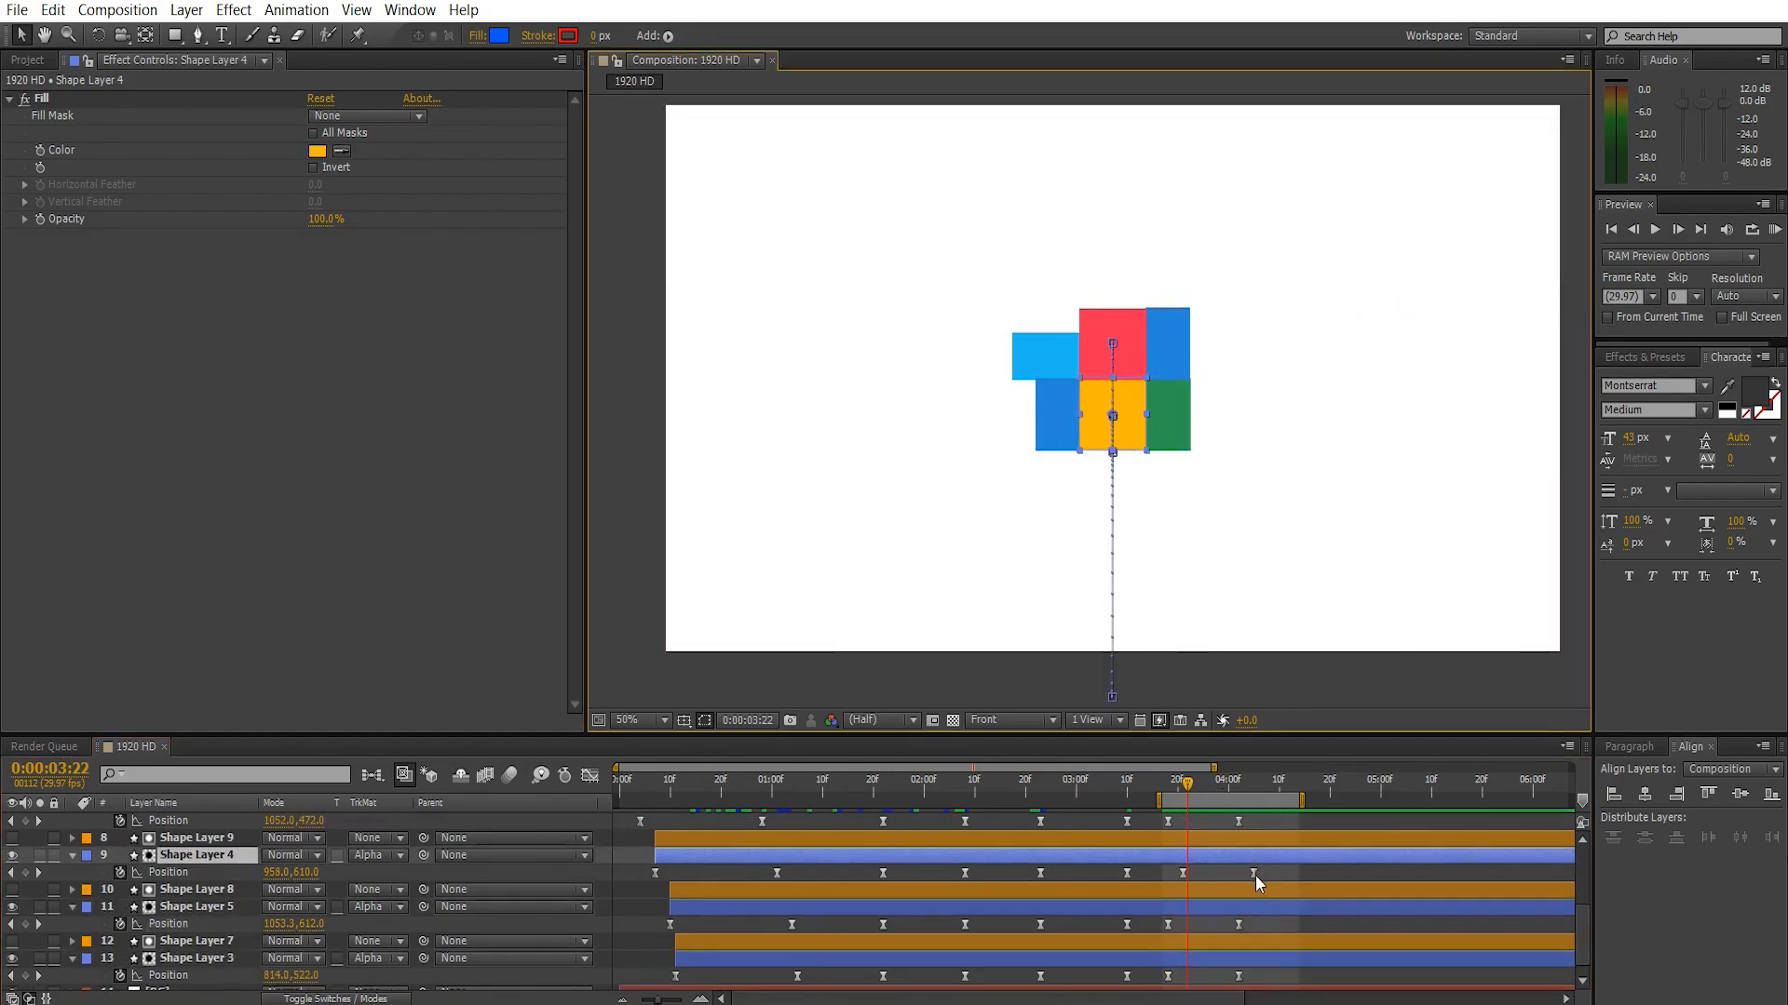
left_click_drag(1275, 875, 1164, 888)
key("KP_0")
key("space")
key("KP_0")
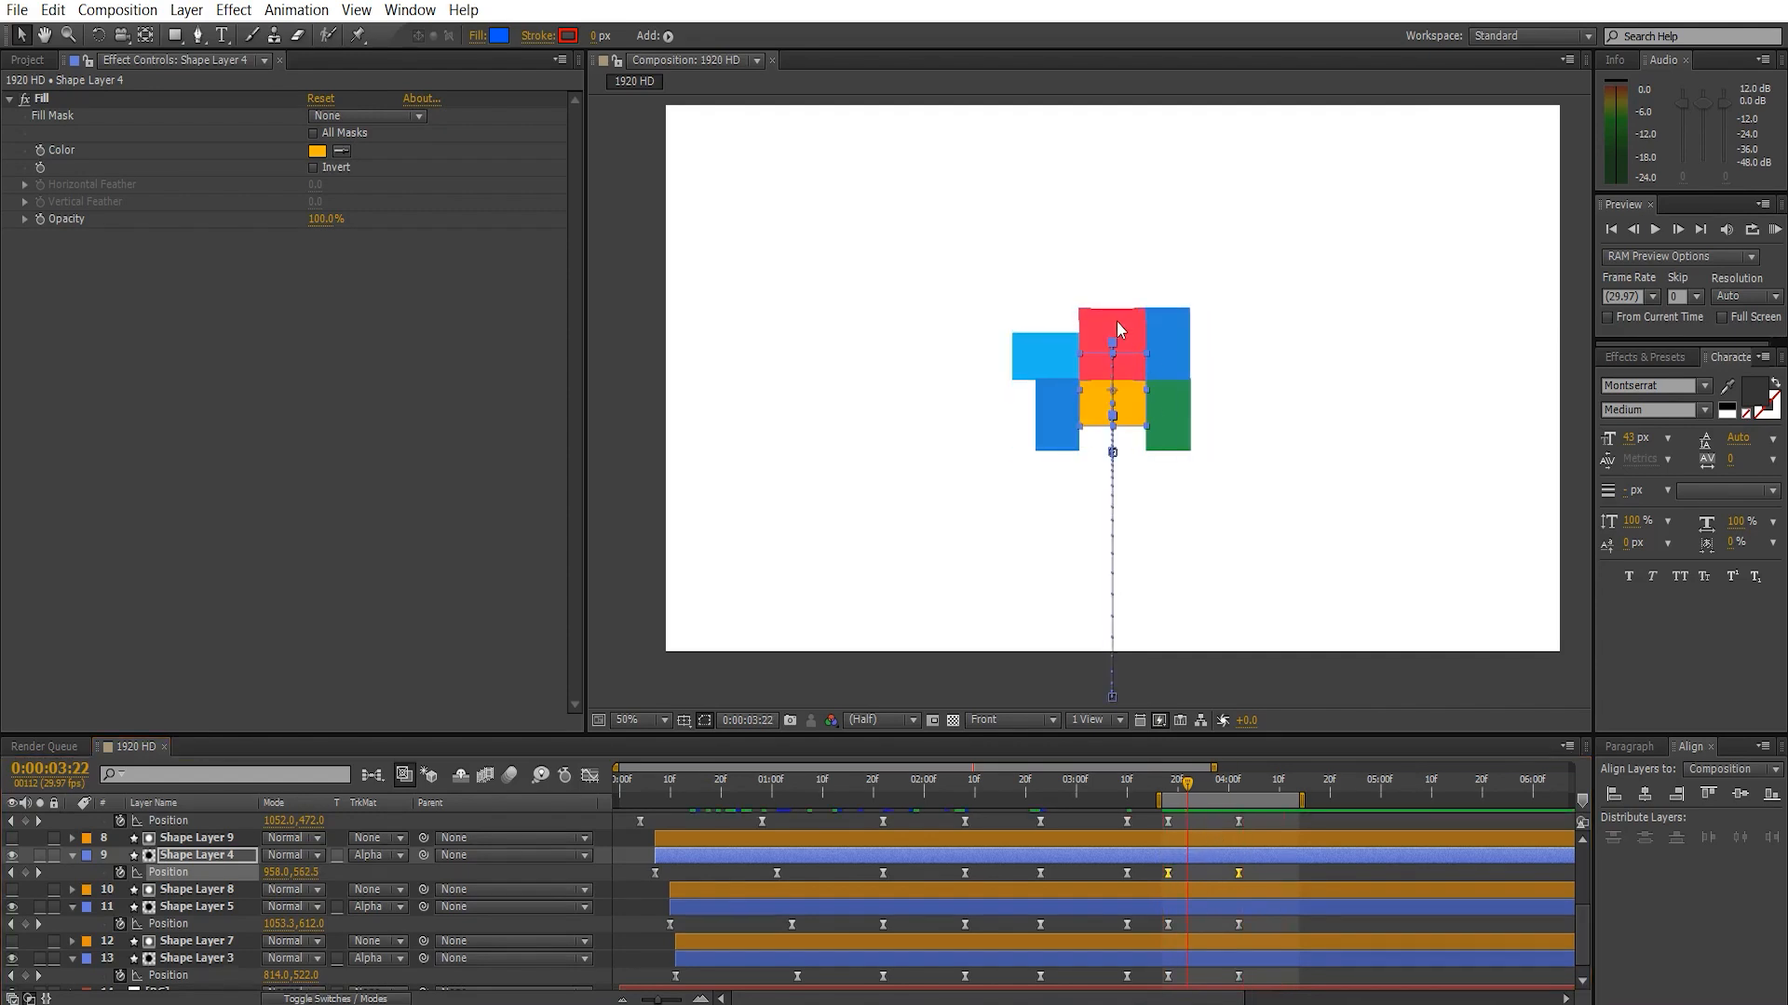
- Delay the red square's (Shape Layer 1) last two Position keyframes to 0:00:03:26 and 0:00:04:10 and preview the exit
left_click(1141, 361)
scroll(1248, 916, "up", 3)
scroll(1249, 913, "down", 3)
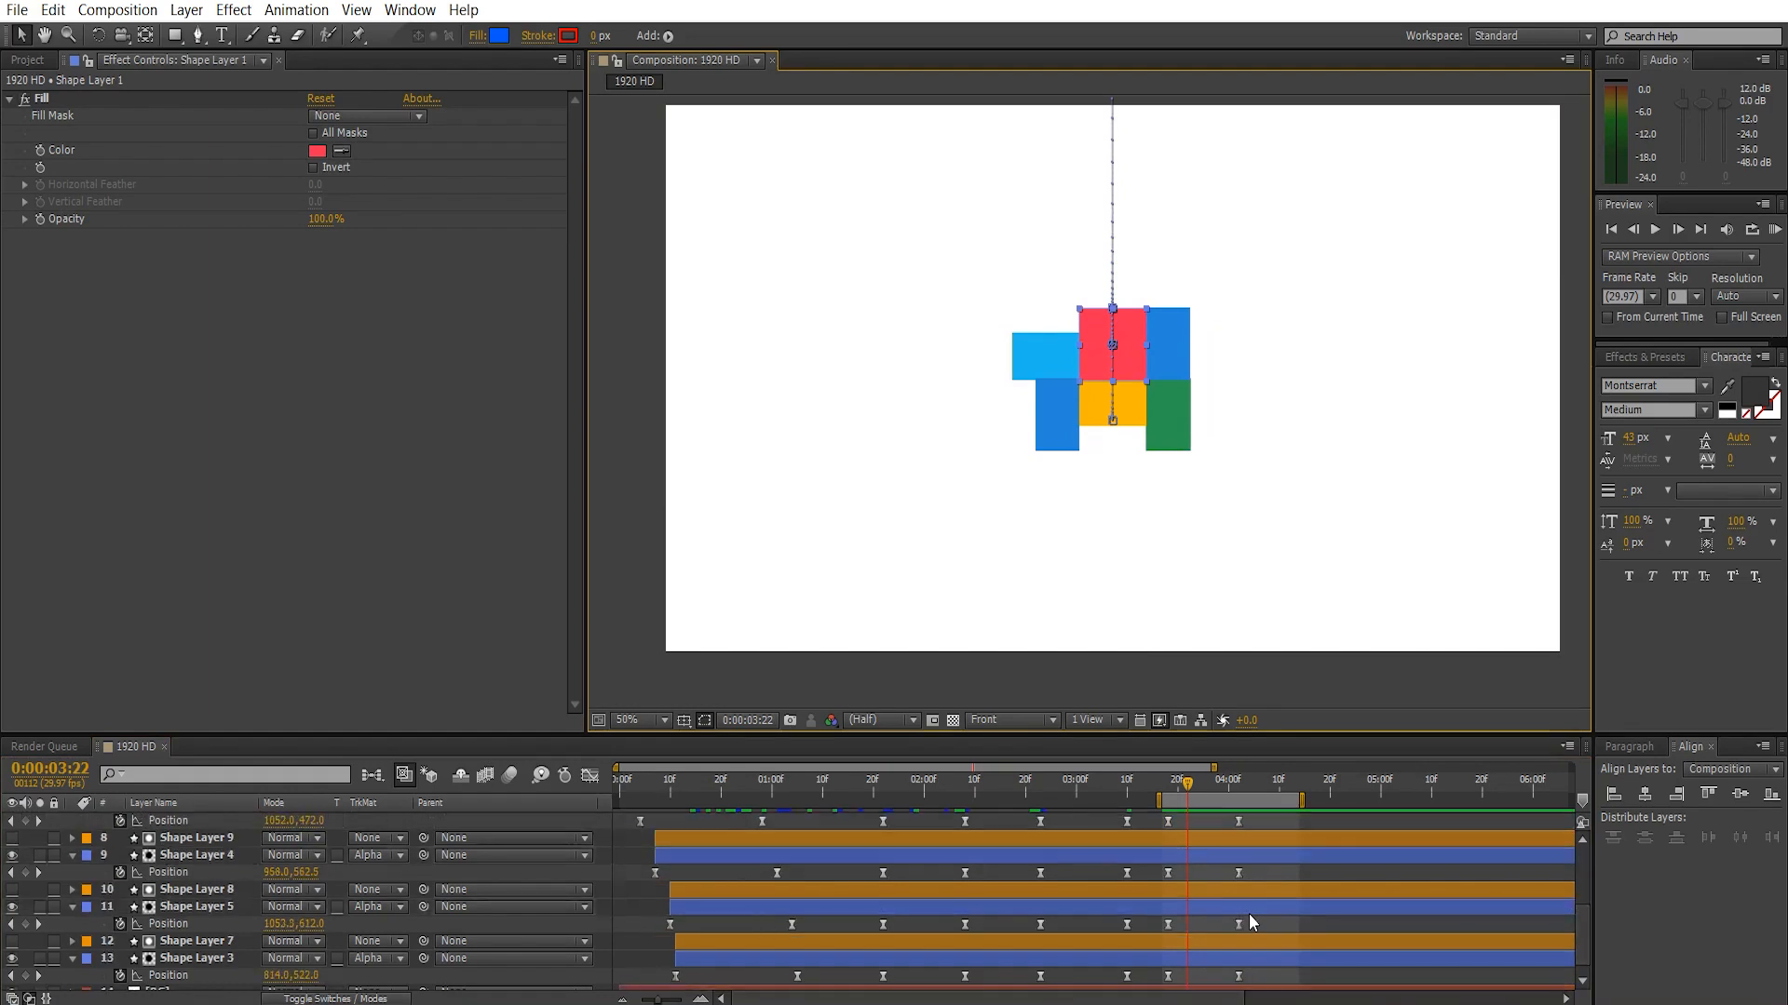
left_click_drag(1268, 862, 1179, 885)
left_click_drag(1184, 873, 1209, 881)
key("space")
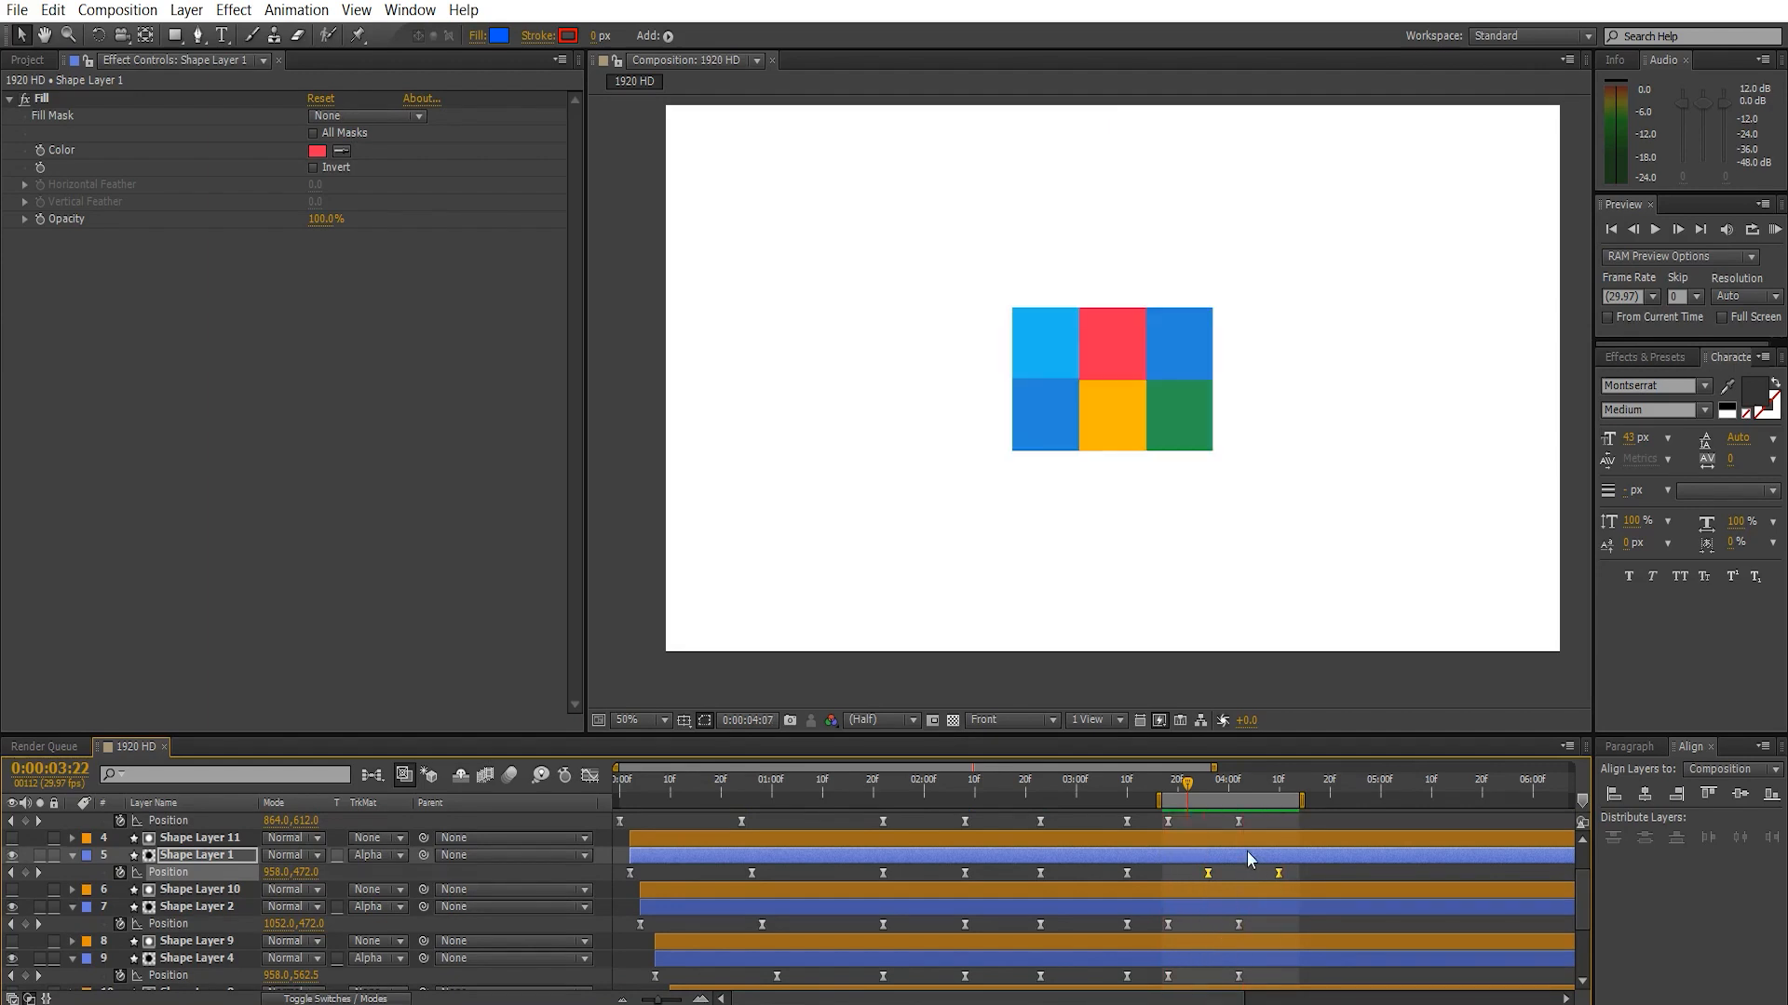
- Replace the red square's final Position keyframe at 0:00:04:10 with 807, 472 so it exits sideways, and preview it
left_click(1208, 786)
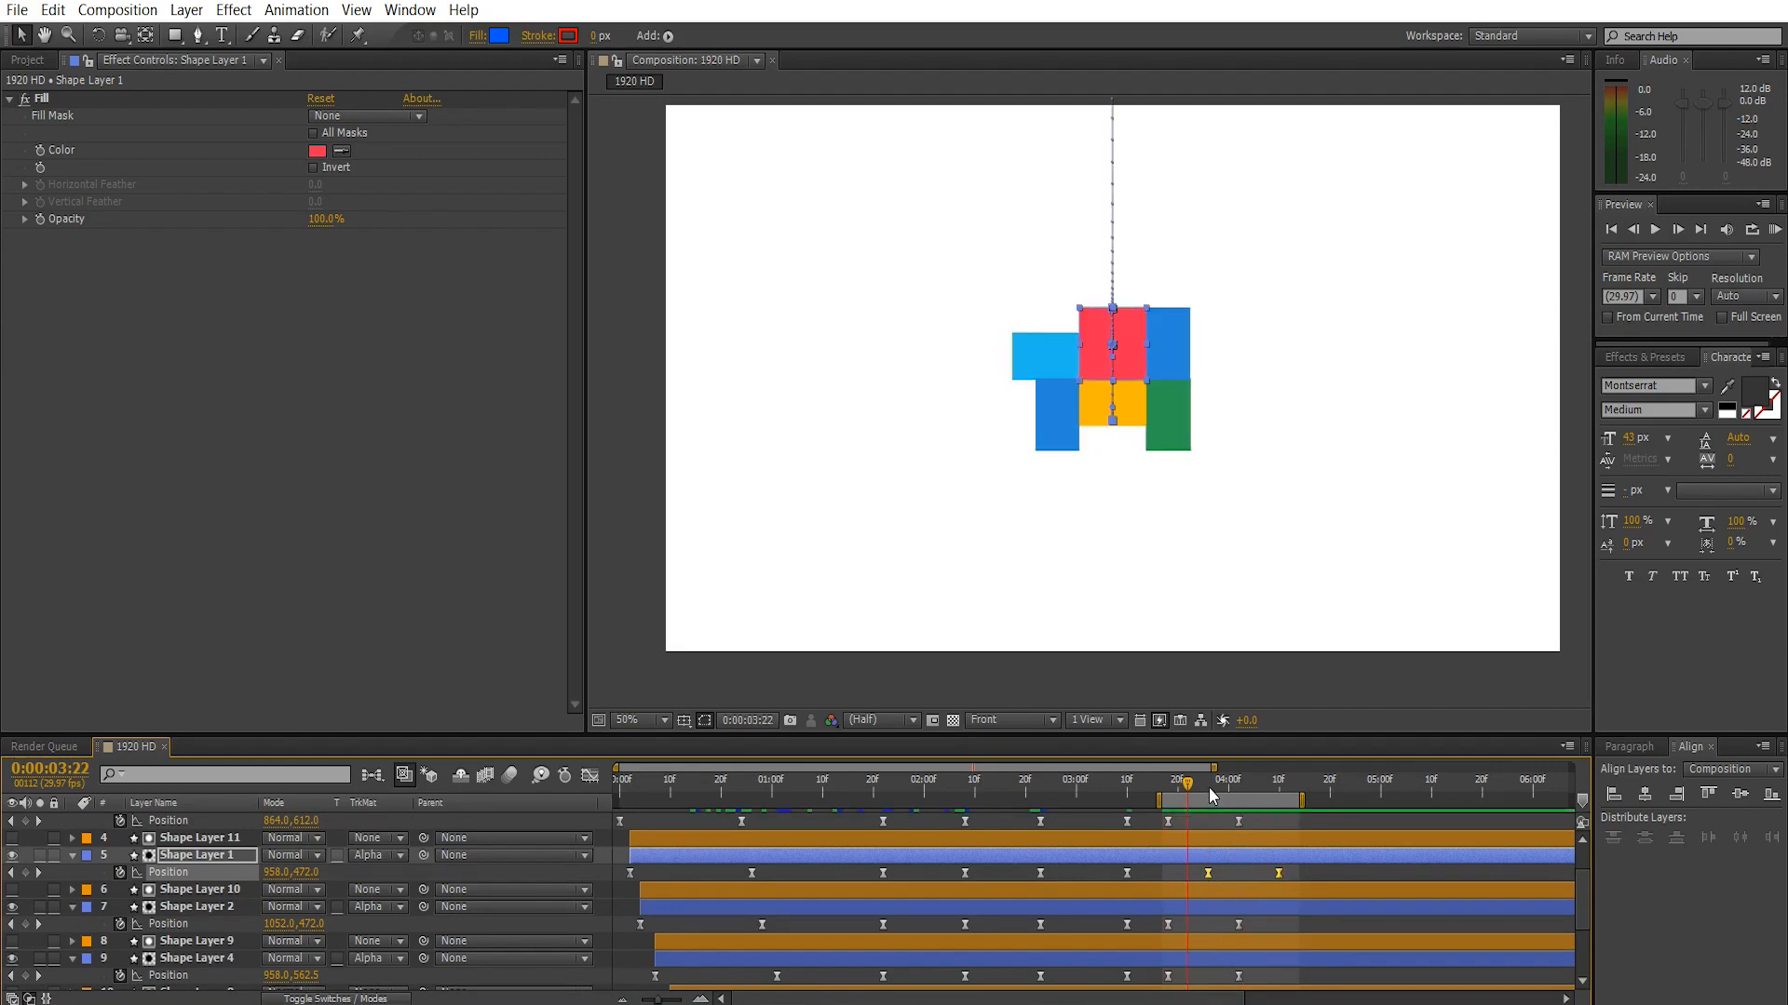
left_click(1231, 875)
left_click(1279, 784)
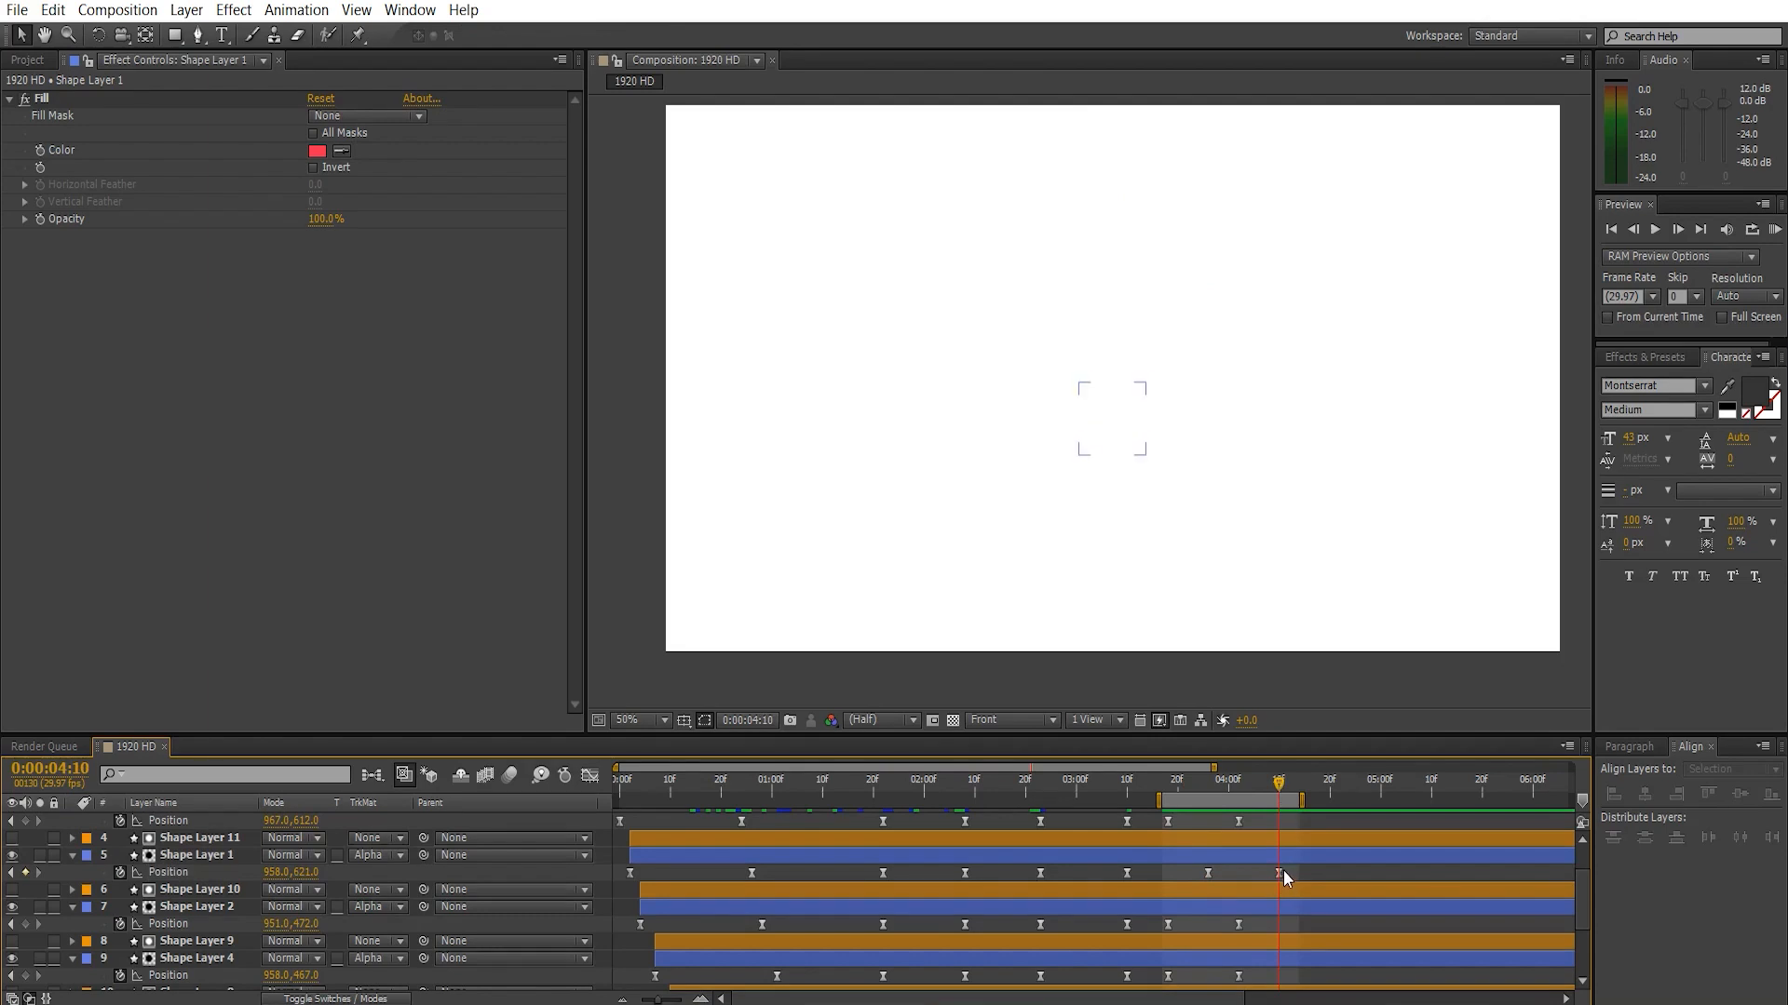
mouse_move(1248, 786)
left_mouse_down()
mouse_move(1221, 790)
mouse_move(1264, 796)
left_mouse_up()
left_click(1279, 872)
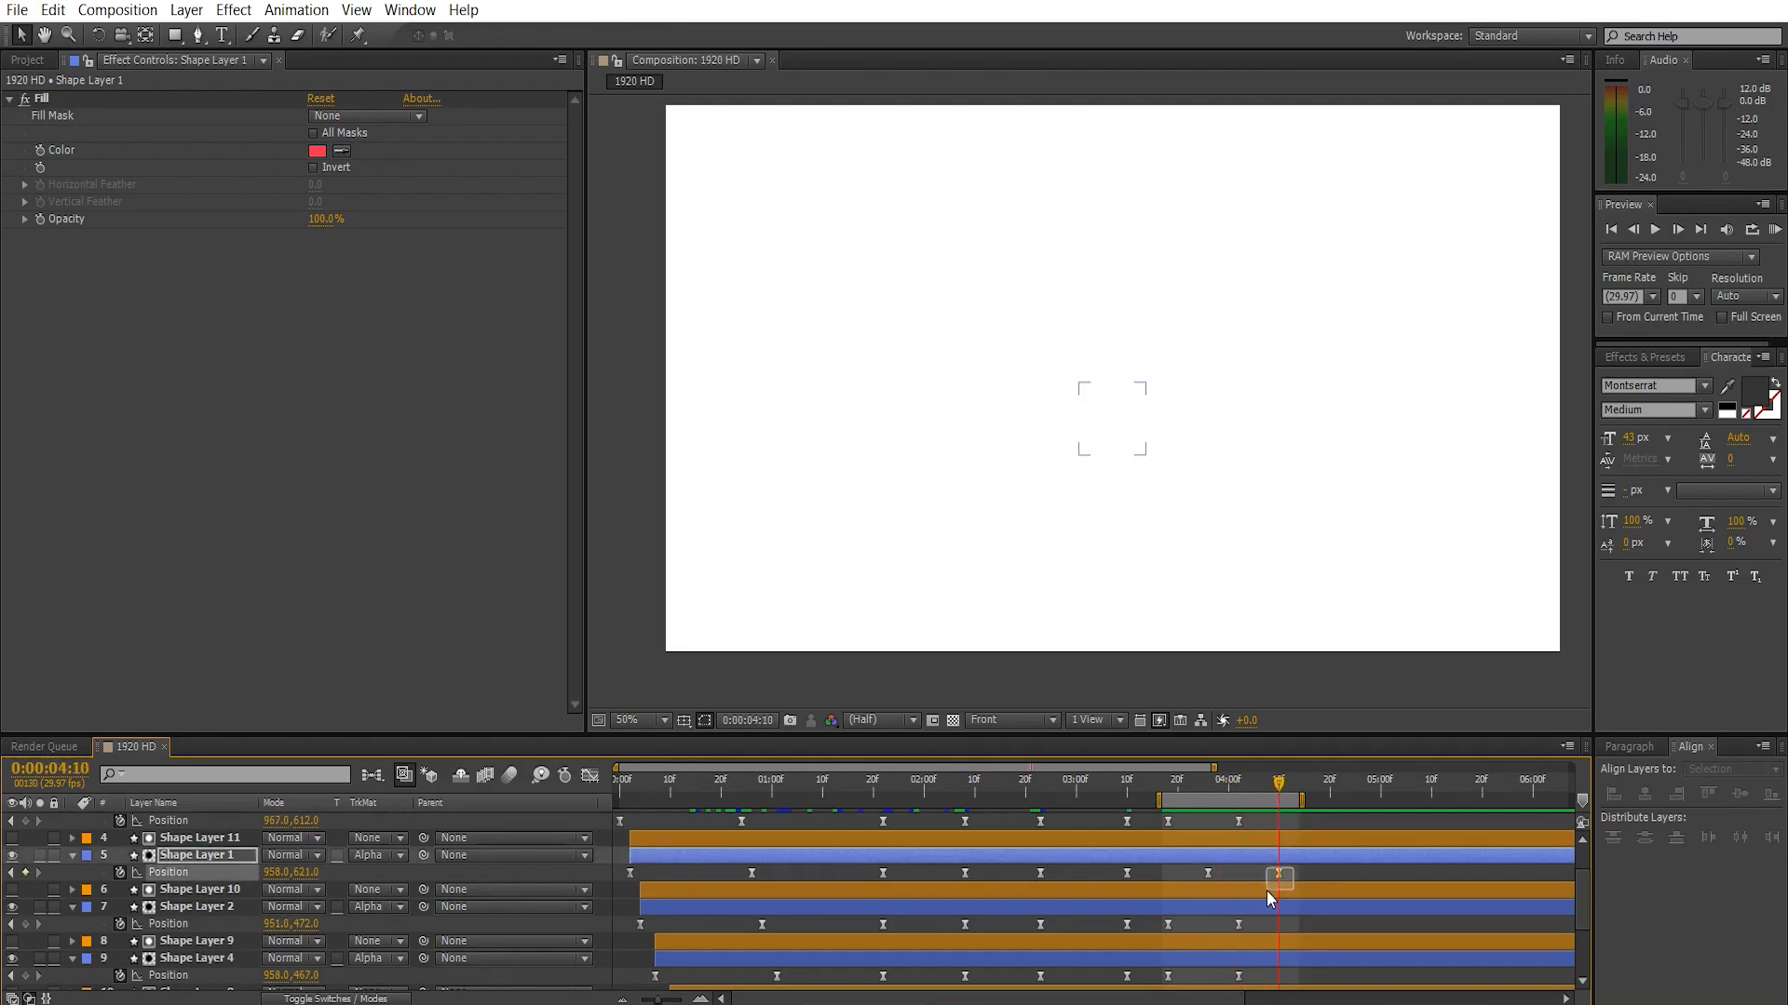
key("Delete")
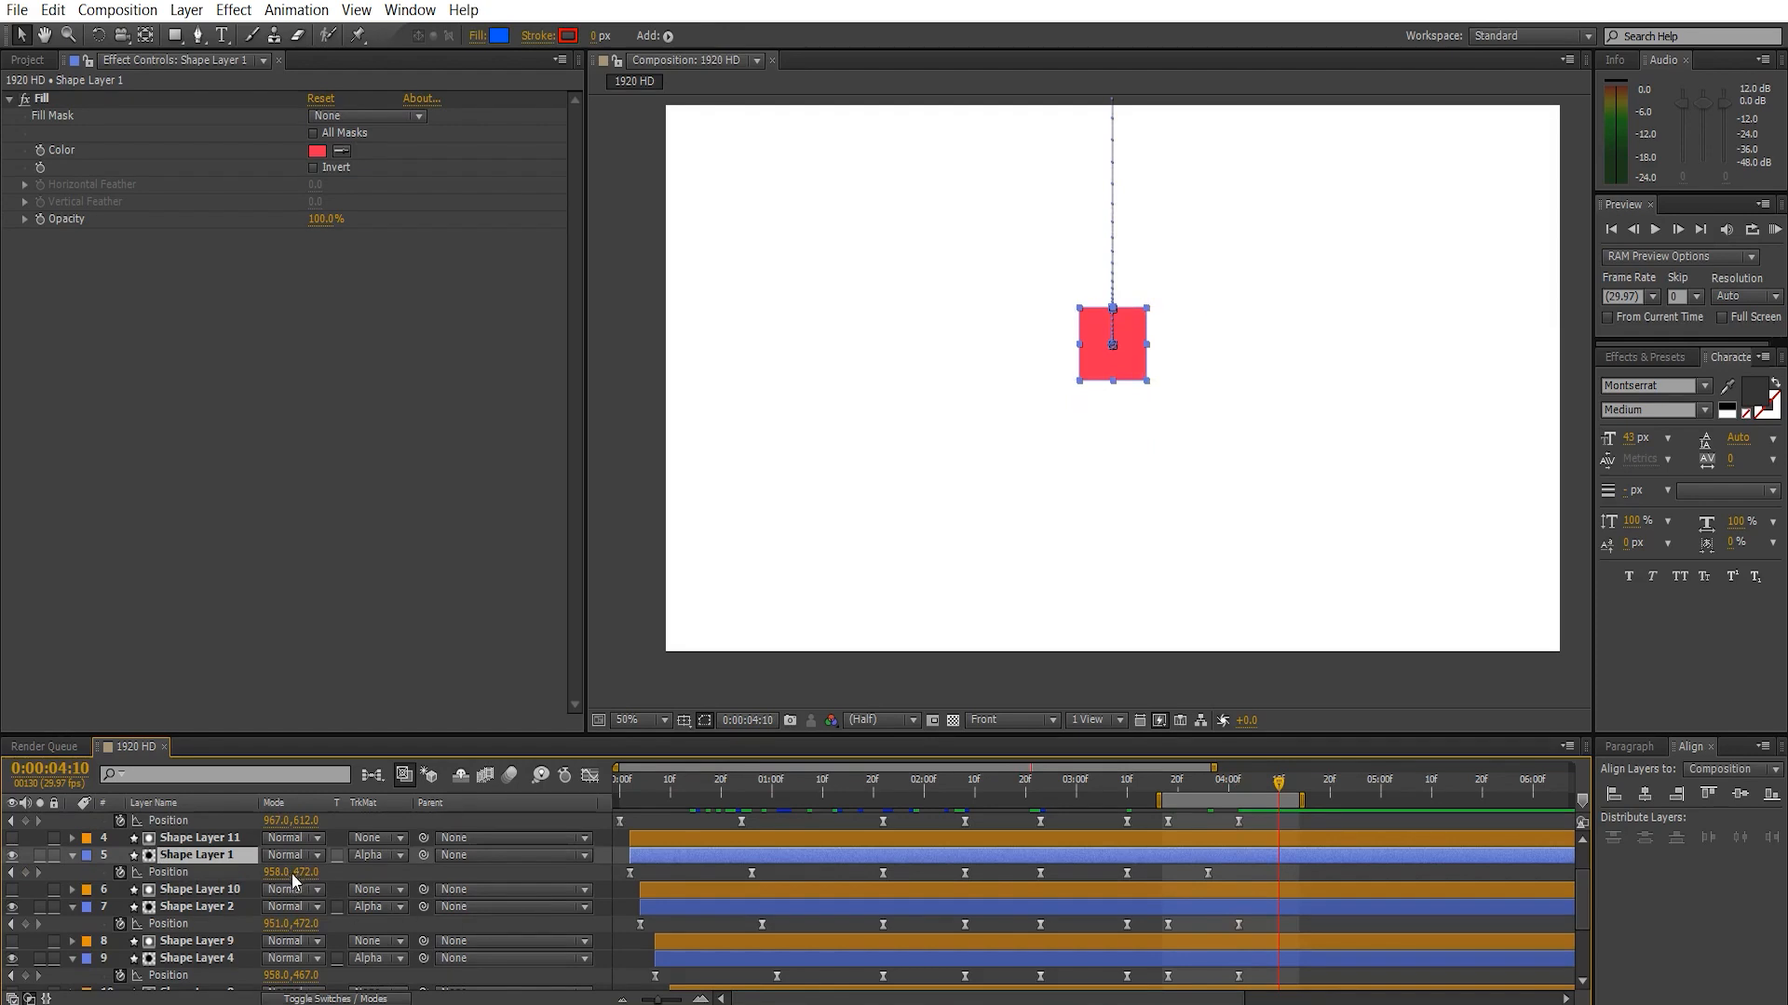
left_click_drag(277, 872, 156, 889)
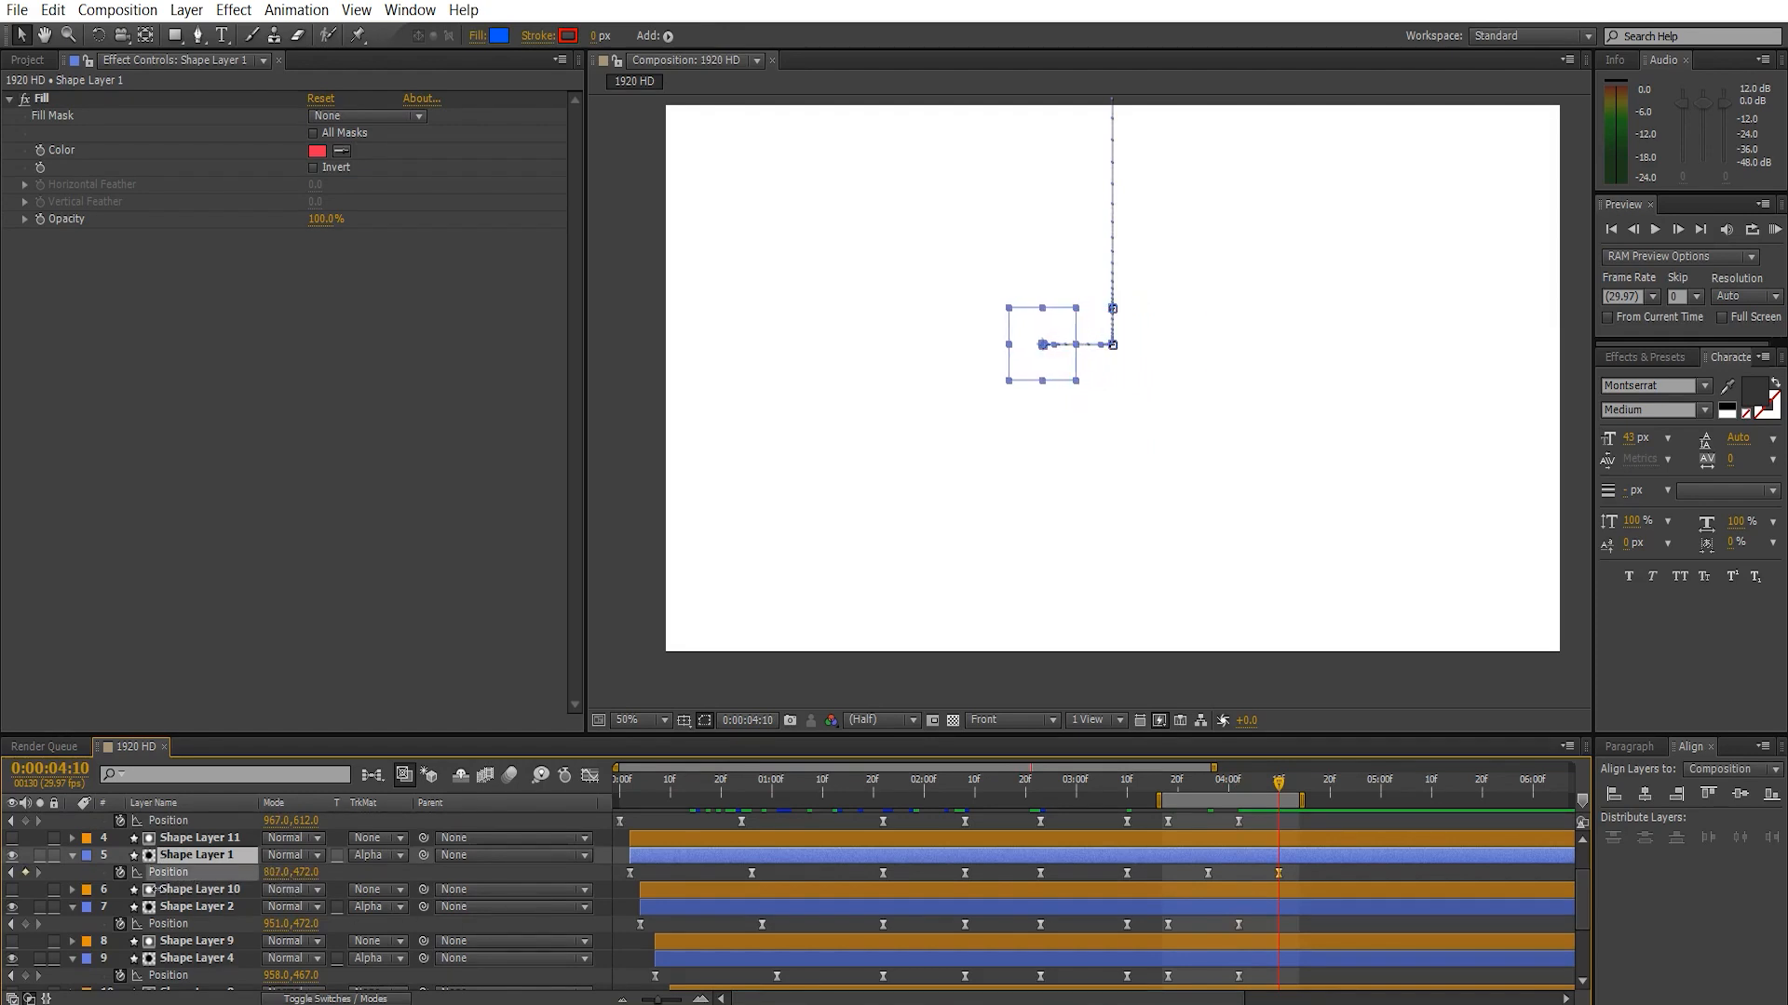
left_click(1331, 871)
key("space")
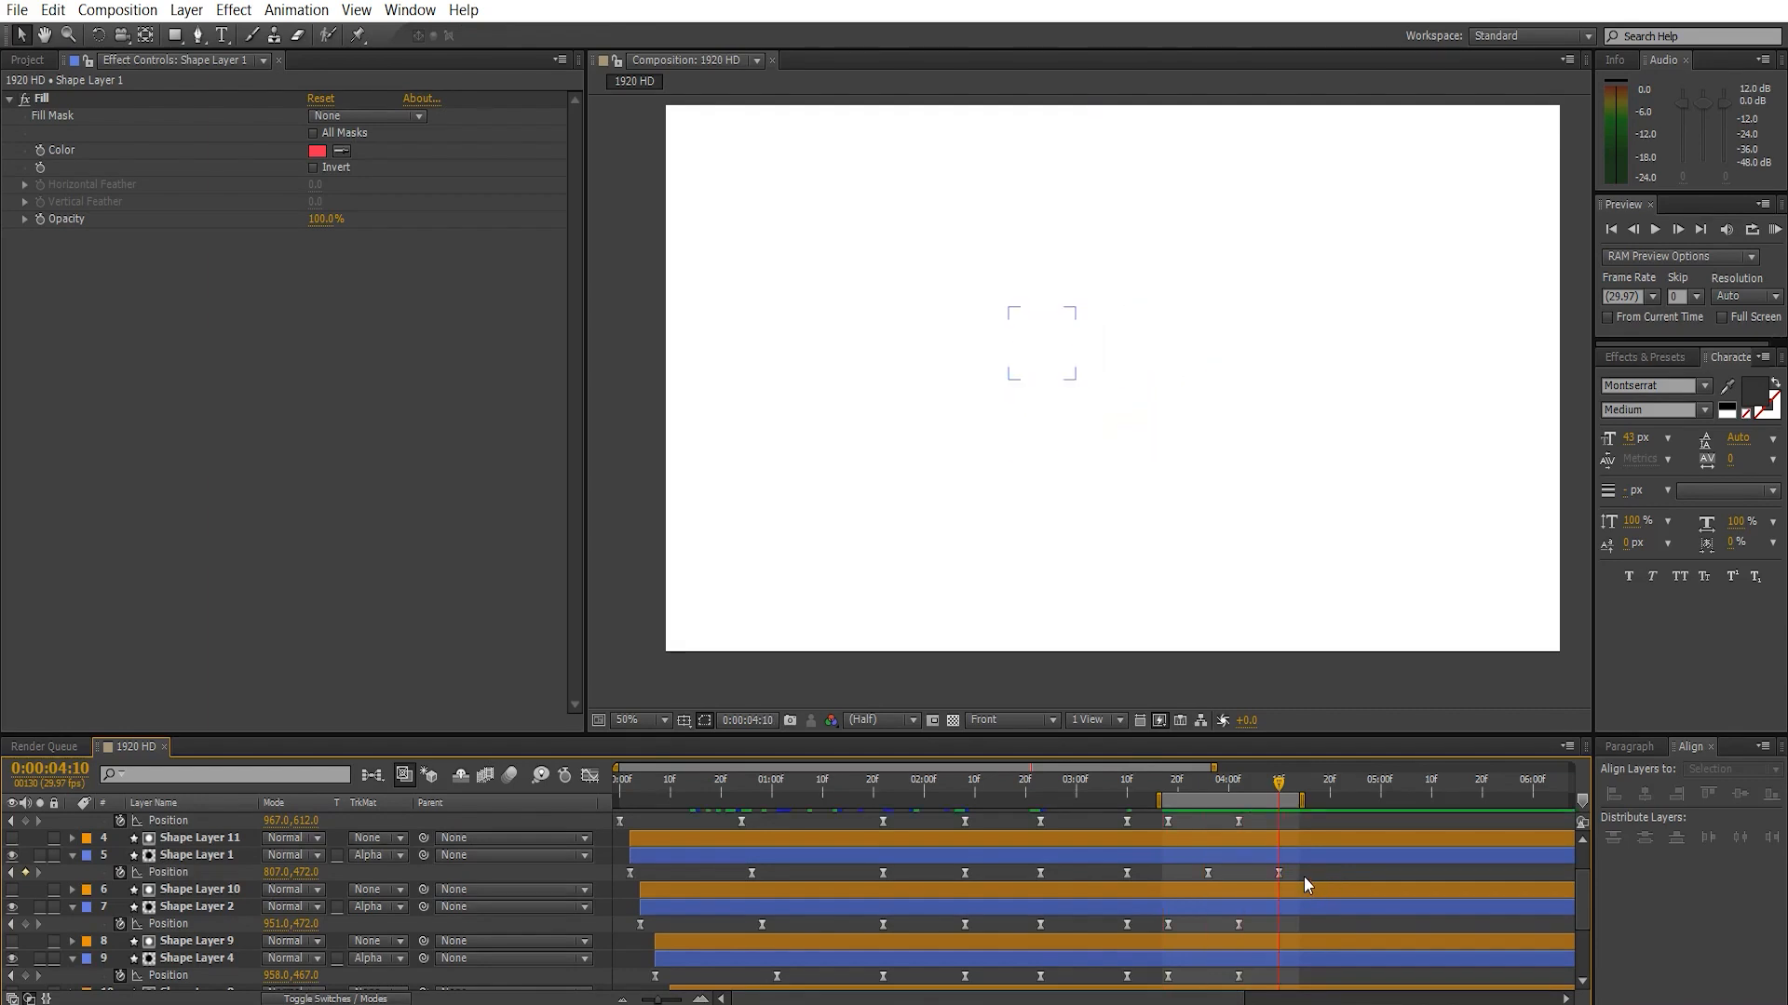
- Move the red square's last two Position keyframes to 0:00:03:20 and 0:00:04:04, preview the exit, and shift the pair slightly later
left_click_drag(1304, 878, 1177, 884)
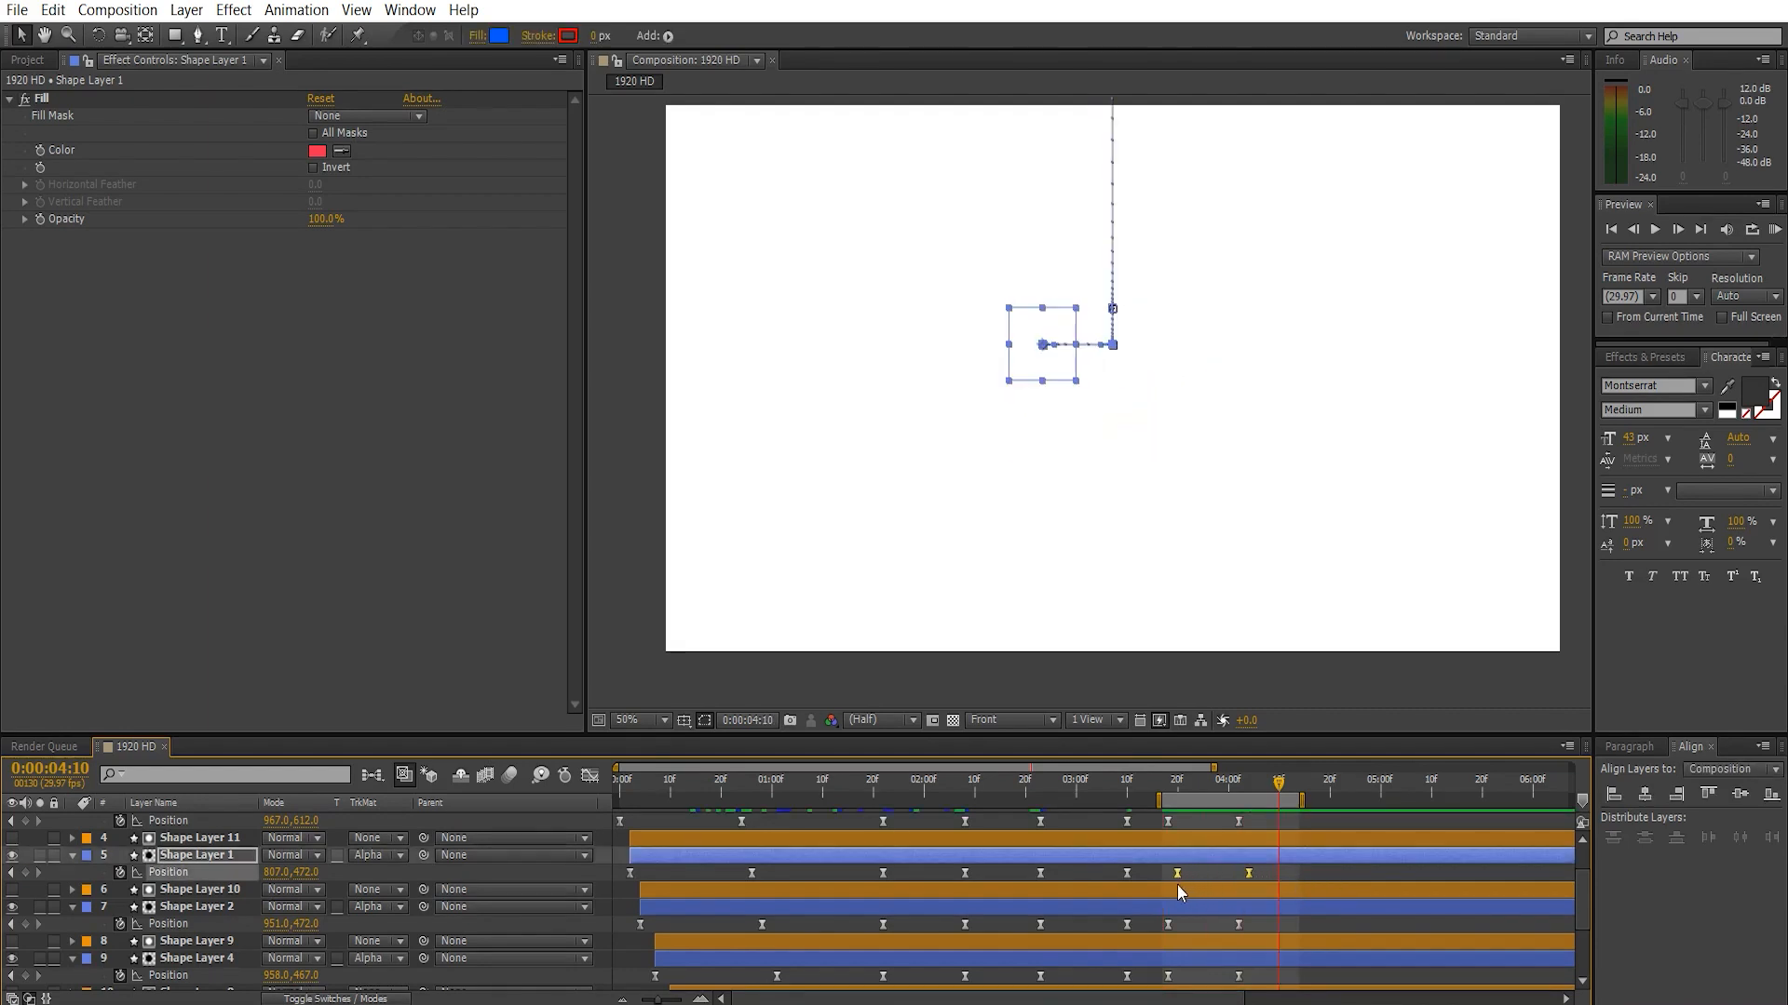
key("space")
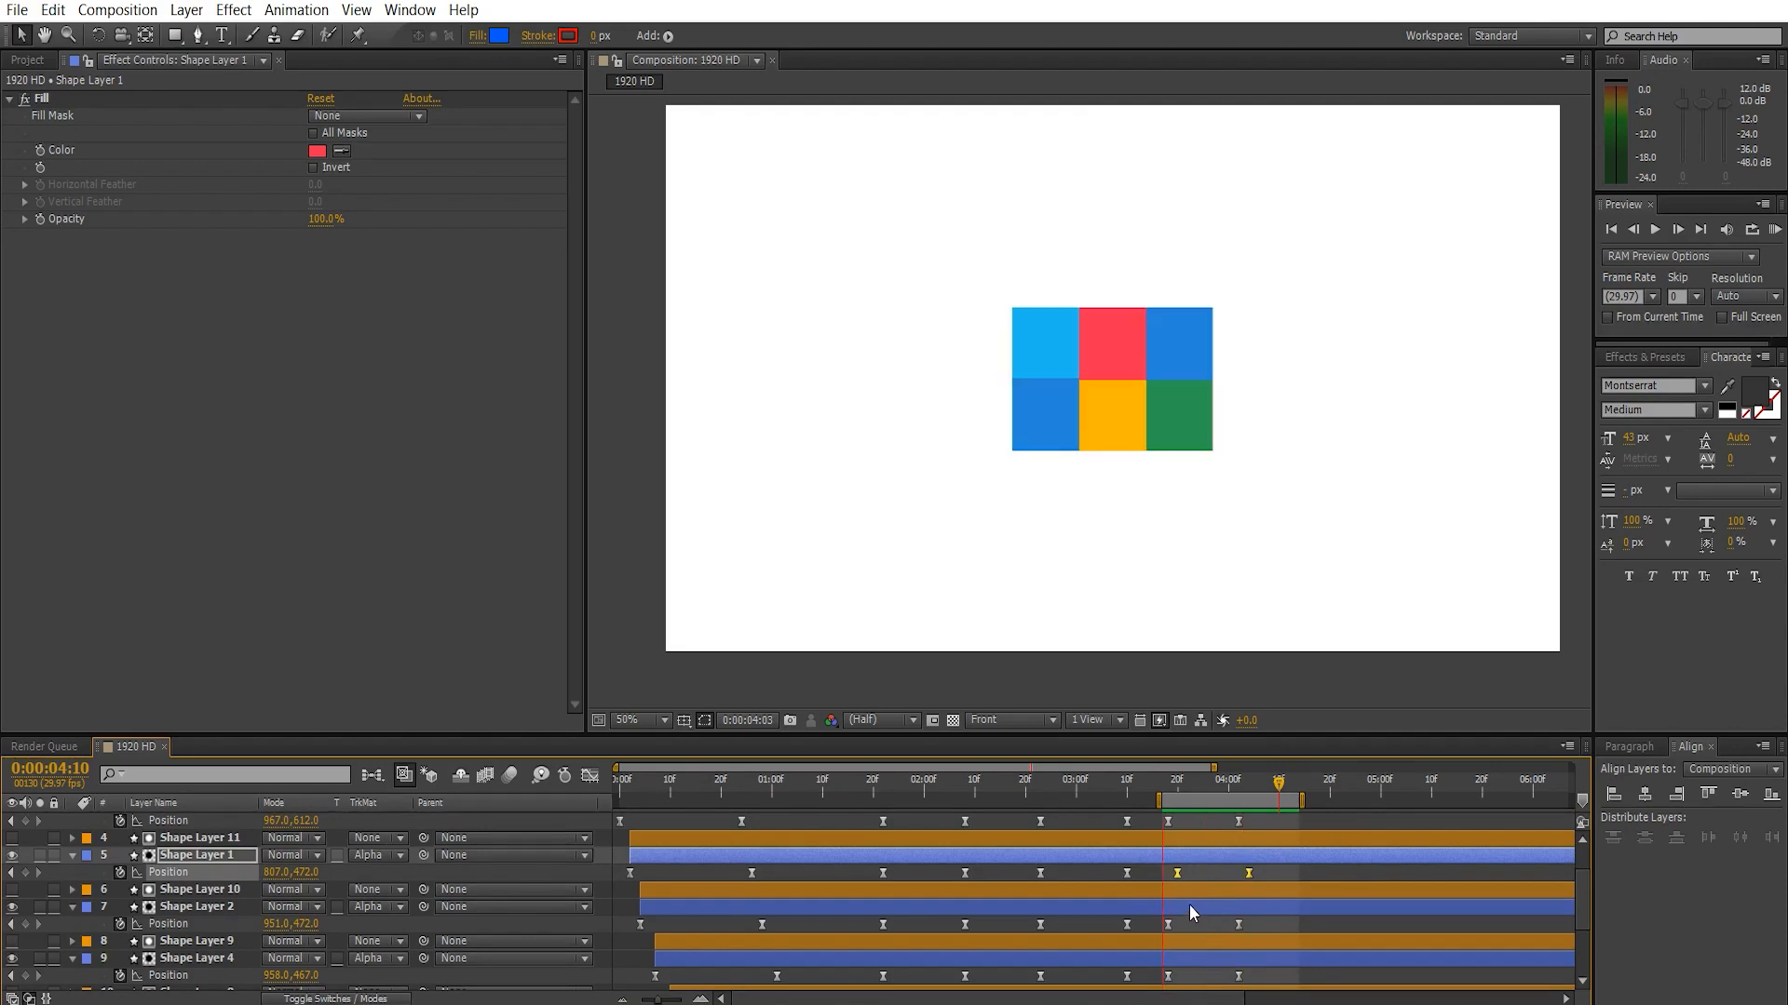
scroll(1253, 886, "up", 2)
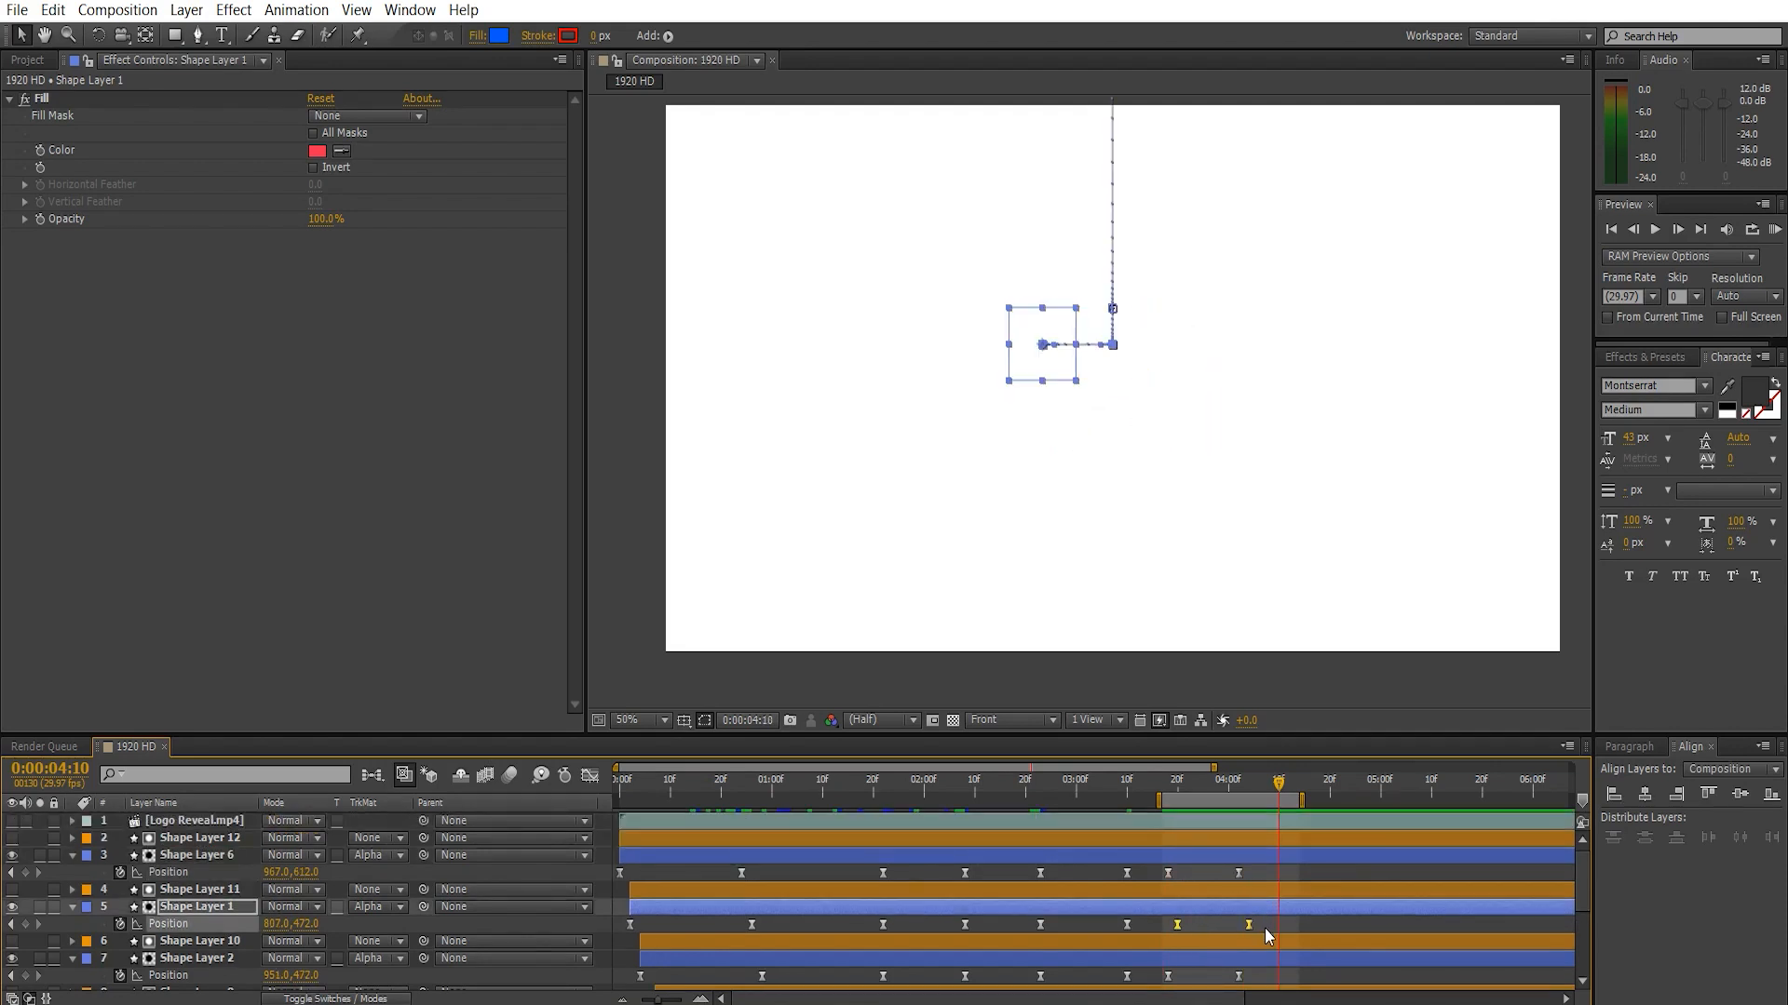
mouse_move(1177, 926)
left_mouse_down()
mouse_move(1200, 925)
mouse_move(1149, 943)
mouse_move(1208, 927)
left_mouse_up()
- Delay the last two Position keyframes of Shape Layer 5 to 0:00:03:26 and 0:00:04:10 and Shape Layer 3 to 0:00:03:29 and 0:00:04:13, and preview
scroll(1238, 933, "down", 1)
scroll(1230, 919, "down", 2)
scroll(1252, 977, "down", 1)
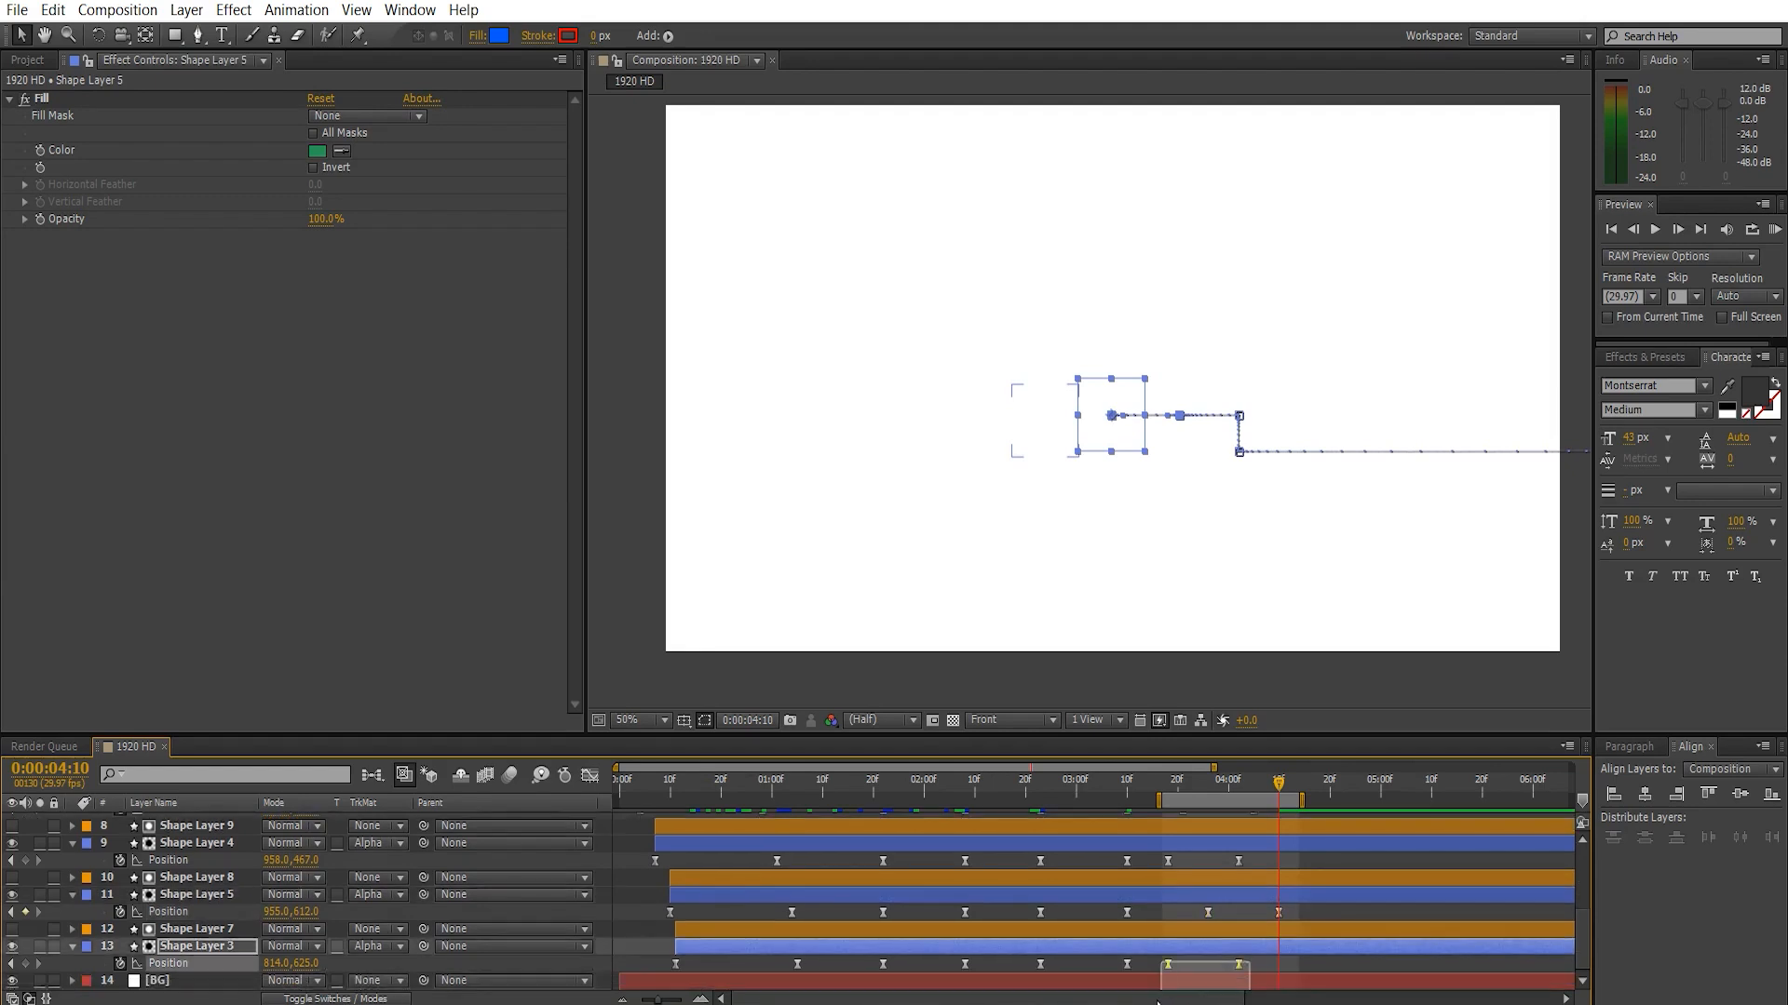
left_click(1169, 966)
left_click_drag(1215, 971, 1222, 975)
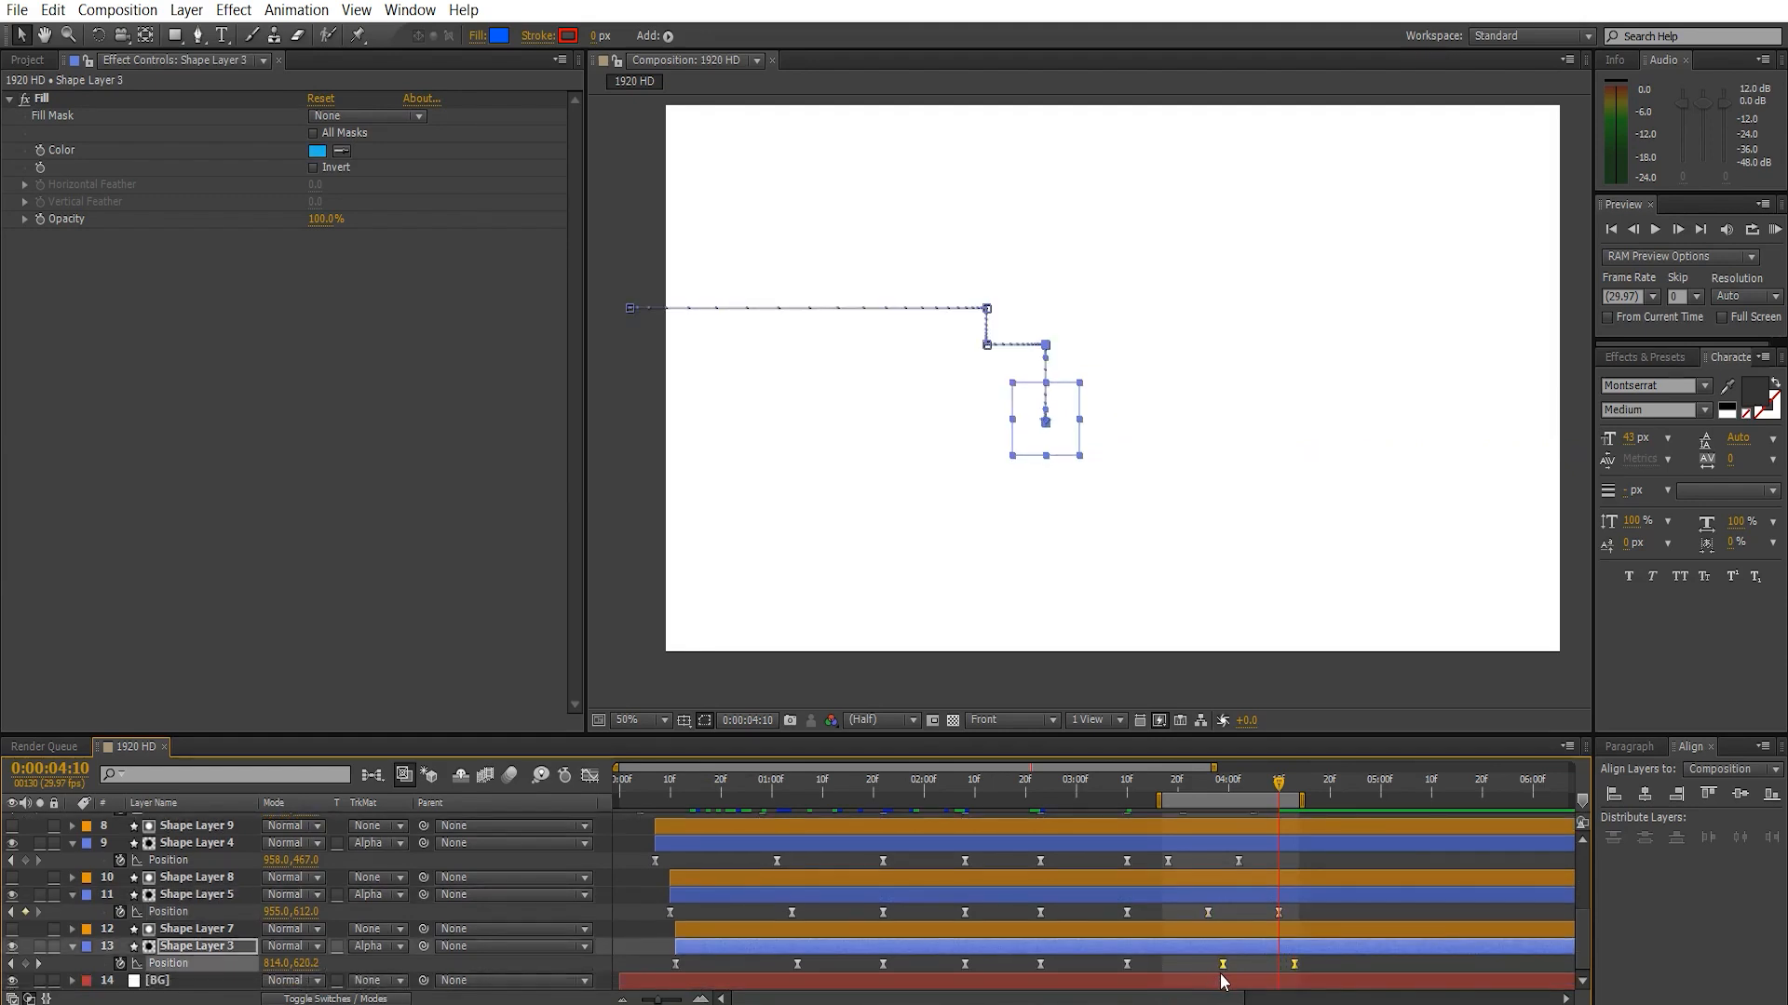
key("space")
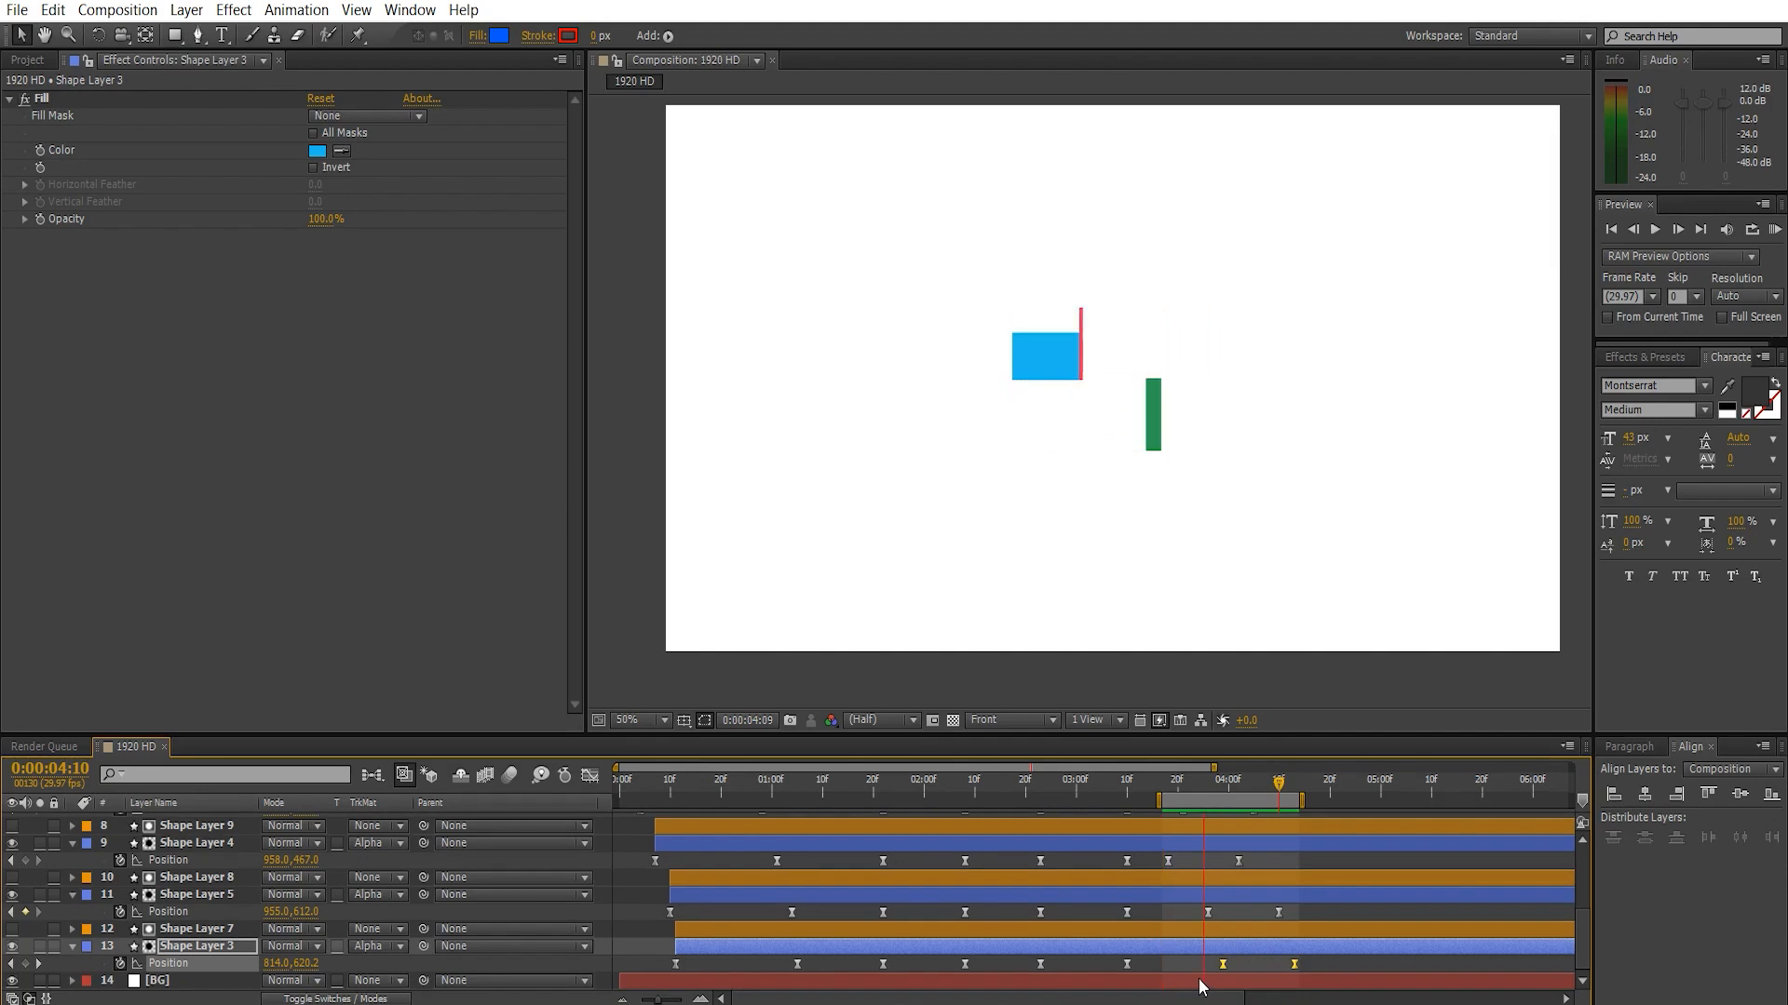
- Move the green square's (Shape Layer 5) last two Position keyframes to 0:00:03:24 and 0:00:04:08 and RAM preview the exit
left_click_drag(1292, 793, 1221, 797)
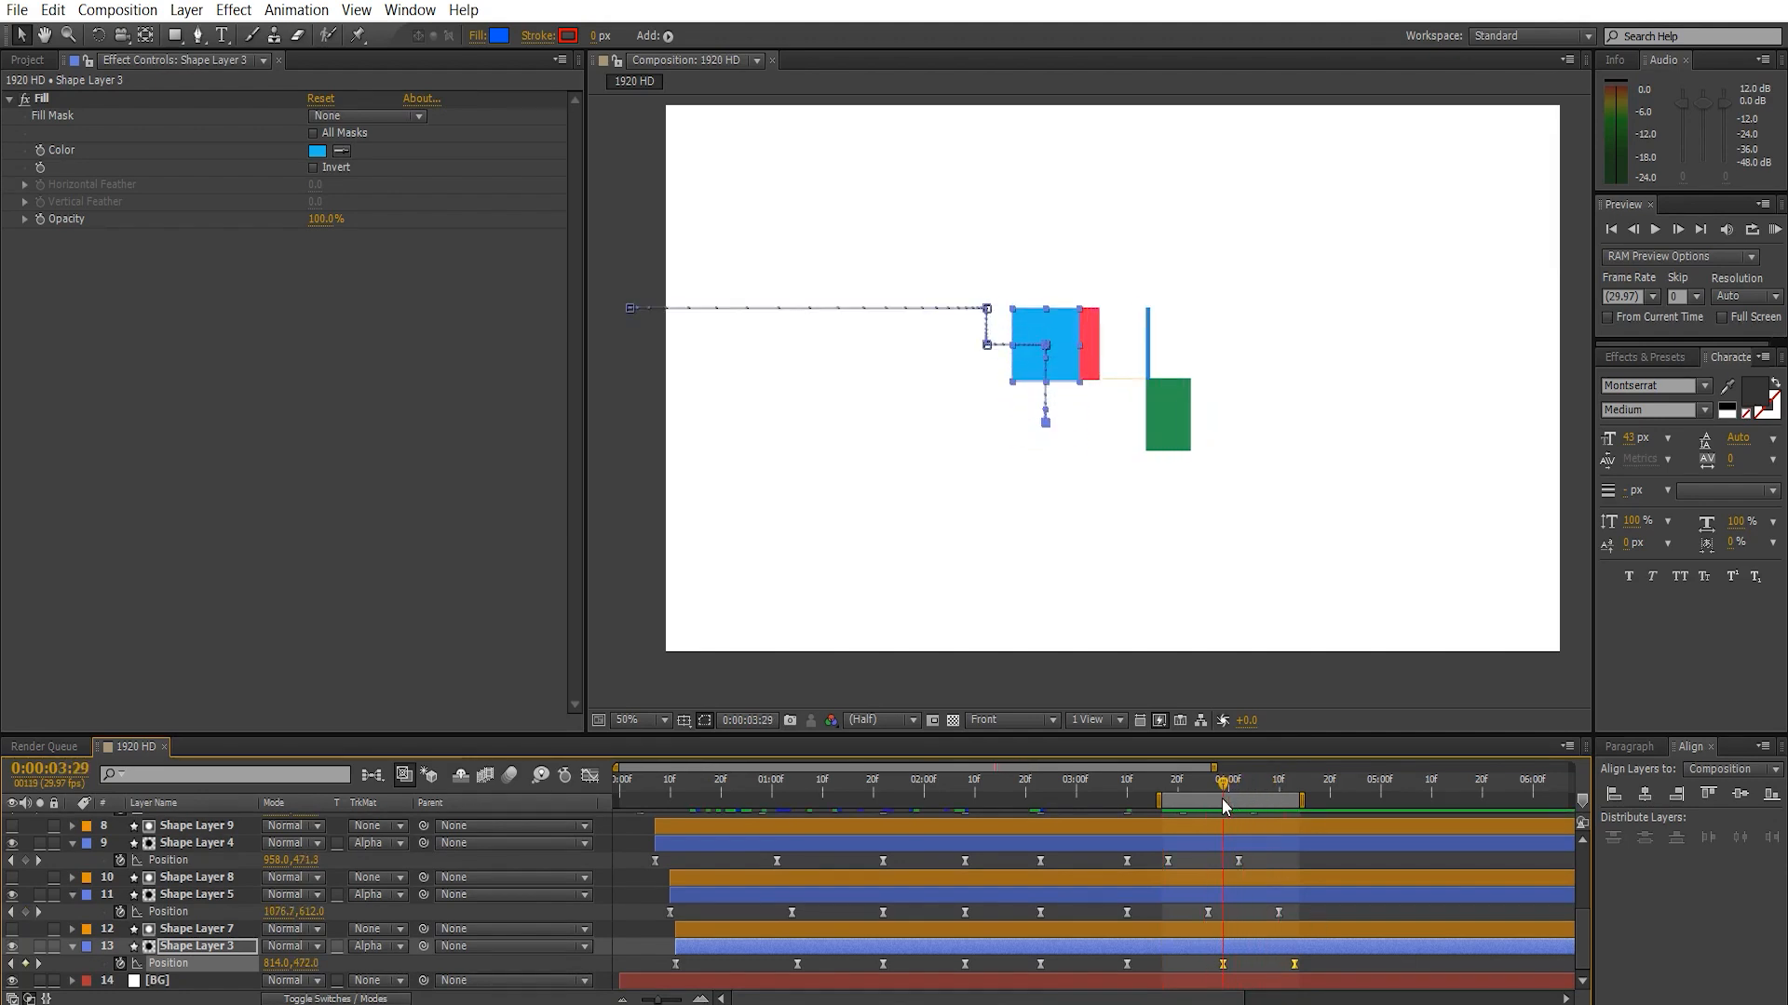
left_click(1181, 415)
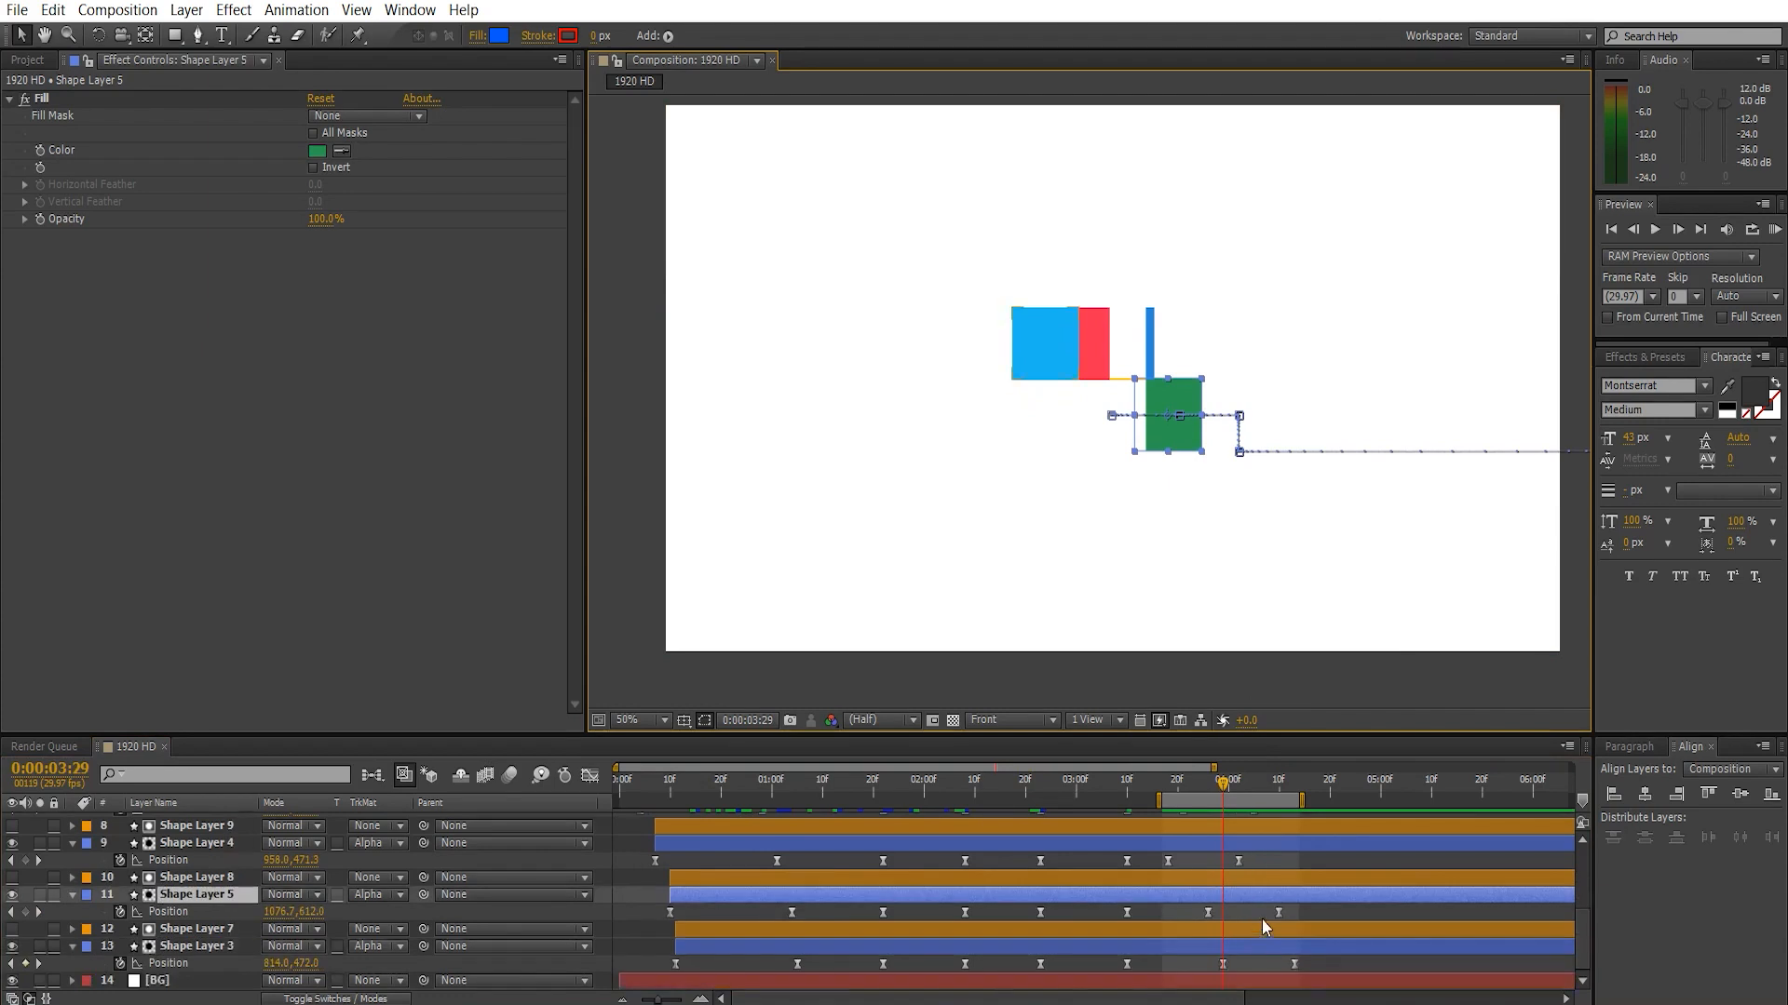
left_click_drag(1291, 919, 1195, 915)
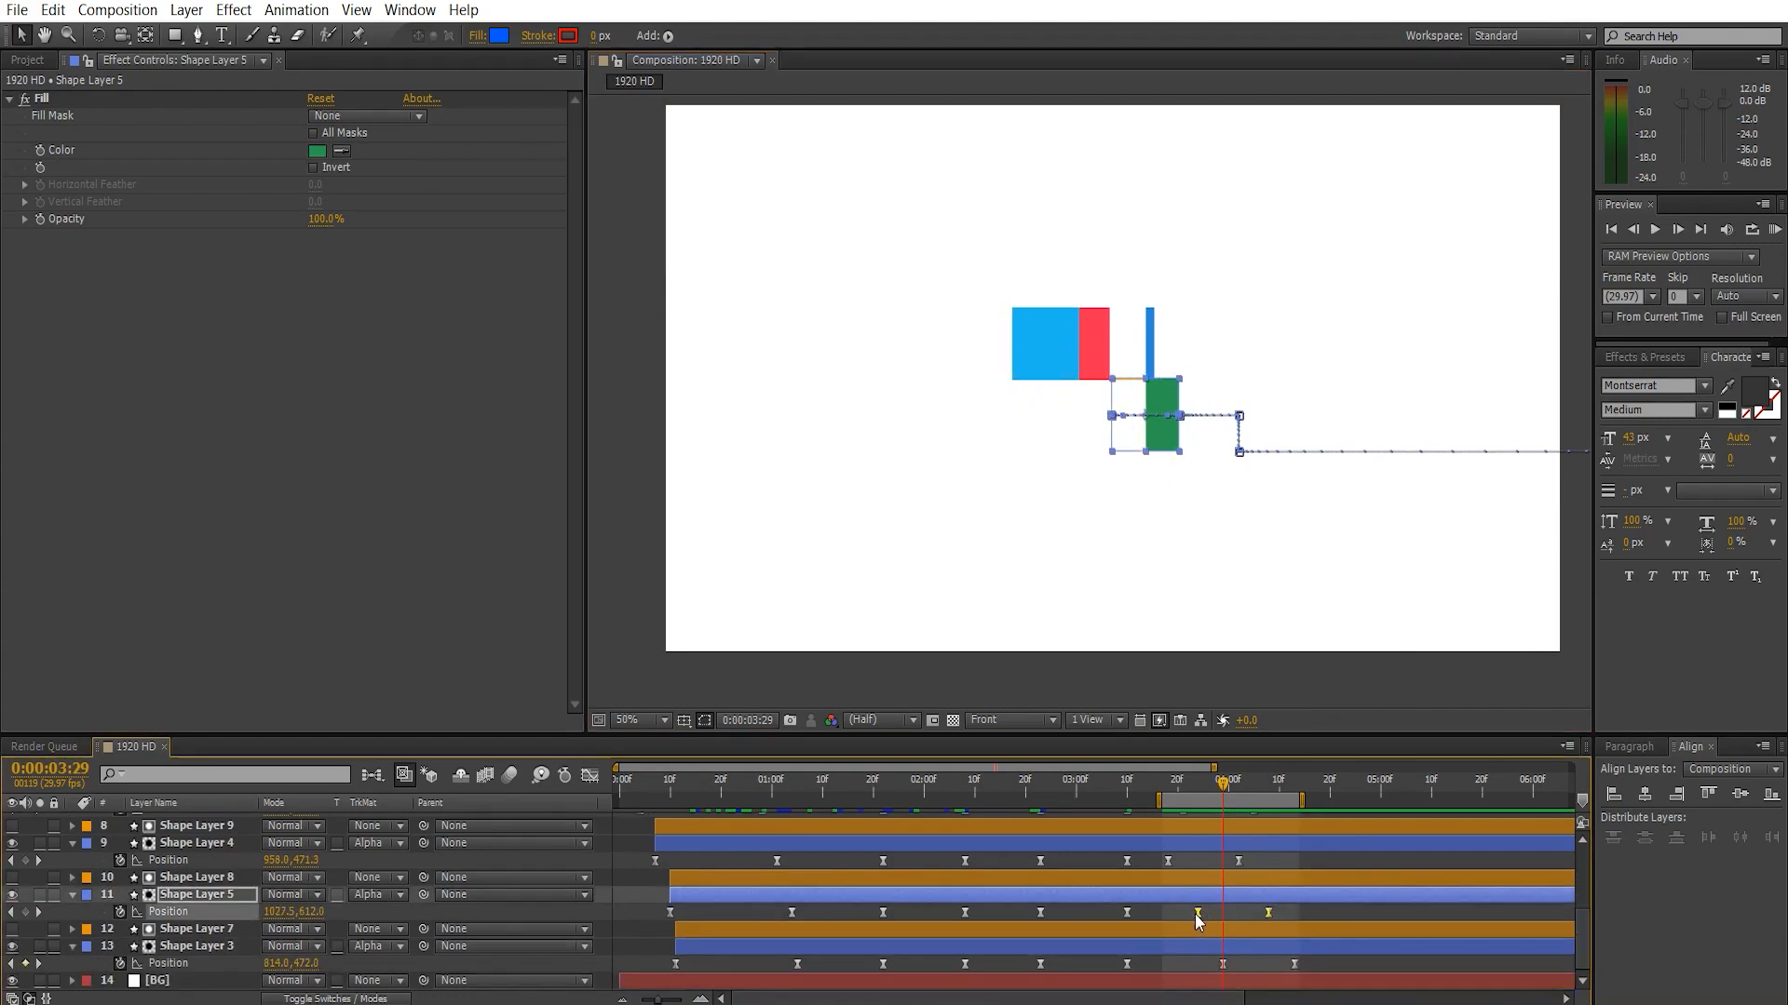
key("KP_0")
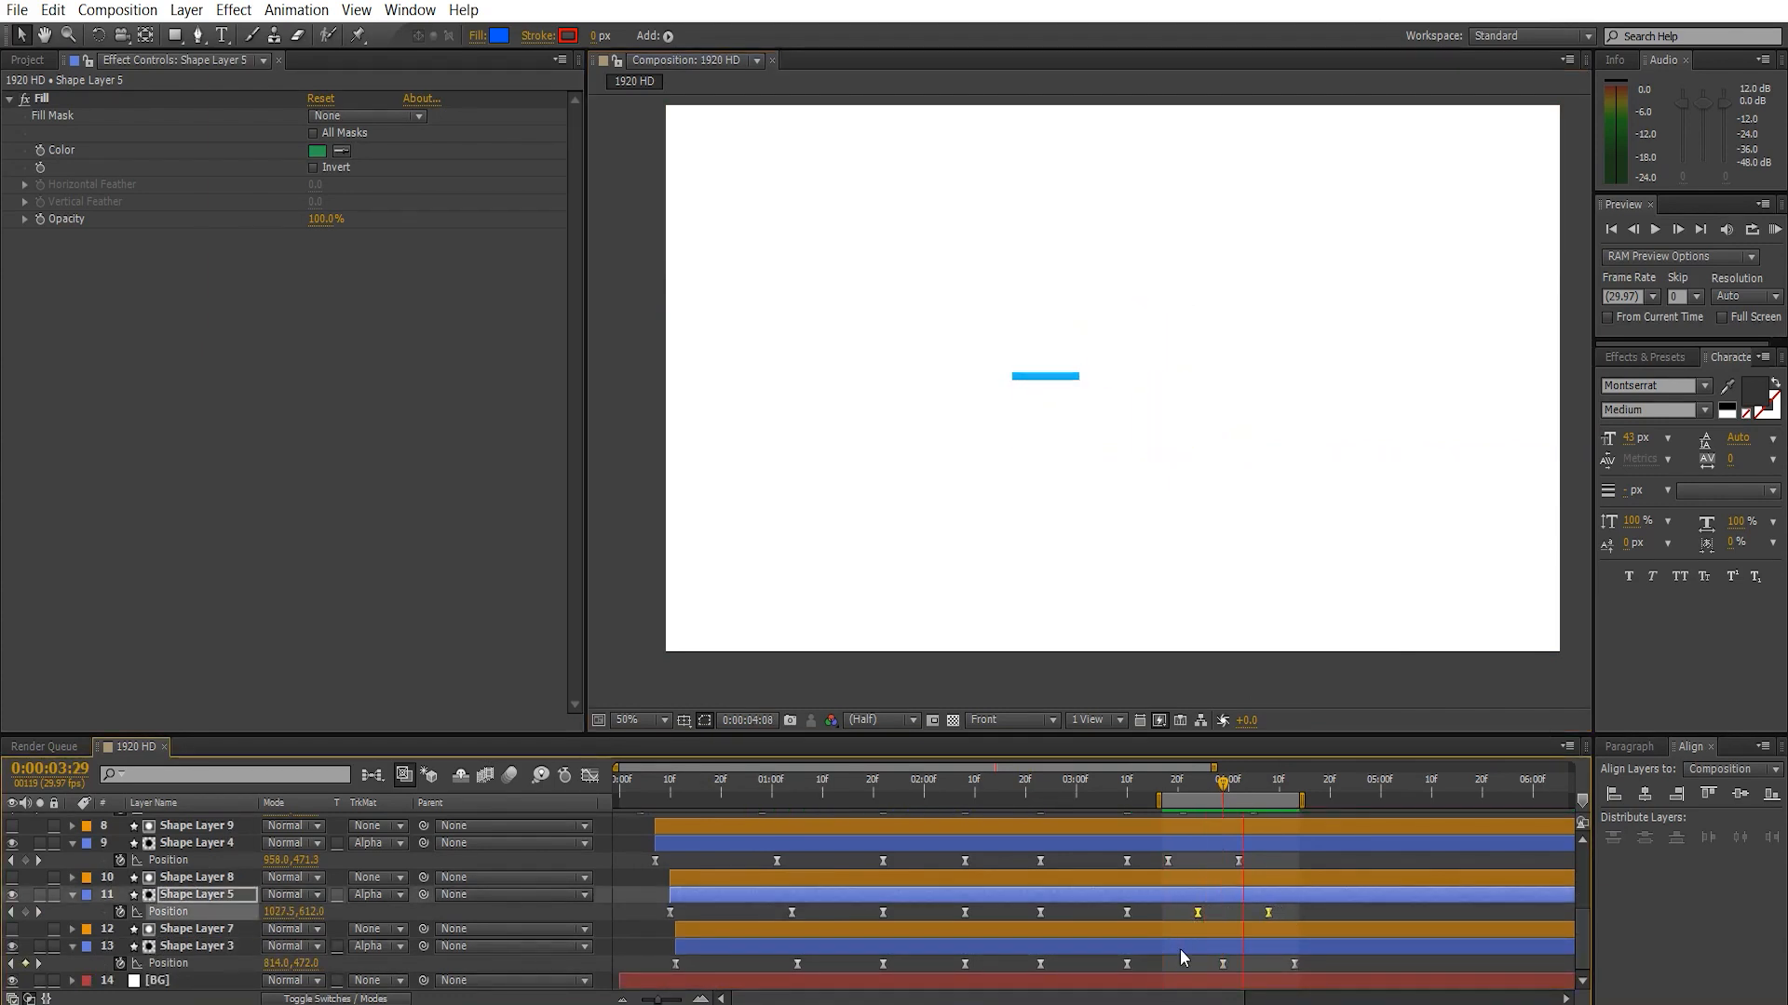
key("space")
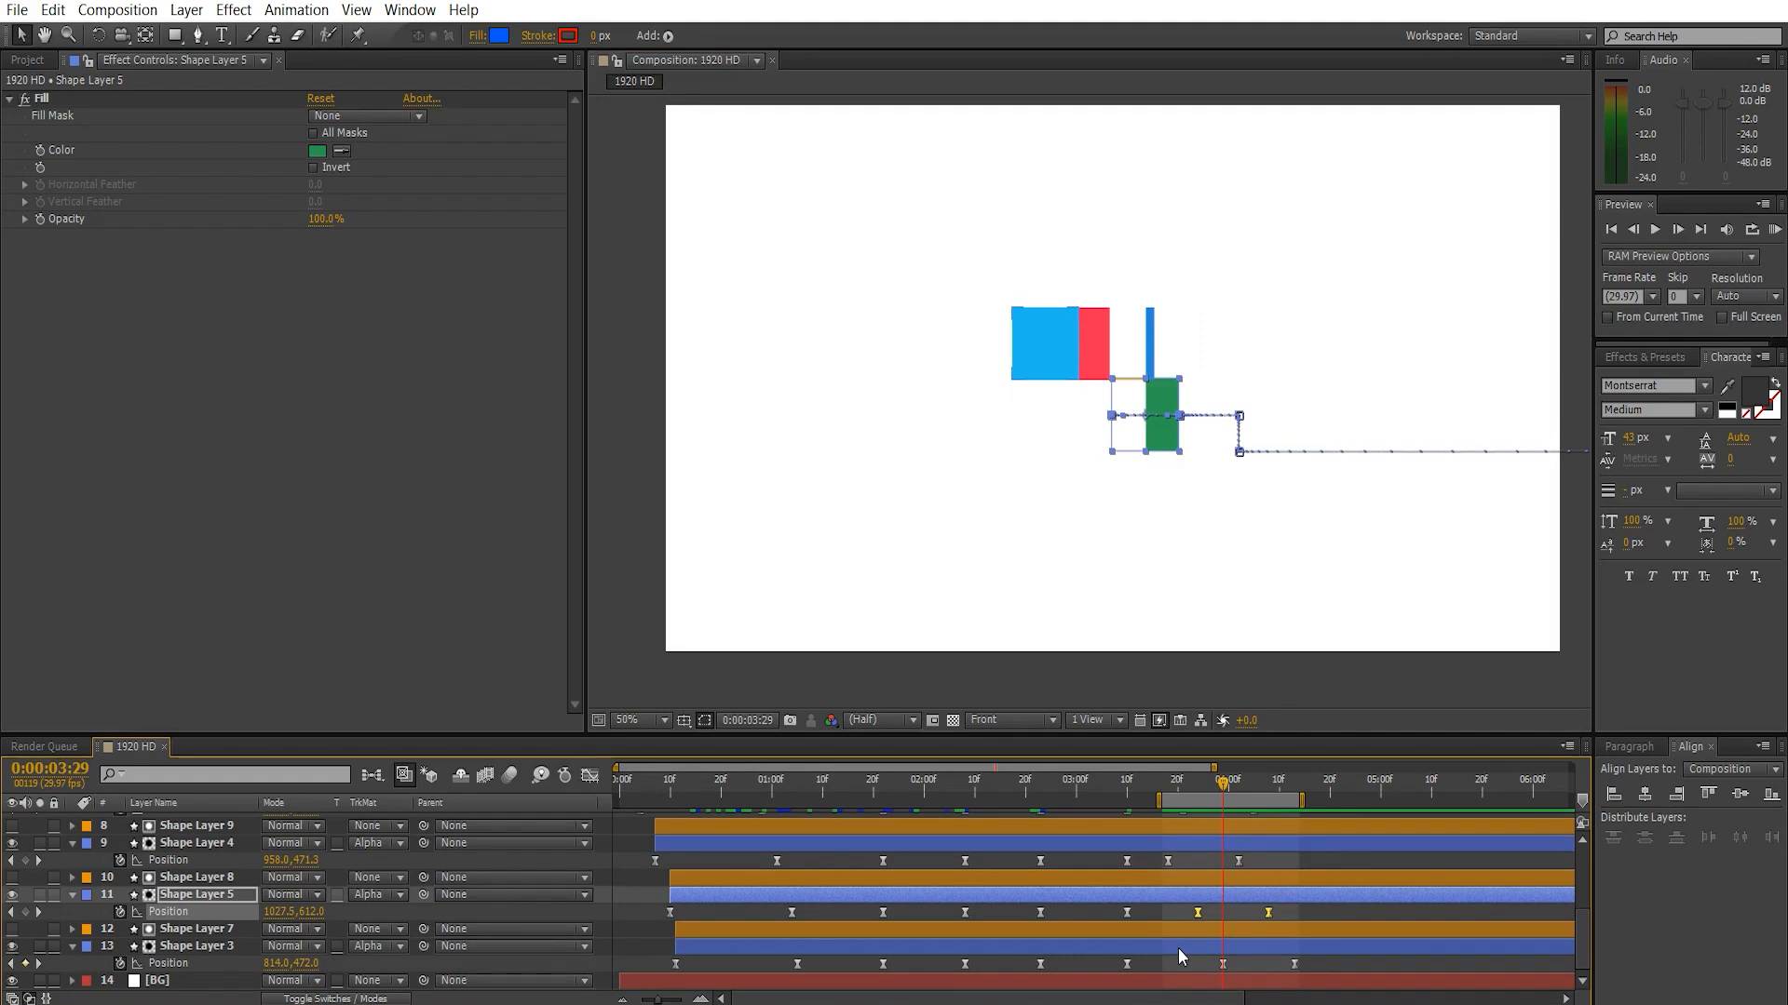
- Save the project with the work area extended back to the composition start, and preview the whole animation
key("ctrl+s")
left_click_drag(1144, 792, 844, 825)
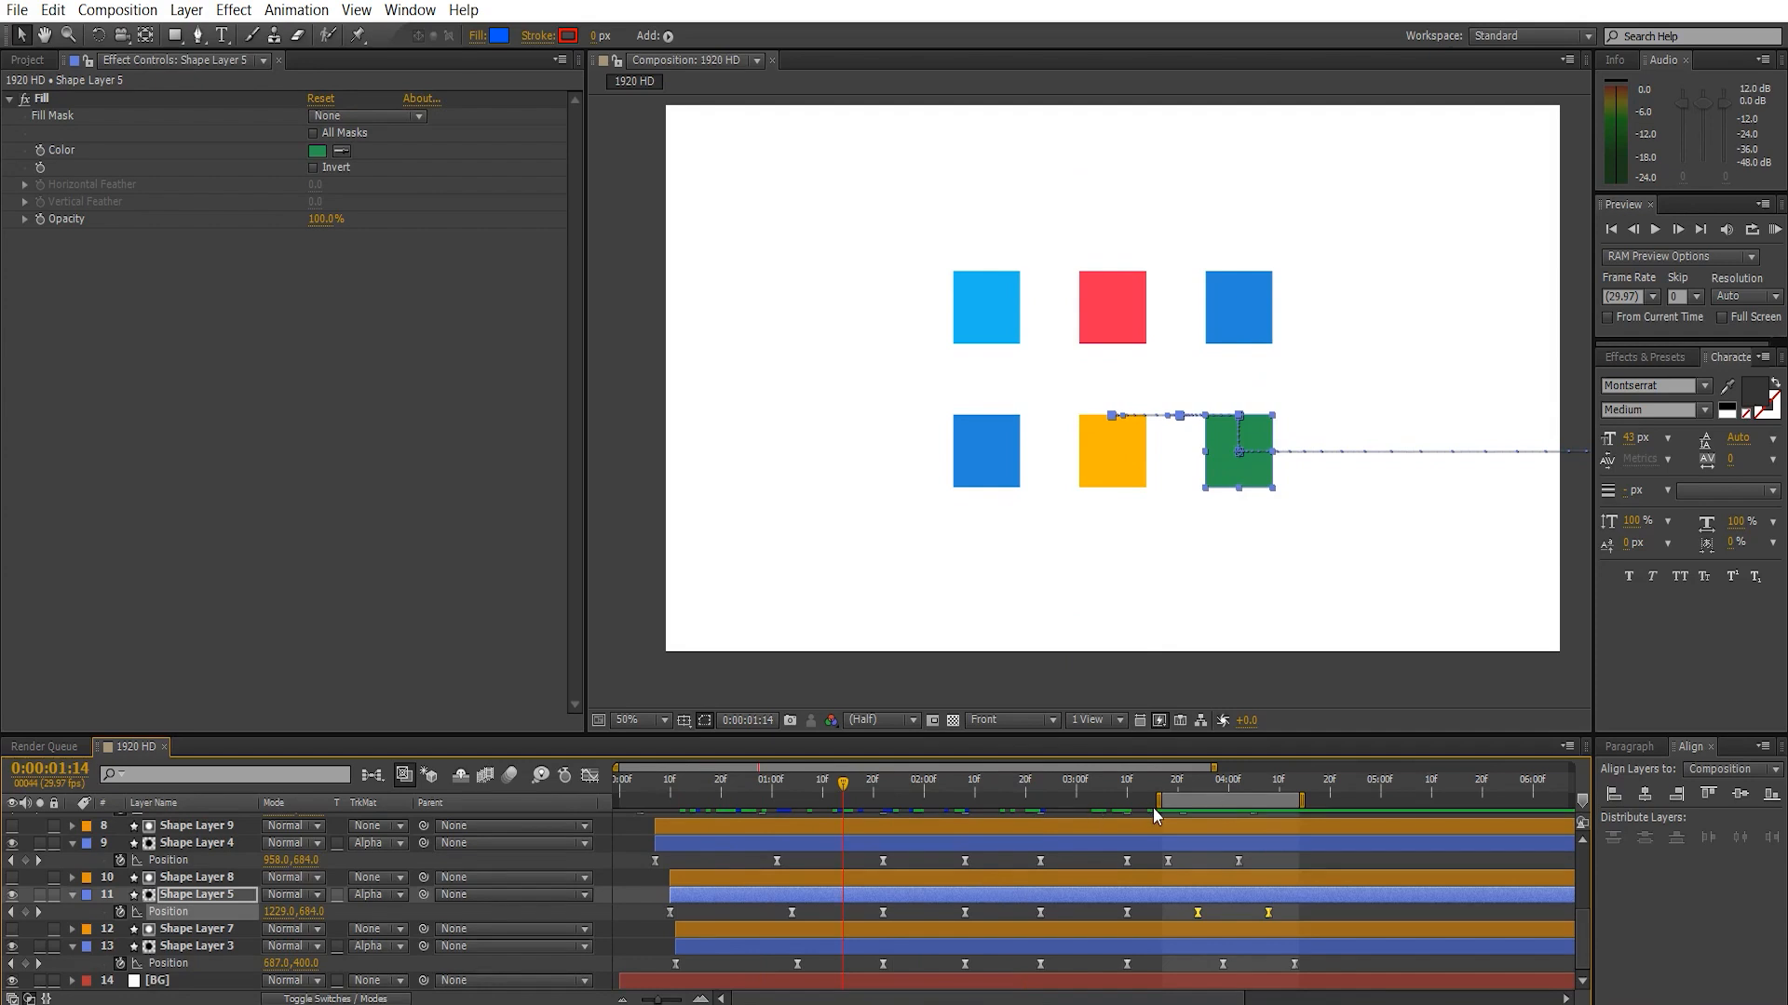
left_click_drag(1157, 802, 465, 816)
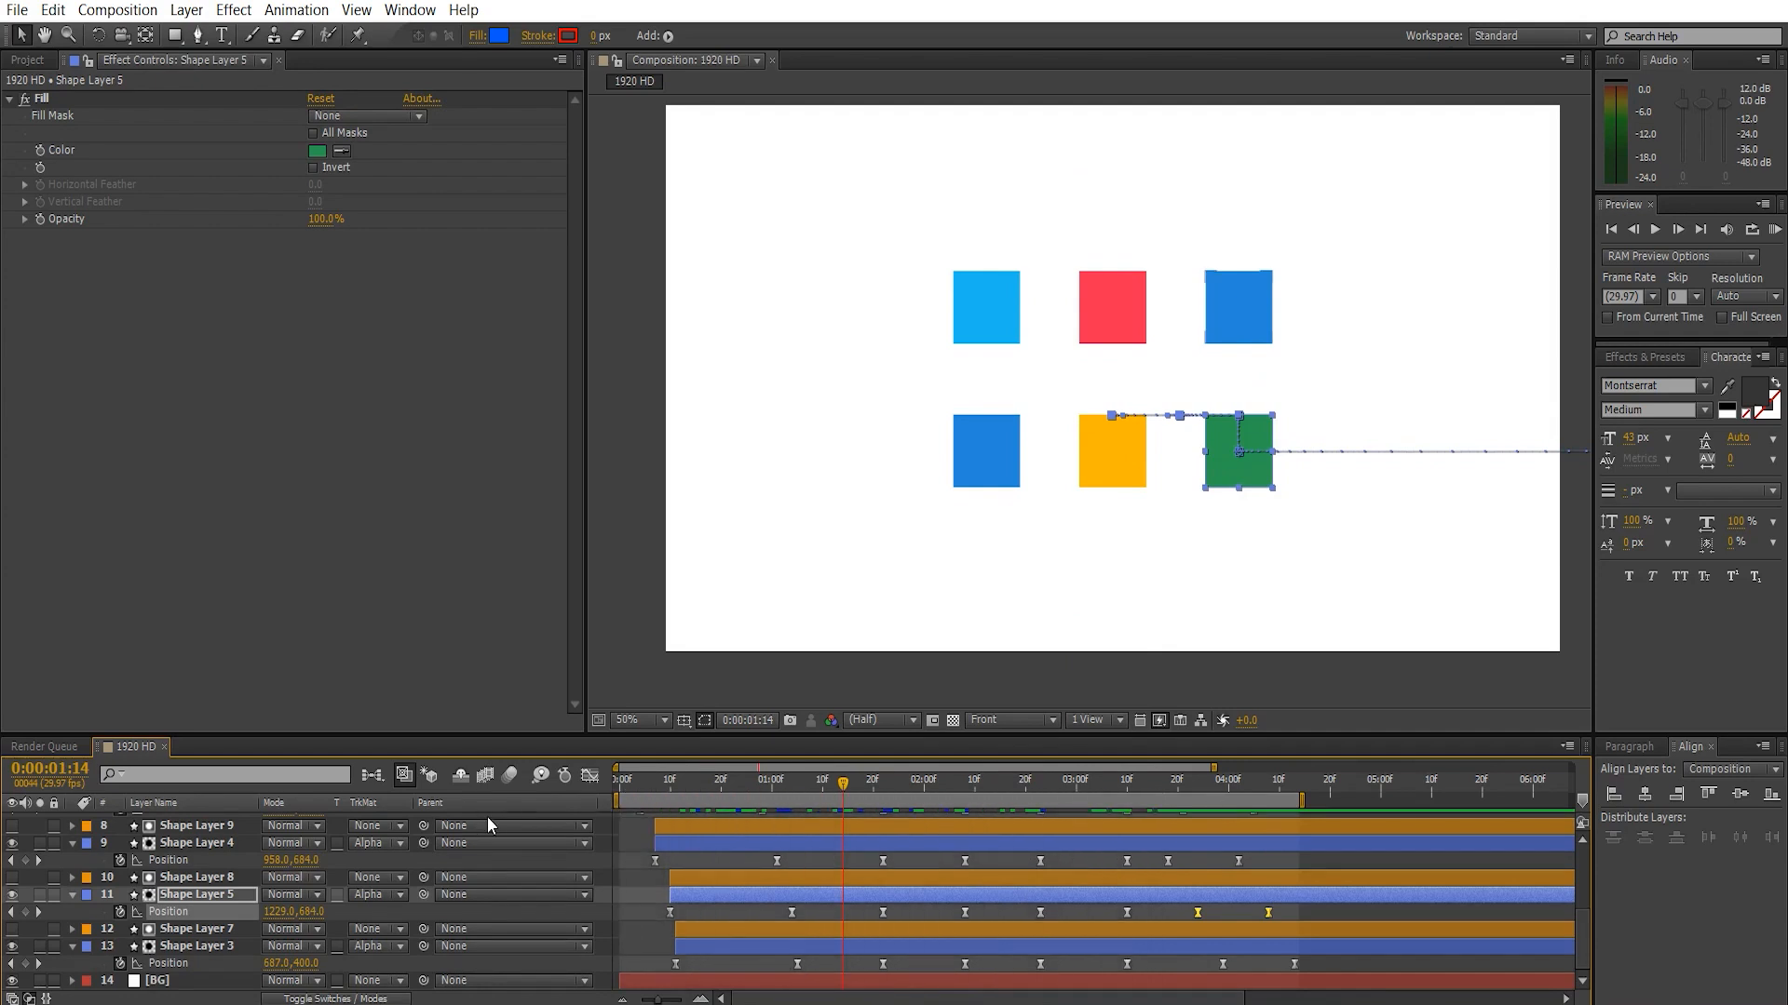
key("ctrl+s")
key("space")
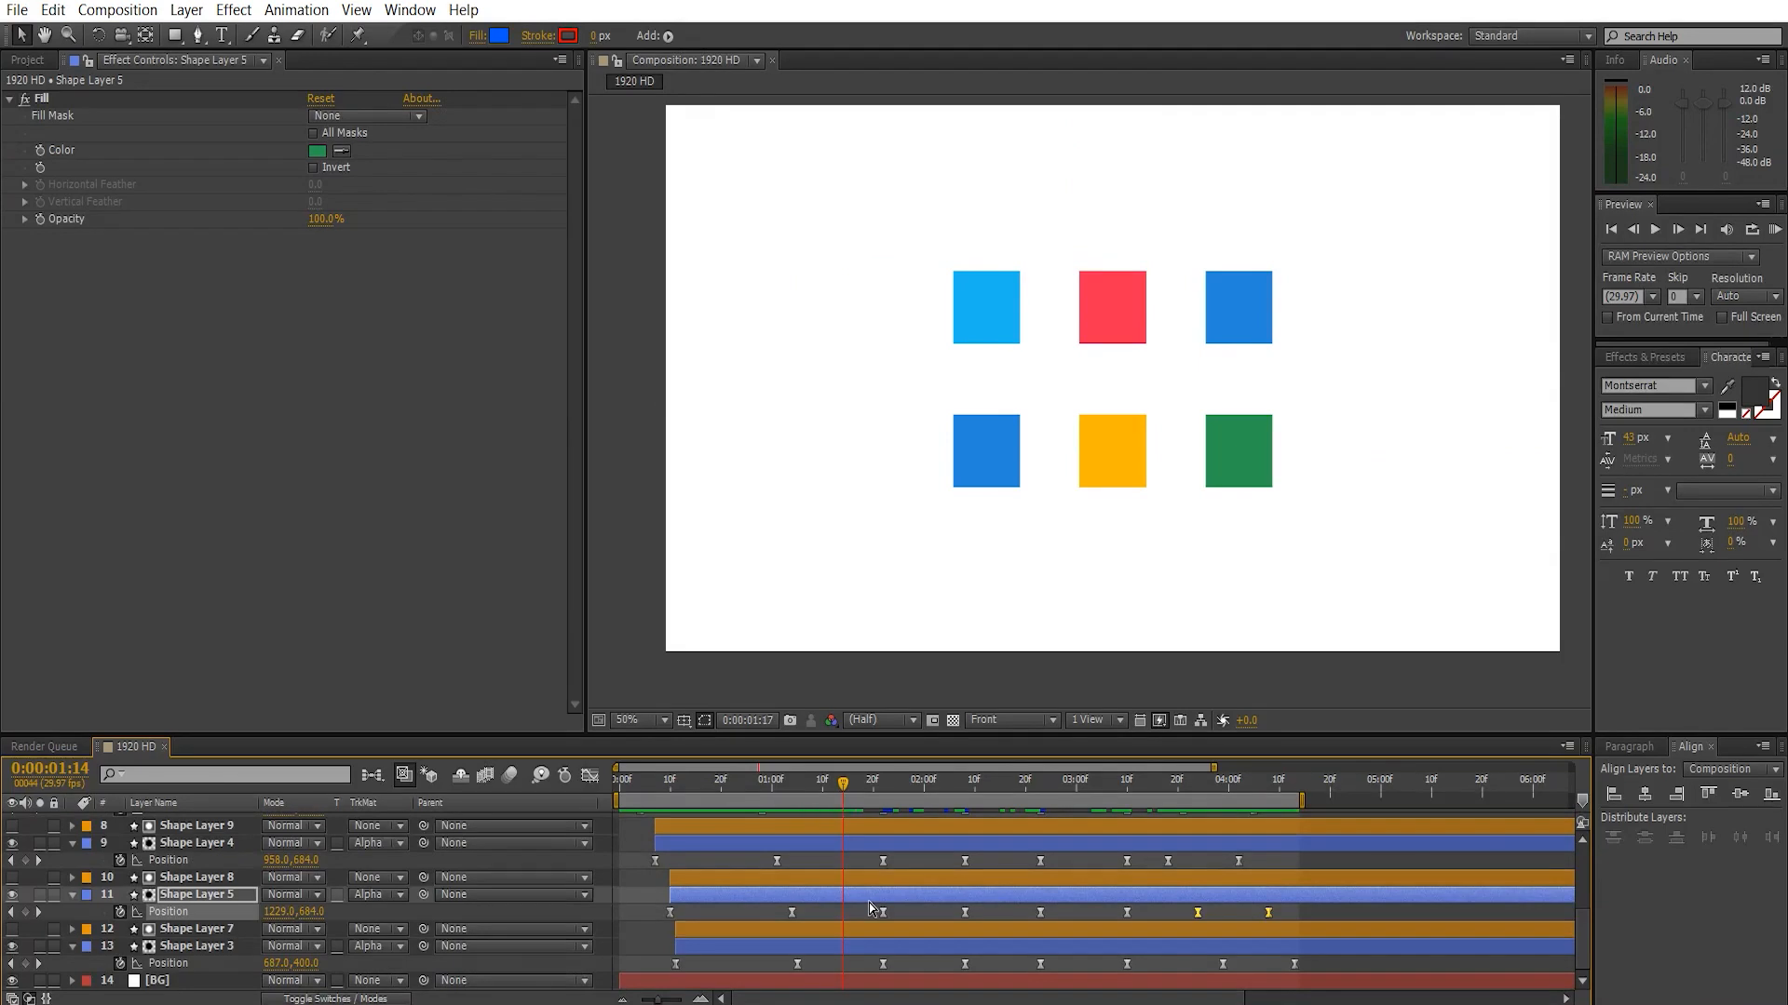
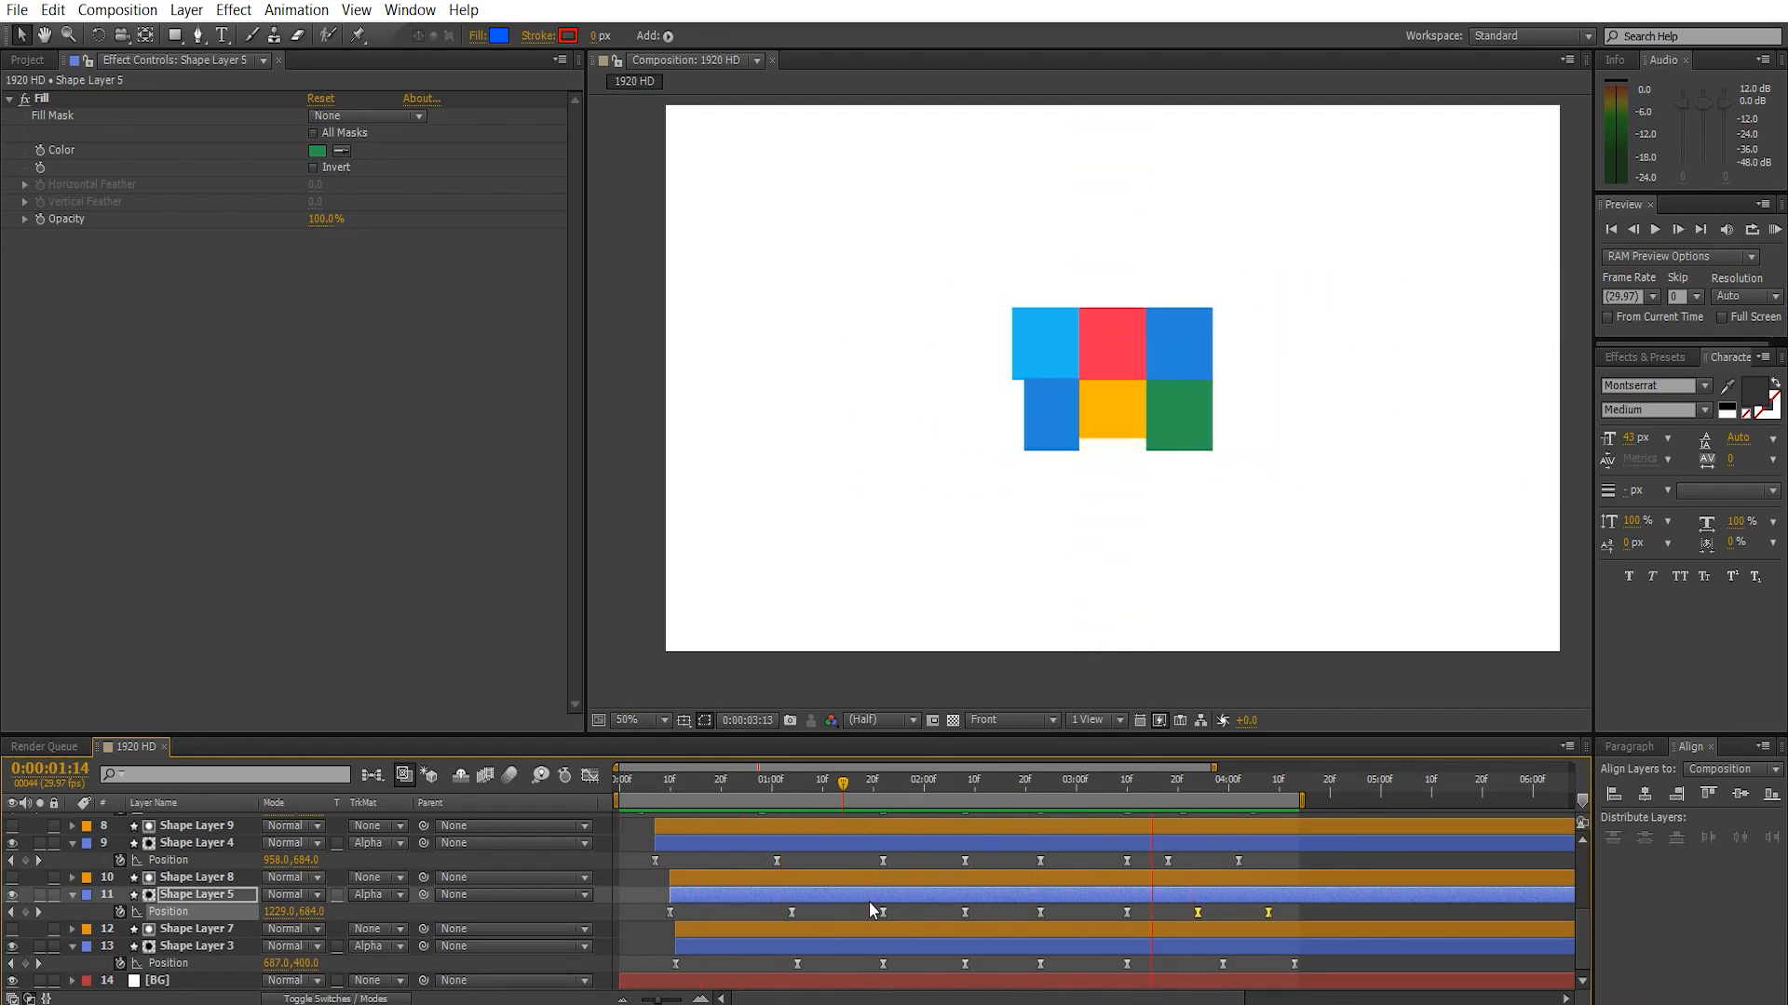
key("space")
scroll(1277, 883, "up", 3)
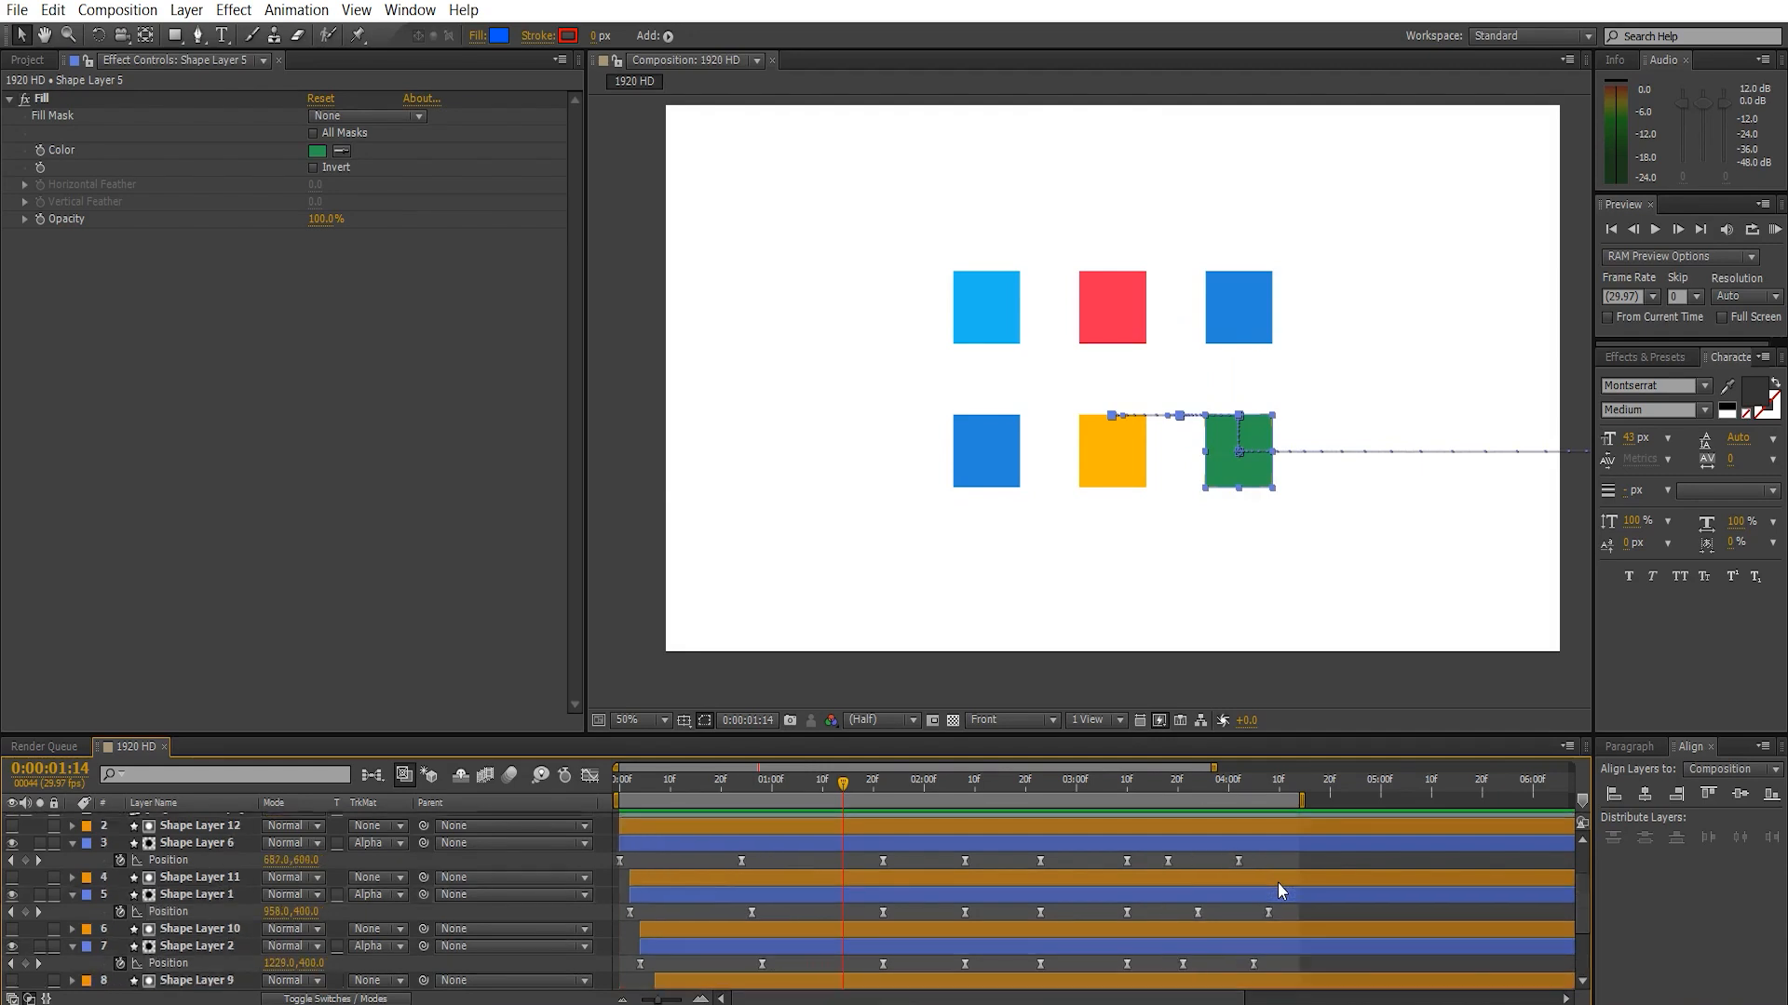
scroll(1277, 883, "up", 1)
left_click_drag(1246, 782, 1184, 823)
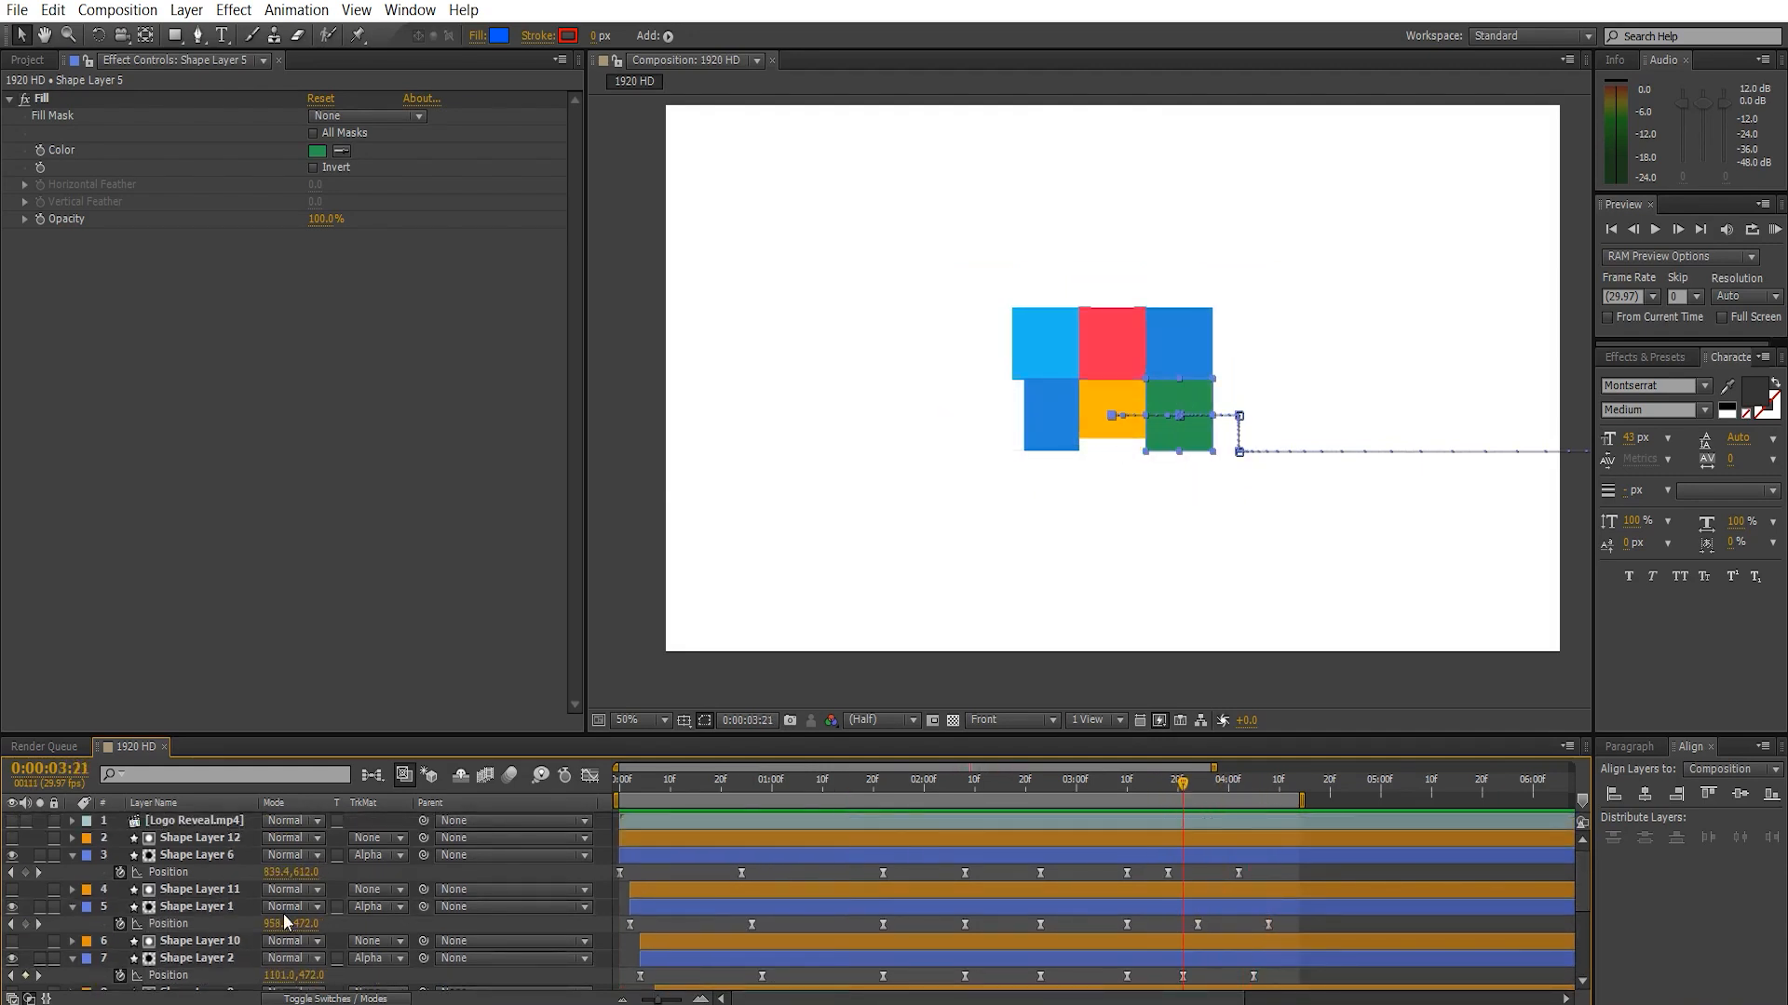
left_click(200, 844)
scroll(199, 844, "down", 3)
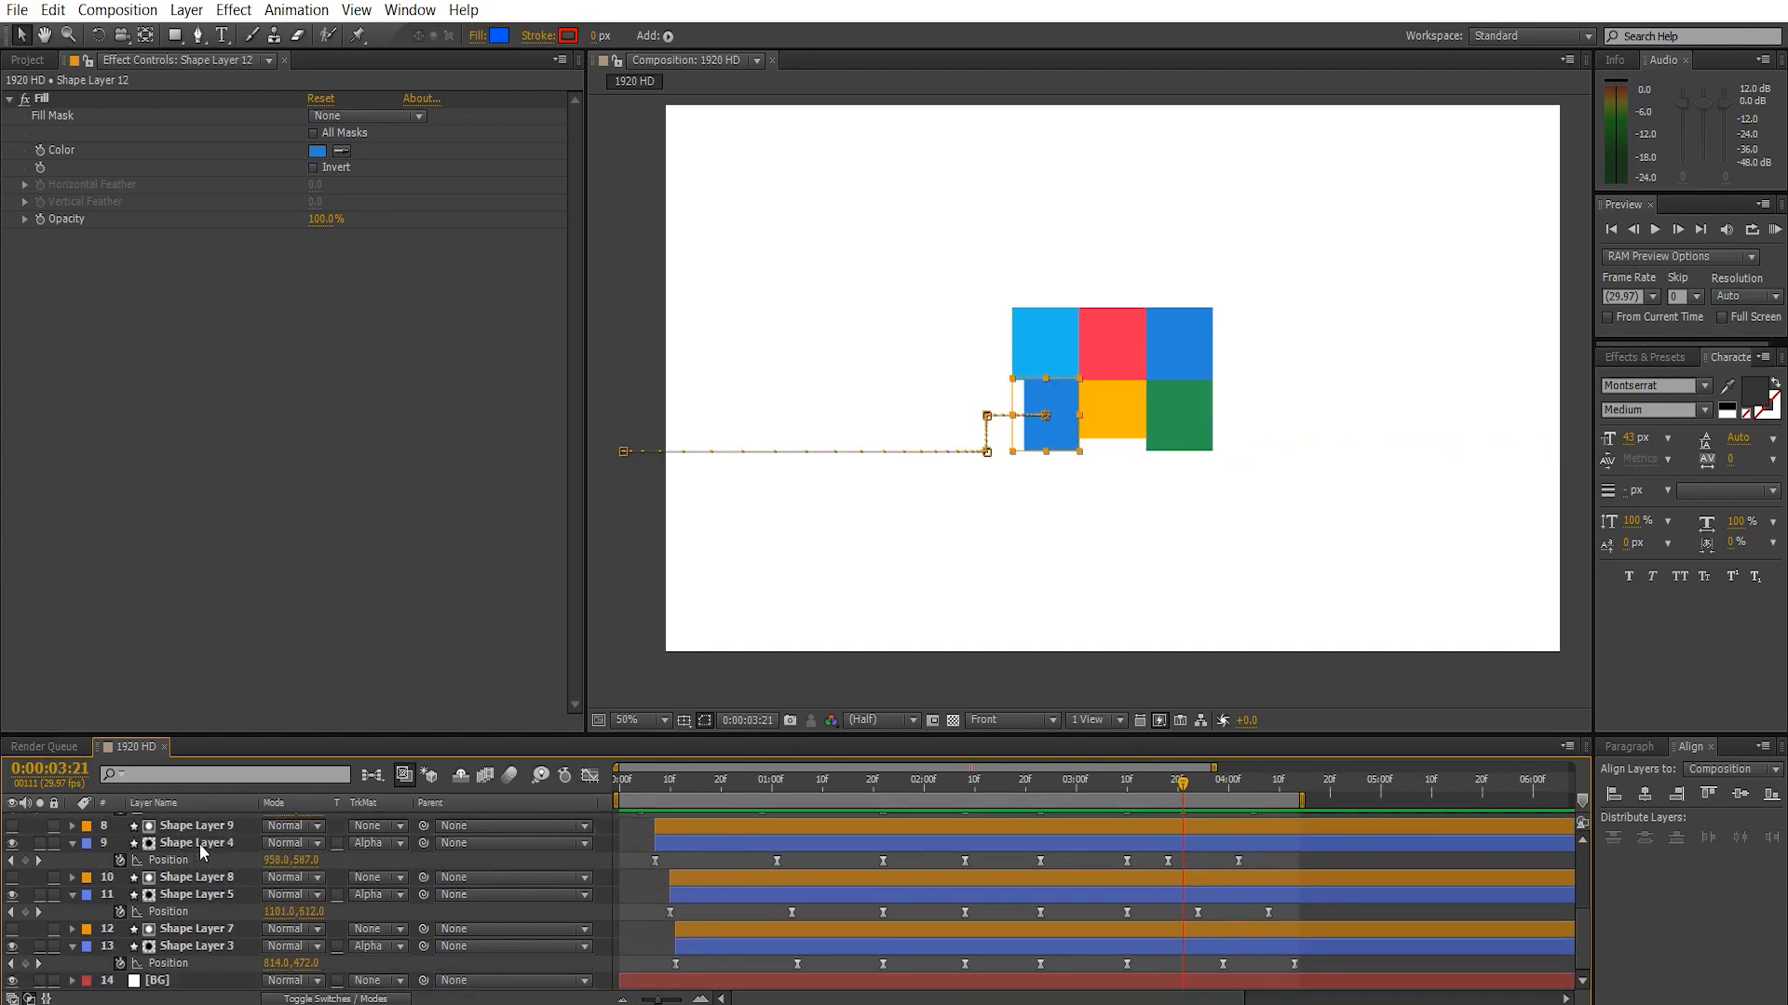
left_click(198, 946, "shift")
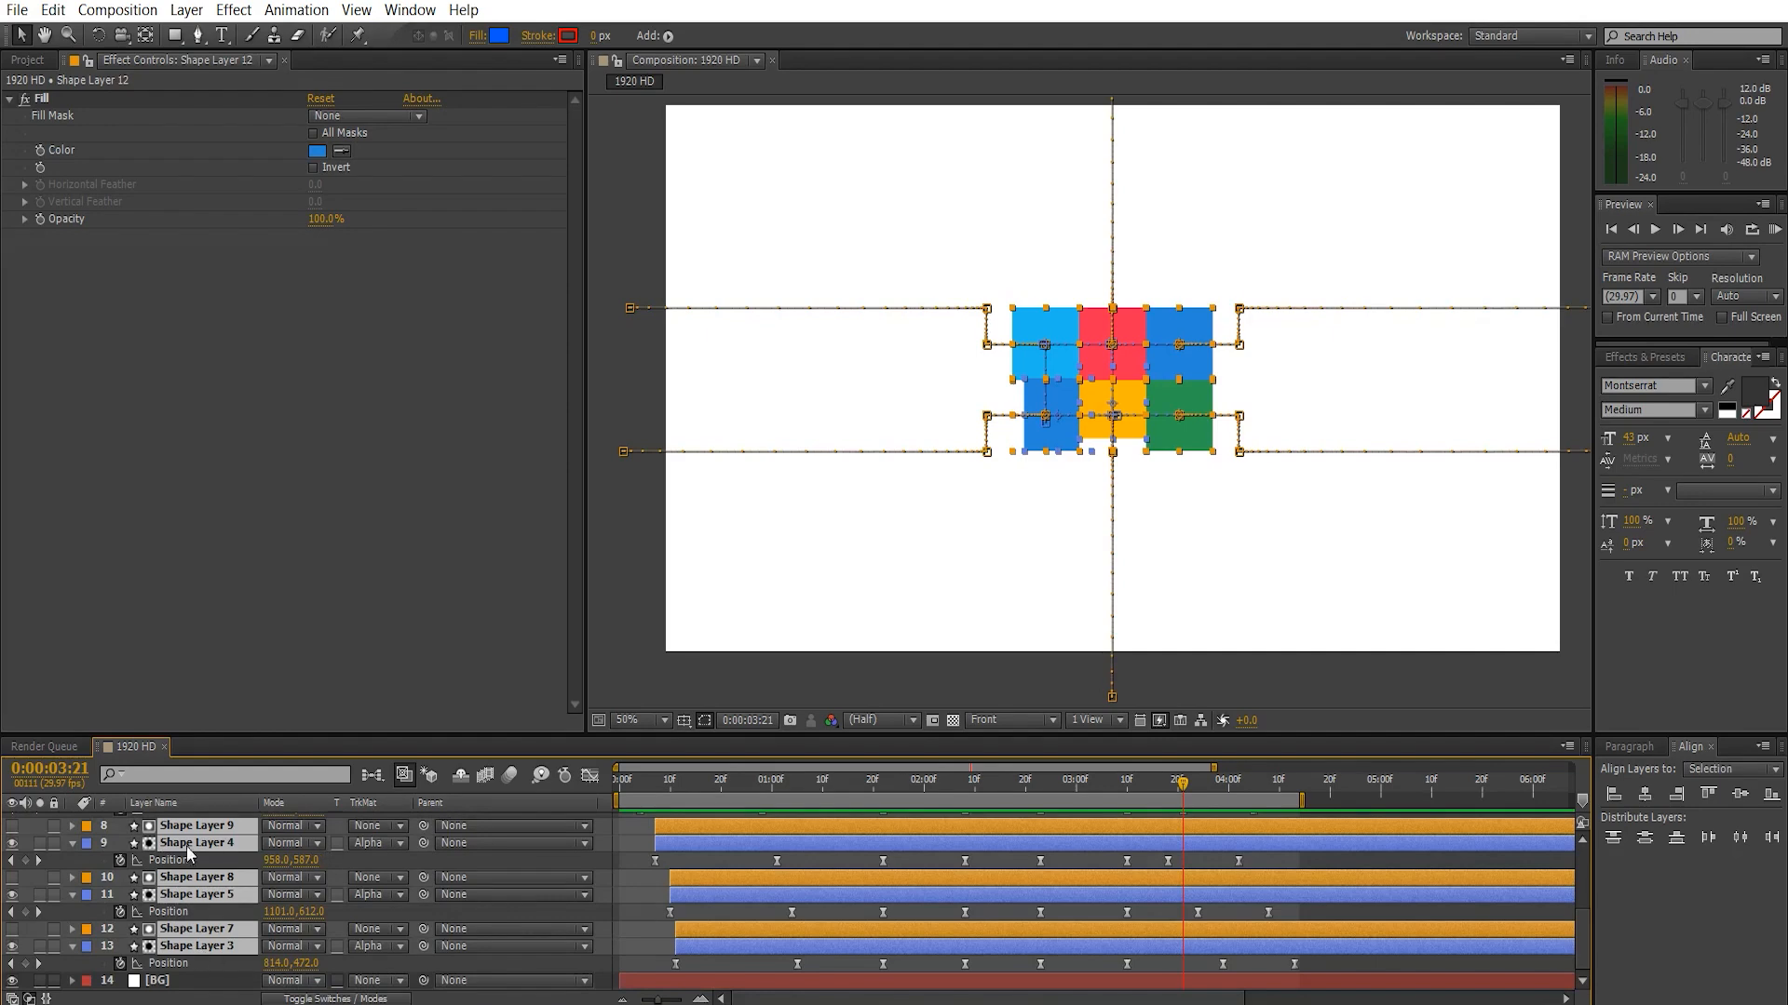
scroll(191, 913, "up", 3)
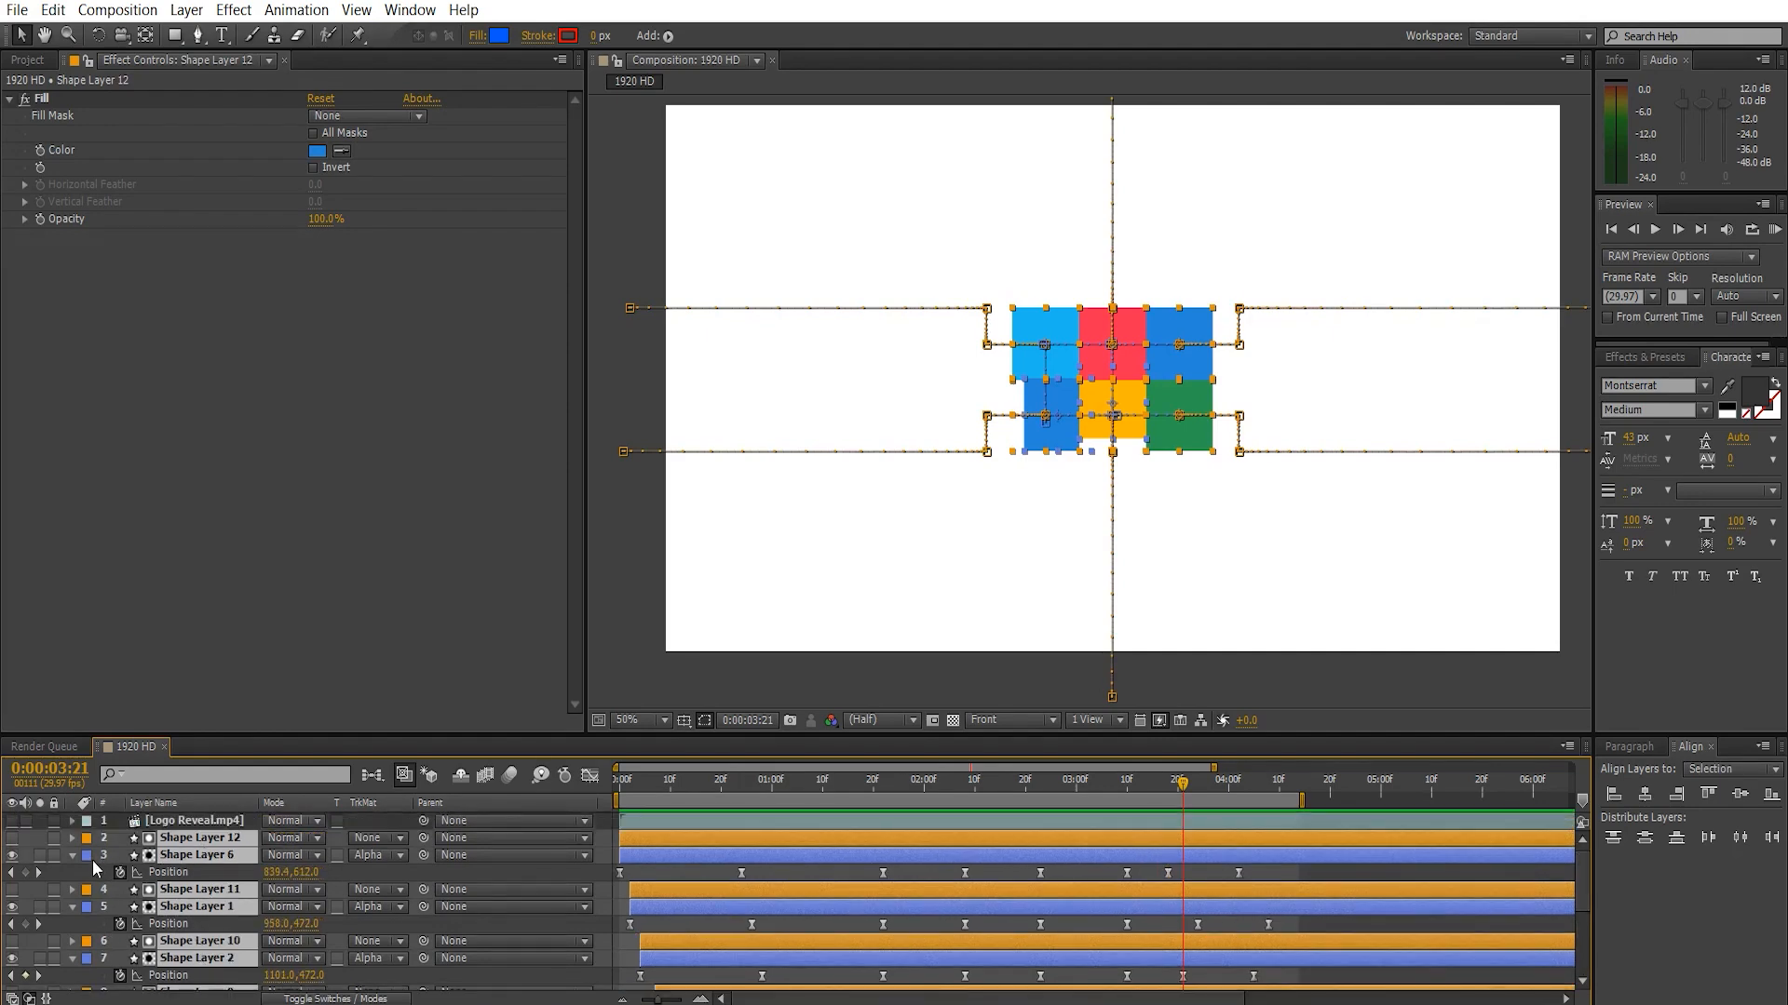
left_click(35, 843)
- Pre-compose all twelve layers from Shape Layer 12 to Shape Layer 3 into a new composition named Shapes, moving all attributes
left_click(169, 841)
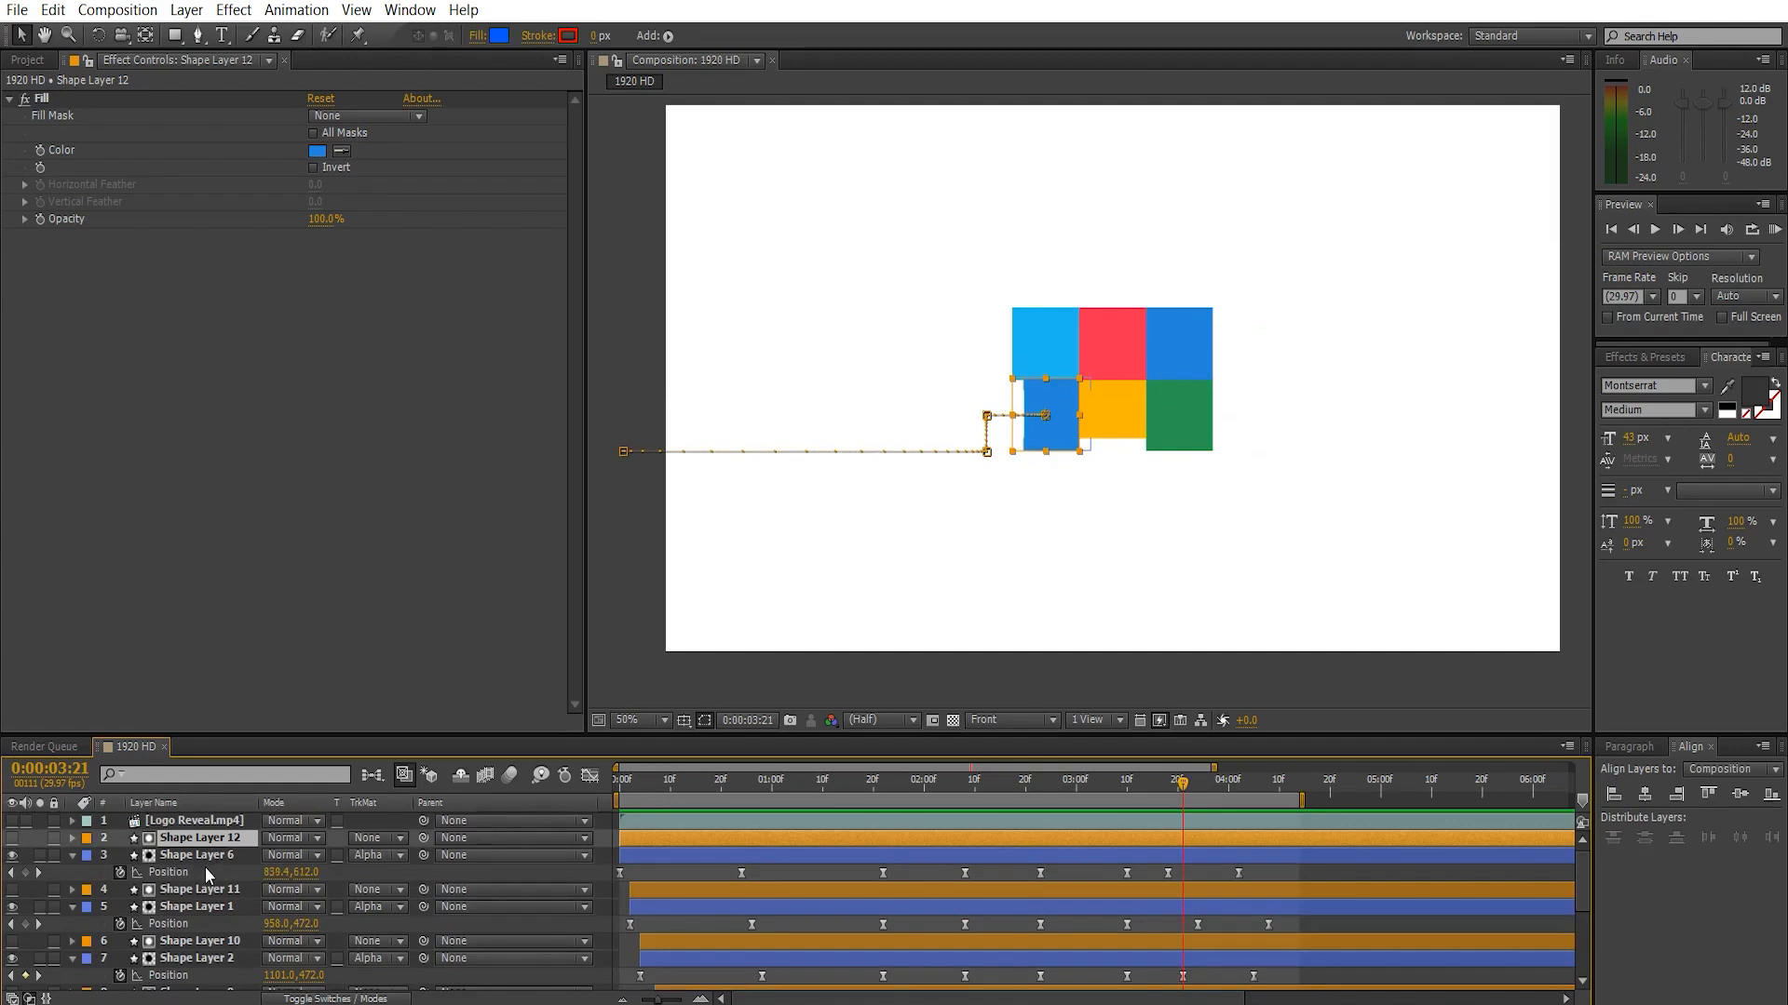
scroll(204, 884, "down", 3)
left_click(227, 948, "shift")
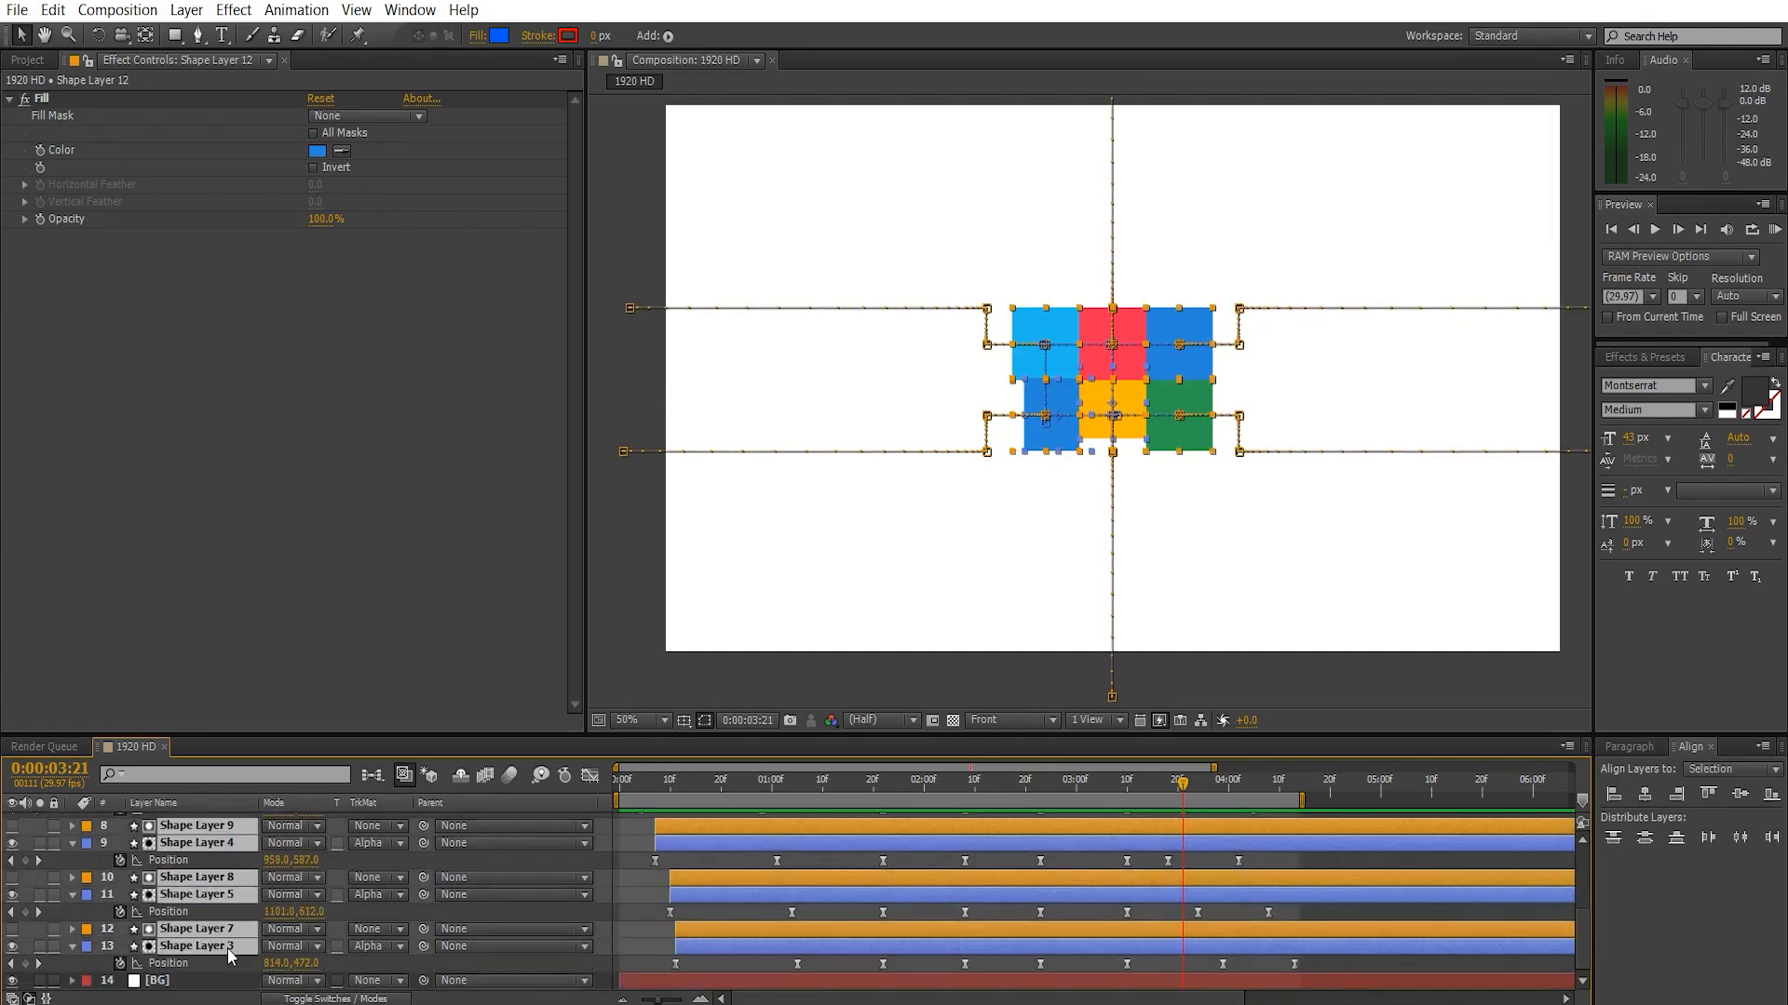
key("ctrl+shift+c")
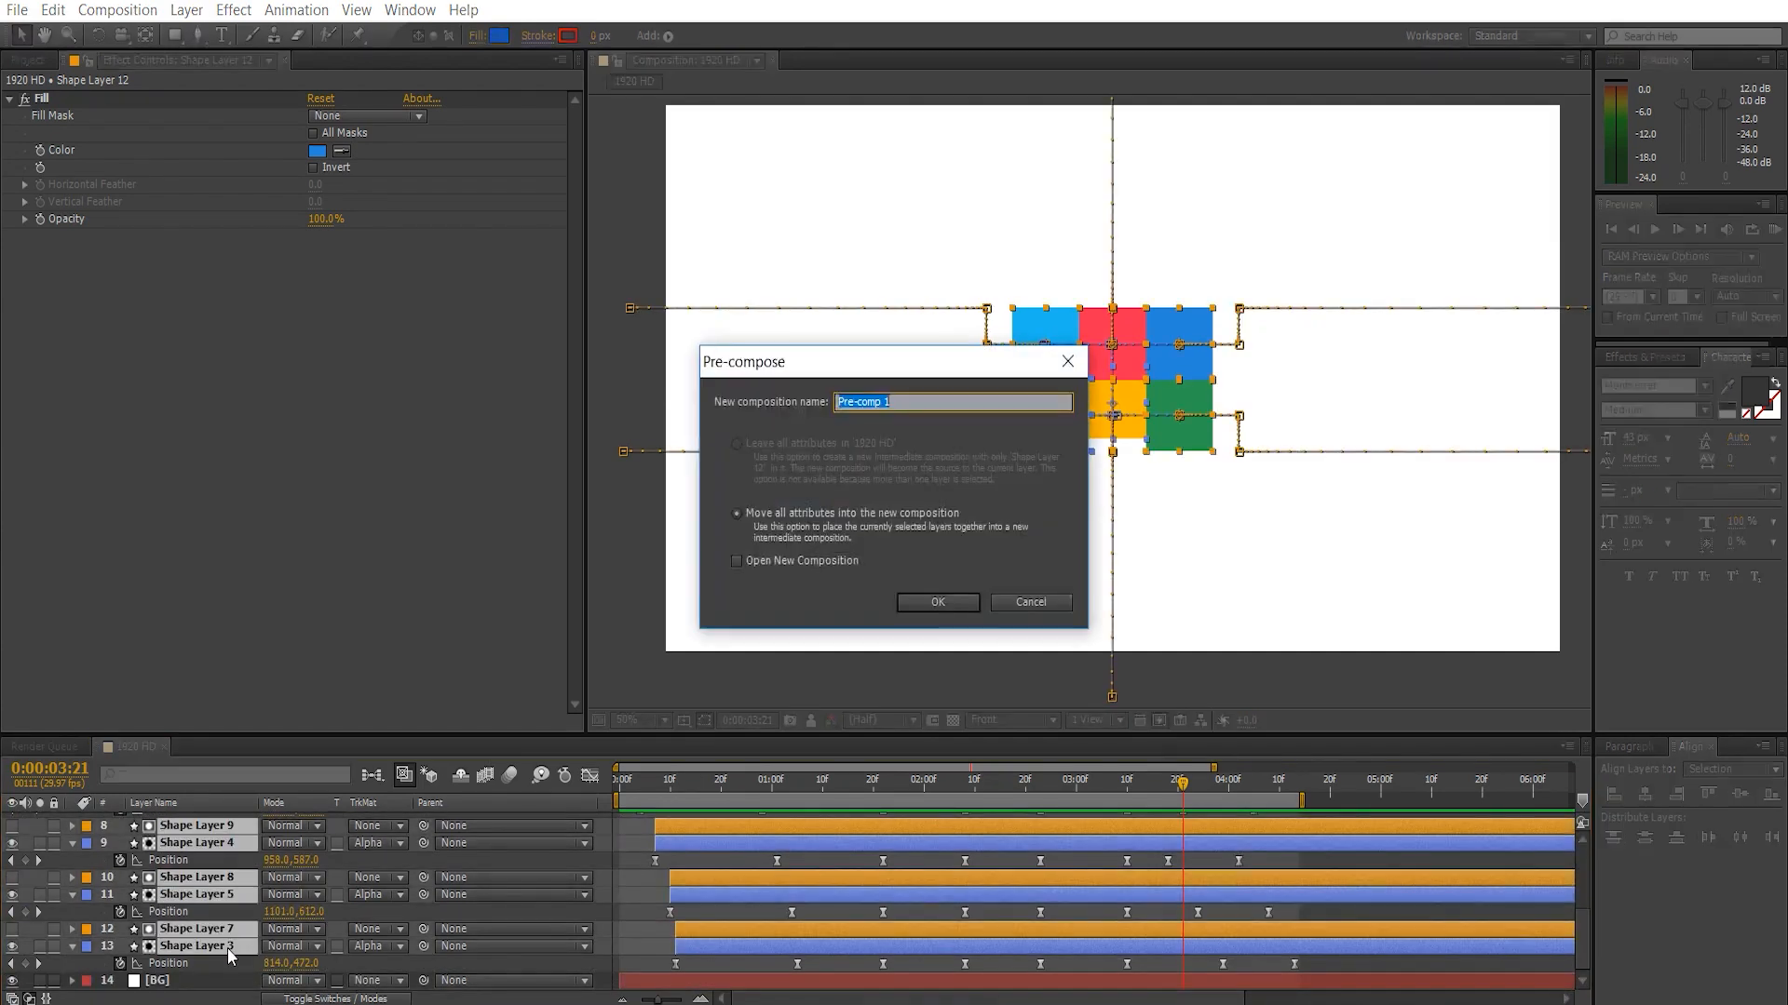
left_click(1029, 602)
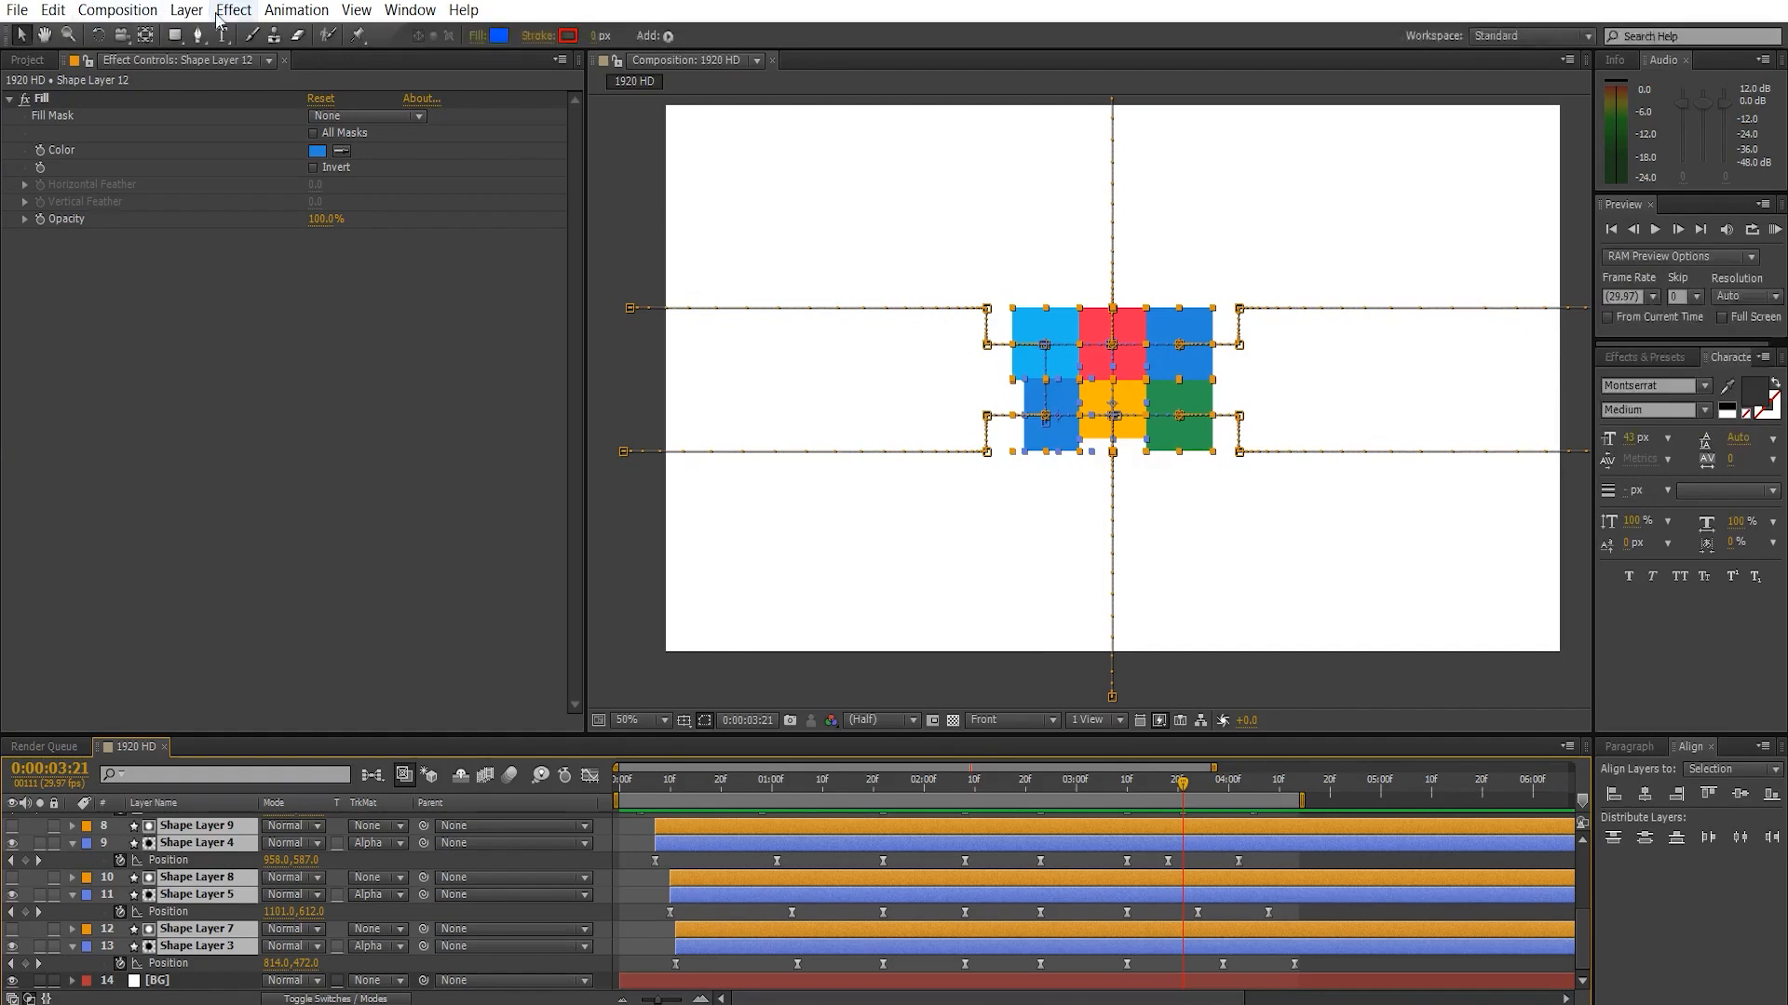
left_click(187, 9)
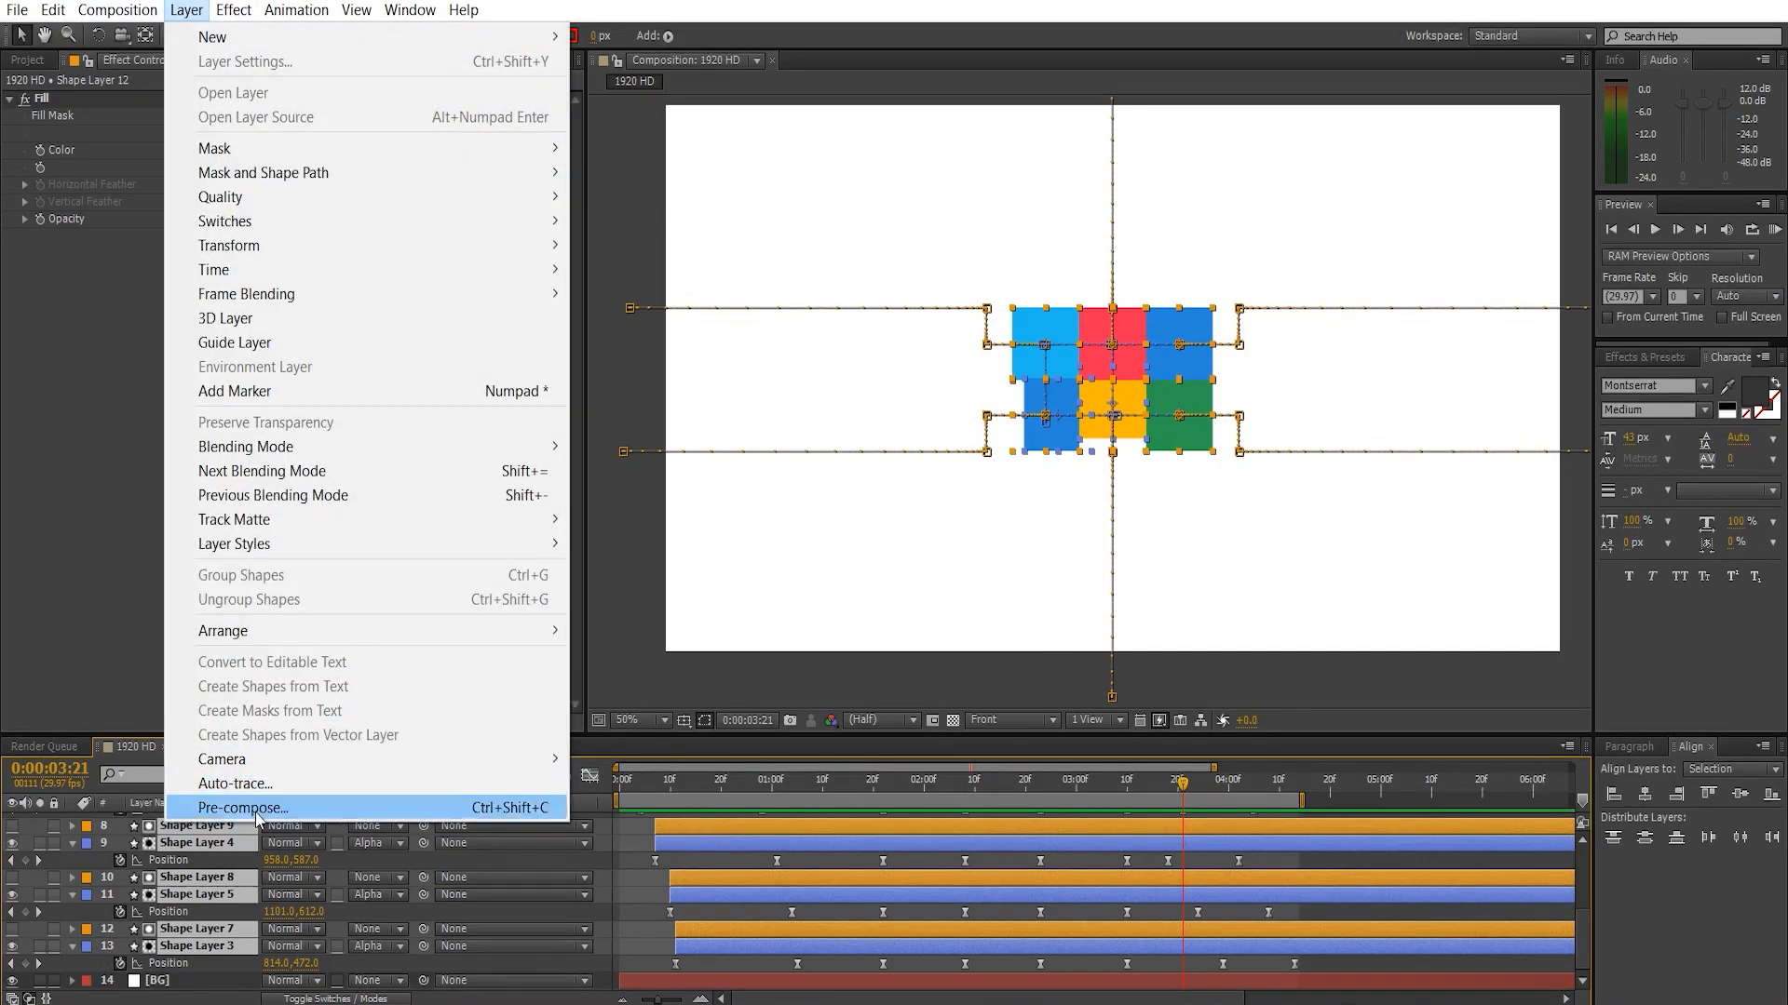
left_click(220, 808)
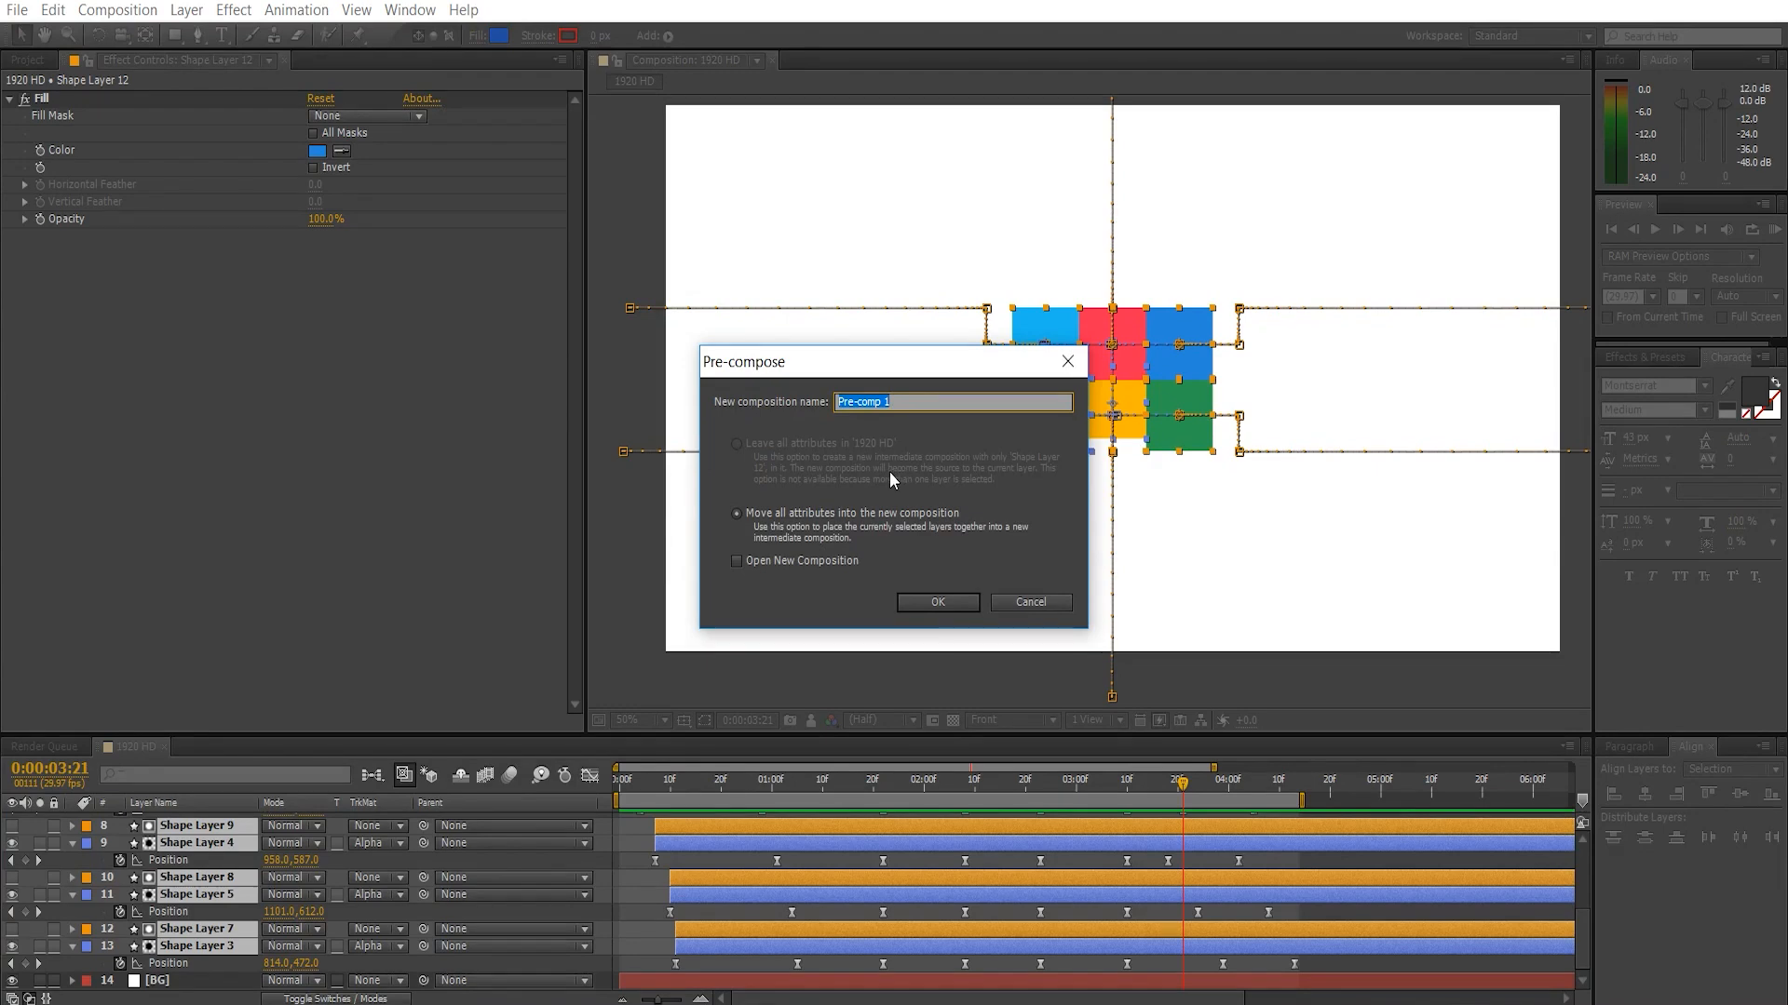
type("Shapes")
key("Return")
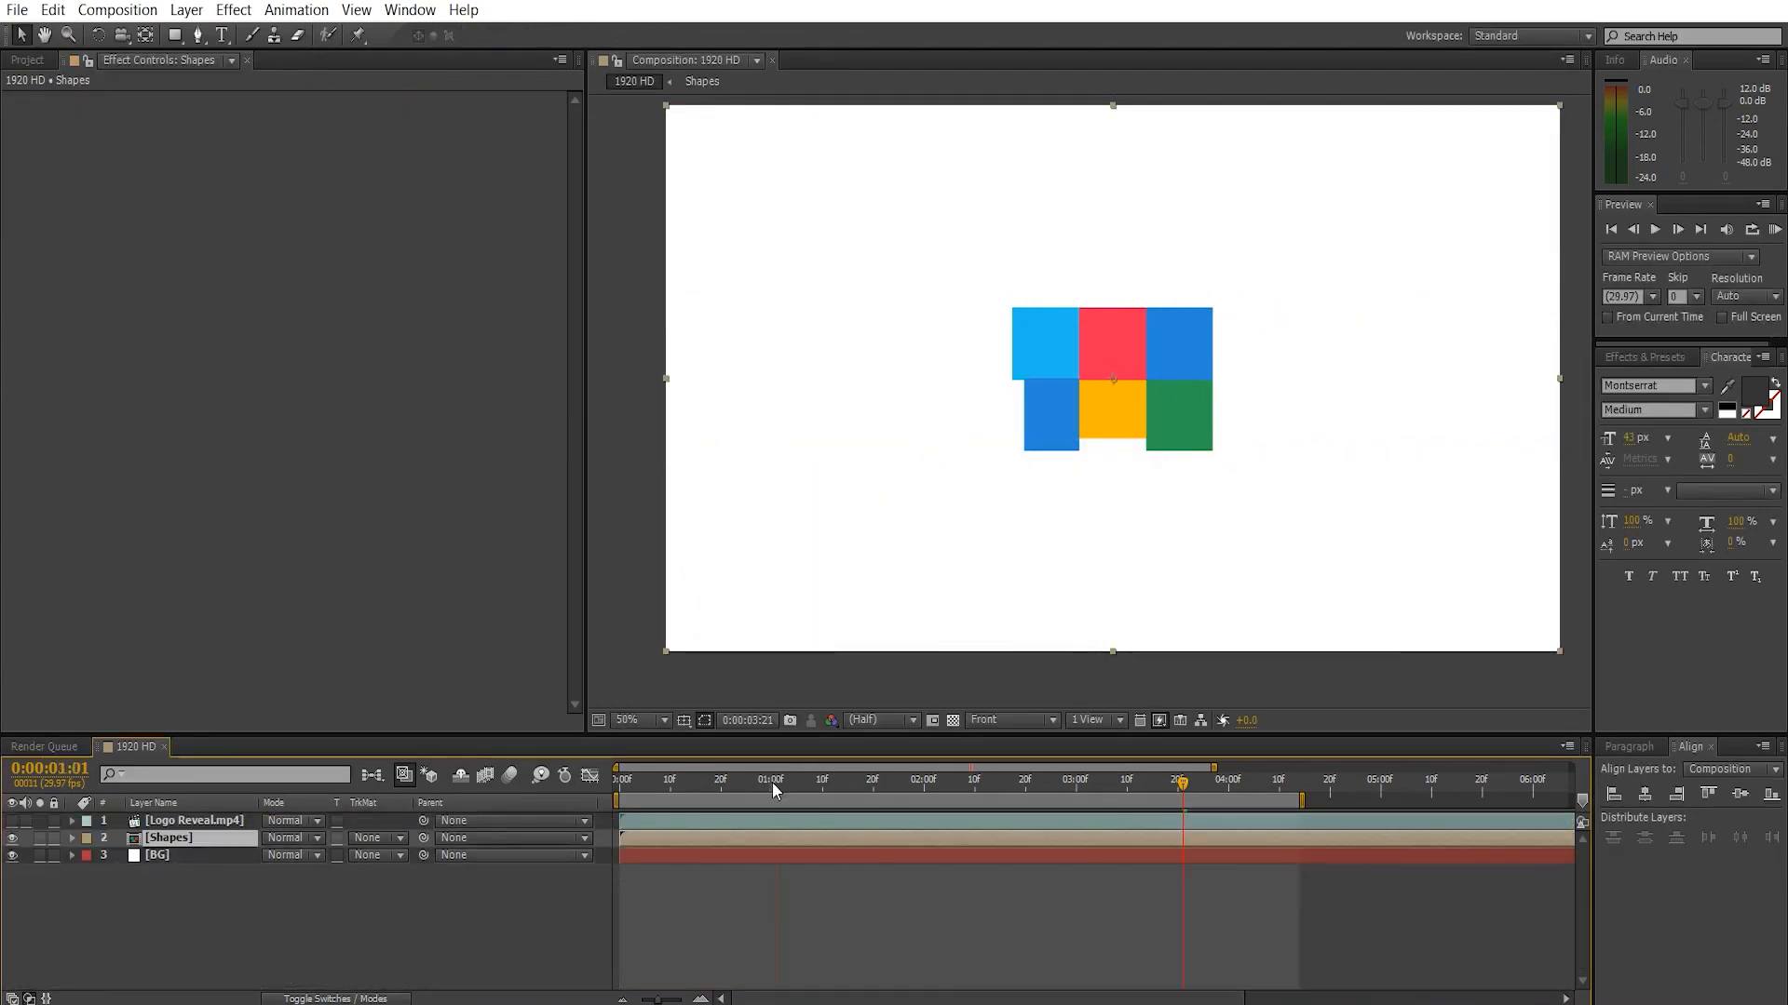
- Duplicate the Shapes pre-comp layer and shift the upper copy about 5 frames later
left_click_drag(773, 782, 700, 840)
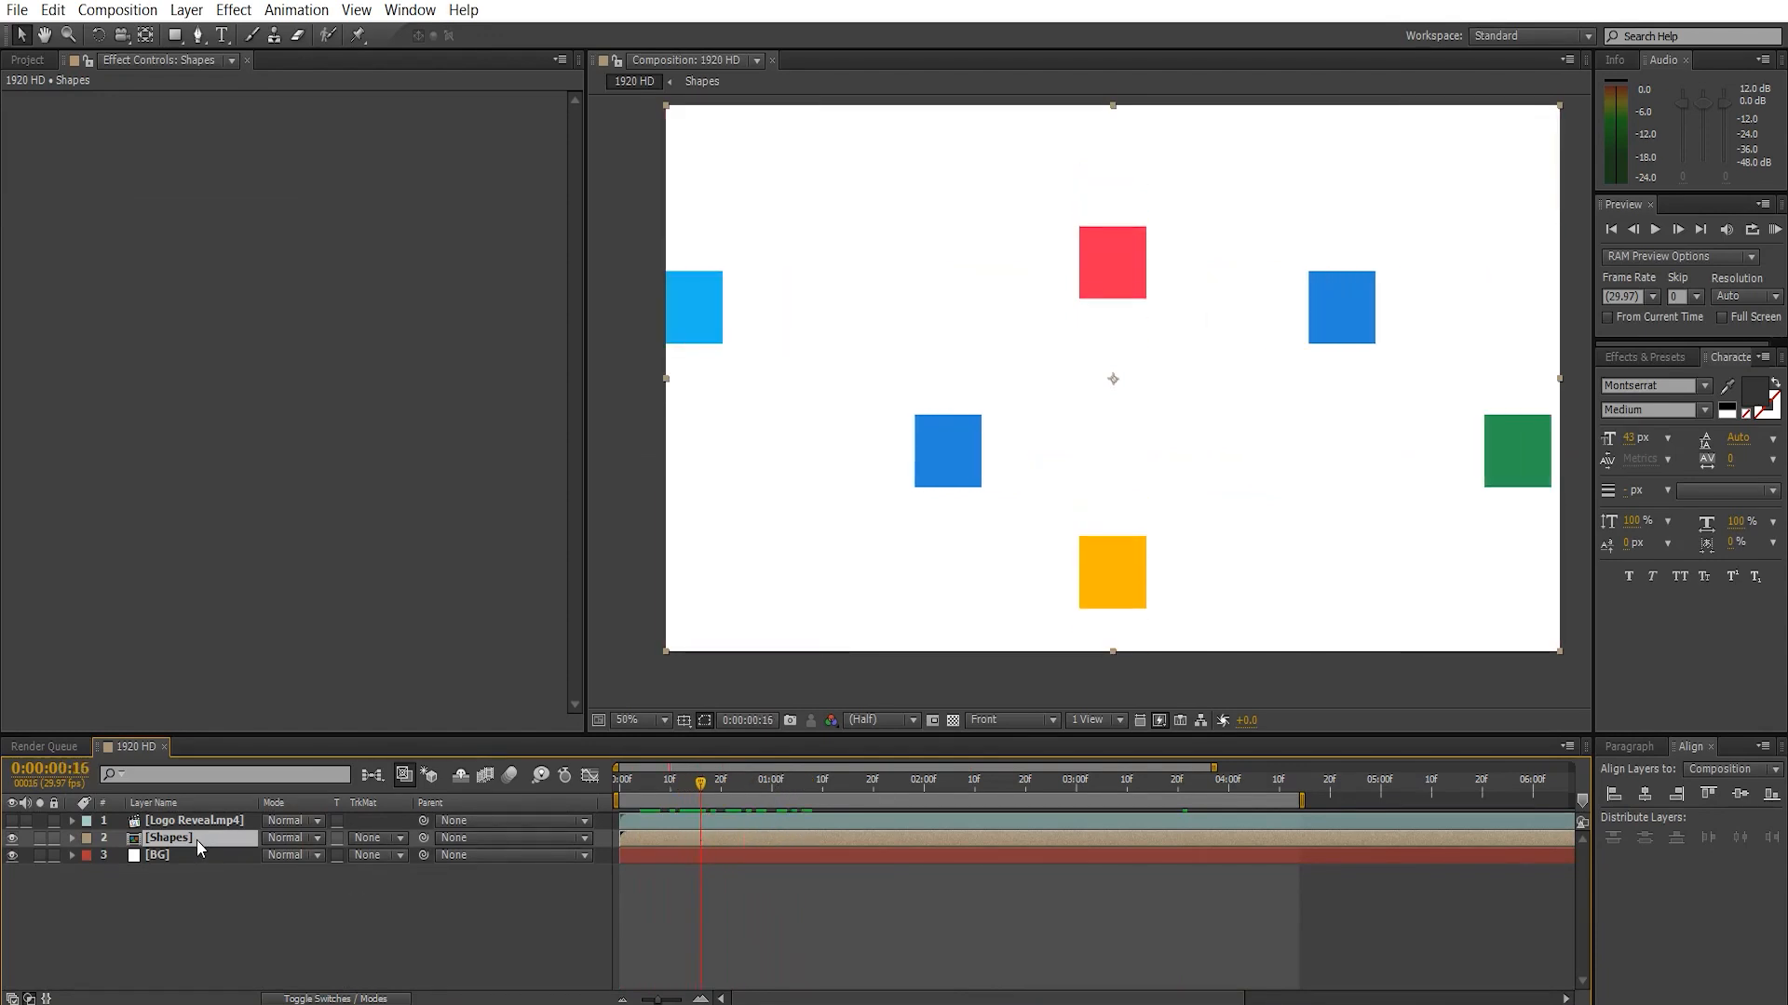
key("ctrl+d")
left_click_drag(669, 842, 694, 846)
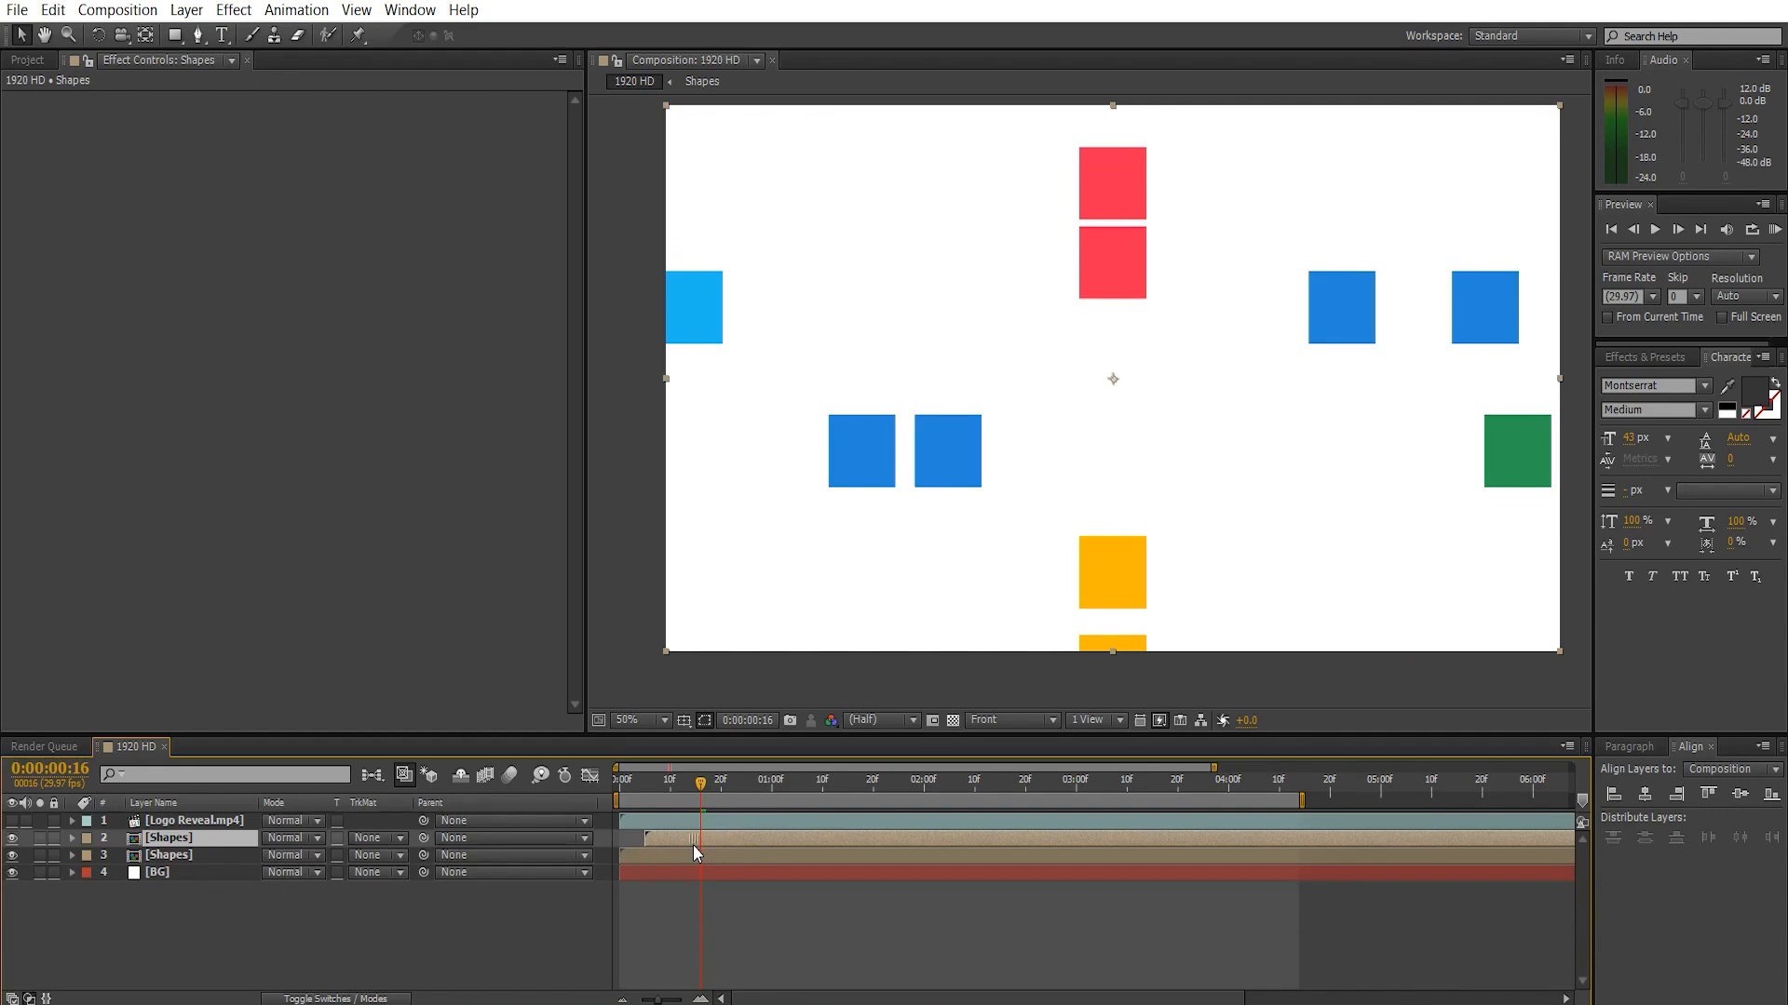
- Lower the upper Shapes copy's Opacity to 41% and preview the trailing squares
key("t")
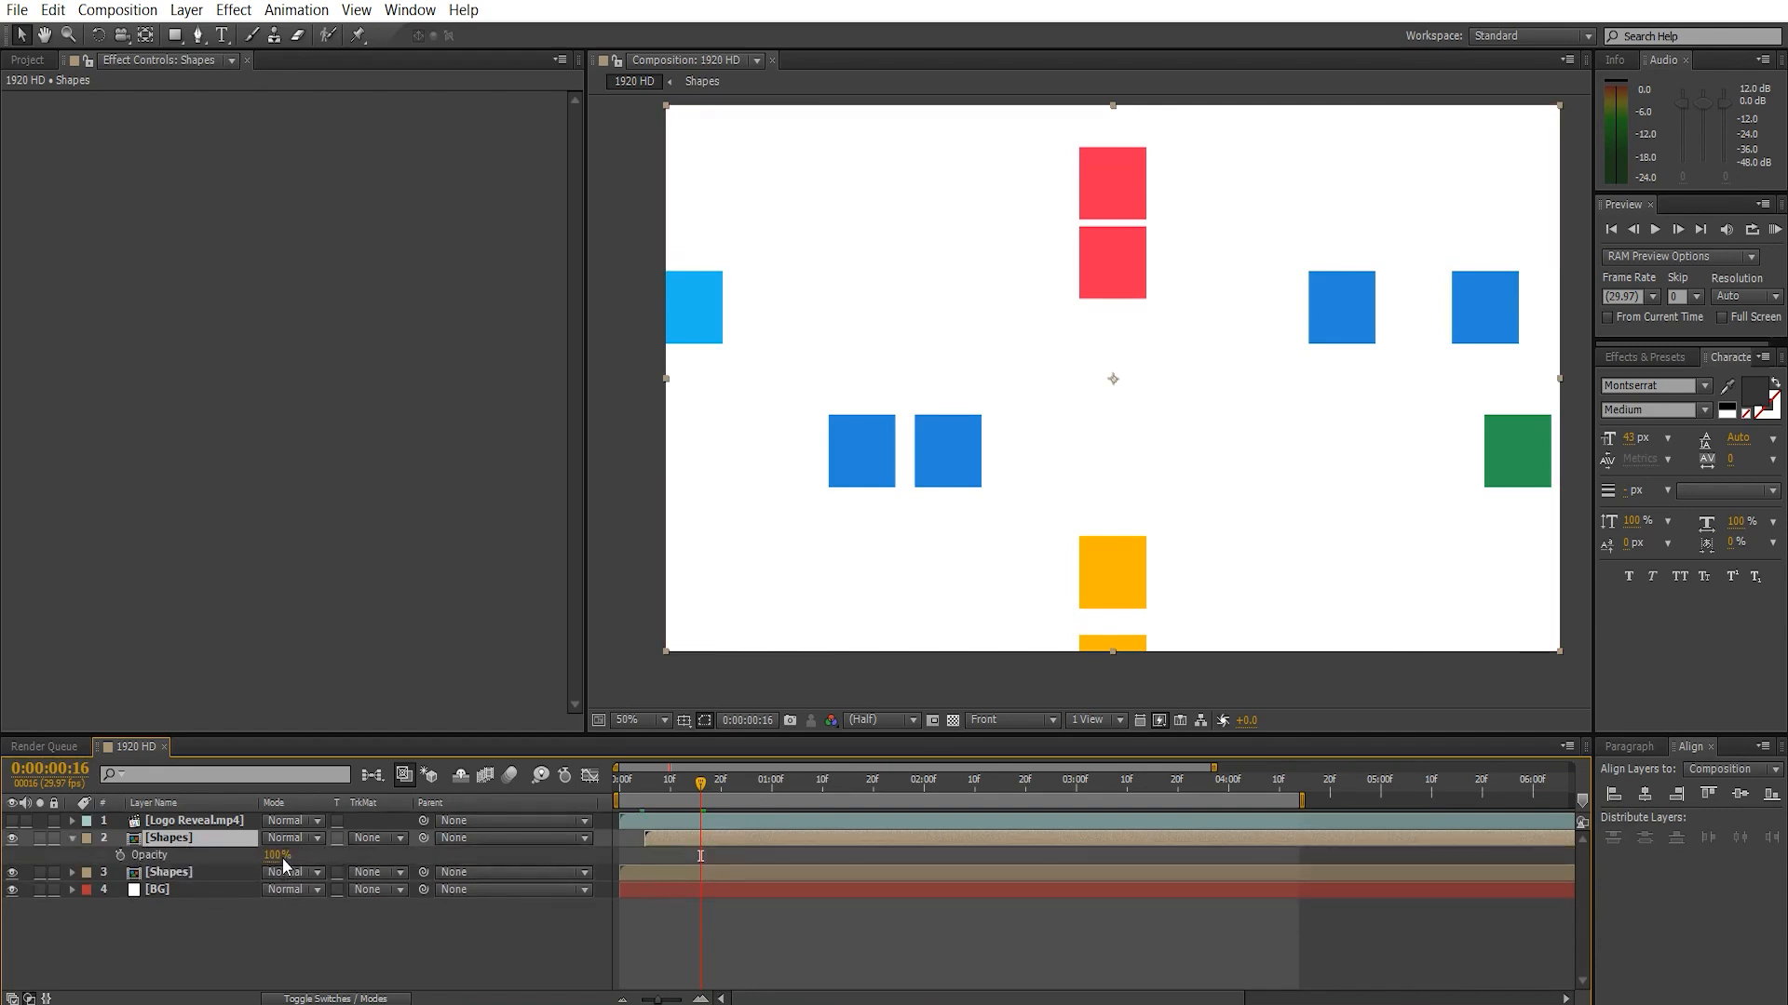
left_click_drag(282, 858, 235, 872)
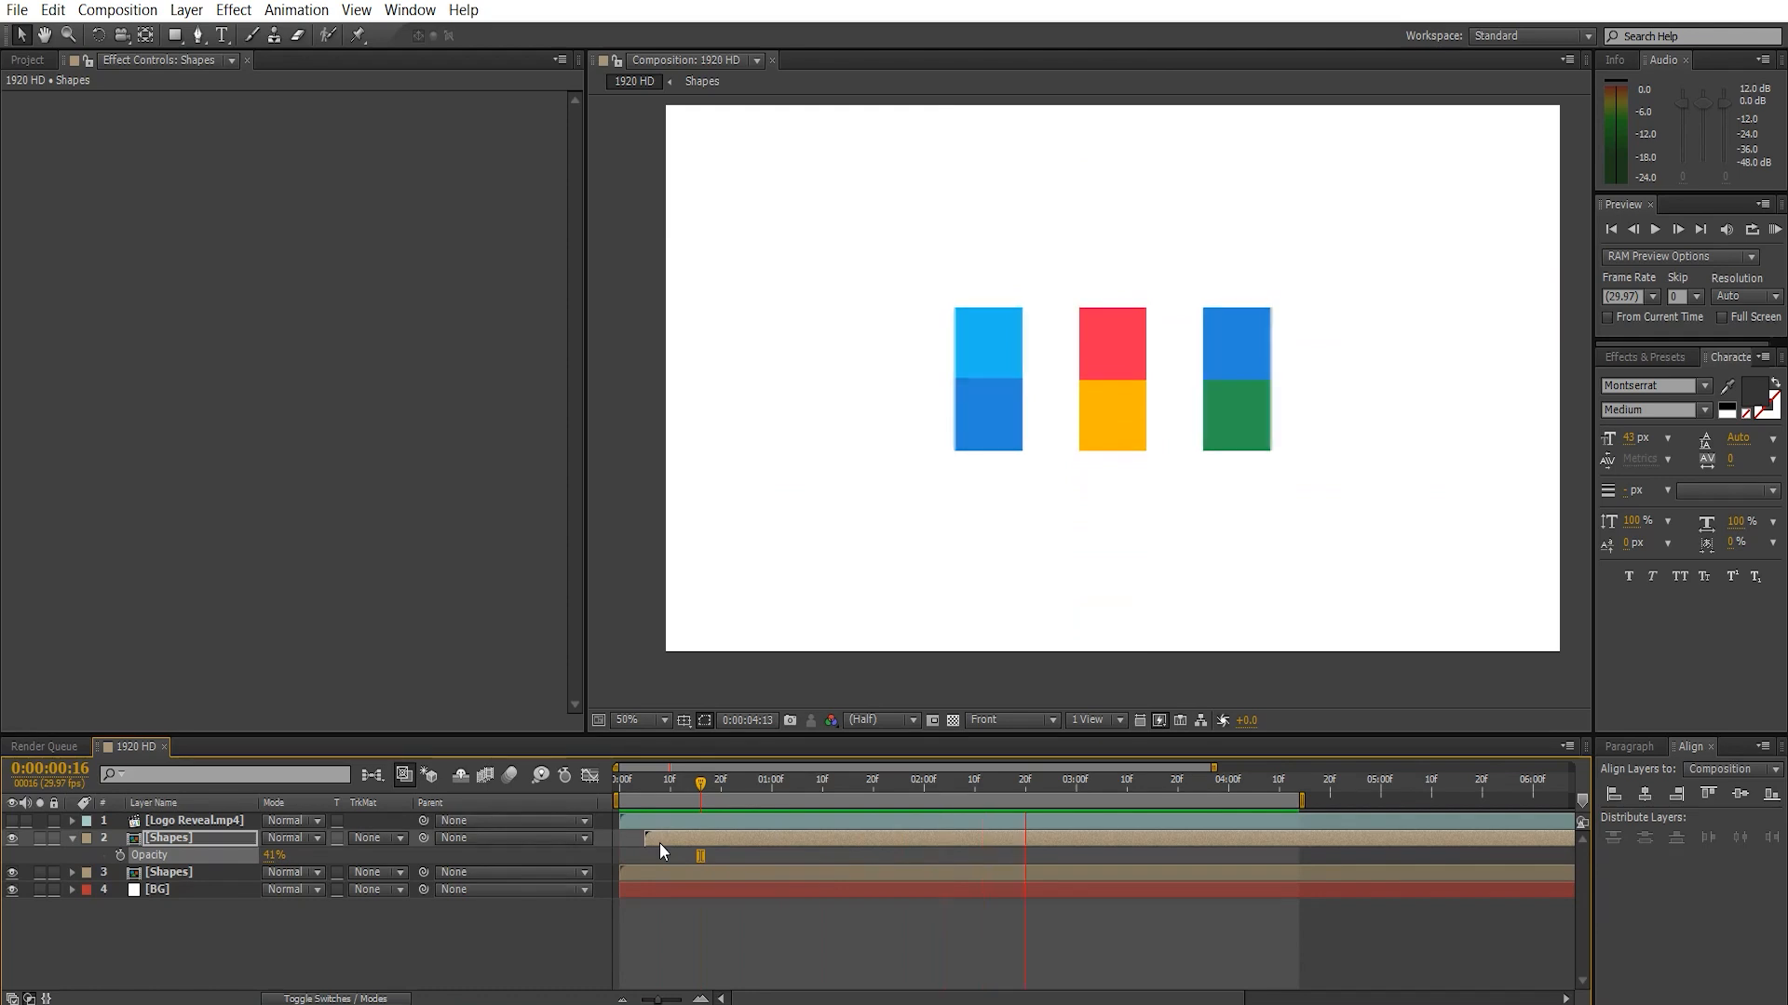
key("space")
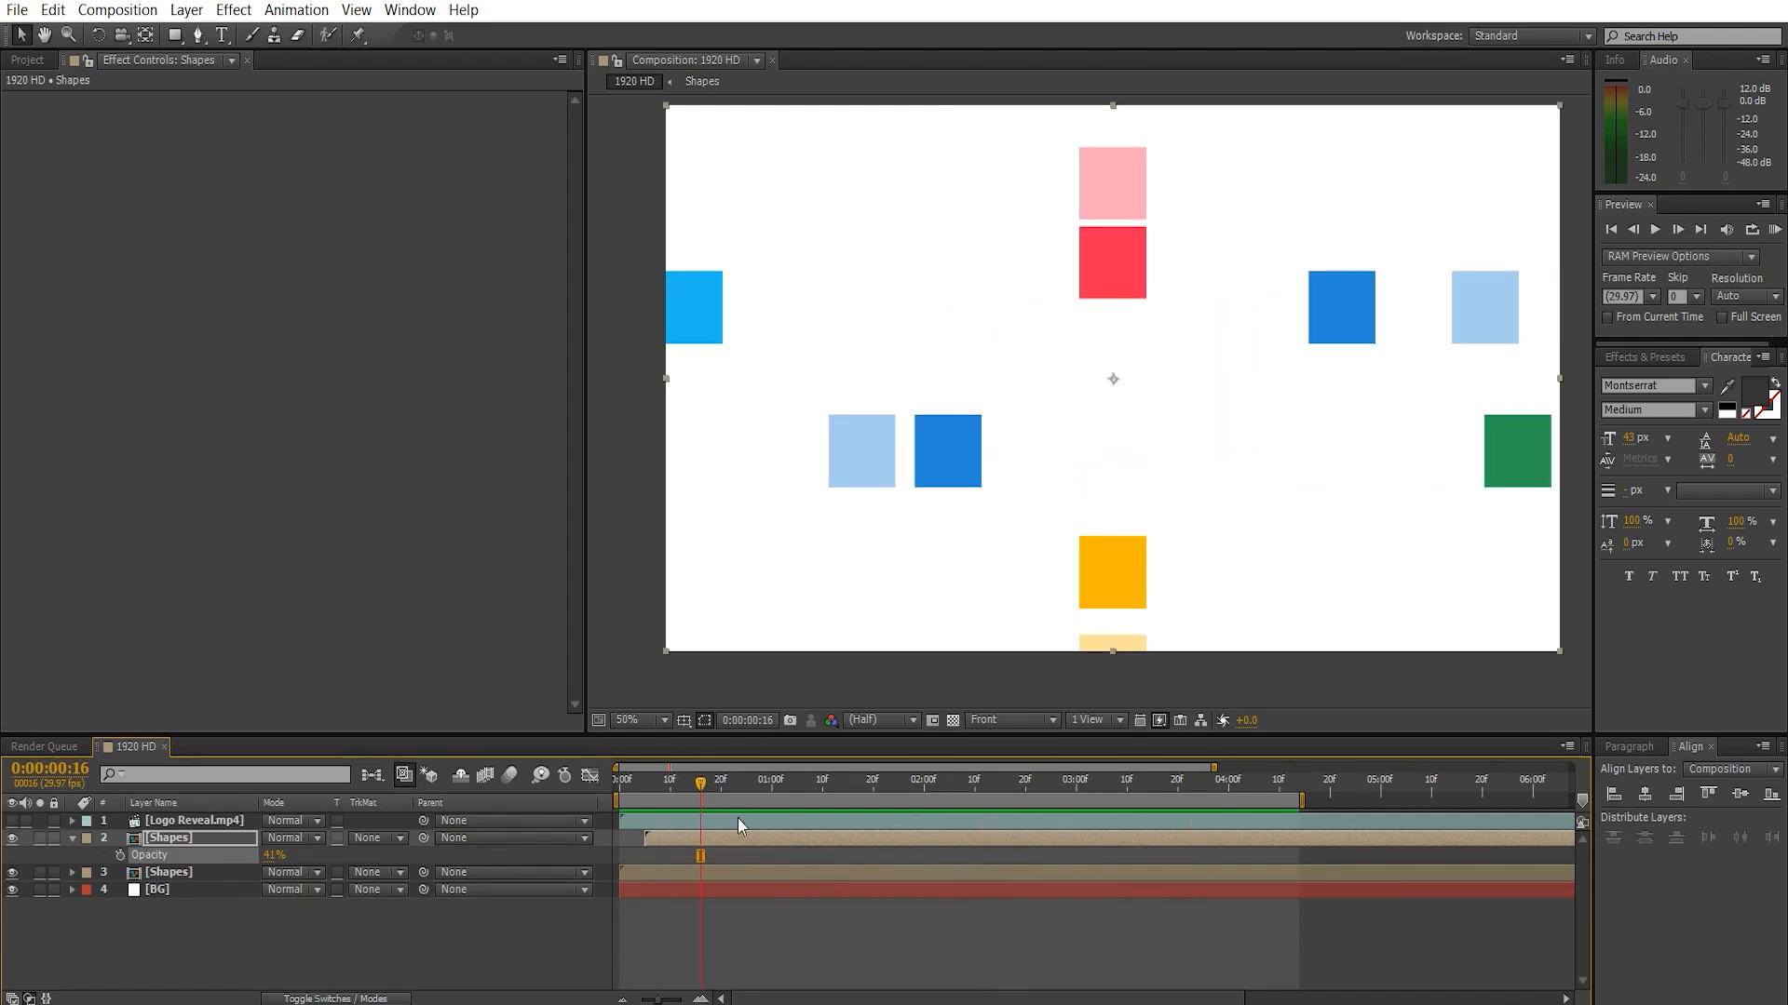
mouse_move(737, 817)
left_mouse_down()
mouse_move(622, 804)
mouse_move(926, 830)
mouse_move(902, 846)
left_mouse_up()
left_click(910, 912)
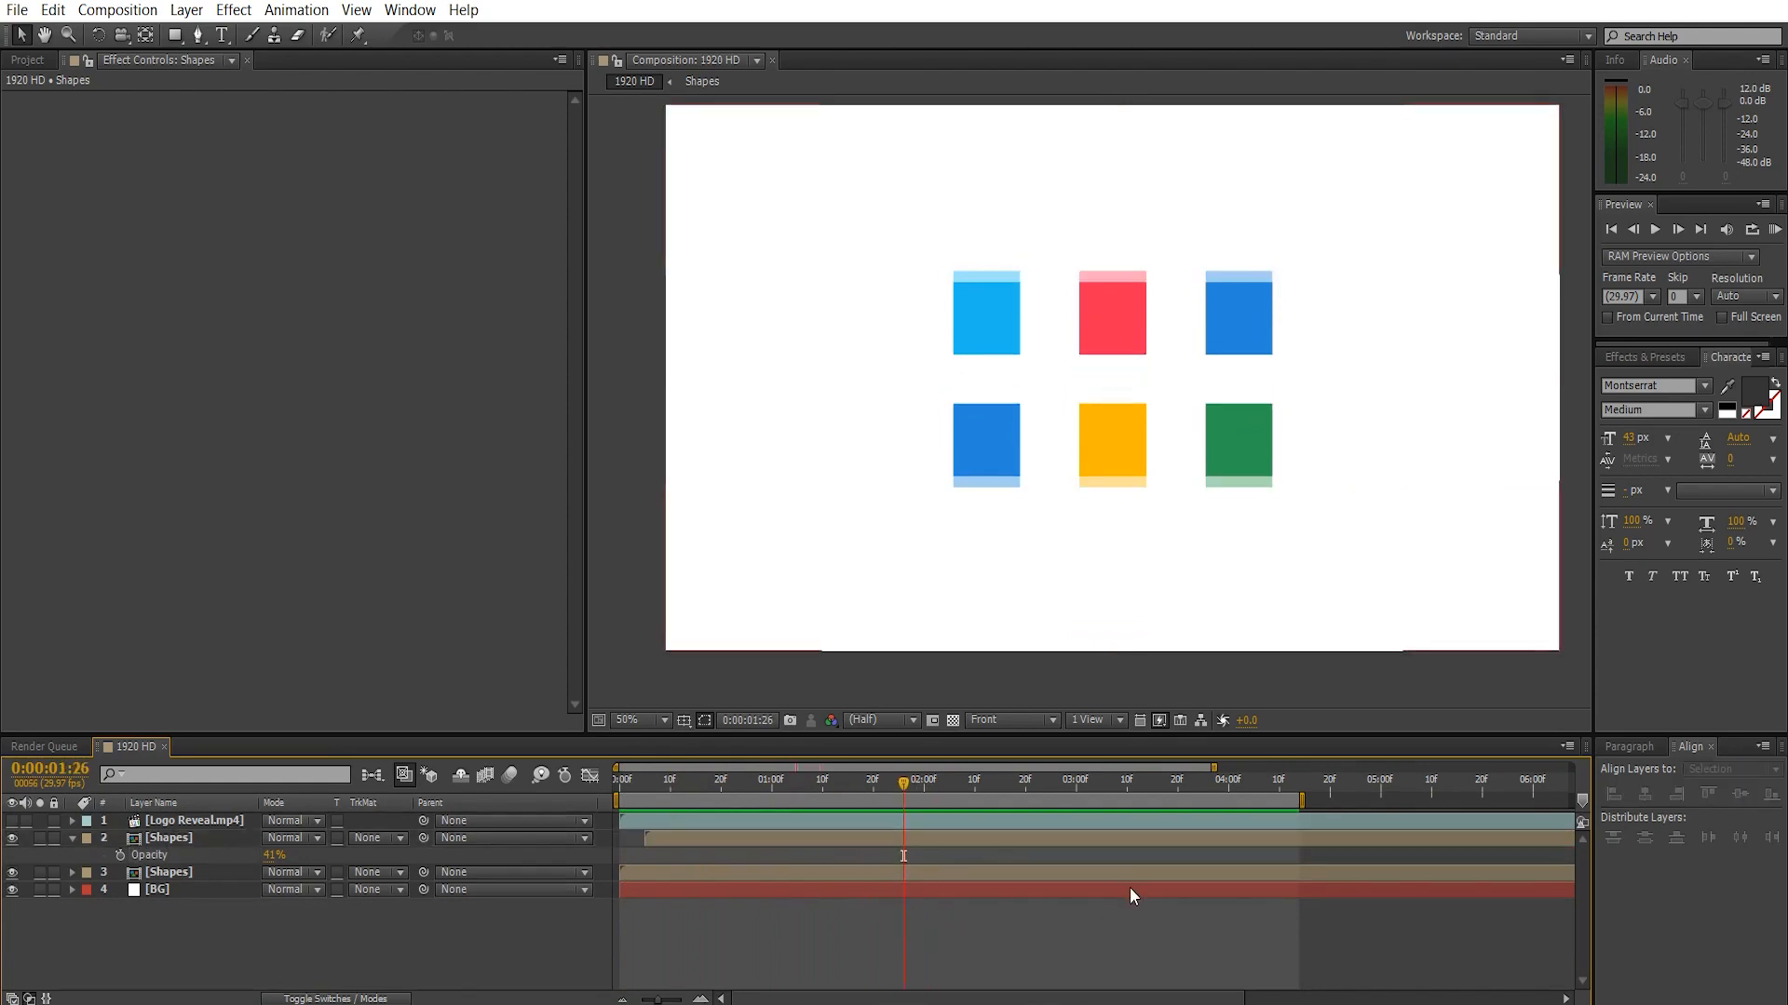
- Open the Shapes pre-comp and show the Position keyframes of all its shape layers
double_click(1059, 844)
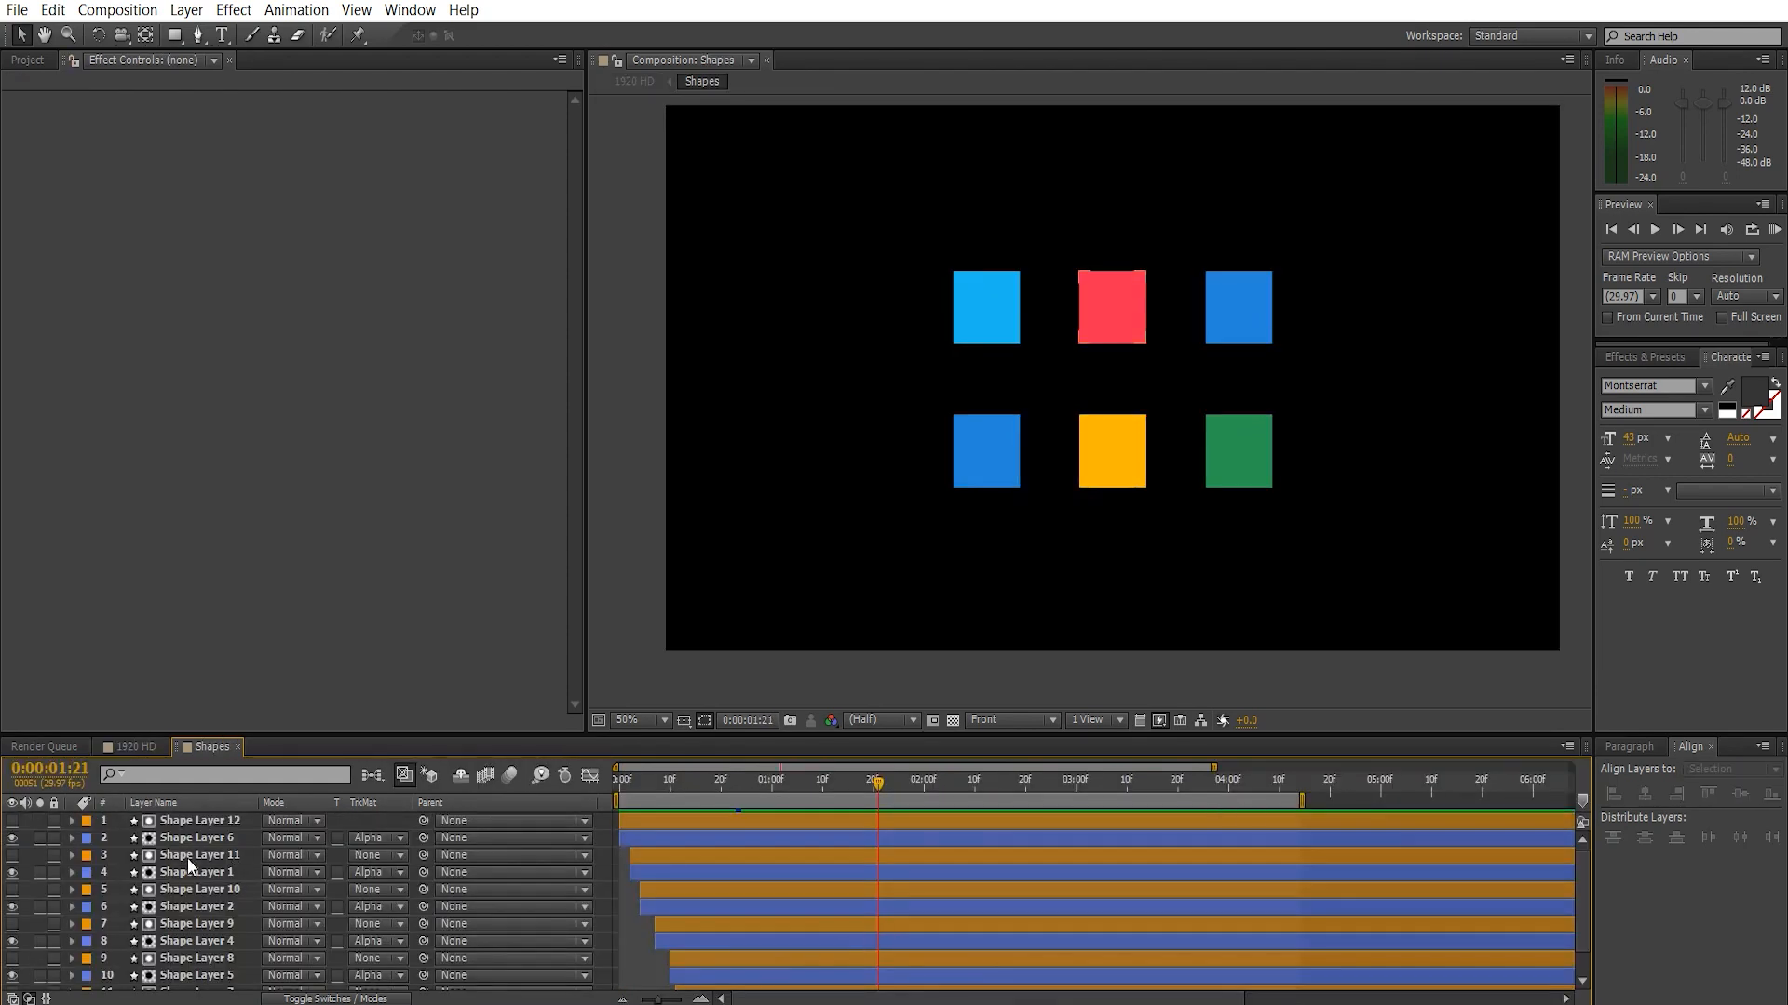
left_click(194, 823)
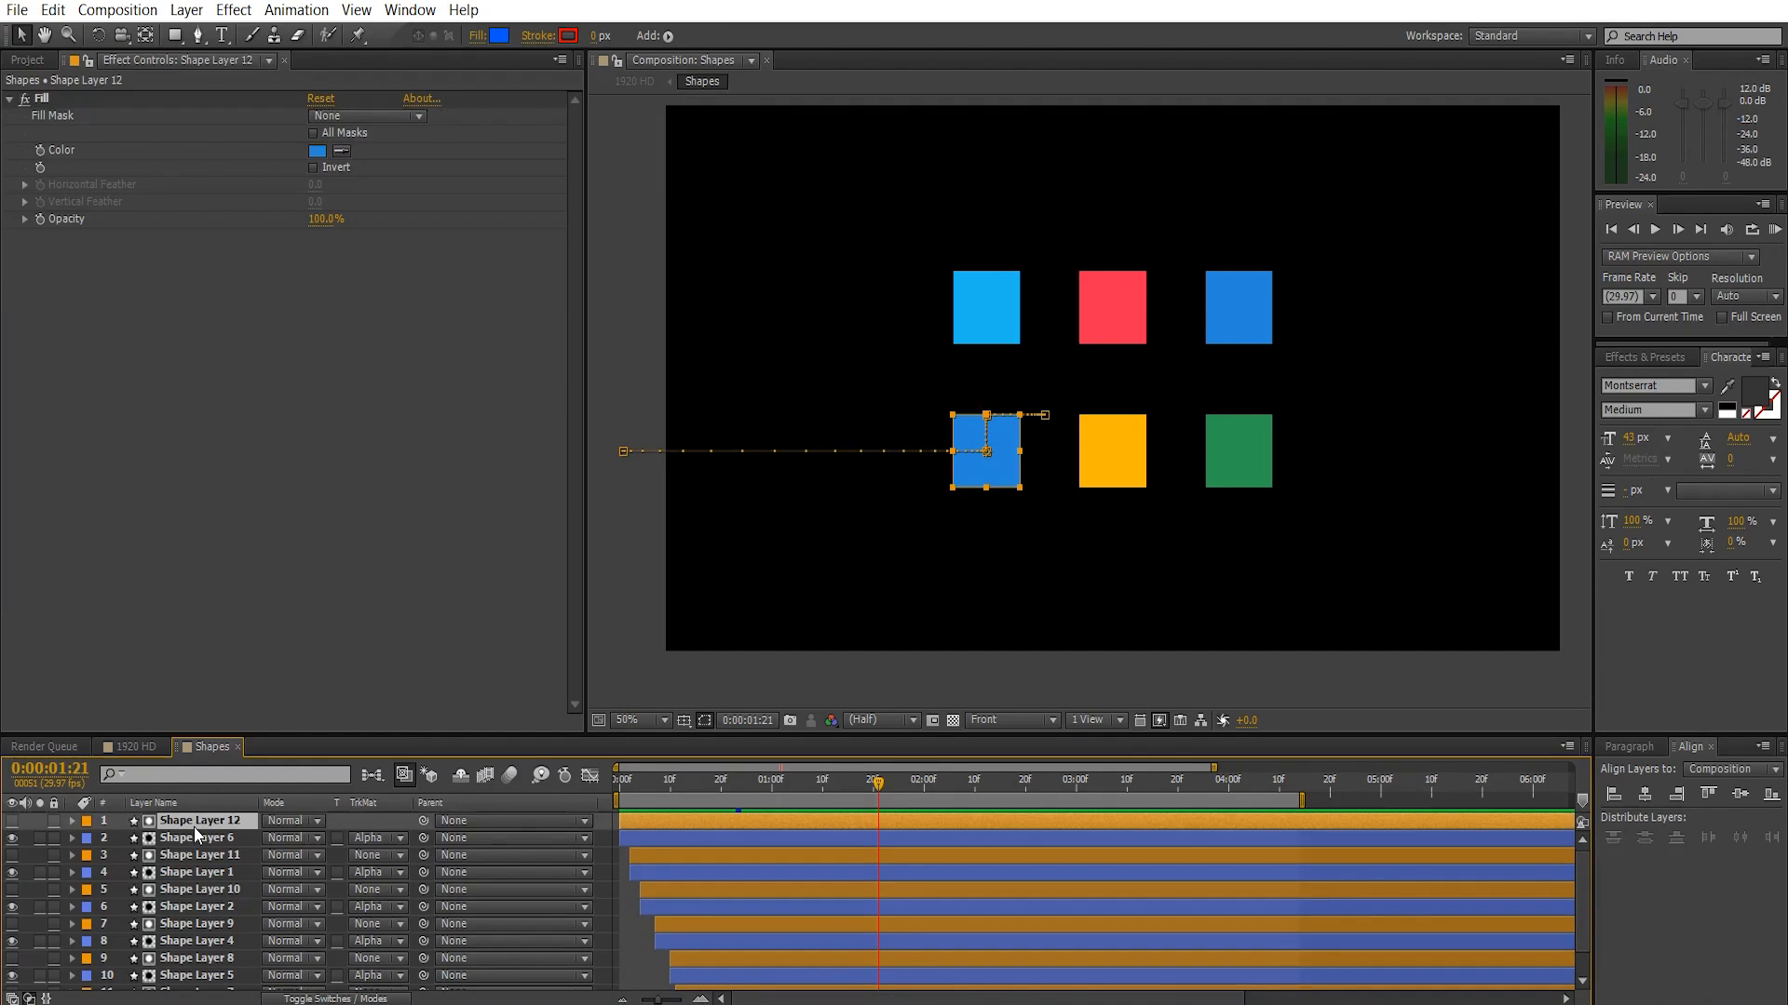
scroll(194, 827, "down", 1)
left_click(180, 980, "shift")
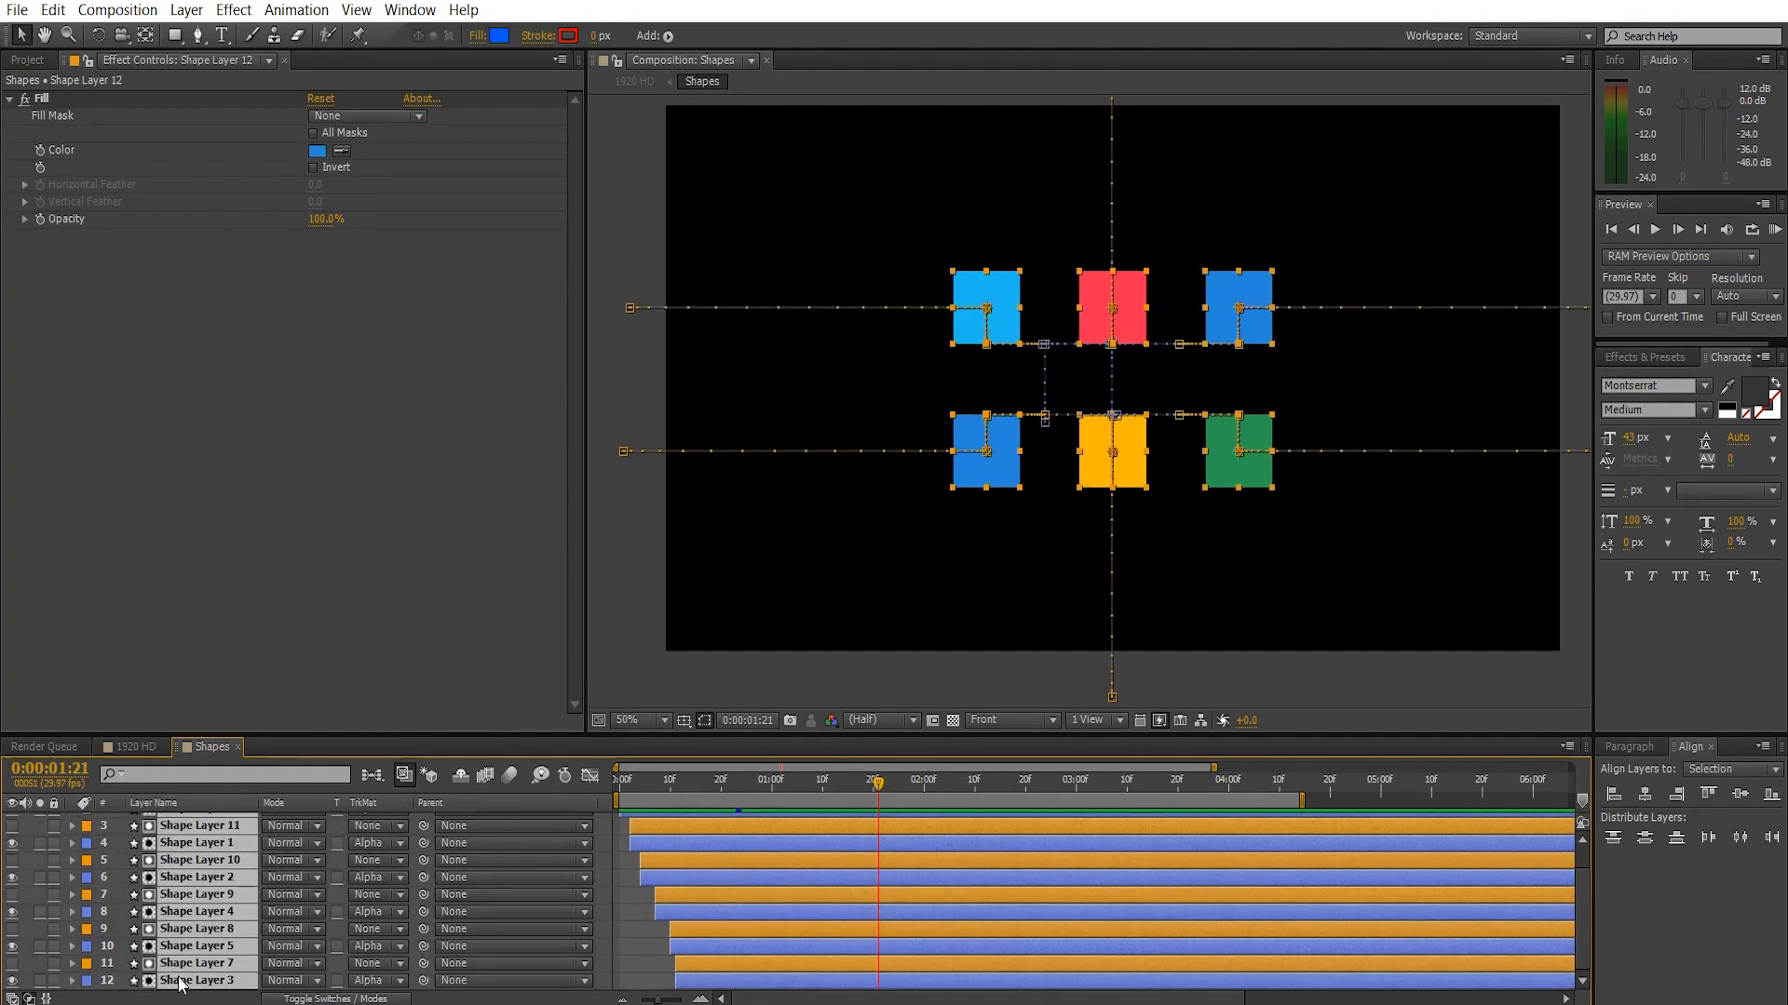
key("p")
scroll(579, 926, "up", 1)
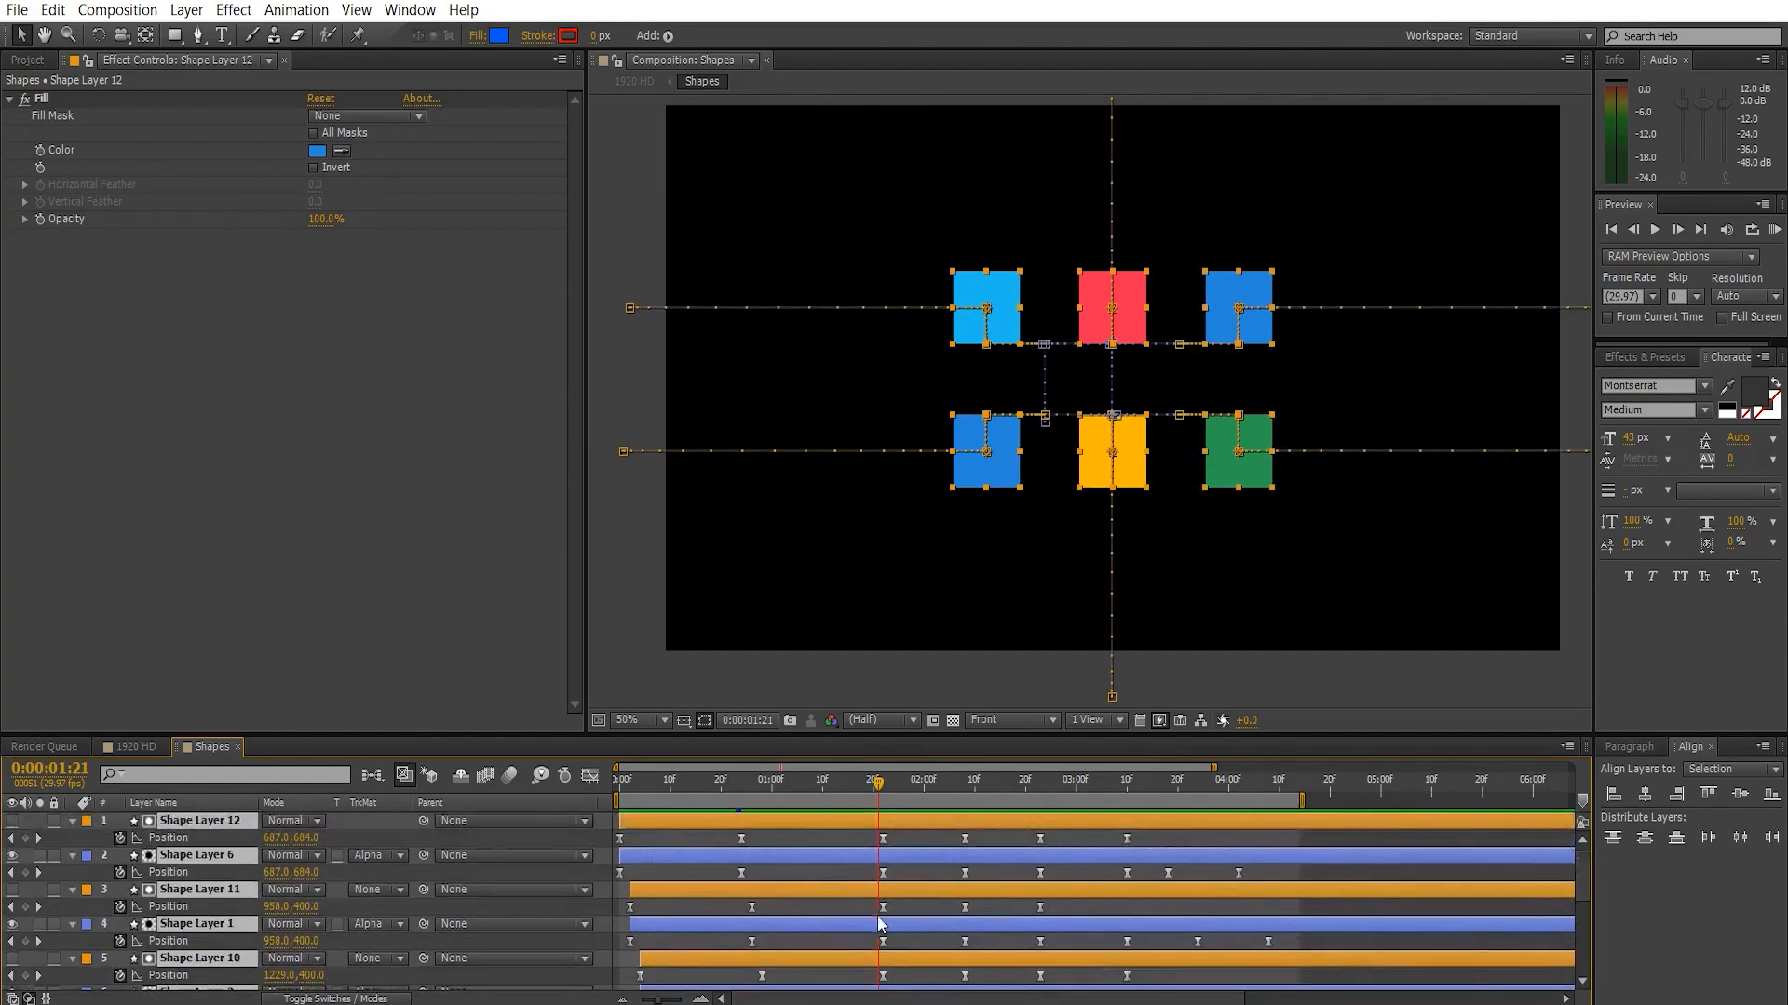
- Move all shape layers' Position keyframes from the third one onward about 6 frames earlier and RAM preview the result
mouse_move(798, 784)
left_mouse_down()
mouse_move(860, 793)
mouse_move(697, 805)
mouse_move(831, 810)
mouse_move(784, 793)
left_mouse_up()
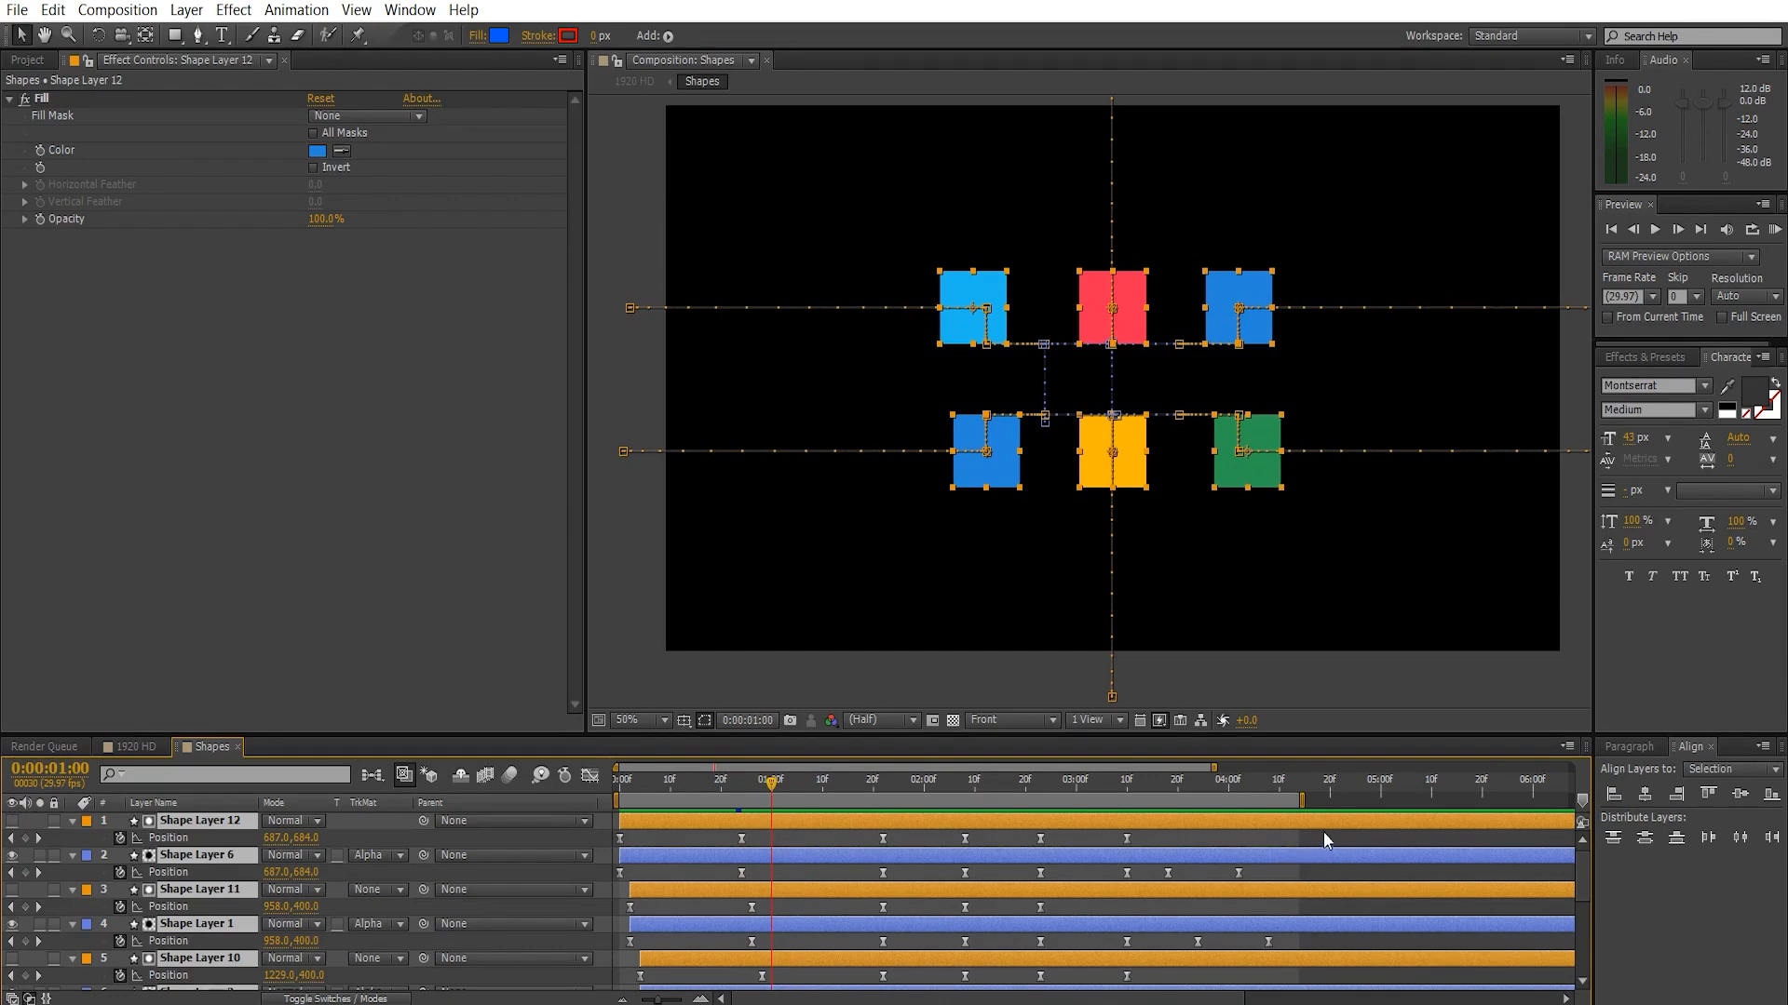
scroll(1322, 830, "down", 3)
left_click_drag(1322, 819, 849, 998)
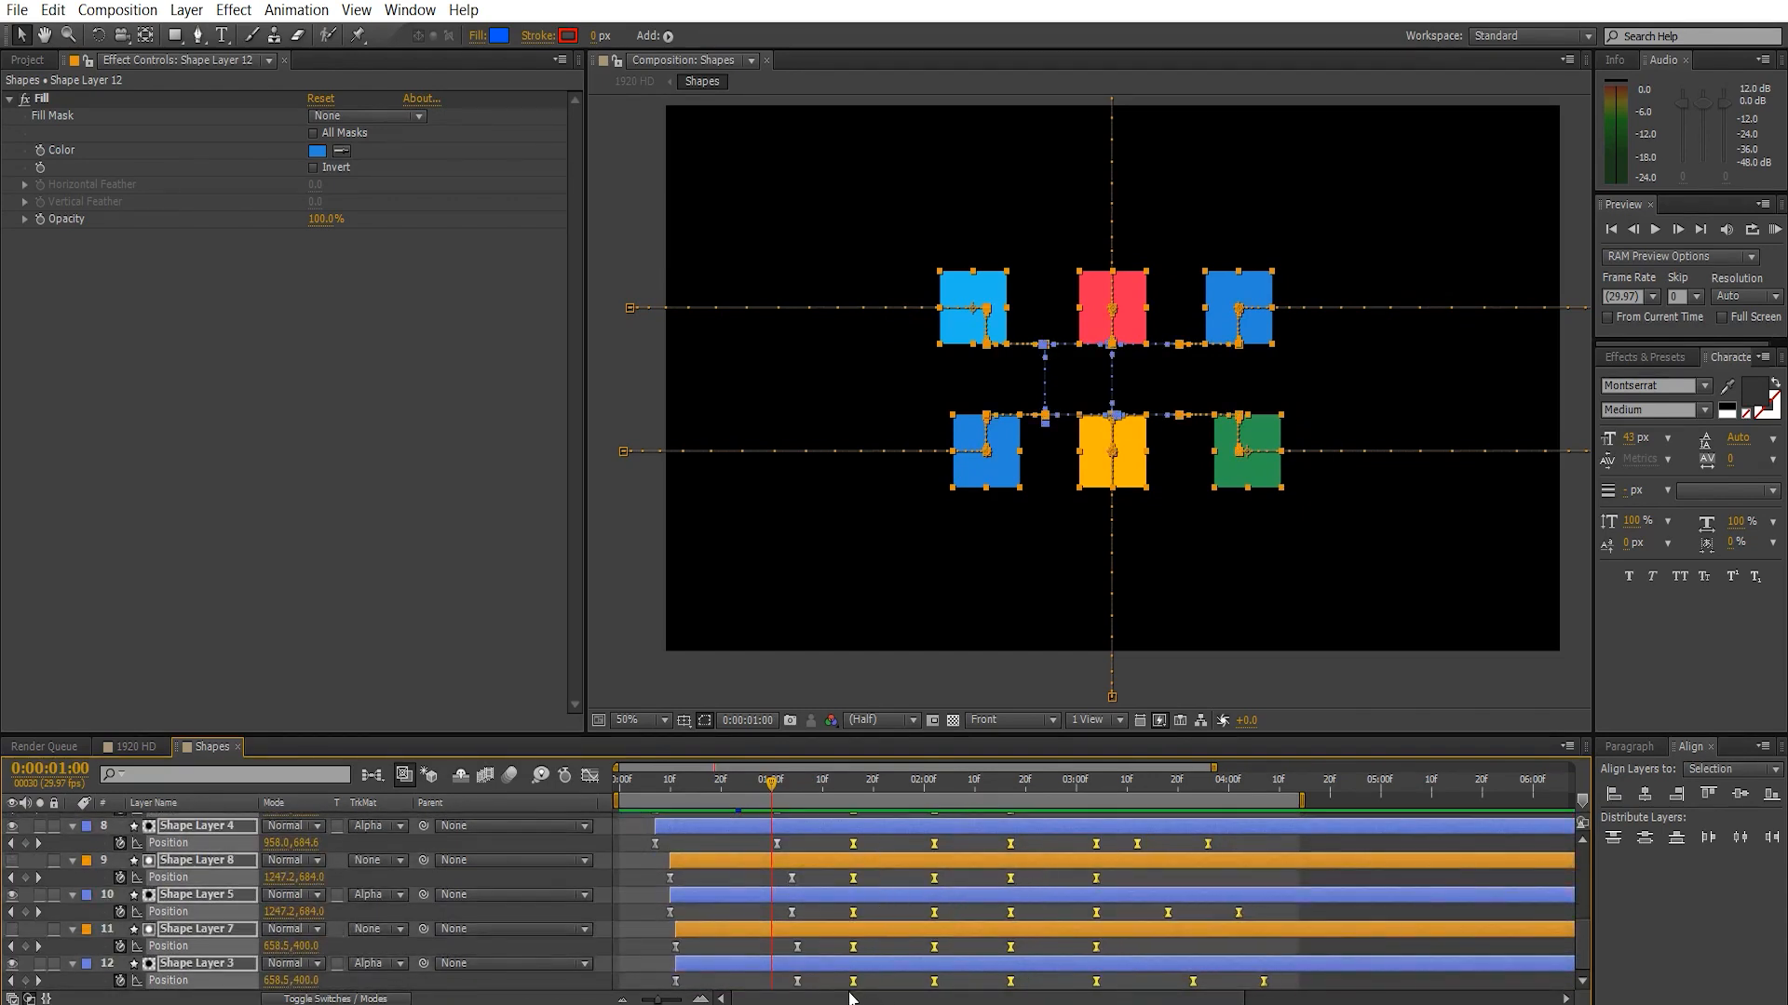
key("KP_0")
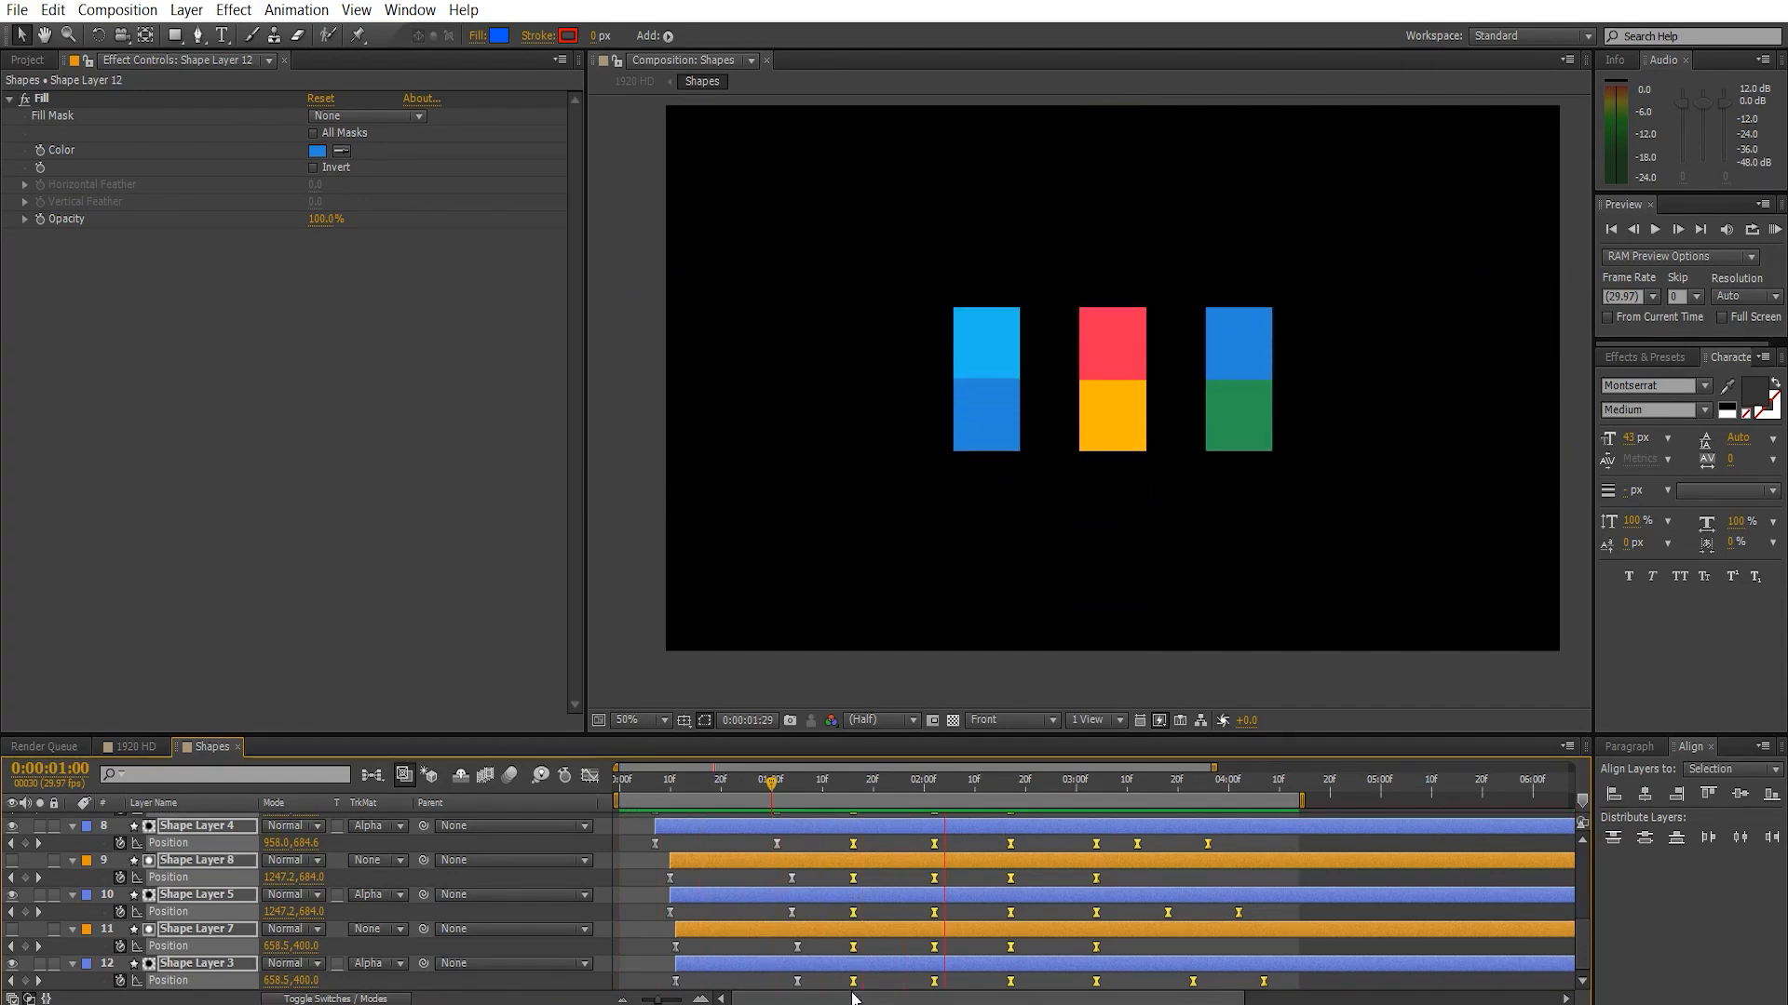
key("space")
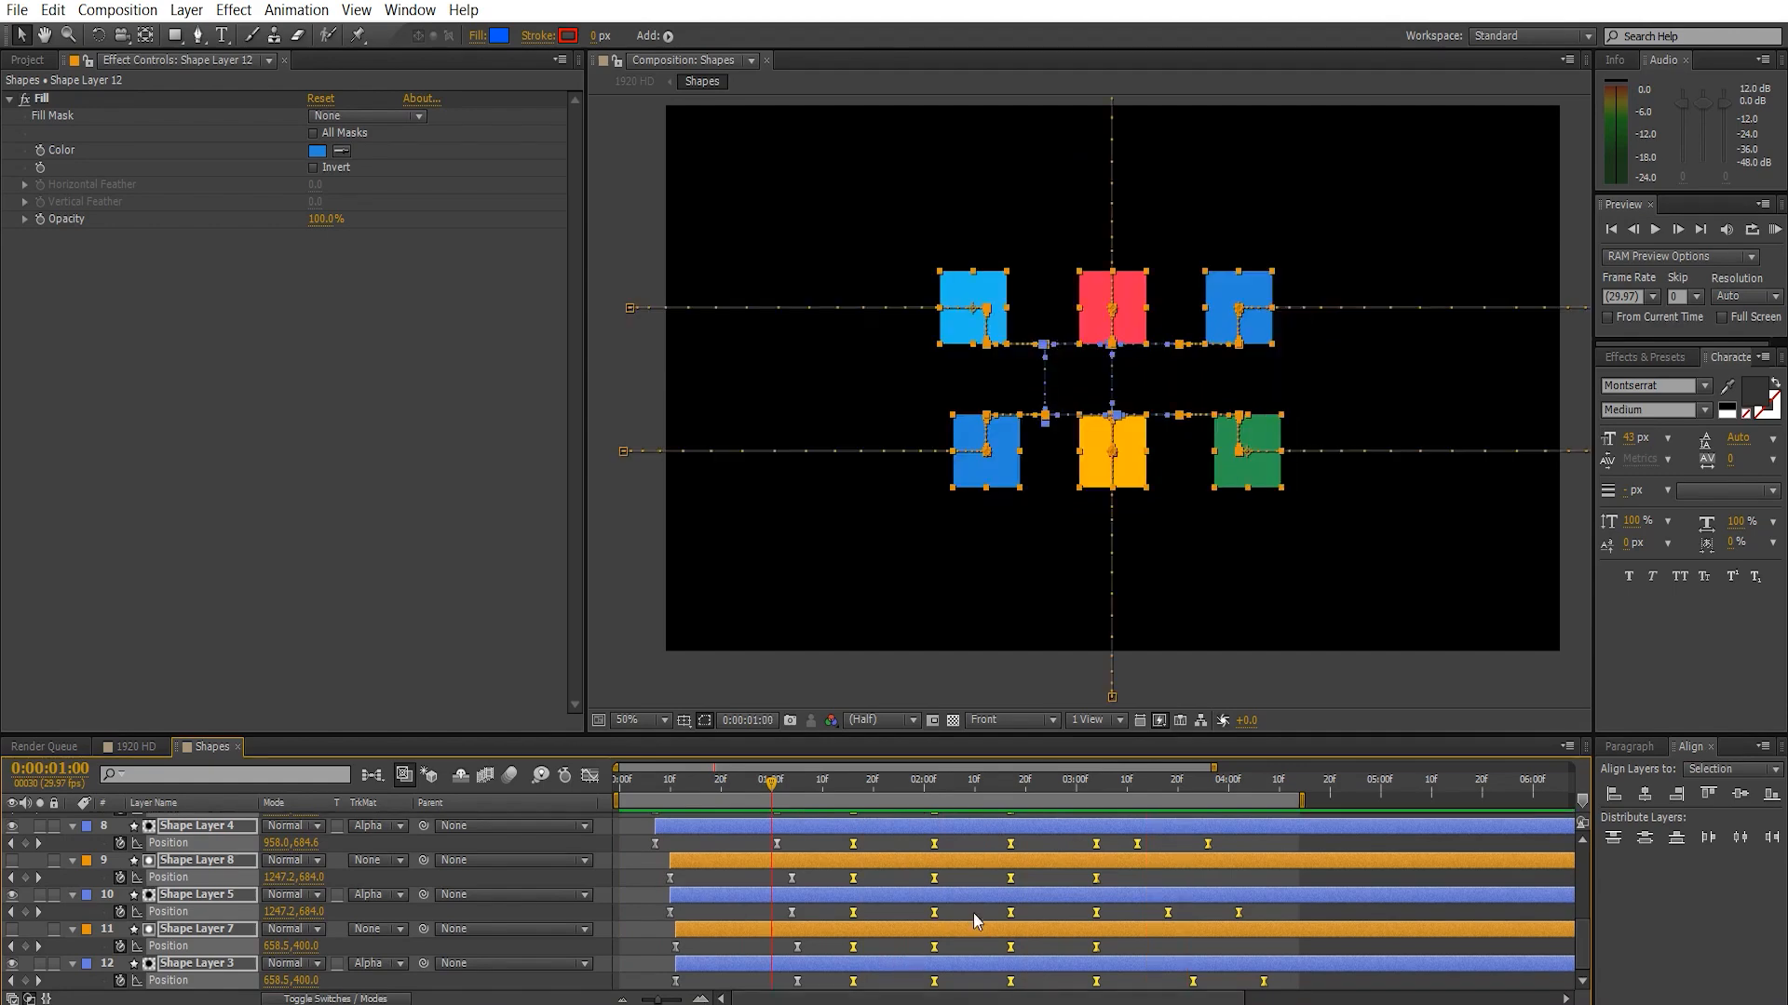
- Shift all layers' Position keyframes from the sixth one onward about 3 frames earlier, starting at 0:00:03:01, and check the joining motion
left_click(931, 838)
left_click_drag(802, 772, 1056, 812)
scroll(1249, 865, "up", 4)
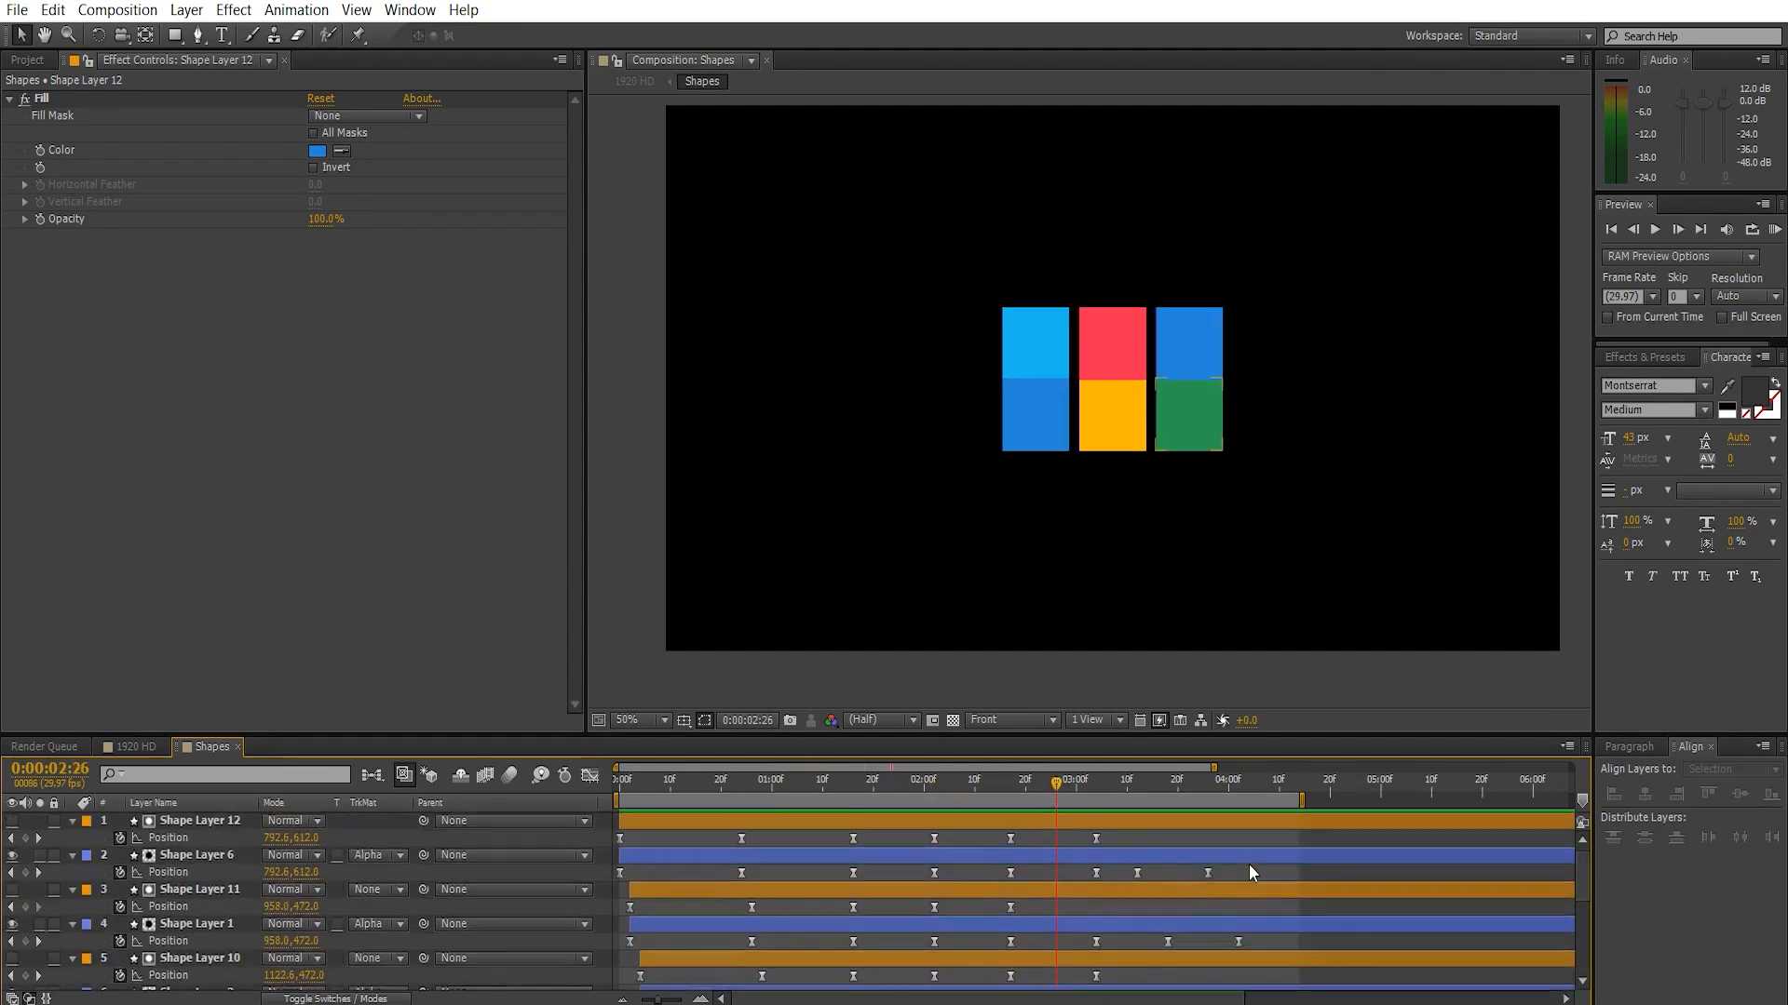
left_click_drag(1297, 841, 1072, 998)
left_click_drag(1029, 792, 1082, 846)
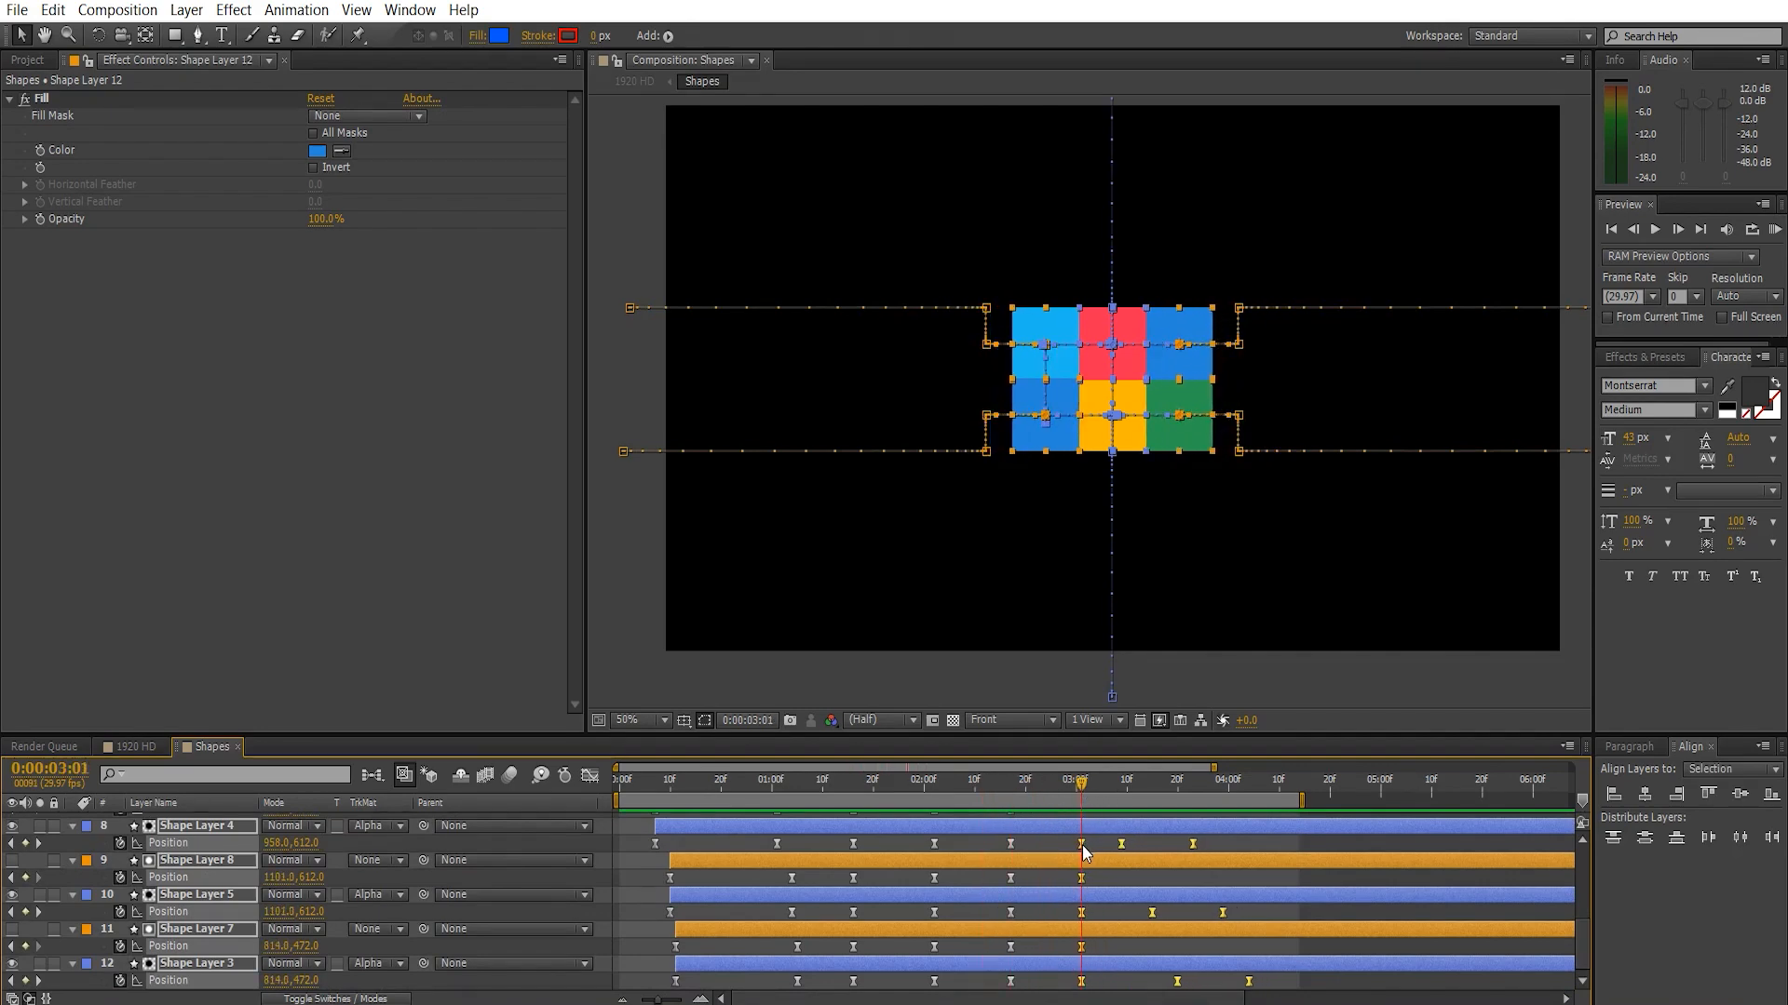
left_click(1050, 792)
left_click_drag(1020, 793, 1115, 802)
mouse_move(1126, 797)
left_mouse_down()
mouse_move(1143, 796)
mouse_move(1109, 802)
left_mouse_up()
left_click_drag(1073, 790, 1045, 796)
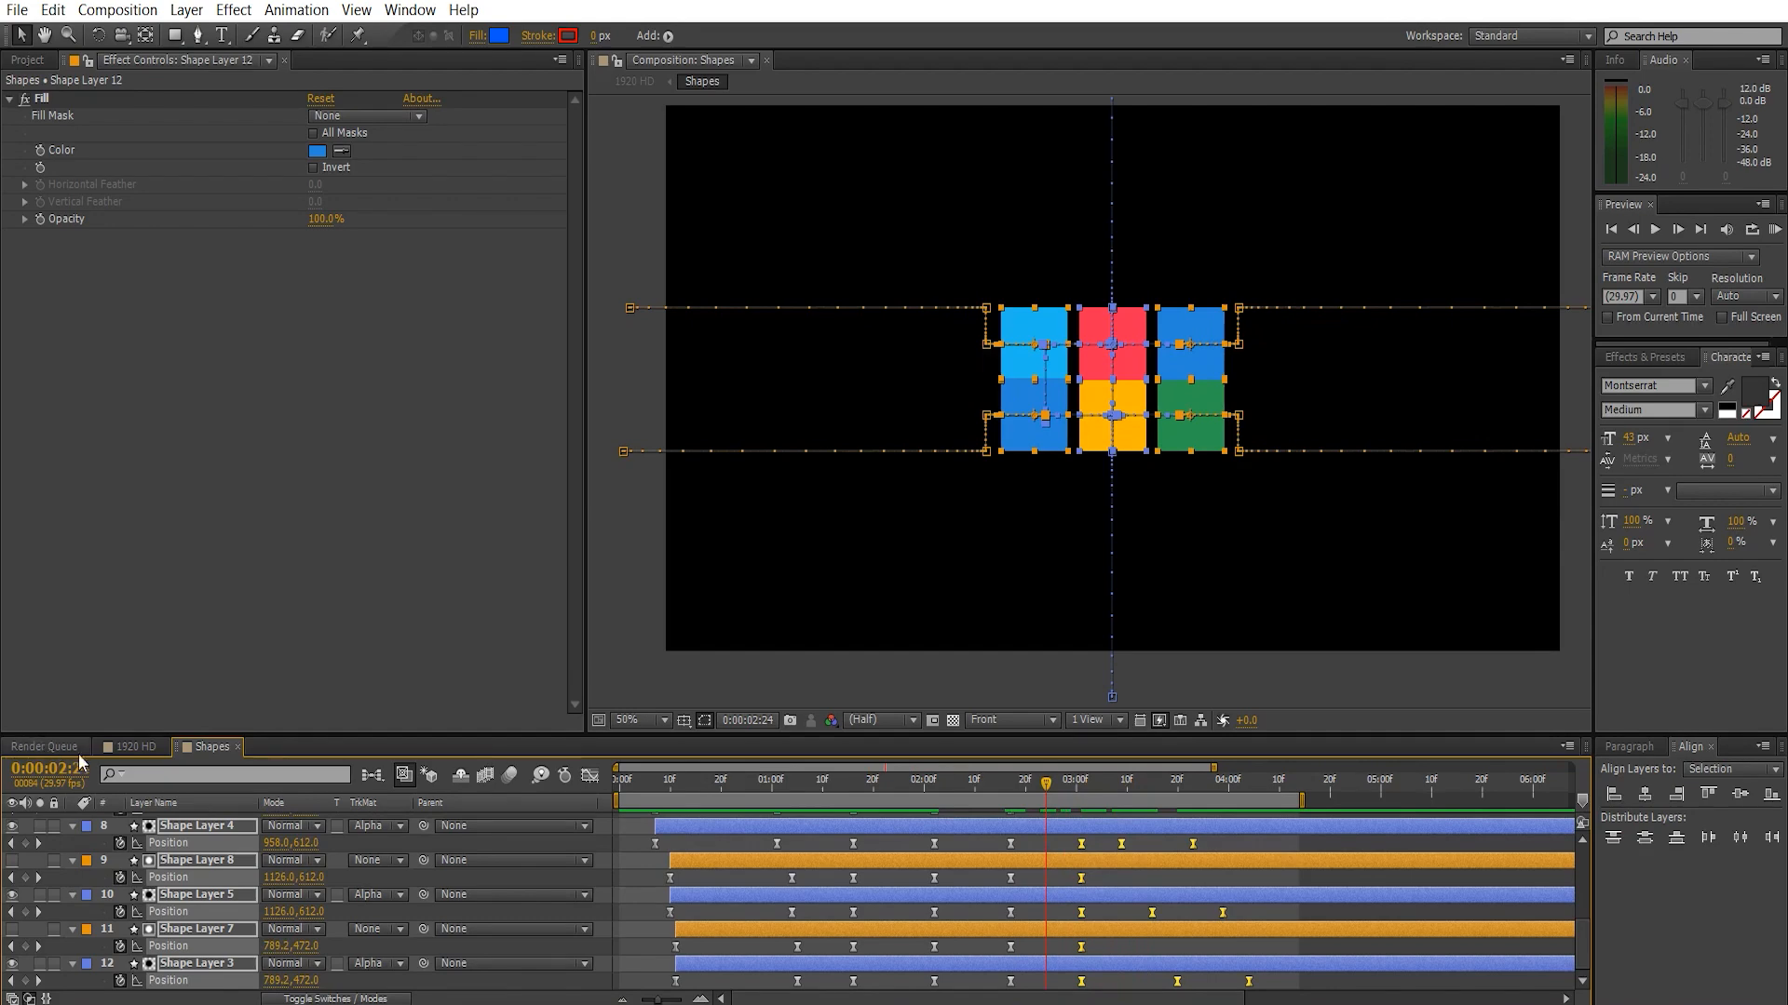
- Return to the 1920 HD composition and preview the retimed squares with their semi-transparent copy up to 0:00:03:16
left_click(109, 744)
key("KP_0")
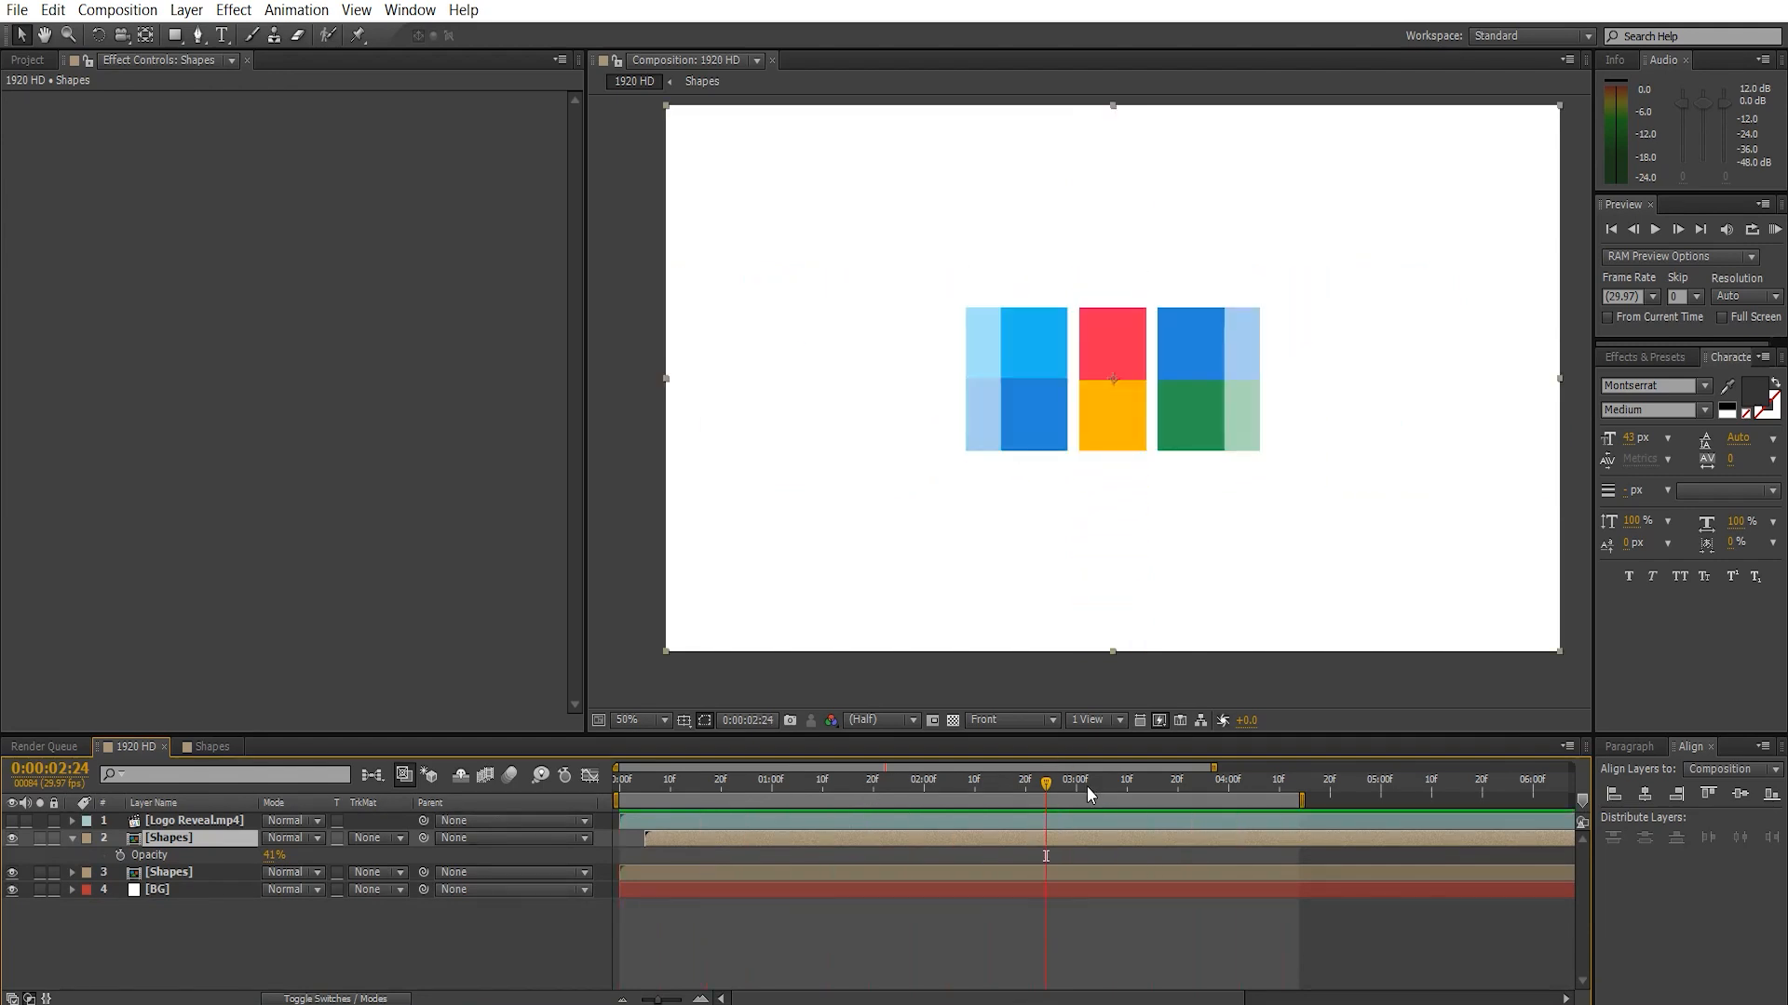
left_click_drag(1086, 786, 1158, 804)
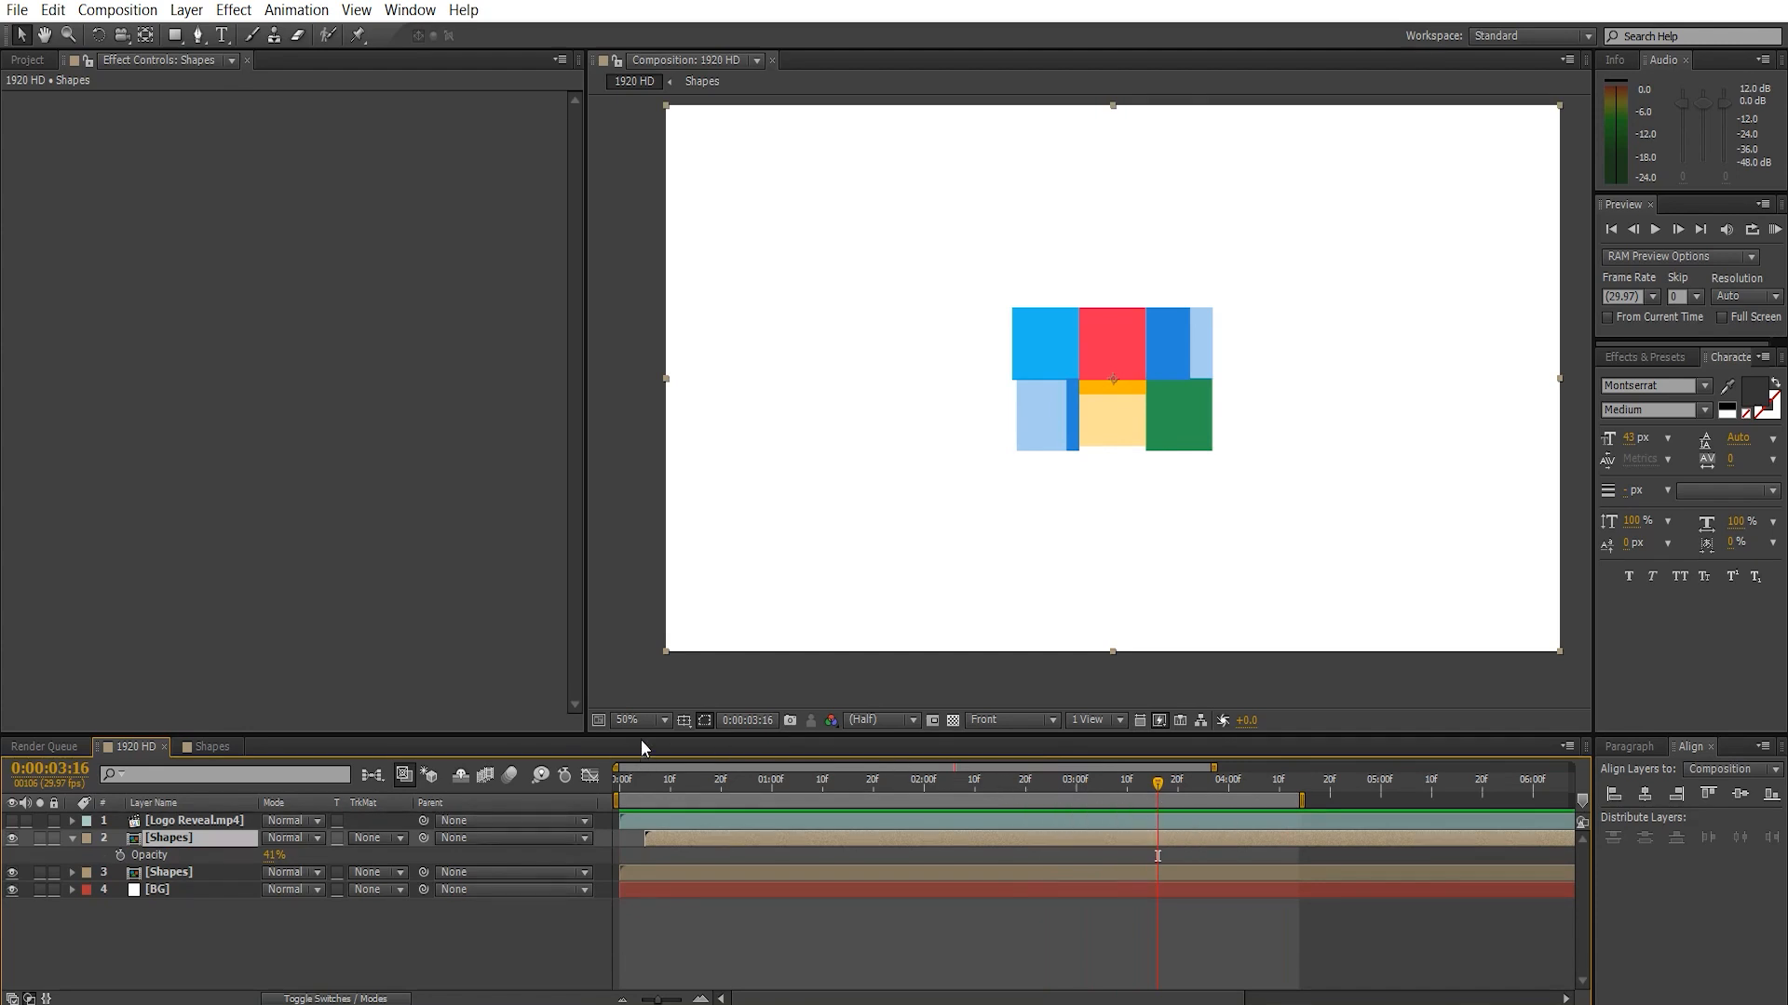
- Import the Logo_00082.png file from the Junk folder into the project as footage
left_click_drag(791, 785, 1258, 820)
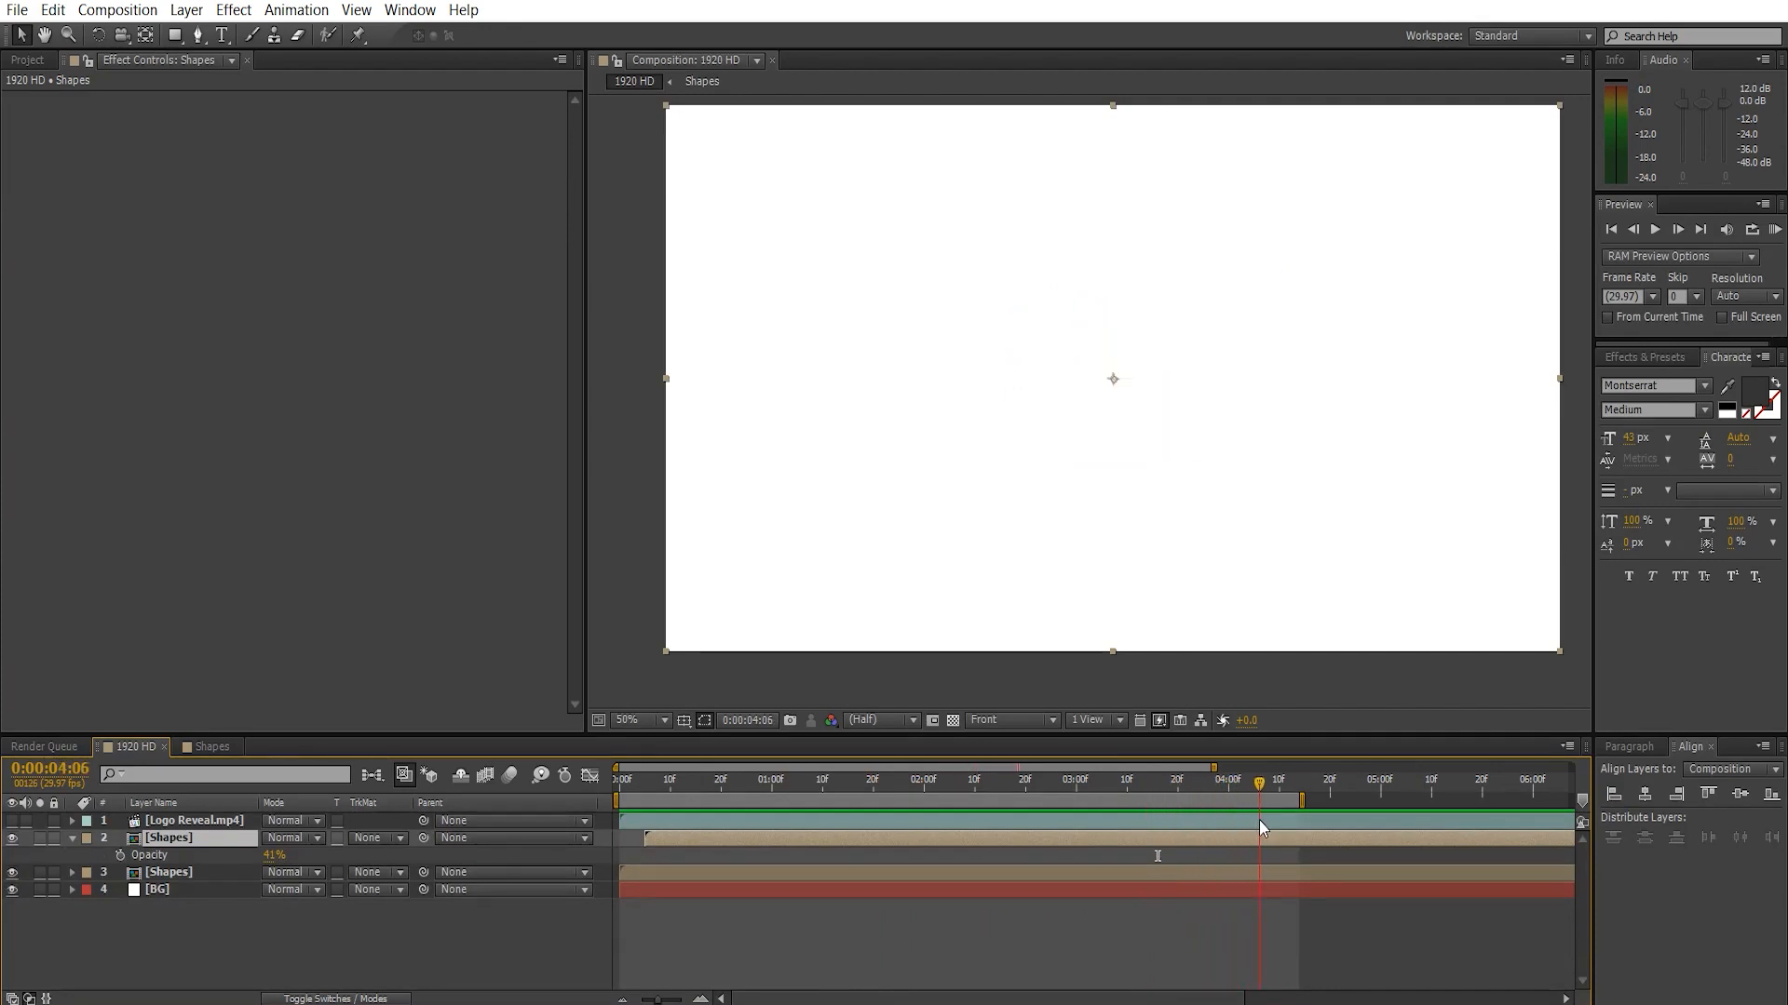
left_click(1091, 780)
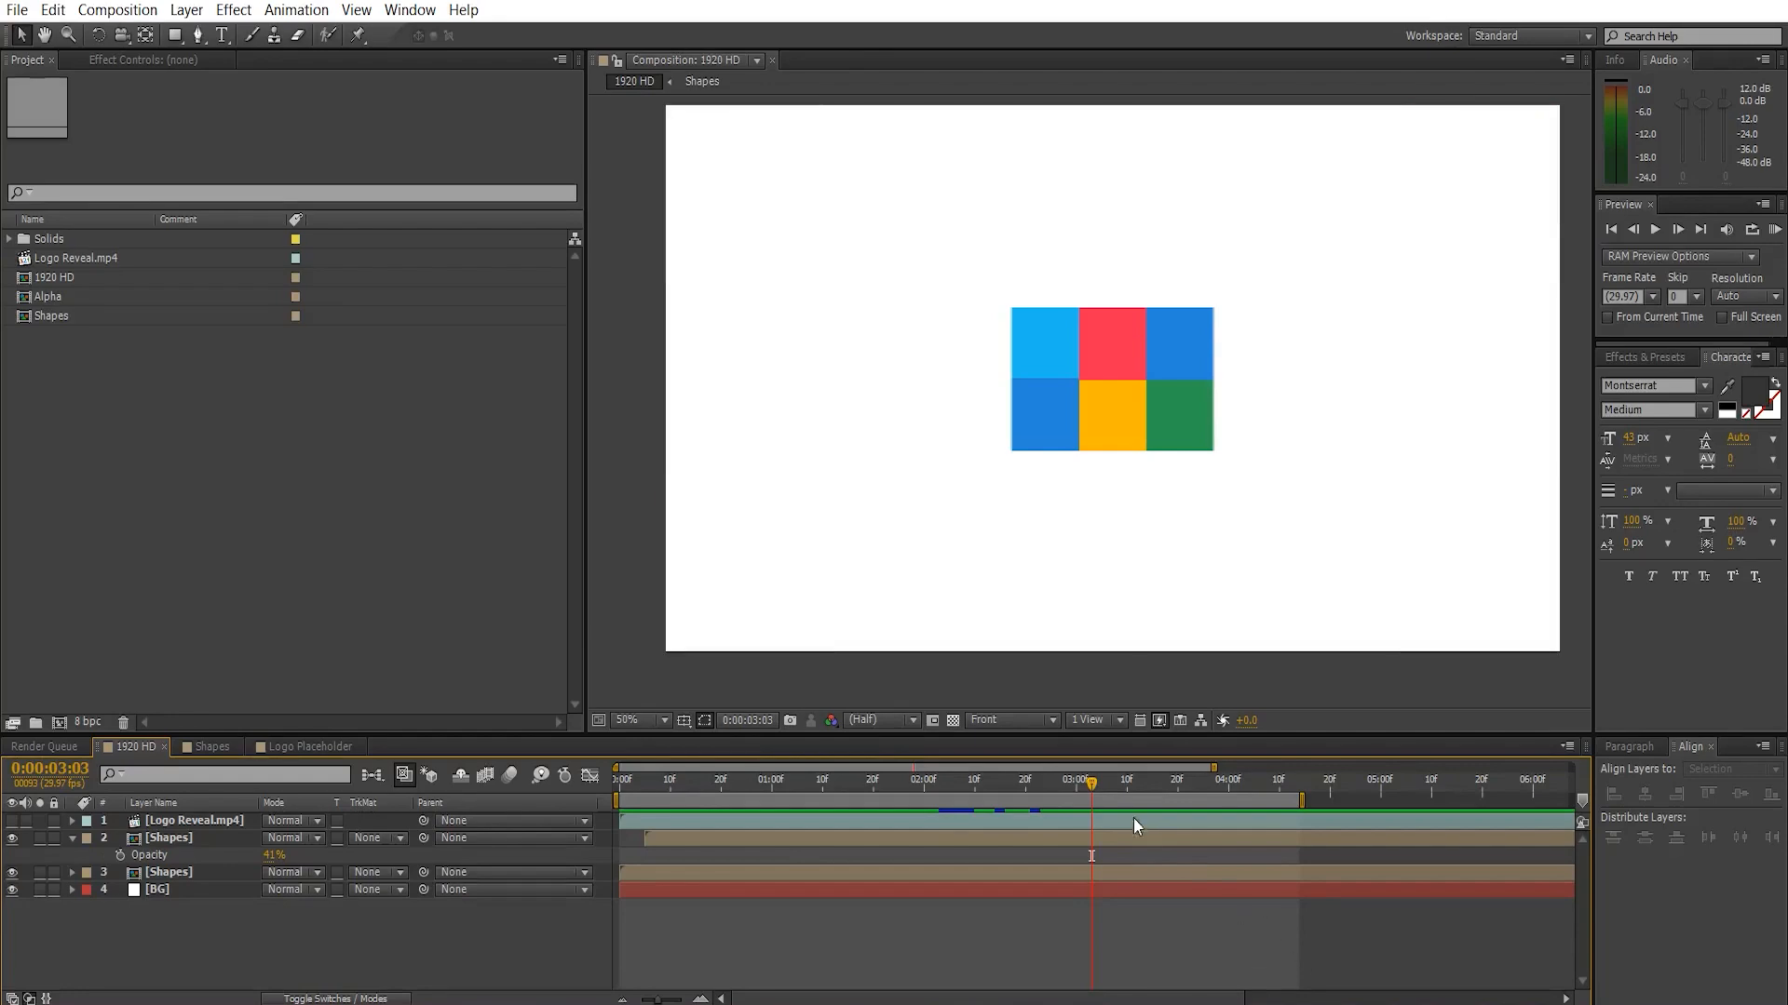
left_click_drag(1121, 782, 1176, 788)
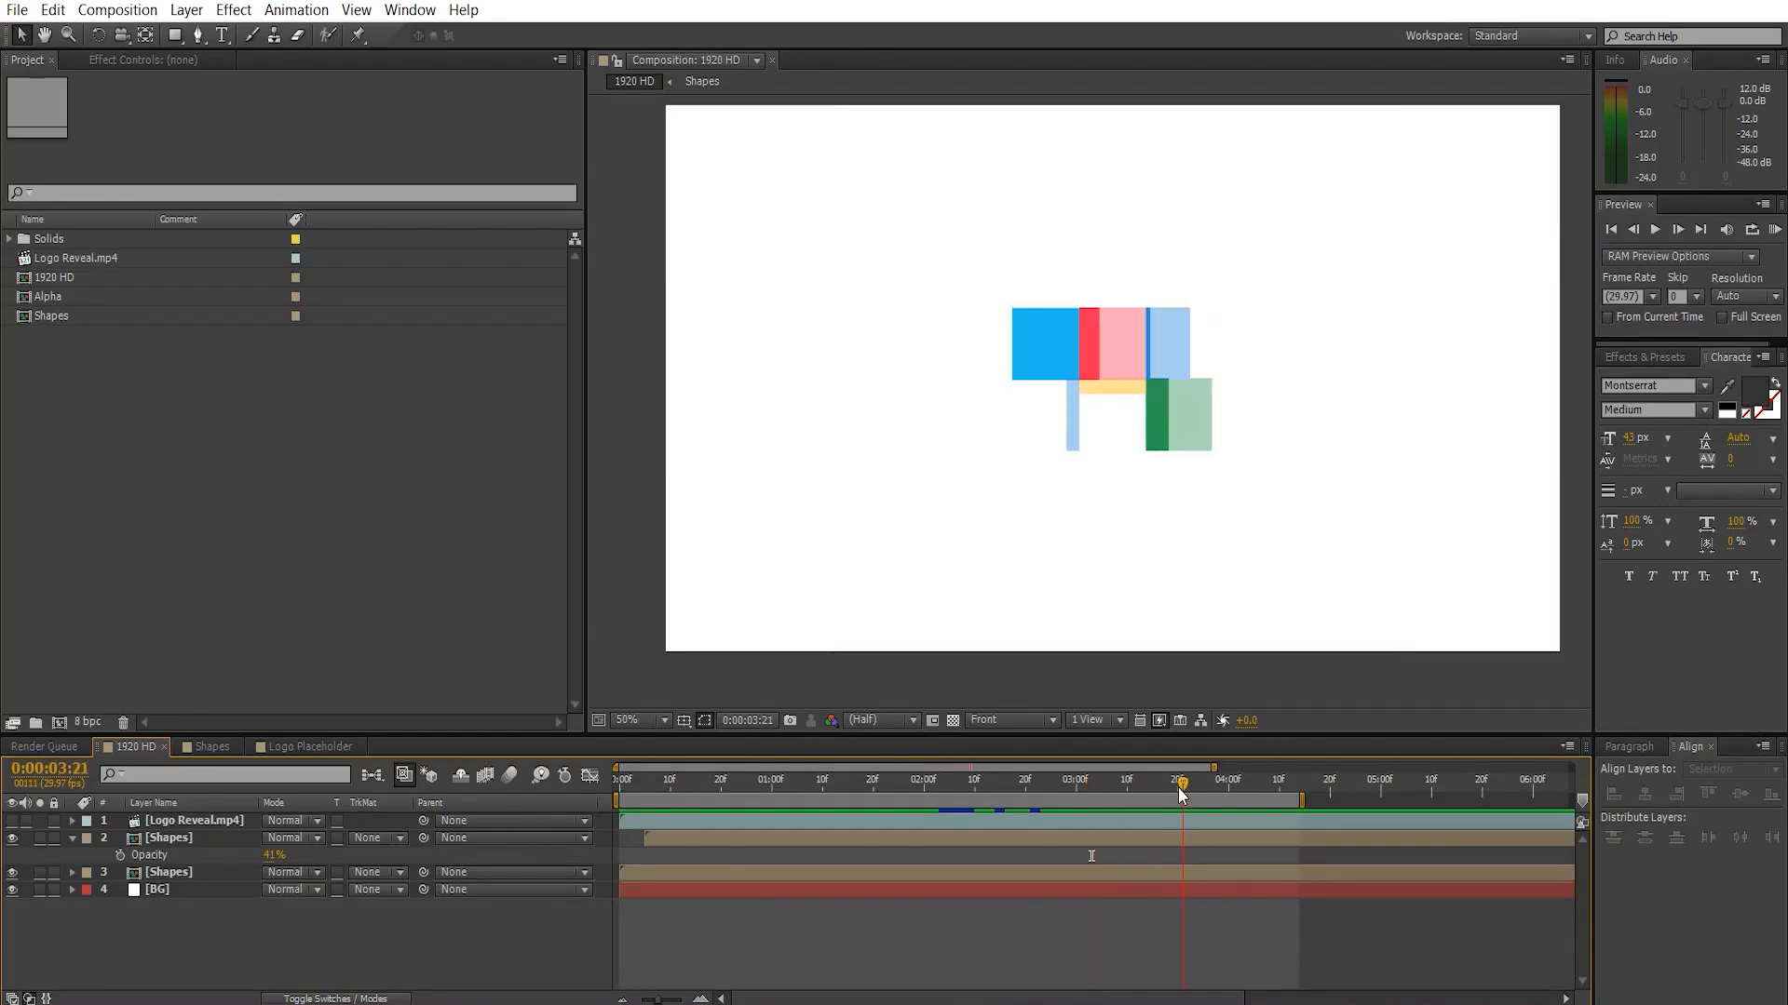
left_click(94, 452)
double_click(76, 513)
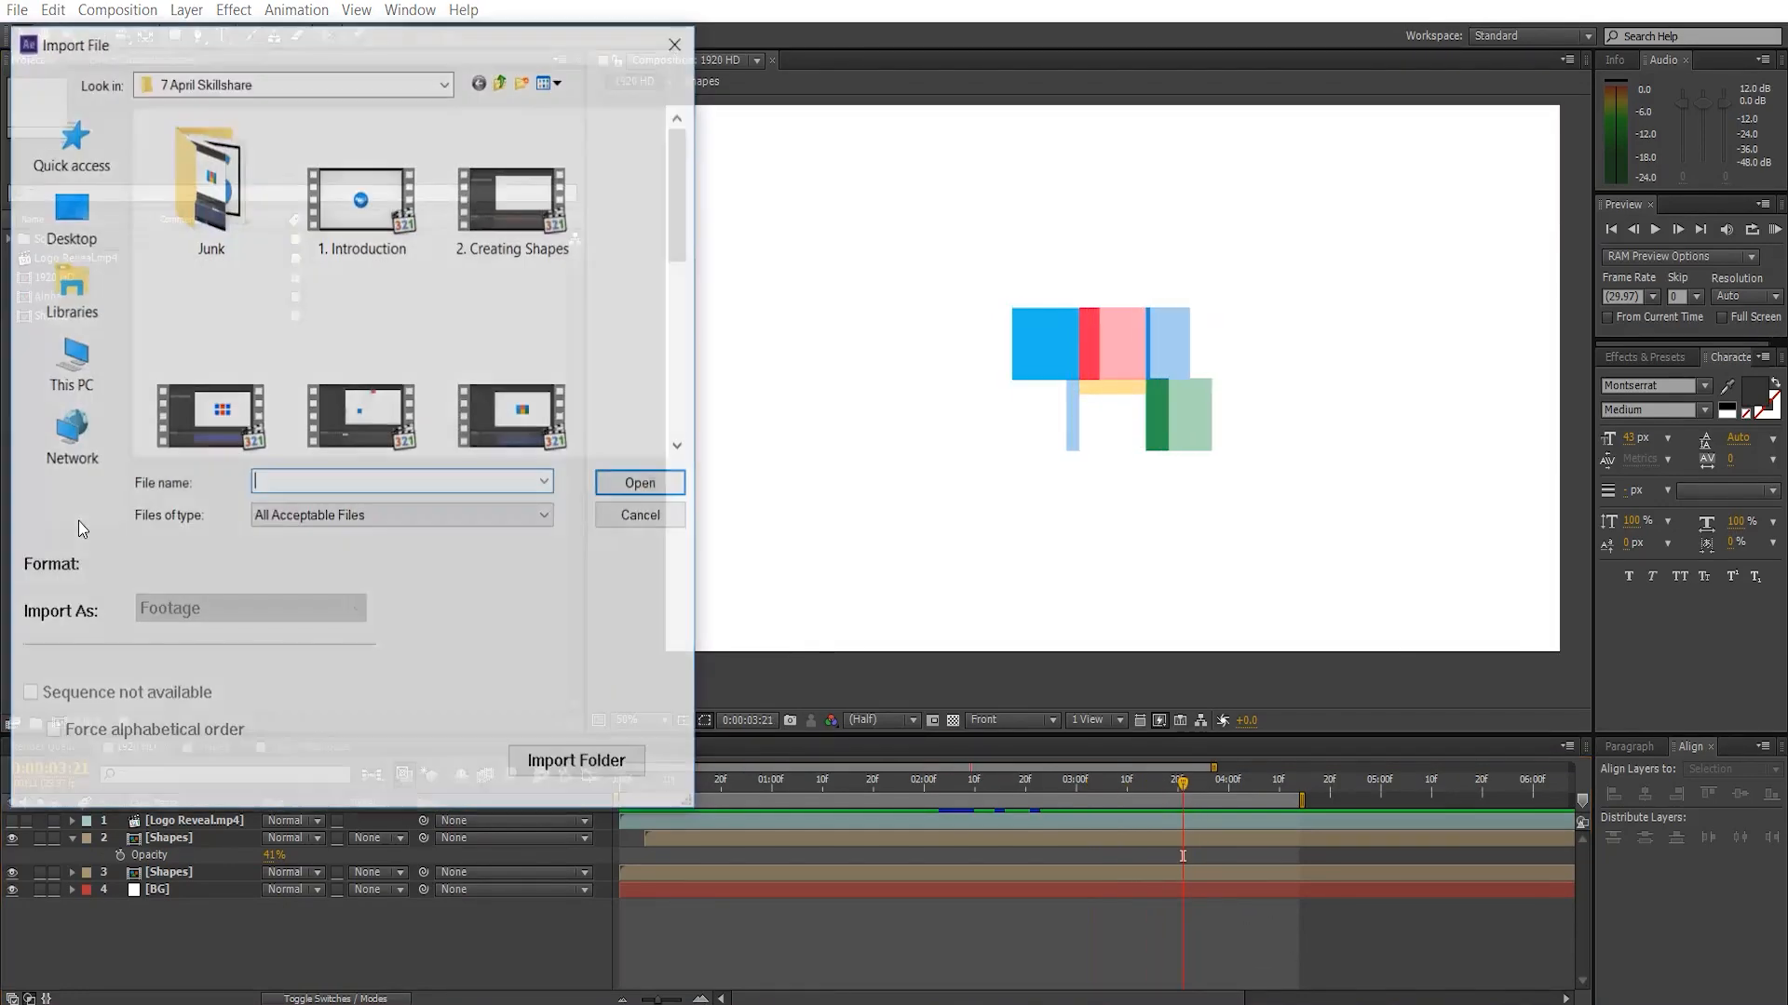
double_click(257, 158)
scroll(258, 268, "down", 3)
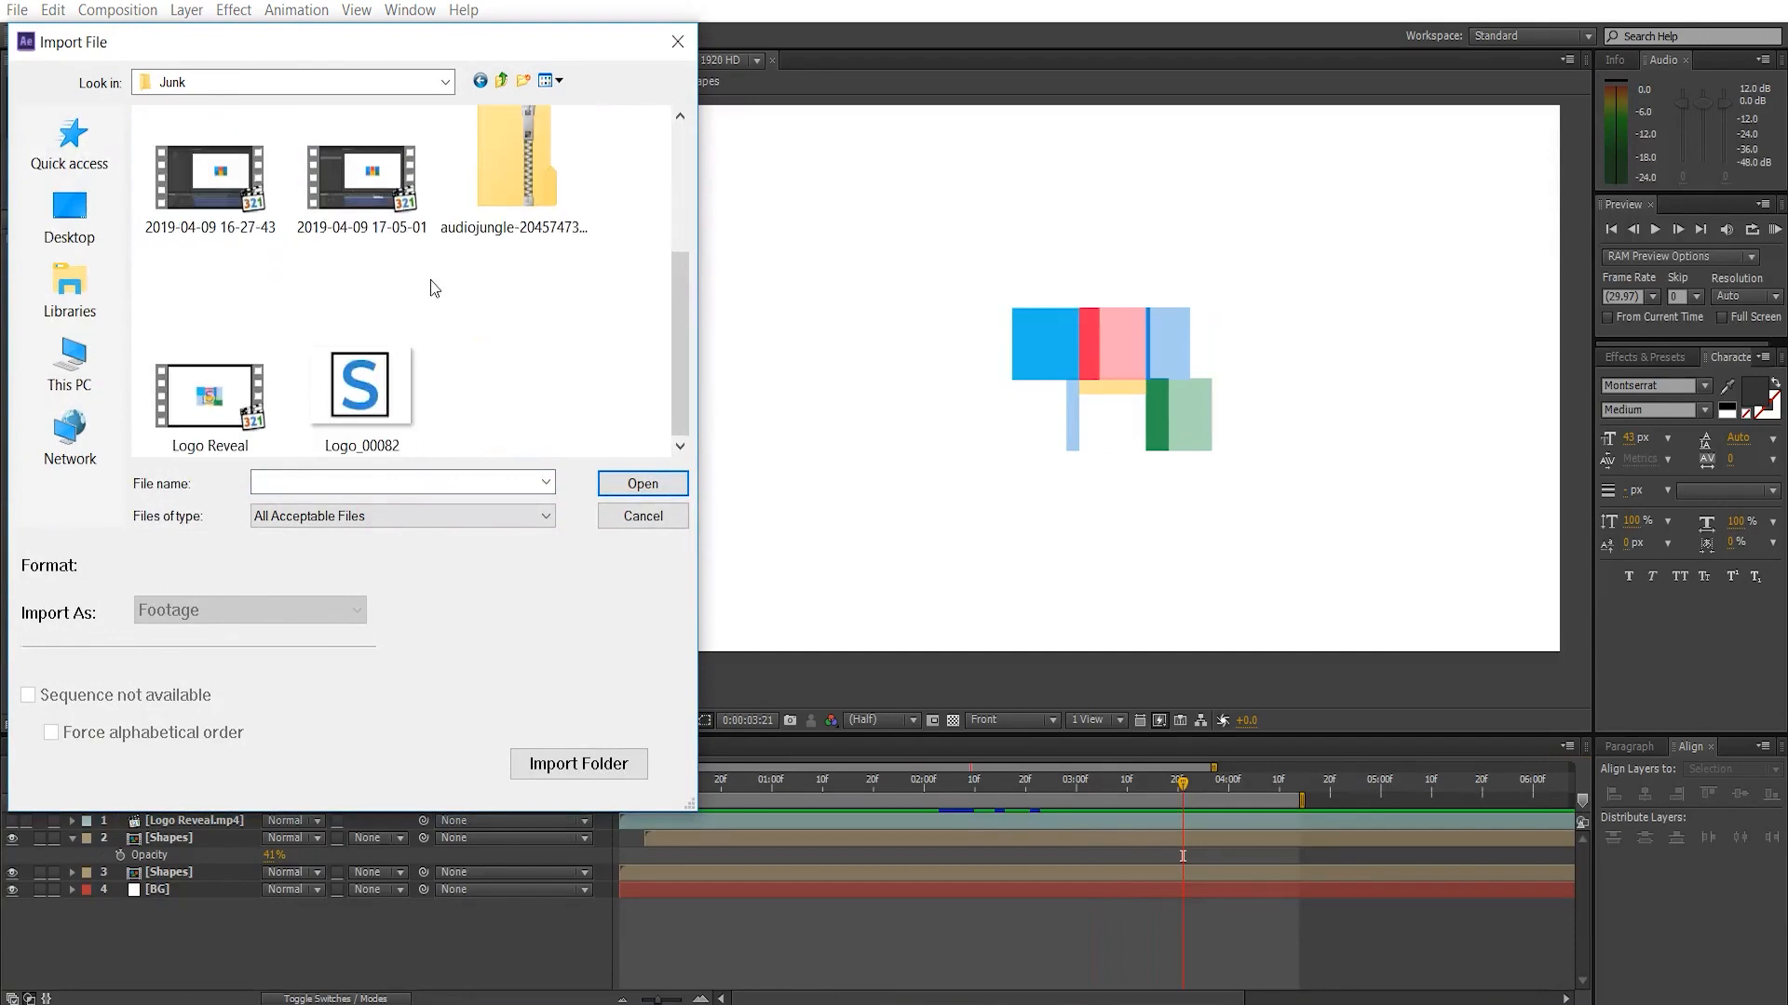
left_click(370, 417)
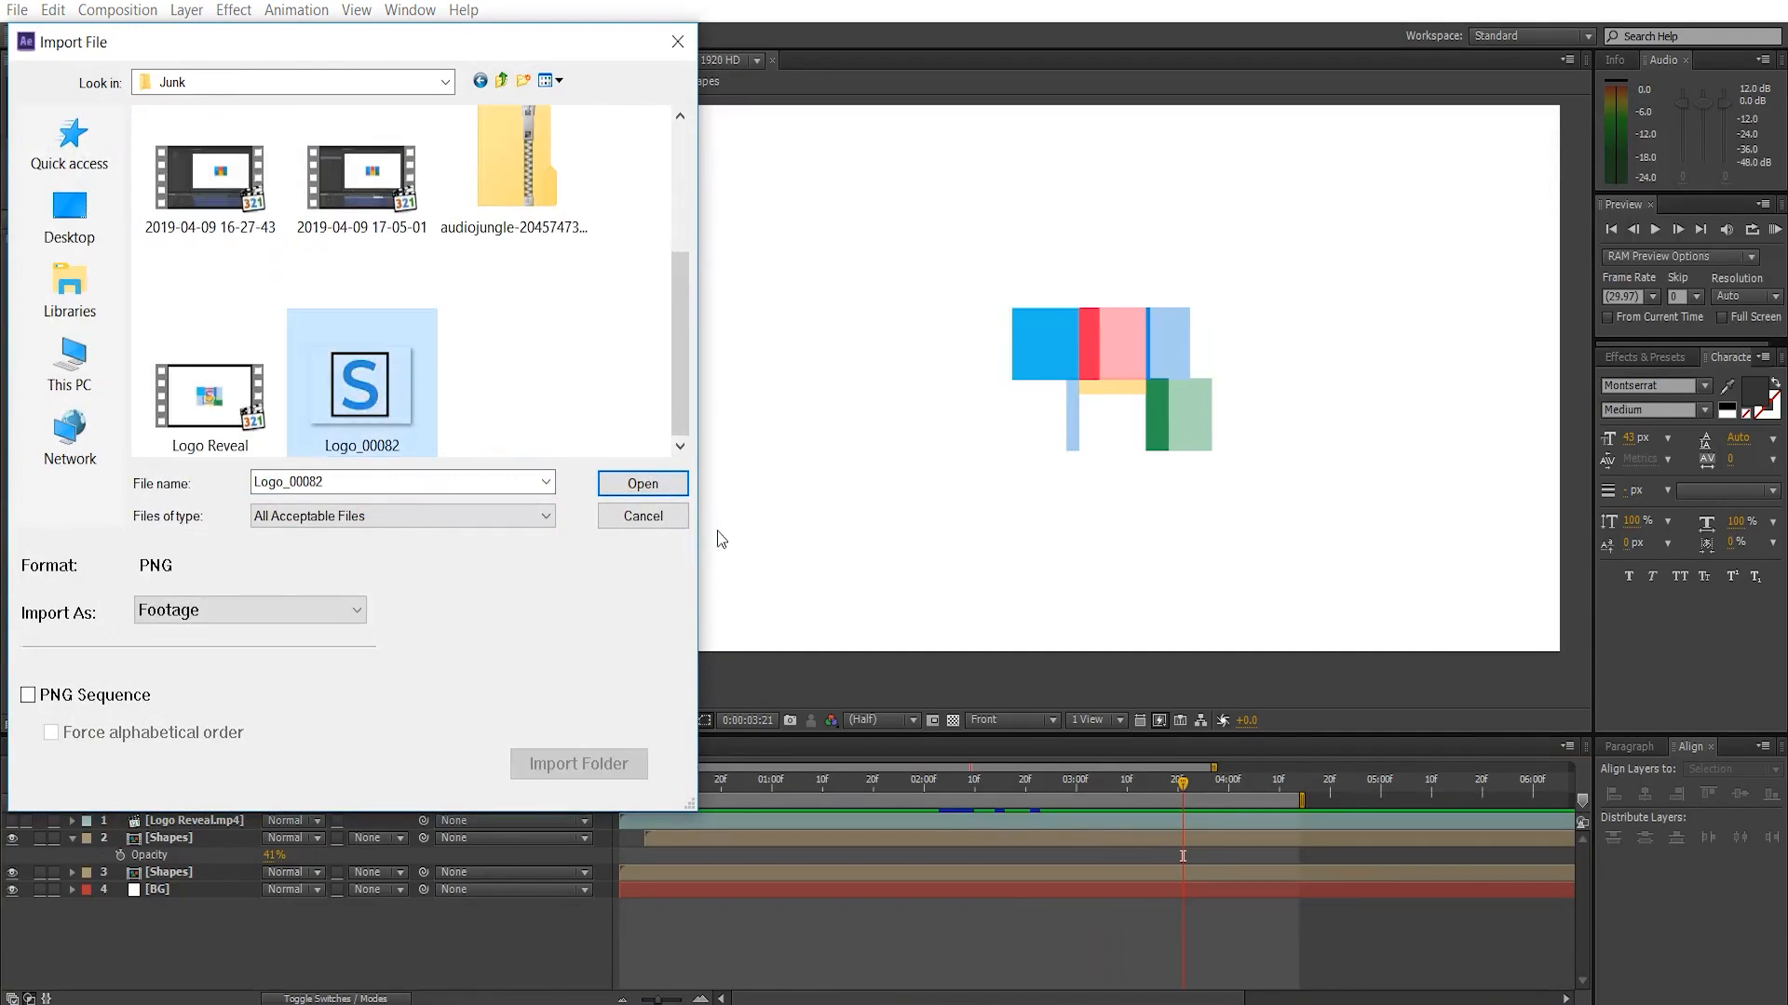
left_click(674, 488)
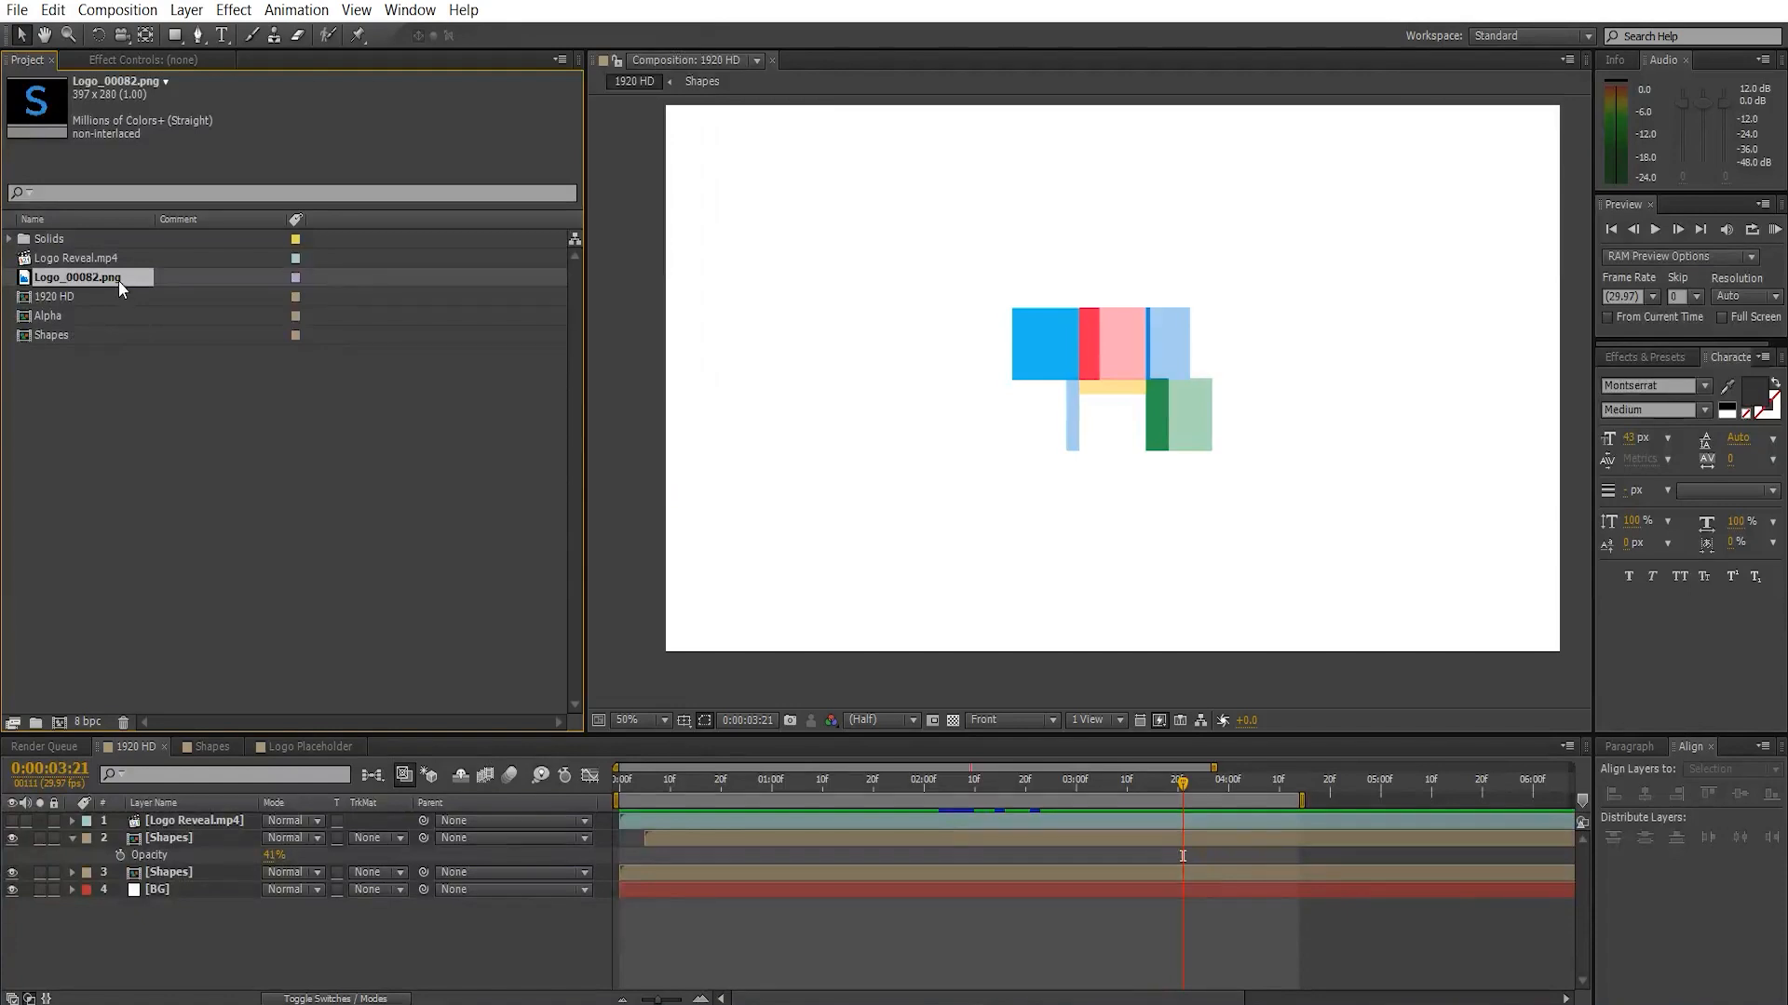
- Add Logo_00082.png as the top layer of 1920 HD and pre-compose it as "Logo Placeholder" with all attributes moved
left_click_drag(119, 281, 226, 816)
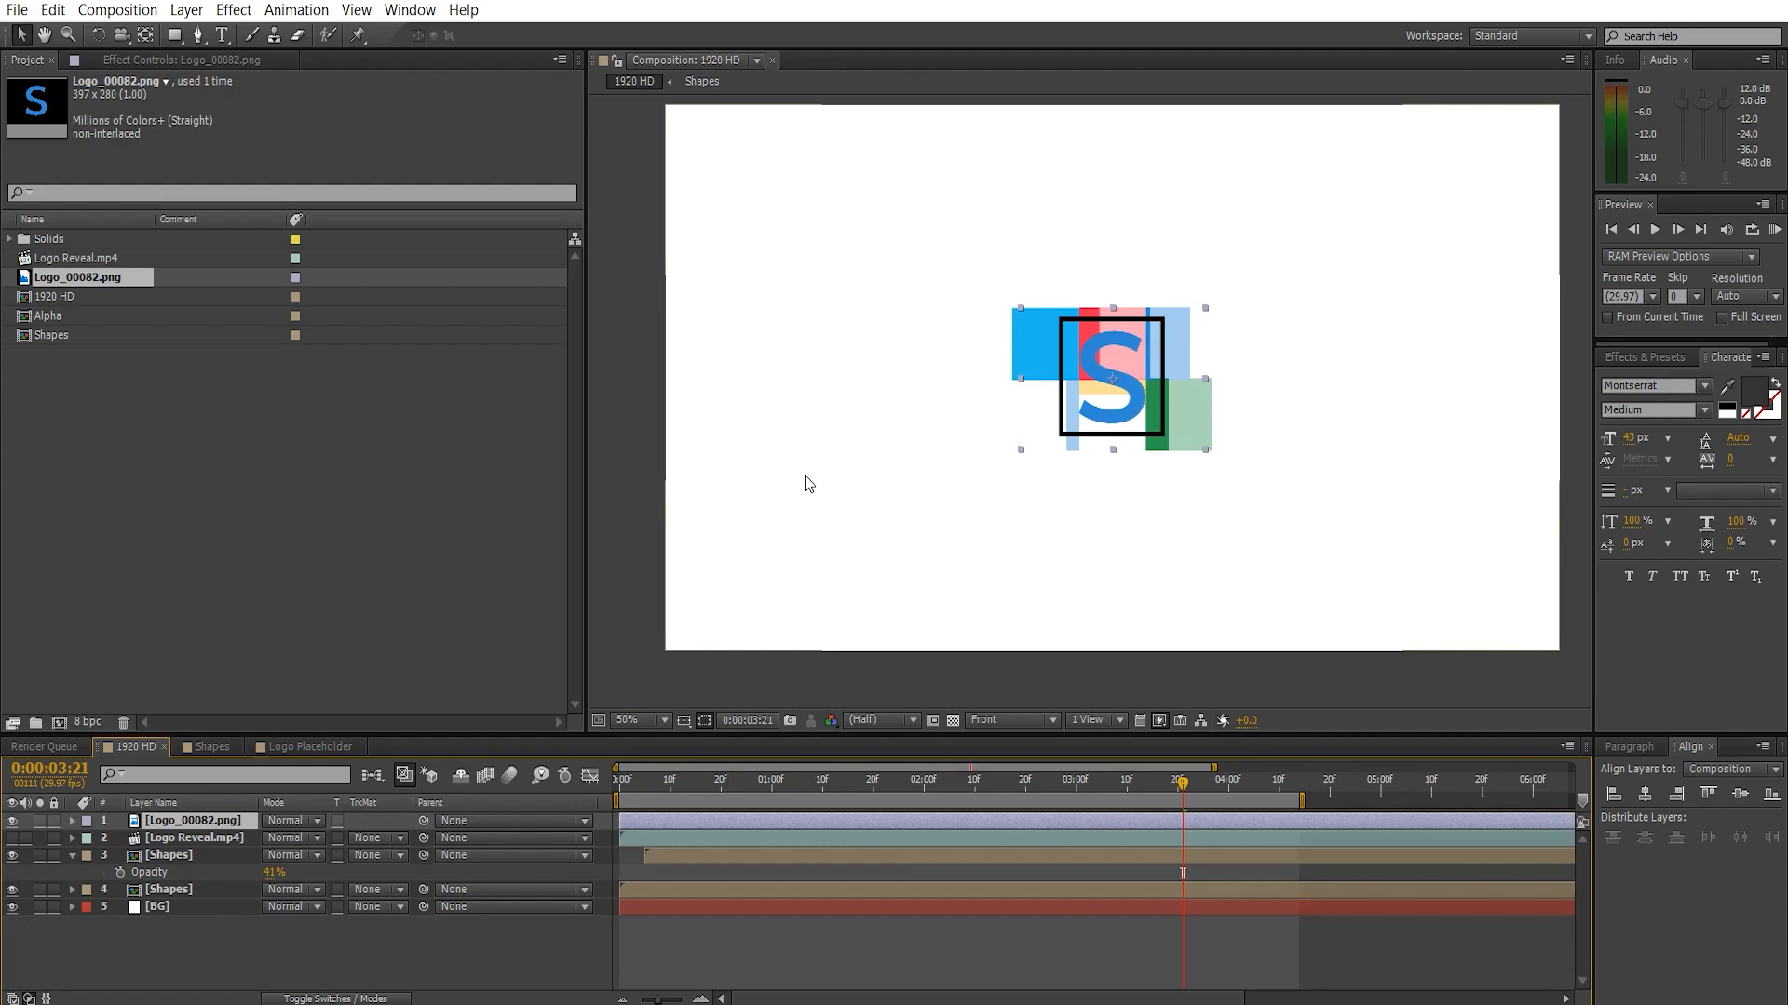
left_click(190, 11)
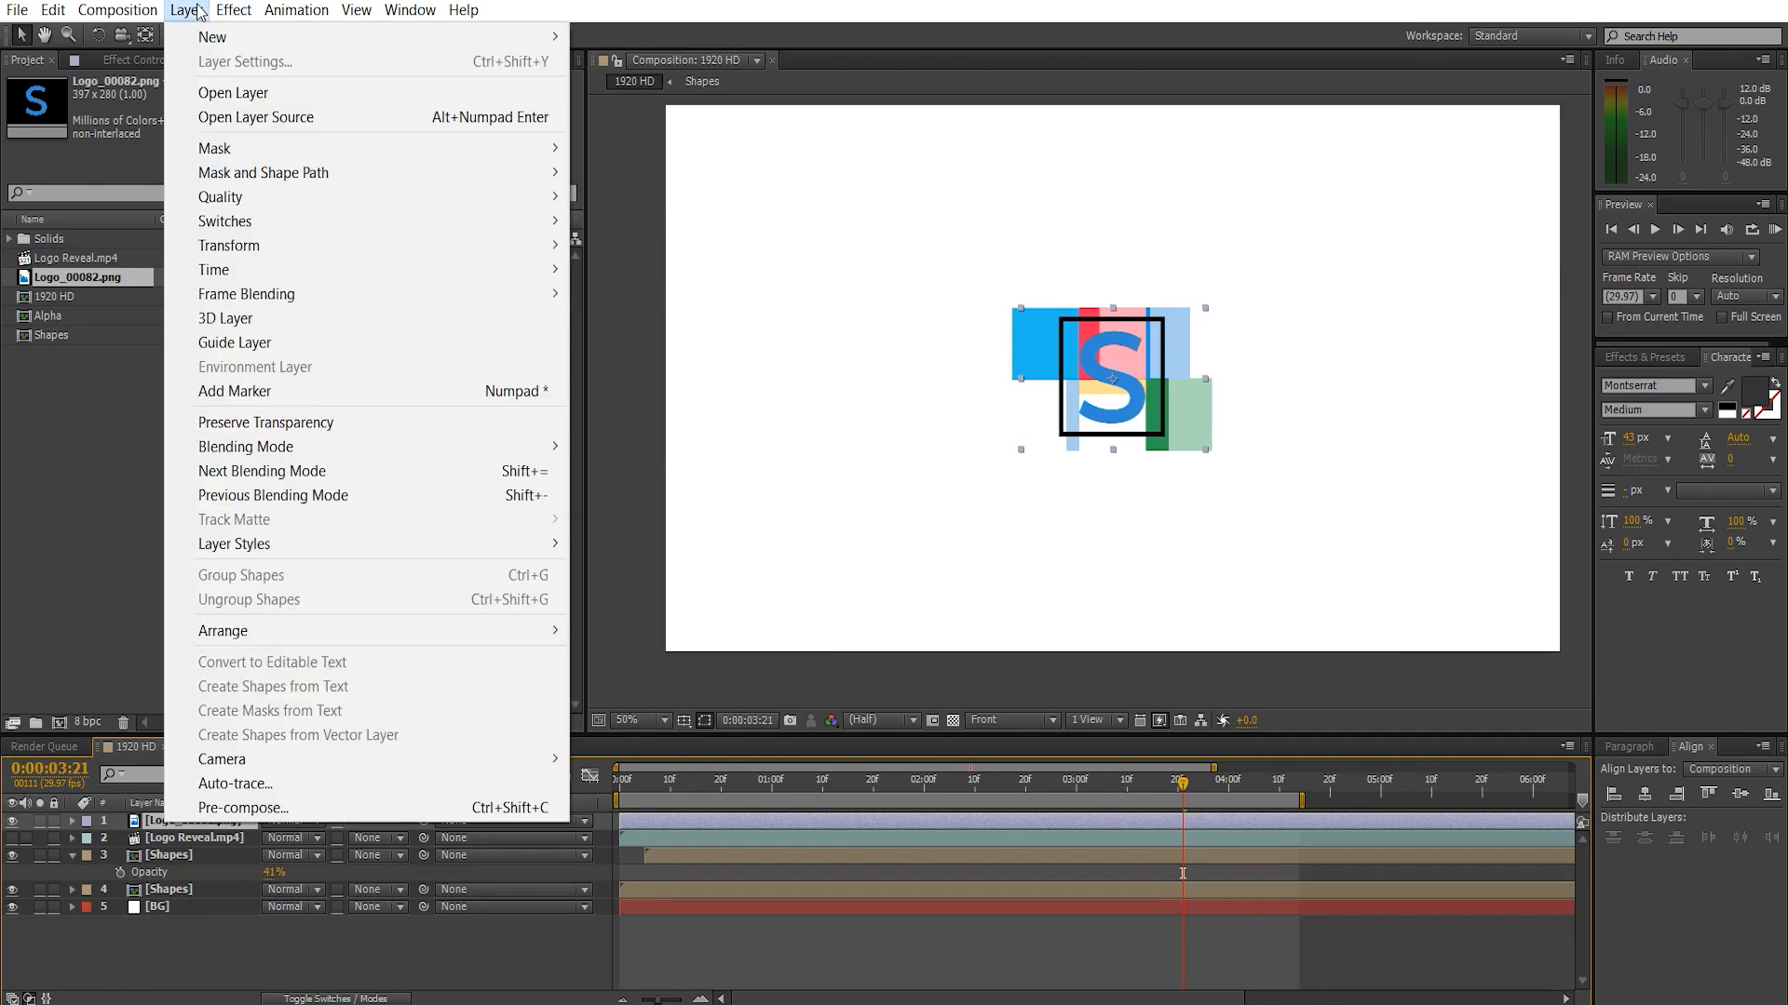
left_click(363, 807)
left_click(804, 516)
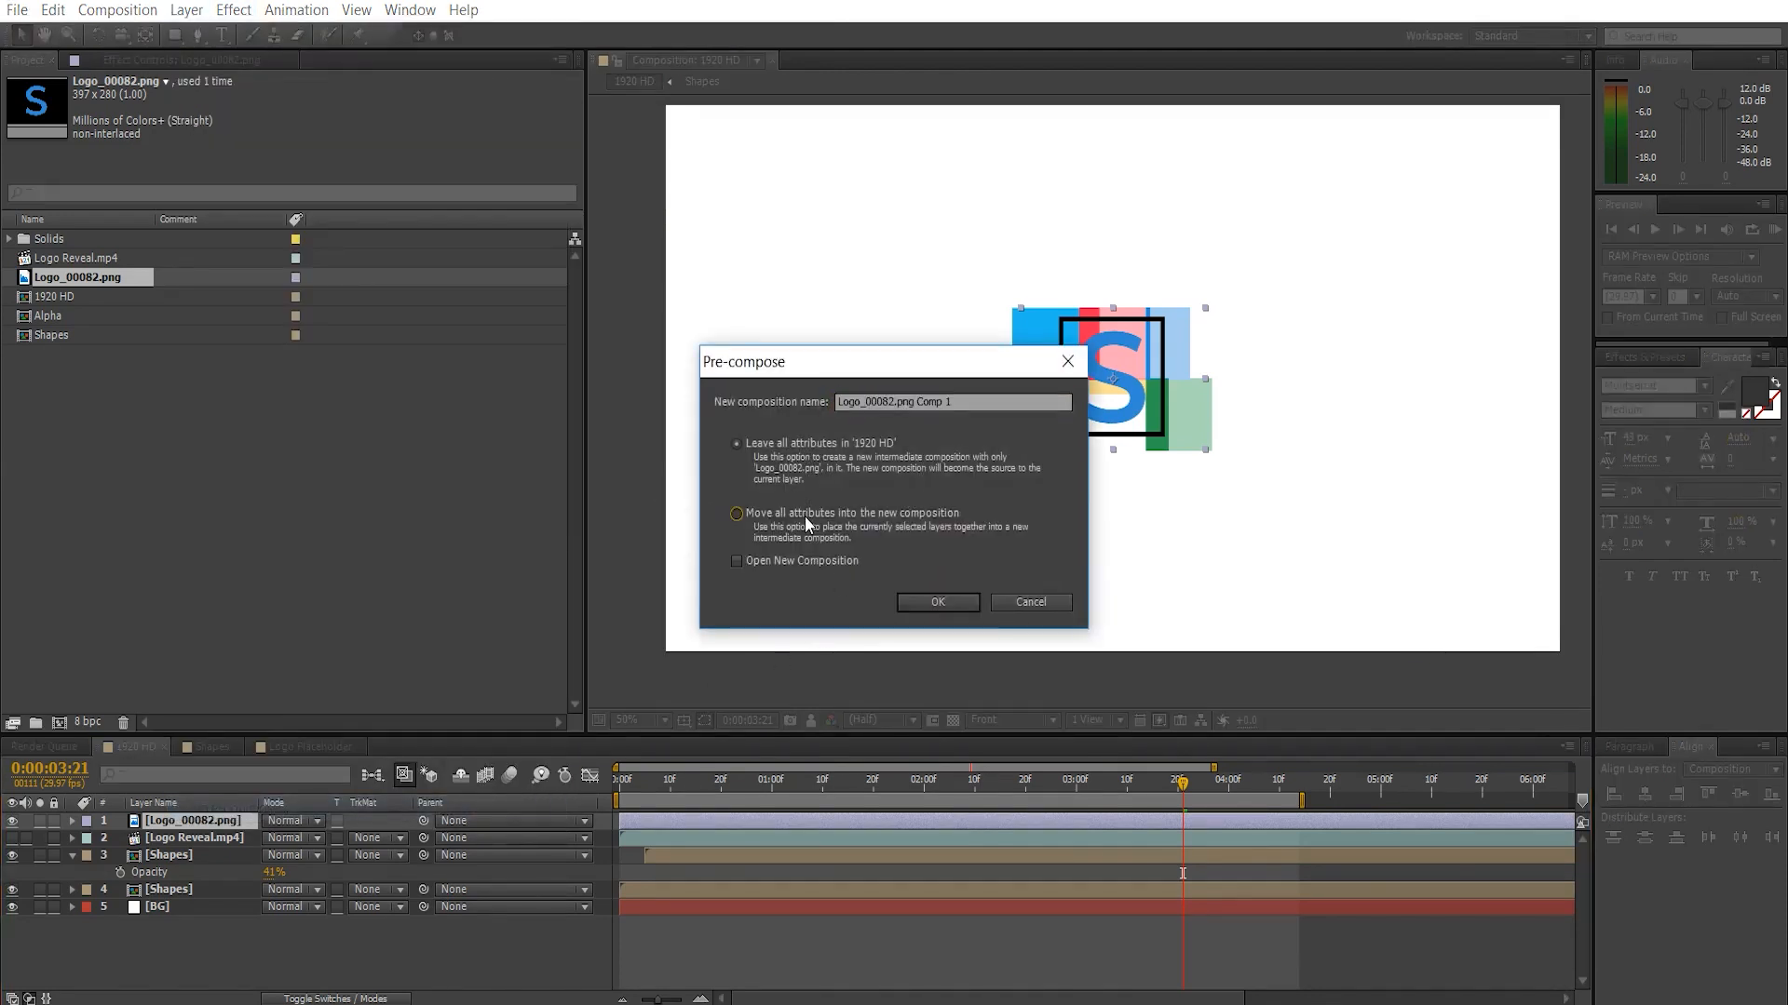
key("shift+Tab")
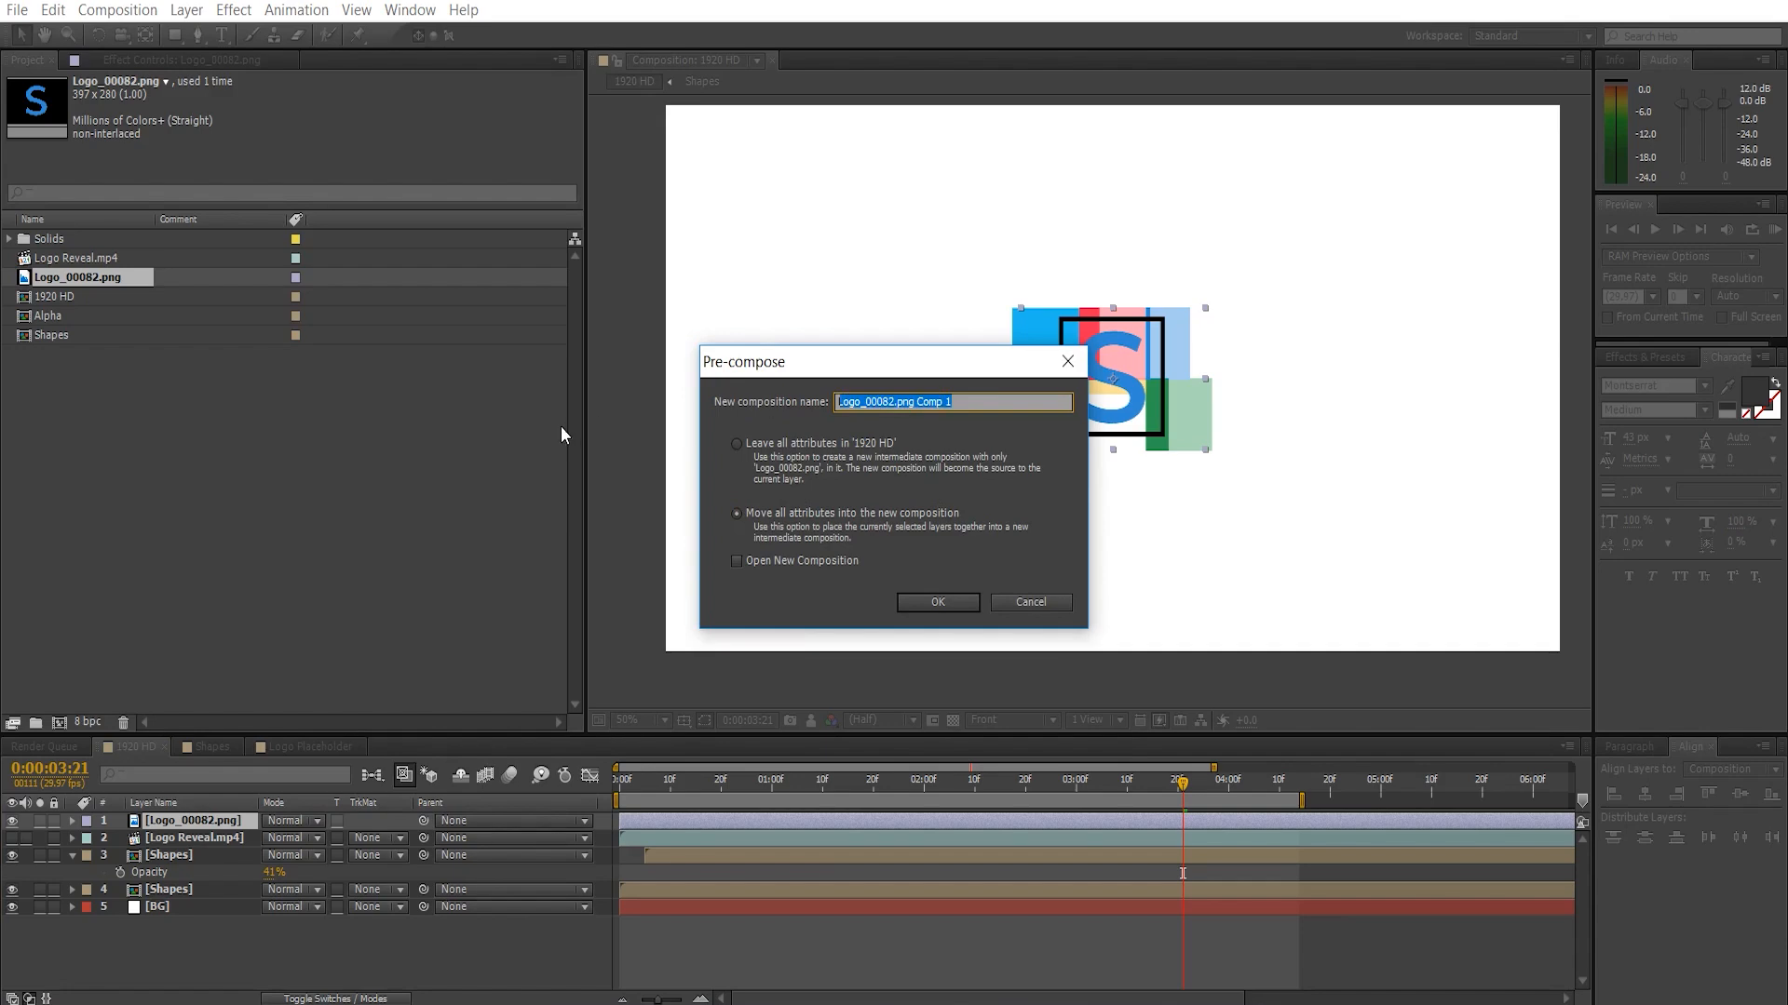
type("ogo Placeholder")
key("Return")
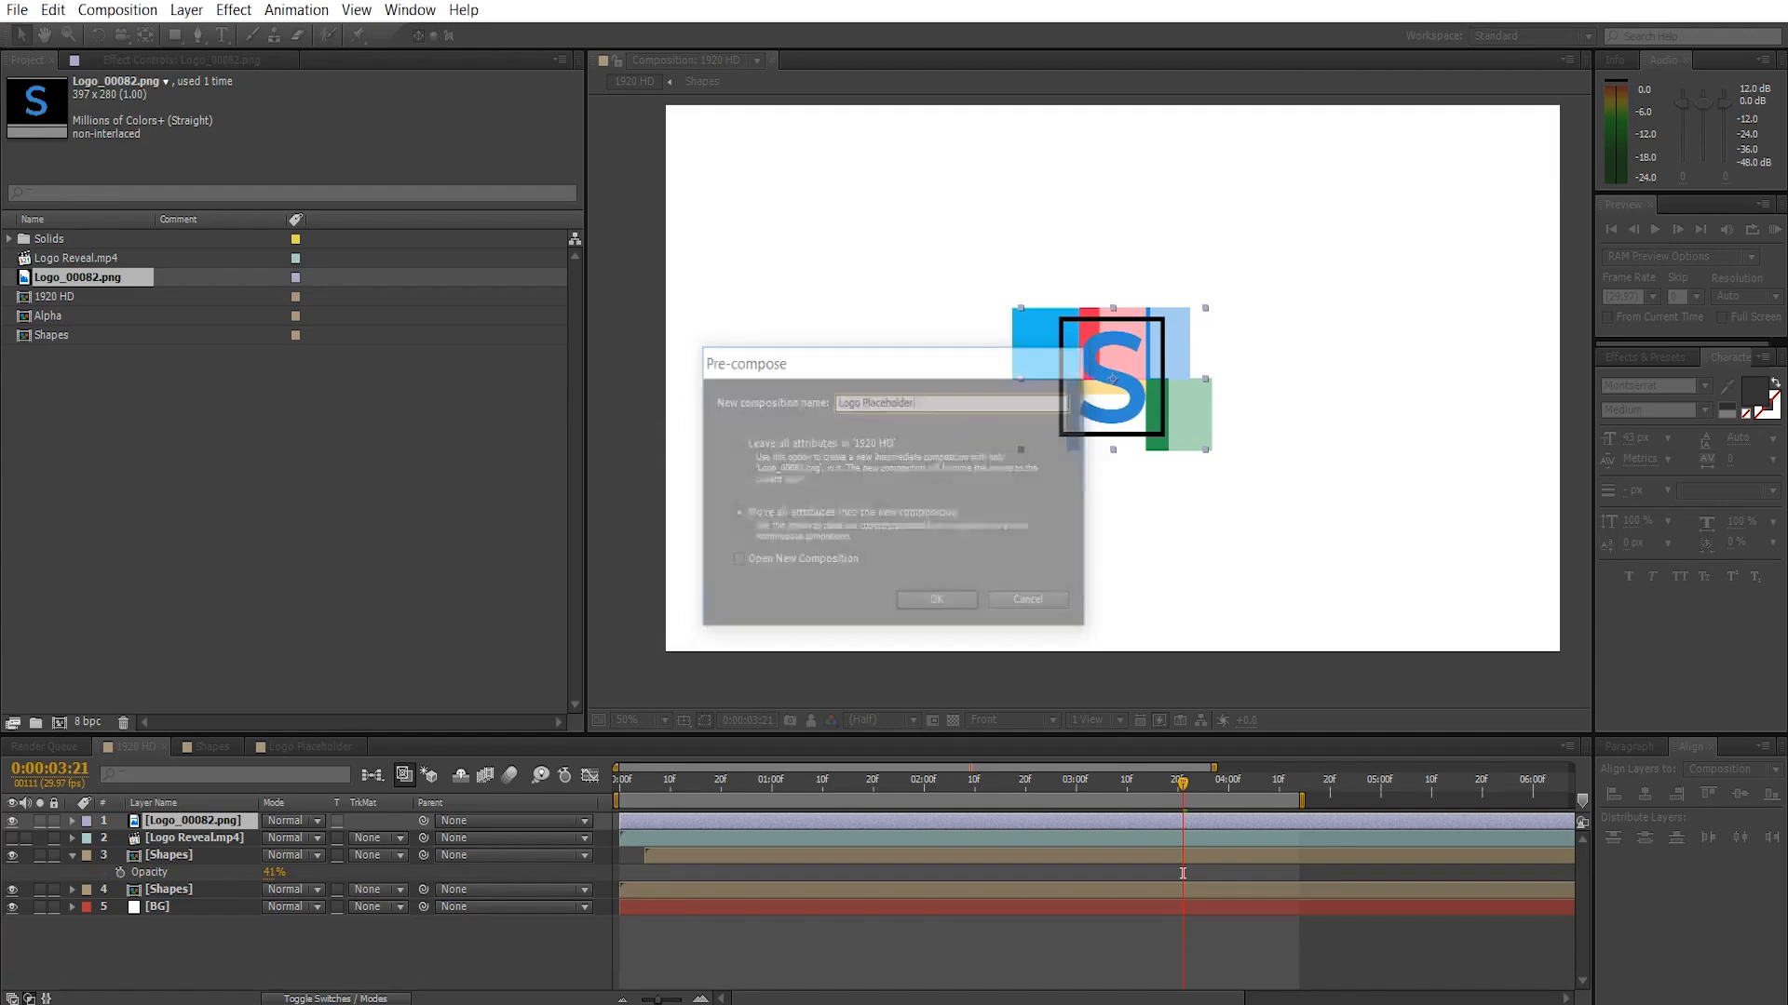
- Place the Logo Placeholder layer directly above BG, start it at 0:00:03:05, and preview the reveal up to 0:00:03:29
left_click_drag(1141, 795, 1113, 830)
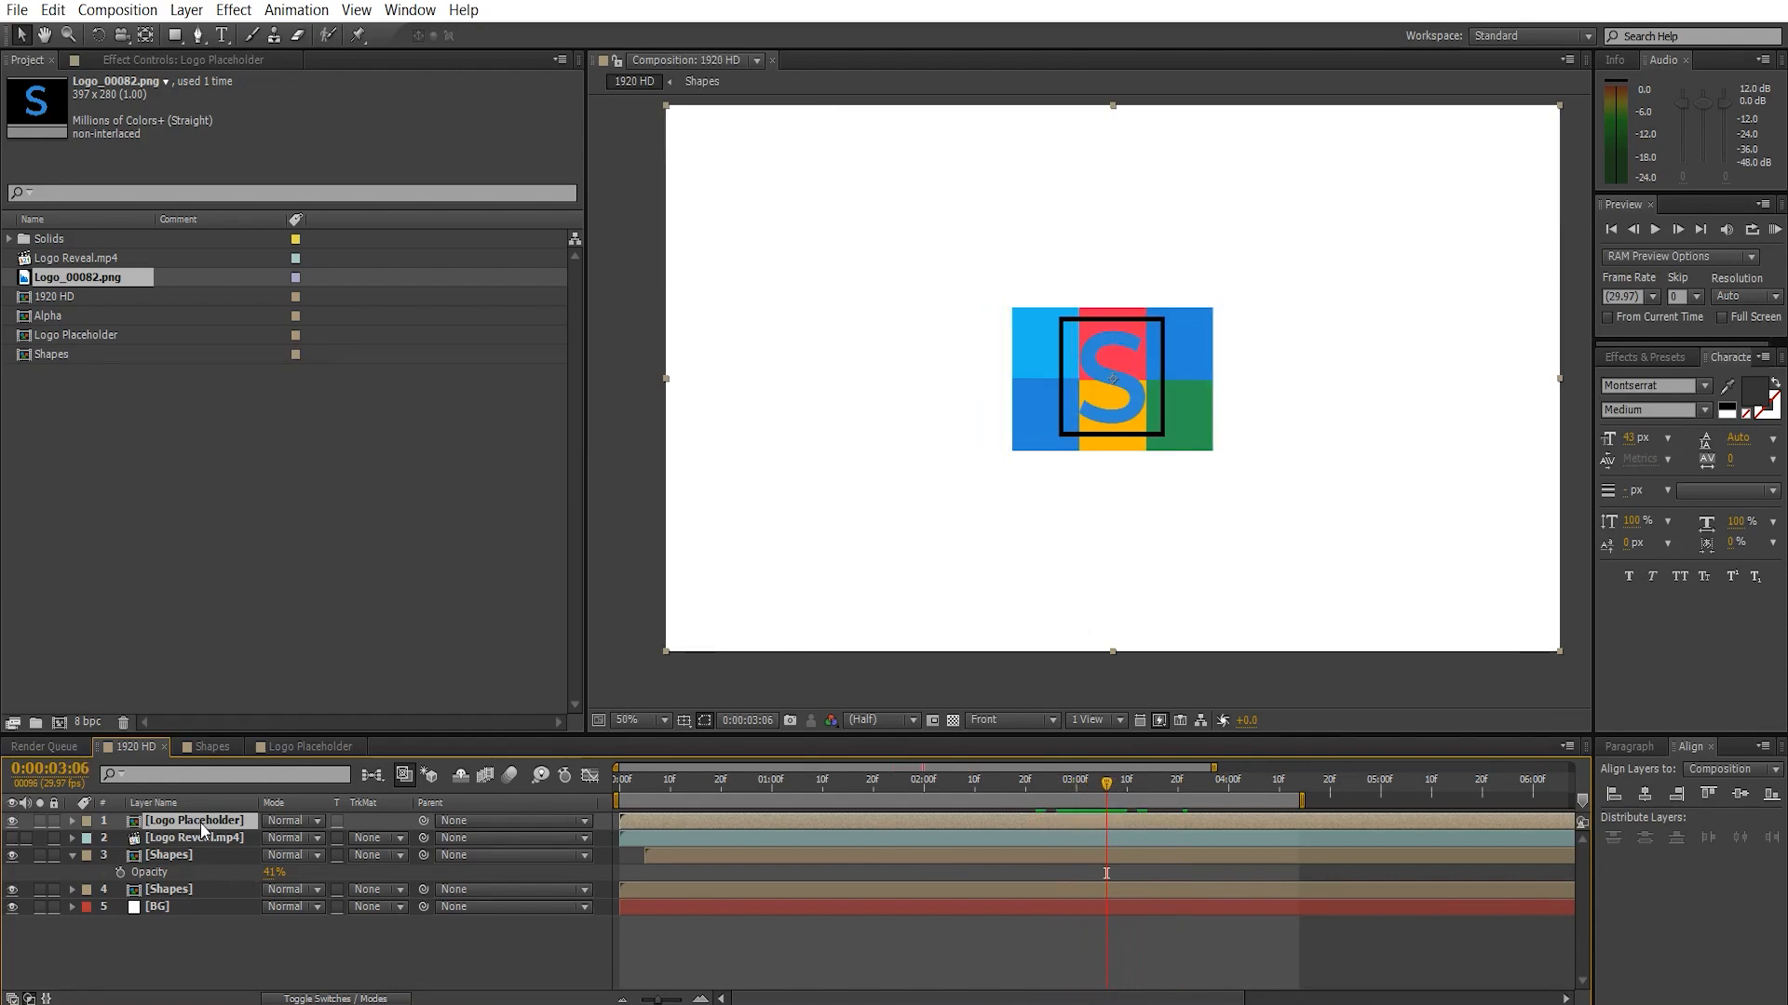
left_click_drag(200, 823, 198, 891)
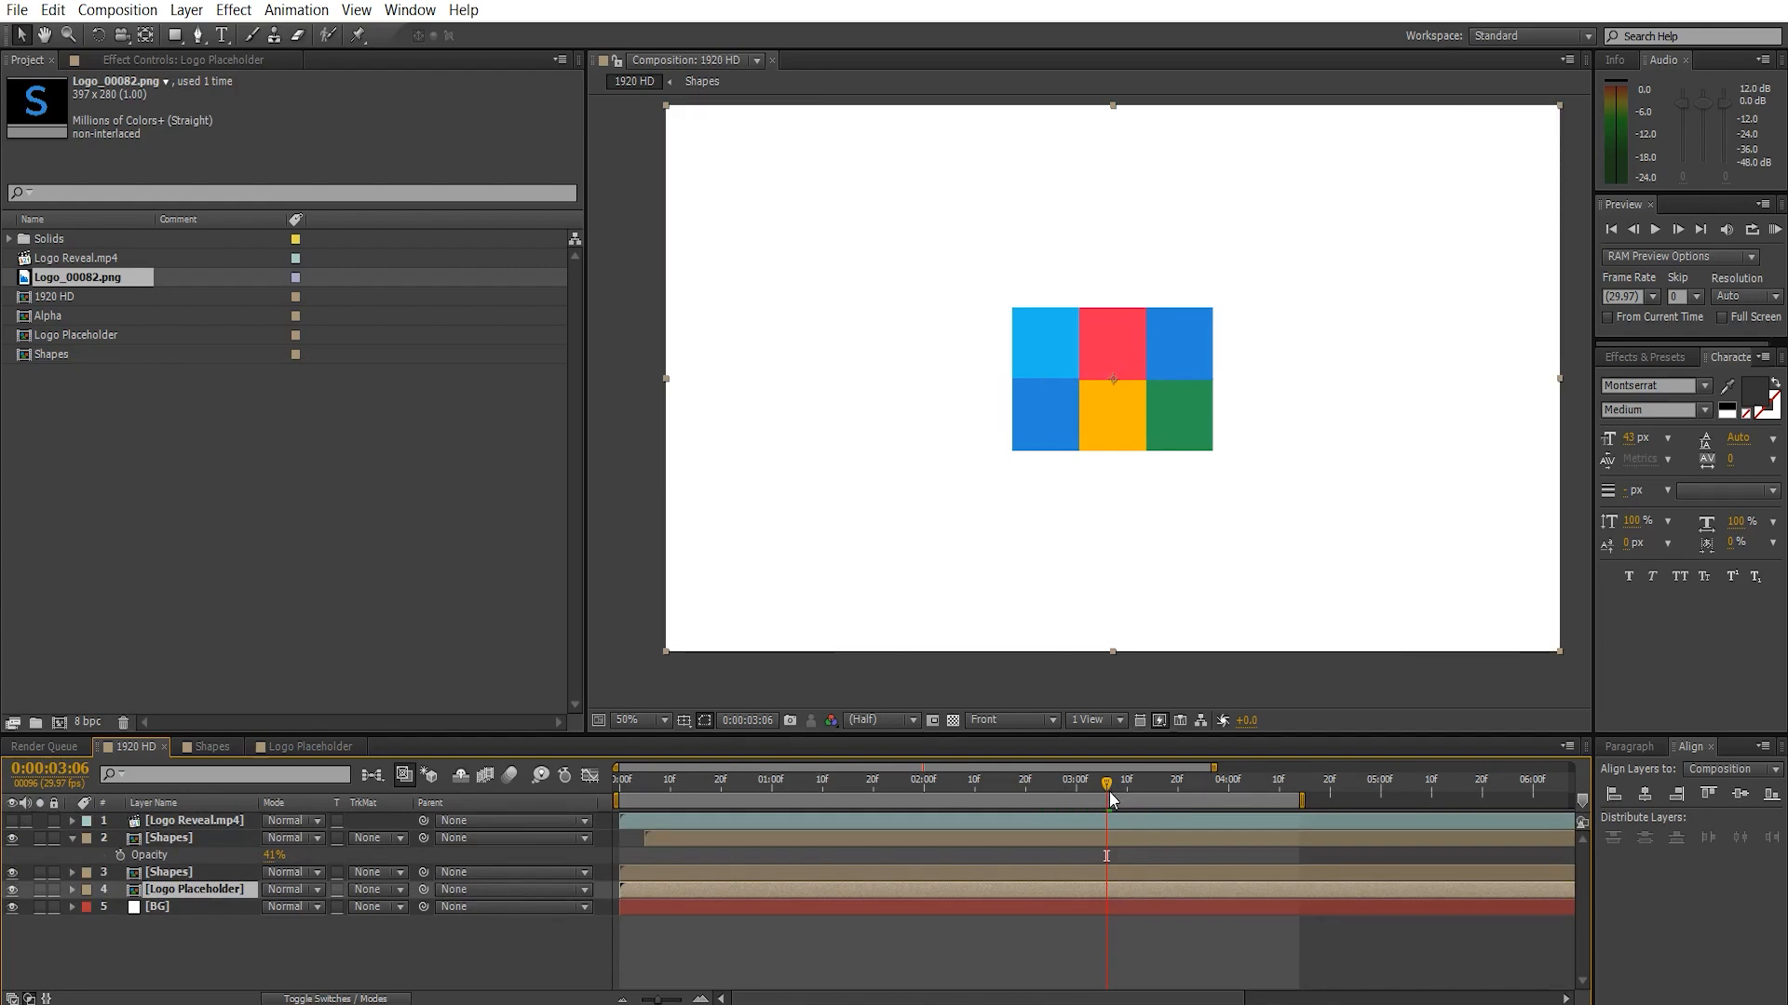
mouse_move(1109, 786)
left_mouse_down()
mouse_move(1219, 781)
mouse_move(643, 786)
mouse_move(1102, 771)
left_mouse_up()
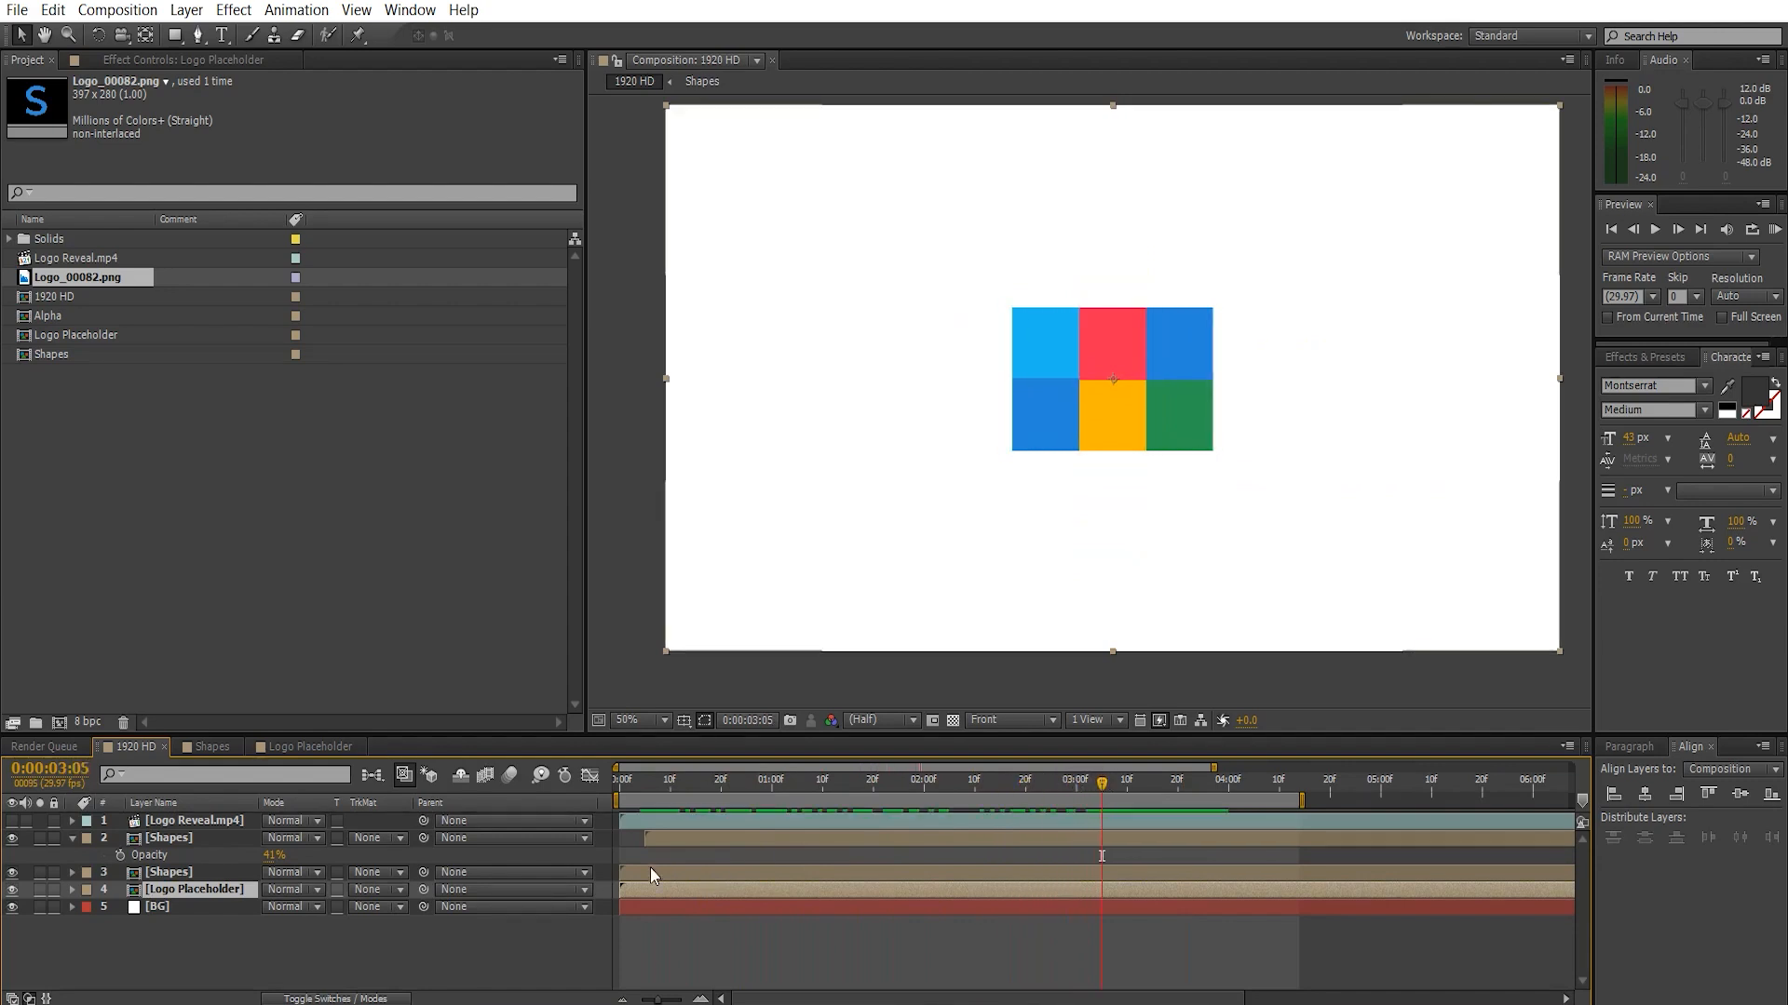
left_click_drag(765, 891, 1060, 871)
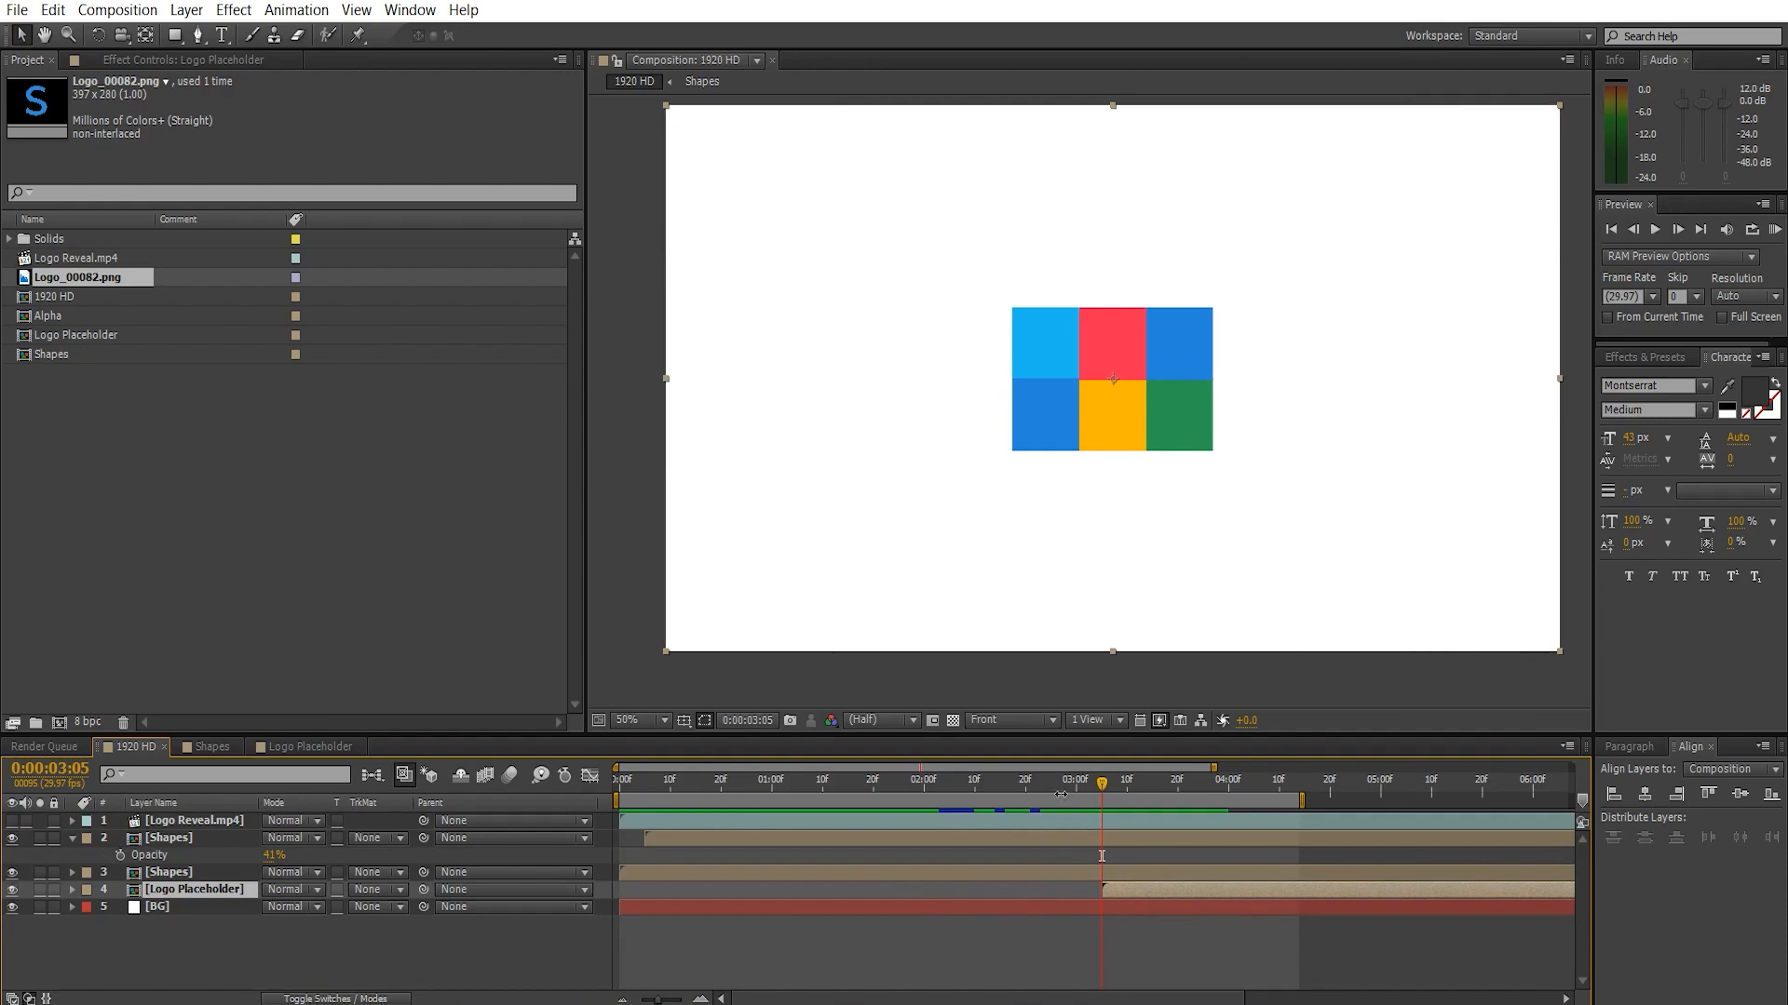
left_click_drag(1060, 795, 1222, 783)
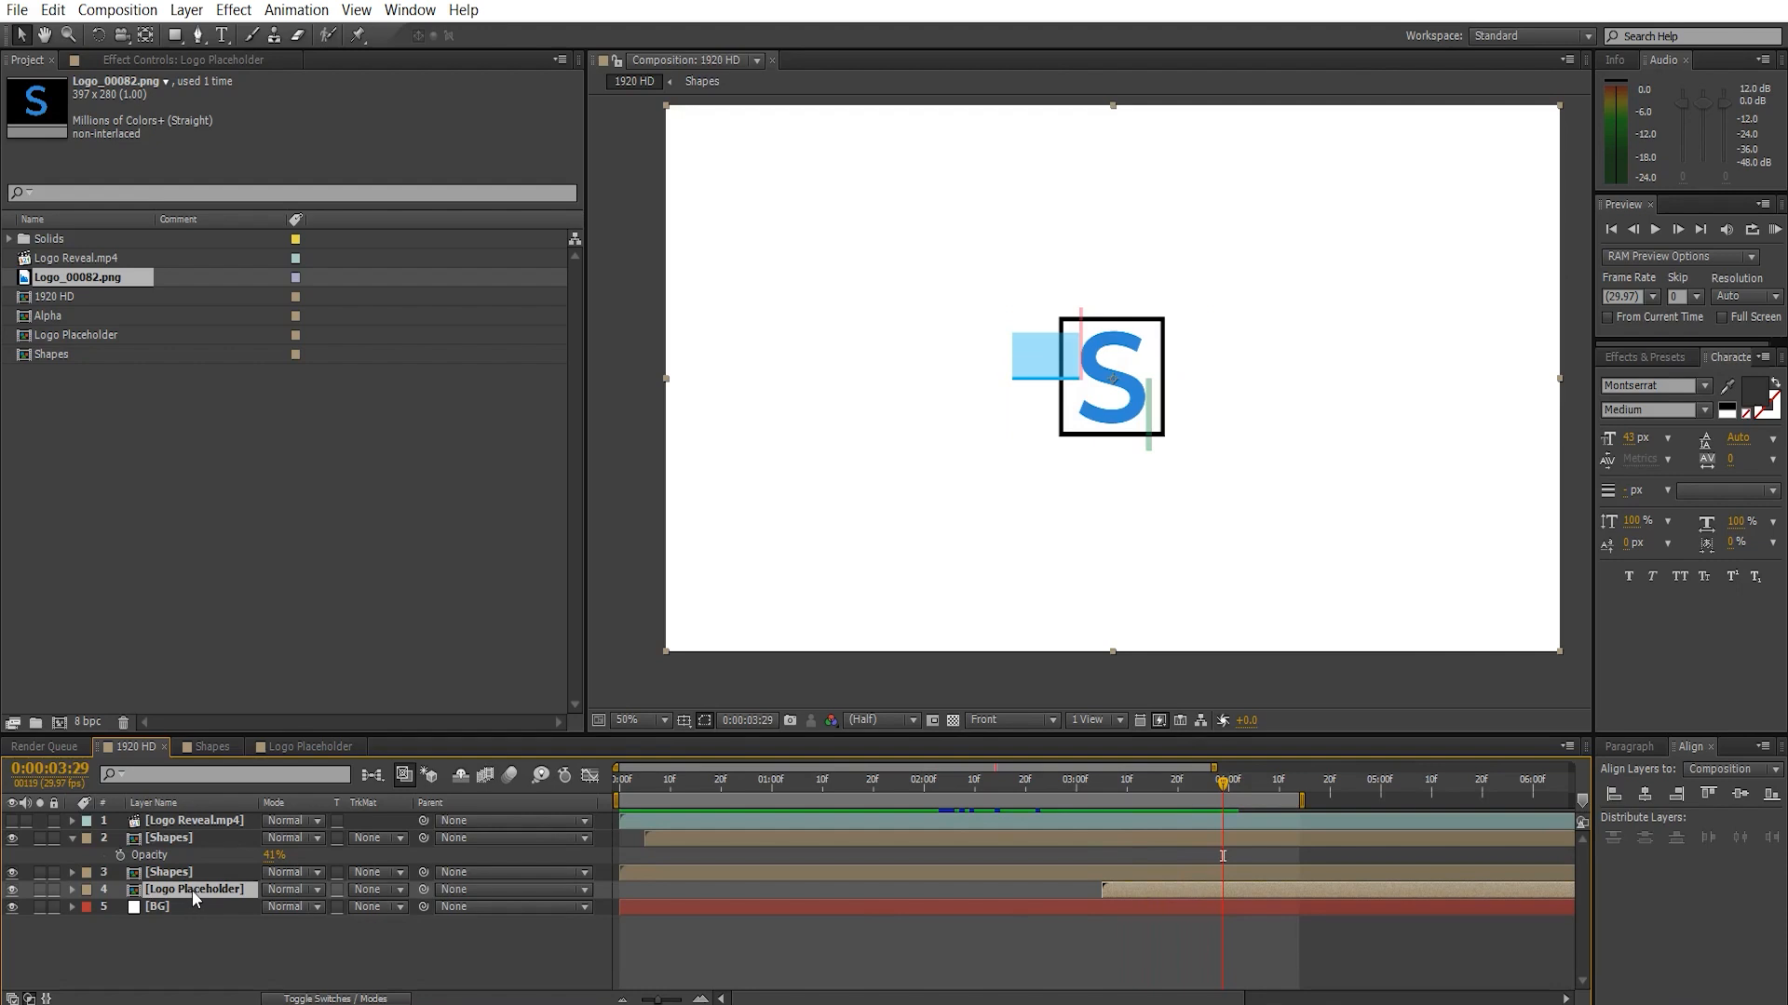
- Try scaling the Logo Placeholder layer to 121% and 111%, checking it against the squares, and reset the scale to 100%
key("s")
mouse_move(298, 907)
left_mouse_down()
mouse_move(265, 918)
mouse_move(326, 921)
left_mouse_up()
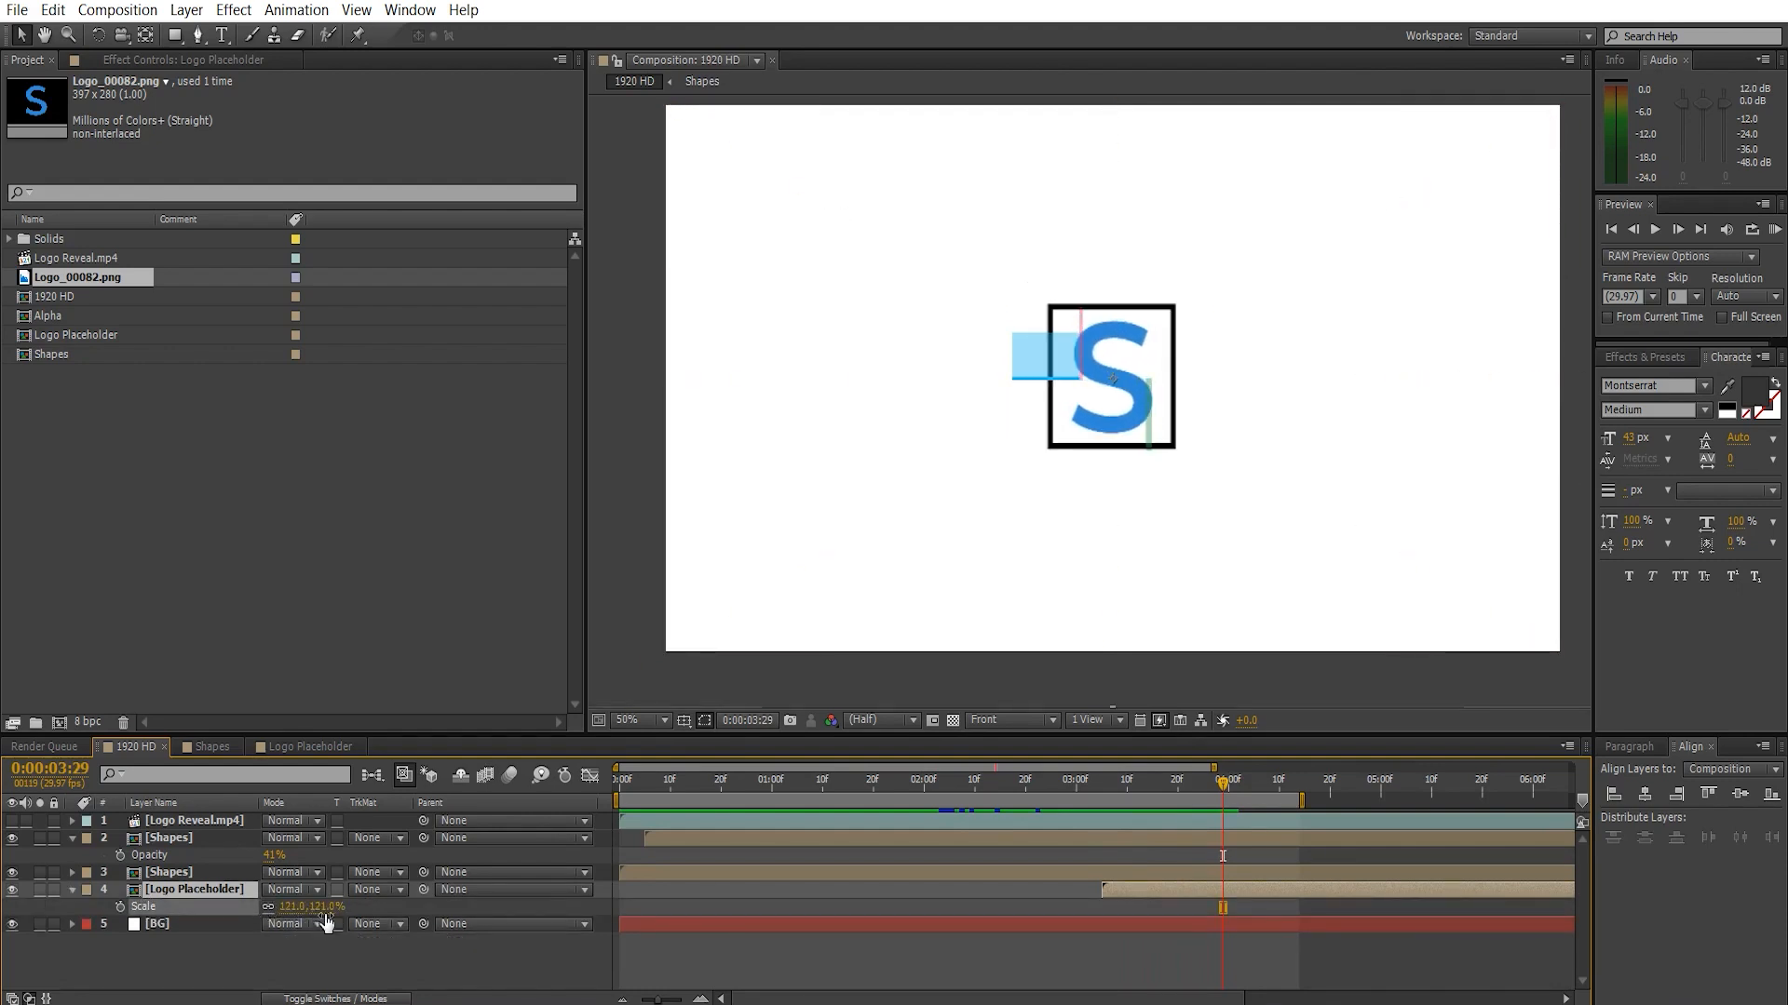
left_click_drag(1176, 791, 1147, 790)
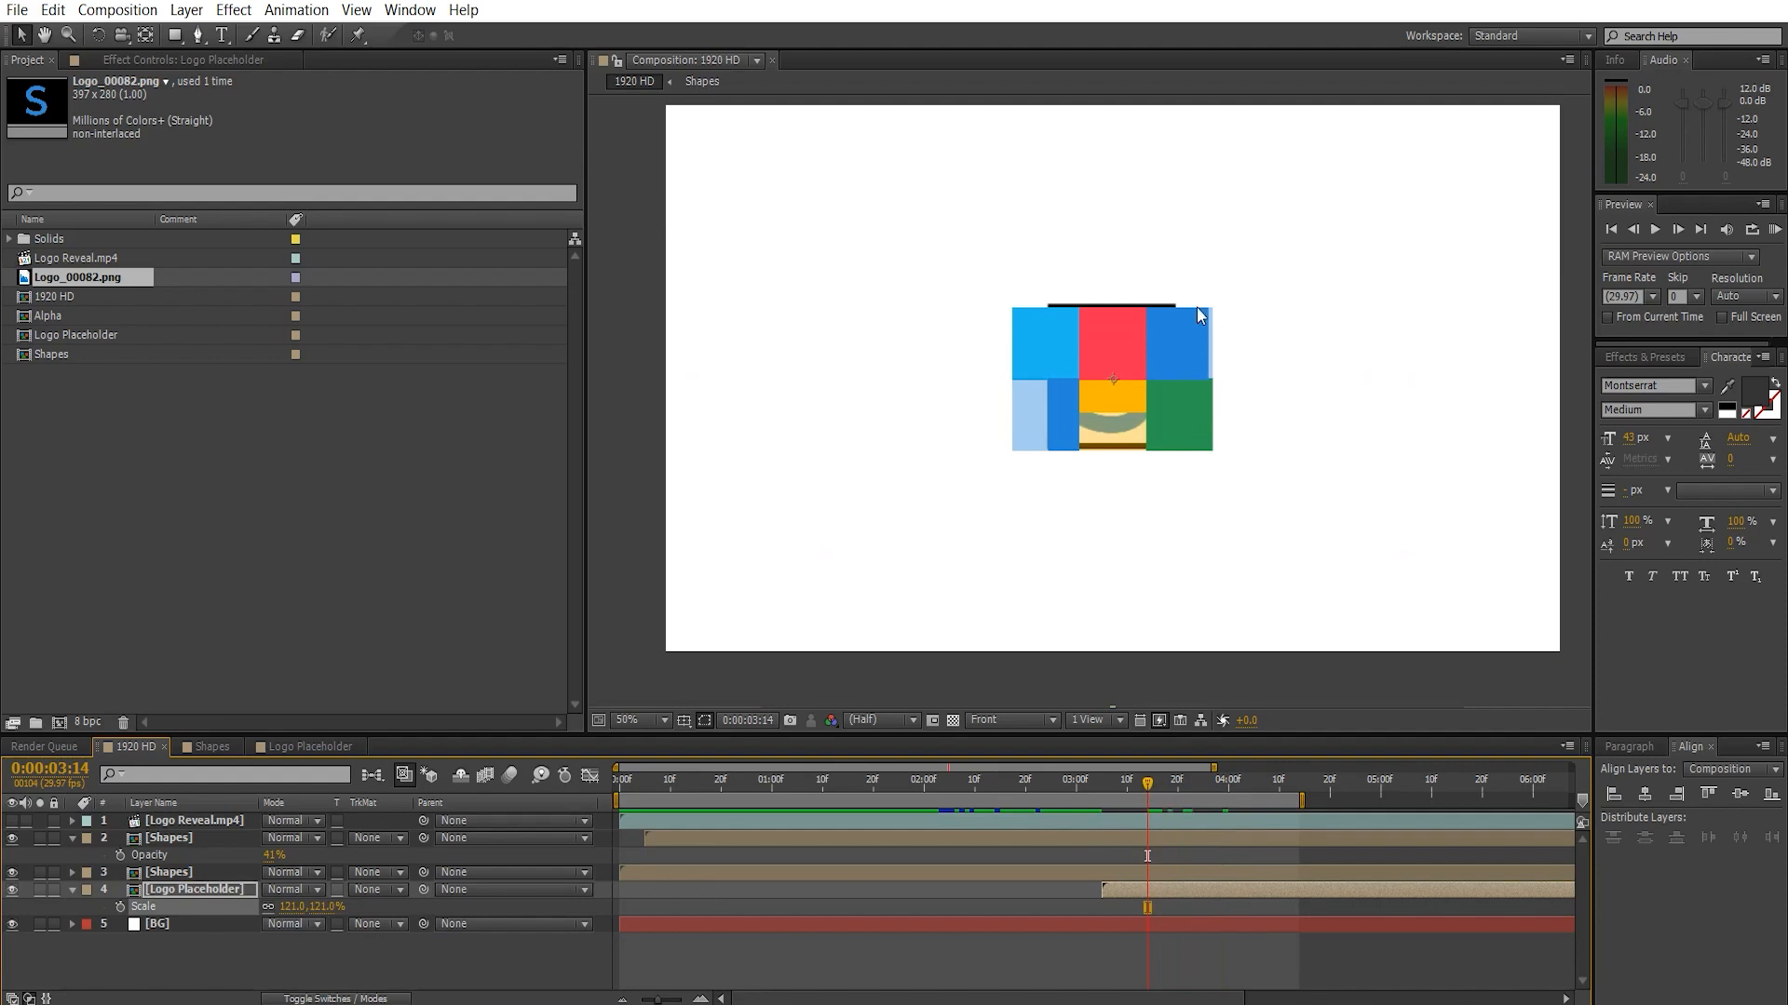
left_click_drag(296, 908, 286, 914)
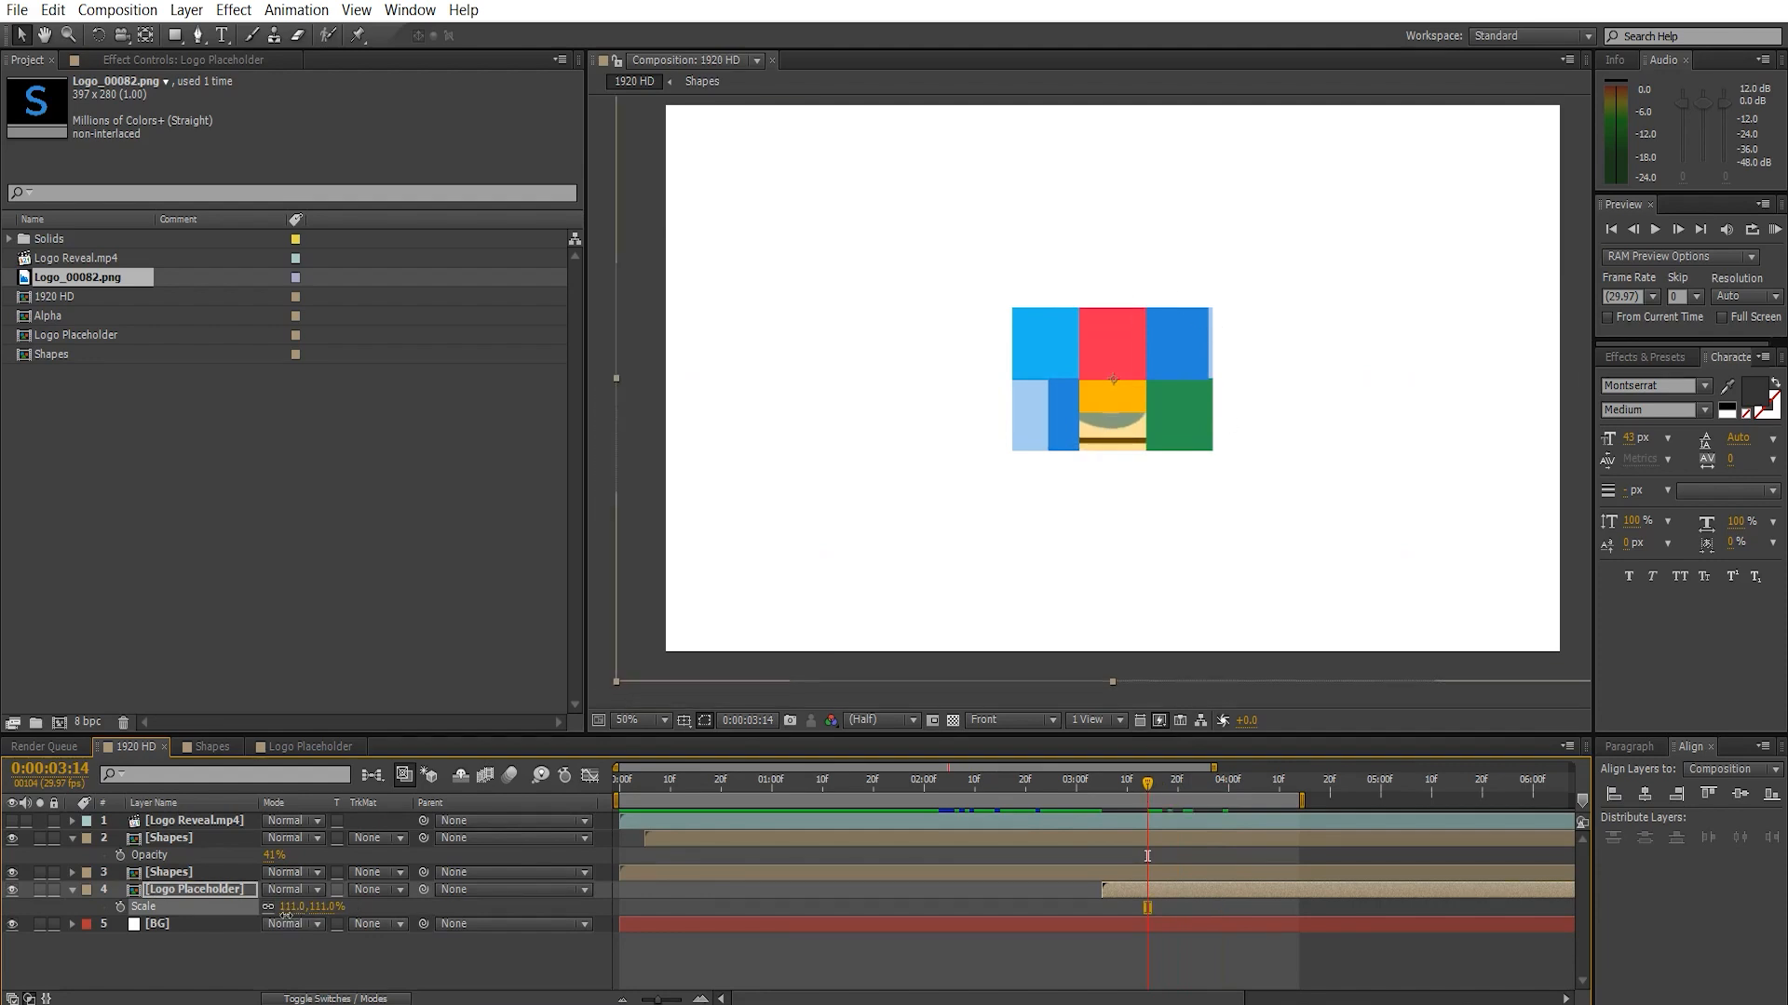
left_click_drag(1098, 790, 1243, 814)
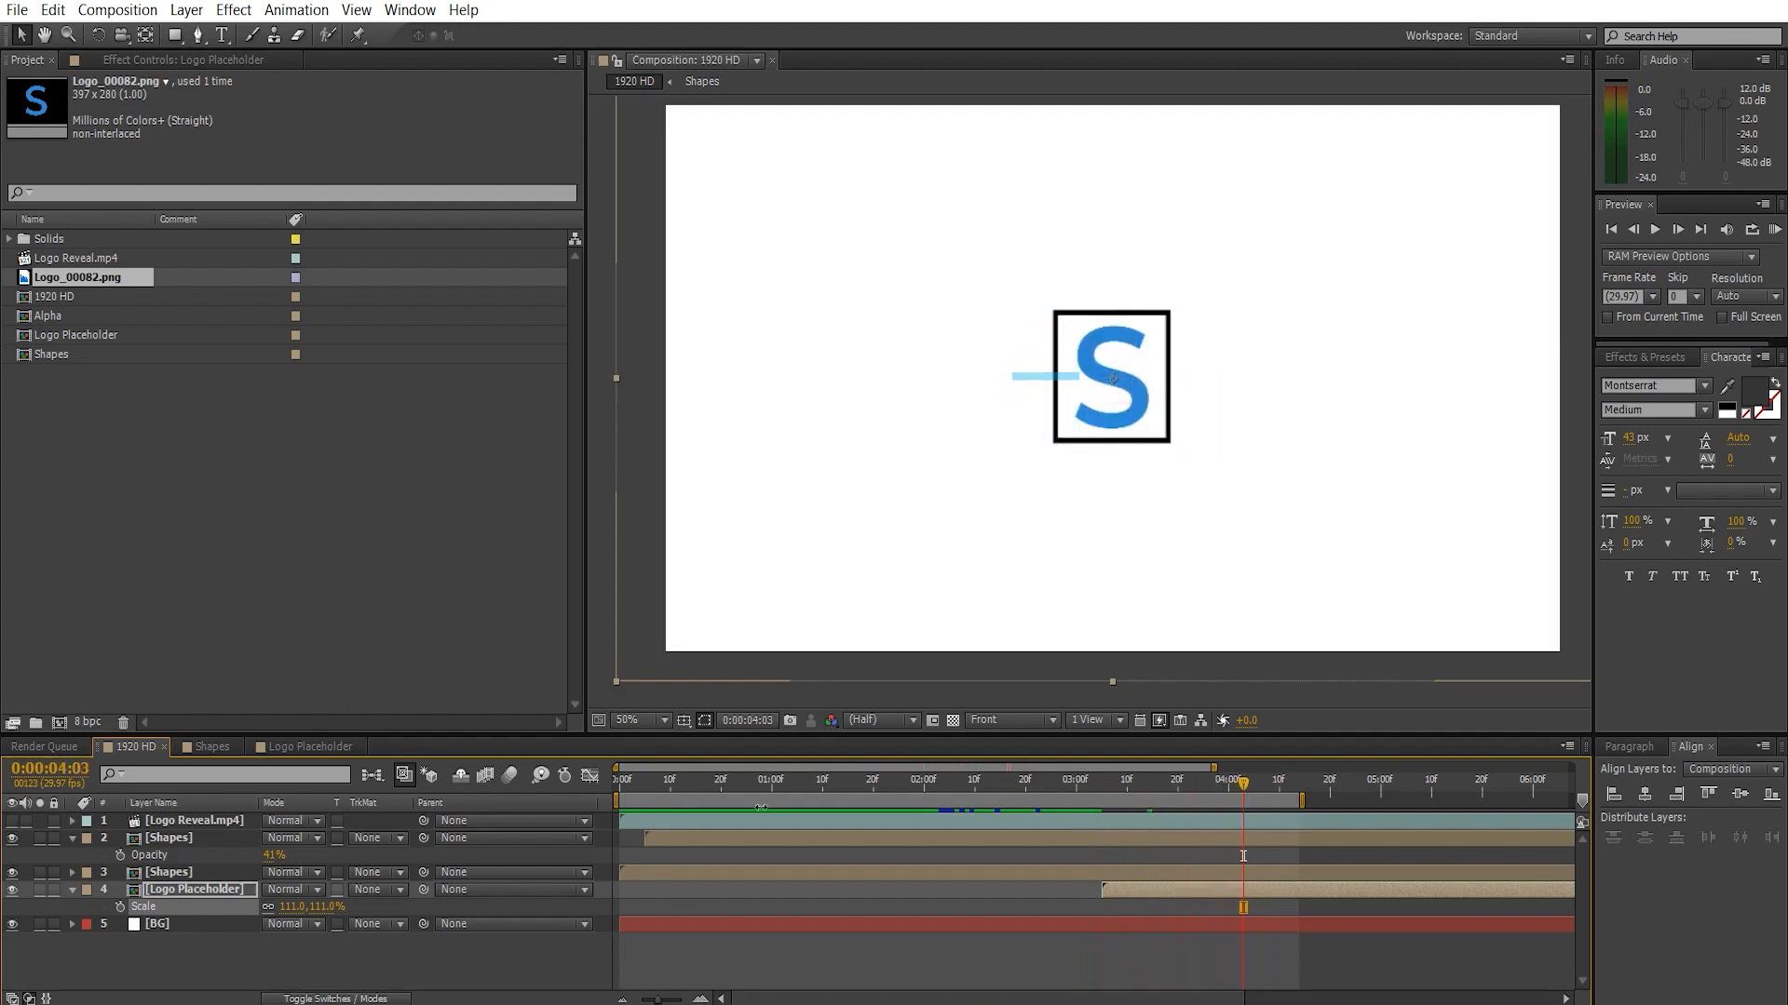
left_click(307, 907)
type("100")
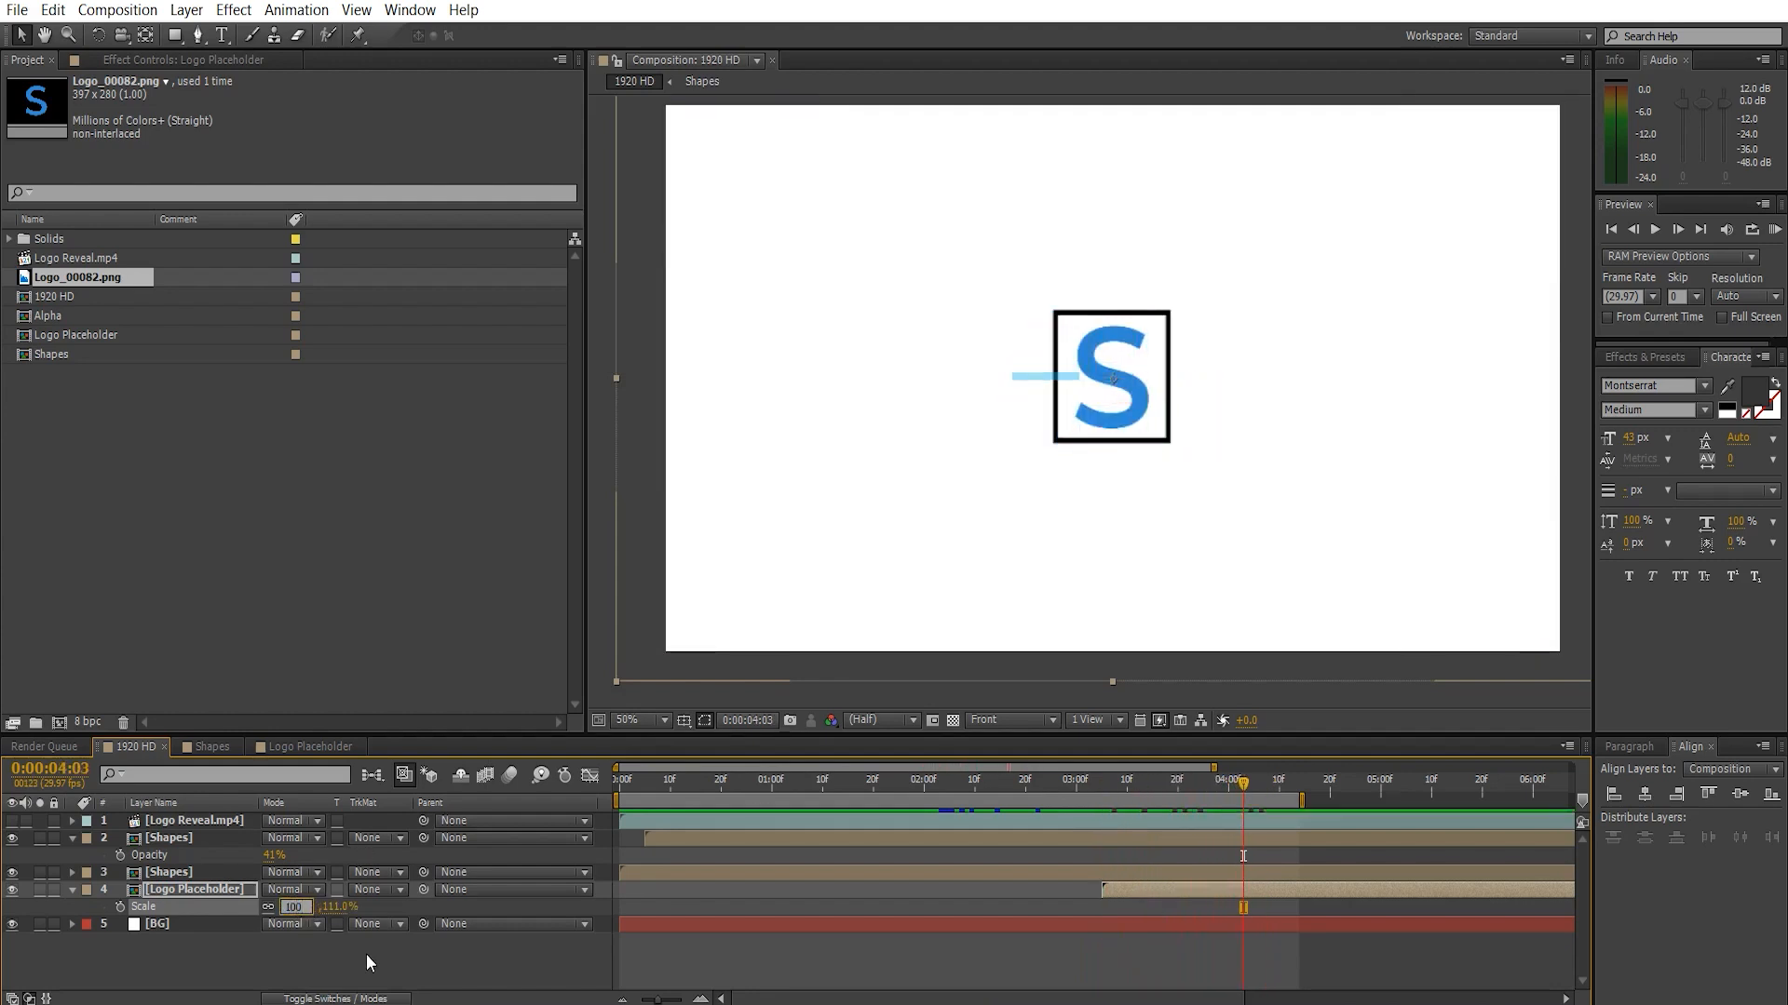
key("Return")
- Preview the logo reveal up to 0:00:04:07 and collapse the open properties of the Shapes and Logo Placeholder layers
left_click_drag(1142, 784, 959, 787)
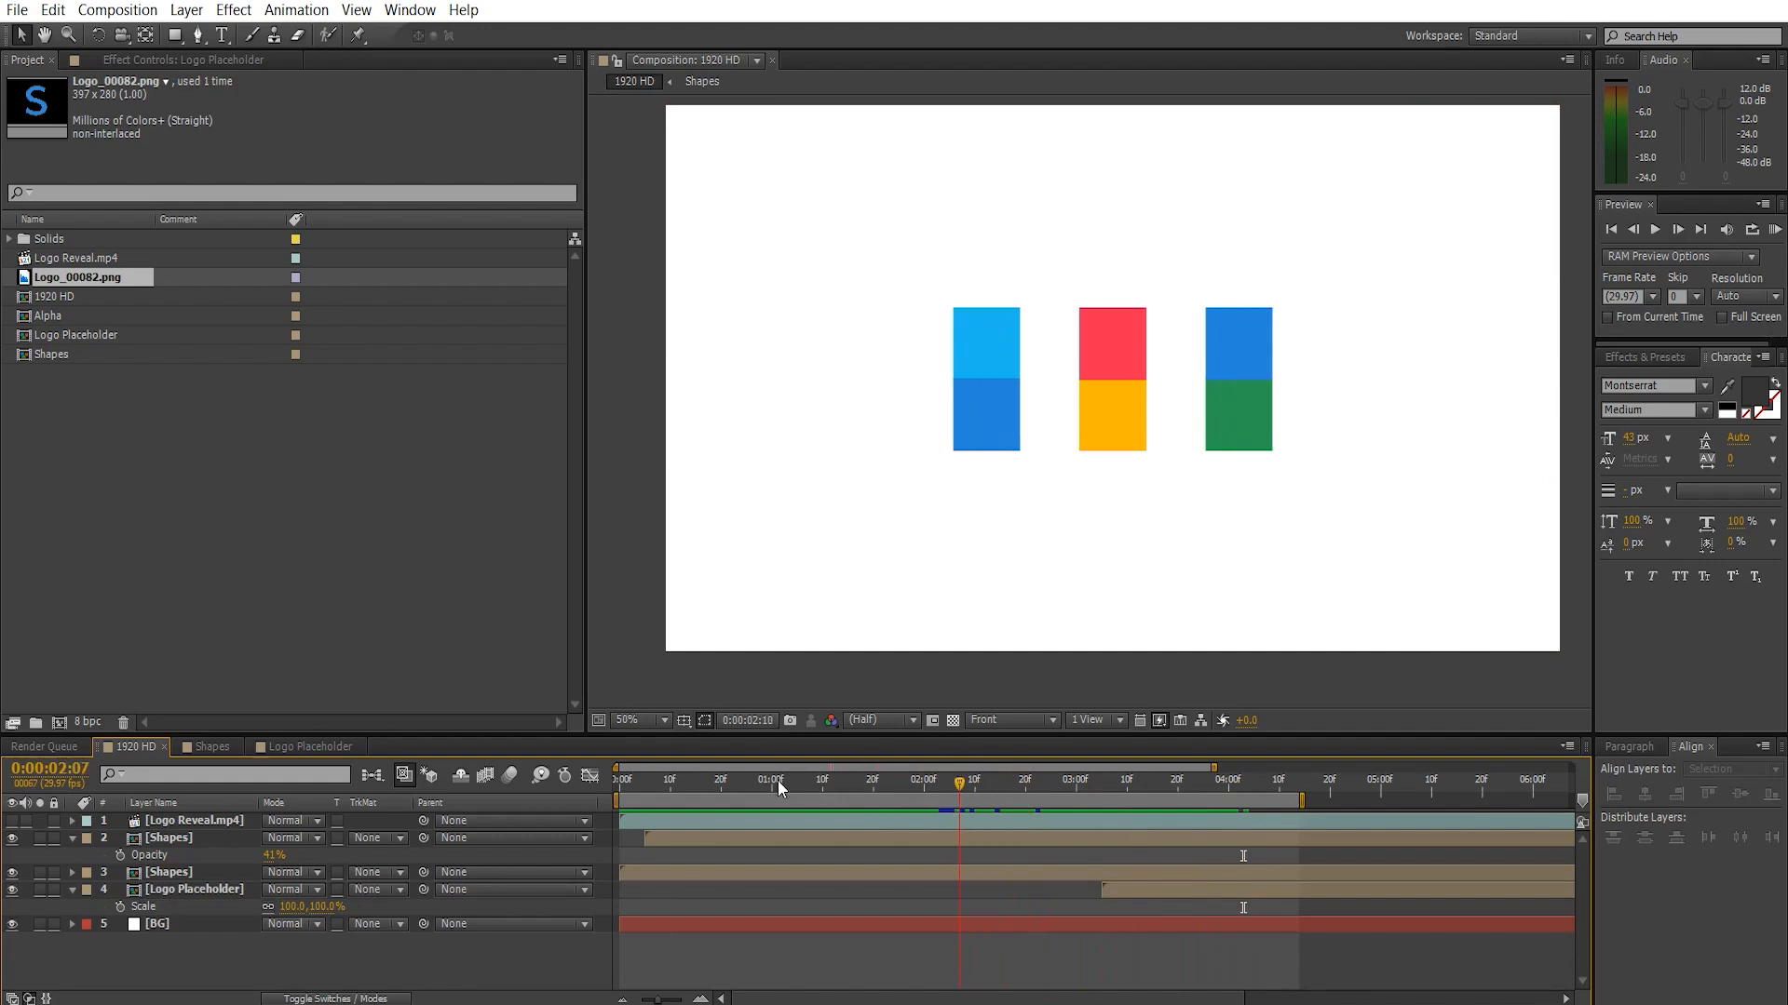
left_click_drag(778, 780, 1262, 800)
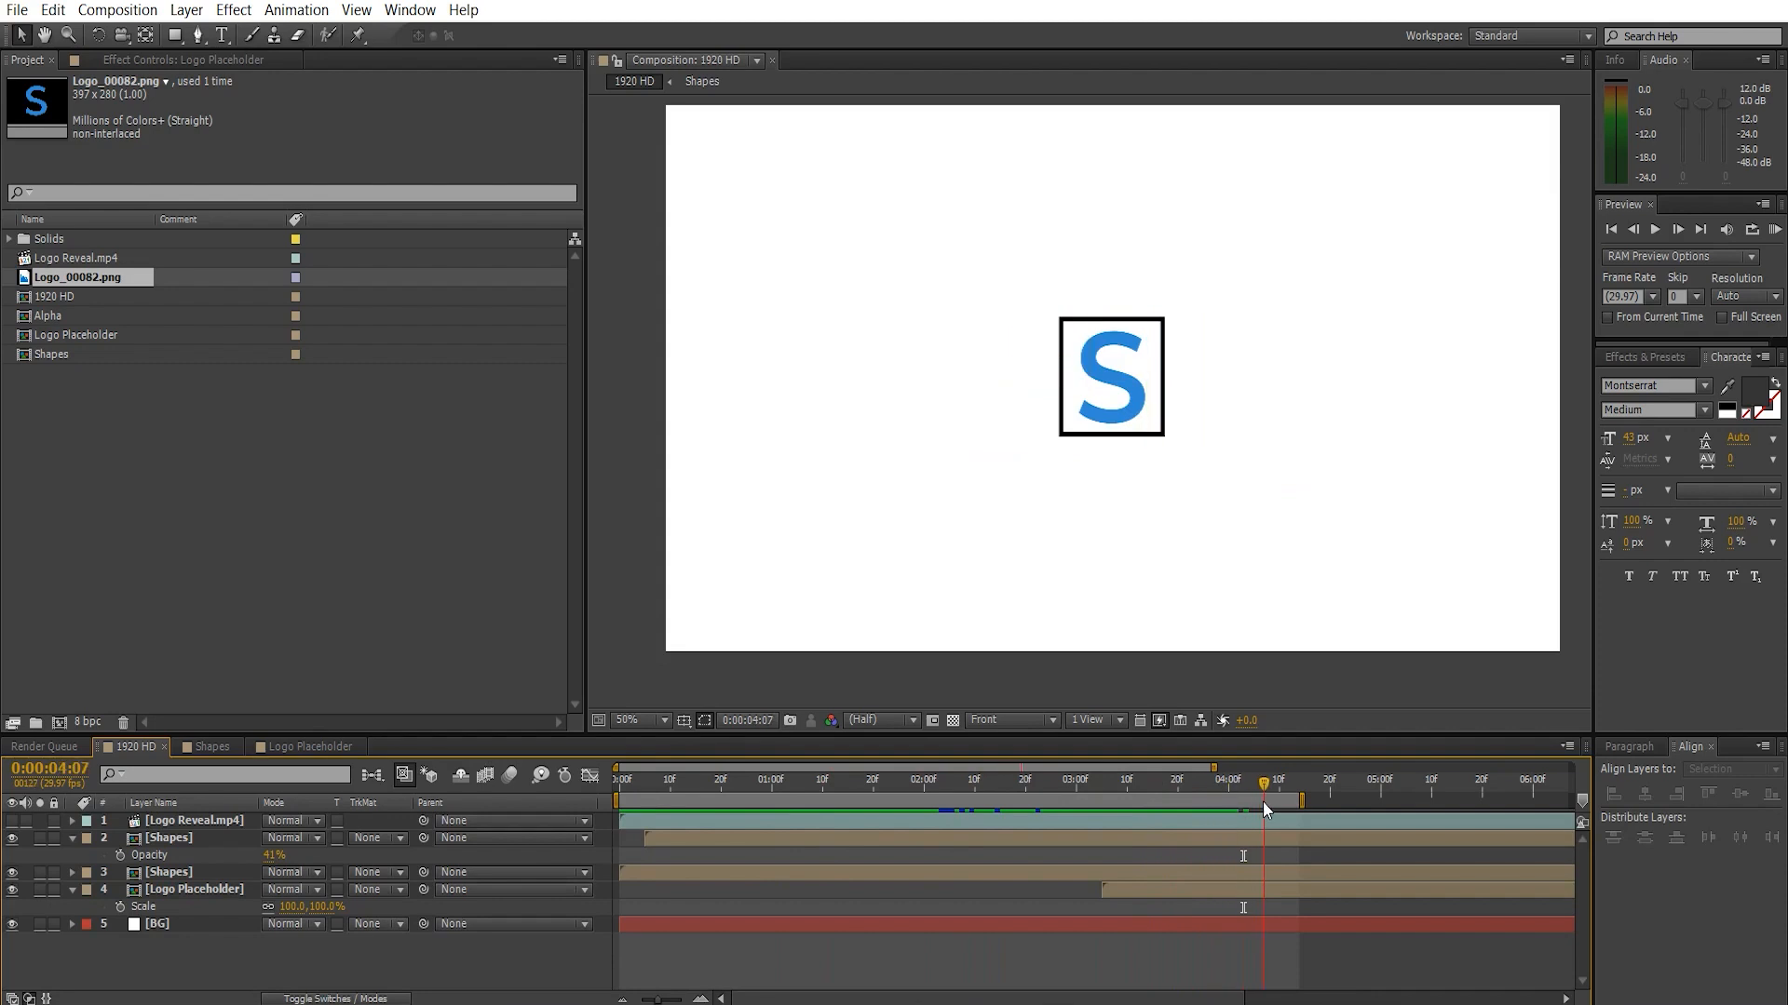
left_click(70, 840)
left_click(72, 874)
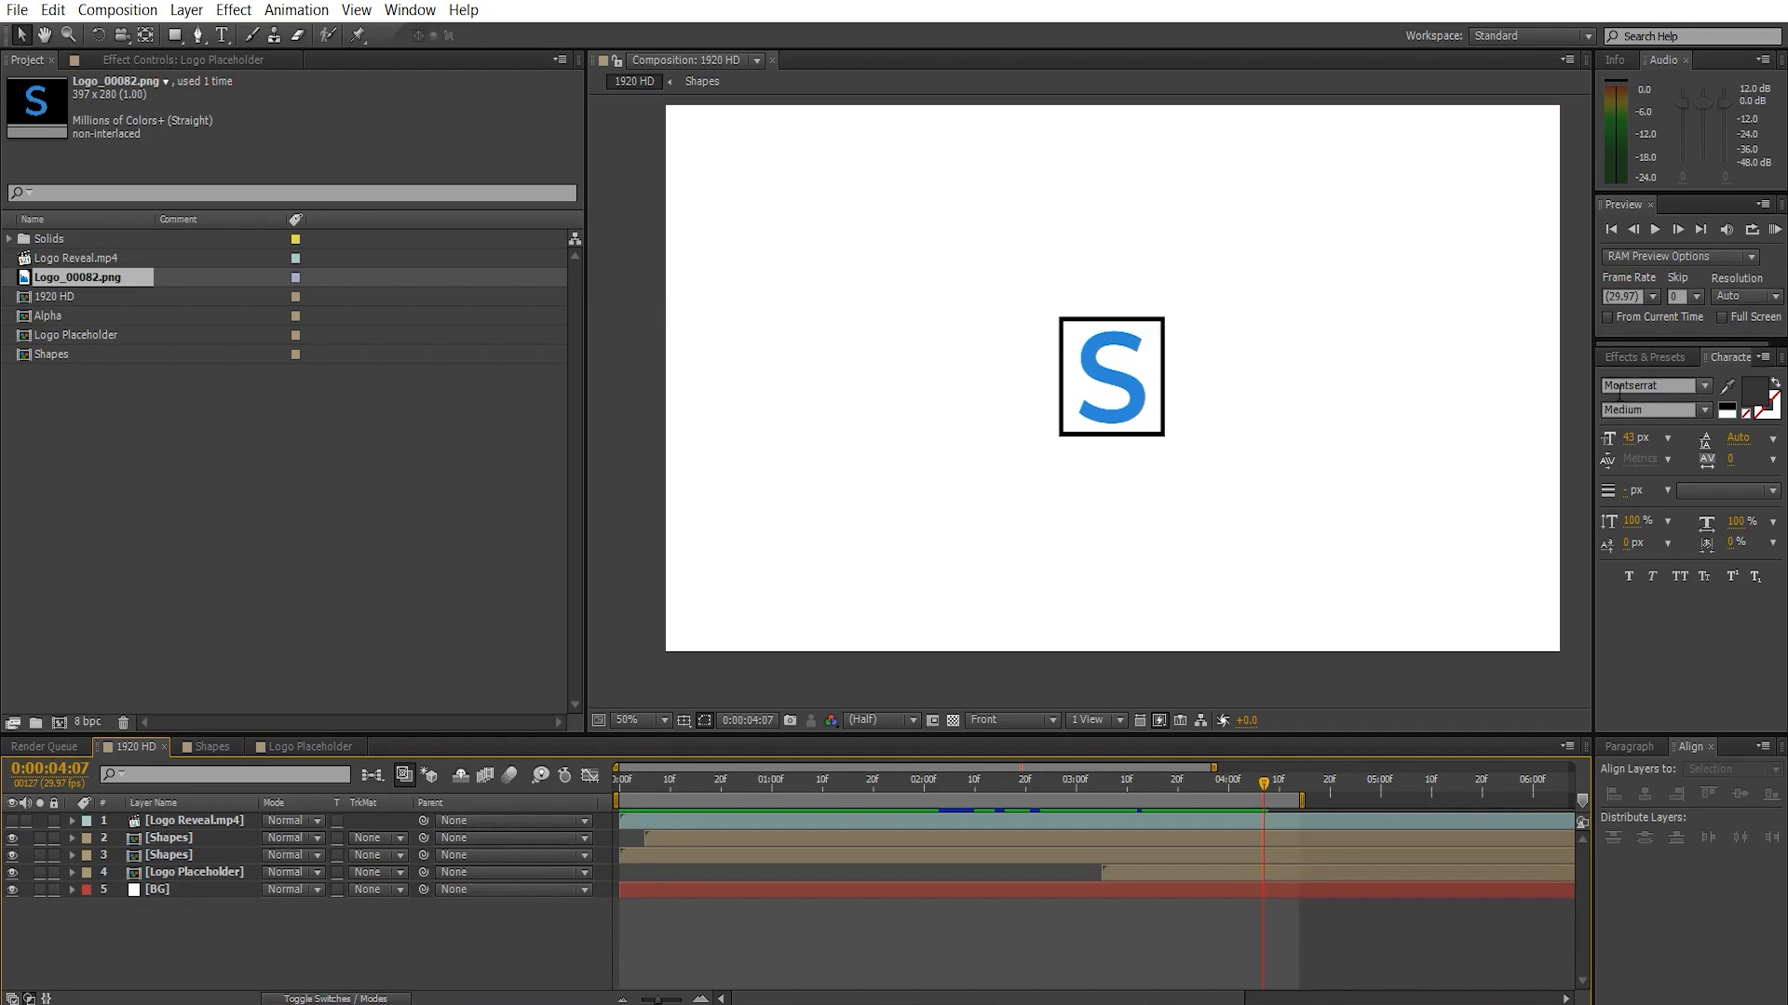
- Add a text layer reading "website.com" in the area below the logo
left_click(1690, 577)
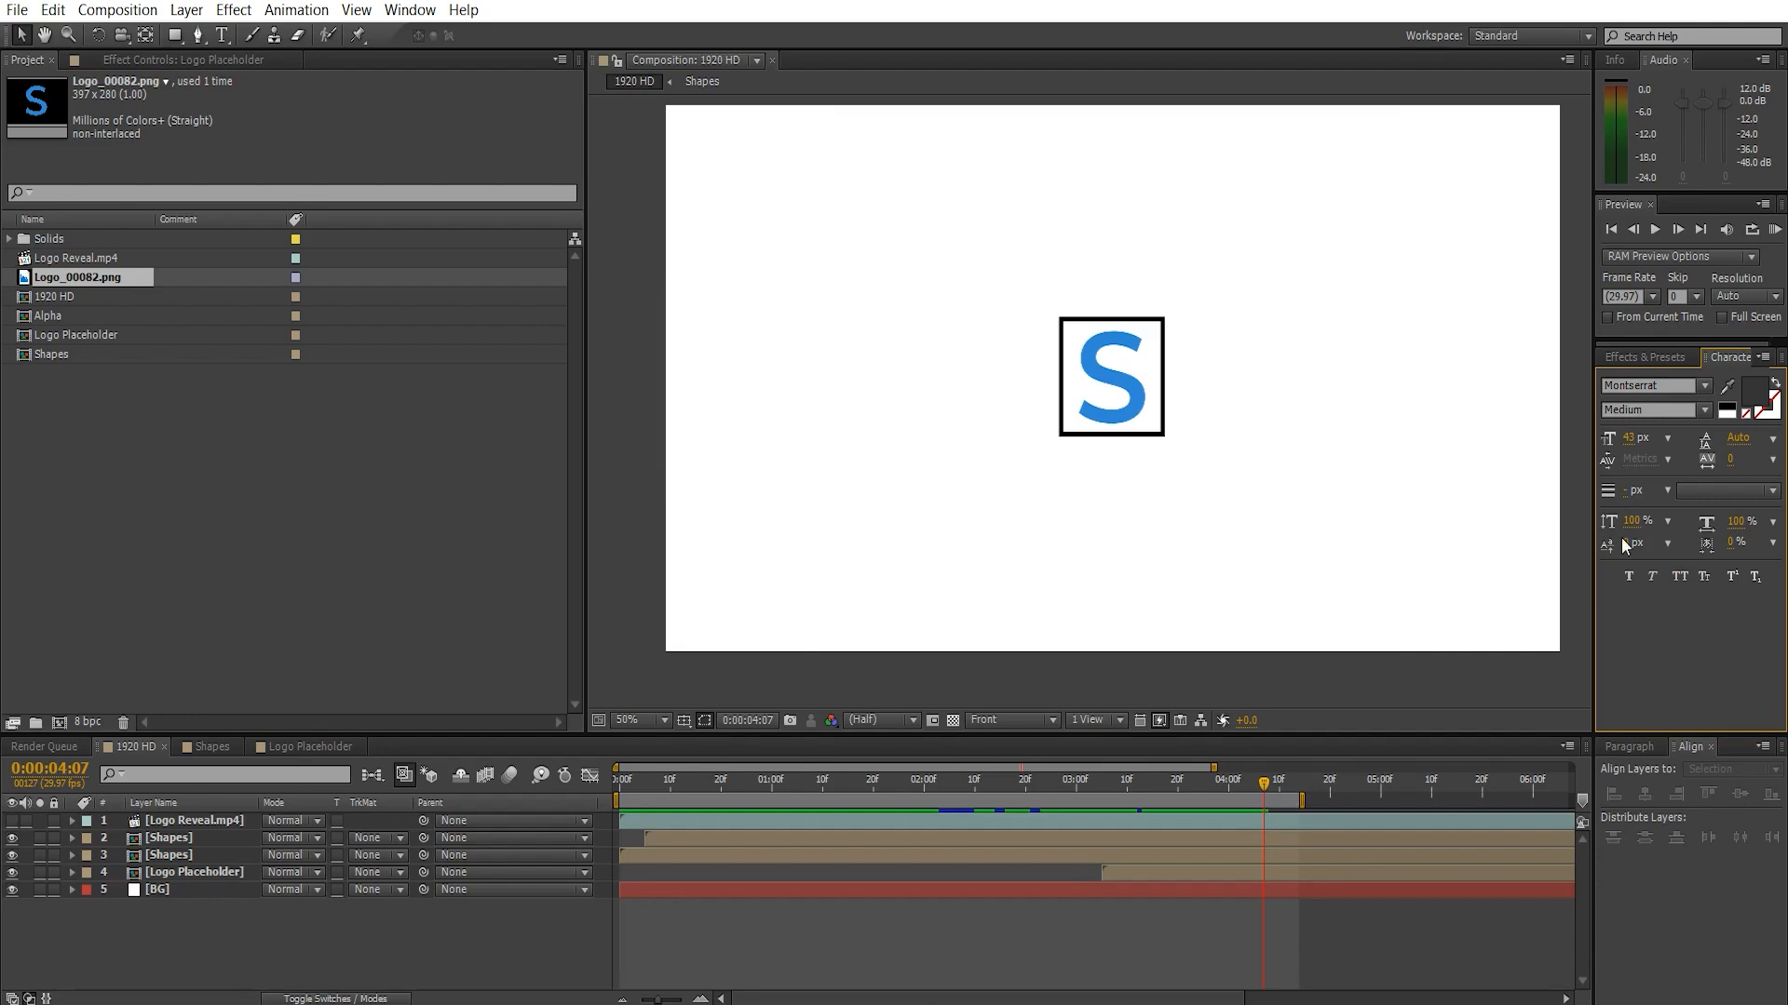
left_click(223, 36)
left_click(994, 488)
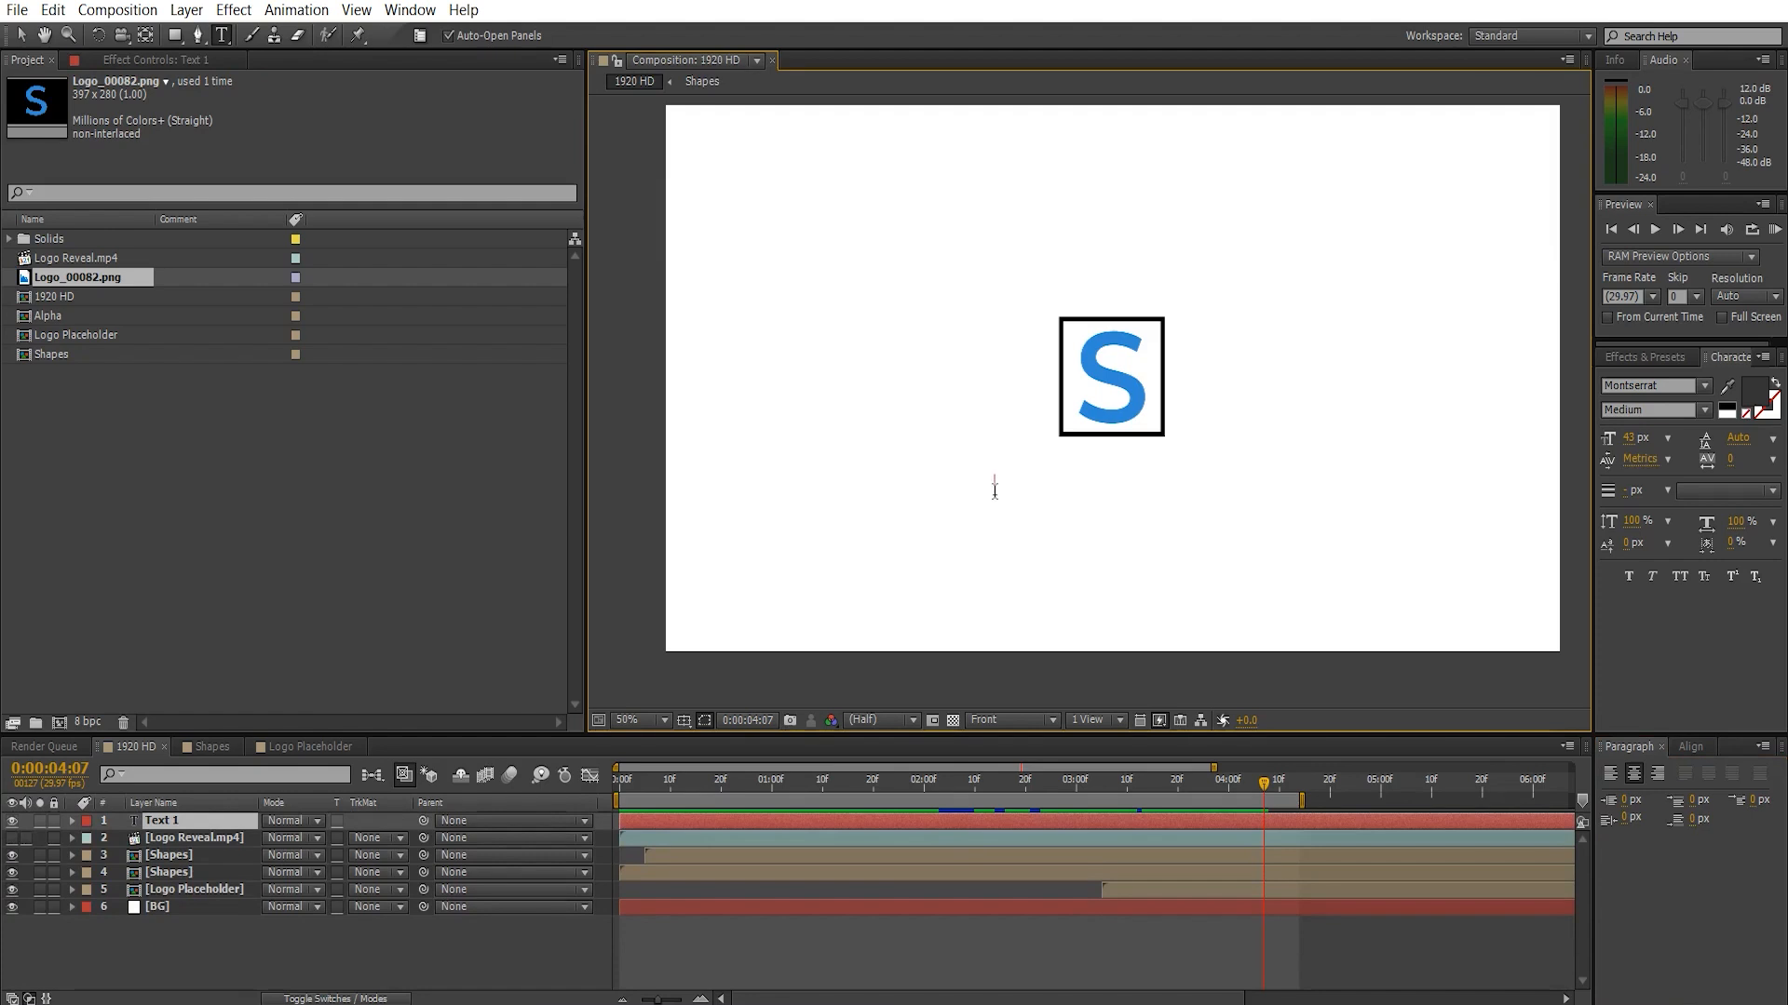
type("website.com")
left_click(198, 823)
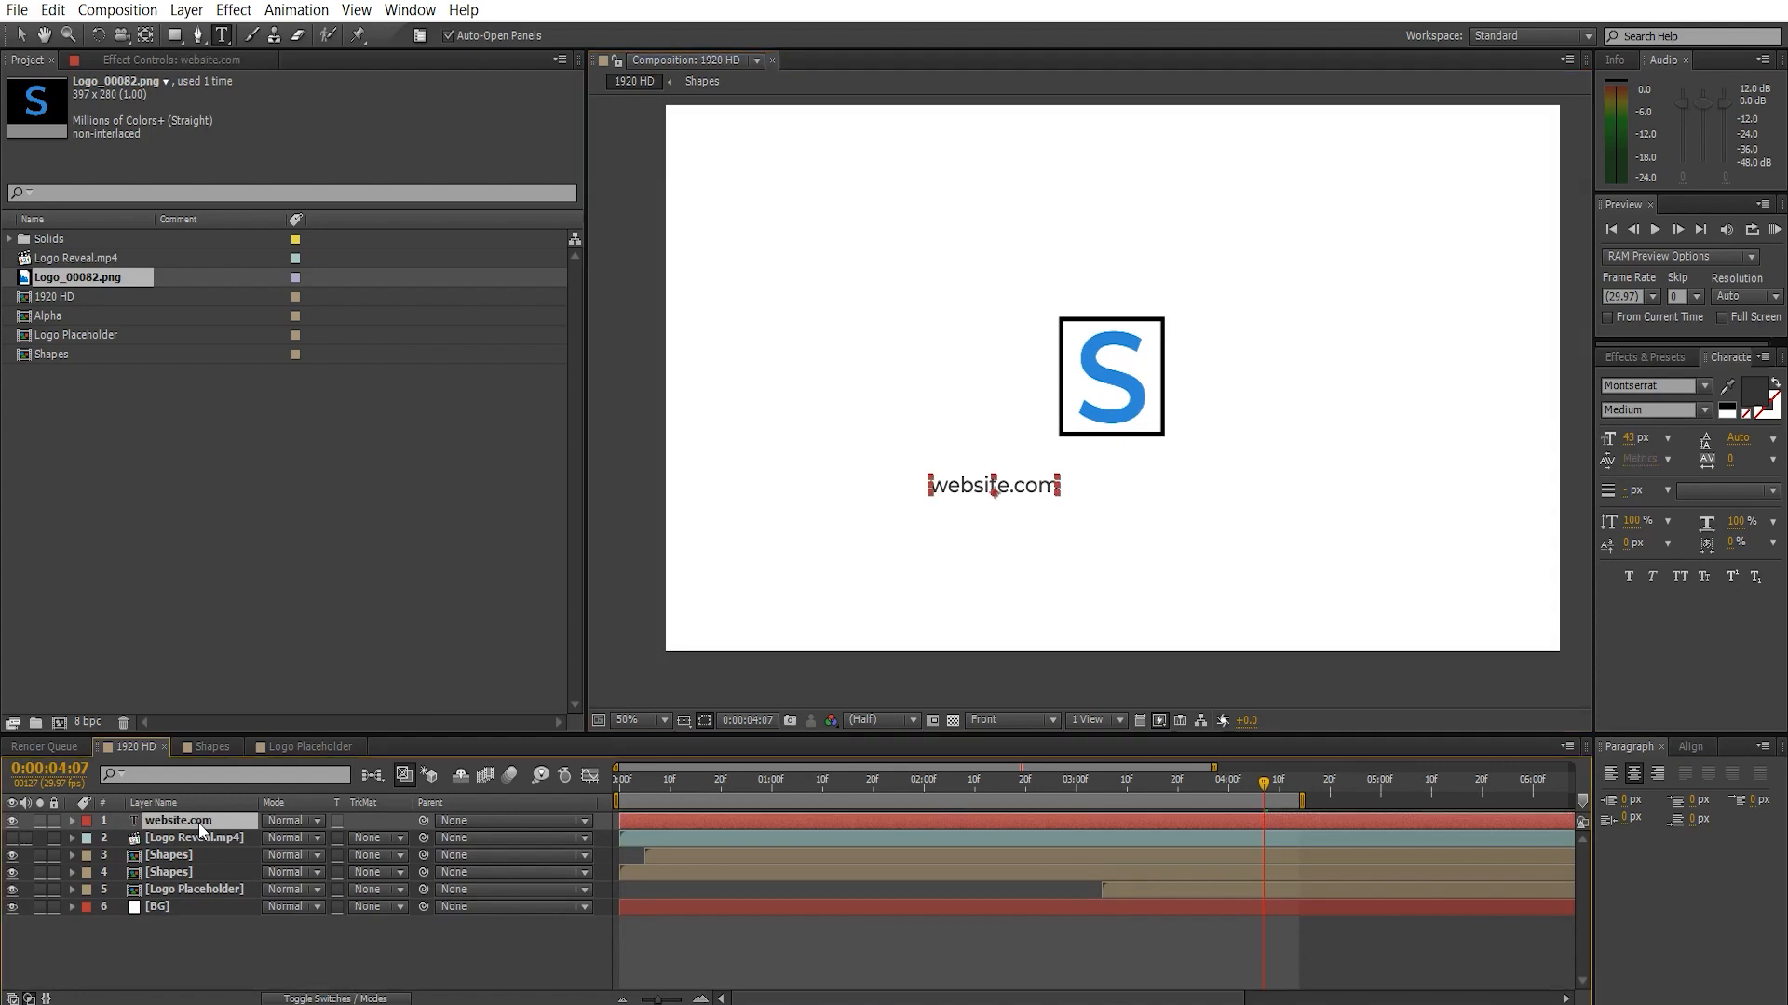
- Show the Title/Action Safe guides and position the website.com text horizontally centred just beneath the logo
left_click(683, 721)
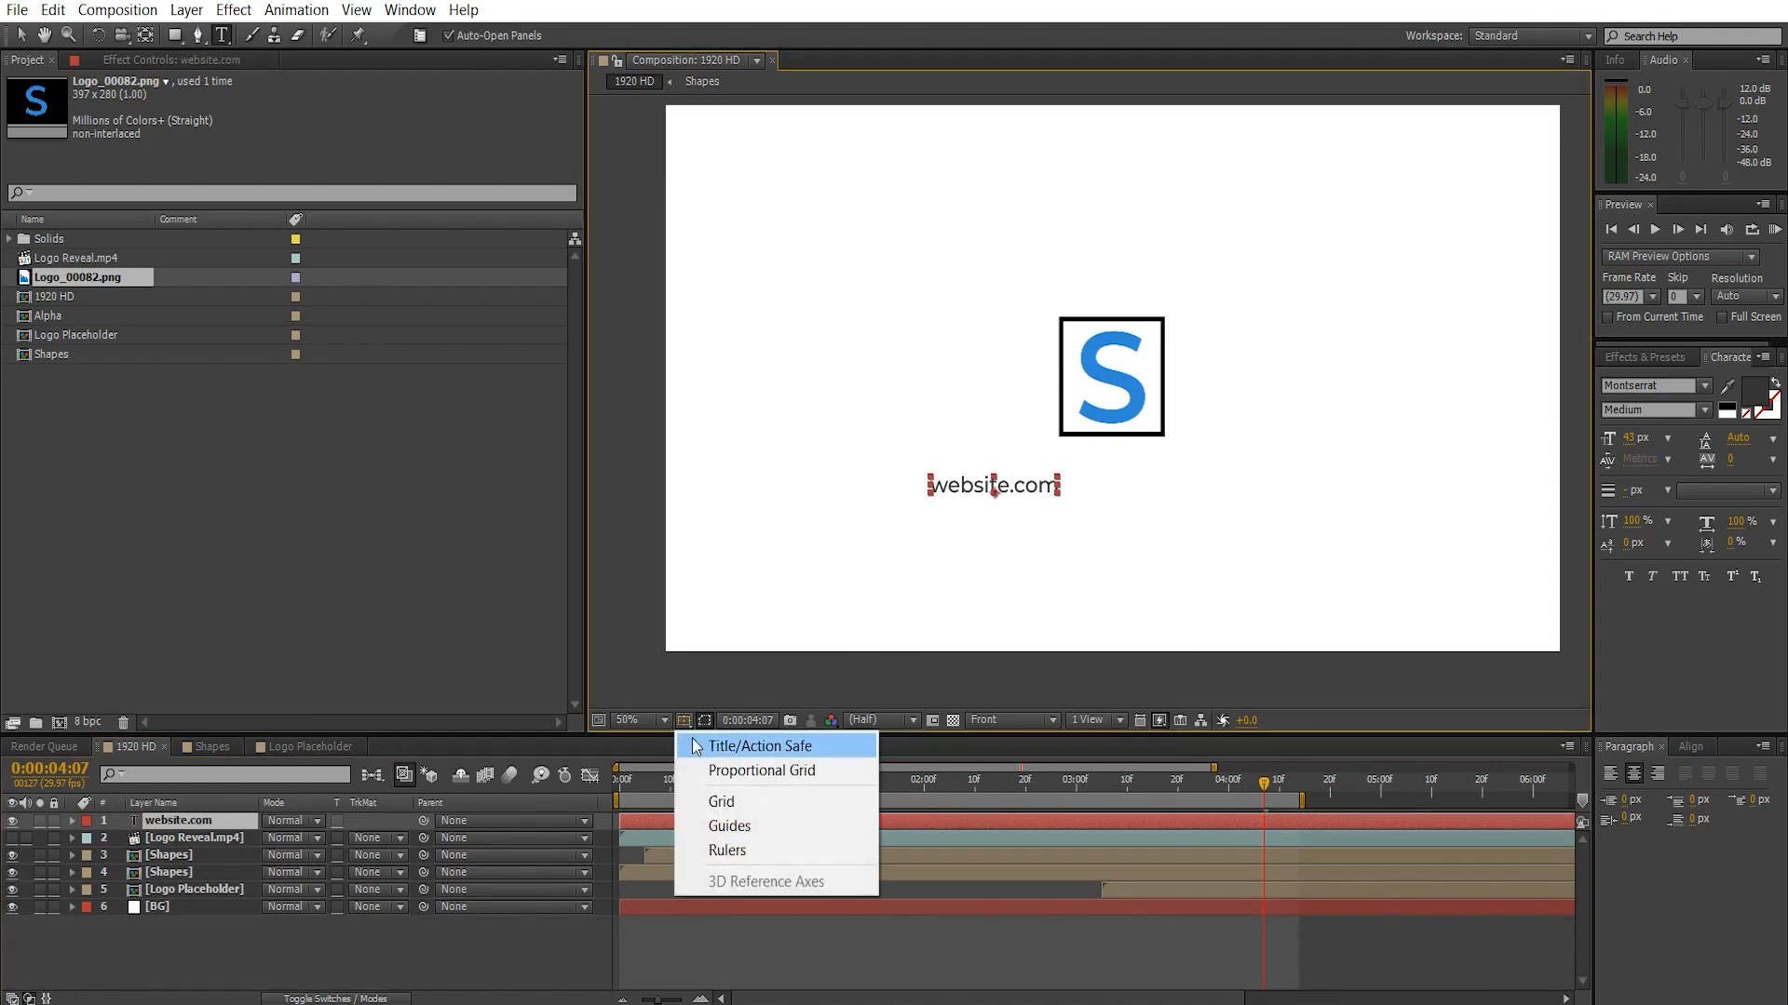
left_click(697, 746)
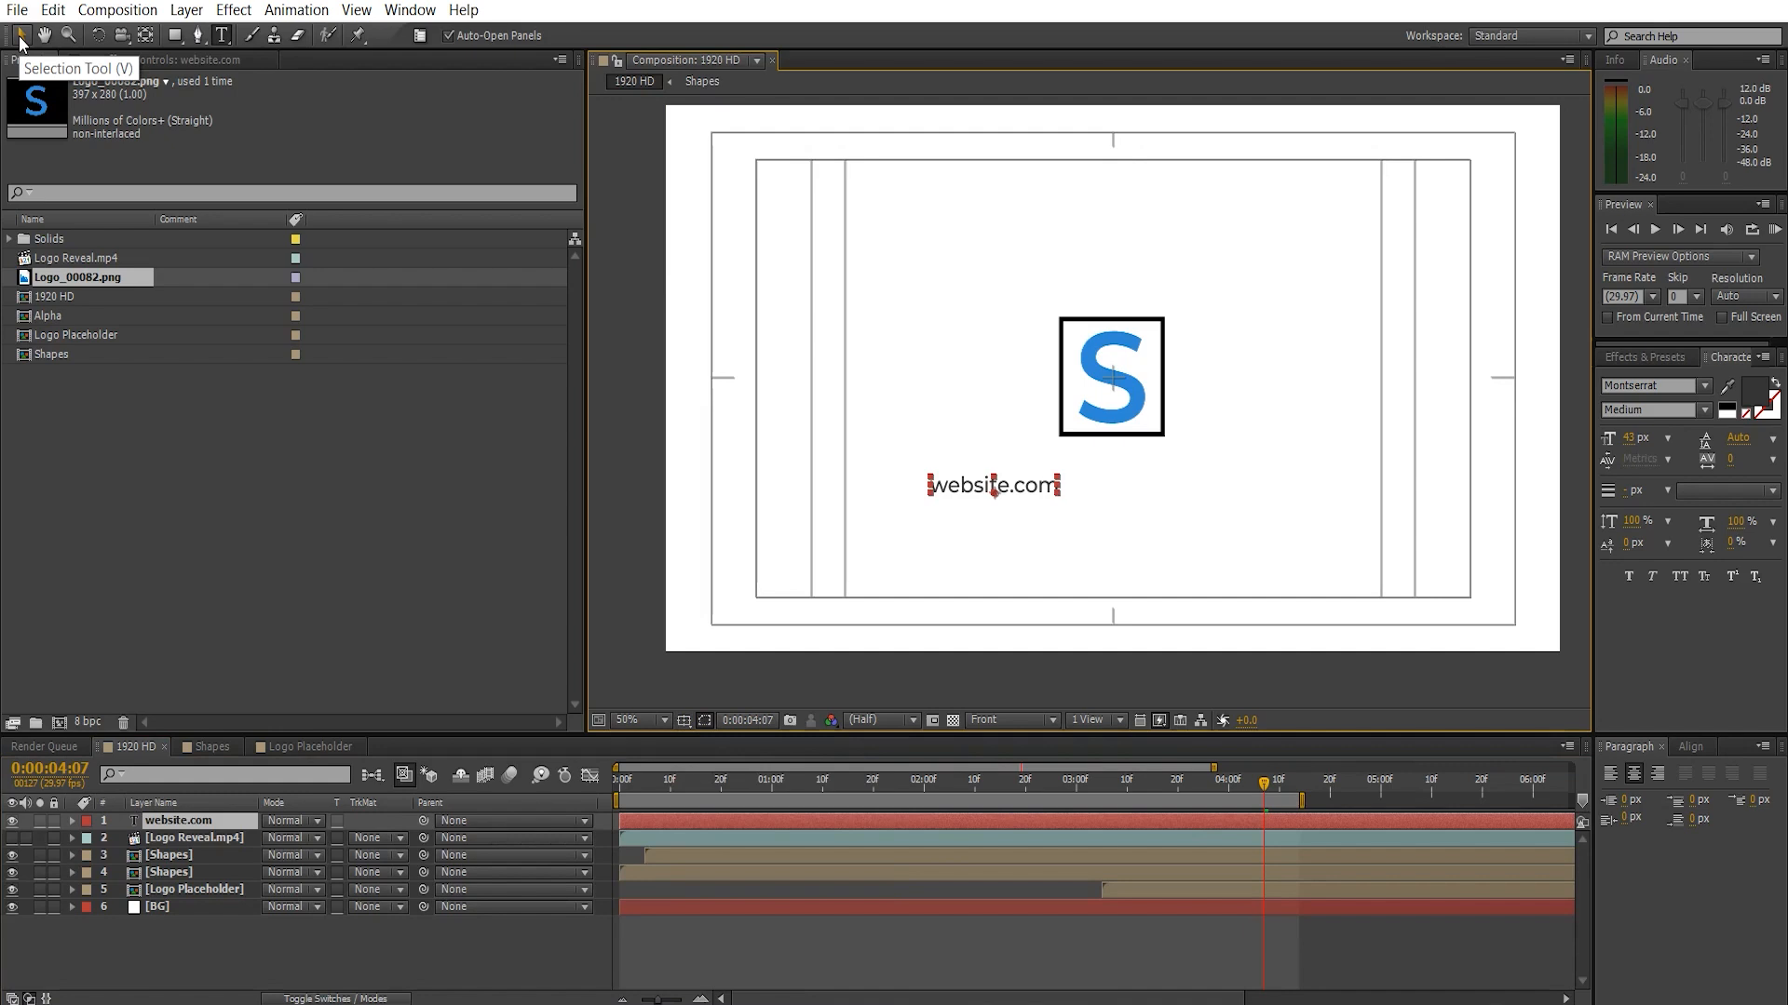
left_click(21, 37)
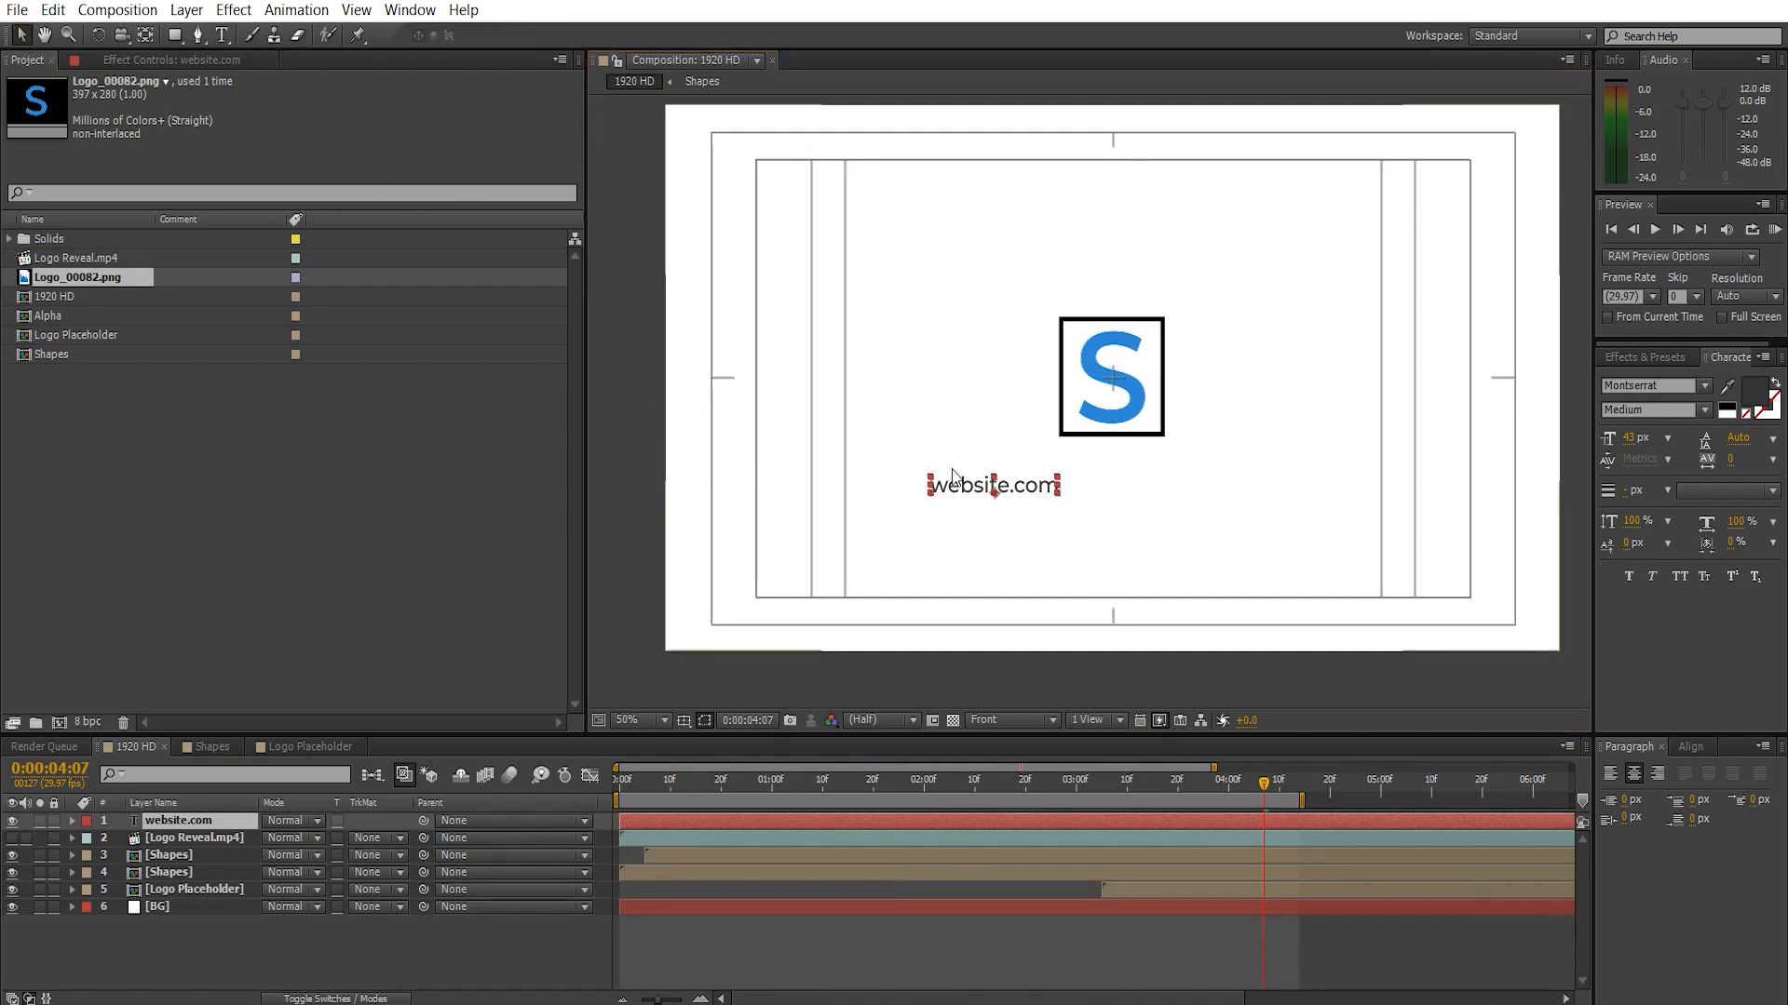
left_click_drag(957, 482, 1078, 380)
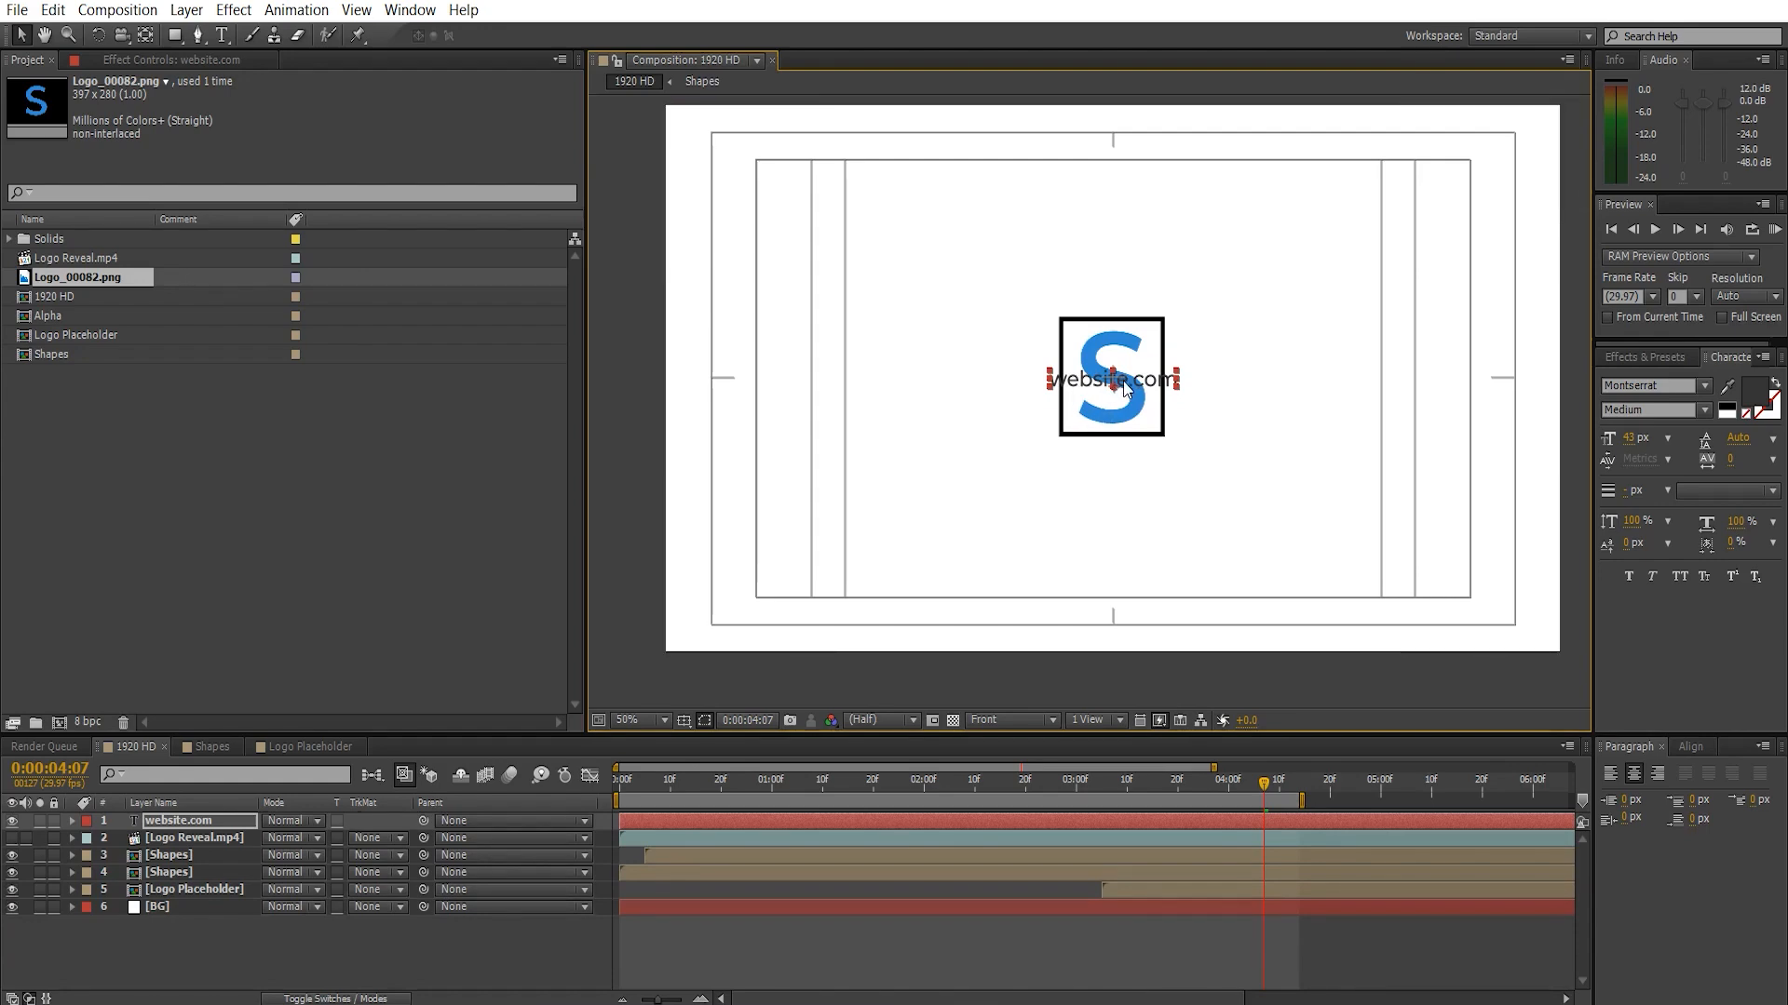
left_click_drag(1127, 390, 1157, 479)
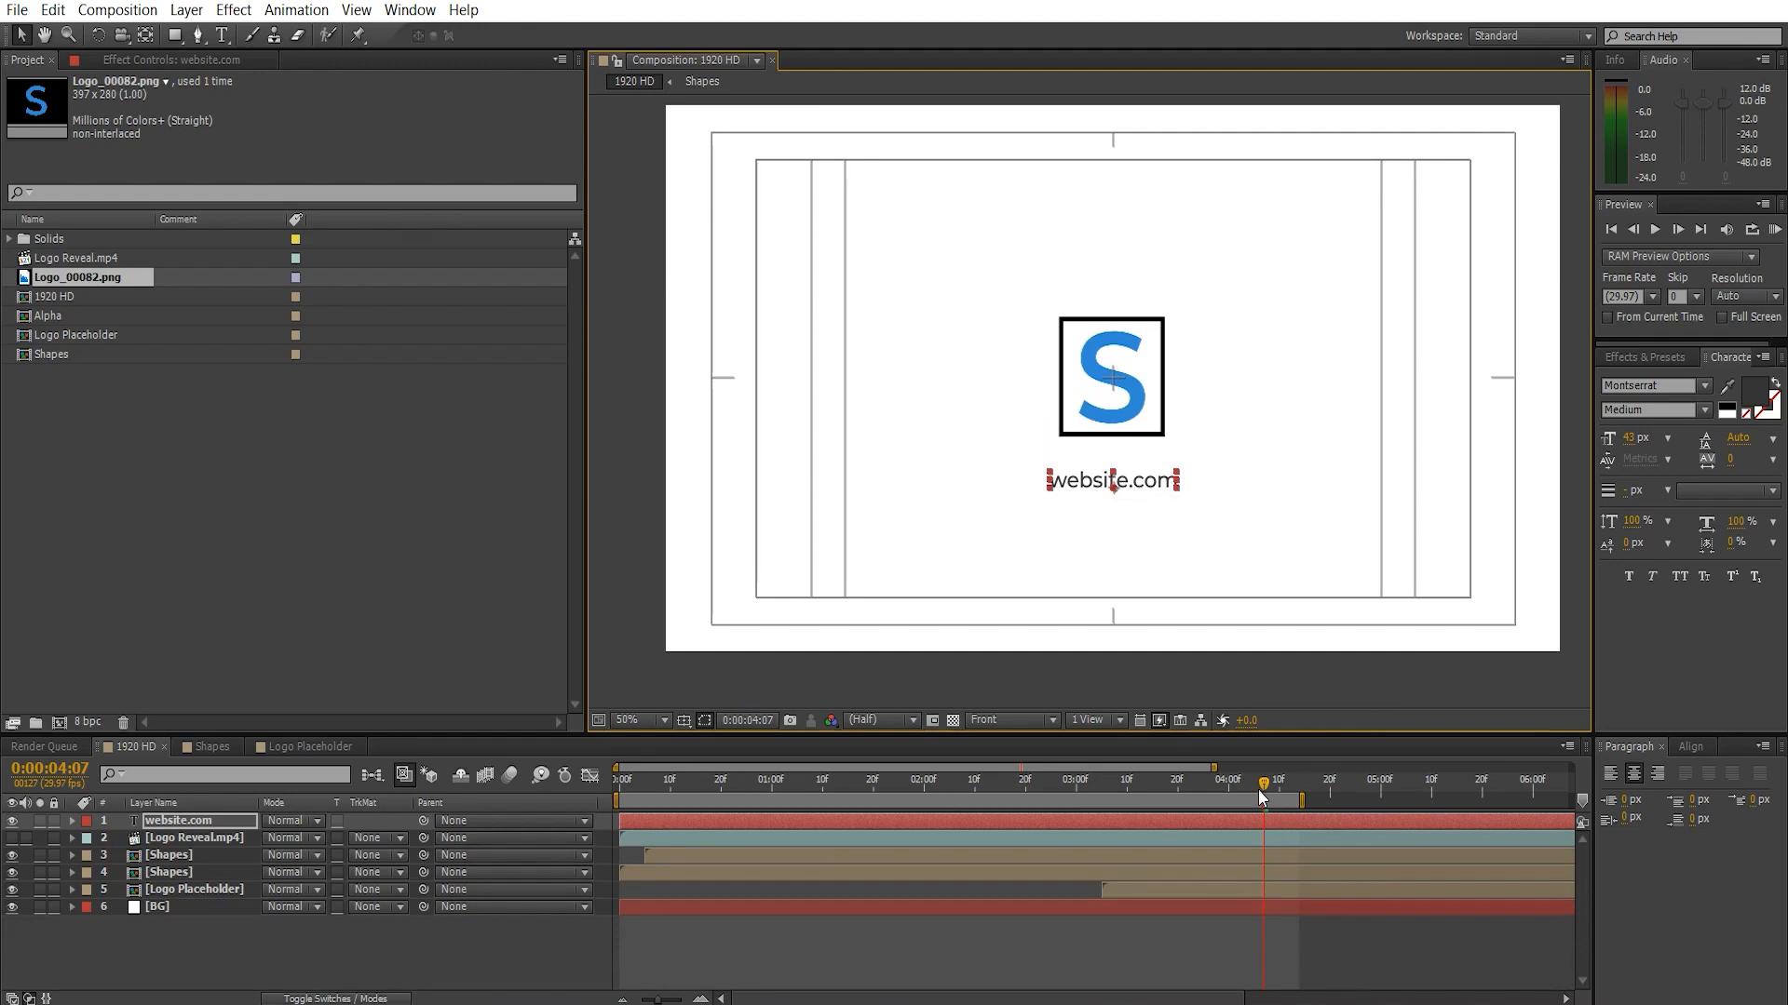
- Set a 100% Opacity keyframe on the website.com text layer at 0:00:04:17
mouse_move(1259, 789)
left_mouse_down()
mouse_move(1119, 813)
mouse_move(1254, 813)
left_mouse_up()
left_click_drag(1263, 791, 1314, 856)
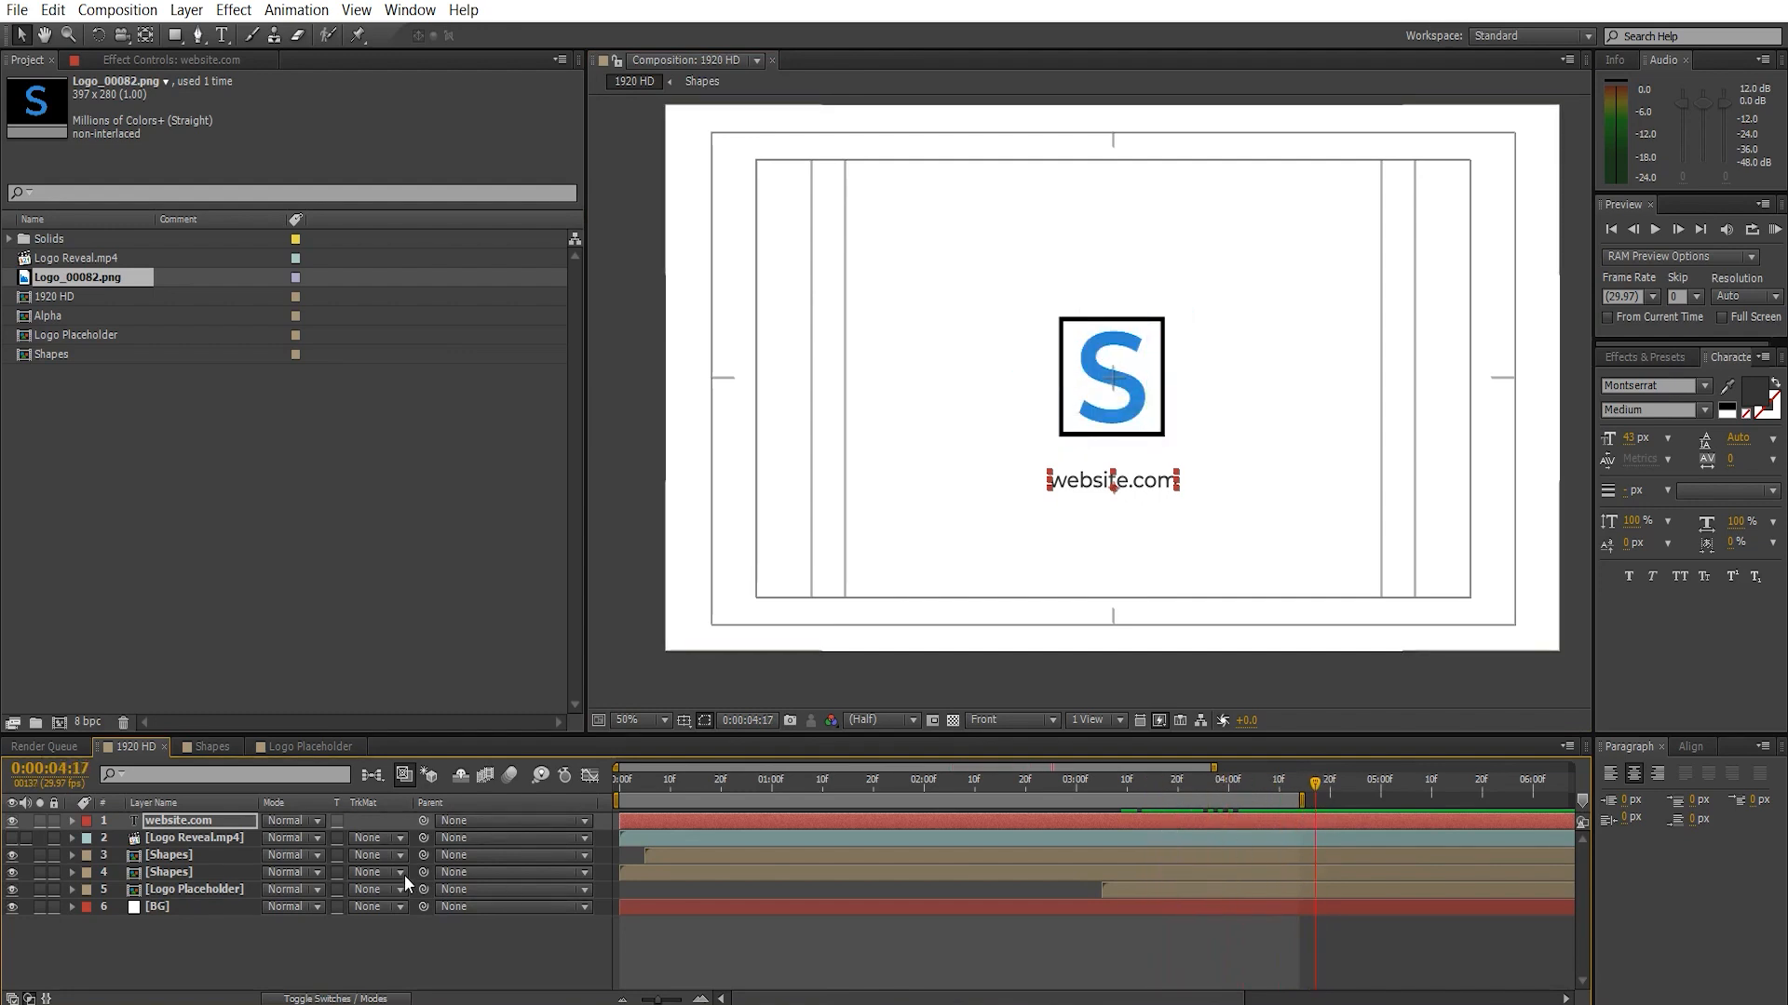
key("t")
left_click(119, 839)
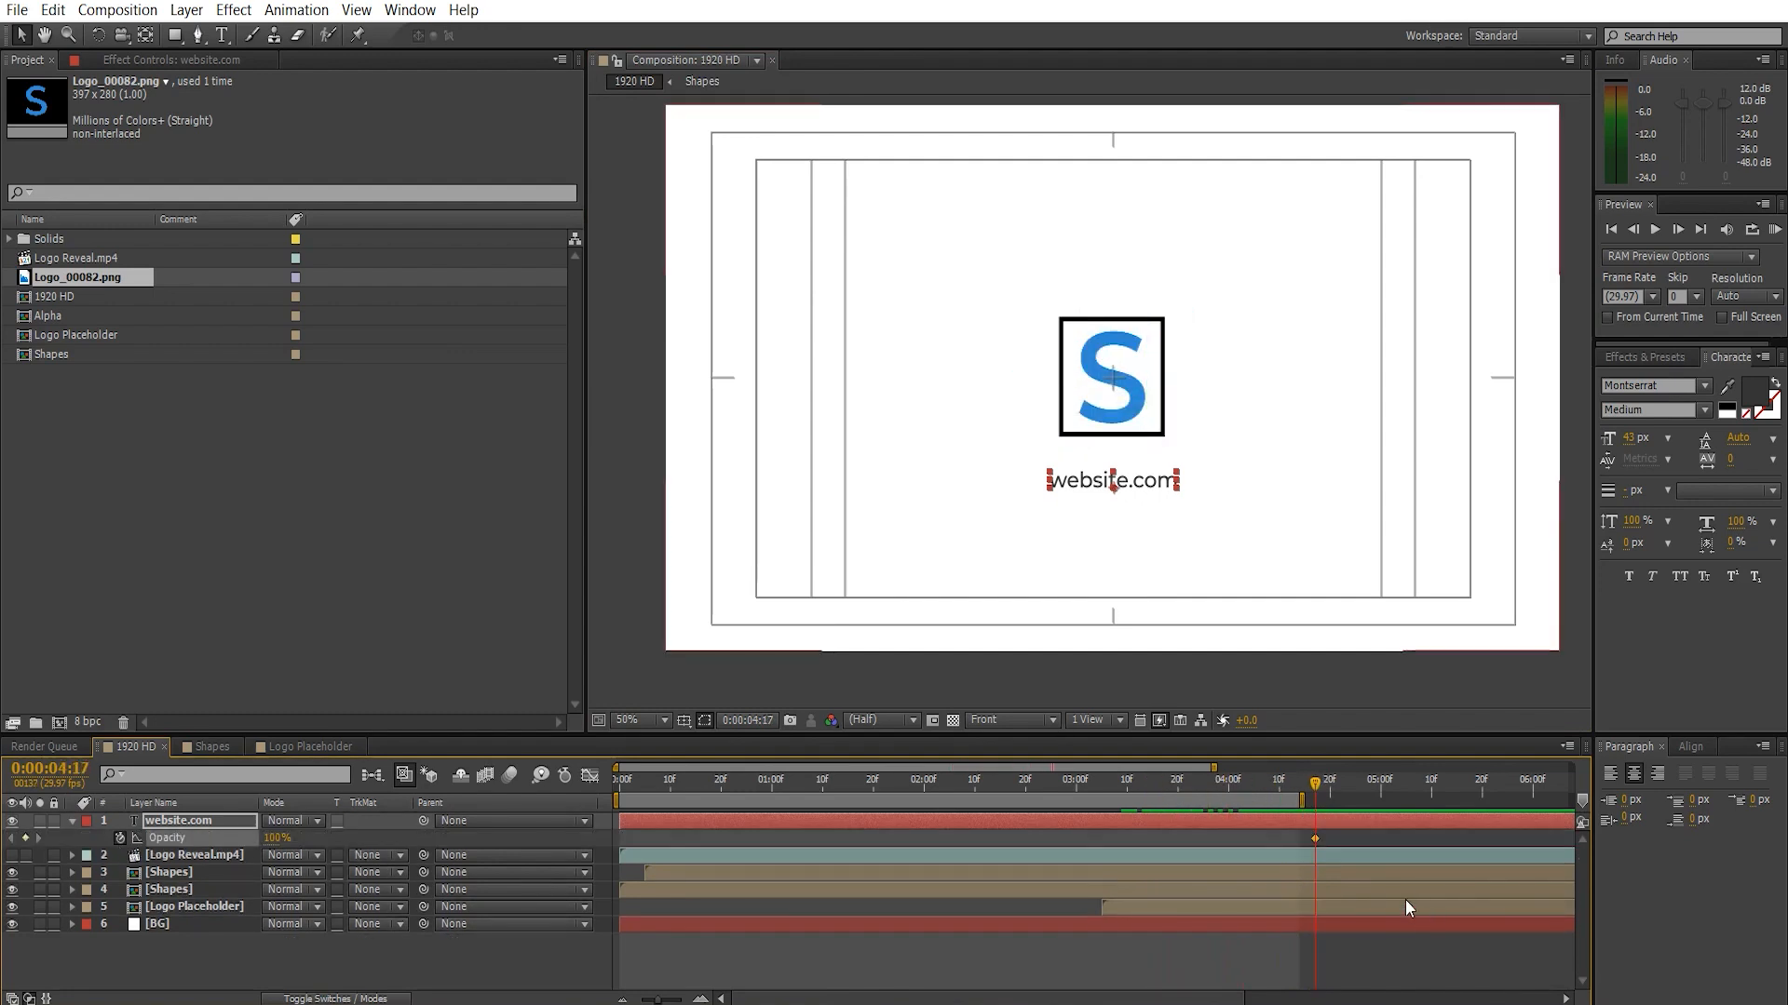
- Try a 0% Opacity keyframe at 0:00:04:08 on the website.com text layer
left_click_drag(1310, 800, 1274, 799)
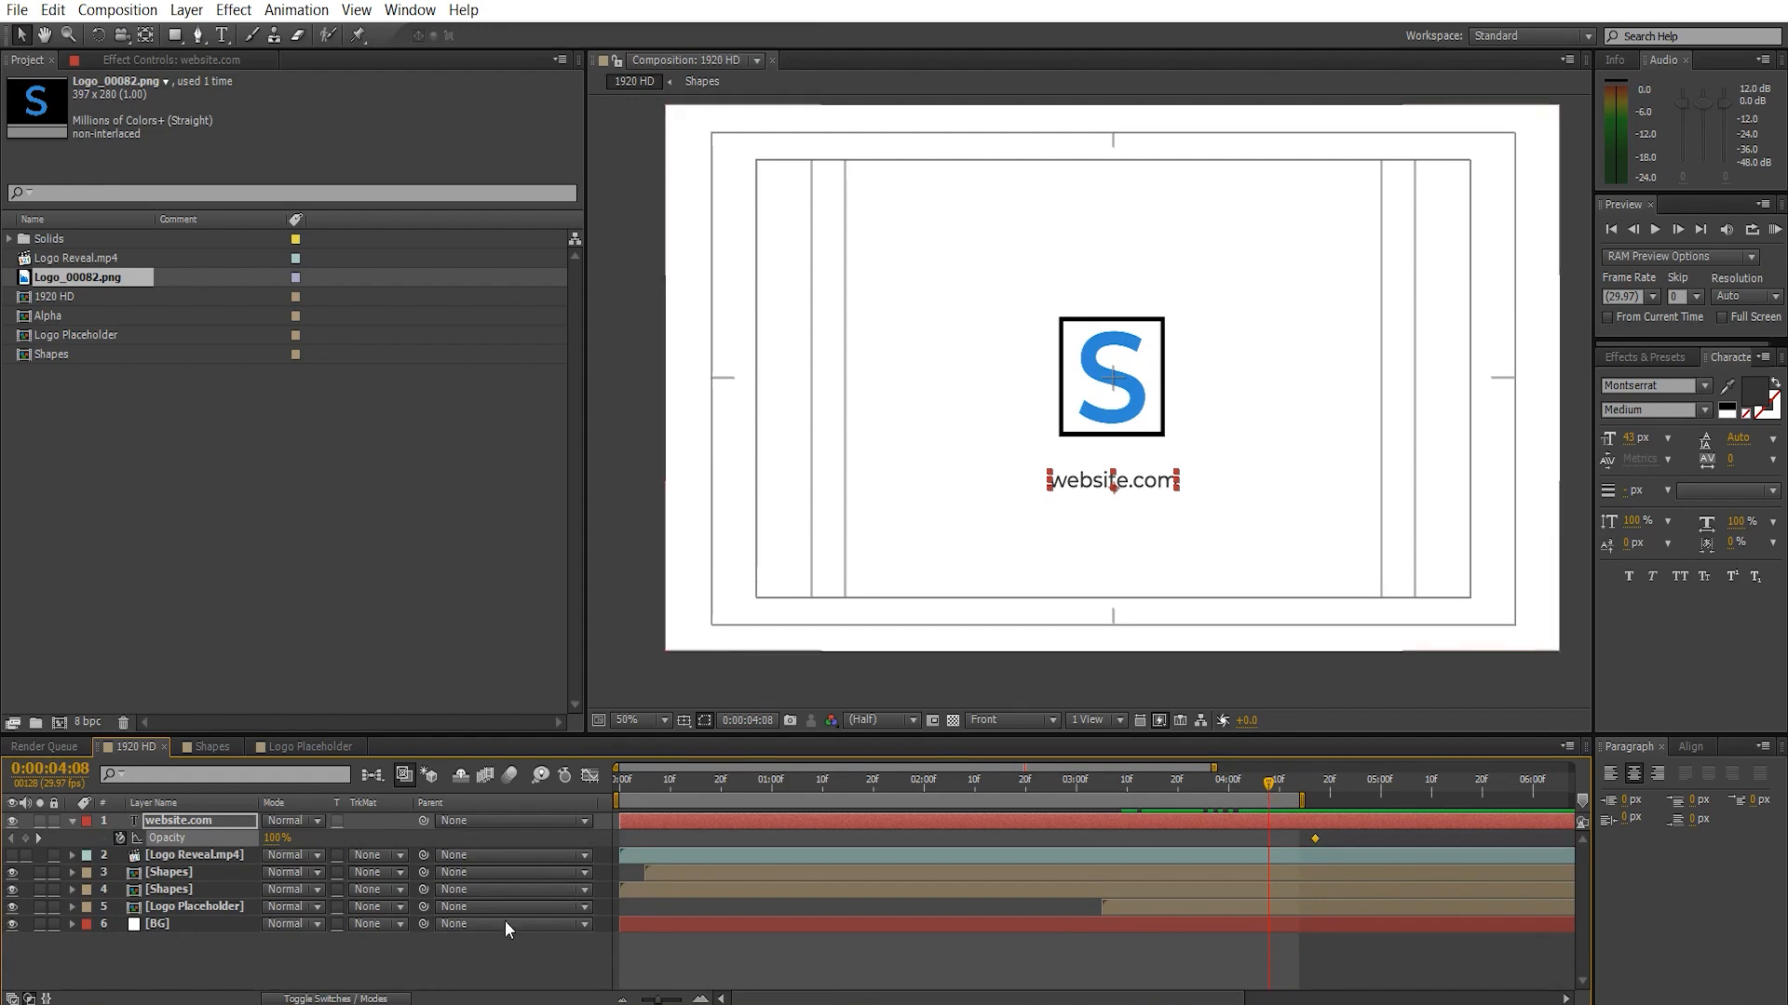
left_click_drag(275, 838, 114, 838)
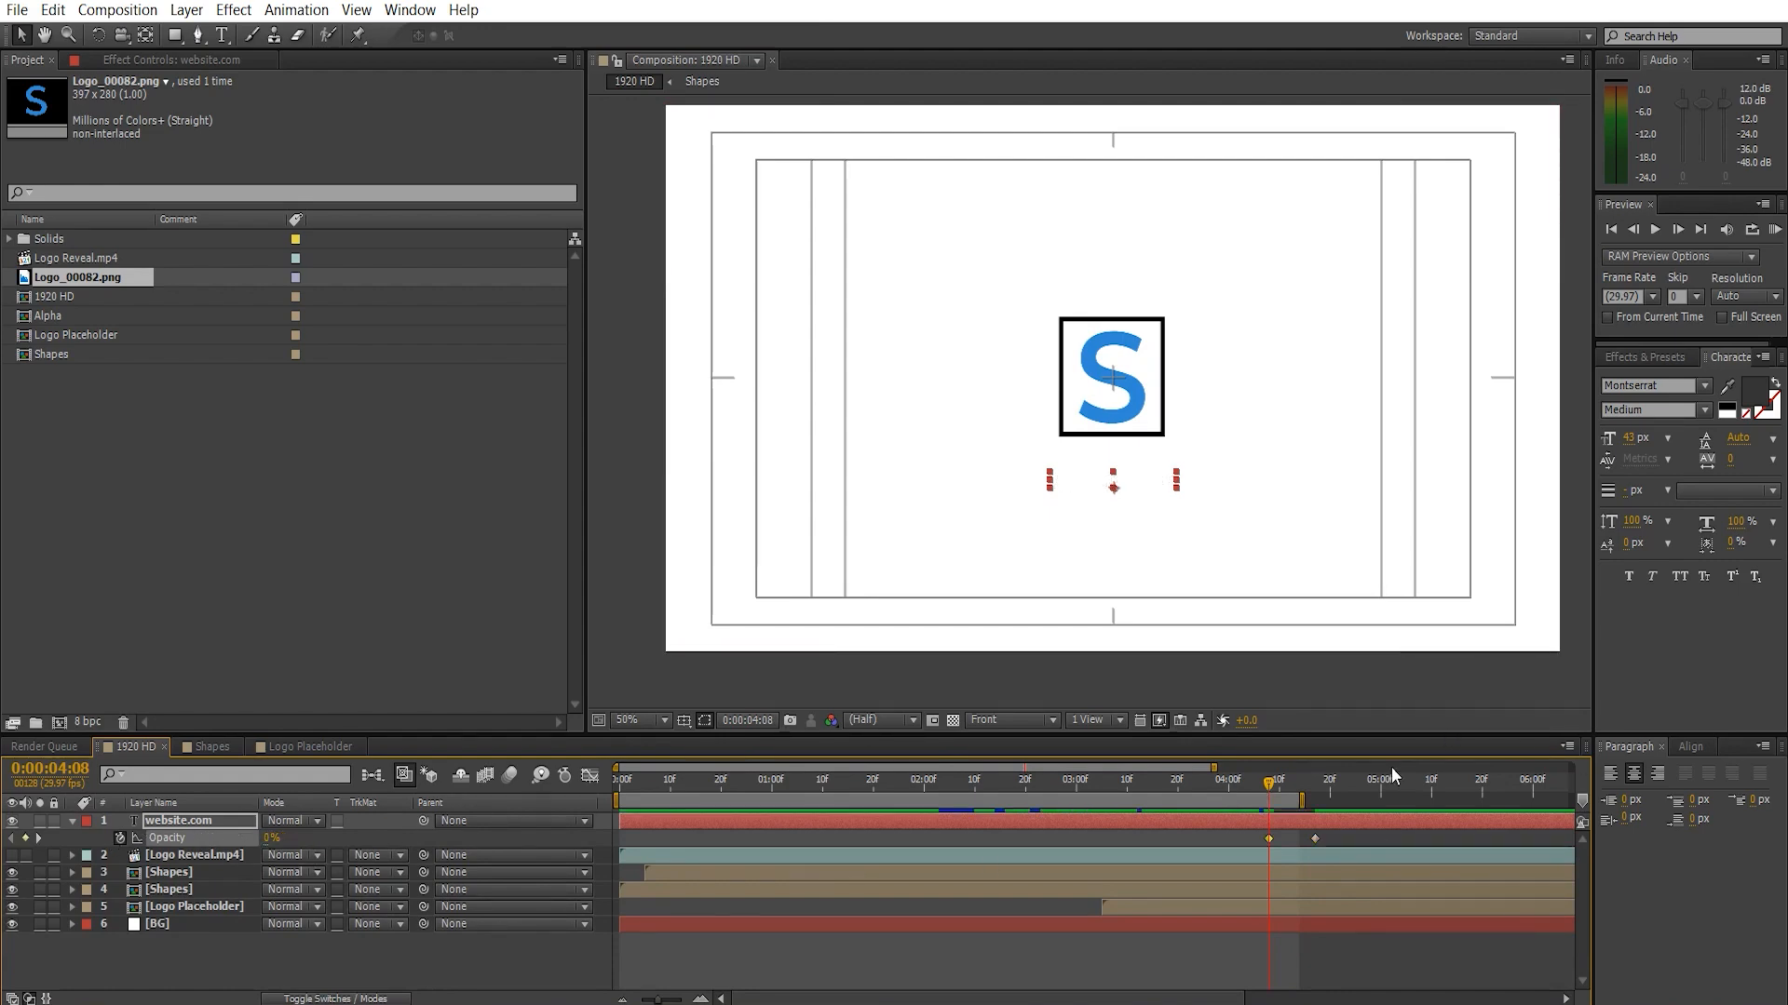
mouse_move(1293, 782)
left_mouse_down()
mouse_move(1333, 782)
mouse_move(1233, 789)
mouse_move(1316, 784)
left_mouse_up()
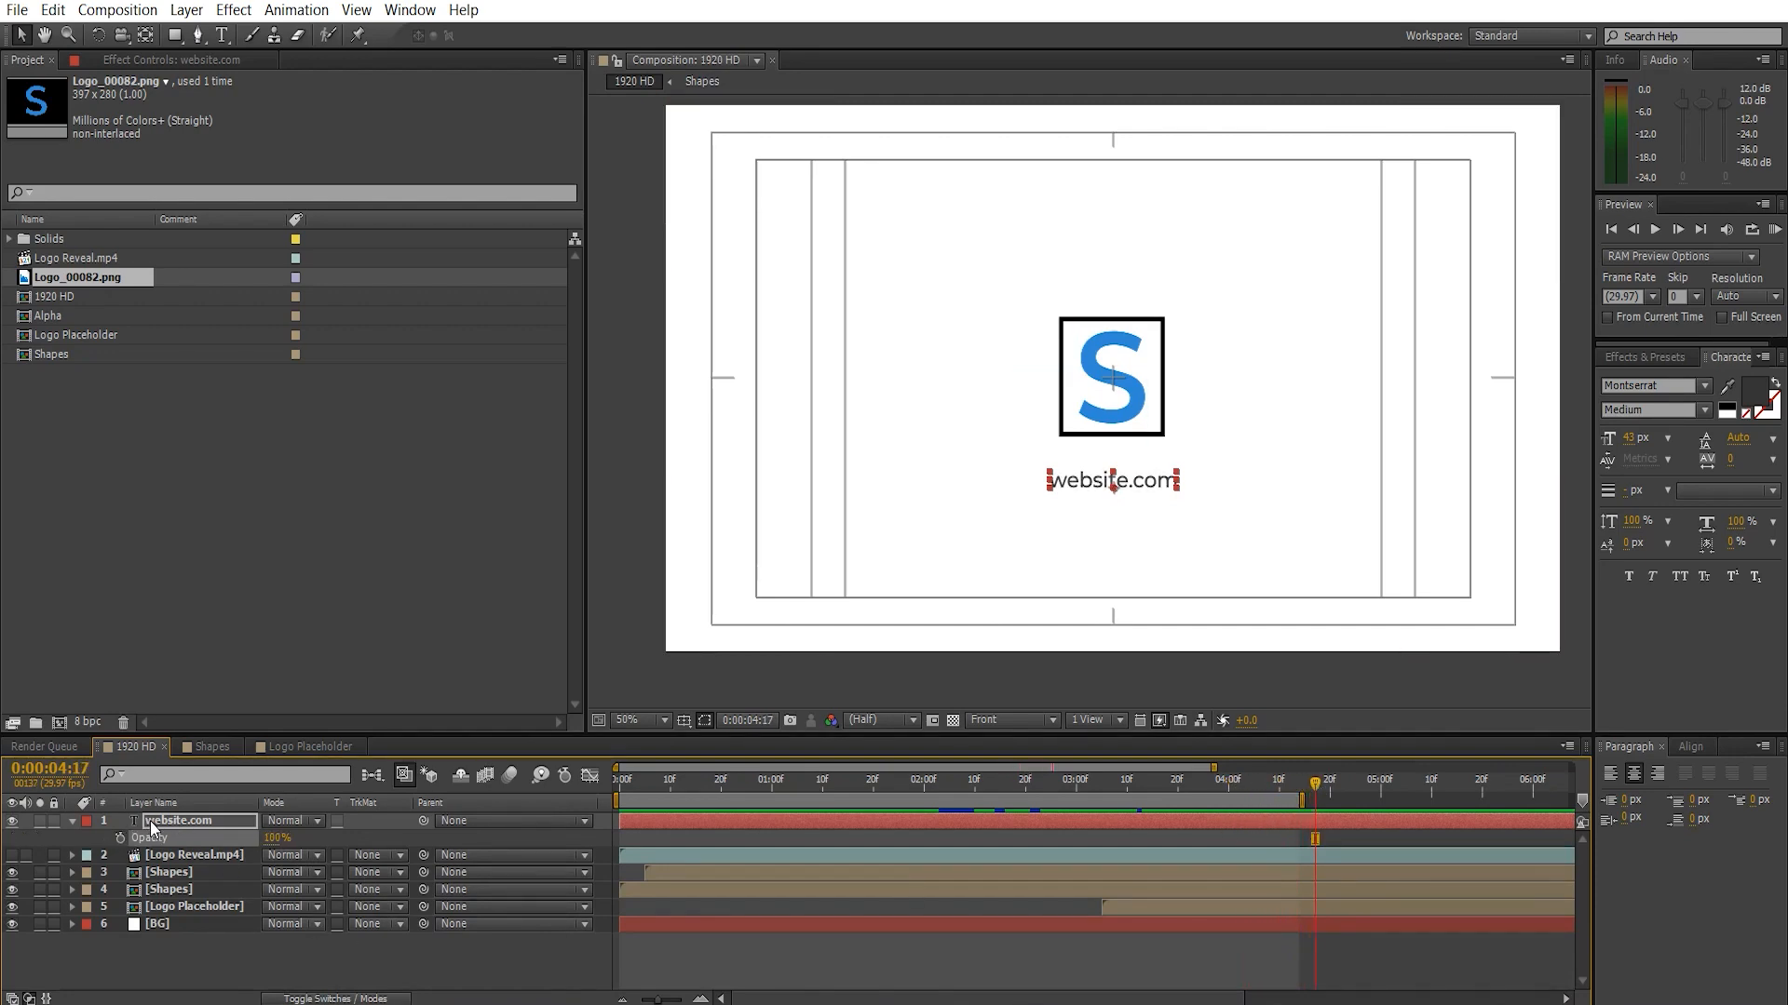
- Recreate the website.com layer's Opacity fade with a 100% keyframe at 0:00:04:17 and a 0% keyframe at about 0:00:04:05
left_click(72, 821)
left_click(74, 823)
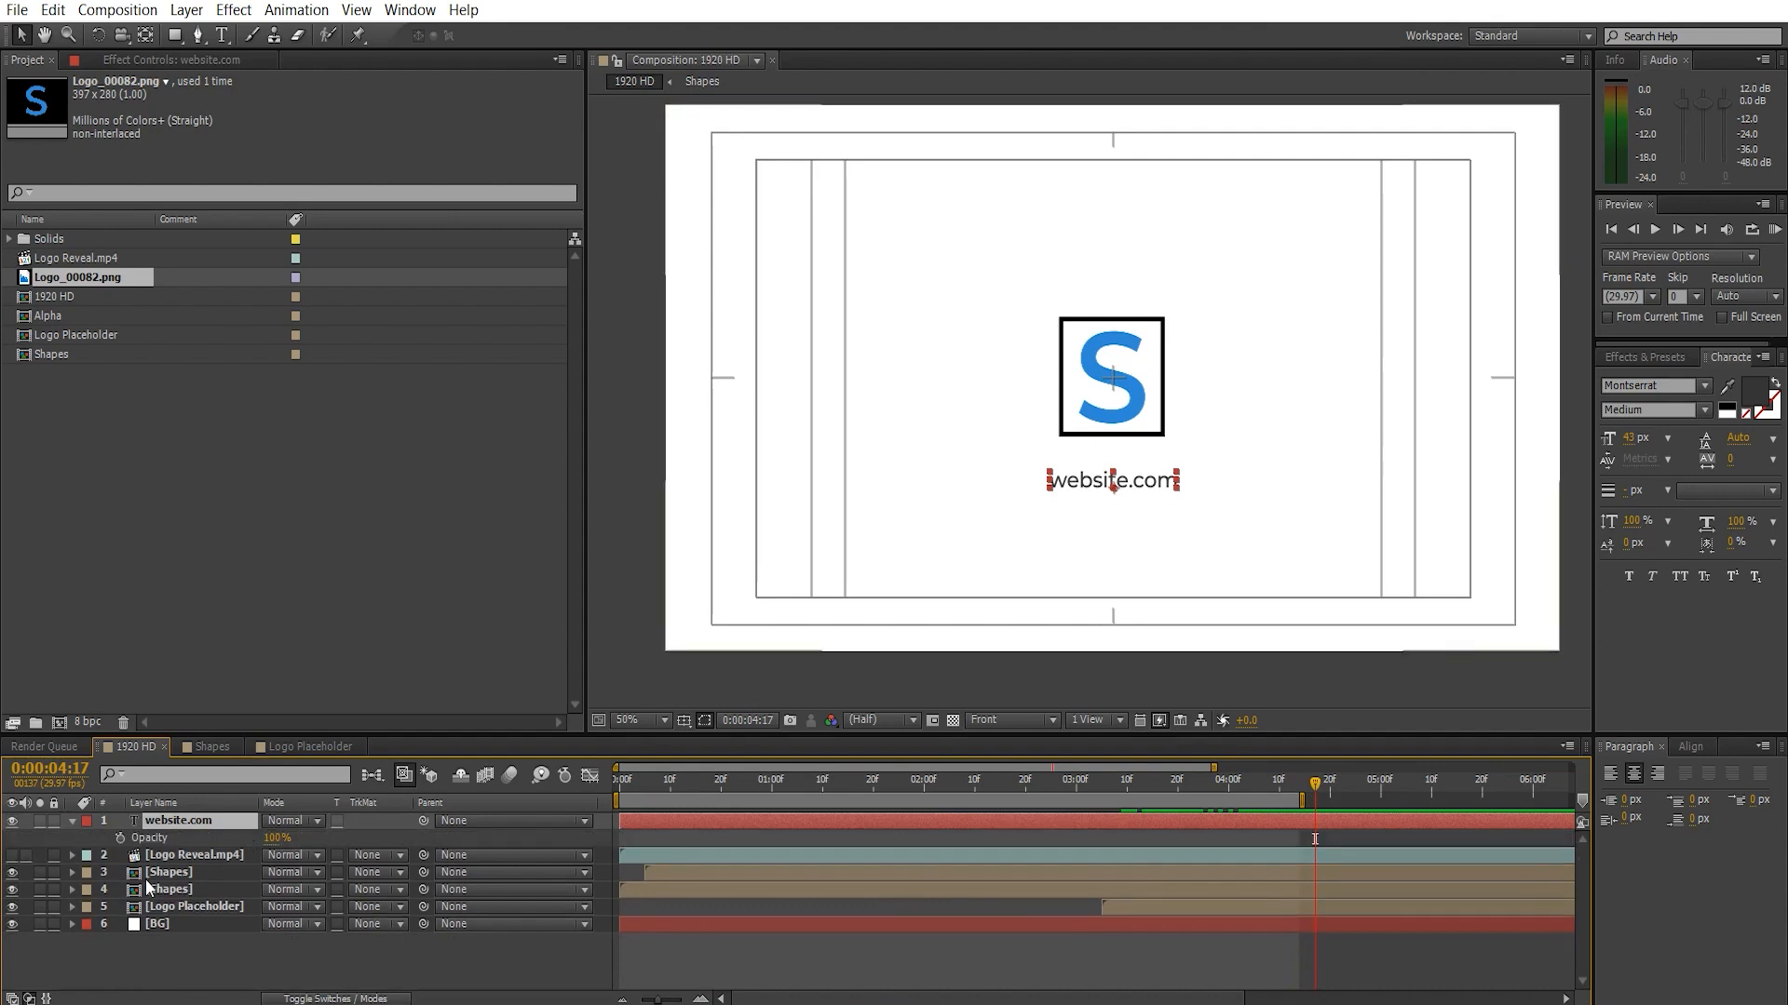
left_click(149, 838)
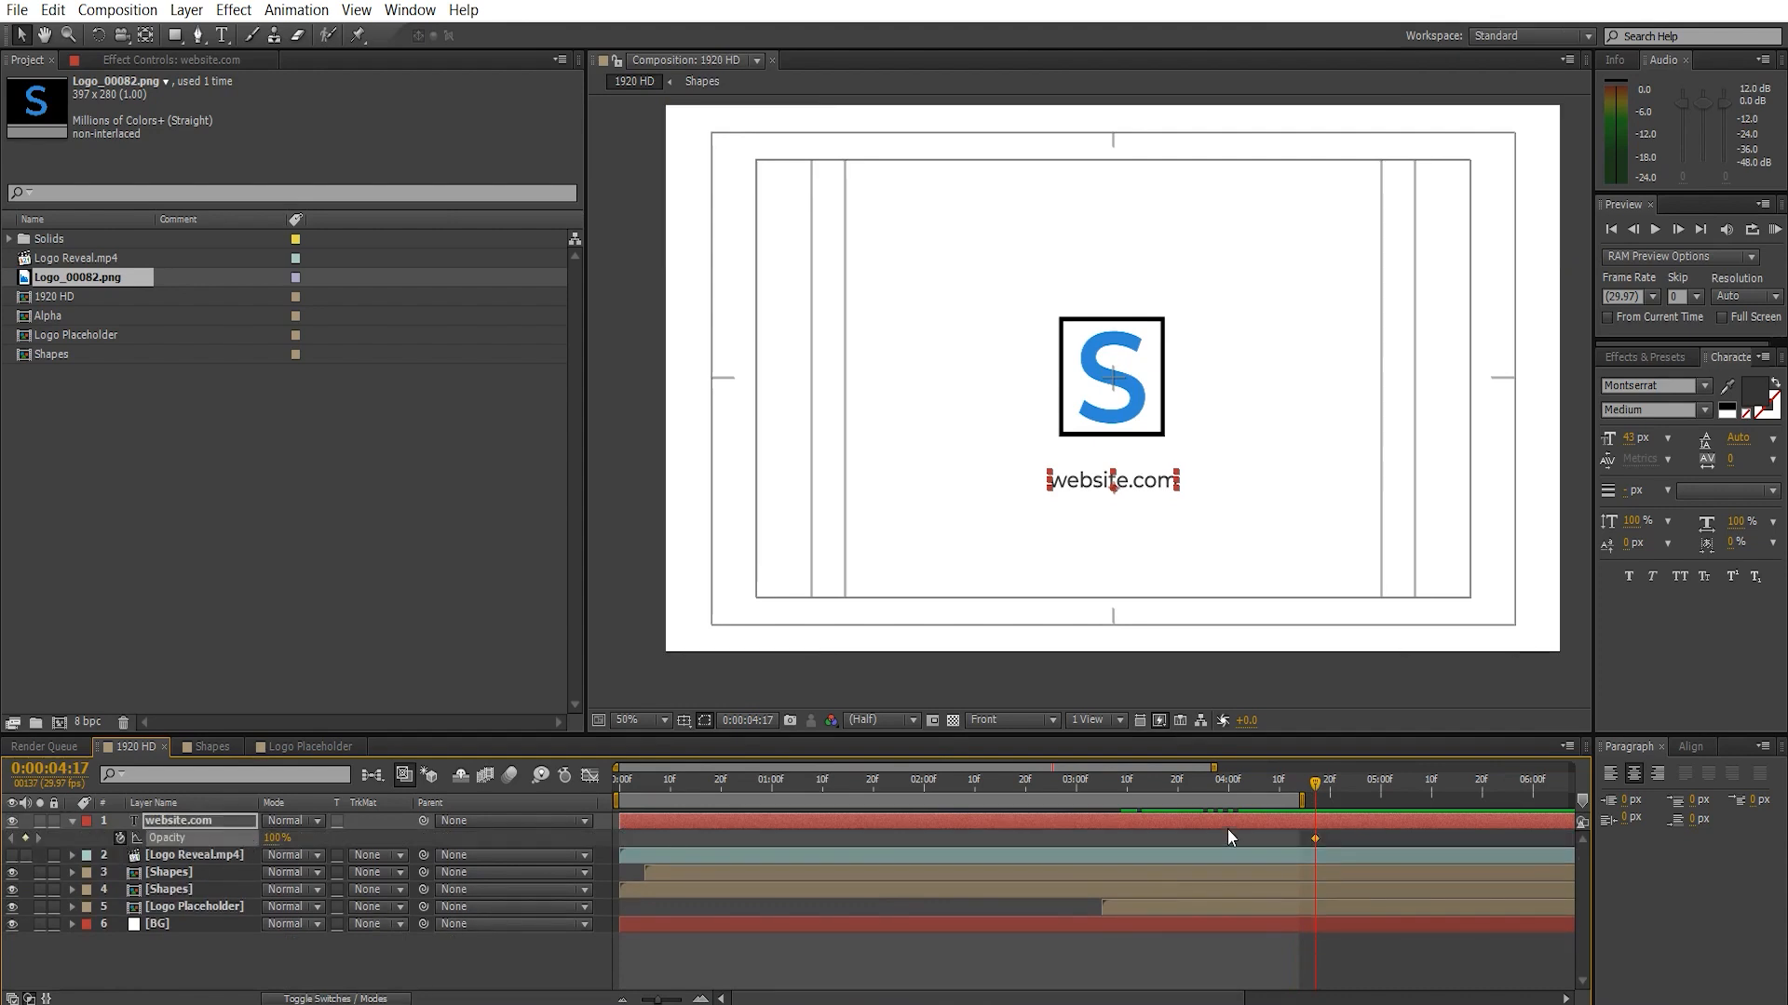
mouse_move(1313, 785)
left_mouse_down()
mouse_move(1237, 791)
mouse_move(1352, 785)
mouse_move(1272, 792)
mouse_move(1331, 784)
left_mouse_up()
left_click(273, 838)
type("0")
key("Return")
- Show the full composition duration in the timeline and extend the work area's end to the composition's end
left_click_drag(1214, 768, 1570, 767)
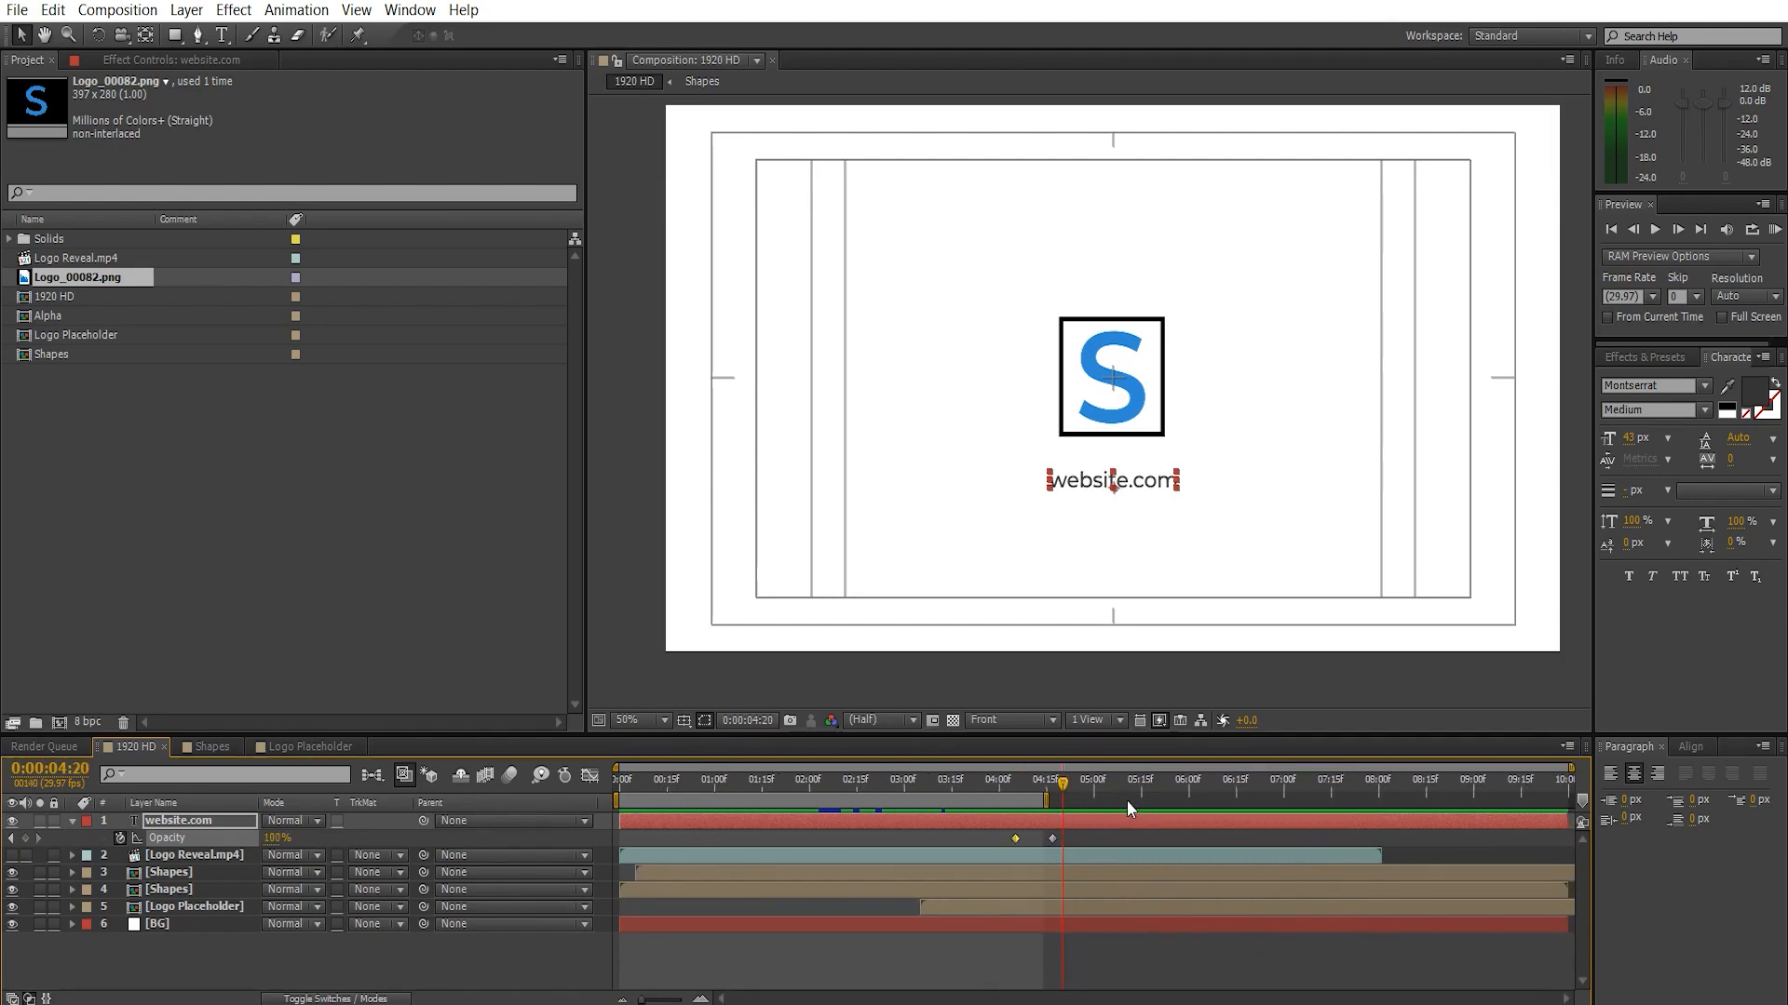
left_click_drag(1044, 803, 1566, 803)
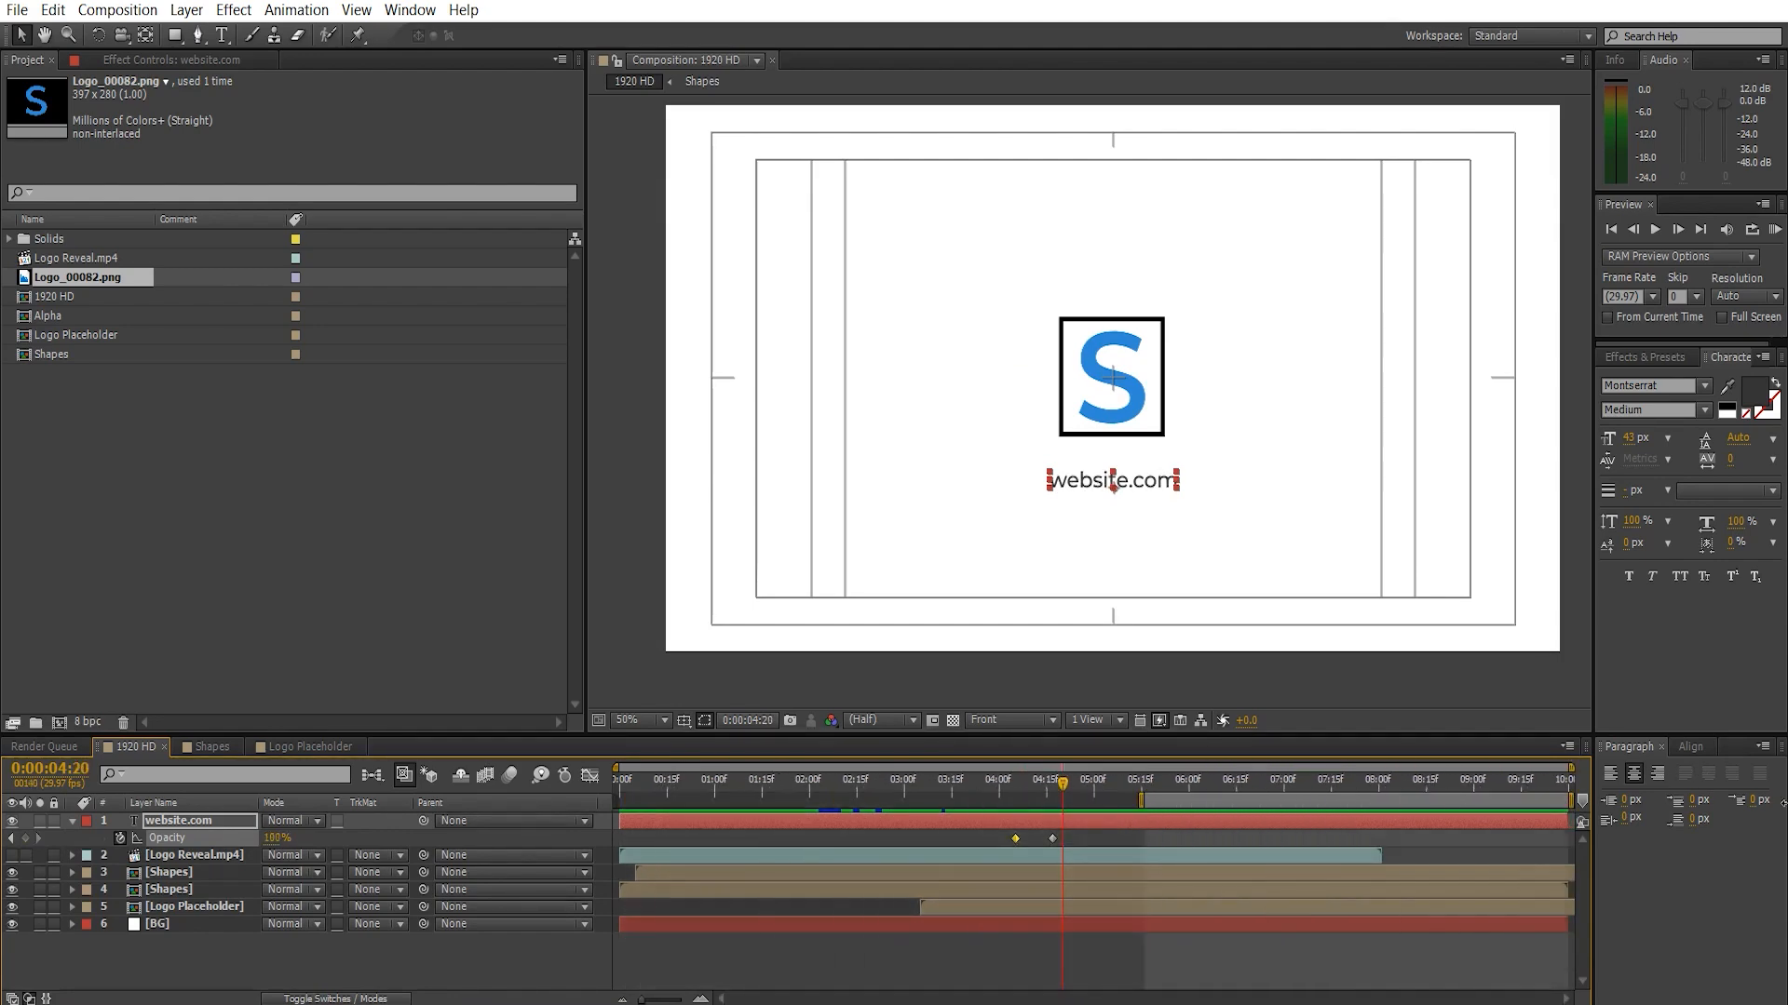
left_click_drag(1151, 804, 607, 804)
key("ctrl+z")
- Move the current time to 0:00:04:17 and add a Tracking text animator to the website.com layer
left_click(1058, 782)
left_click_drag(1057, 780, 1054, 782)
left_click(71, 821)
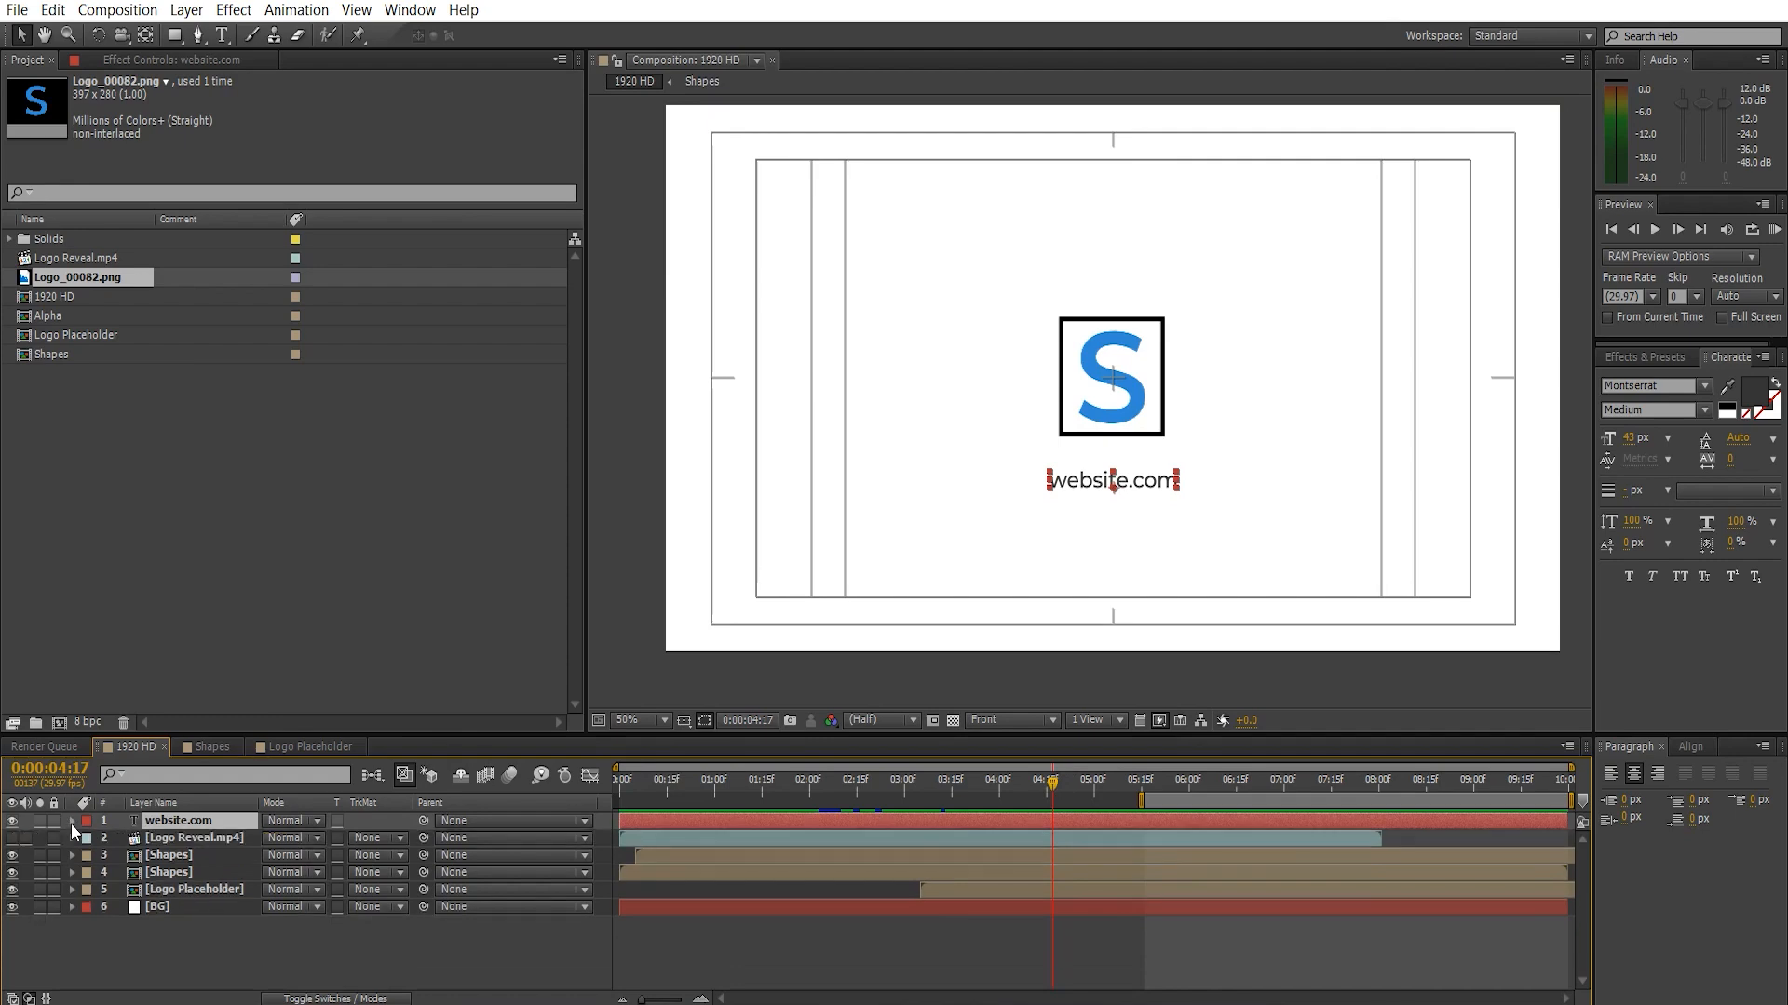
left_click(72, 821)
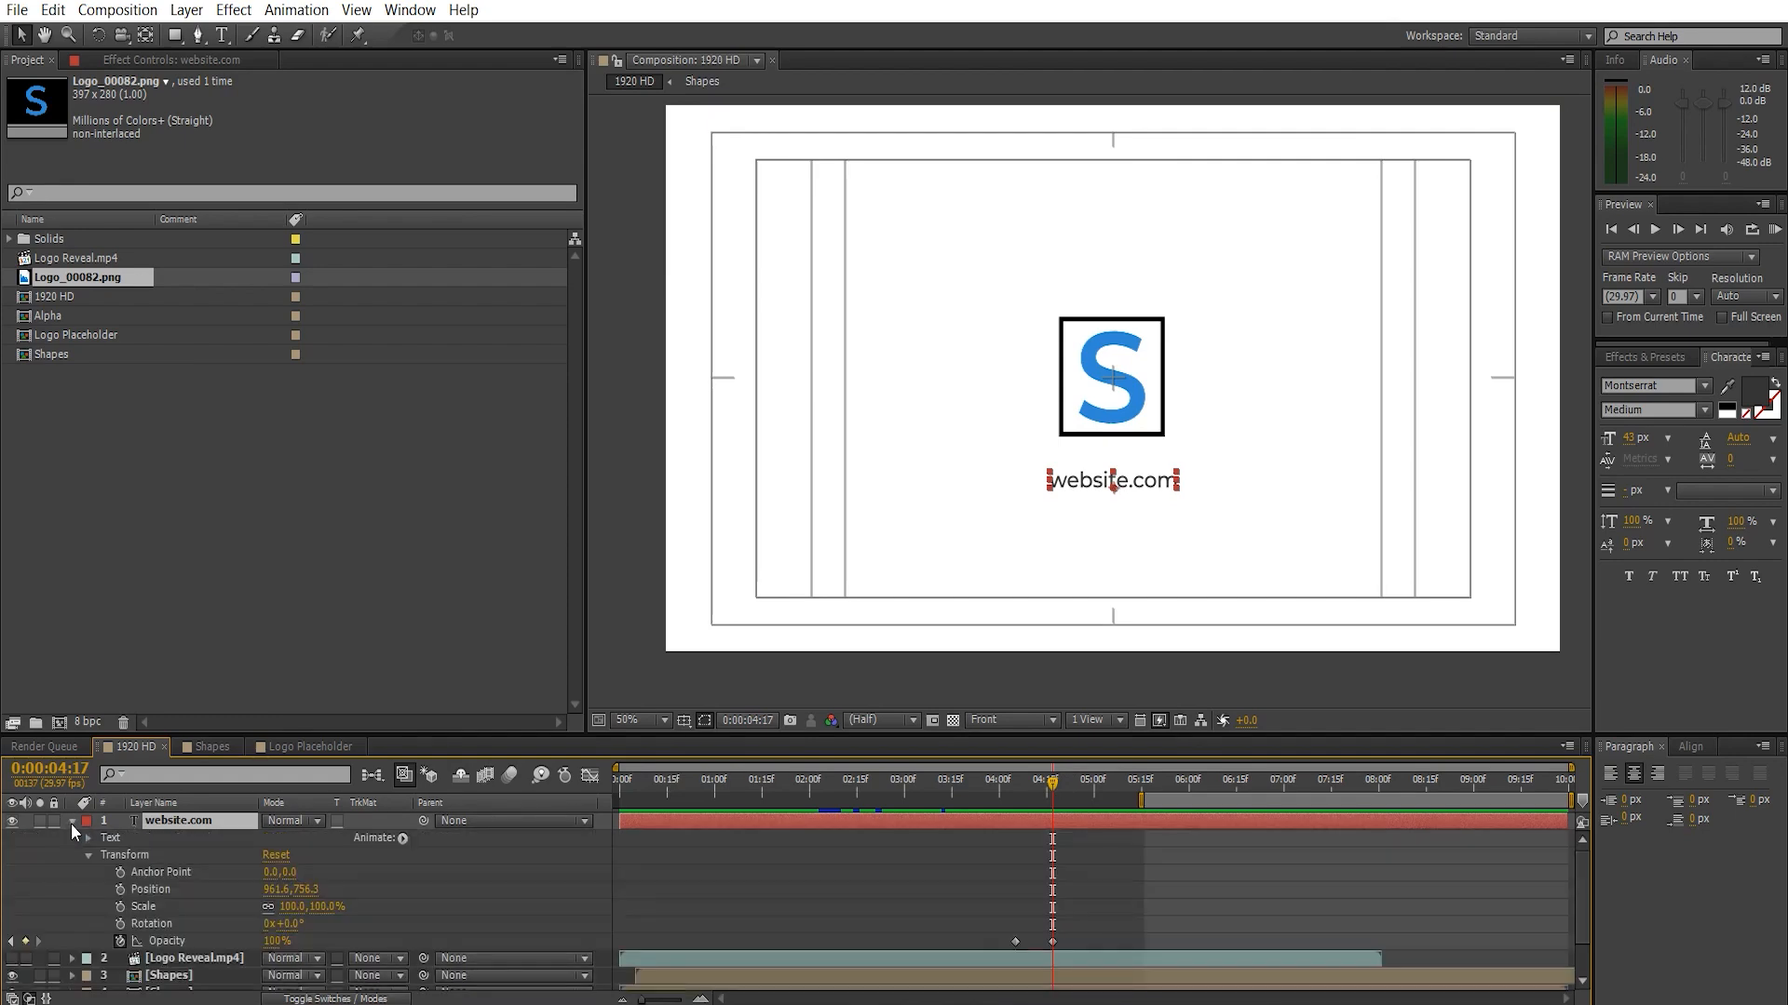
left_click(71, 823)
left_click(71, 823)
left_click(402, 837)
left_click(493, 683)
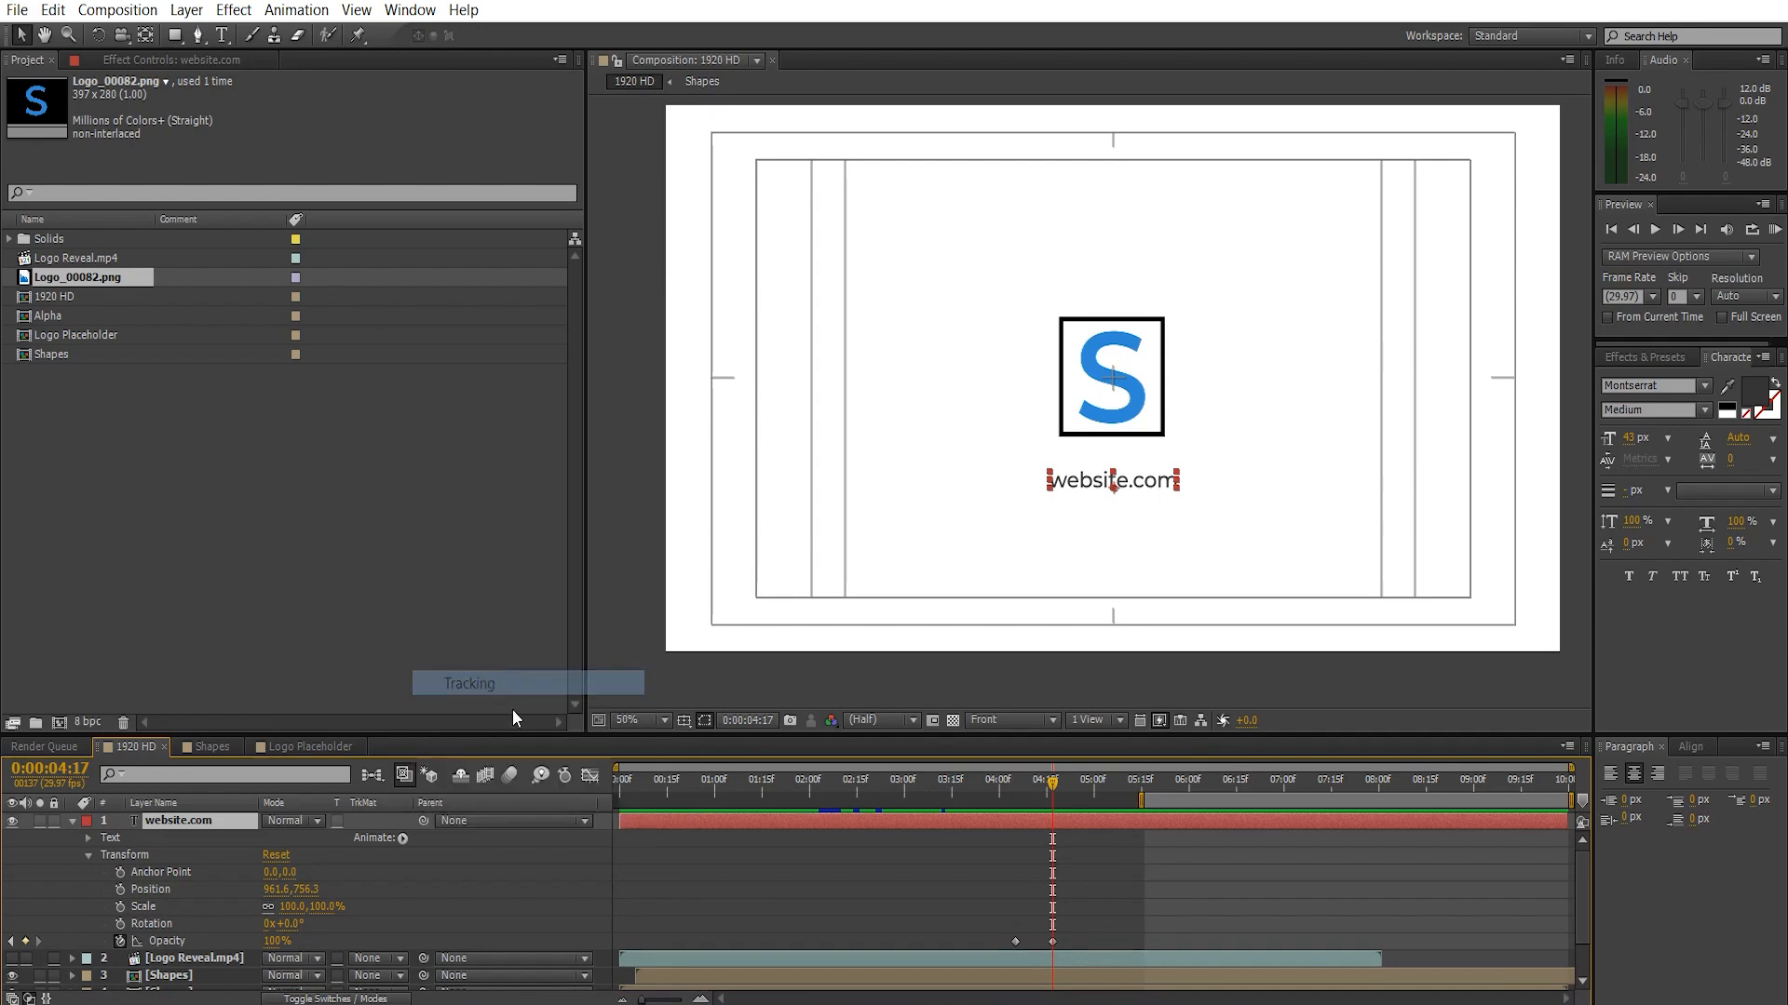
left_click(745, 957)
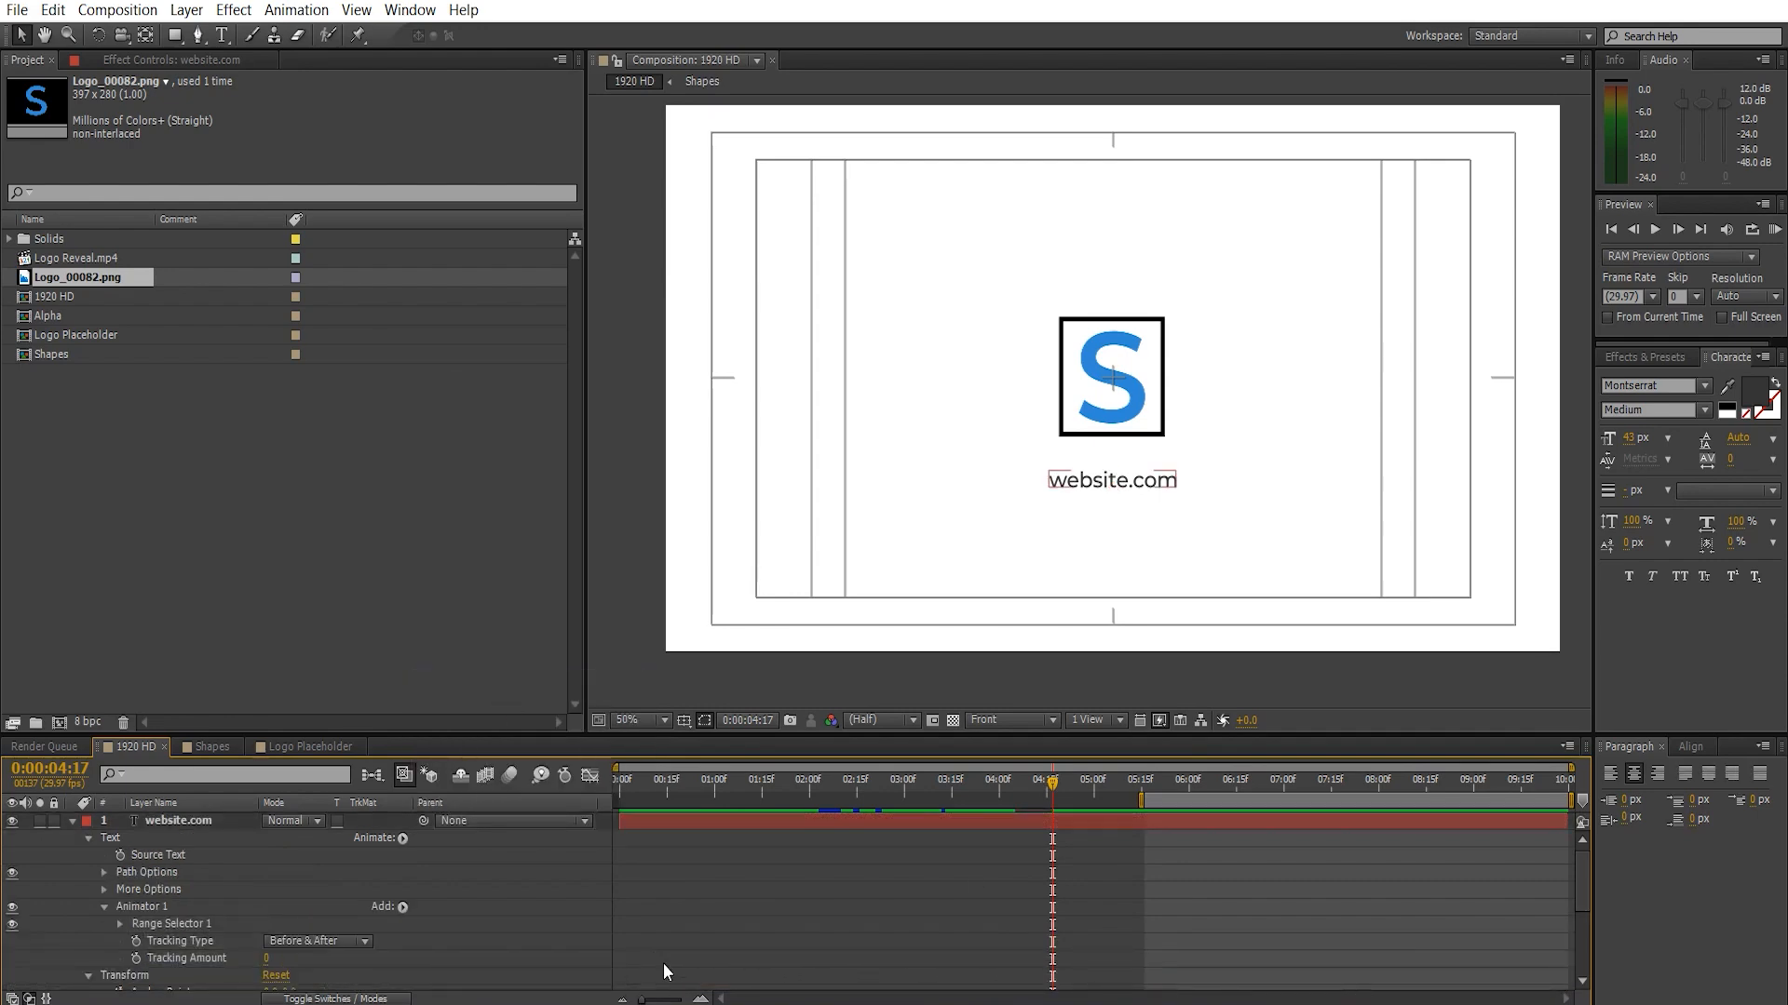
- Animate the website.com layer's Tracking Amount from 0 at 0:00:04:17 to 6 at 0:00:09:29
left_click(136, 958)
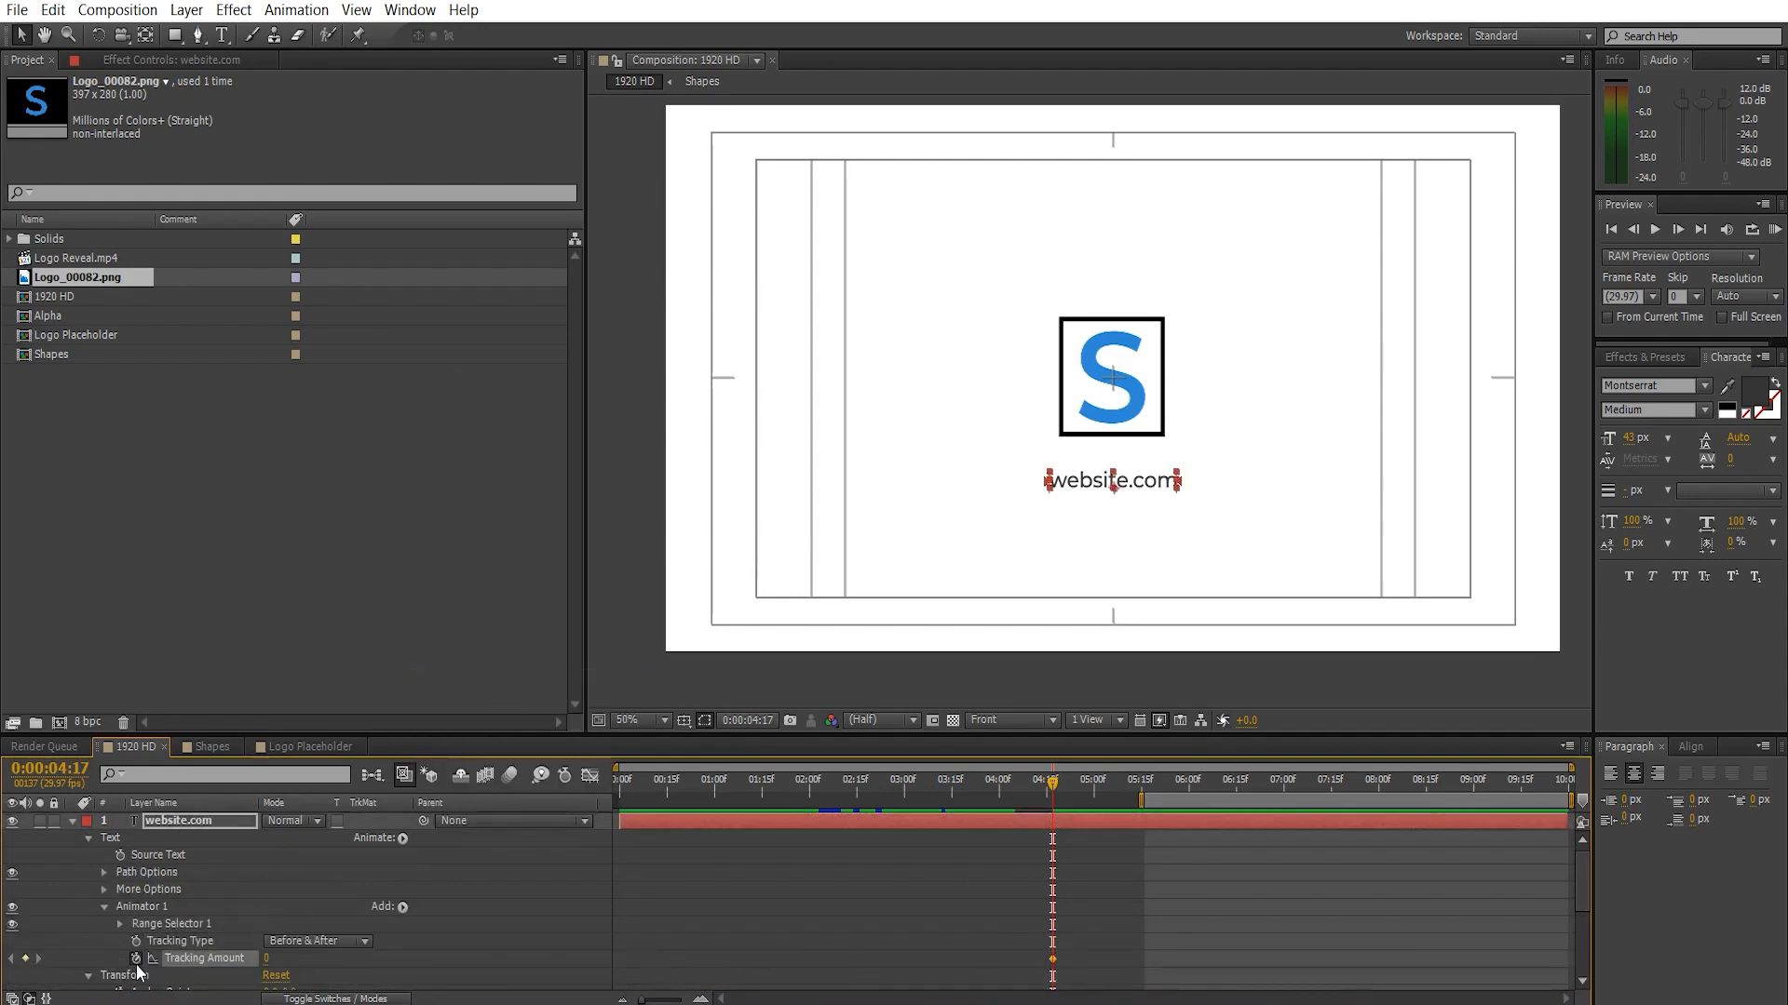
left_click_drag(1383, 778, 1608, 802)
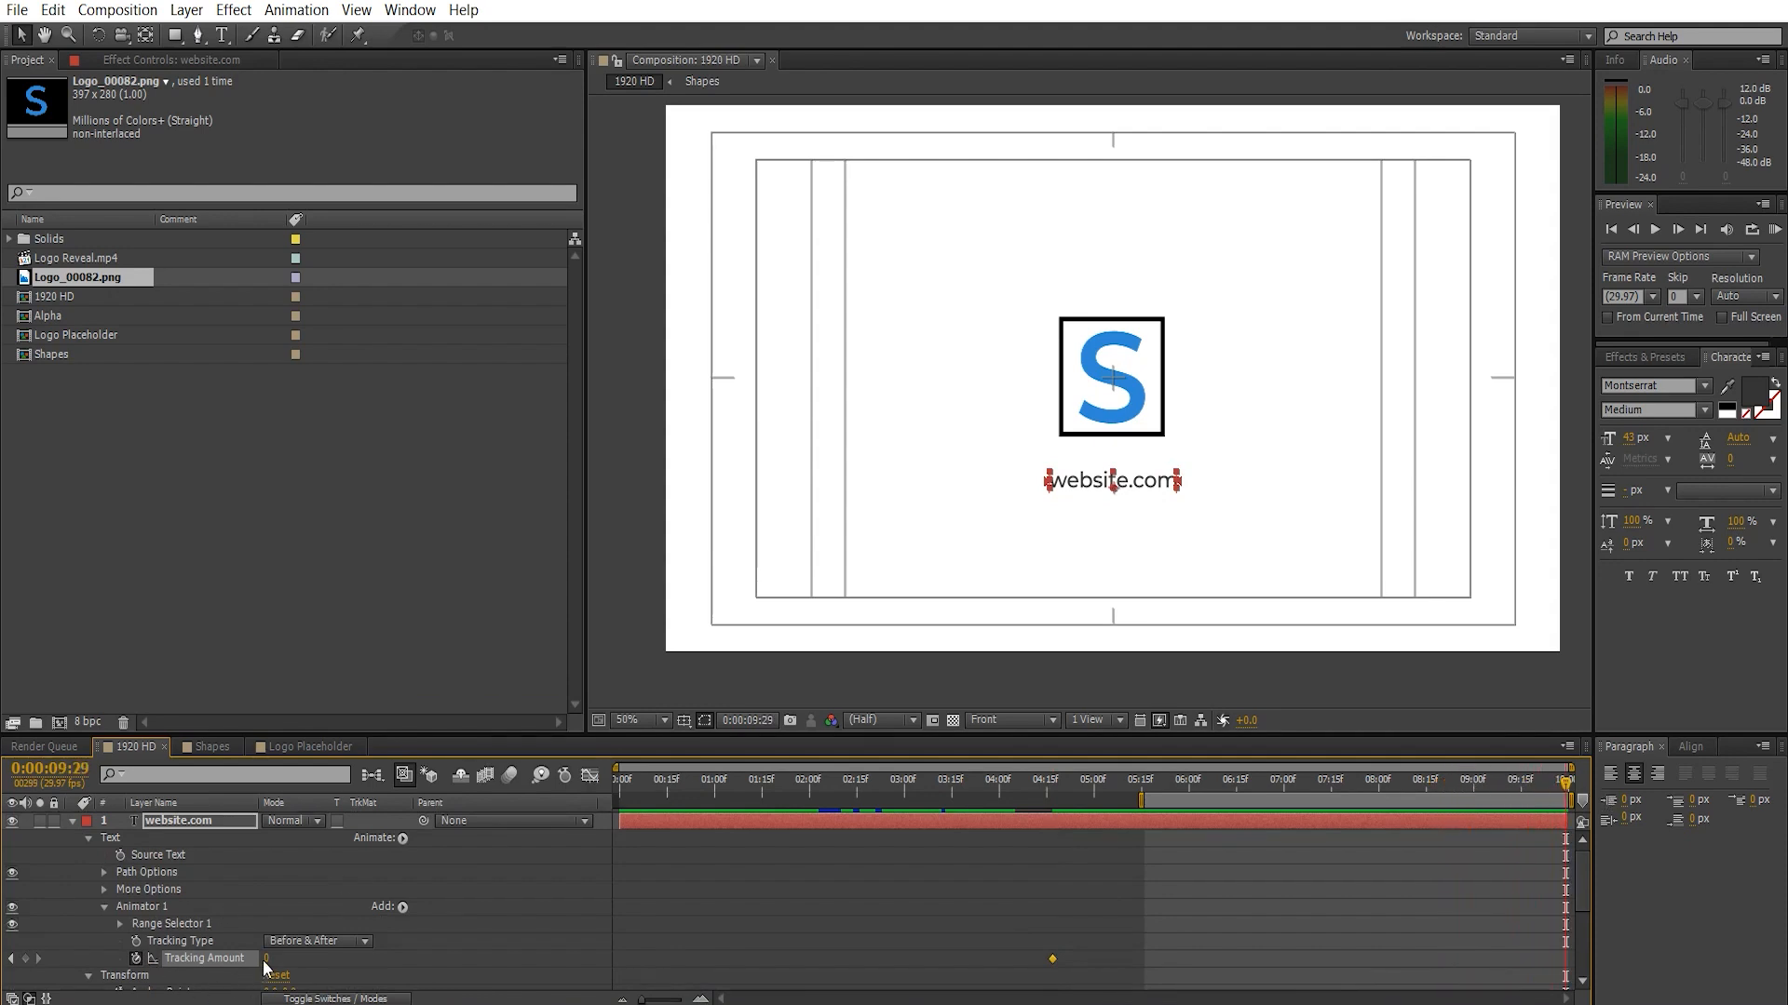
left_click_drag(270, 958, 276, 968)
- Start the work area at 0:00:04:15 and RAM preview the website.com tracking animation
left_click(1047, 787)
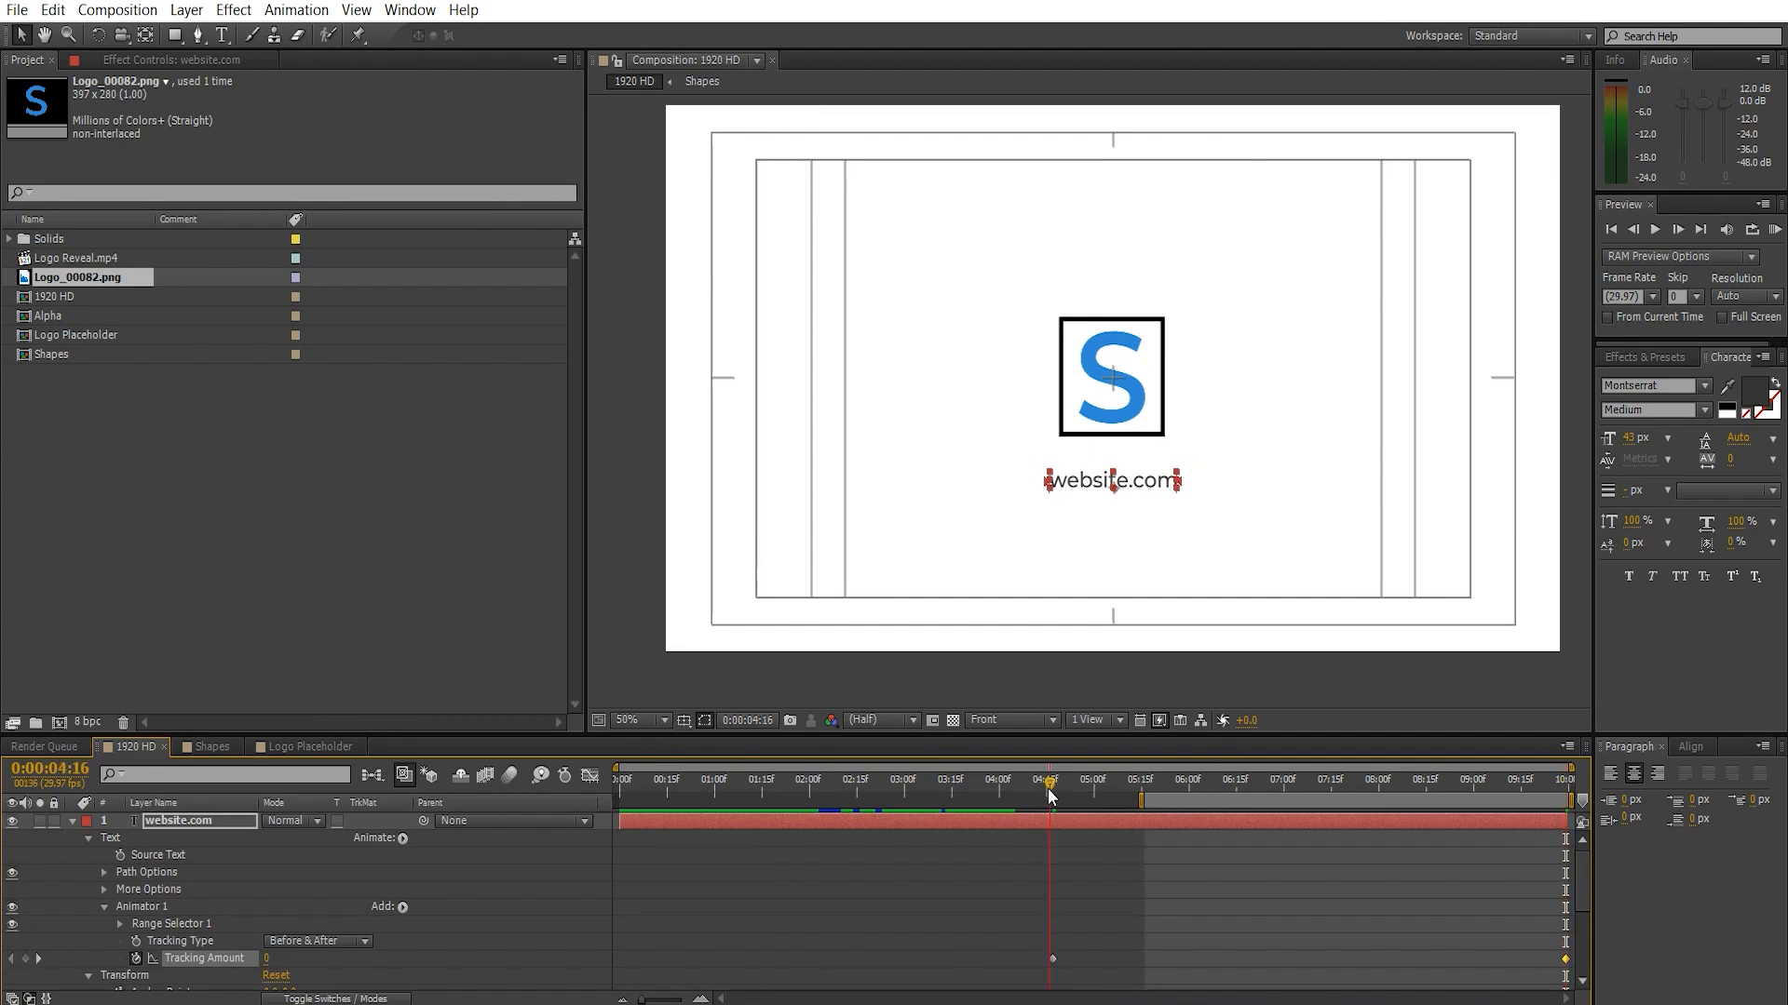
key("b")
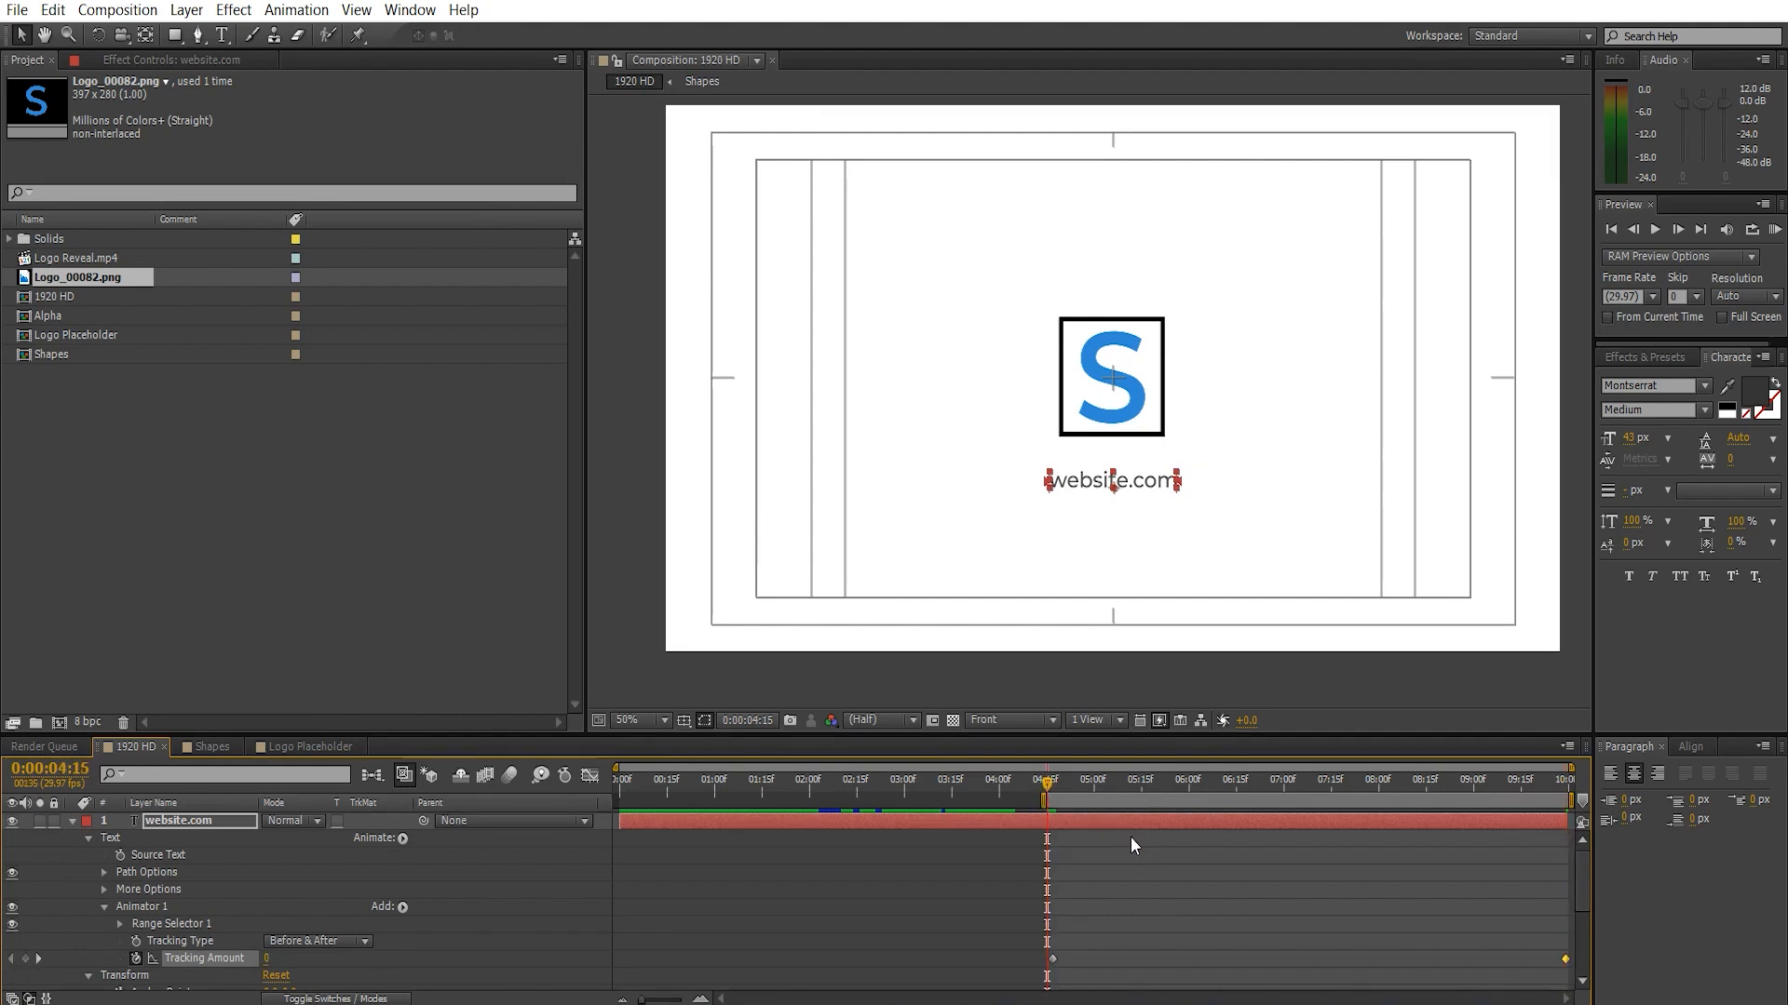
key("KP_0")
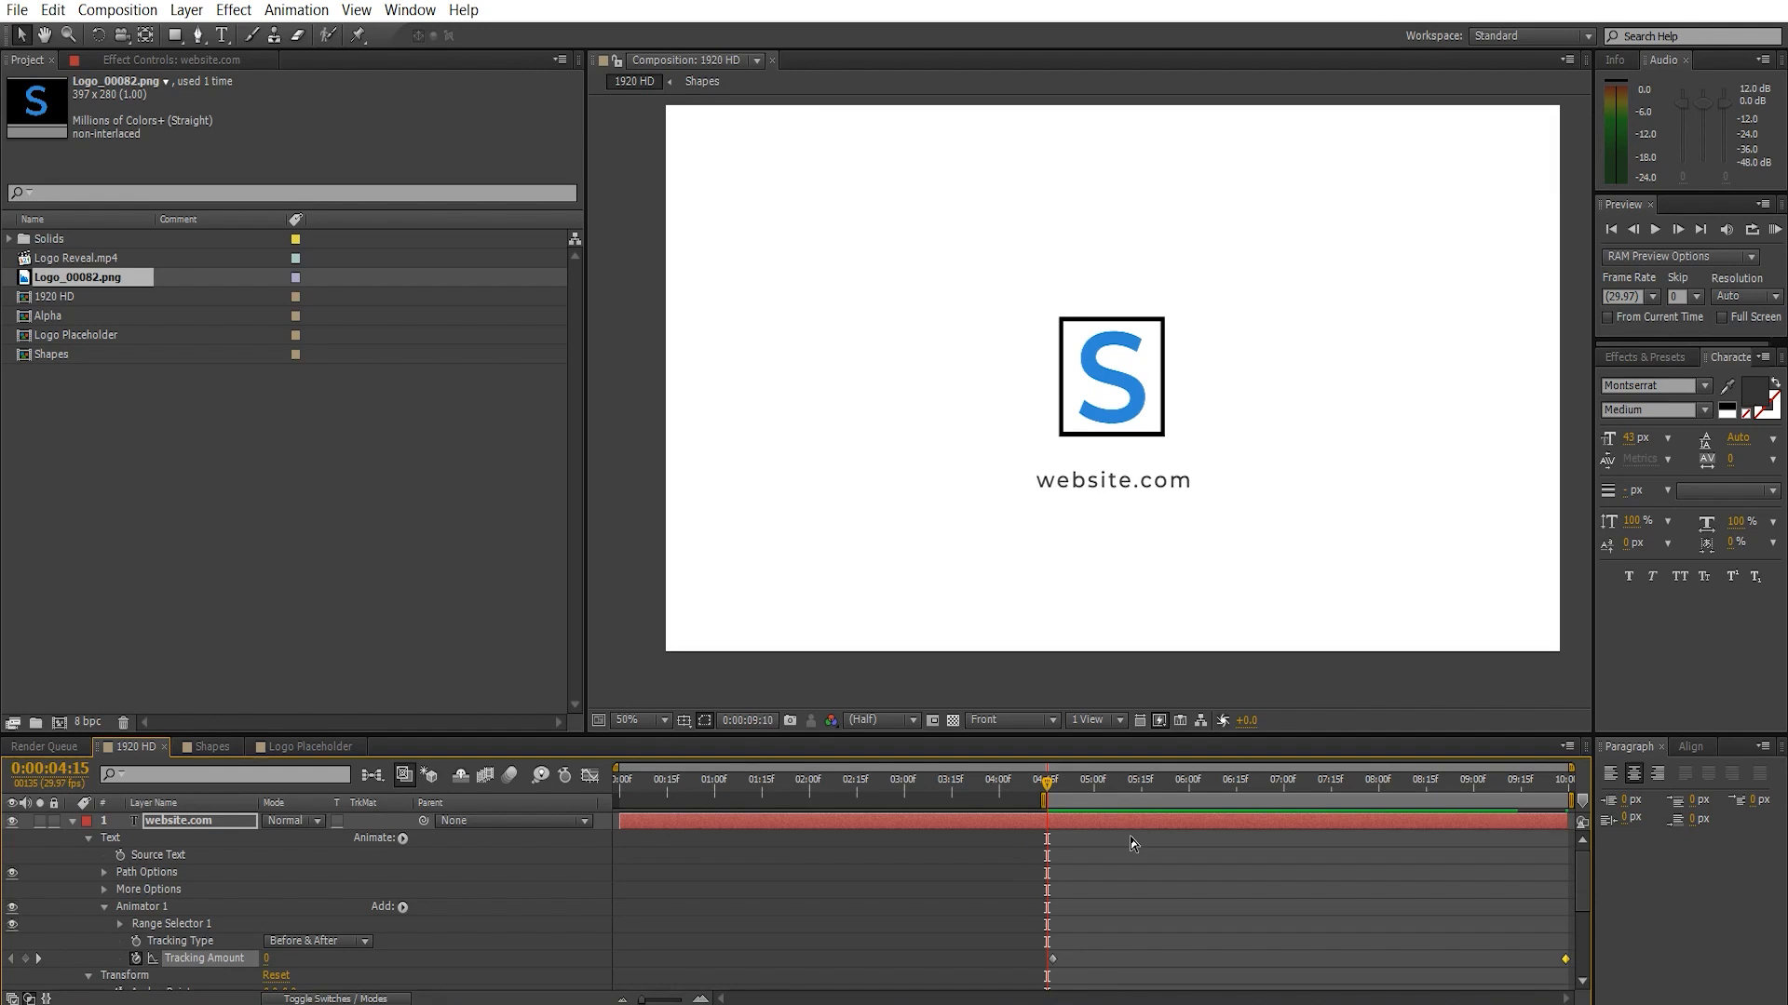
key("space")
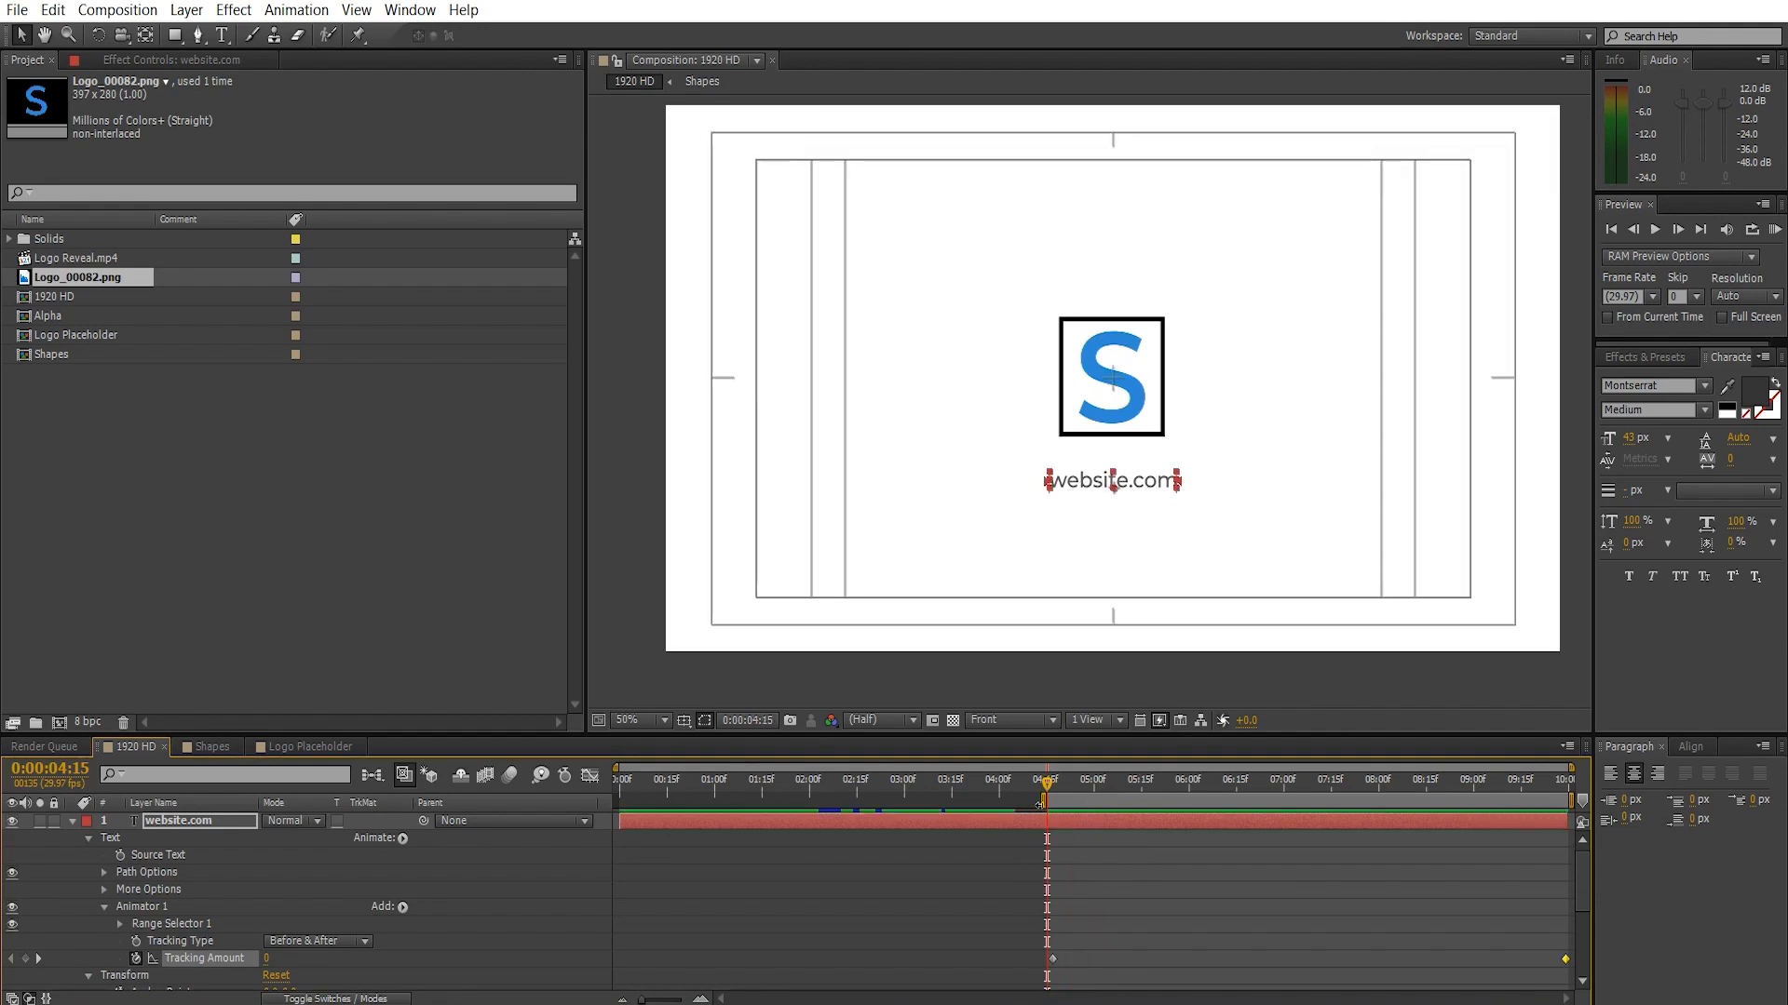
- Extend the work area over the entire composition and collapse the website.com layer's properties
left_click_drag(1039, 805, 1581, 830)
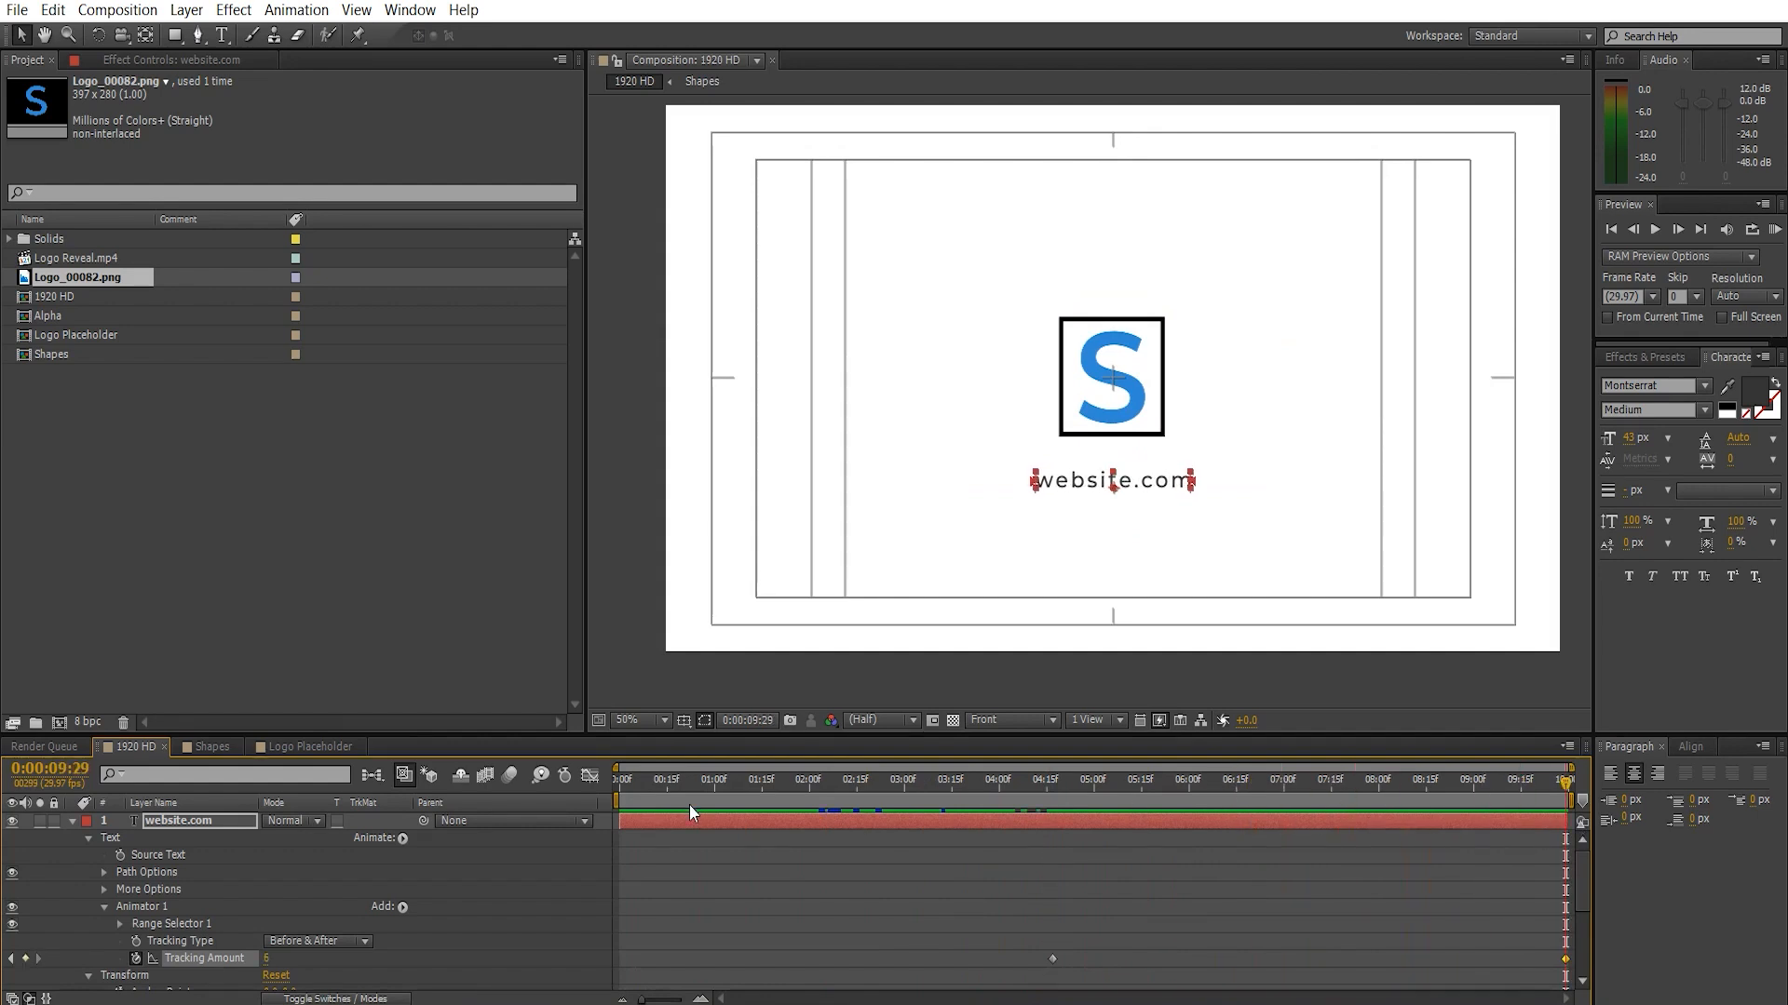
left_click(73, 821)
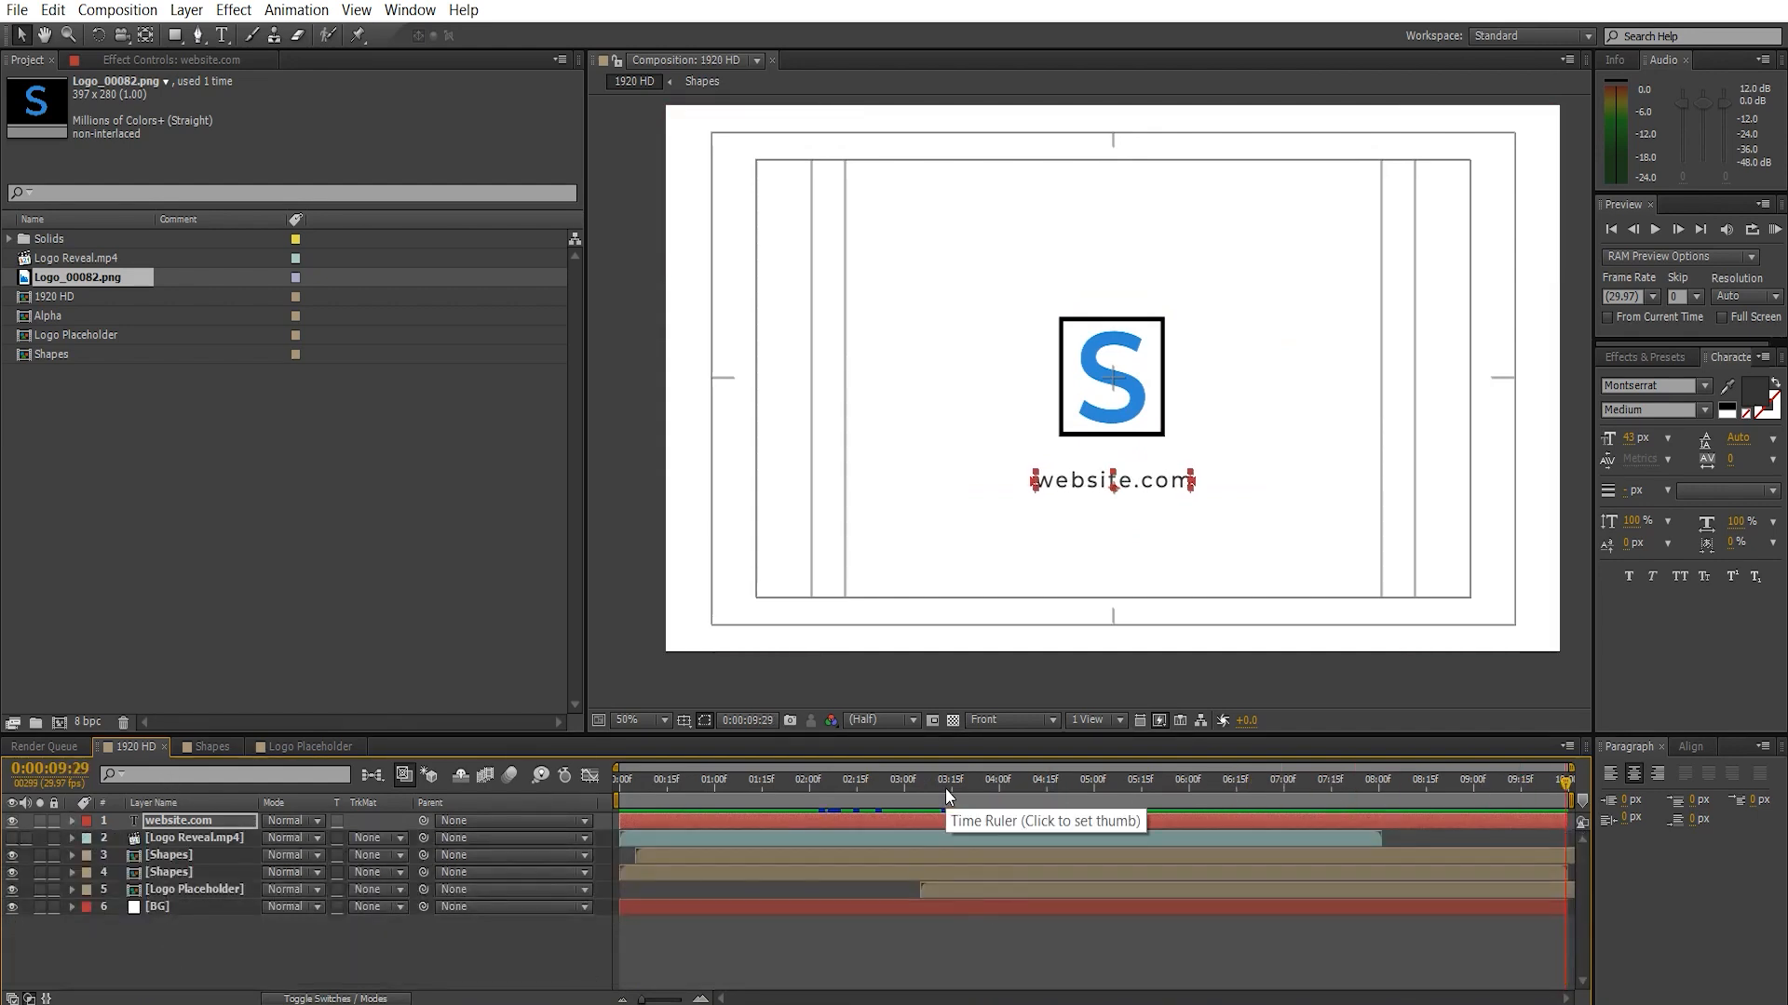